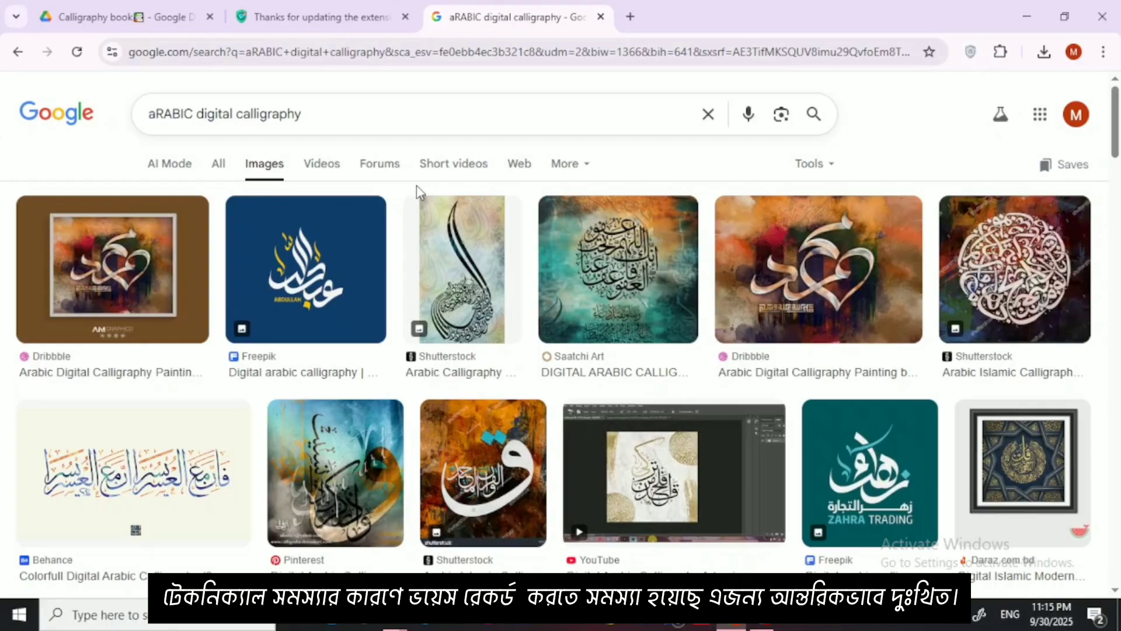
# Step: Examine the Arabic digital calligraphy image results and preview the Shutterstock Arabic Islamic calligraphy artwork with its related images
pyautogui.scroll(-8, 416, 130)
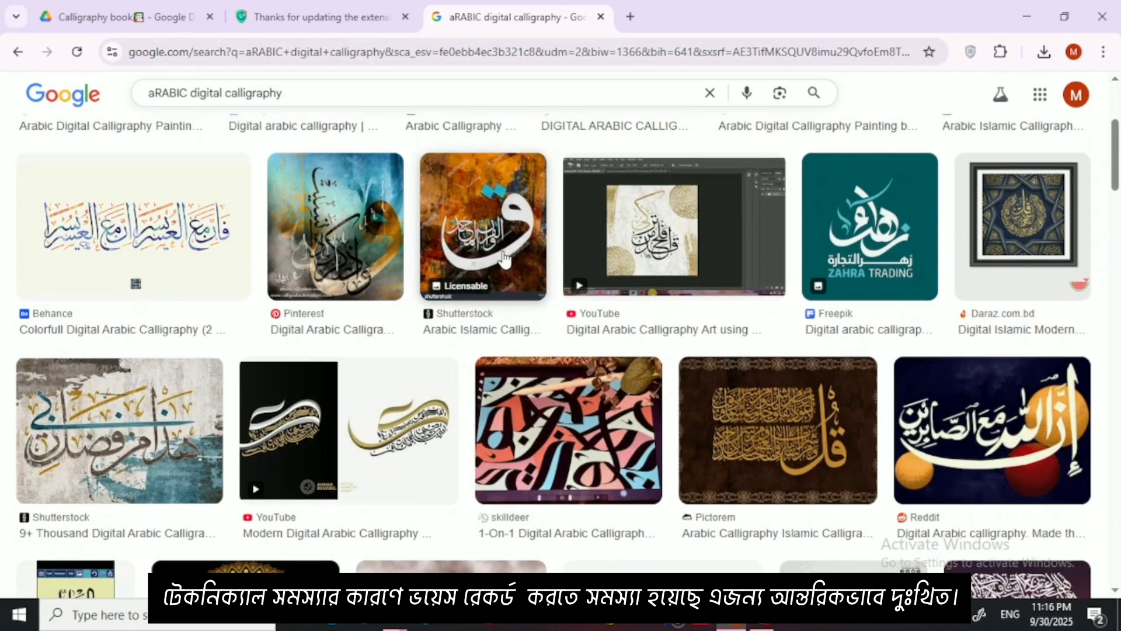
pyautogui.scroll(-8, 515, 272)
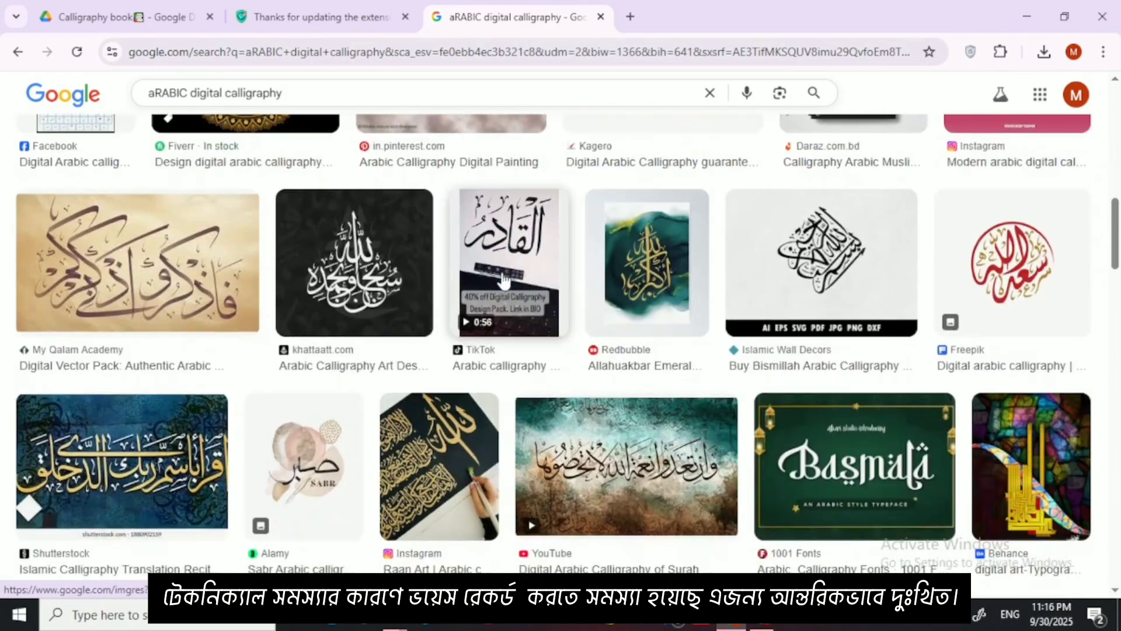
pyautogui.scroll(-3, 462, 299)
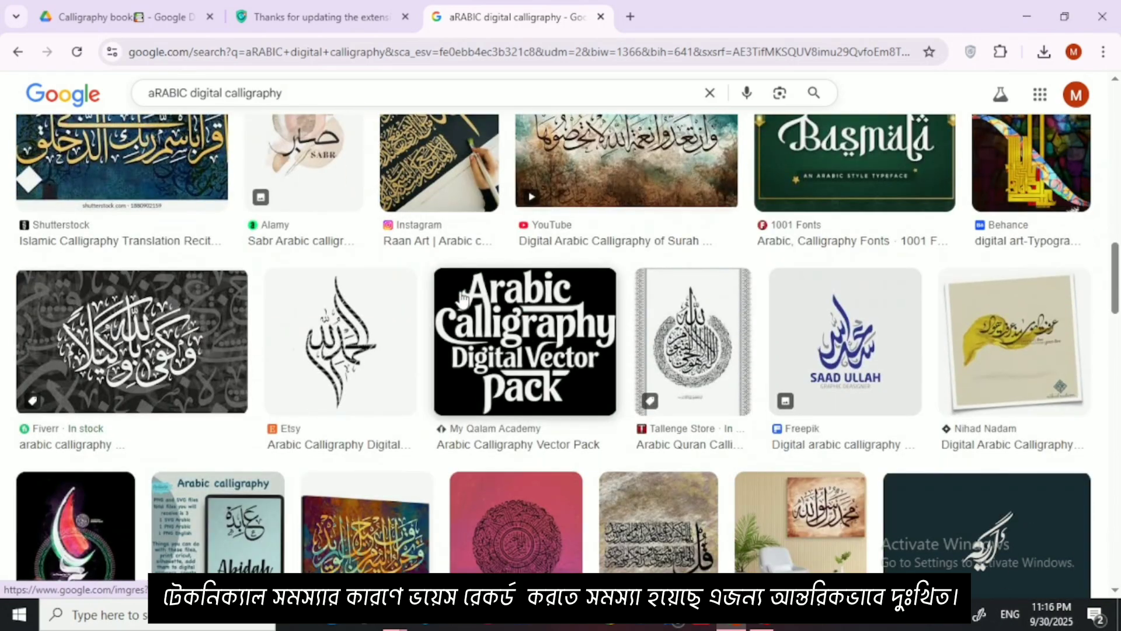
pyautogui.scroll(8, 461, 298)
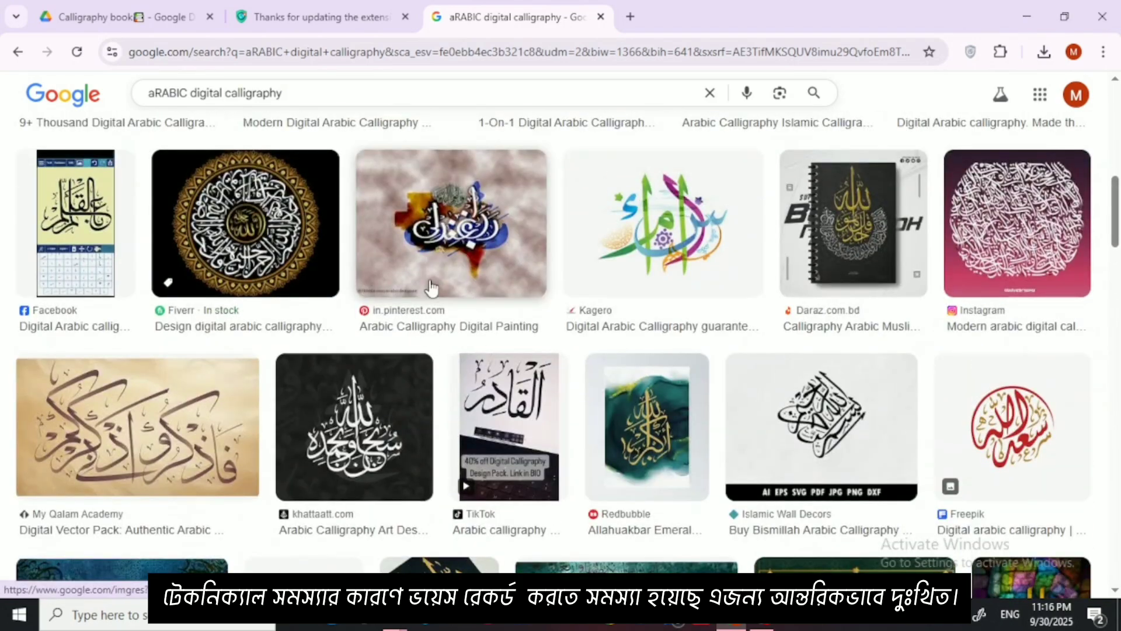
pyautogui.click(430, 287)
pyautogui.scroll(-5, 759, 374)
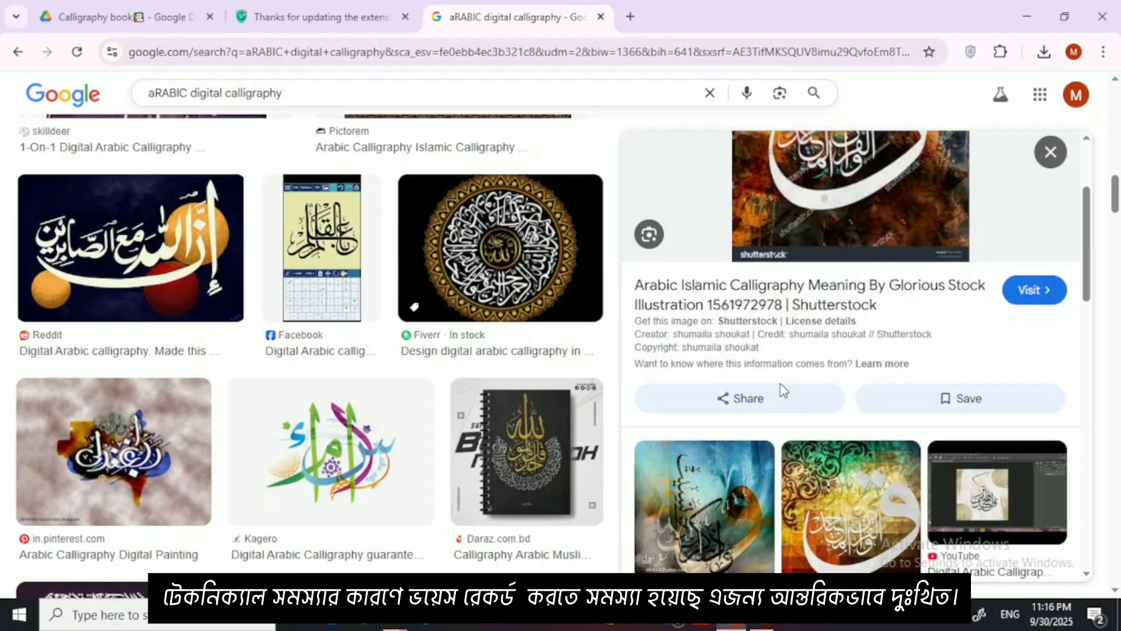
pyautogui.scroll(-4, 645, 347)
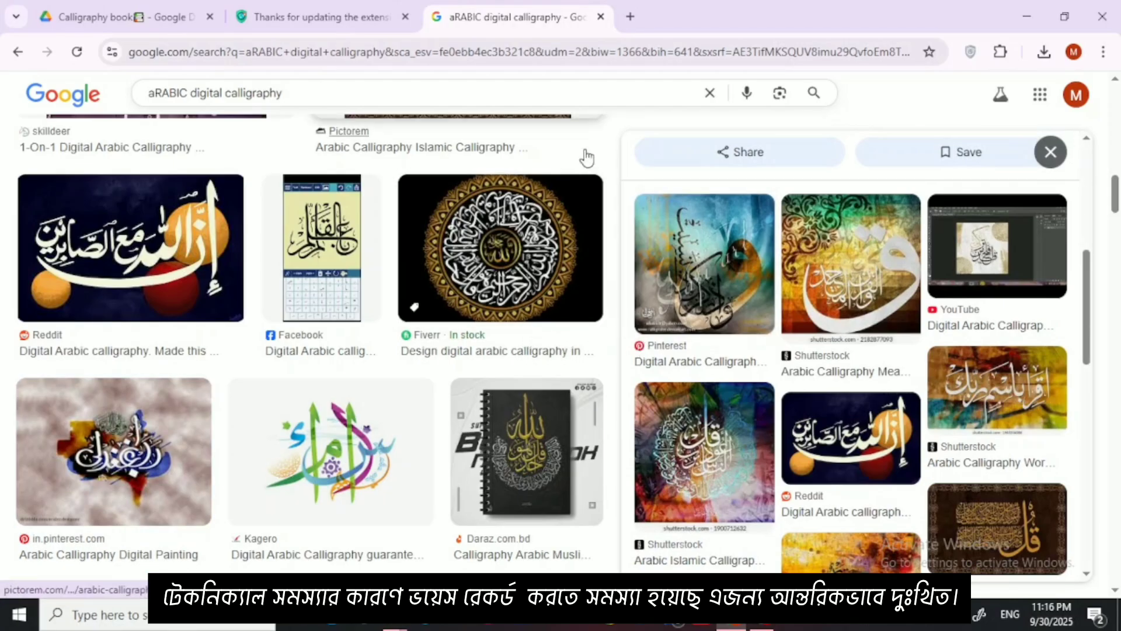
pyautogui.scroll(3, 565, 185)
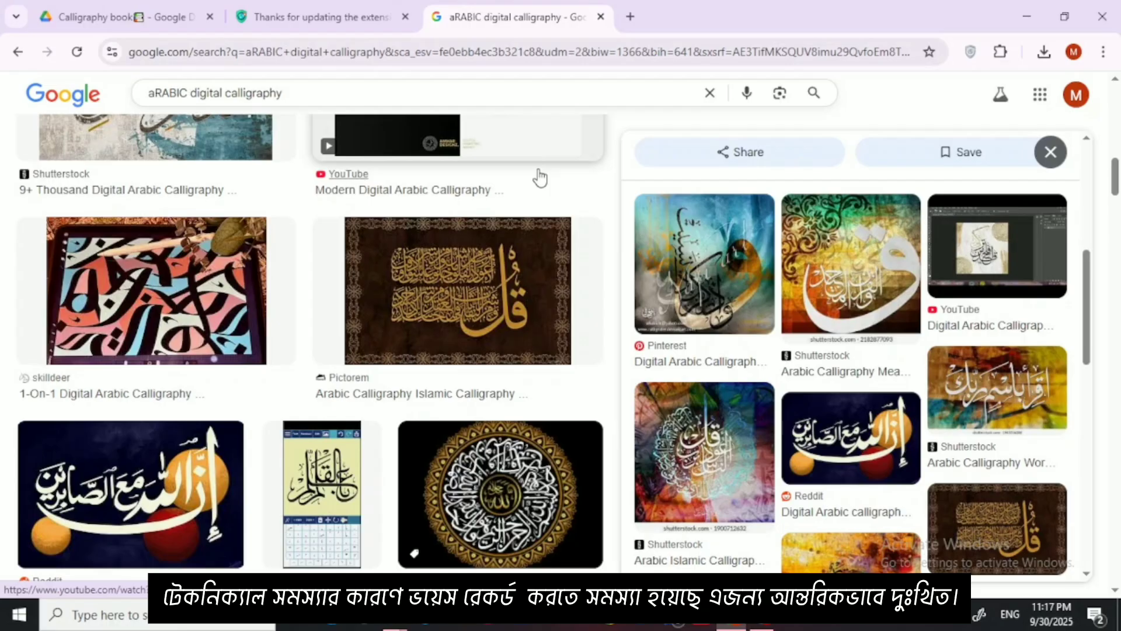
# Step: Replace the image search query with "Islamic academy logo" and run the search
pyautogui.click(407, 98)
pyautogui.press('BackSpace')
pyautogui.press('BackSpace')
pyautogui.press('BackSpace')
pyautogui.press('BackSpace')
pyautogui.press('BackSpace')
pyautogui.press('BackSpace')
pyautogui.press('BackSpace')
pyautogui.press('BackSpace')
pyautogui.press('BackSpace')
pyautogui.press('BackSpace')
pyautogui.press('BackSpace')
pyautogui.press('BackSpace')
pyautogui.press('BackSpace')
pyautogui.press('BackSpace')
pyautogui.press('BackSpace')
pyautogui.press('BackSpace')
pyautogui.press('BackSpace')
pyautogui.press('BackSpace')
pyautogui.press('BackSpace')
pyautogui.press('BackSpace')
pyautogui.press('BackSpace')
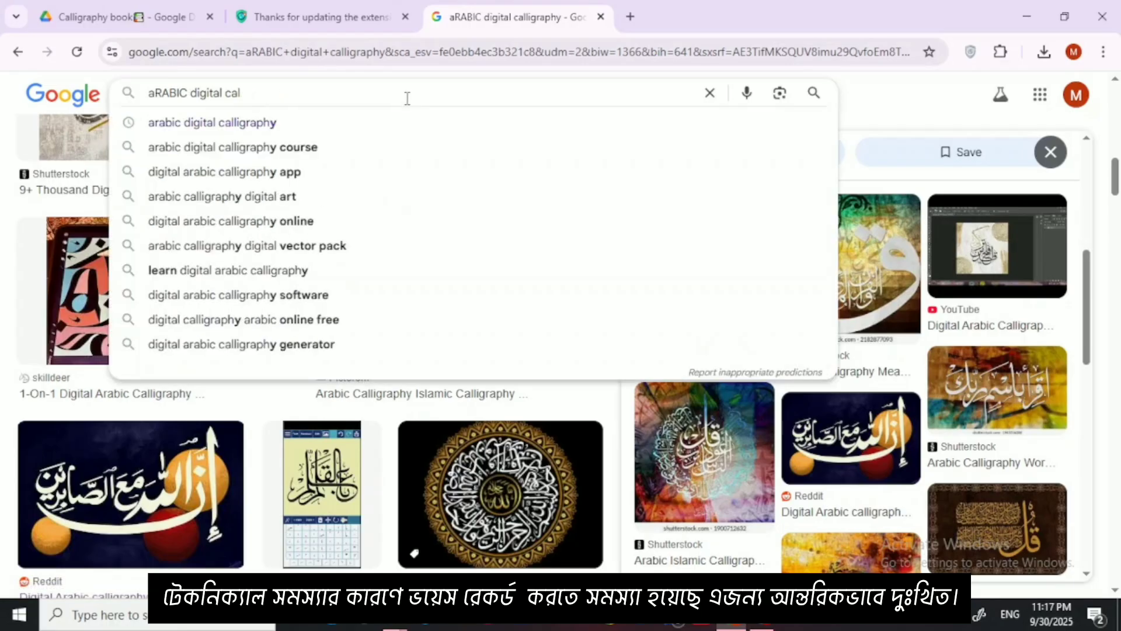
pyautogui.write('a')
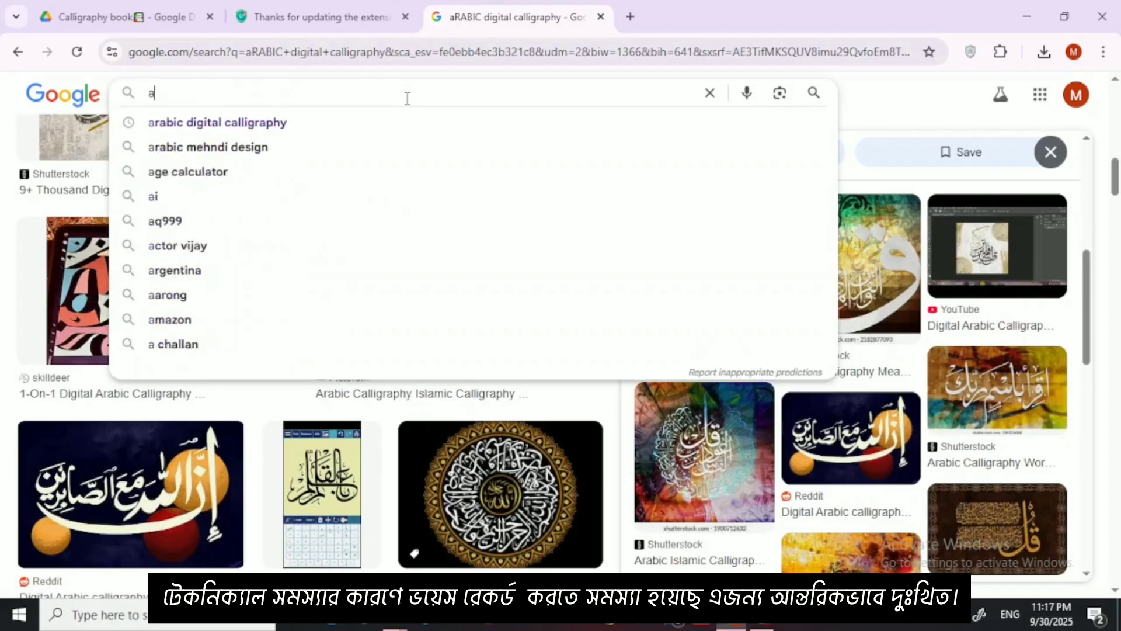
pyautogui.press('BackSpace')
pyautogui.write('Isl')
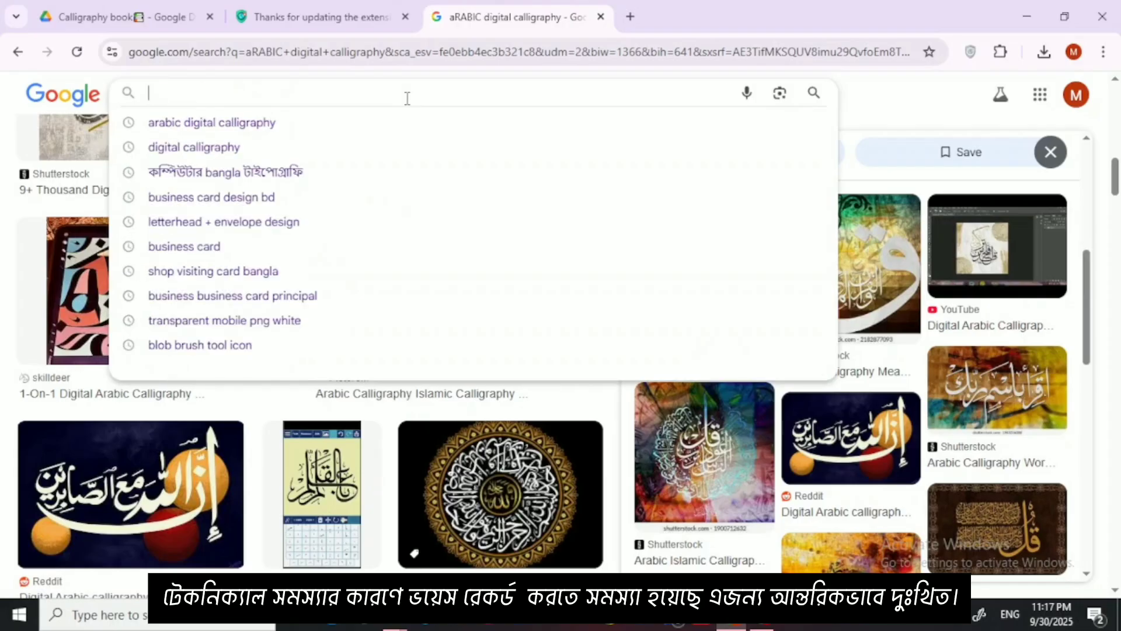
pyautogui.write('ami')
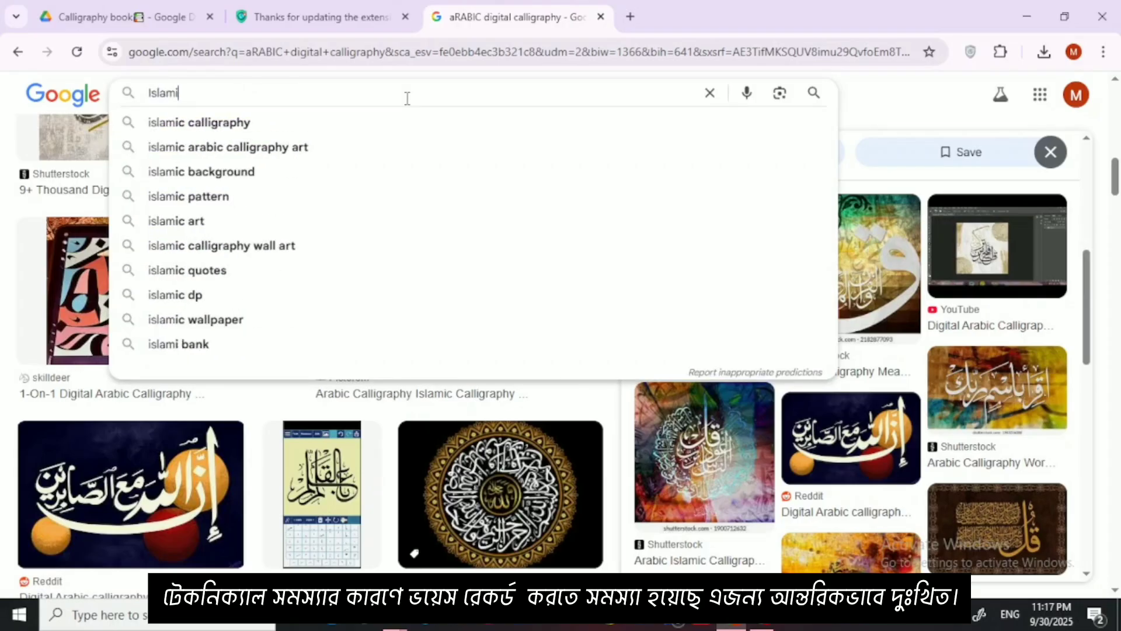
pyautogui.write('c acad')
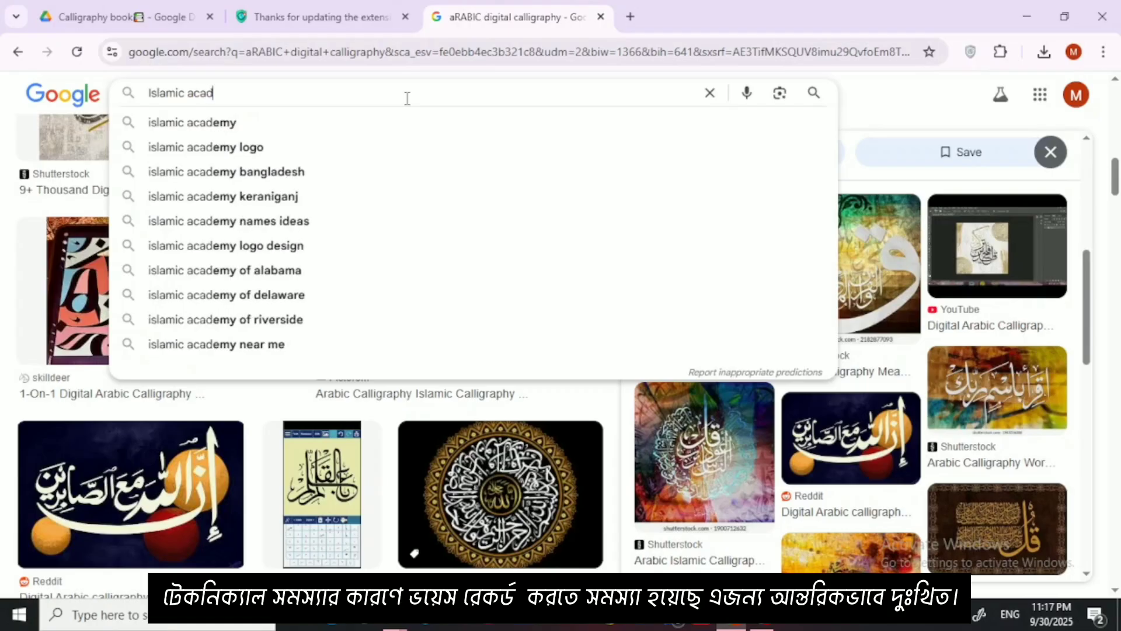
pyautogui.write('emy ')
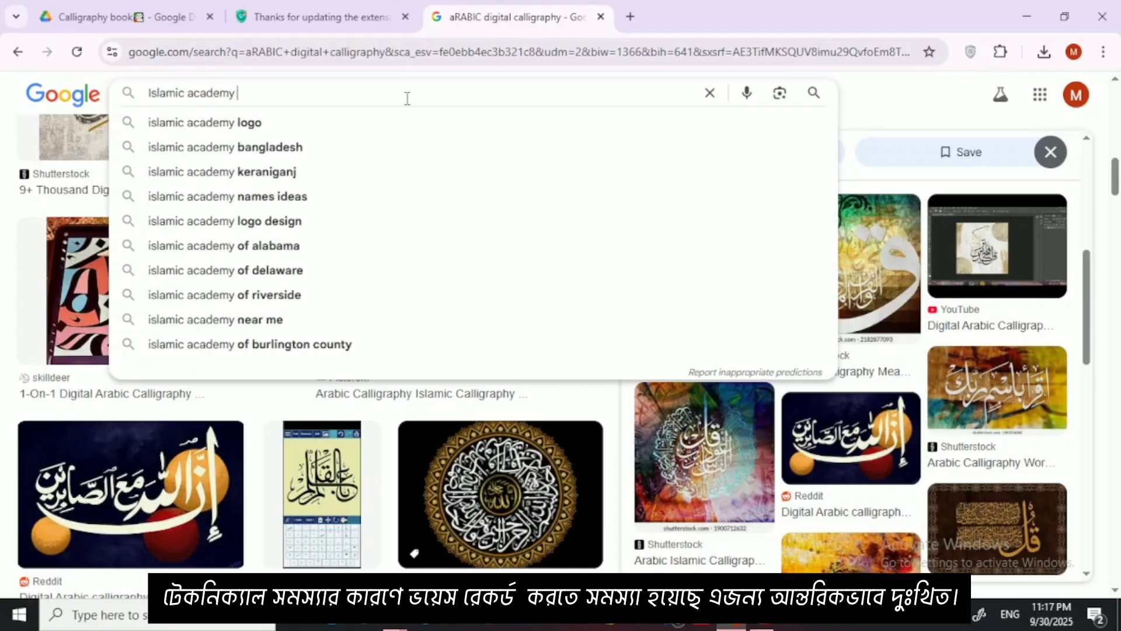
pyautogui.write('logo')
pyautogui.press('Return')
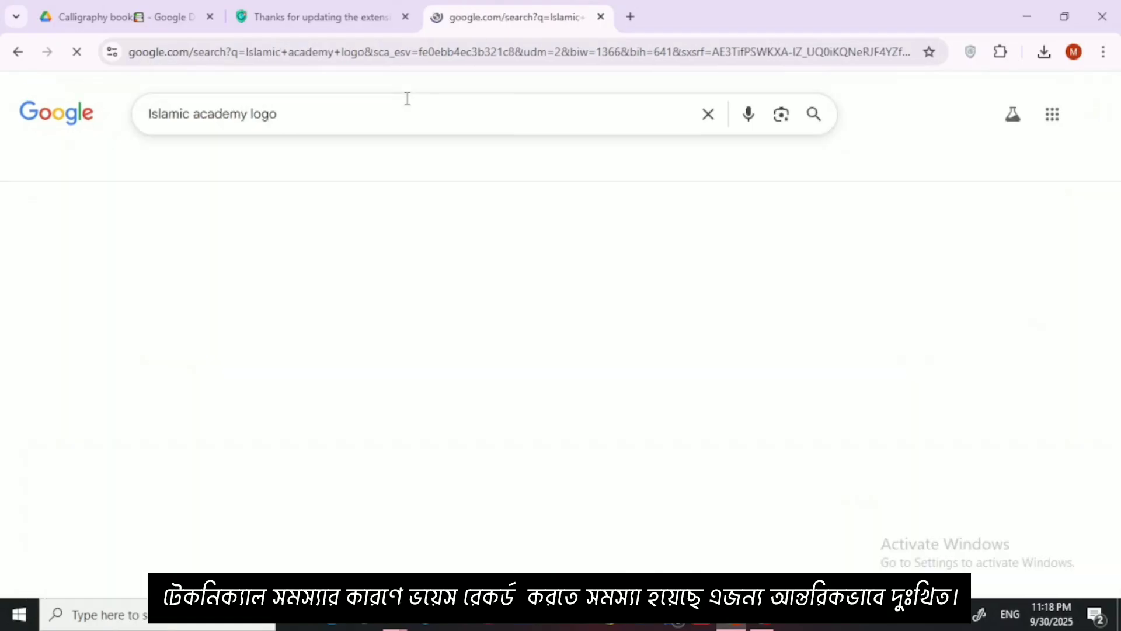
# Step: Look through the Islamic academy logo image results for examples of emblem and calligraphy designs
pyautogui.scroll(-7, 388, 260)
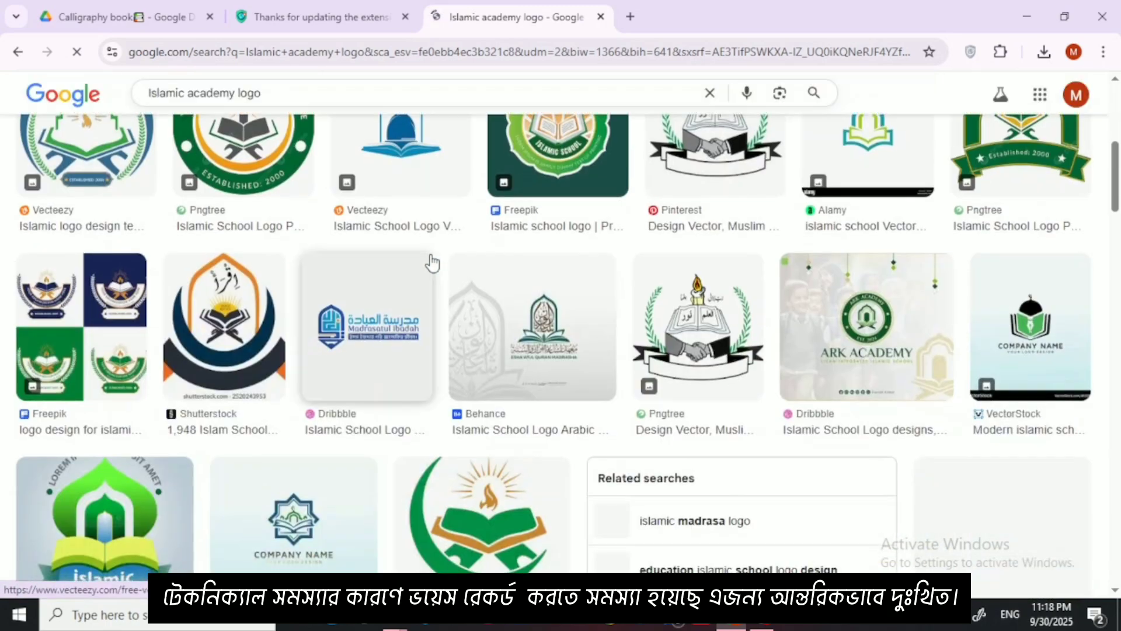
pyautogui.scroll(-5, 440, 269)
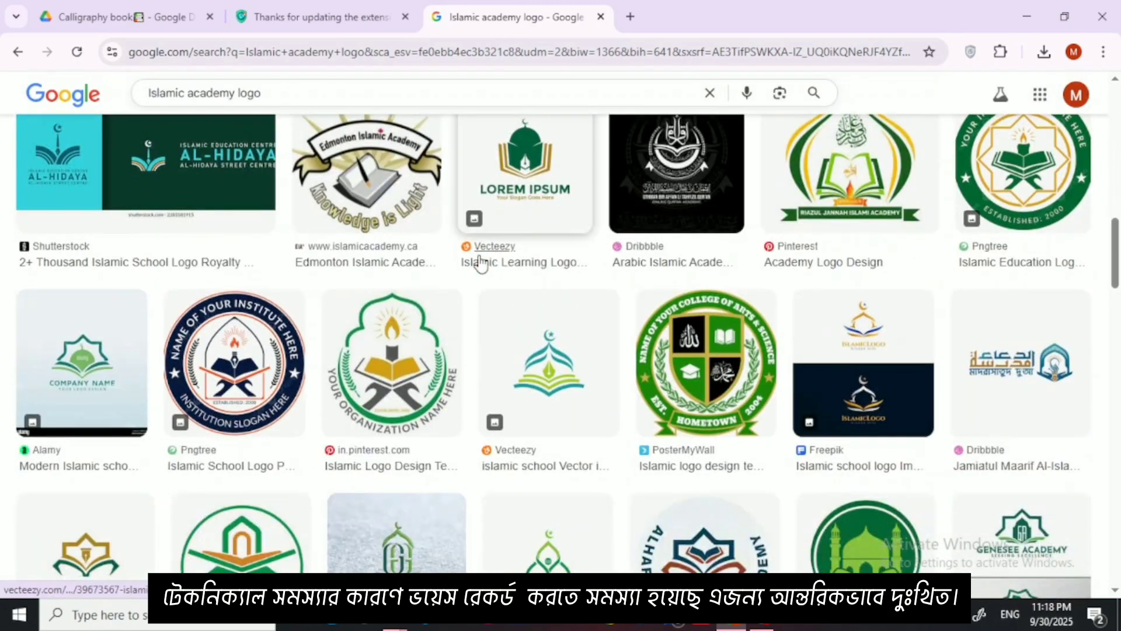
pyautogui.scroll(3, 342, 273)
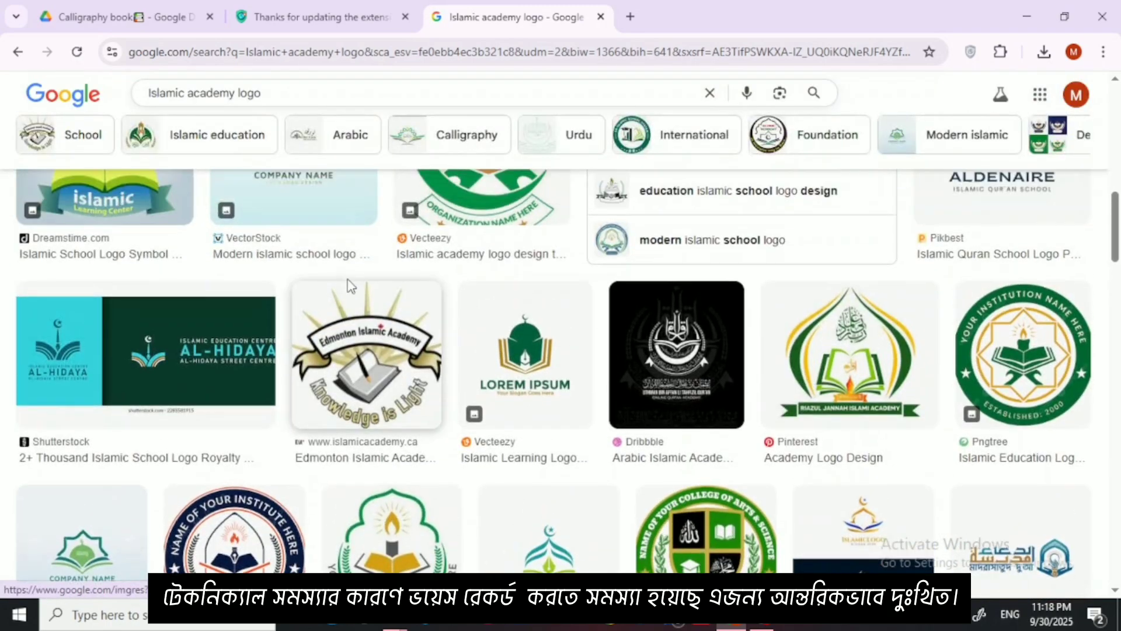
pyautogui.scroll(3, 342, 268)
pyautogui.scroll(3, 333, 304)
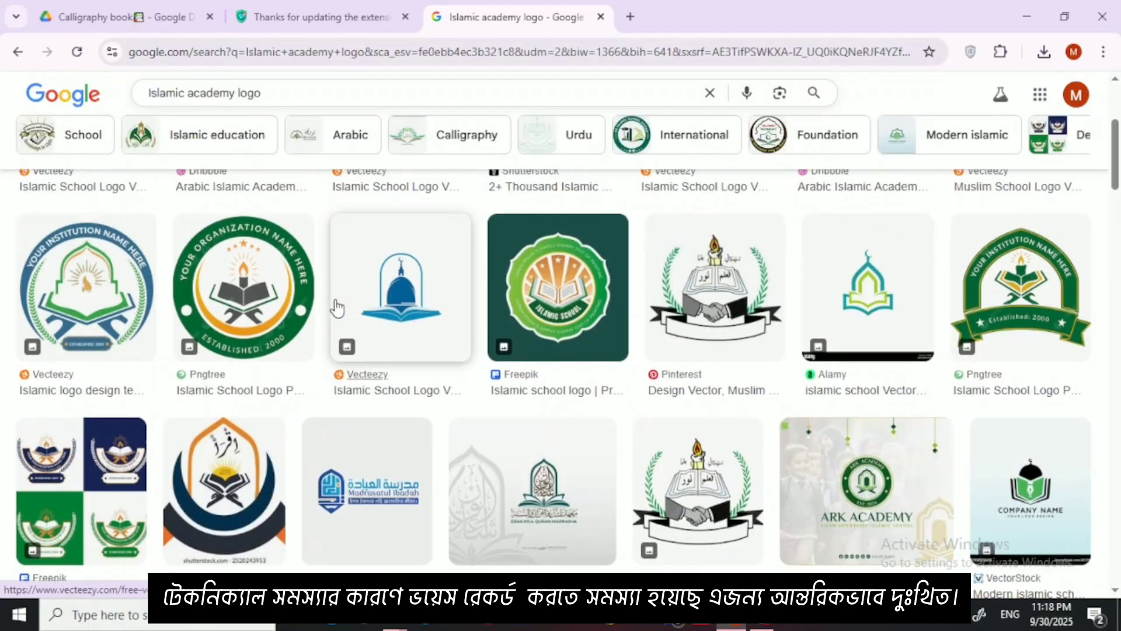
pyautogui.scroll(4, 272, 287)
pyautogui.scroll(-7, 518, 304)
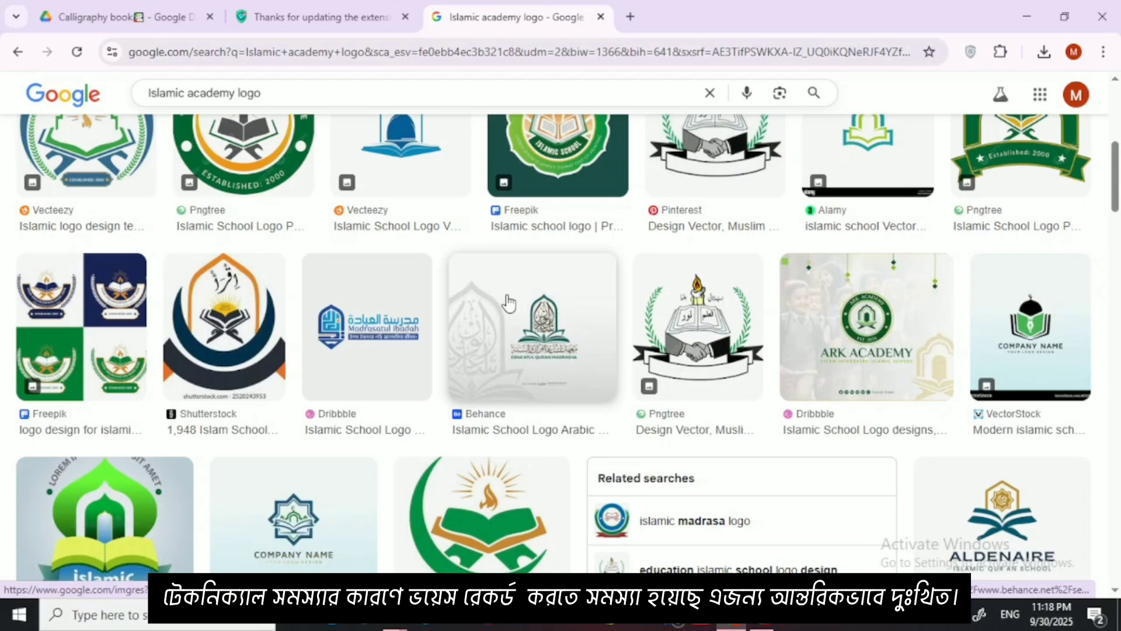
pyautogui.scroll(-8, 508, 302)
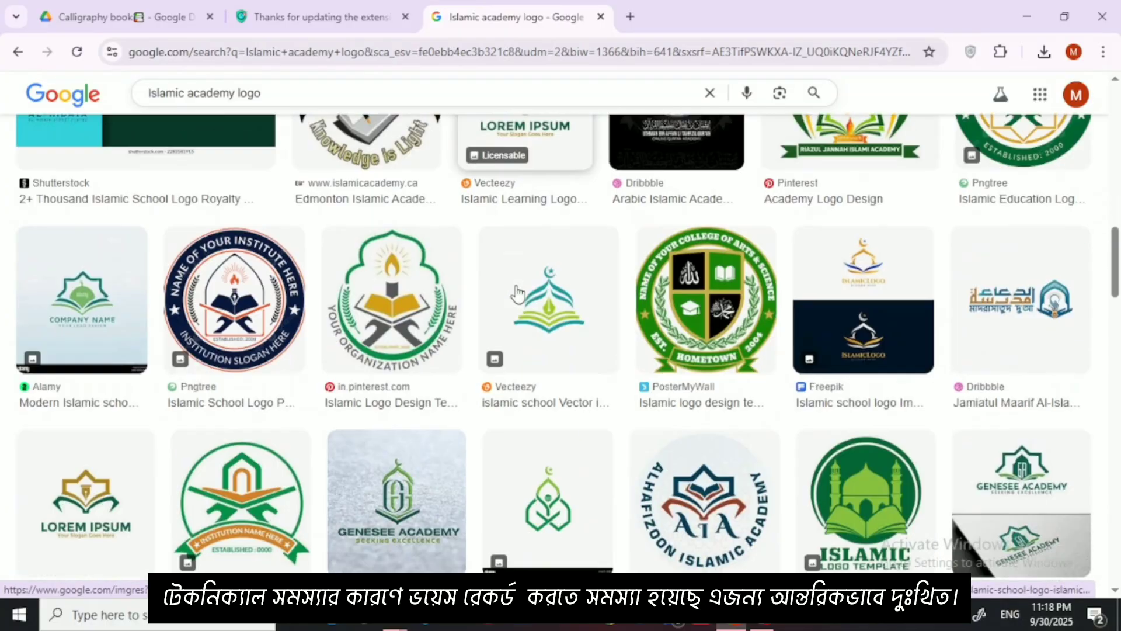
pyautogui.scroll(-3, 517, 292)
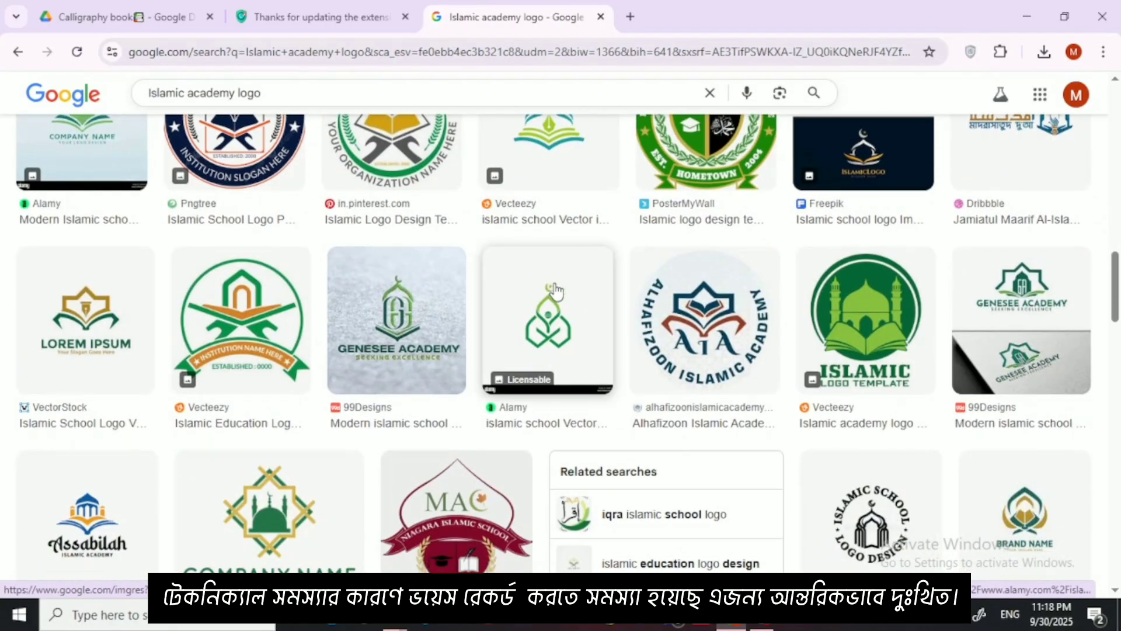
pyautogui.scroll(-4, 556, 317)
pyautogui.scroll(8, 362, 280)
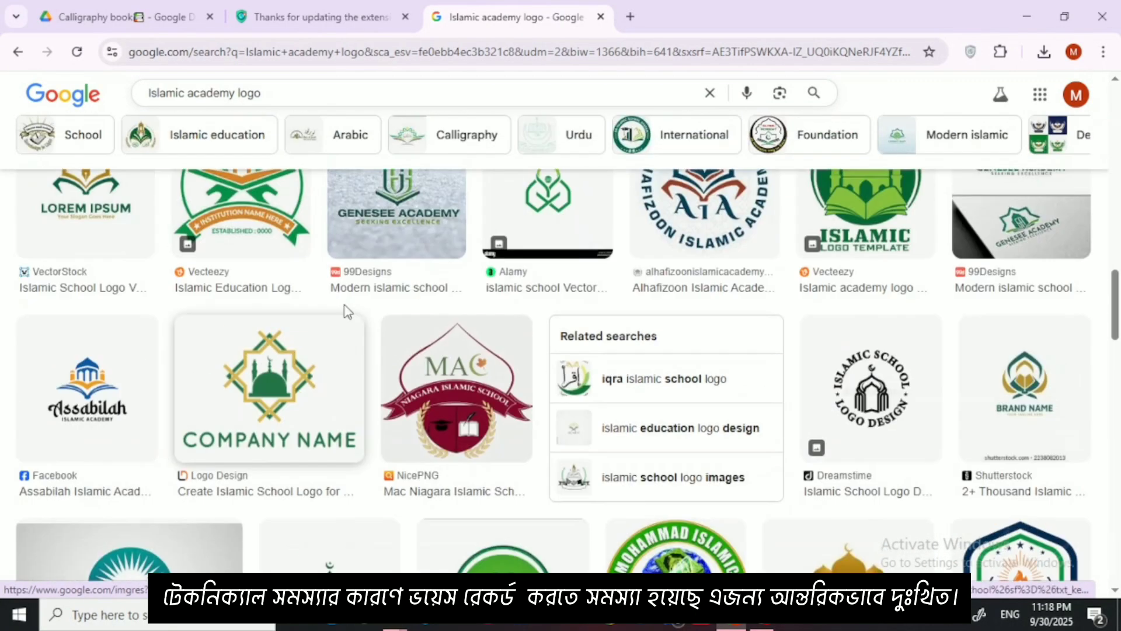
pyautogui.scroll(10, 362, 298)
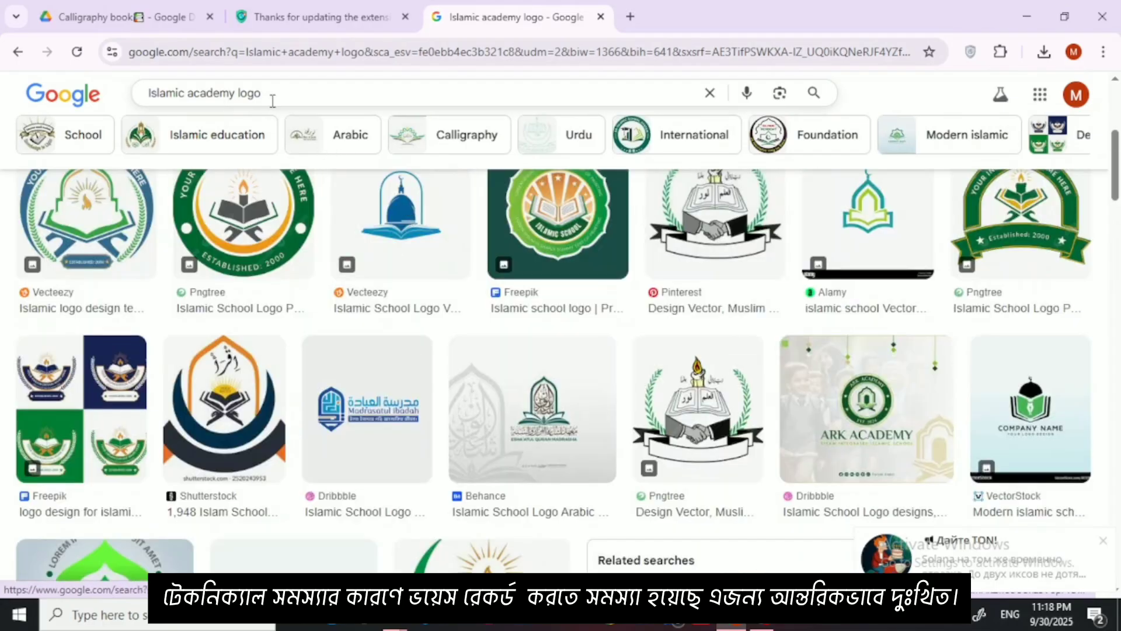
# Step: Replace the image search query with "Madrasa dayri" and run the search
pyautogui.tripleClick(150, 93)
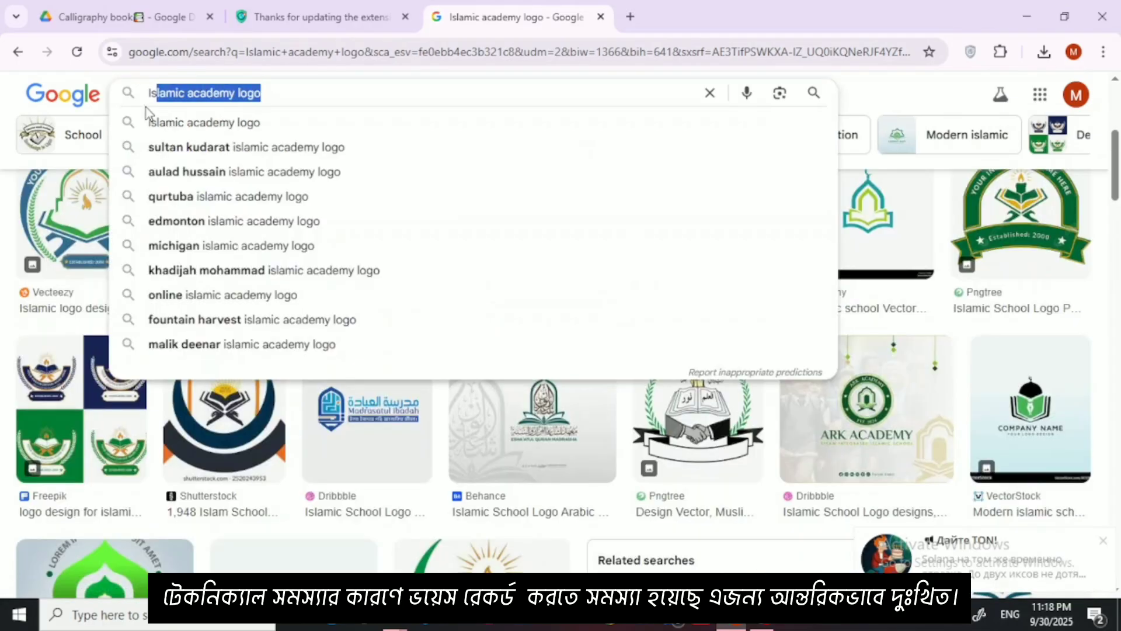
pyautogui.press('BackSpace')
pyautogui.write('M')
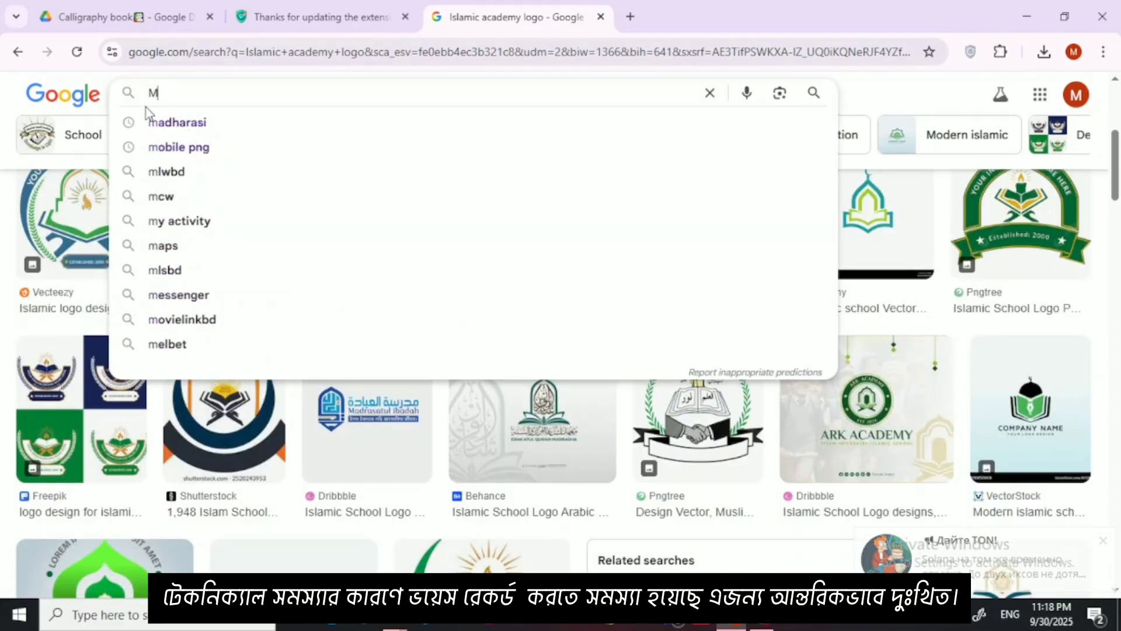
pyautogui.write('adrasa')
pyautogui.press('BackSpace')
pyautogui.write('d')
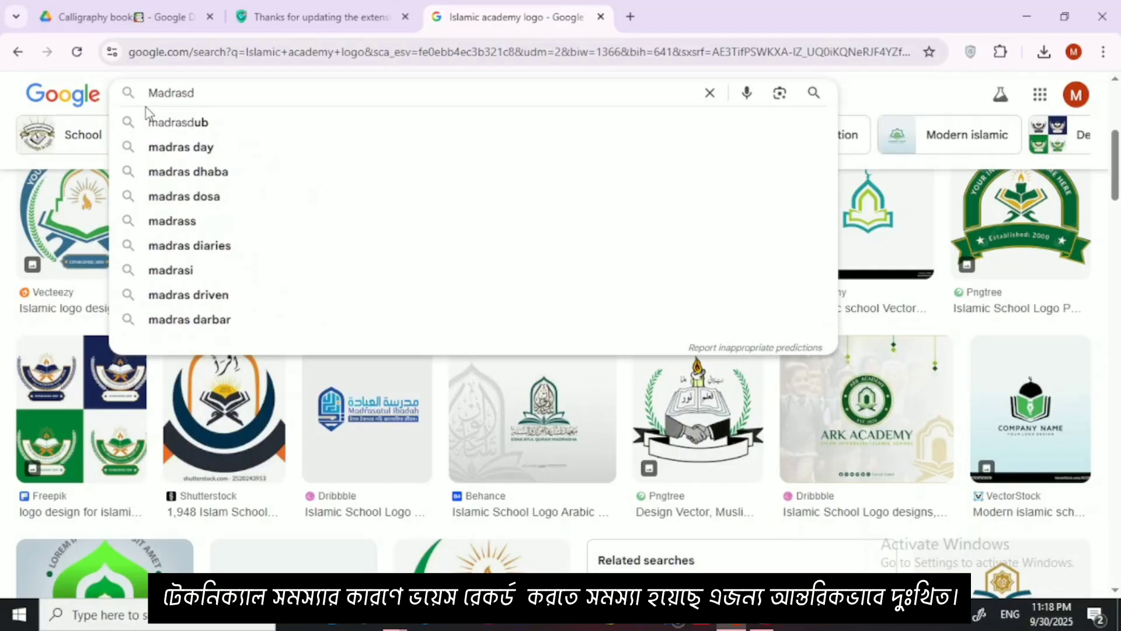
pyautogui.press('BackSpace')
pyautogui.write('a da')
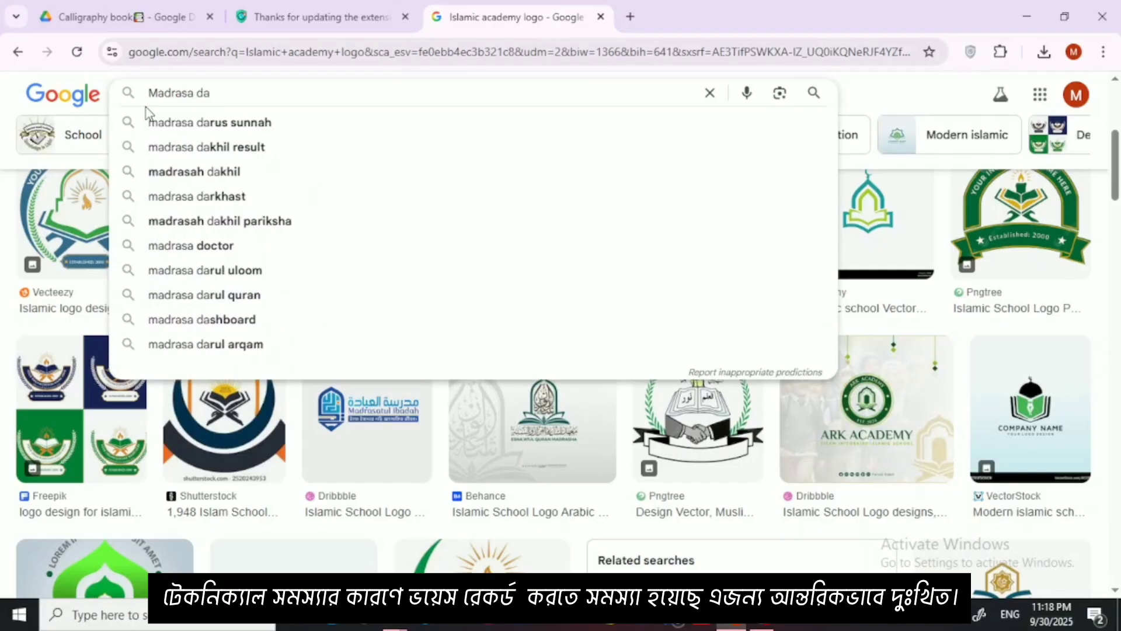
pyautogui.write('u')
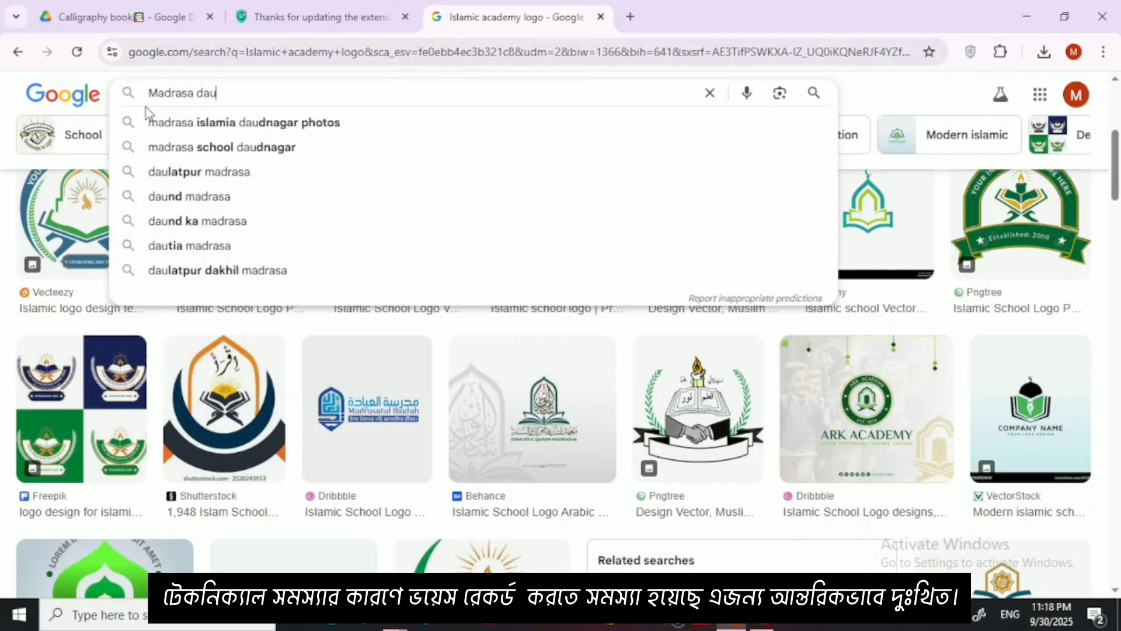
pyautogui.press('BackSpace')
pyautogui.write('yri')
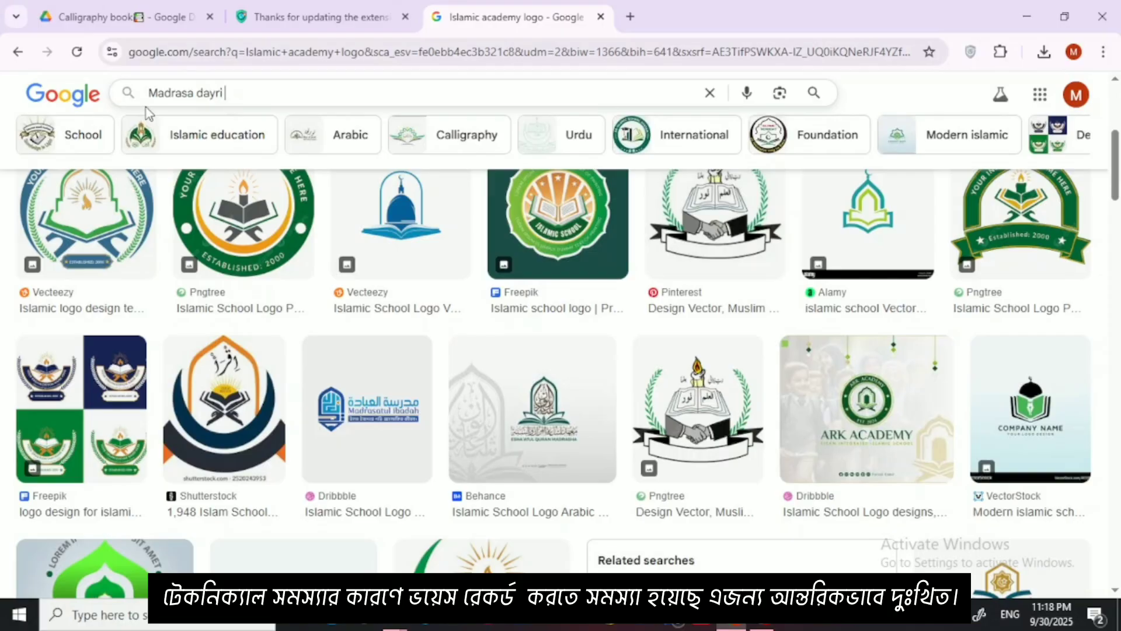
pyautogui.press('Return')
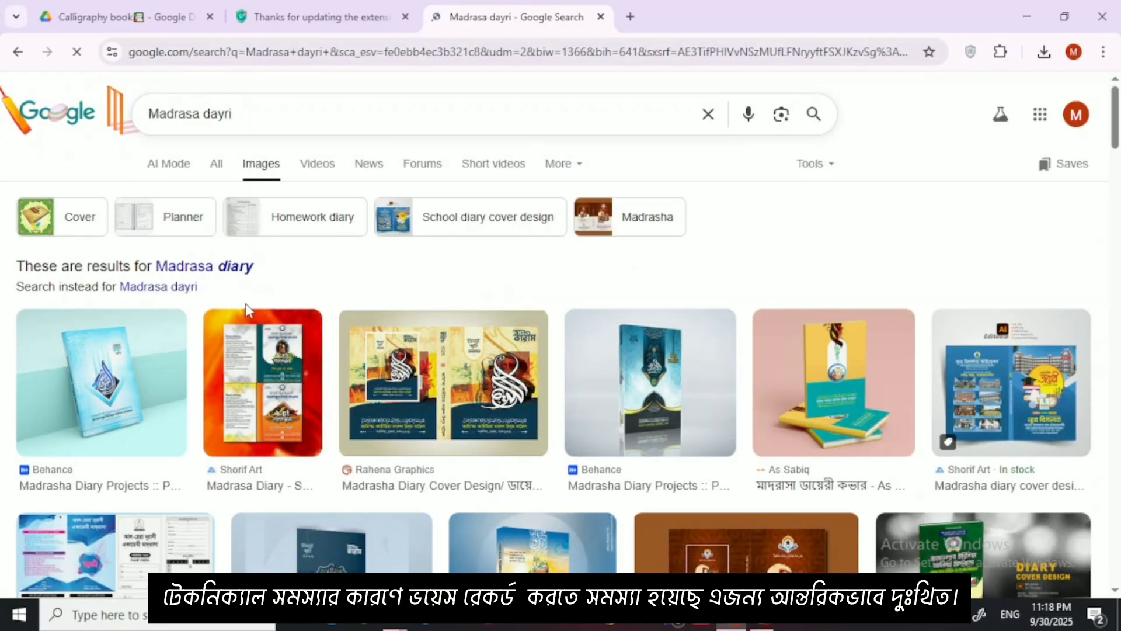
# Step: Look through the madrasa diary image results for cover designs that use calligraphy
pyautogui.scroll(-3, 303, 310)
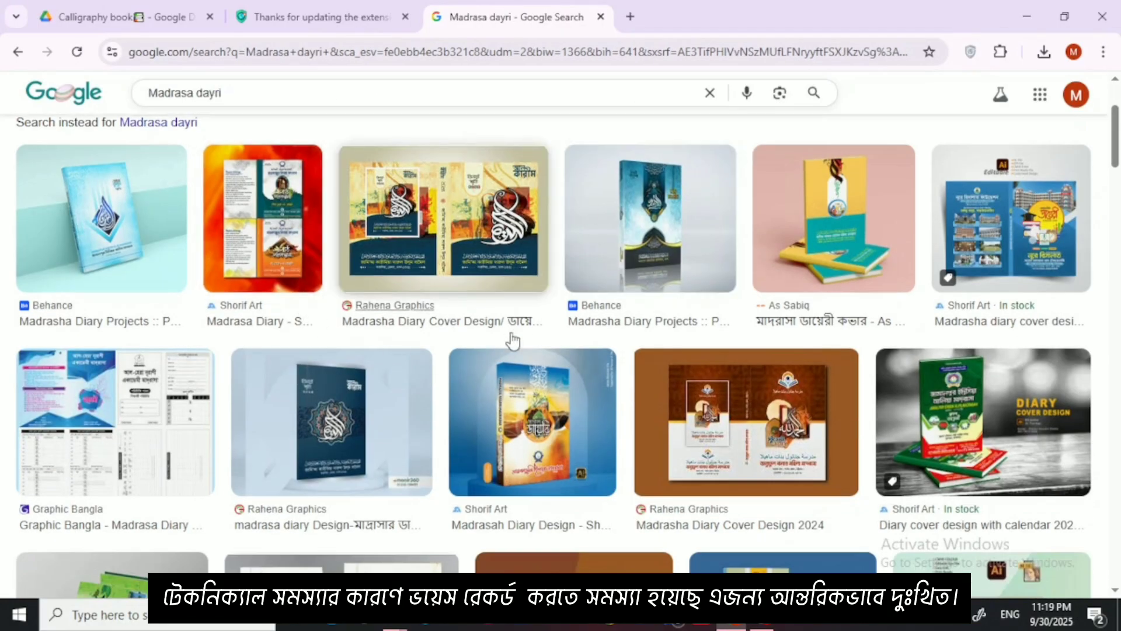
pyautogui.scroll(-4, 584, 377)
pyautogui.scroll(-1, 584, 376)
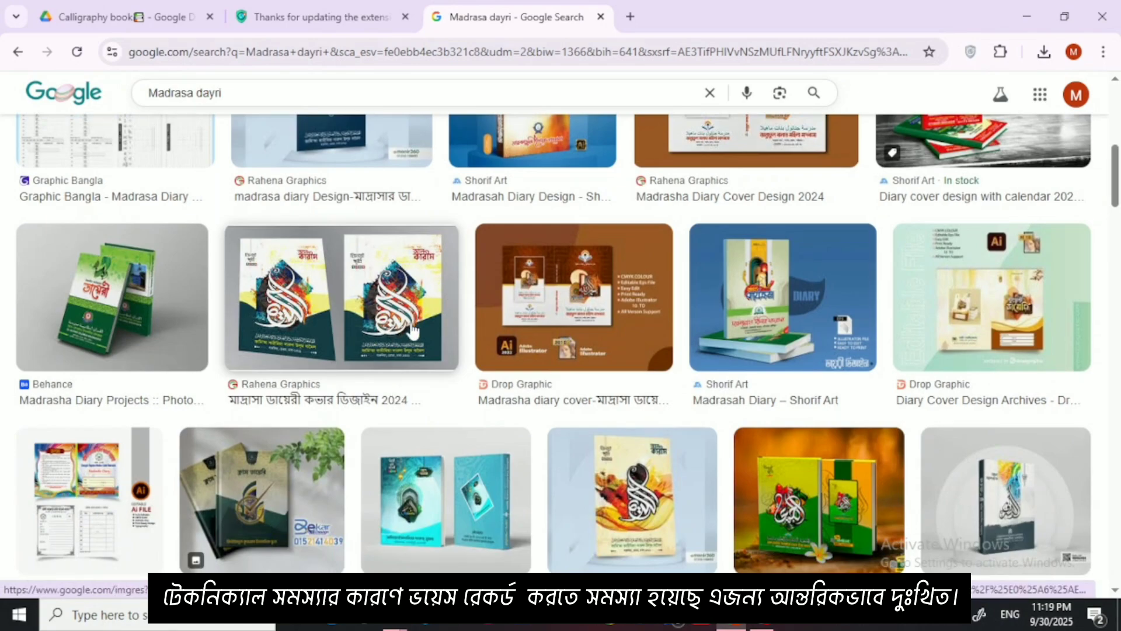
pyautogui.scroll(-2, 619, 336)
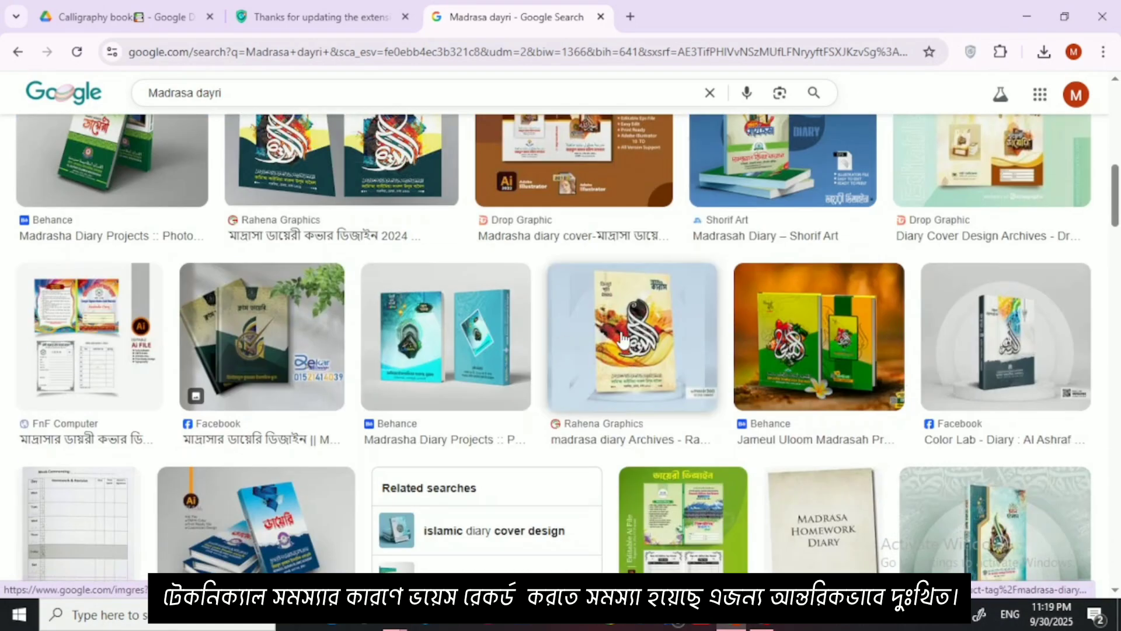
pyautogui.scroll(-2, 461, 368)
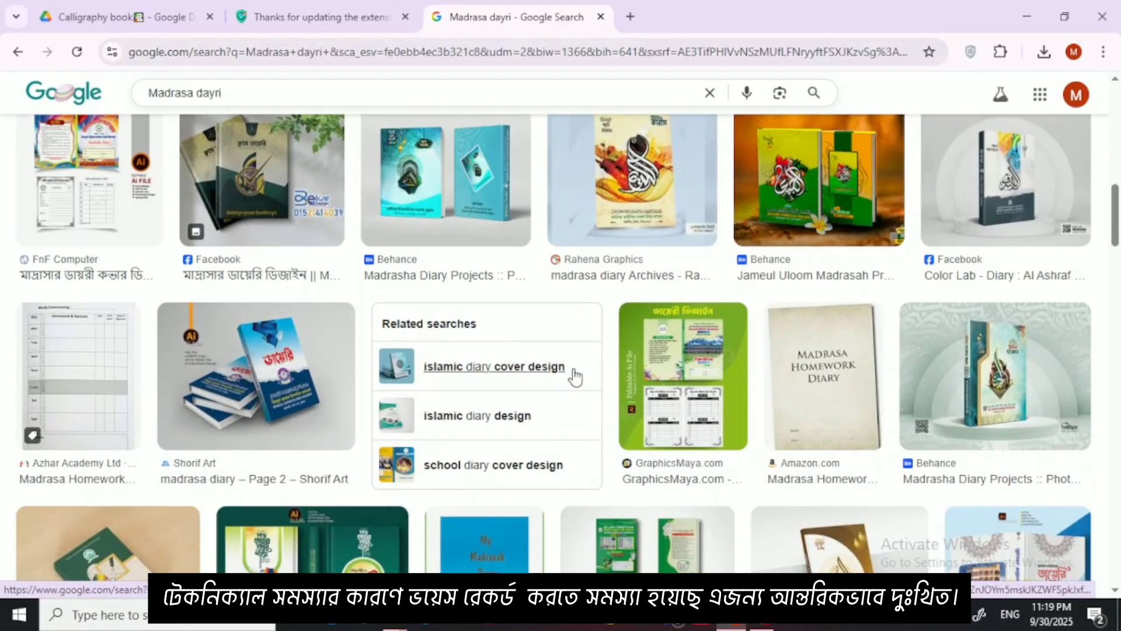
pyautogui.scroll(-3, 346, 270)
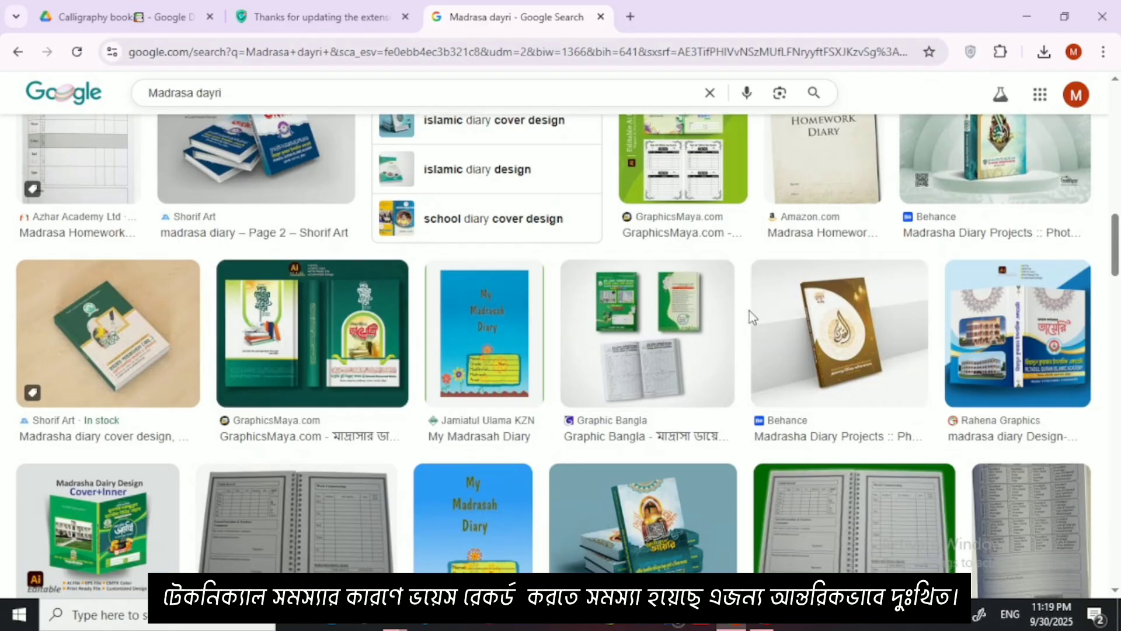
# Step: Replace the image search query with the suggested term "graffiti" and run the search
pyautogui.scroll(-2, 738, 314)
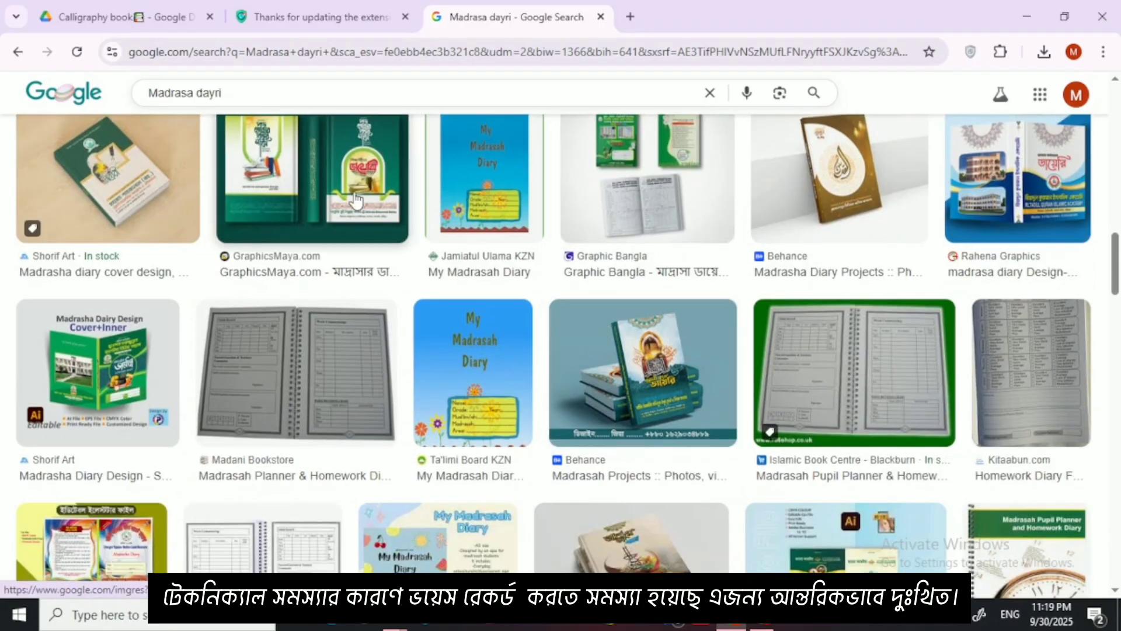
pyautogui.moveTo(246, 92); pyautogui.dragTo(118, 113)
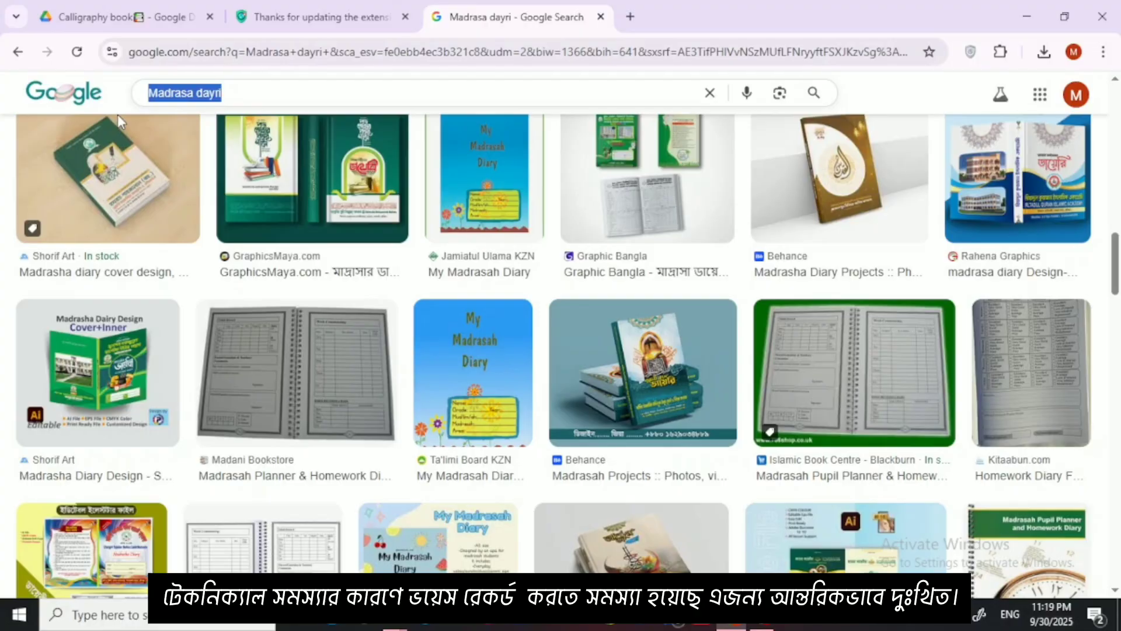
pyautogui.press('BackSpace')
pyautogui.write('Graff')
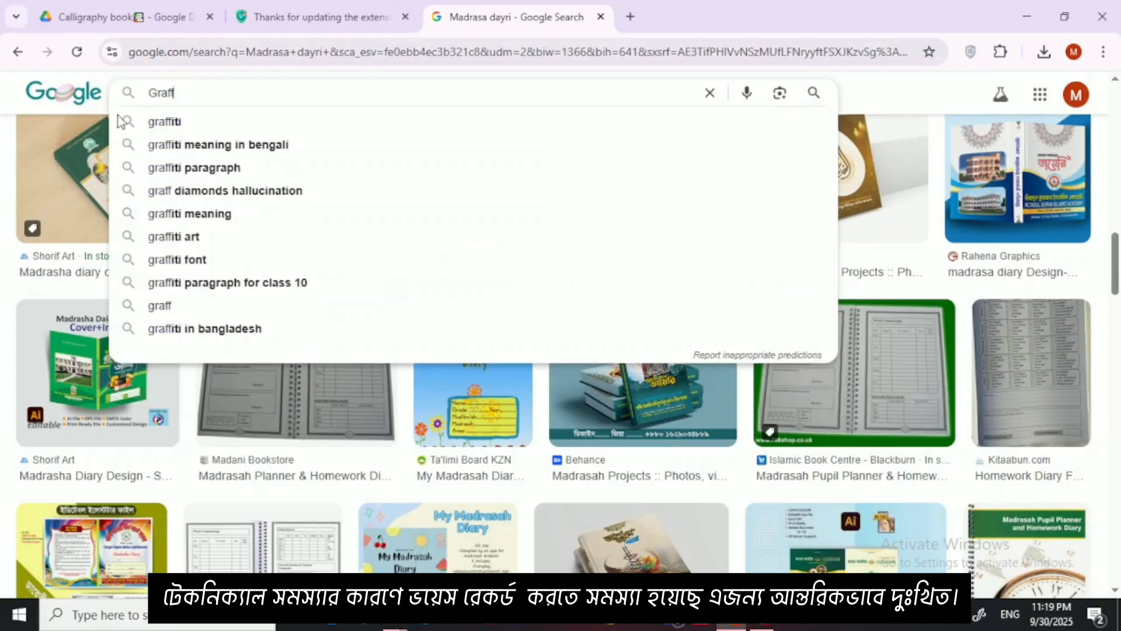
pyautogui.click(190, 119)
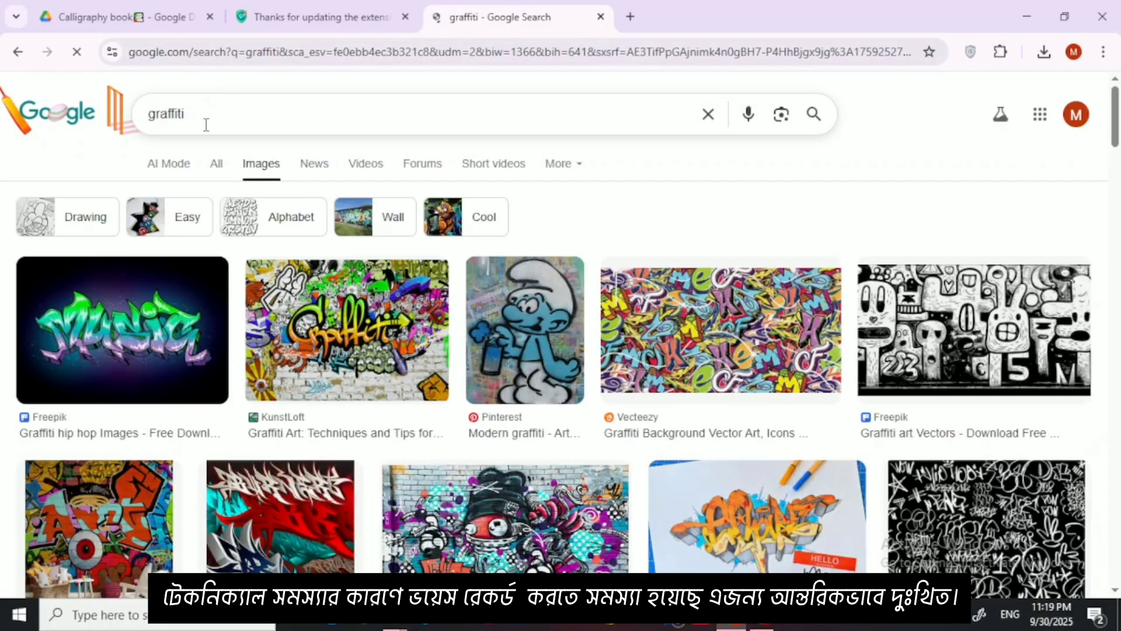
# Step: Extend the image search query to "graffiti clothing brands", run it and glance over the apparel designs
pyautogui.click(206, 124)
pyautogui.write('co')
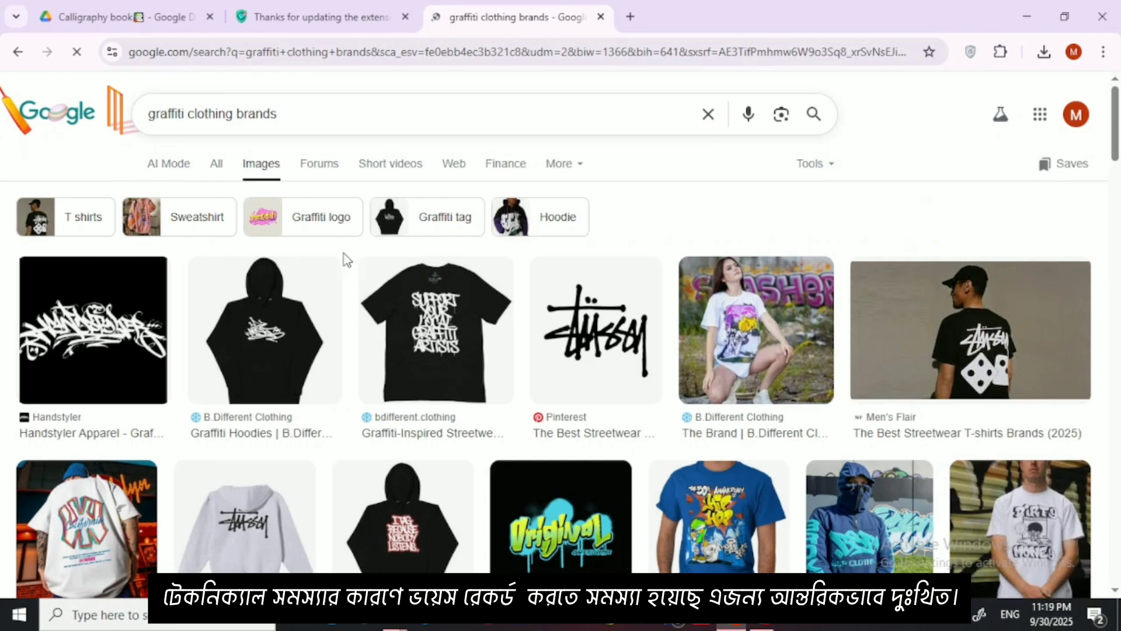
pyautogui.scroll(-2, 345, 253)
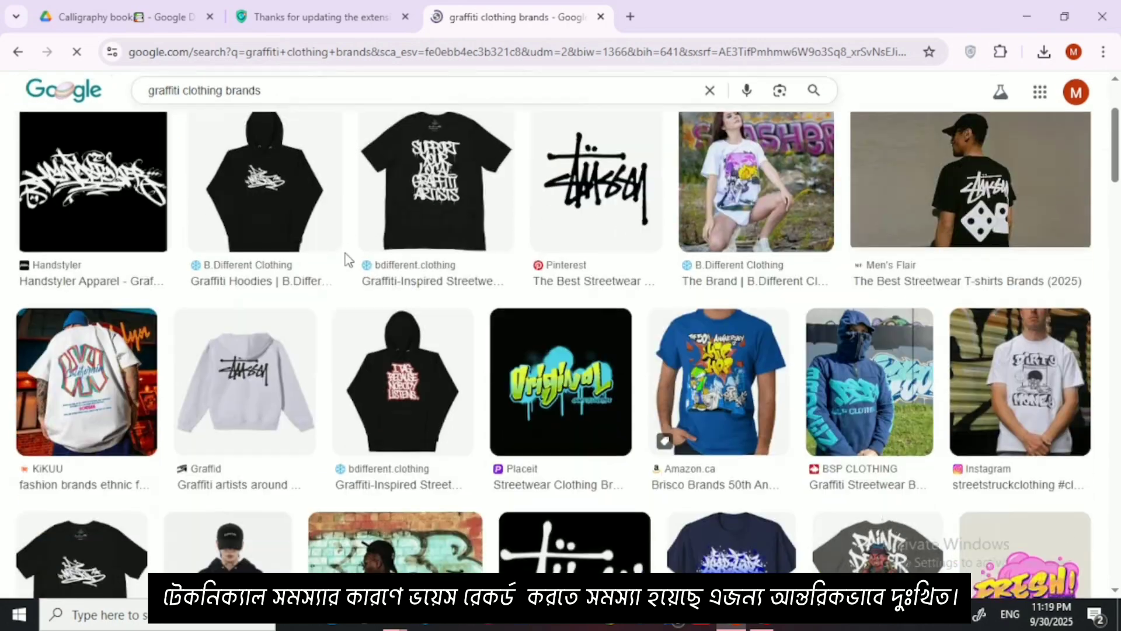
pyautogui.scroll(2, 211, 194)
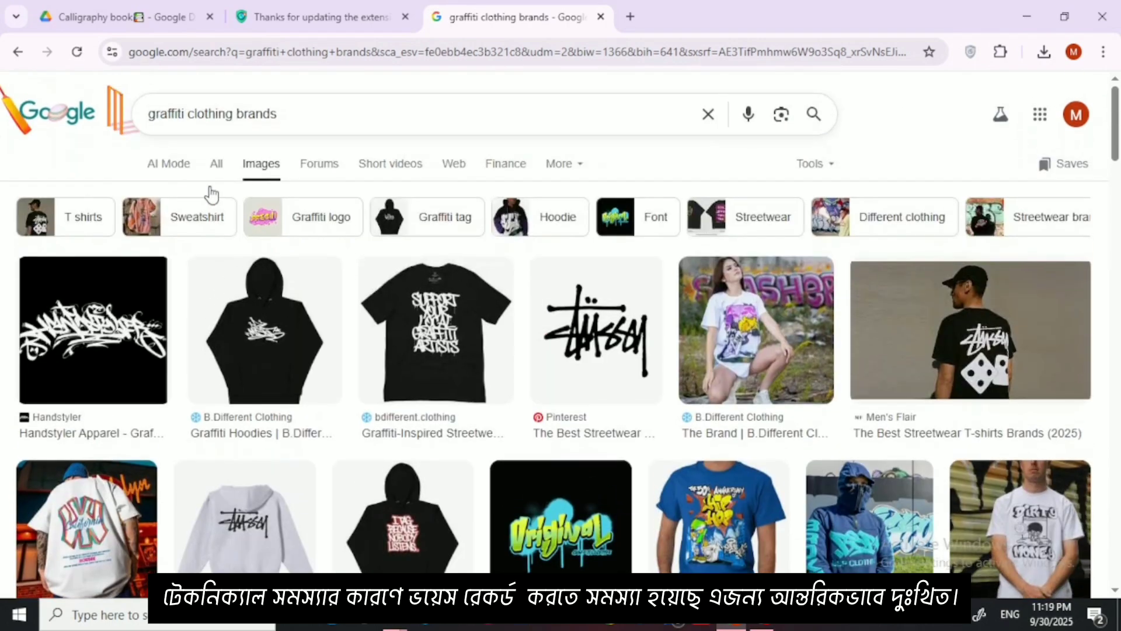
# Step: Add "arbic" in front of the graffiti clothing brands query and run the image search
pyautogui.click(150, 114)
pyautogui.write('arbic')
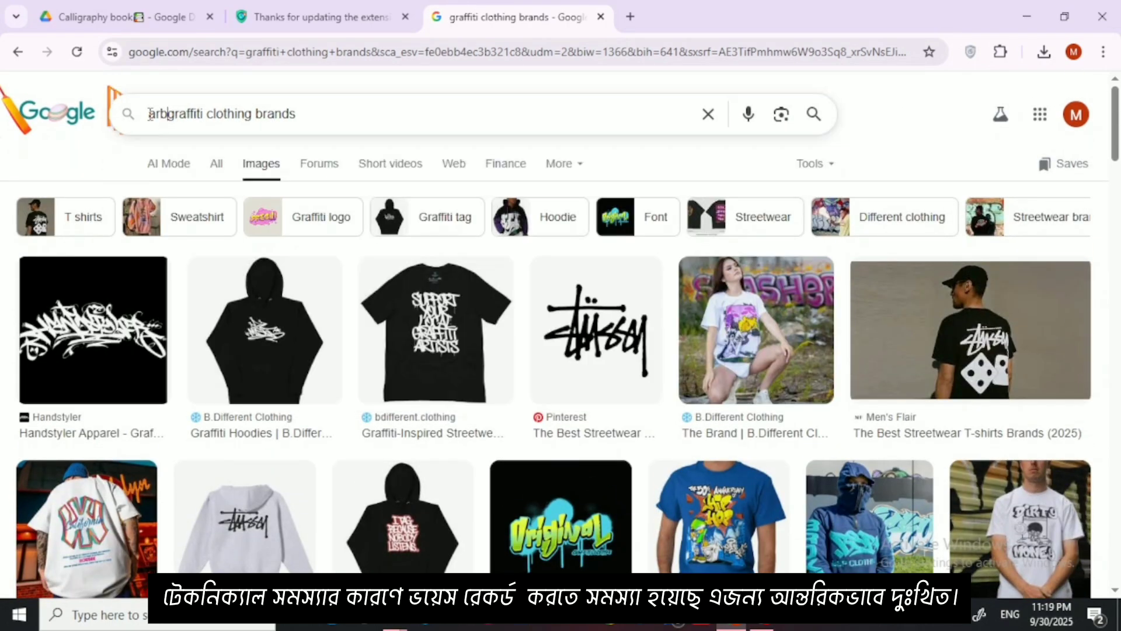
pyautogui.press('Return')
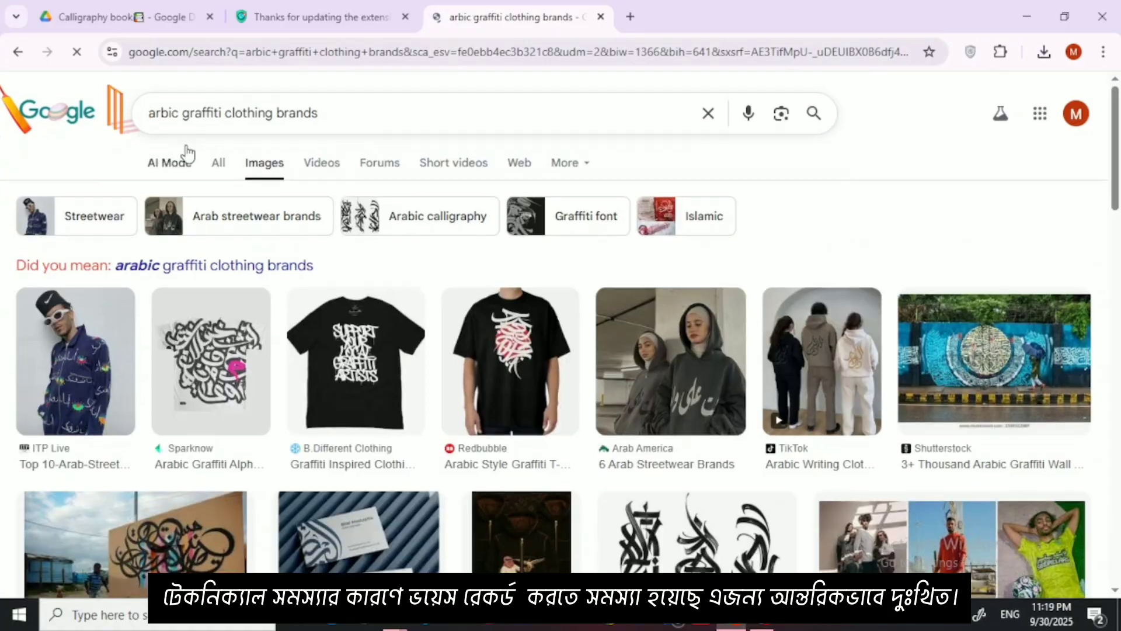
# Step: Look through the Arabic graffiti clothing image results for calligraphy used on shirts, walls and branding
pyautogui.scroll(-5, 193, 158)
pyautogui.scroll(-4, 376, 313)
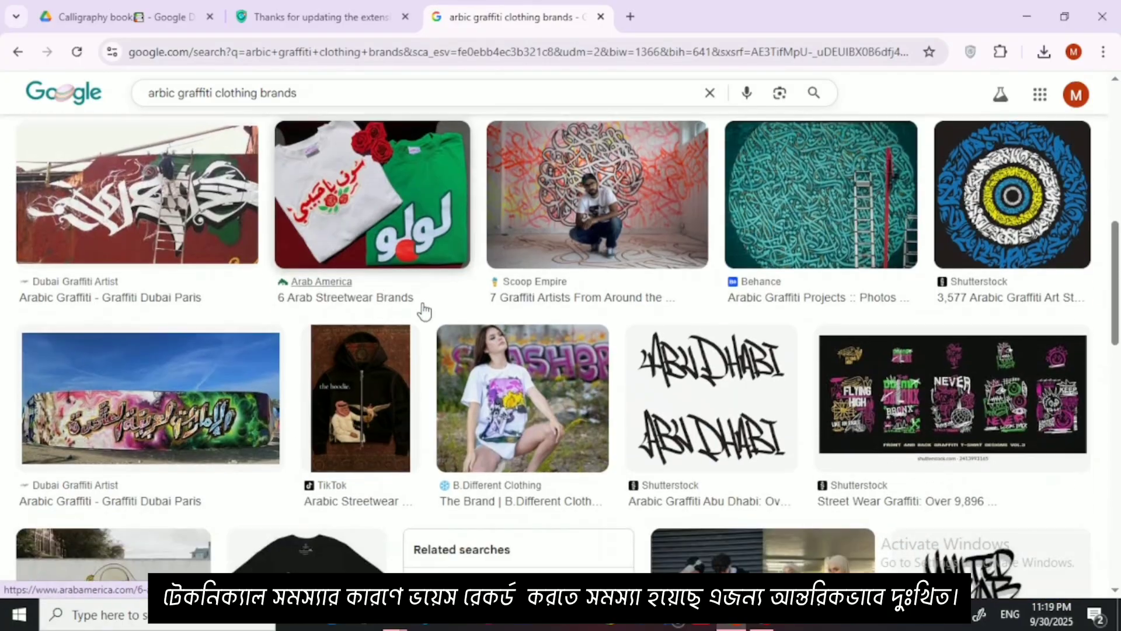
pyautogui.scroll(5, 357, 231)
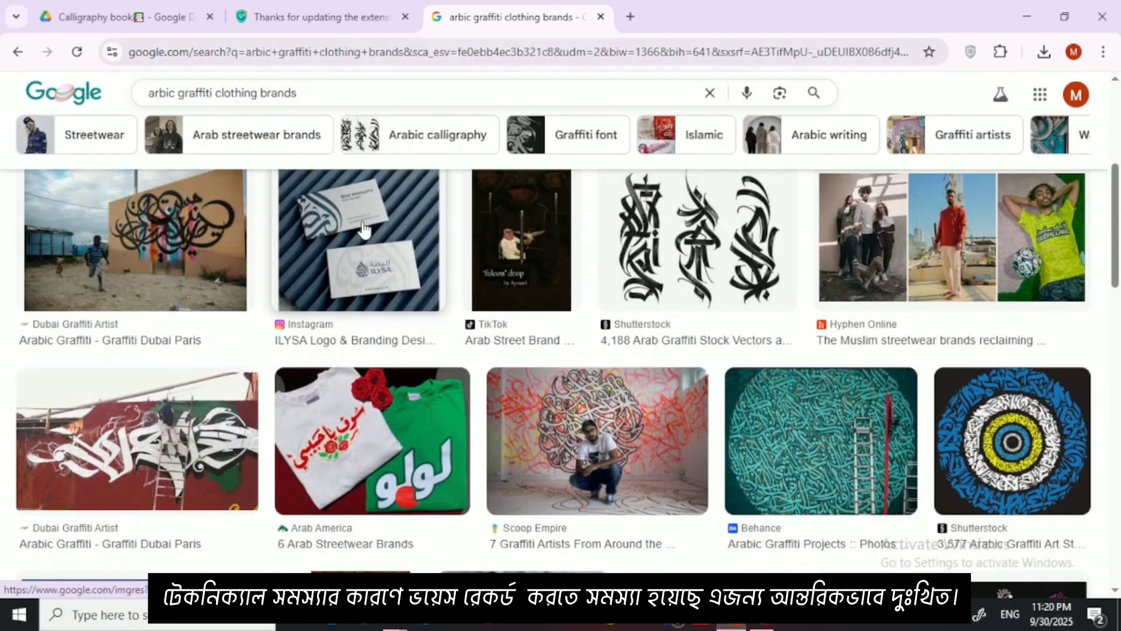
pyautogui.scroll(-10, 421, 252)
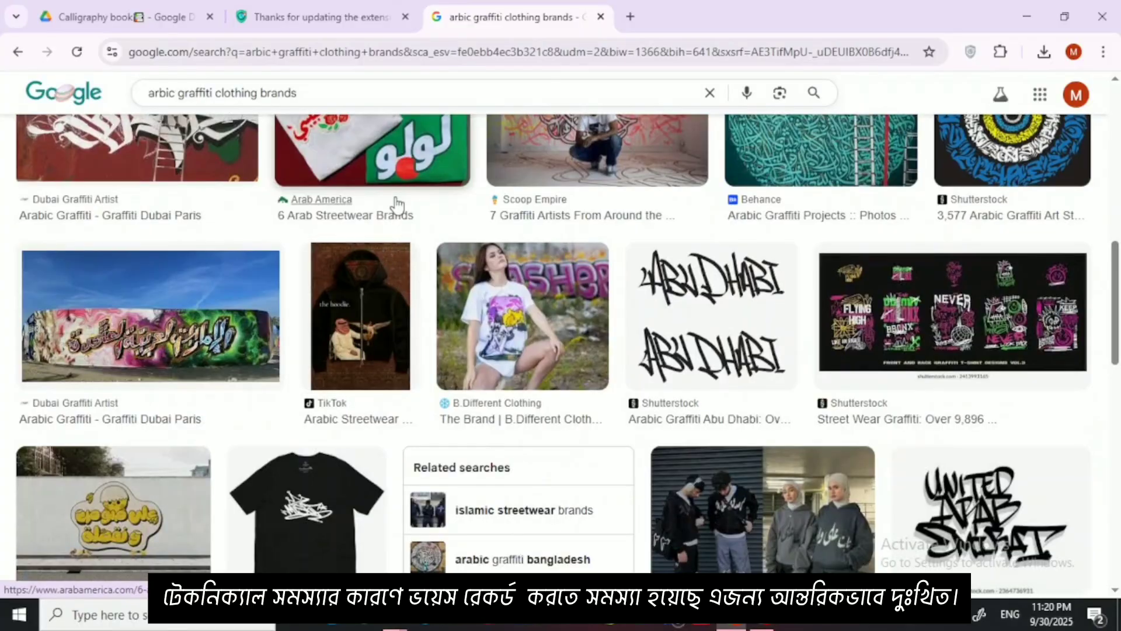
pyautogui.scroll(-3, 563, 312)
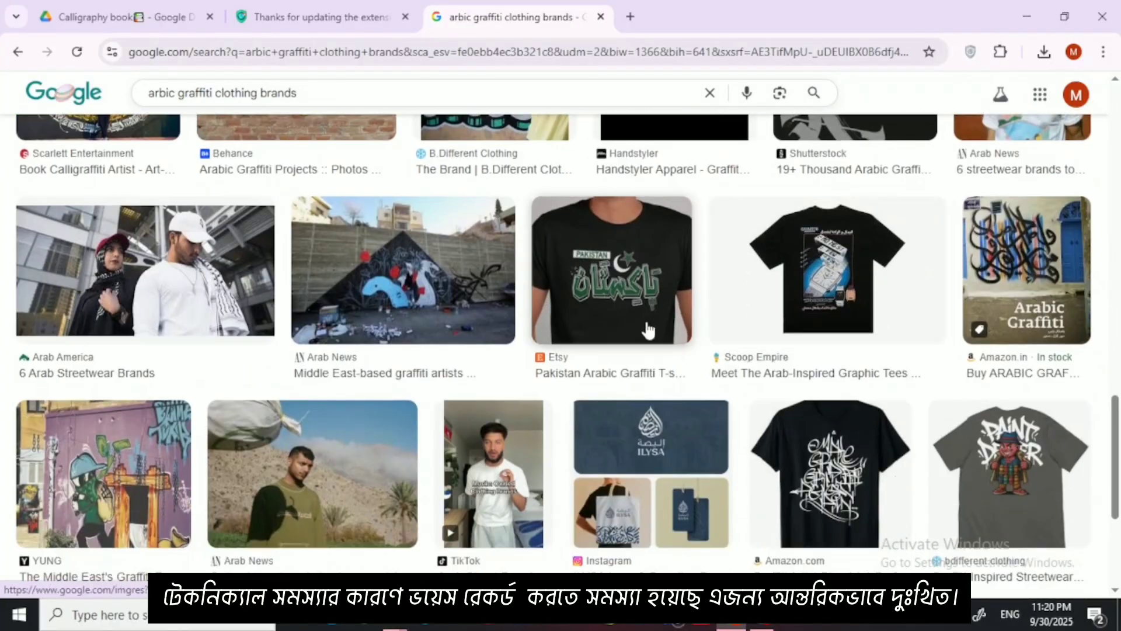
pyautogui.scroll(-4, 133, 280)
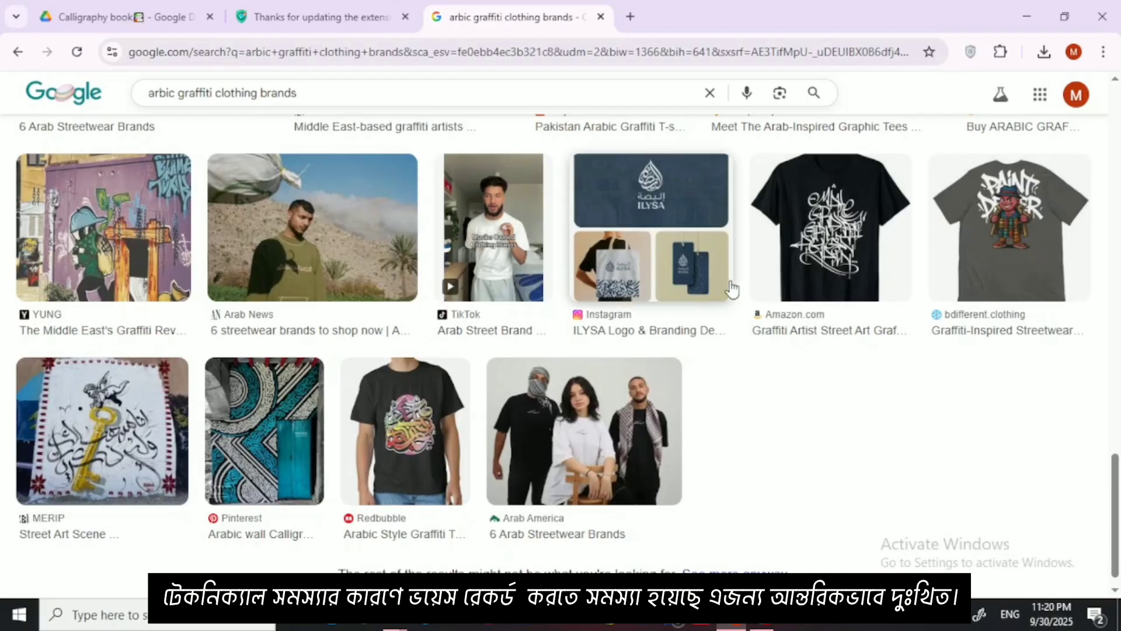
# Step: Preview the ILYSA logo and branding image and look over the related Arabic logo designs beneath it
pyautogui.click(623, 278)
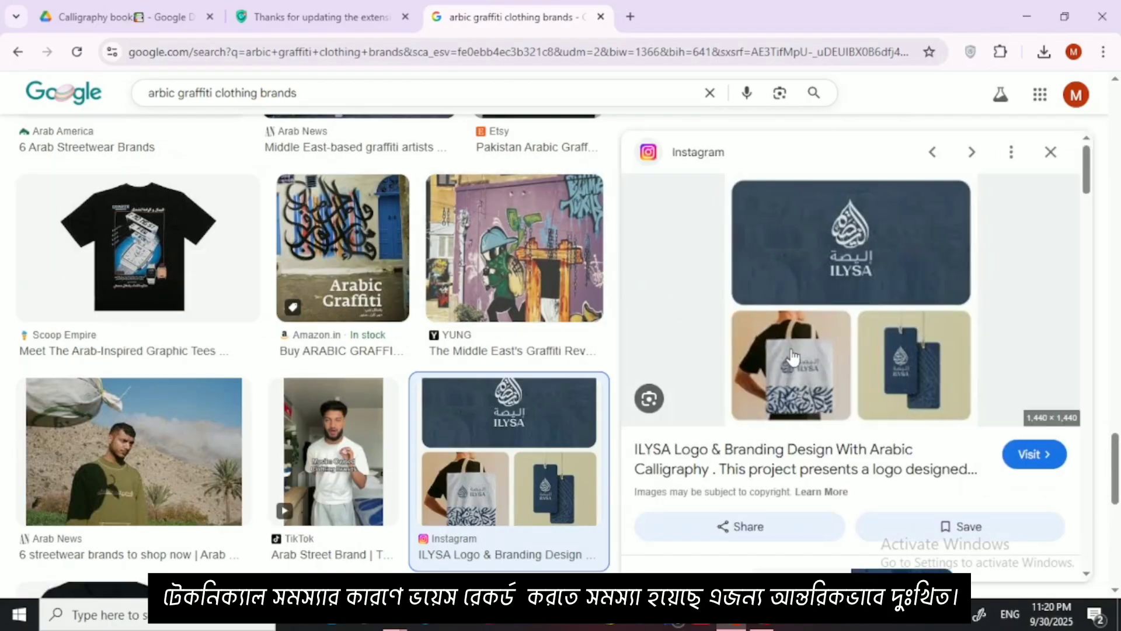
pyautogui.scroll(-3, 823, 252)
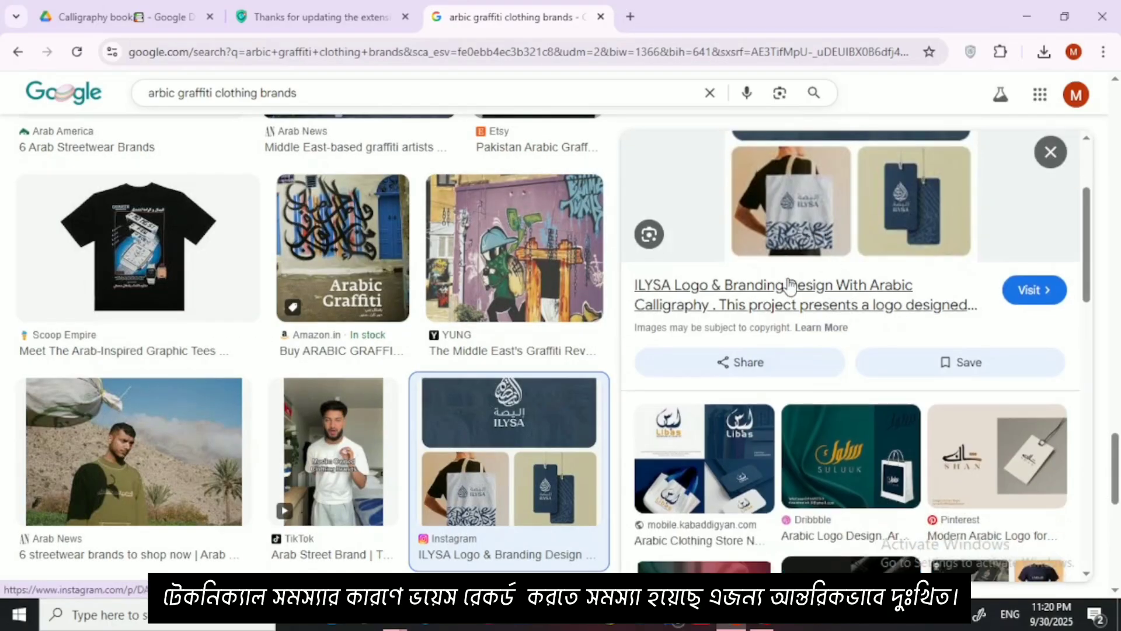
pyautogui.scroll(-3, 792, 300)
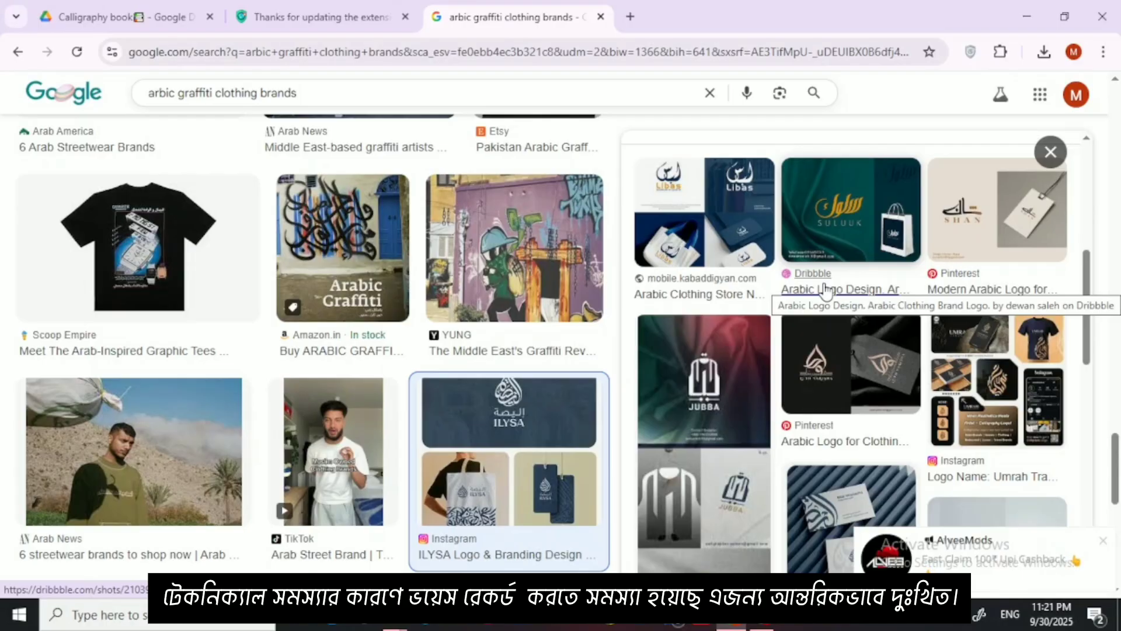
# Step: Search for "fiverr" in a new browser tab and open the Fiverr freelance marketplace site
pyautogui.click(629, 17)
pyautogui.click(562, 320)
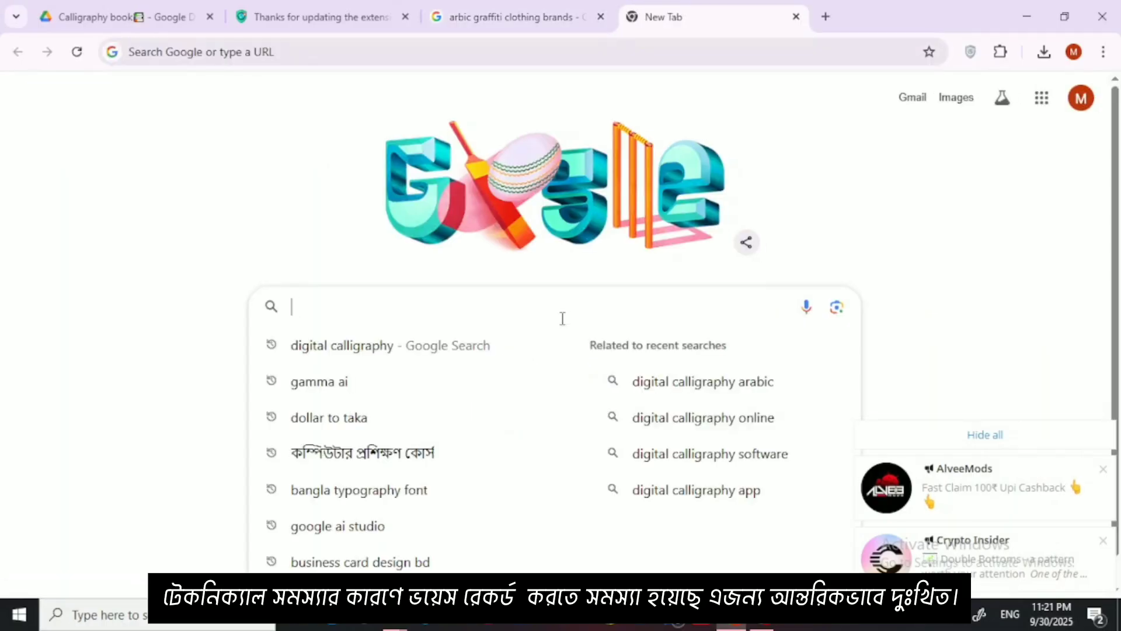
pyautogui.write('fiverr')
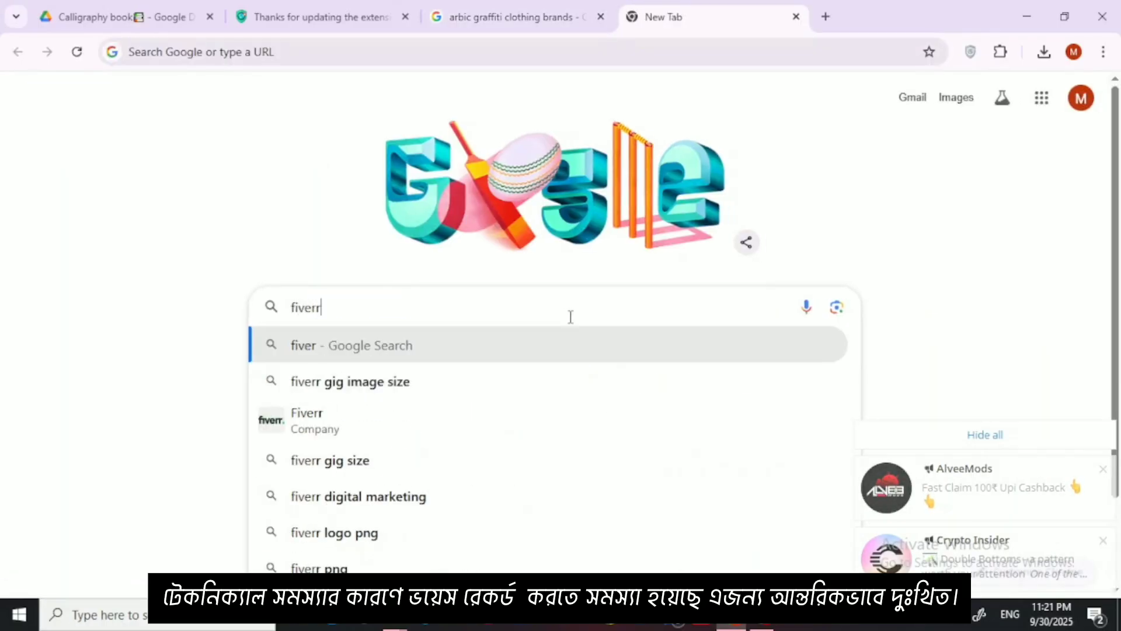
pyautogui.press('Return')
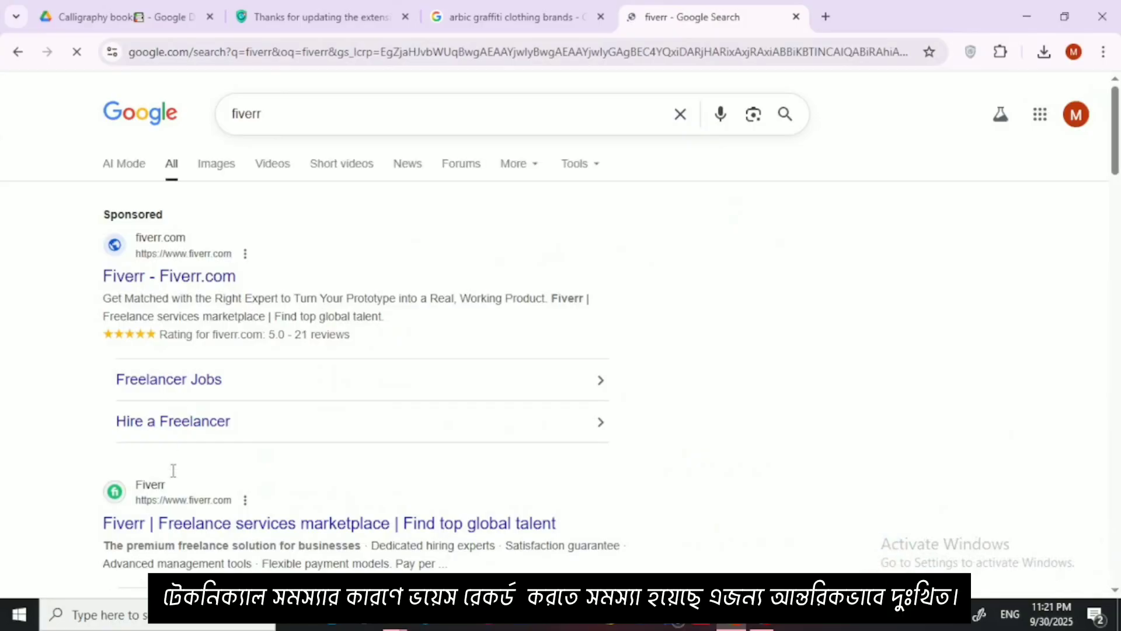
pyautogui.click(175, 529)
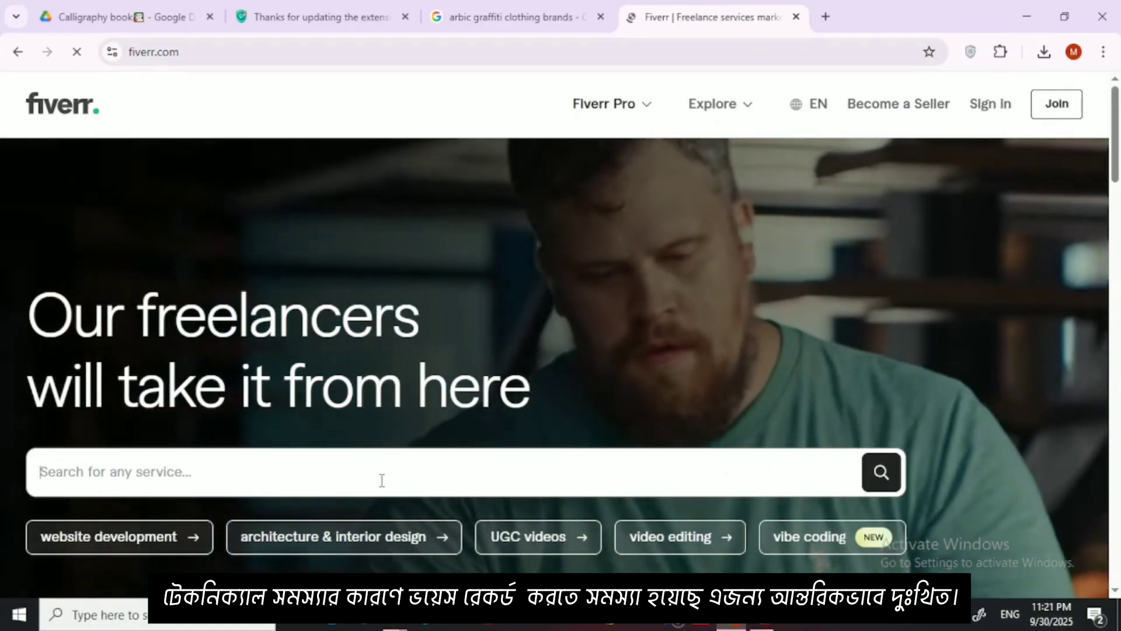
# Step: Search the Fiverr services for "arabic logo"
pyautogui.write('arabi')
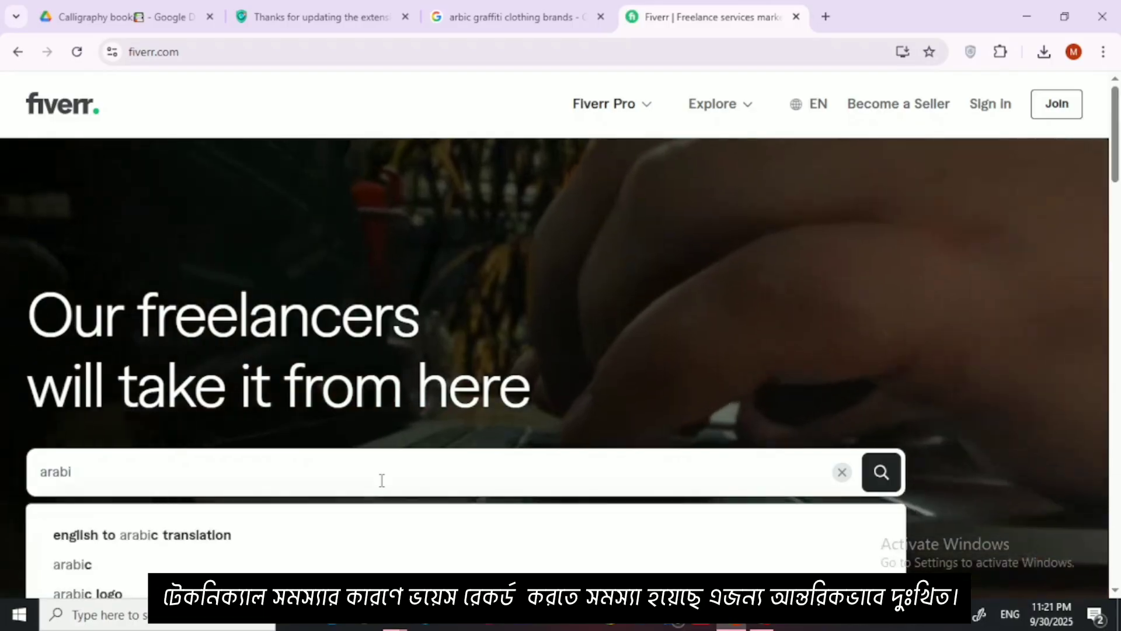
pyautogui.write('c')
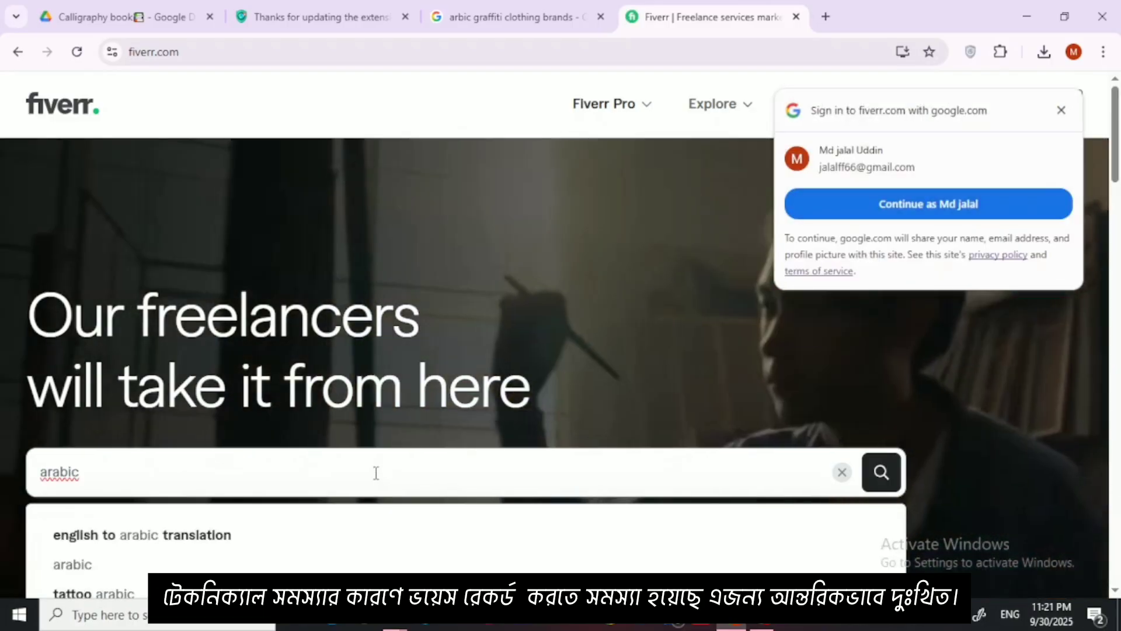
pyautogui.click(299, 481)
pyautogui.write('logo')
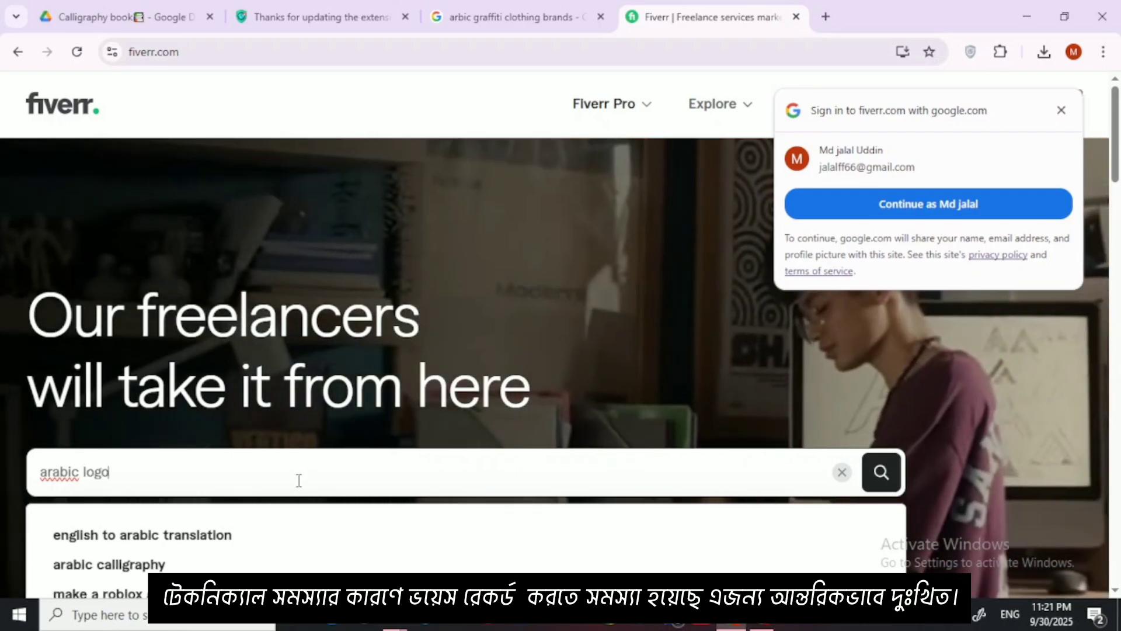
pyautogui.press('Return')
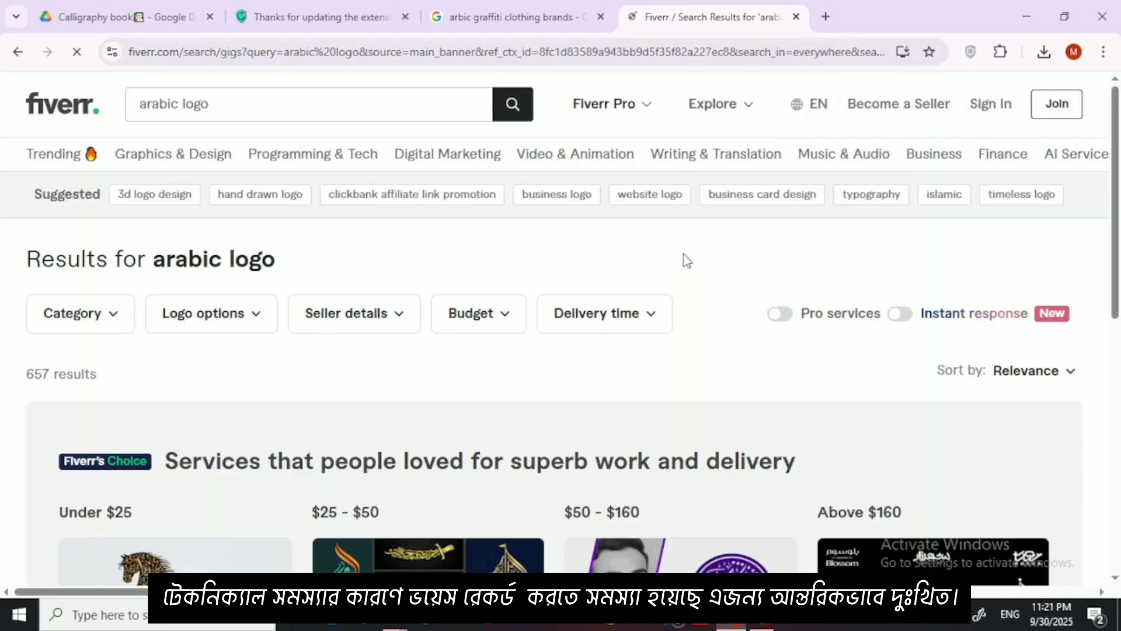
# Step: Look through the Arabic logo gigs, examining their calligraphy samples, ratings and starting prices
pyautogui.scroll(-5, 649, 283)
pyautogui.scroll(-10, 631, 286)
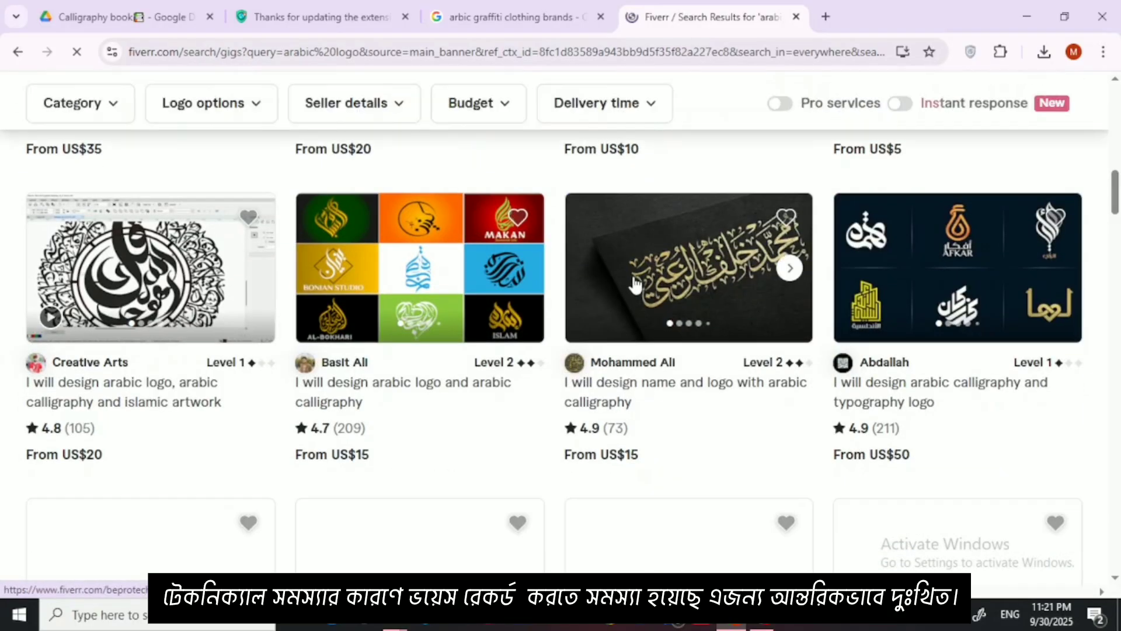
pyautogui.scroll(-1, 729, 290)
pyautogui.scroll(-2, 727, 295)
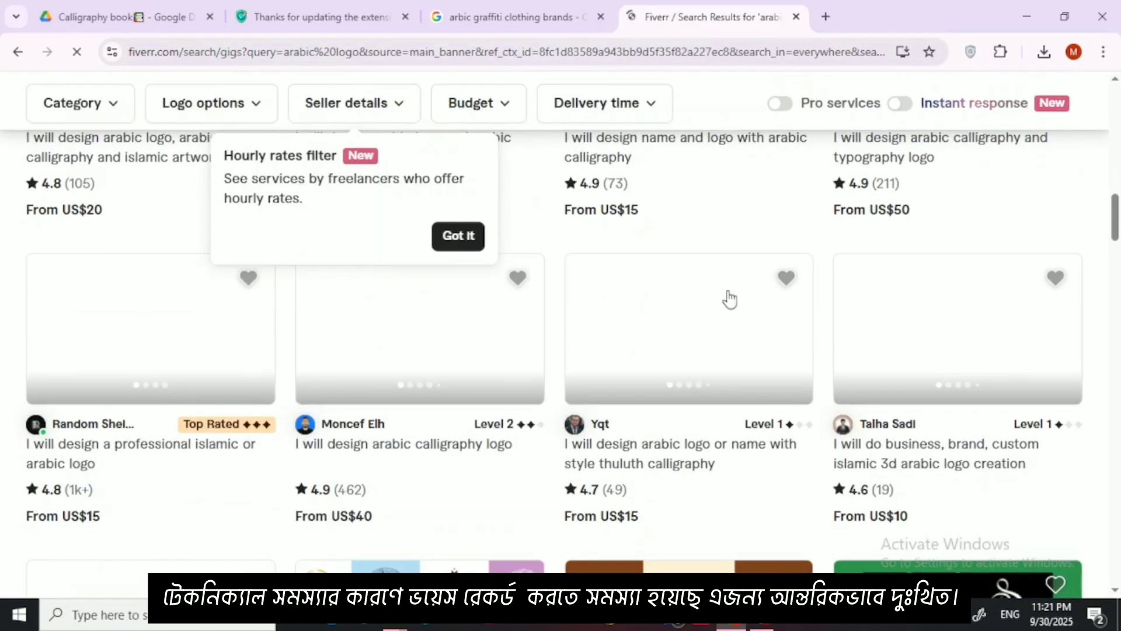
pyautogui.scroll(-2, 636, 365)
pyautogui.scroll(-3, 640, 348)
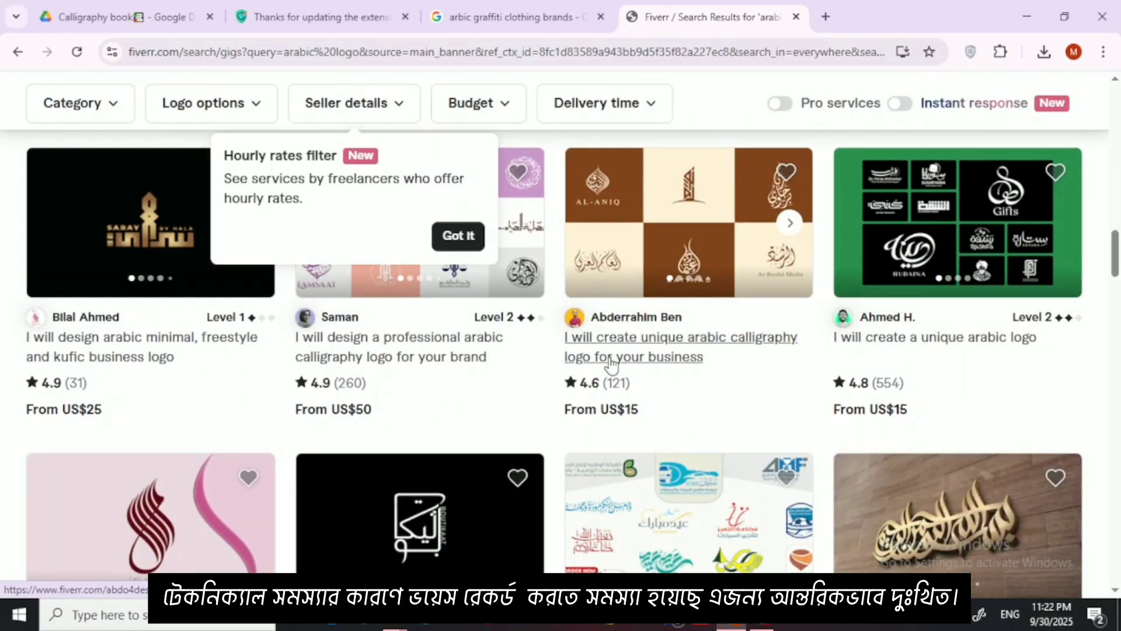
pyautogui.scroll(1, 607, 366)
pyautogui.scroll(8, 458, 345)
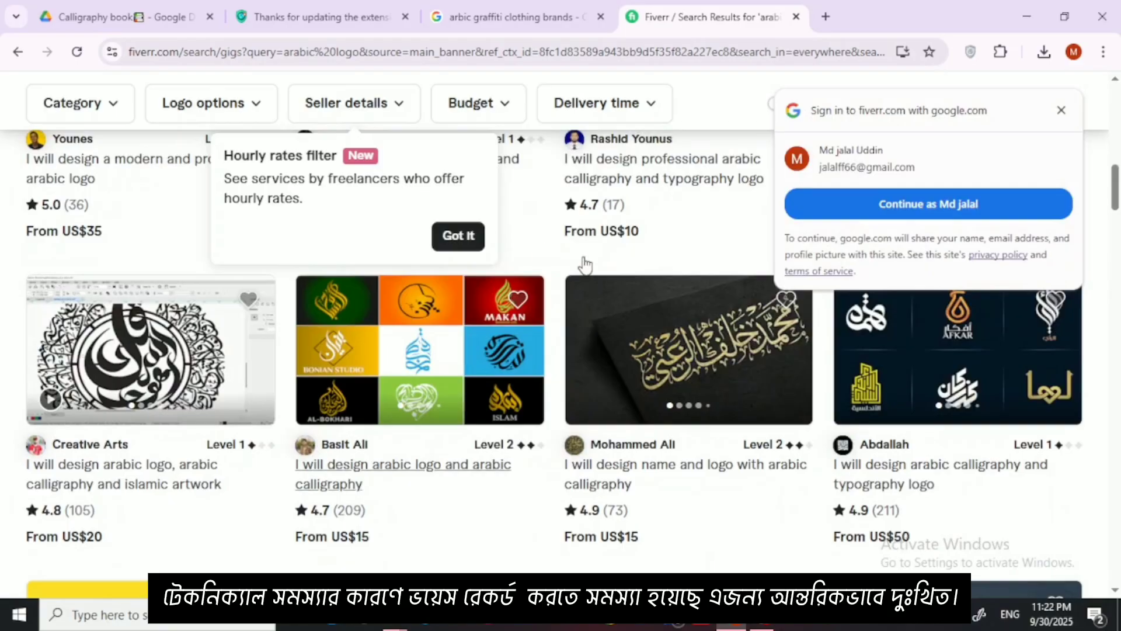
pyautogui.scroll(10, 581, 263)
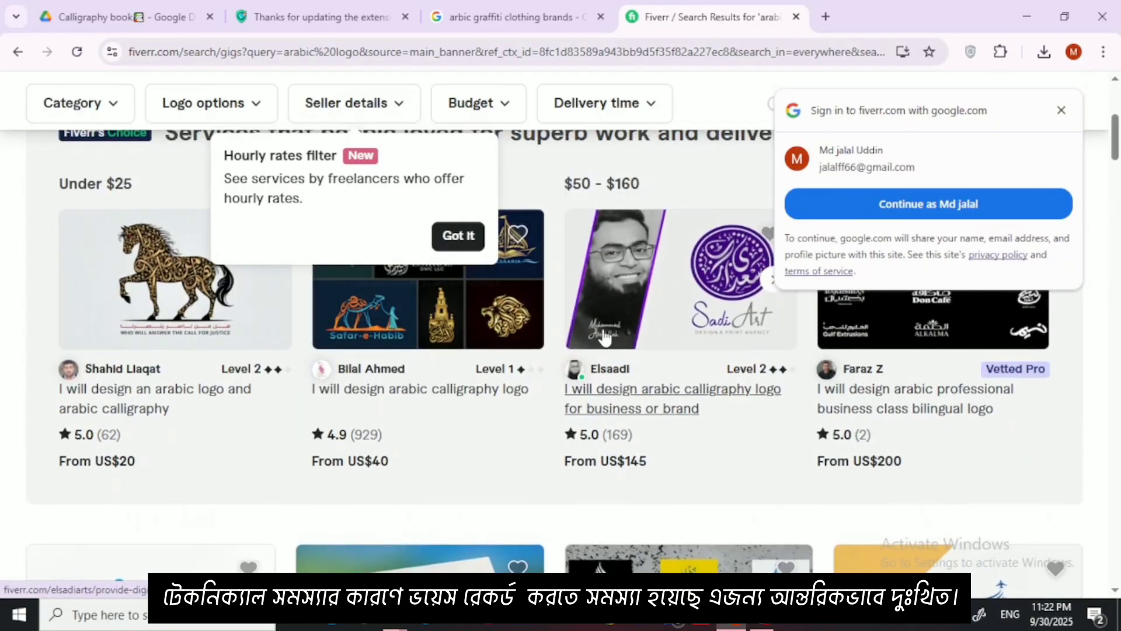
# Step: Open the gig "I will design arabic calligraphy logo for business or brand" in a new tab and switch to it
pyautogui.rightClick(603, 221)
pyautogui.click(688, 240)
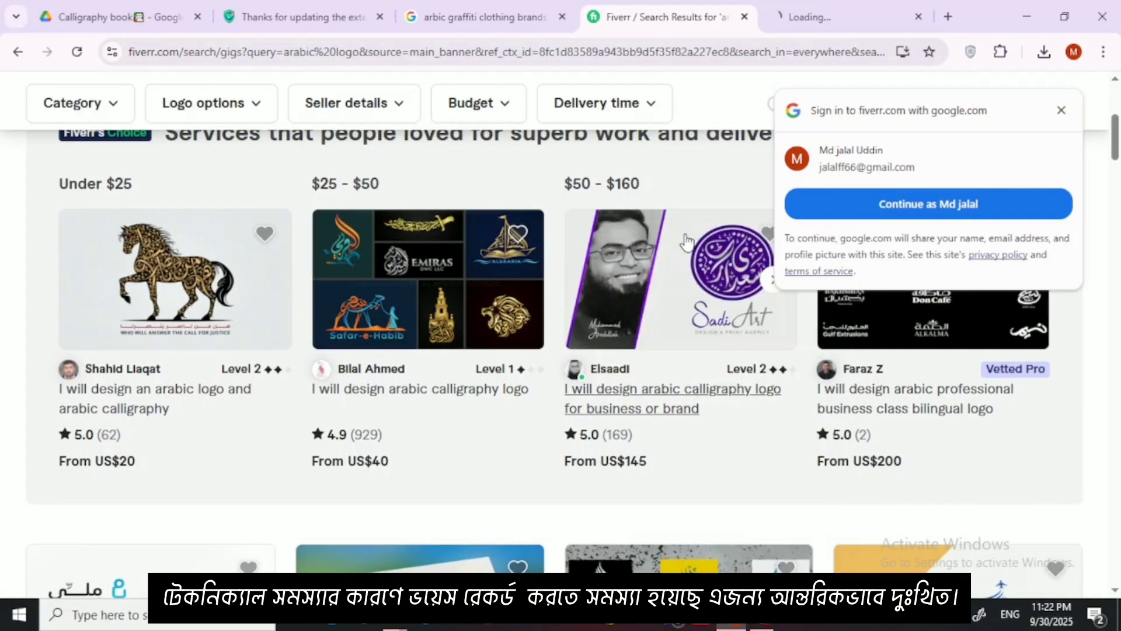
pyautogui.click(800, 18)
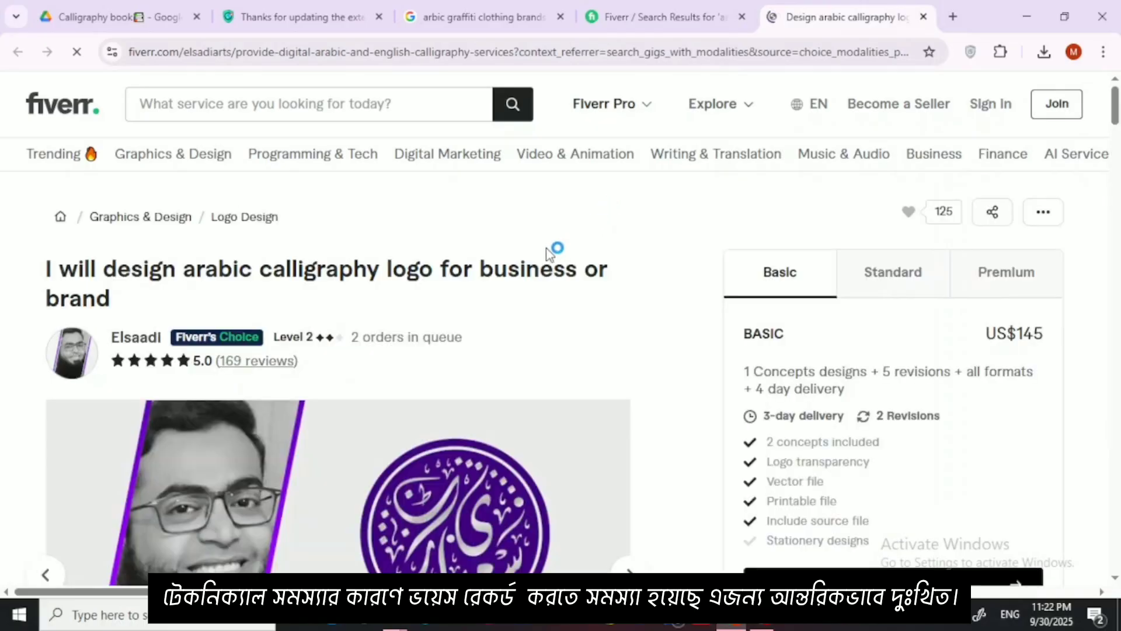
# Step: Look through the calligraphy logo gig's page and sample images, dismissing the Google sign-in prompt
pyautogui.scroll(-2, 546, 255)
pyautogui.scroll(-20, 378, 269)
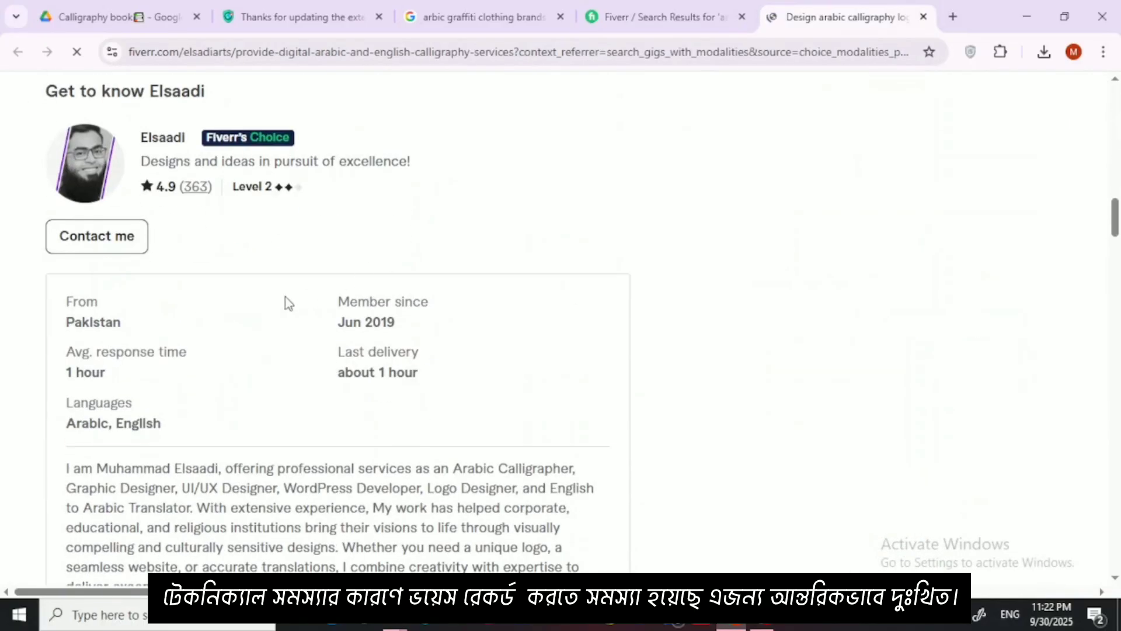
pyautogui.scroll(6, 140, 309)
pyautogui.scroll(10, 351, 272)
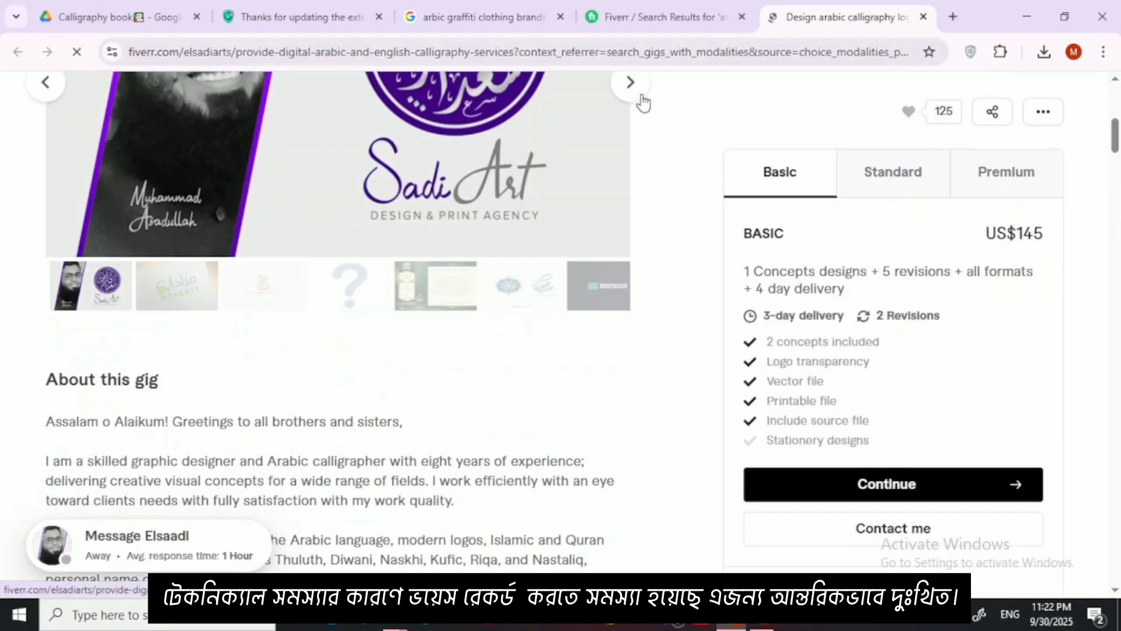
pyautogui.click(631, 84)
pyautogui.scroll(3, 484, 213)
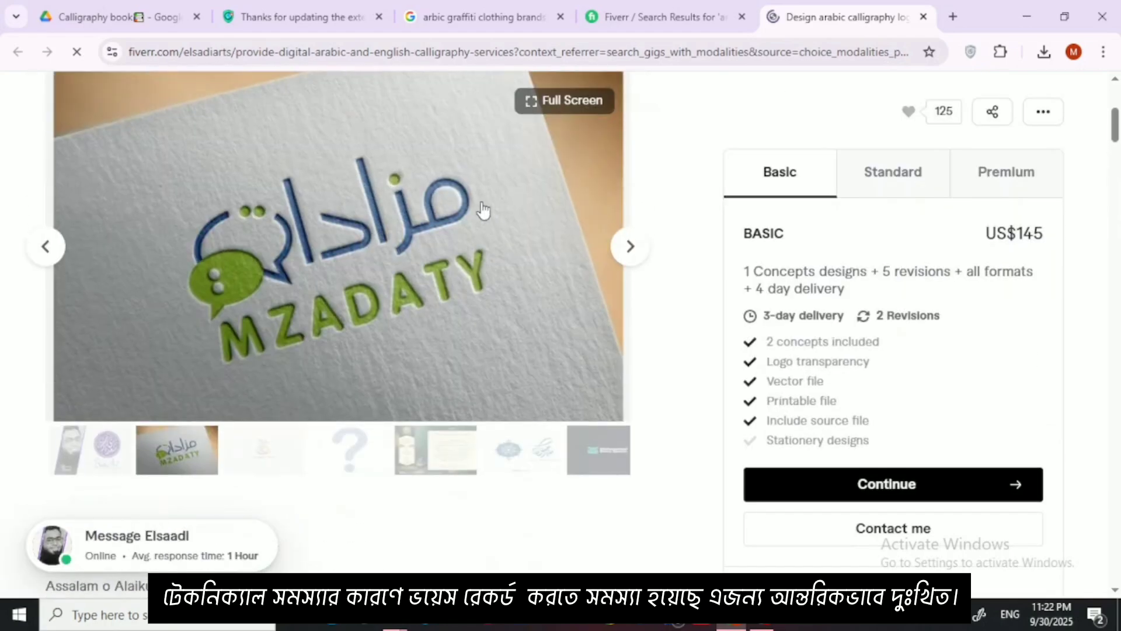
pyautogui.click(629, 246)
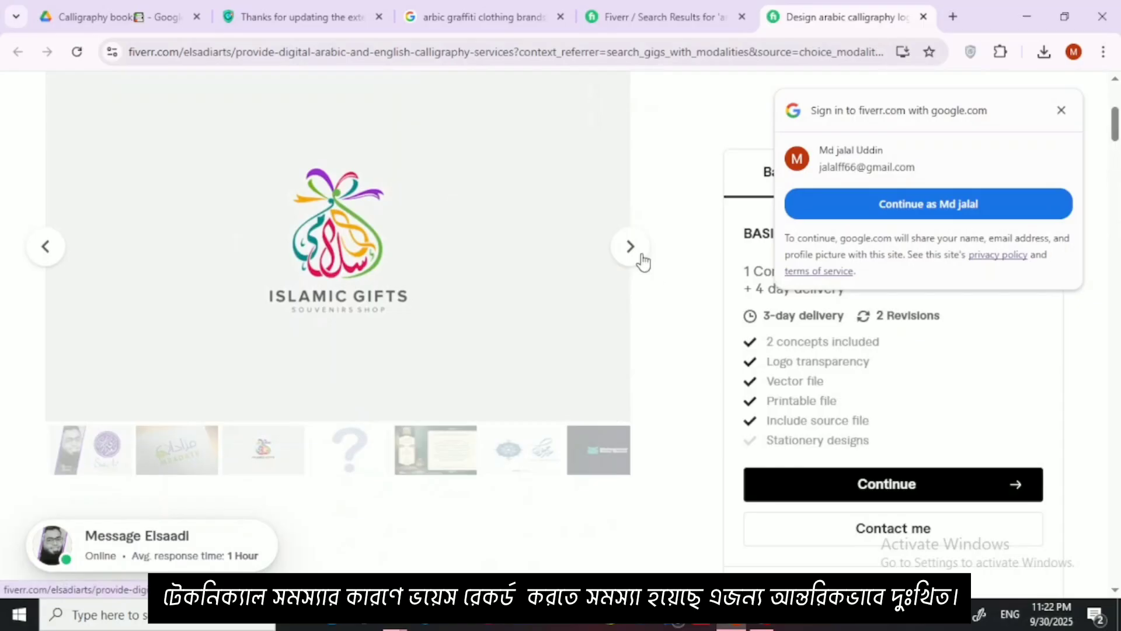
pyautogui.click(639, 257)
pyautogui.click(1062, 113)
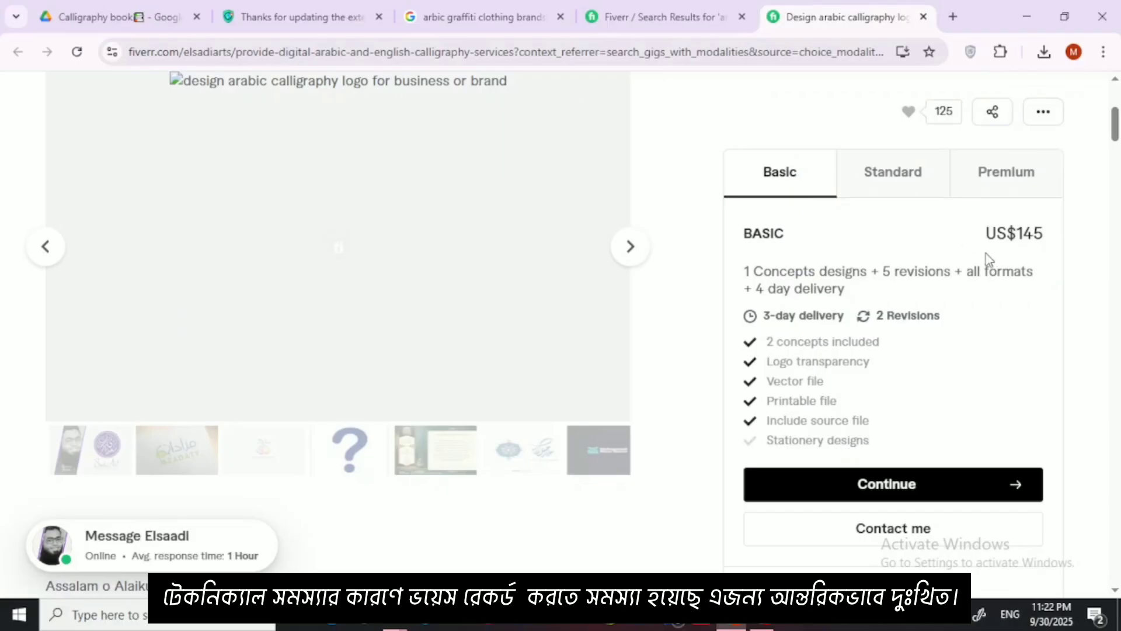
pyautogui.click(629, 255)
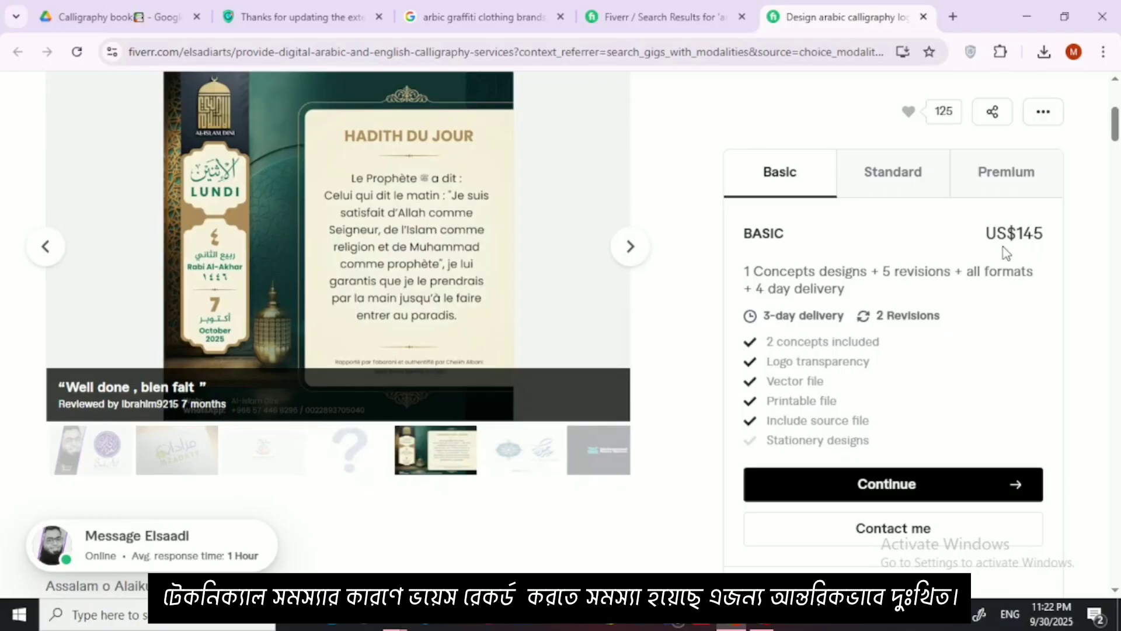
# Step: Search for "dollar to tk" in a new browser tab and convert 145 United States Dollars to Bangladeshi Taka
pyautogui.click(953, 16)
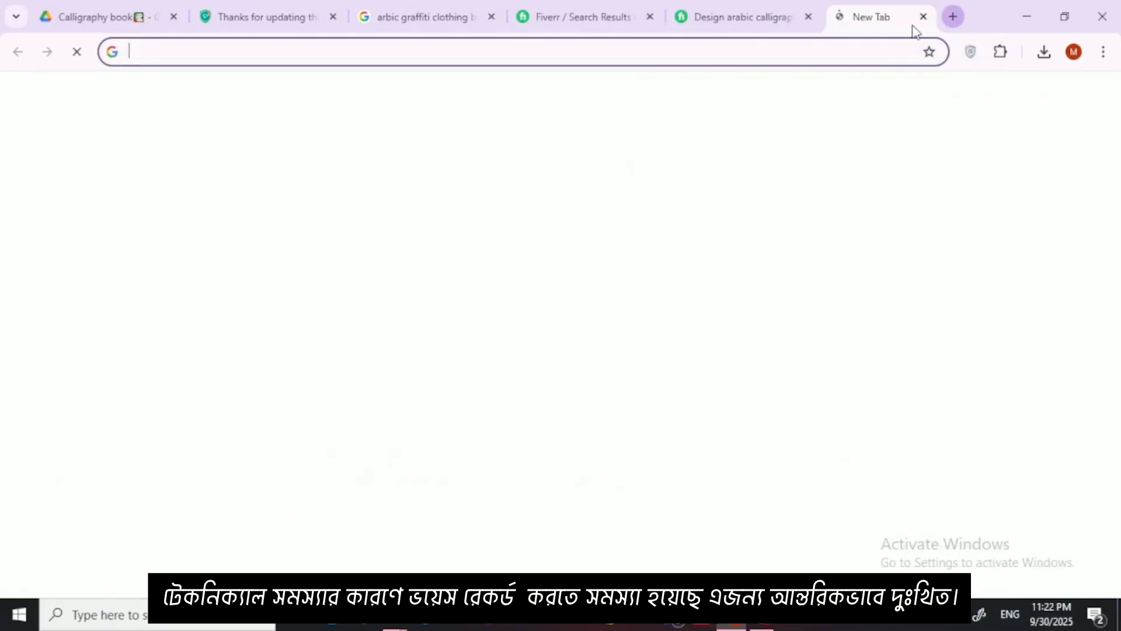
pyautogui.write('dollar to tk')
pyautogui.press('Return')
pyautogui.click(156, 365)
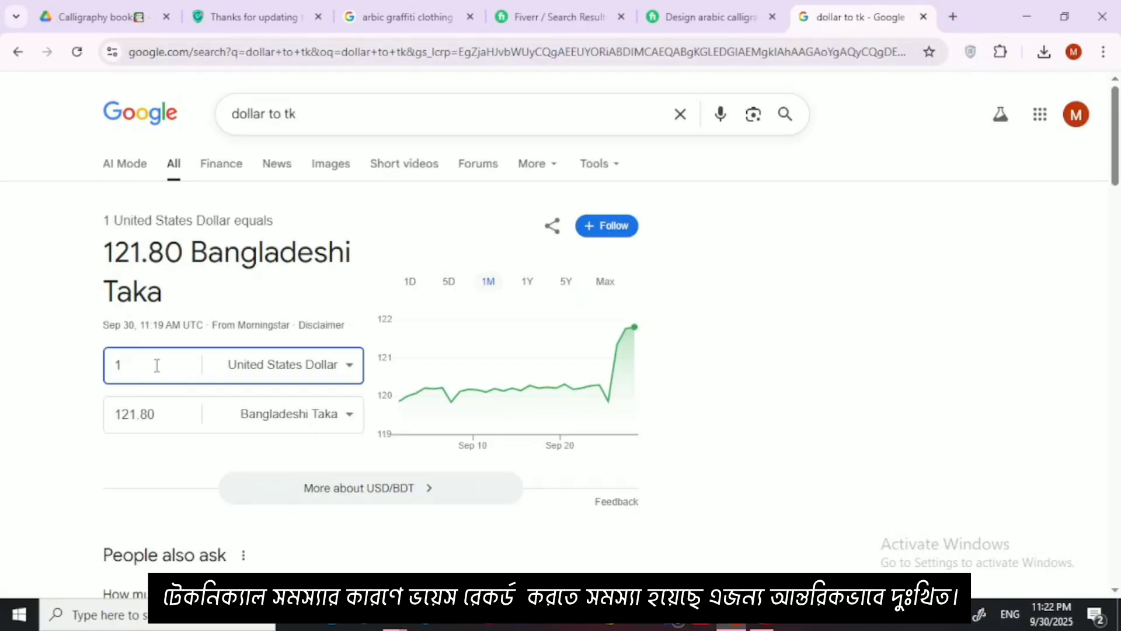
pyautogui.write('45')
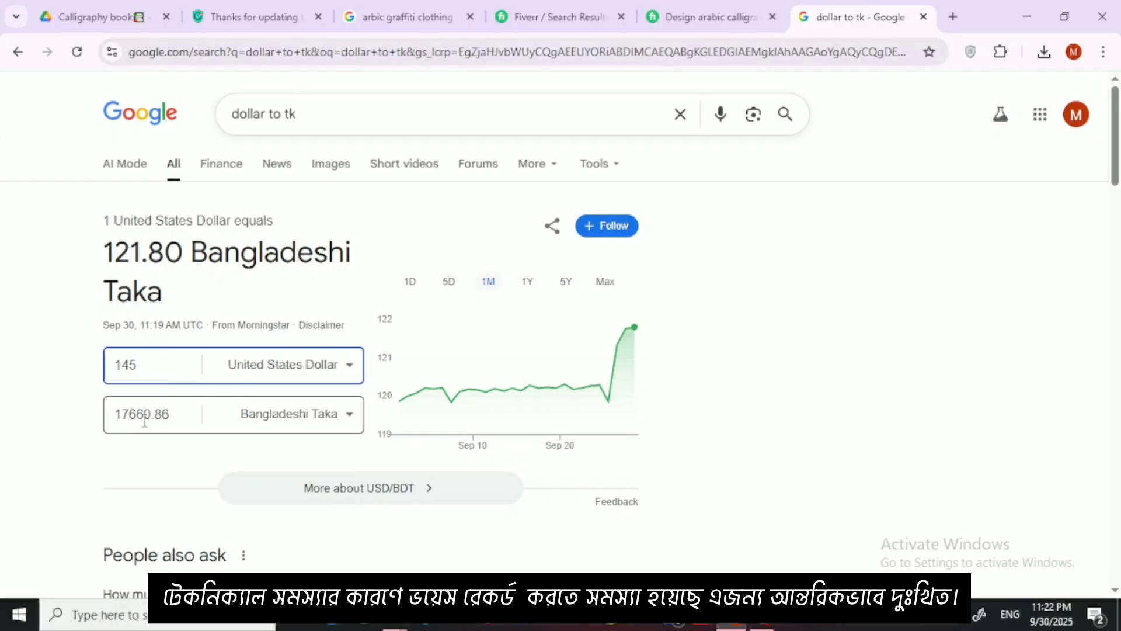
# Step: Return to the calligraphy logo gig and compare the prices and contents of its Standard and Premium packages
pyautogui.click(725, 19)
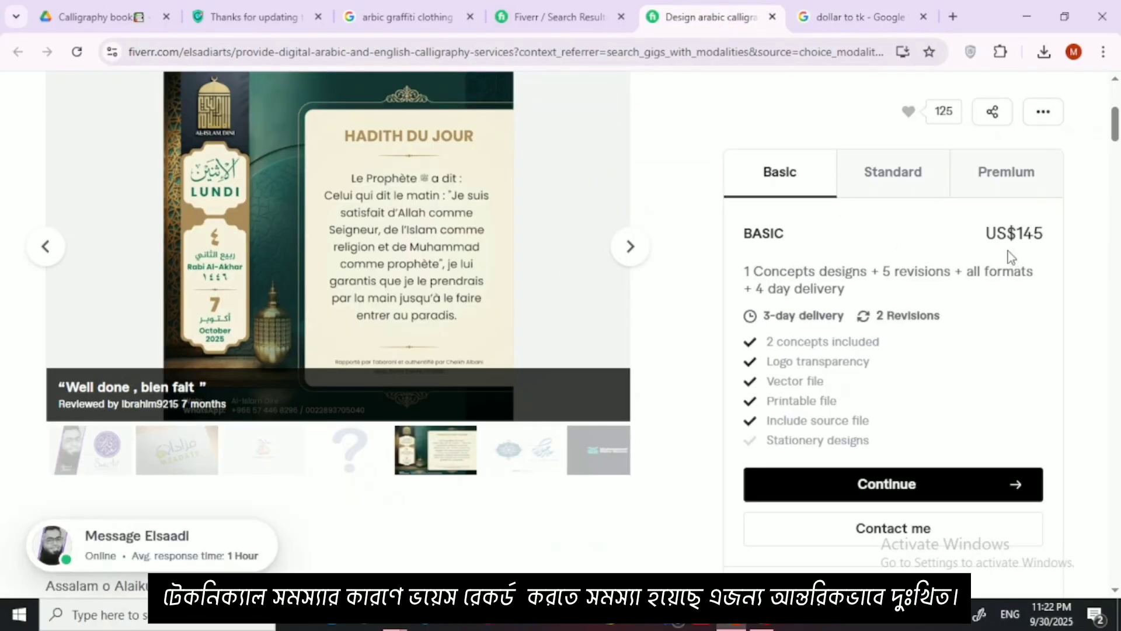
pyautogui.click(920, 188)
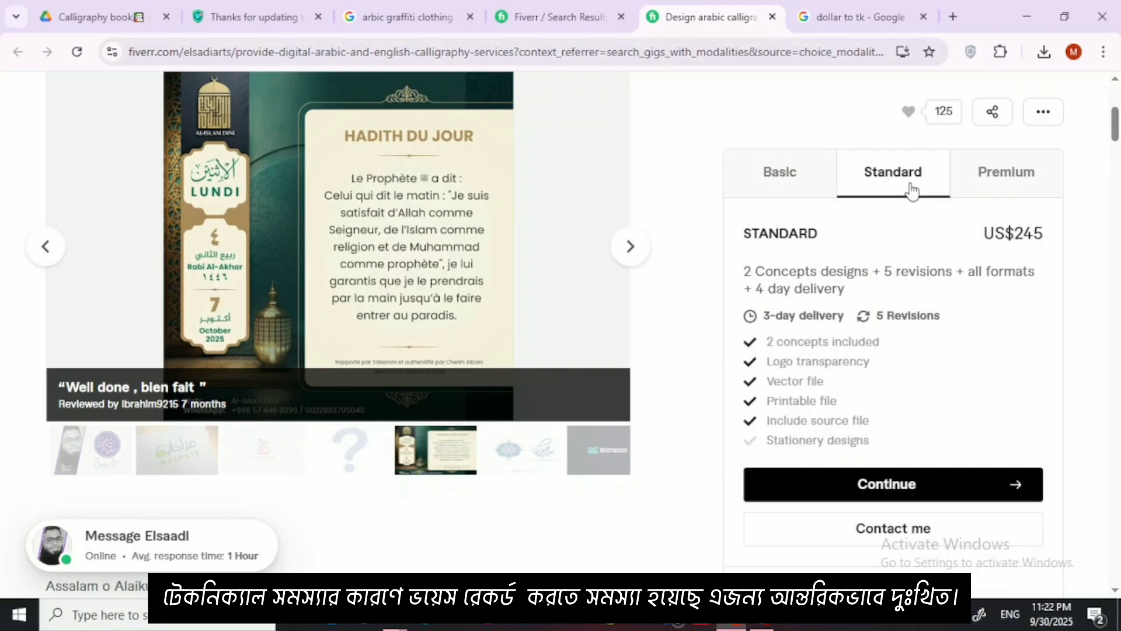
pyautogui.click(1019, 194)
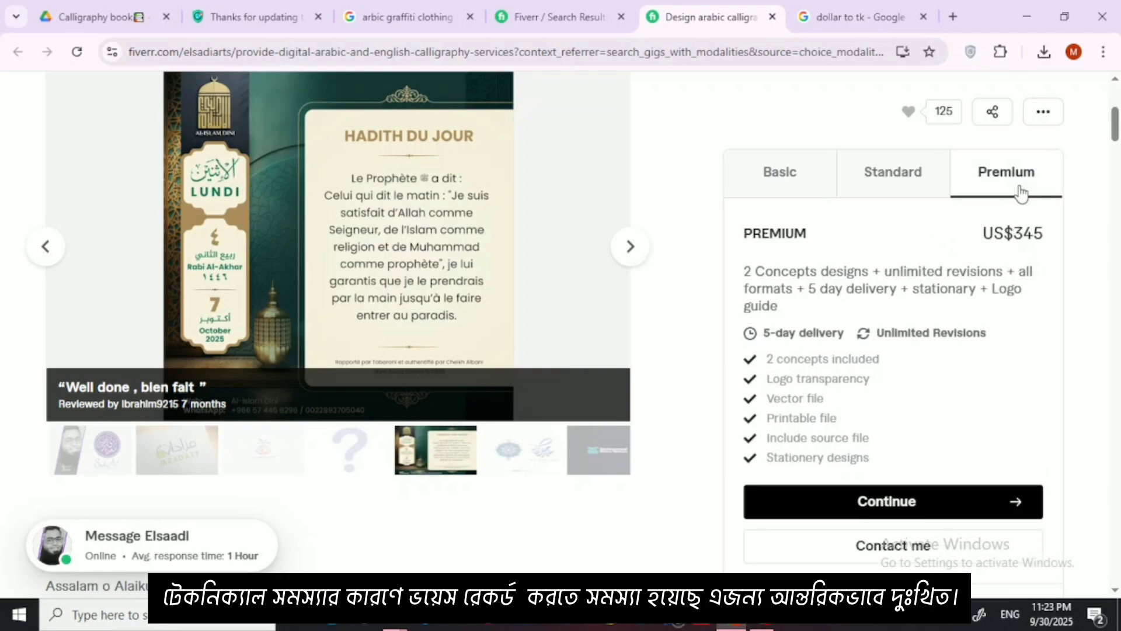
pyautogui.click(920, 175)
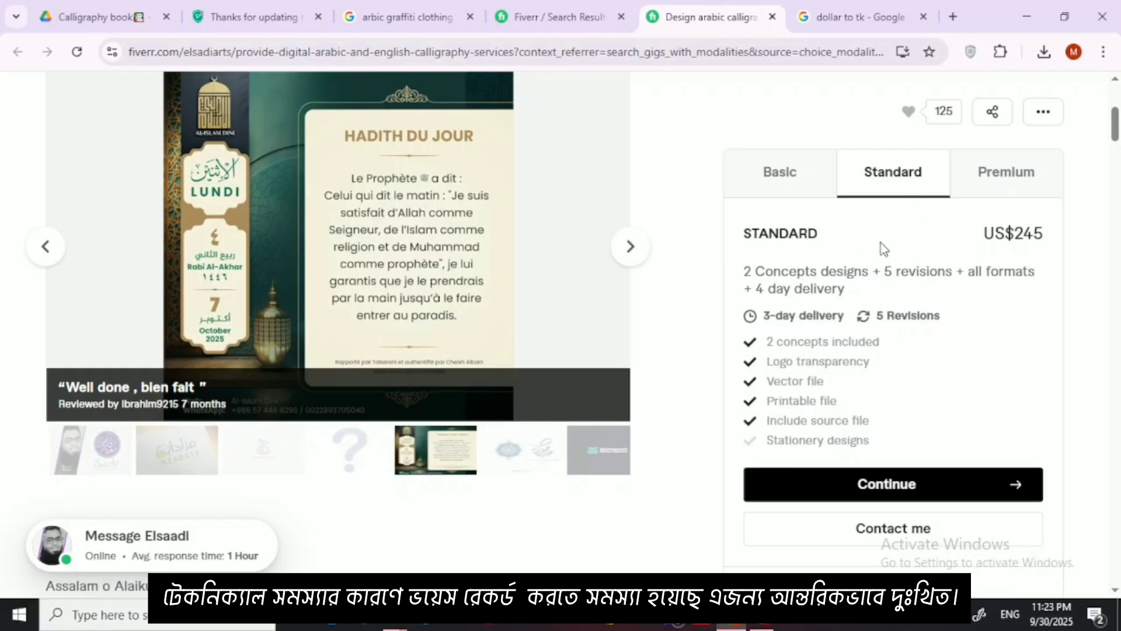
# Step: Convert 245 United States Dollars to Bangladeshi Taka in the currency converter tab
pyautogui.click(856, 16)
pyautogui.press('BackSpace')
pyautogui.press('BackSpace')
pyautogui.press('BackSpace')
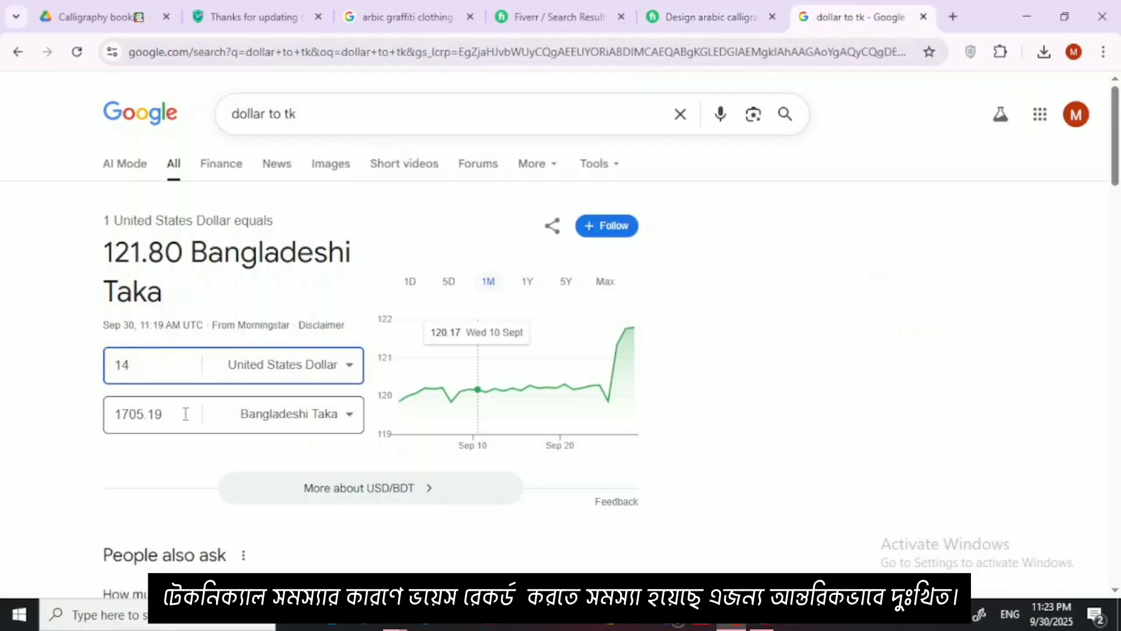
pyautogui.write('245')
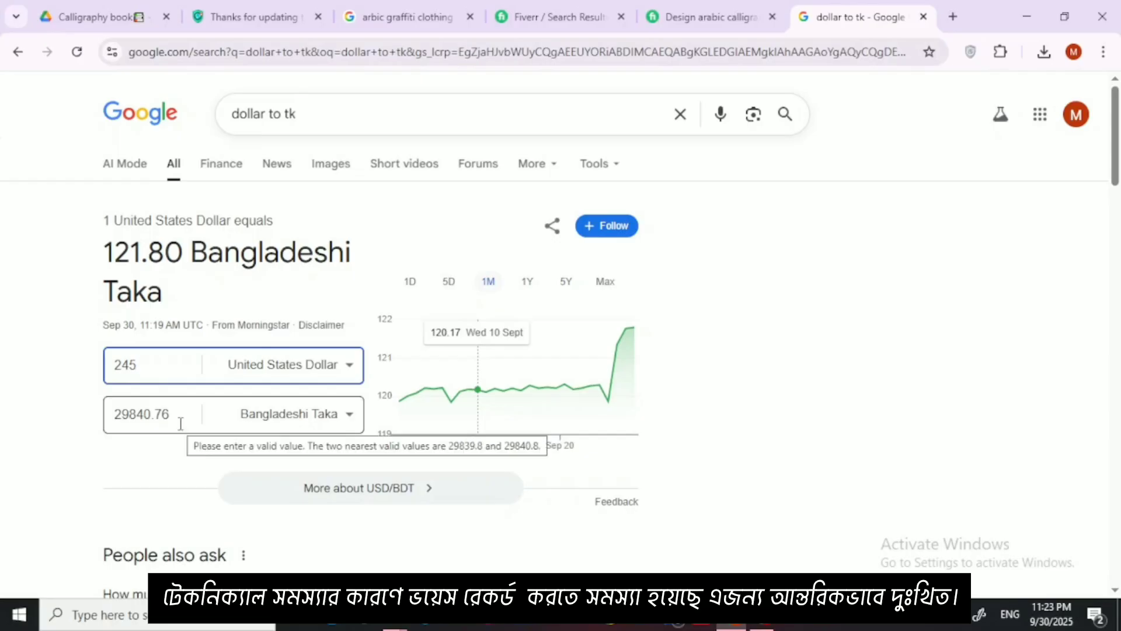
# Step: Go back to the calligraphy logo gig and view the Eid Mubarak sample along with the seller's rating
pyautogui.click(701, 17)
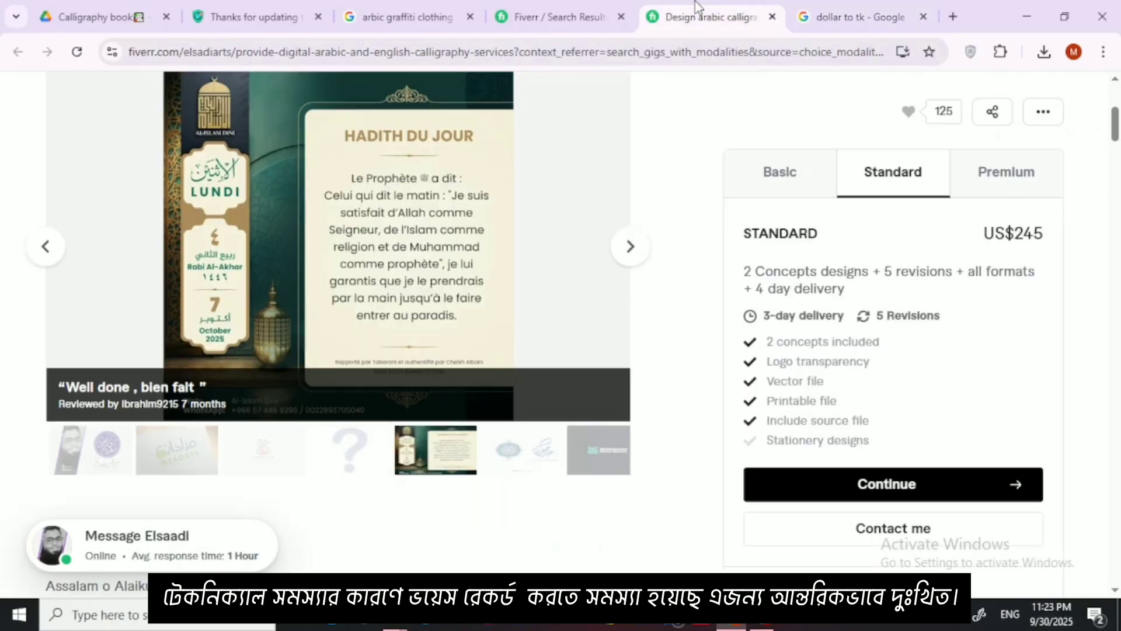
pyautogui.click(629, 248)
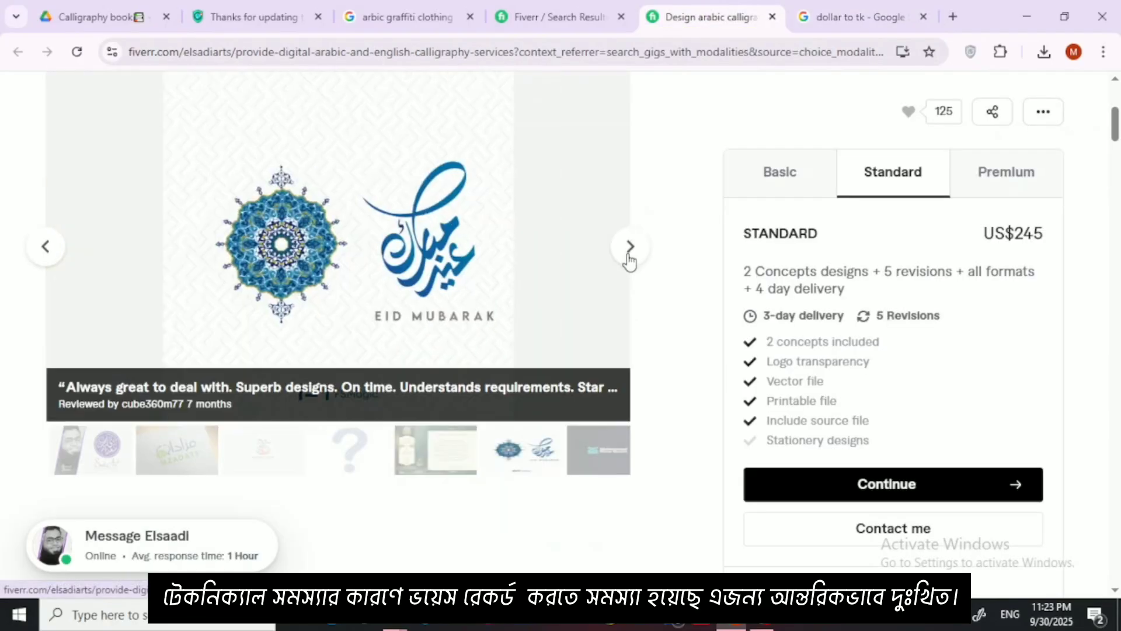
pyautogui.scroll(4, 618, 271)
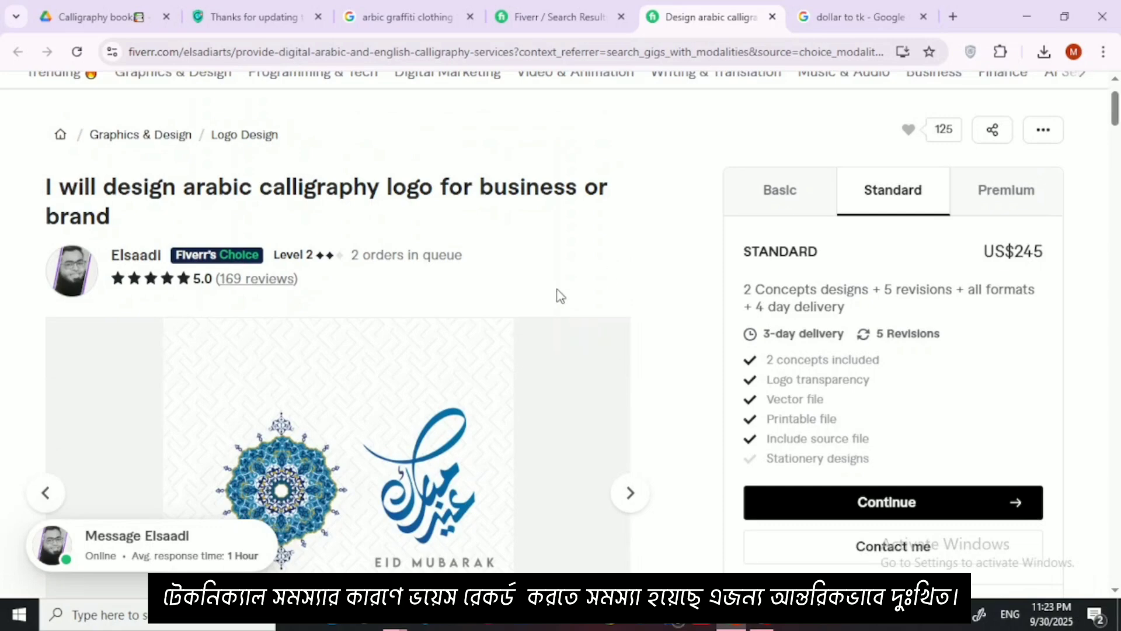
pyautogui.scroll(-1, 303, 307)
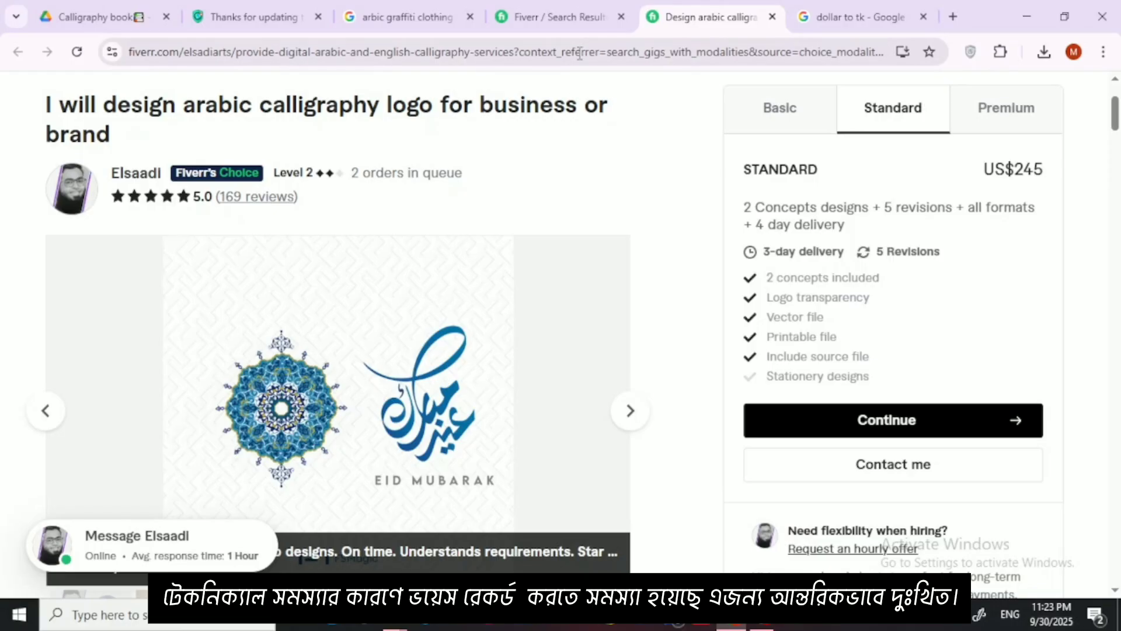
# Step: Browse the Arabic logo search results and open the US$15 gig "I will design arabic logo and arabic calligraphy" in a new tab
pyautogui.click(549, 17)
pyautogui.scroll(-3, 495, 367)
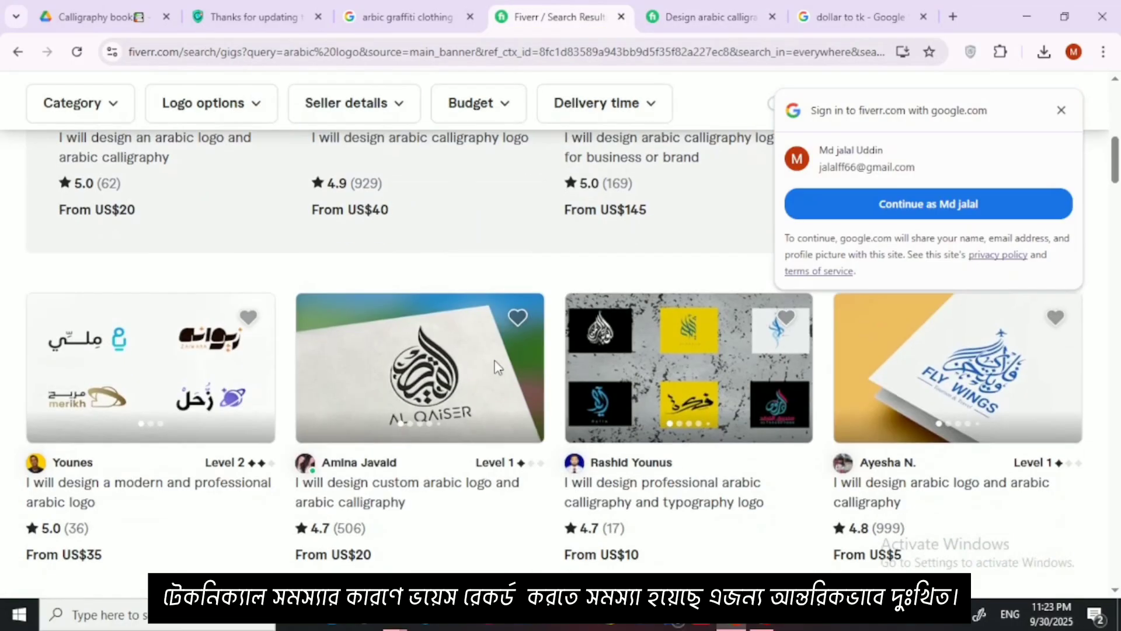
pyautogui.scroll(-1, 496, 367)
pyautogui.scroll(-1, 468, 316)
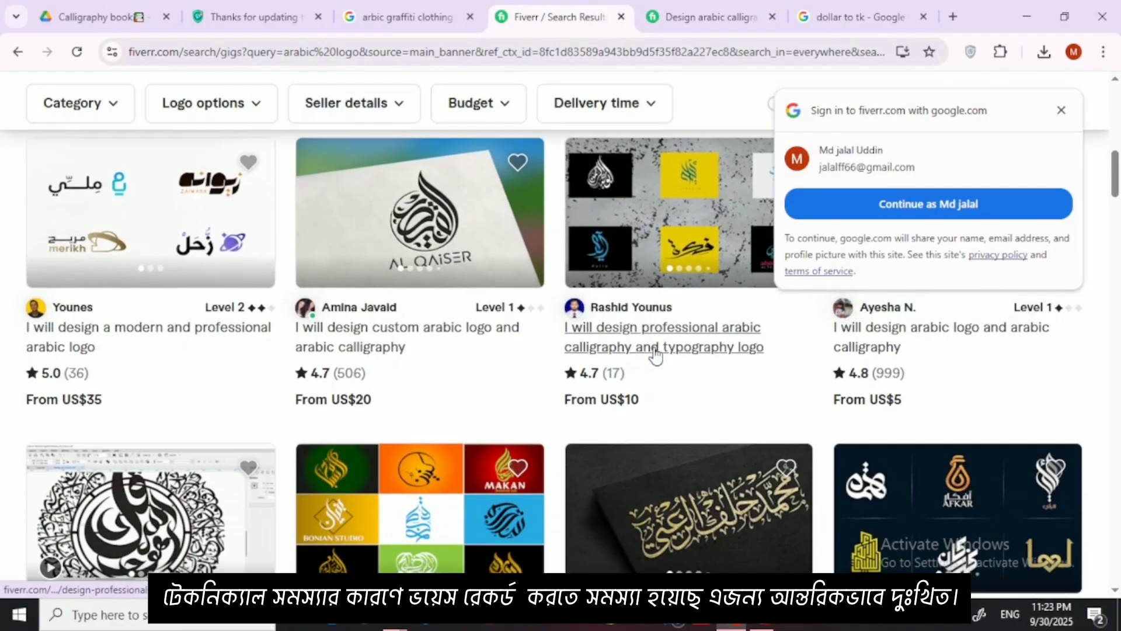
pyautogui.scroll(-3, 619, 333)
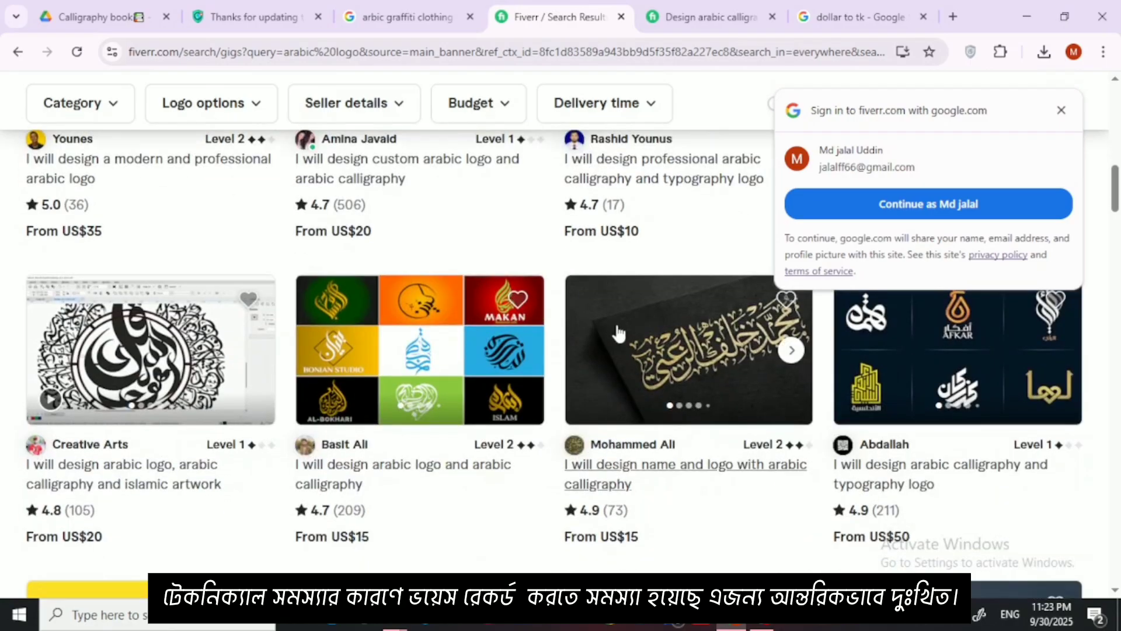
pyautogui.scroll(-1, 478, 347)
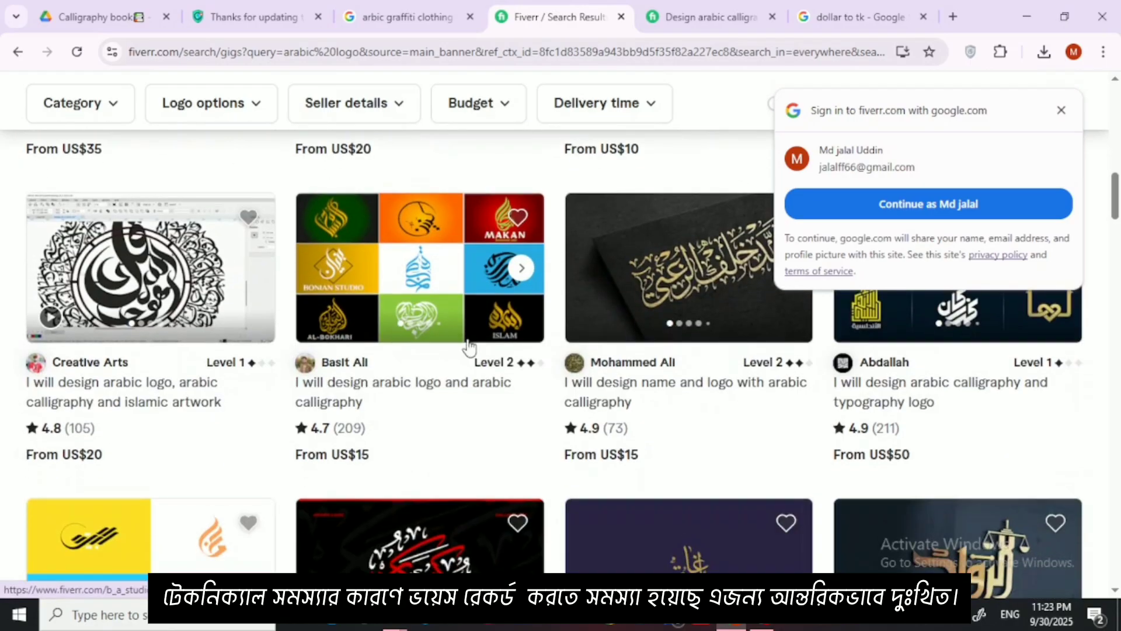
pyautogui.rightClick(444, 304)
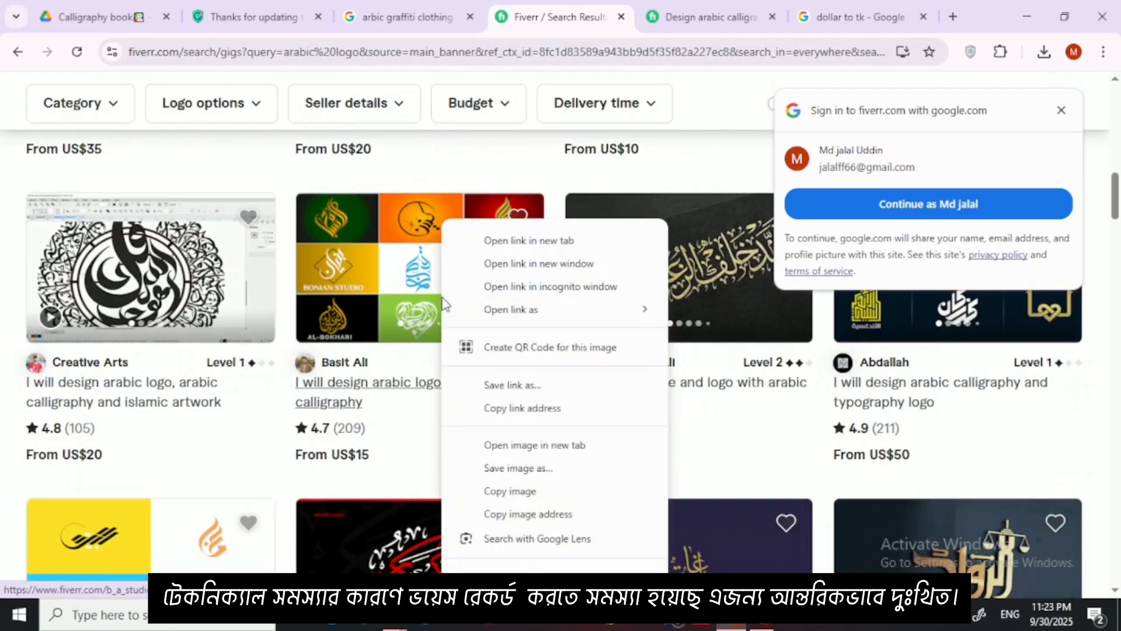
pyautogui.click(516, 237)
pyautogui.click(613, 16)
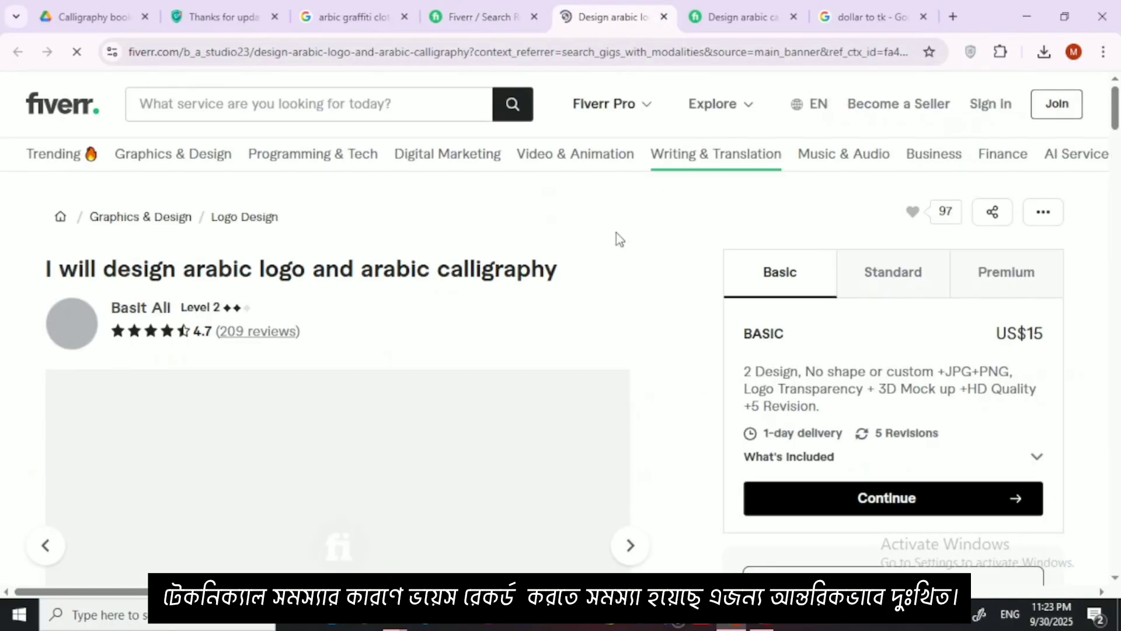
# Step: Examine the gig's logo samples and its Standard and Premium packages, dismissing the account creation prompt
pyautogui.scroll(-3, 565, 286)
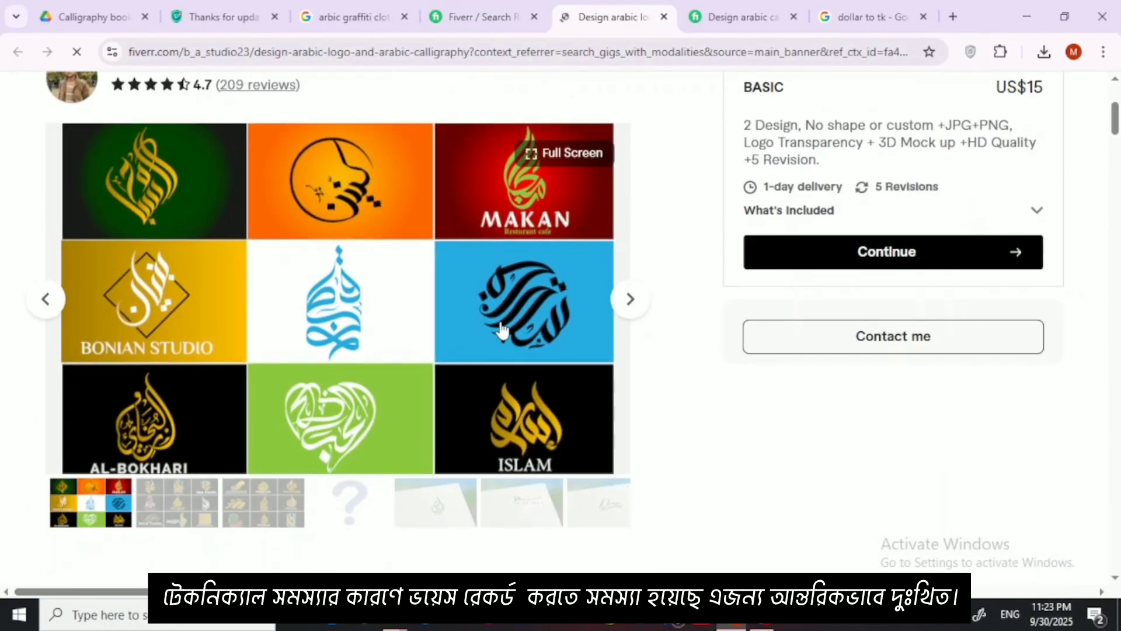
pyautogui.scroll(-1, 508, 324)
pyautogui.scroll(3, 507, 325)
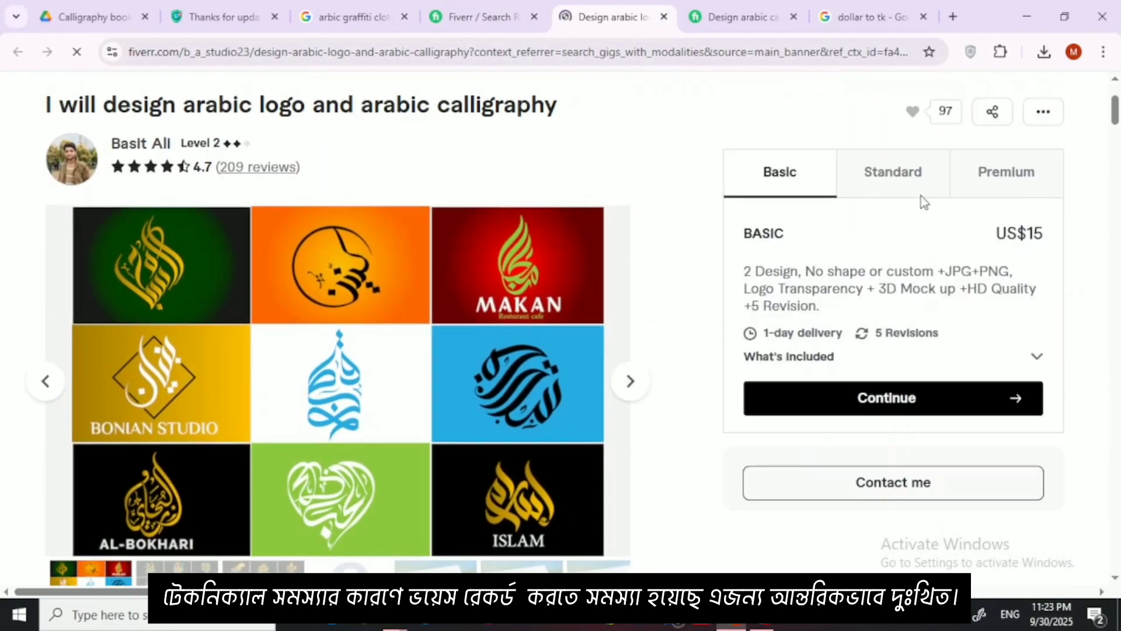
pyautogui.click(916, 187)
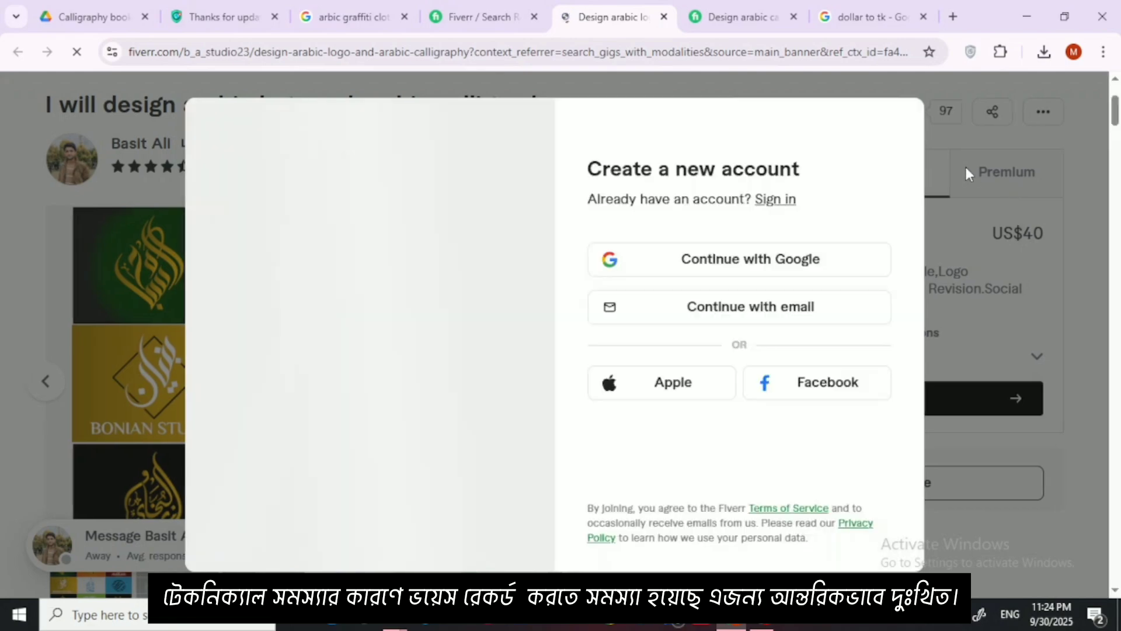
pyautogui.click(965, 163)
pyautogui.click(1006, 175)
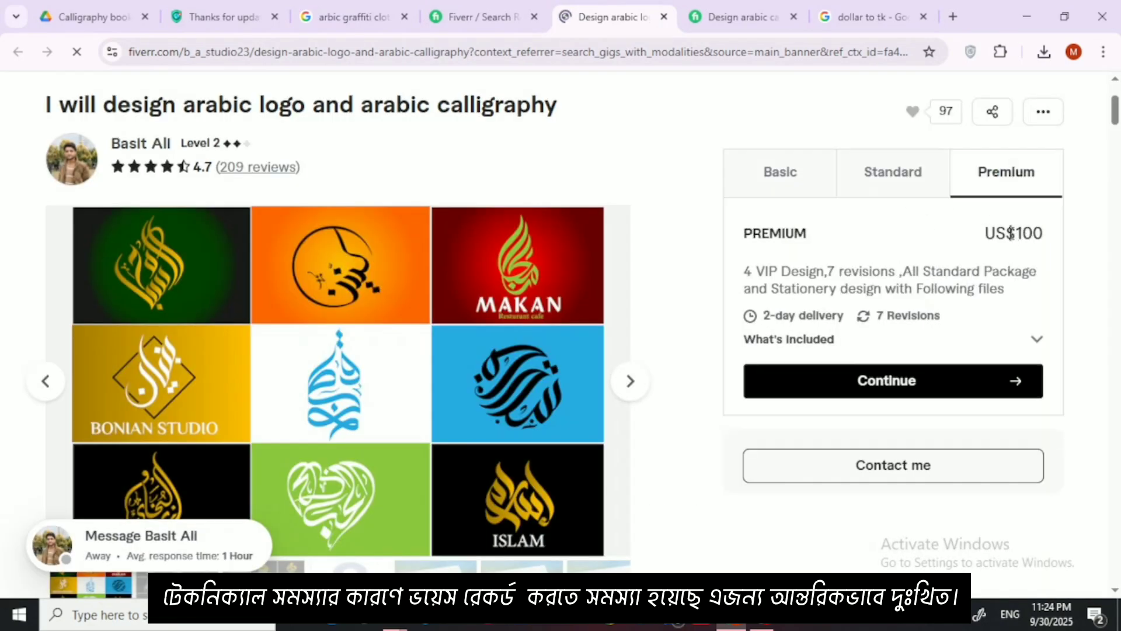
pyautogui.scroll(-2, 588, 301)
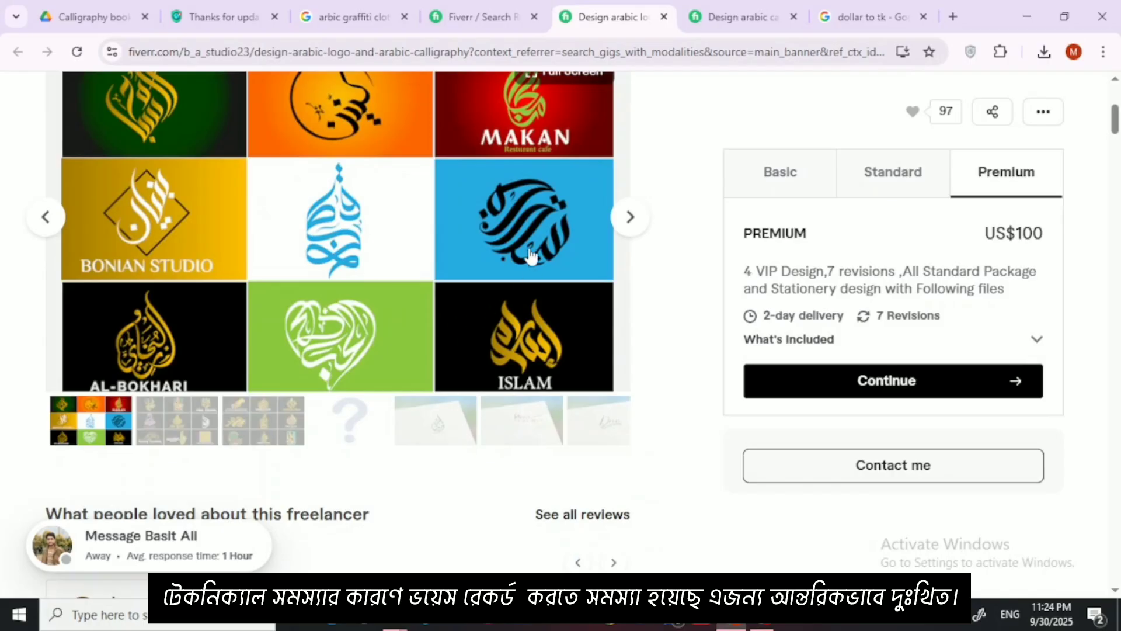
pyautogui.scroll(1, 409, 309)
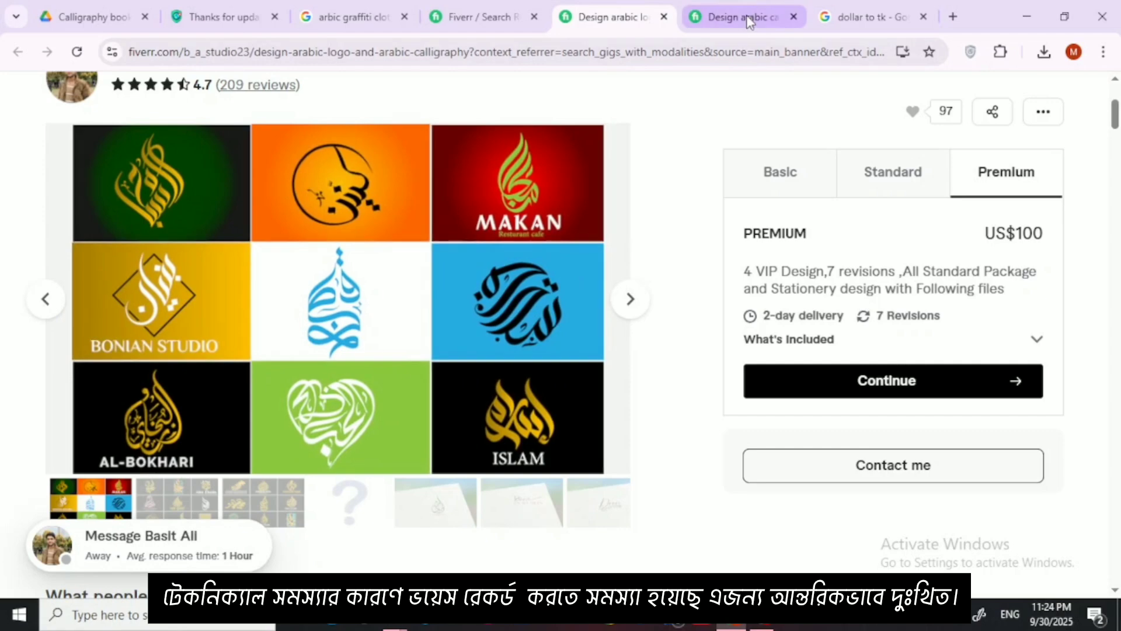
pyautogui.click(846, 16)
pyautogui.click(953, 18)
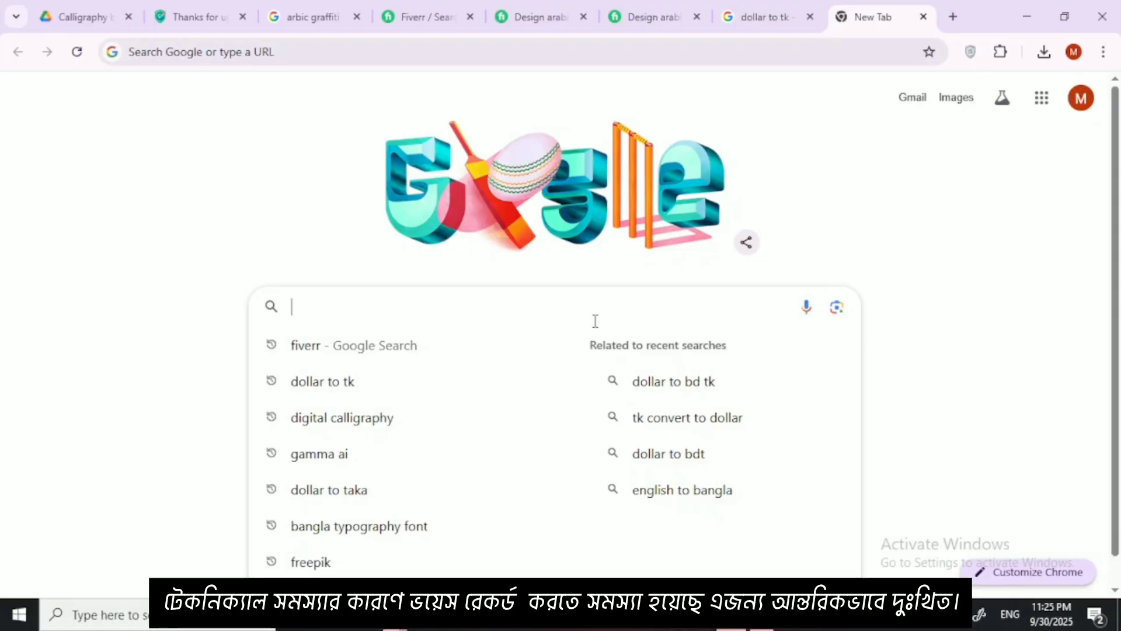
# Step: Switch to Illustrator, dismiss the Creative Cloud repair prompt and start a new document
pyautogui.click(1023, 16)
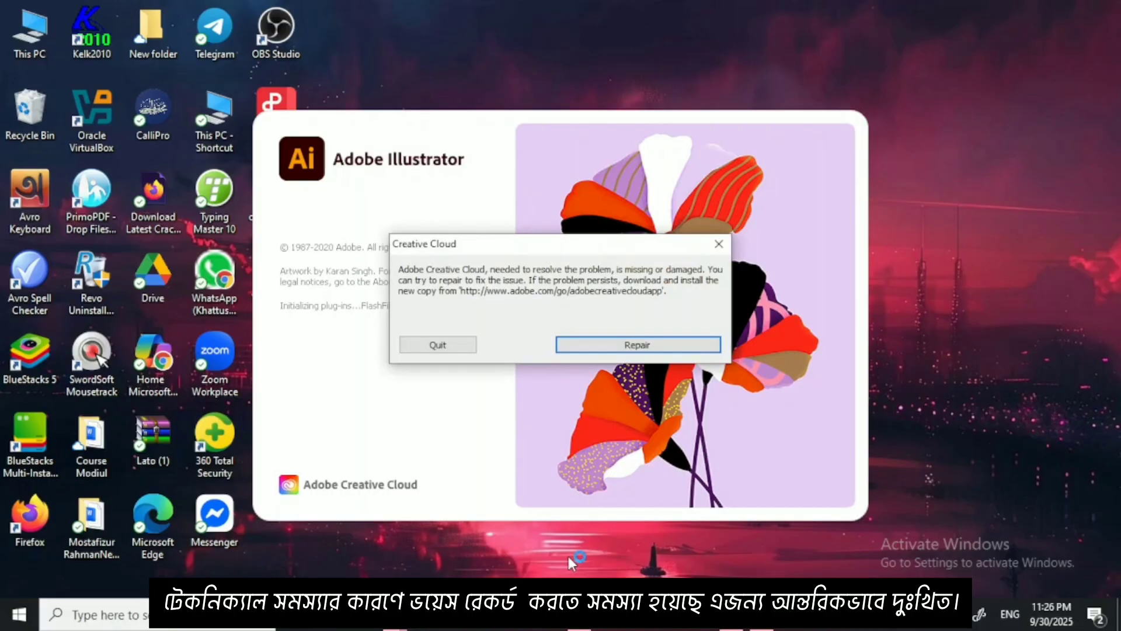
pyautogui.click(720, 245)
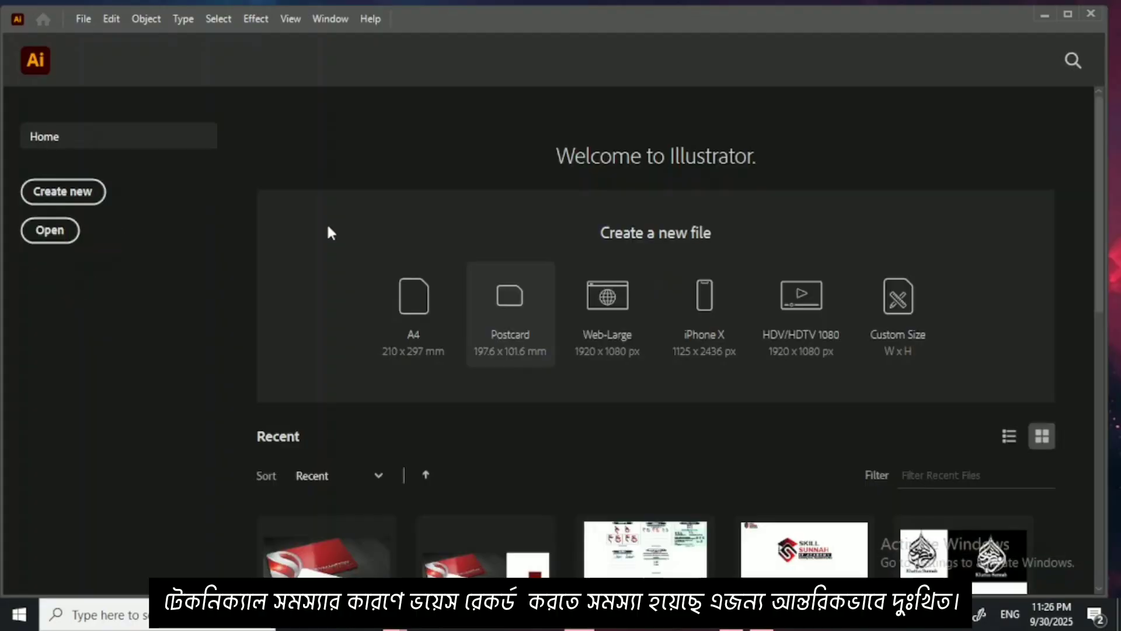
pyautogui.click(85, 199)
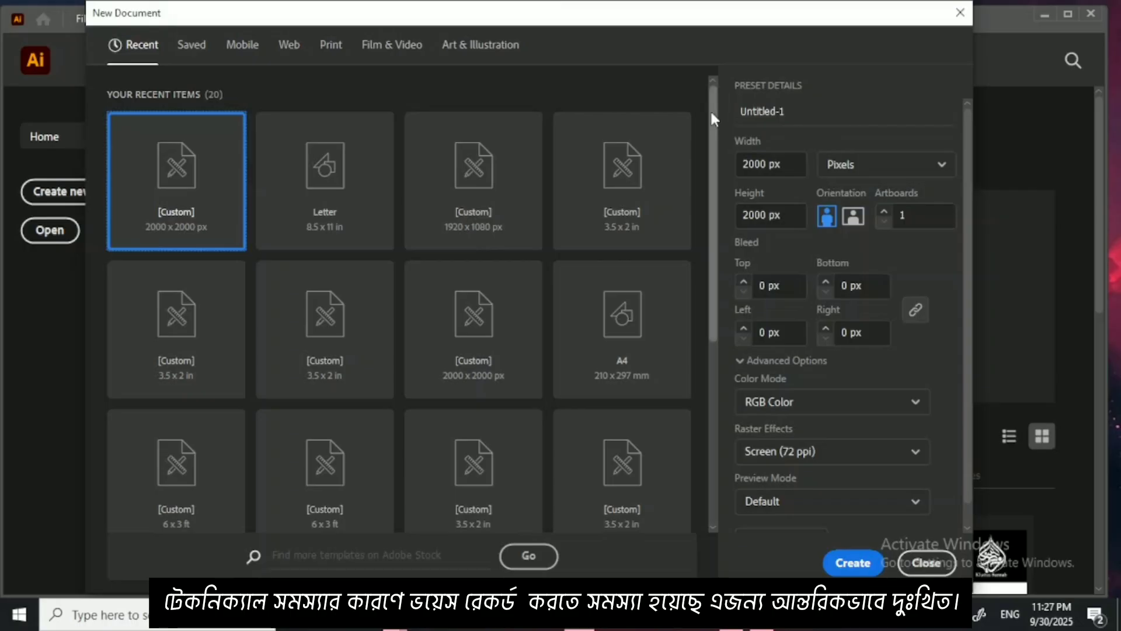
# Step: Name the document "Wissam Calligraphy" and create it at 2000 x 2000 px in RGB Color
pyautogui.click(788, 111)
pyautogui.press('BackSpace')
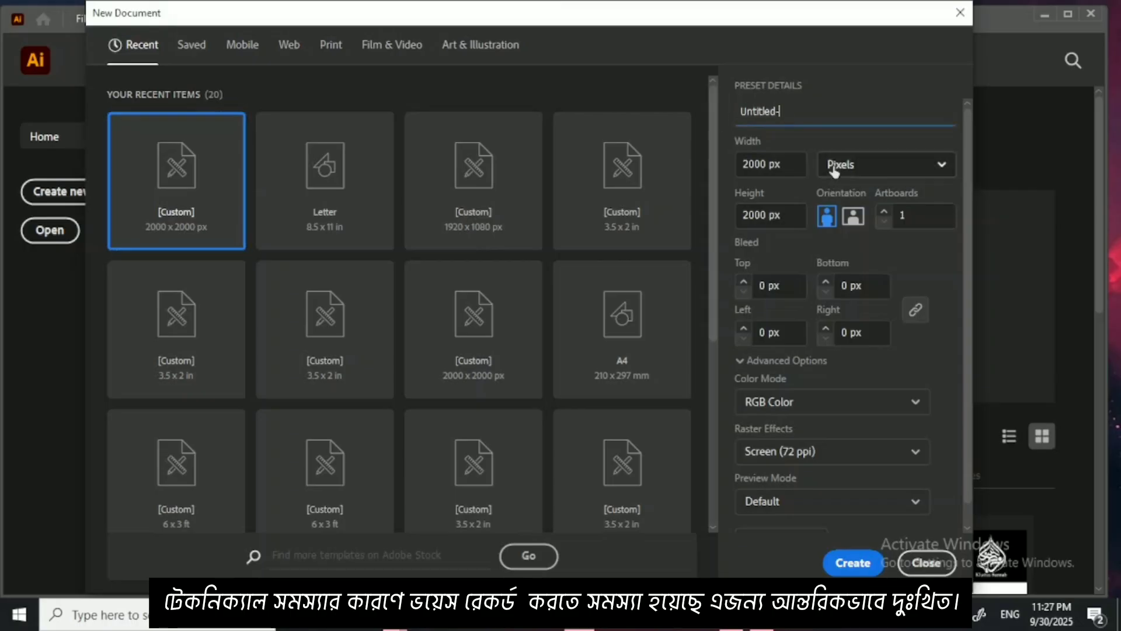
pyautogui.press('BackSpace')
pyautogui.press('BackSpace')
pyautogui.press('BackSpace')
pyautogui.press('BackSpace')
pyautogui.press('BackSpace')
pyautogui.press('BackSpace')
pyautogui.press('BackSpace')
pyautogui.press('BackSpace')
pyautogui.press('BackSpace')
pyautogui.write('Wissam Calligraphy')
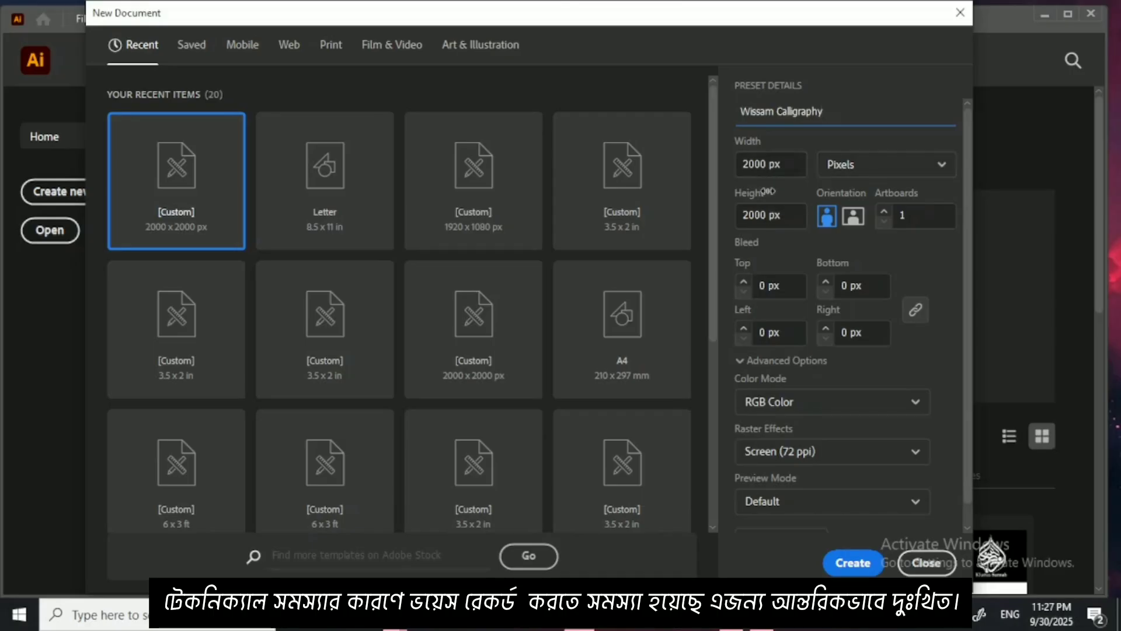
pyautogui.click(860, 174)
pyautogui.click(860, 174)
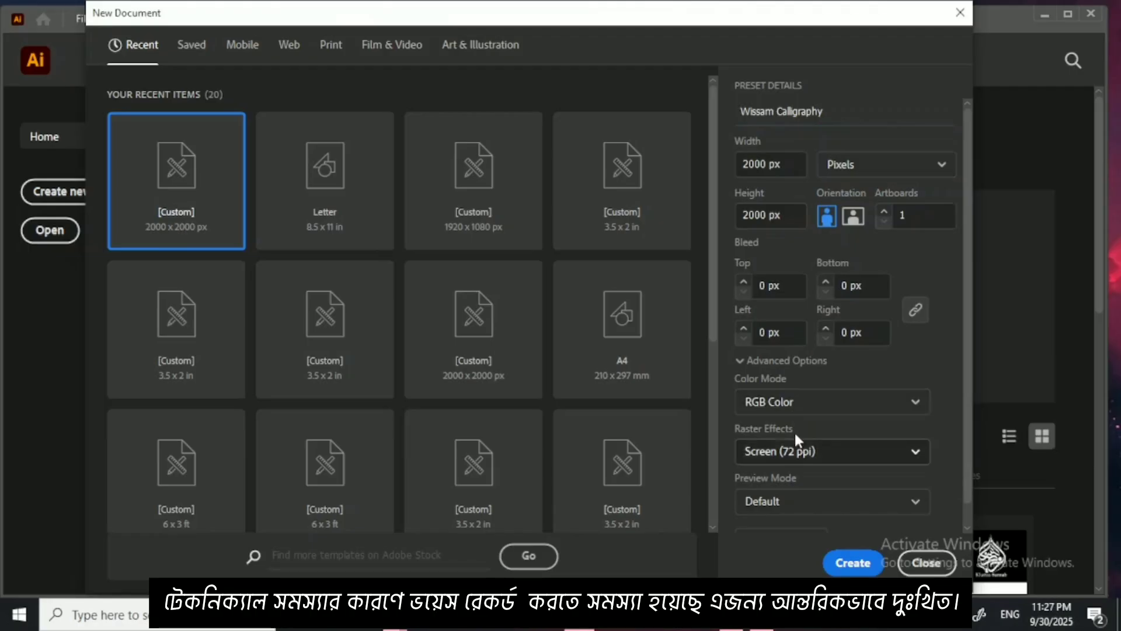
pyautogui.click(847, 563)
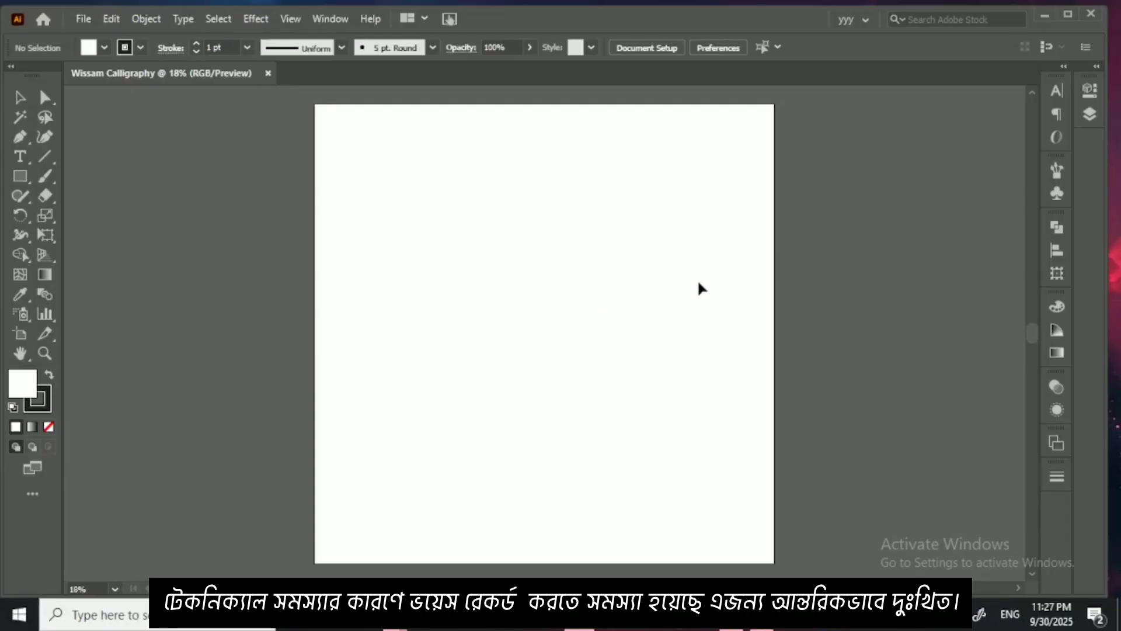
# Step: Move the calligraphy-al-wissam-1 shortcut below WPS Office on the desktop, and return to Illustrator
pyautogui.click(1044, 17)
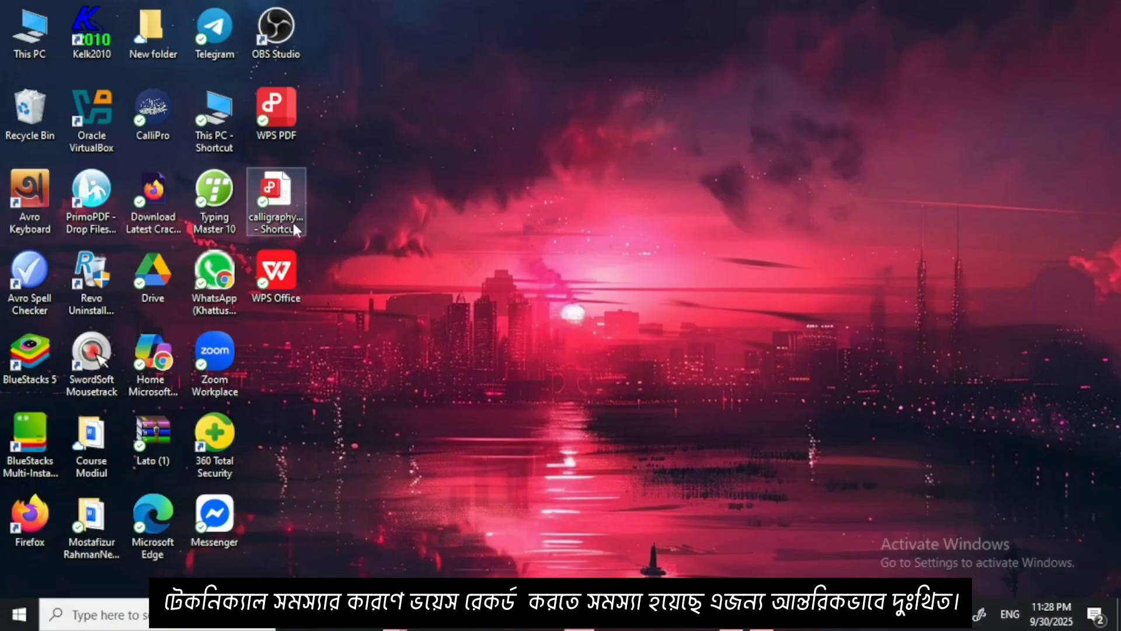
pyautogui.click(394, 230)
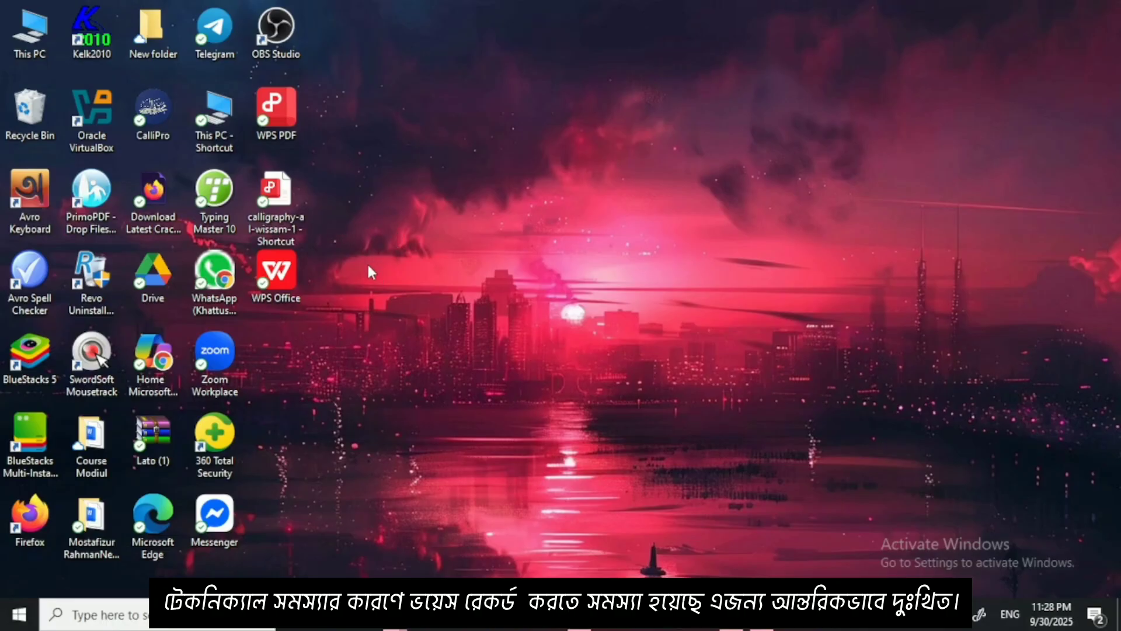
pyautogui.moveTo(292, 202); pyautogui.dragTo(390, 349)
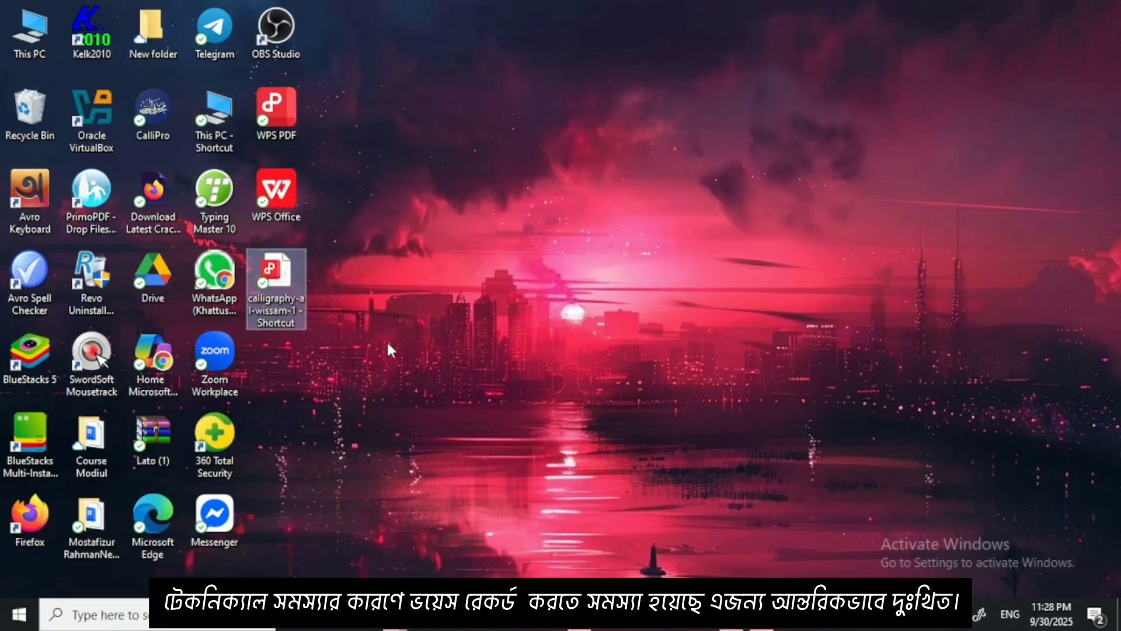
pyautogui.click(579, 615)
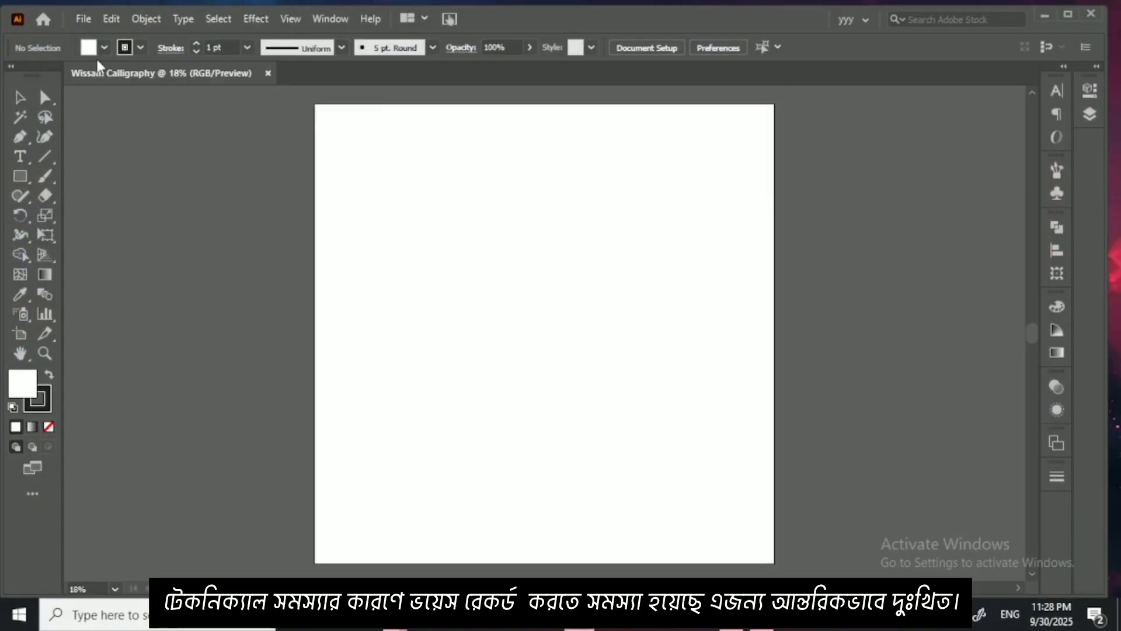
# Step: Open the calligraphy-al-wissam-1 PDF from Downloads, importing all pages as links
pyautogui.click(83, 20)
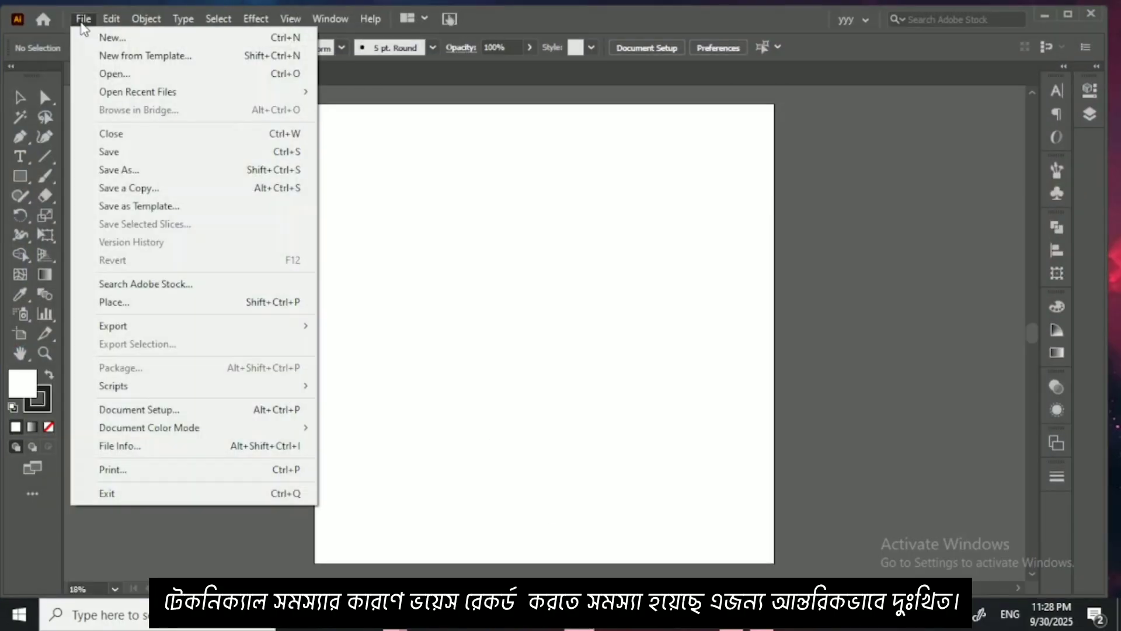
pyautogui.click(128, 74)
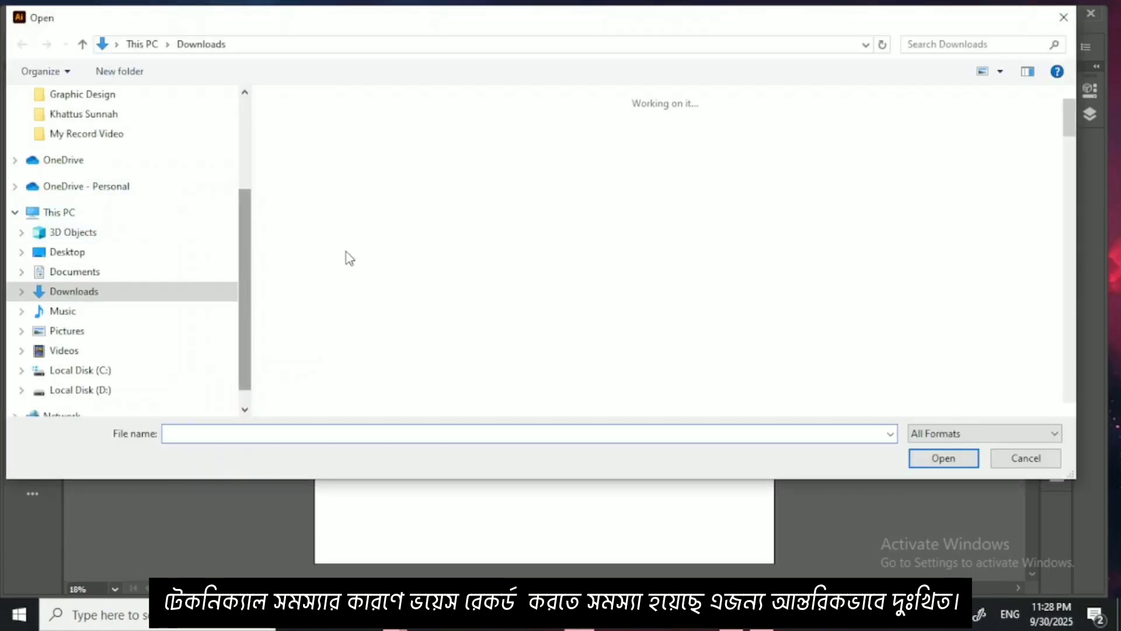
pyautogui.click(308, 204)
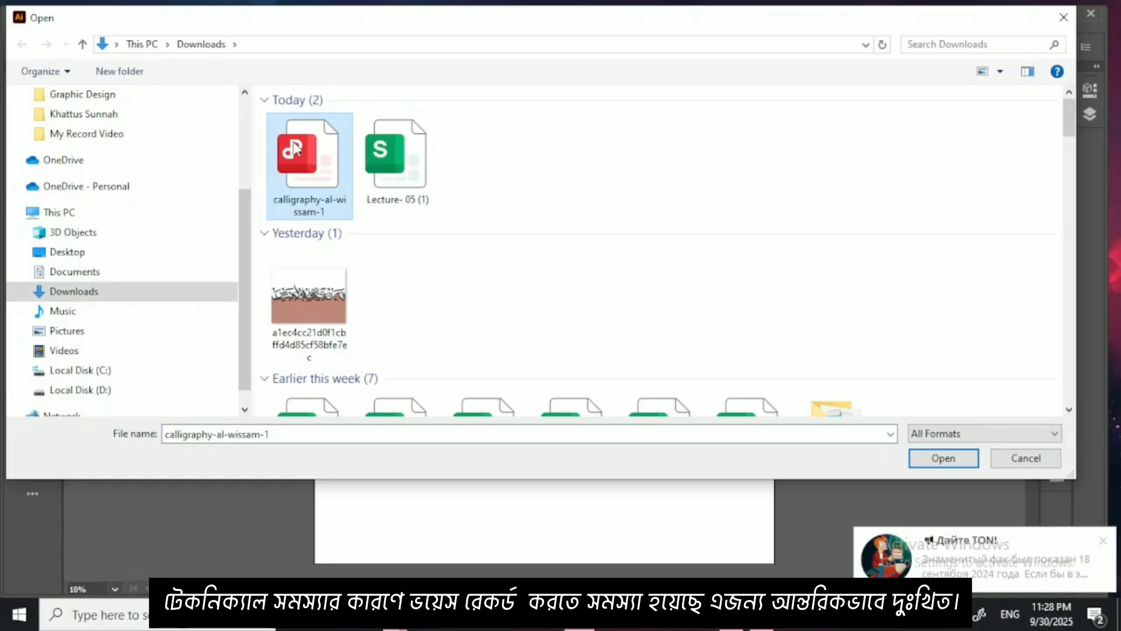
pyautogui.click(946, 458)
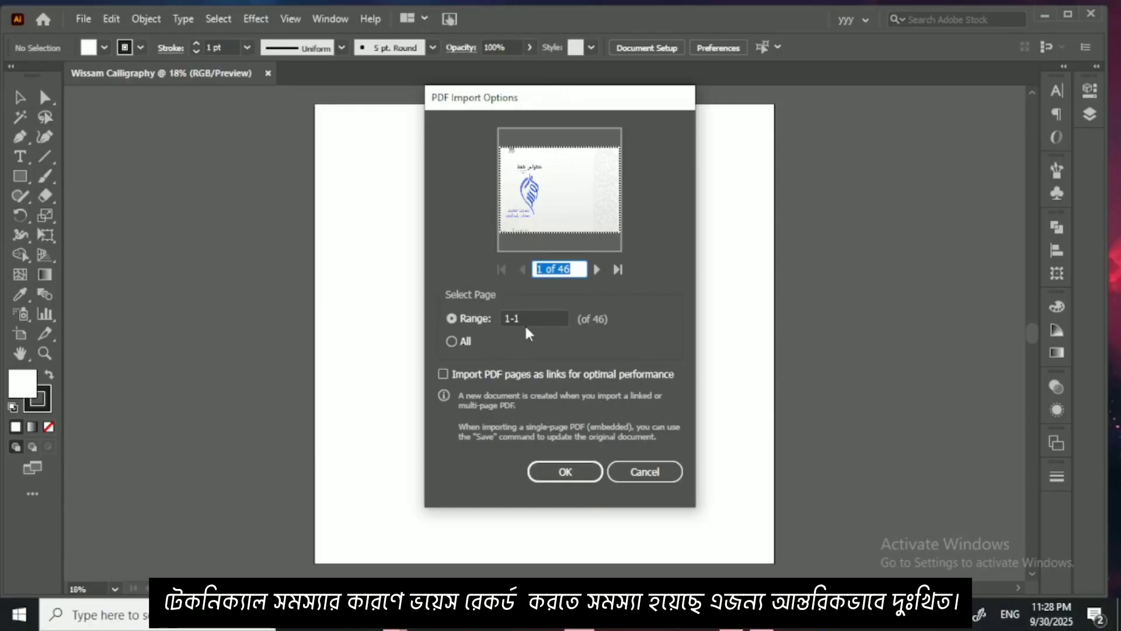
pyautogui.click(462, 346)
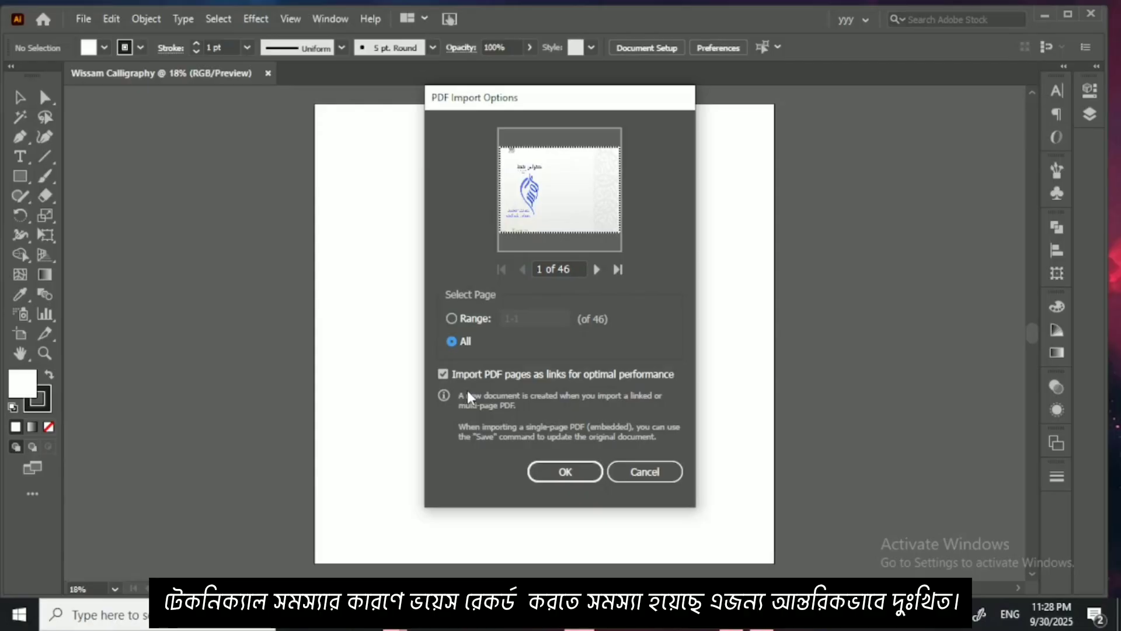
pyautogui.click(552, 471)
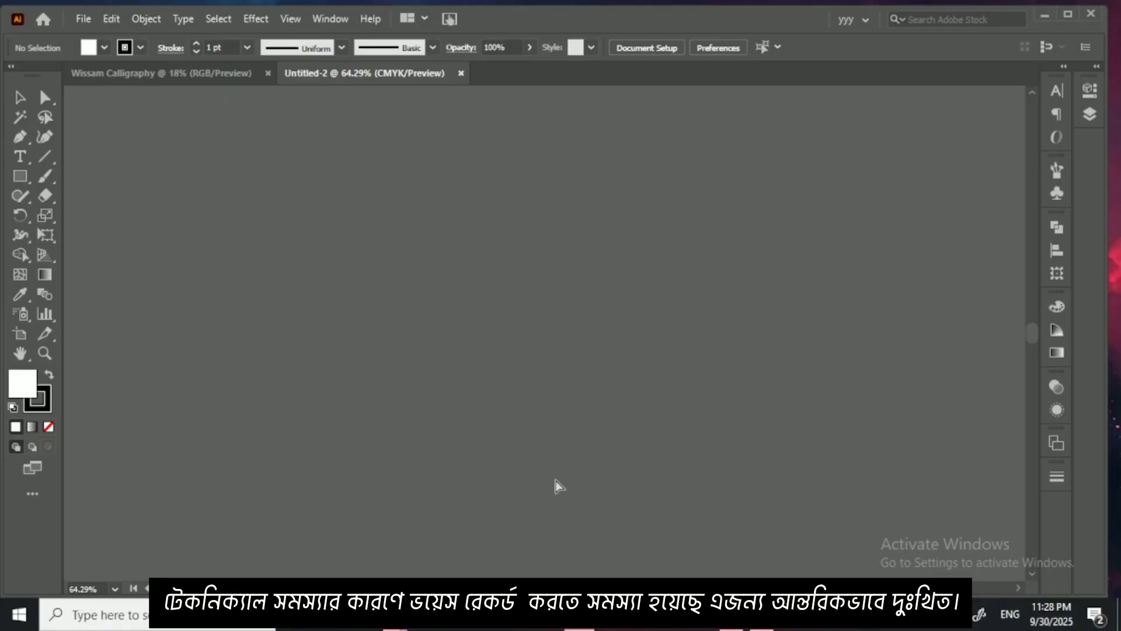
# Step: Examine the imported calligraphy pages to find the sheet of large letterforms with measuring dots
pyautogui.scroll(-4, 559, 486)
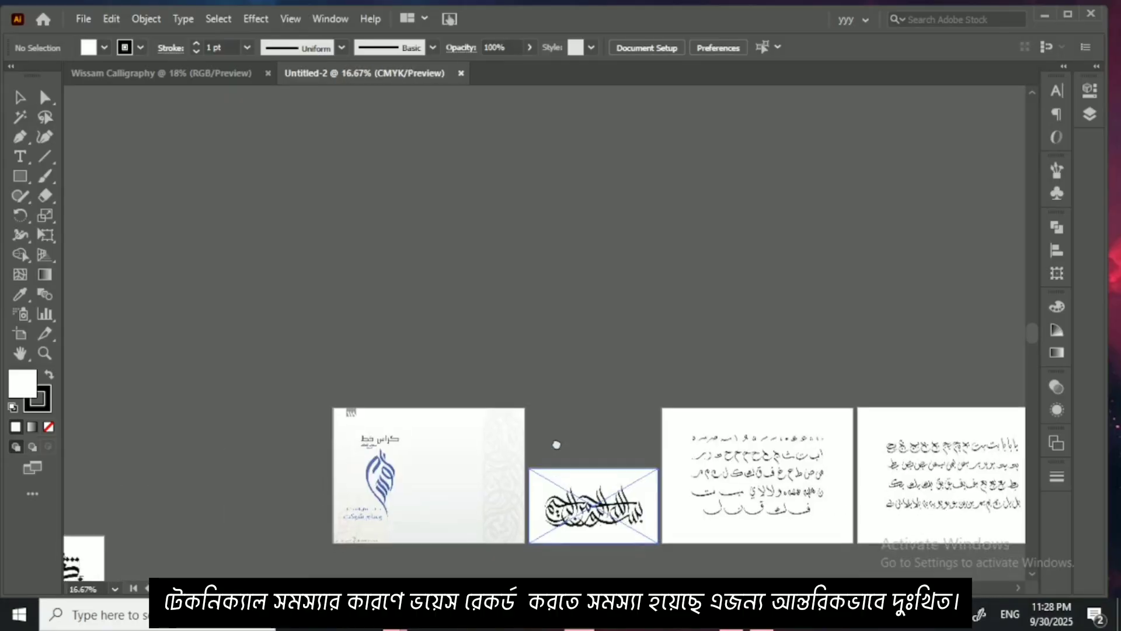
pyautogui.scroll(-5, 556, 444)
pyautogui.hscroll(-5, 639, 351)
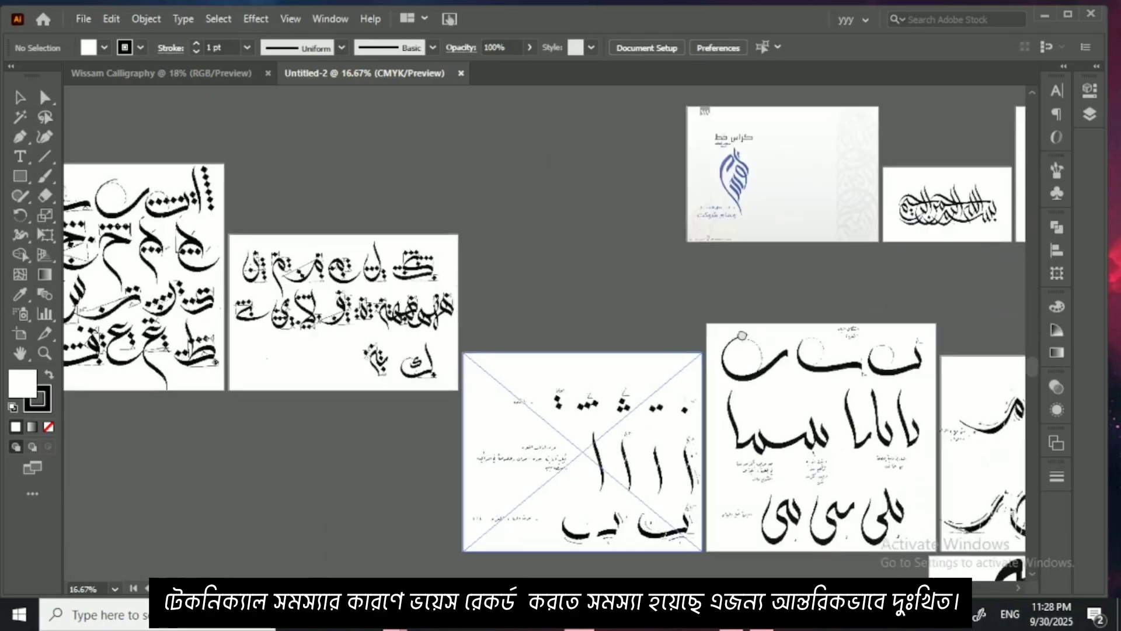
pyautogui.moveTo(742, 335); pyautogui.dragTo(763, 330)
pyautogui.moveTo(478, 376); pyautogui.dragTo(648, 386)
pyautogui.moveTo(707, 265); pyautogui.dragTo(731, 323)
pyautogui.moveTo(923, 397); pyautogui.dragTo(685, 406)
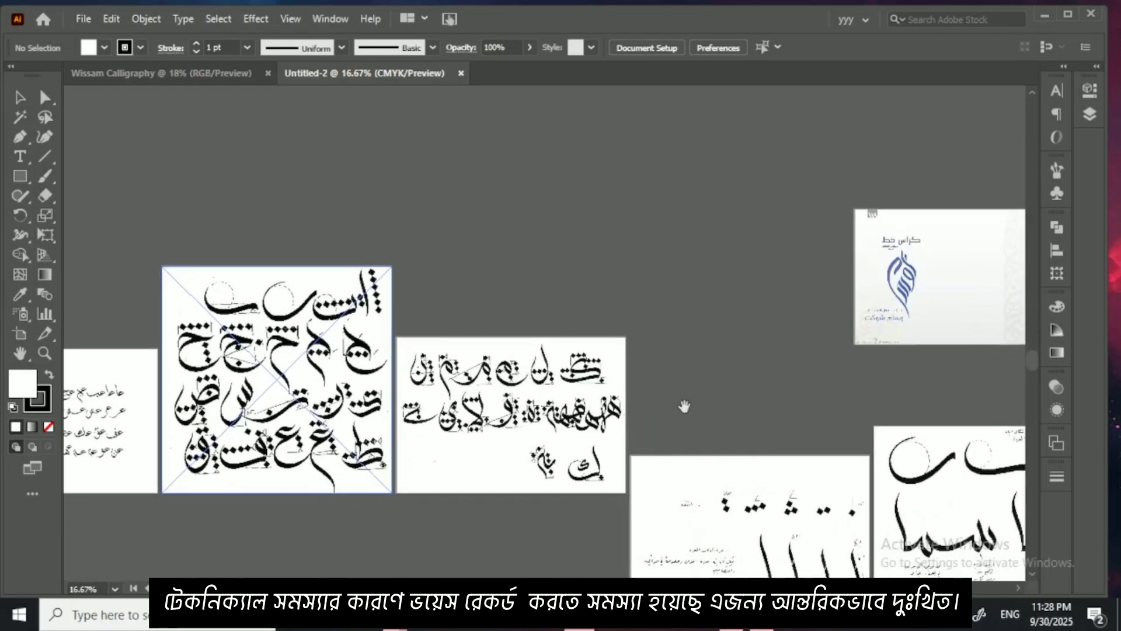
pyautogui.moveTo(735, 440); pyautogui.dragTo(733, 406)
pyautogui.moveTo(371, 286); pyautogui.dragTo(525, 334)
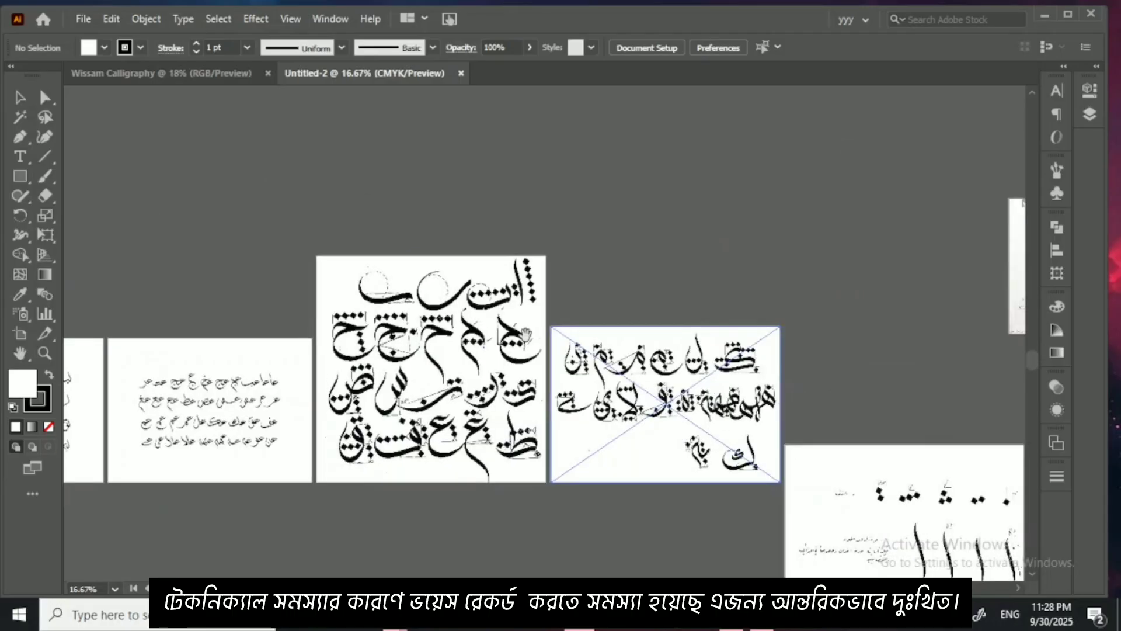
# Step: Transfer the large dotted letterform sheet into the Wissam Calligraphy document, overlapping the artboard's left edge, and deselect it
pyautogui.click(467, 332)
pyautogui.click(292, 47)
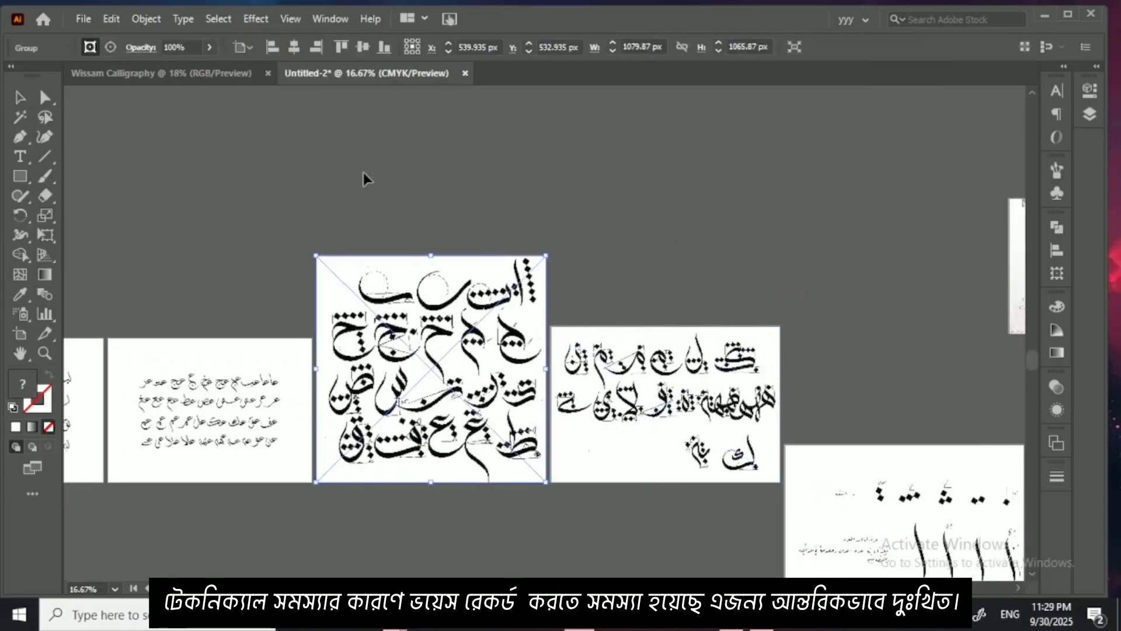
pyautogui.click(384, 192)
pyautogui.moveTo(463, 356); pyautogui.dragTo(351, 313)
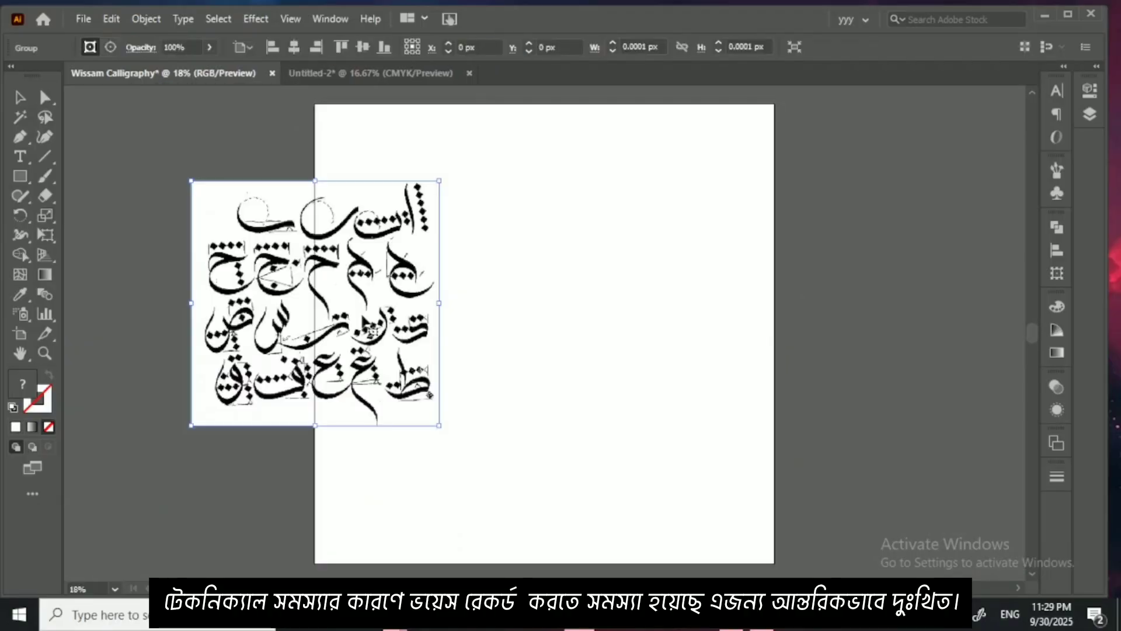
pyautogui.click(492, 315)
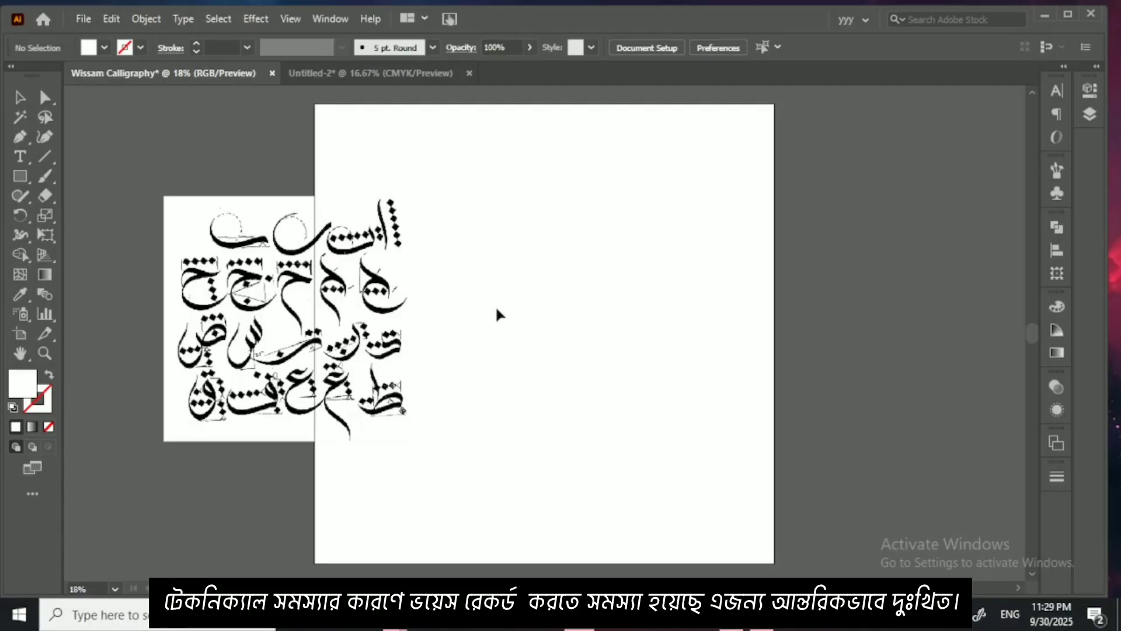
# Step: Move the letterform sheet onto the artboard, to about X 488 px and Y 906 px
pyautogui.hotkey('ctrl', '+')
pyautogui.hotkey('ctrl', '+')
pyautogui.hscroll(-5, 348, 330)
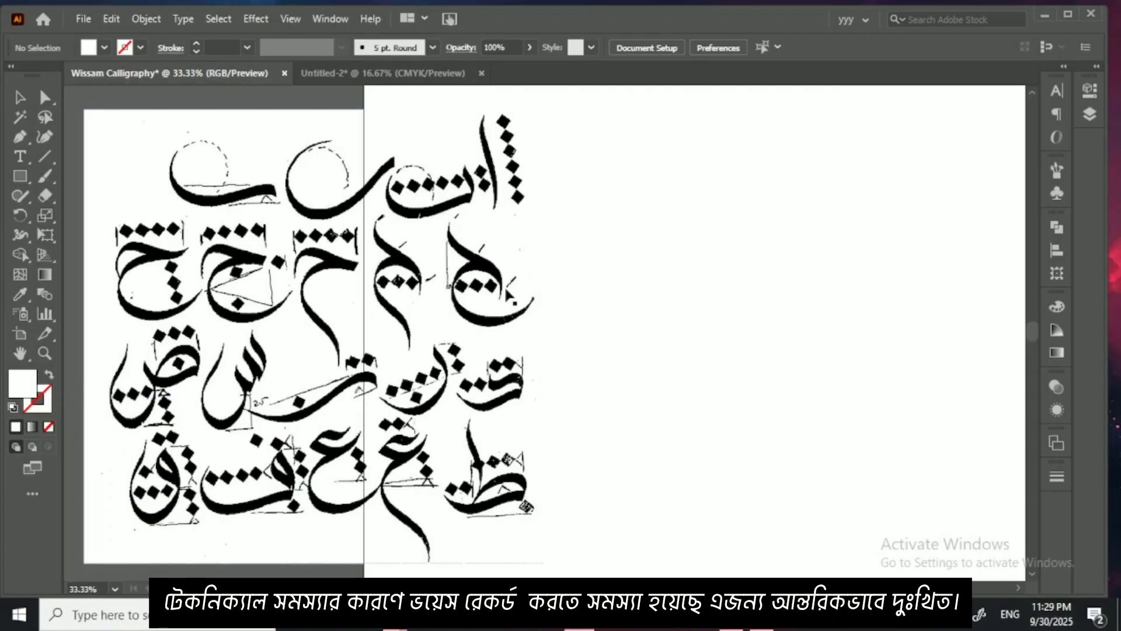
pyautogui.moveTo(507, 295); pyautogui.dragTo(476, 305)
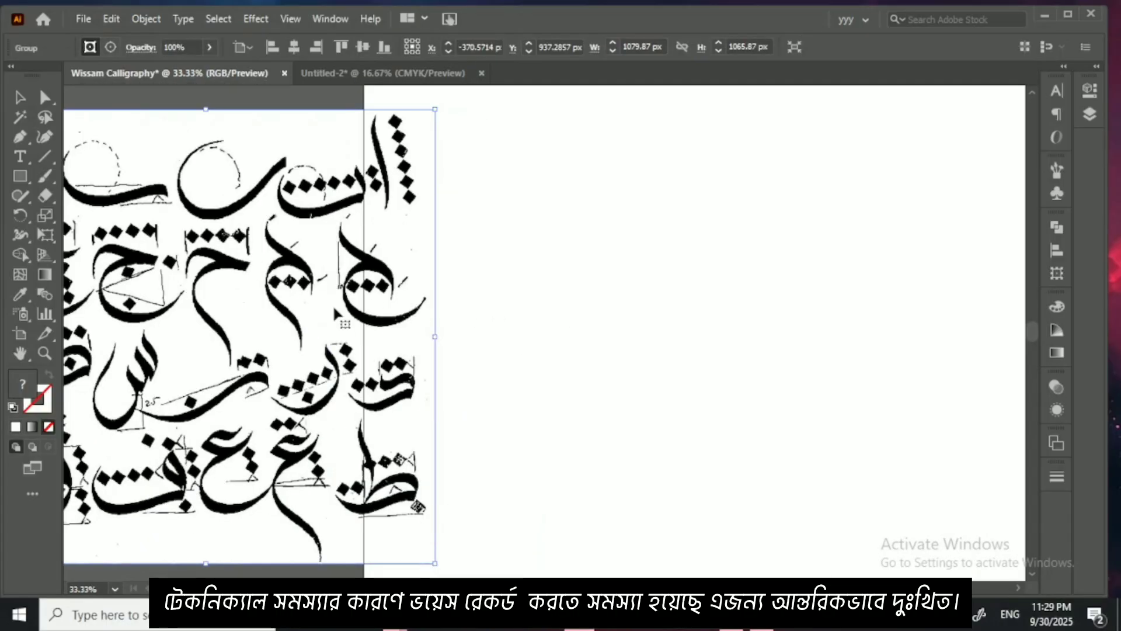
pyautogui.moveTo(333, 304); pyautogui.dragTo(695, 292)
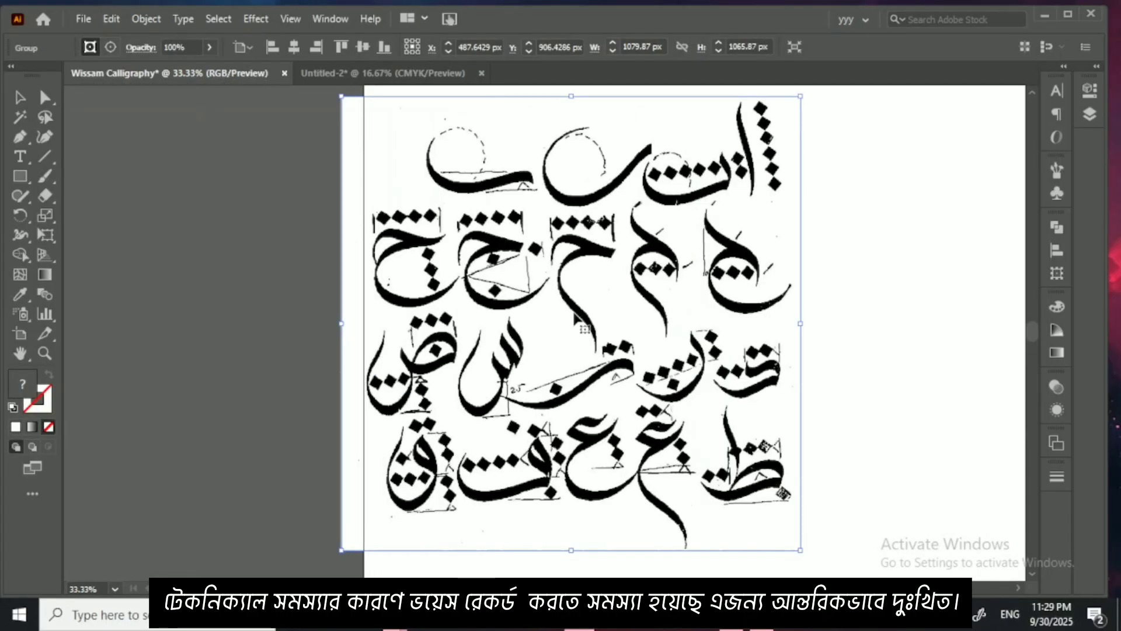
# Step: Set the Paintbrush tool's Fidelity to Smooth and accept its options
pyautogui.doubleClick(44, 176)
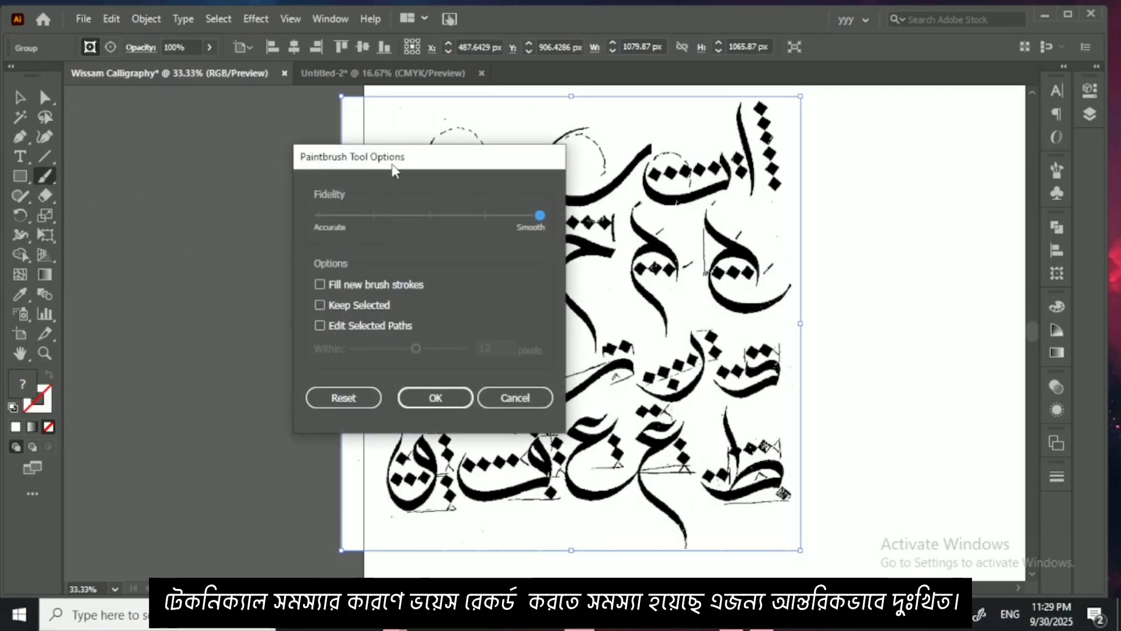
pyautogui.moveTo(393, 170)
pyautogui.mouseDown()
pyautogui.moveTo(338, 150)
pyautogui.moveTo(313, 157)
pyautogui.mouseUp()
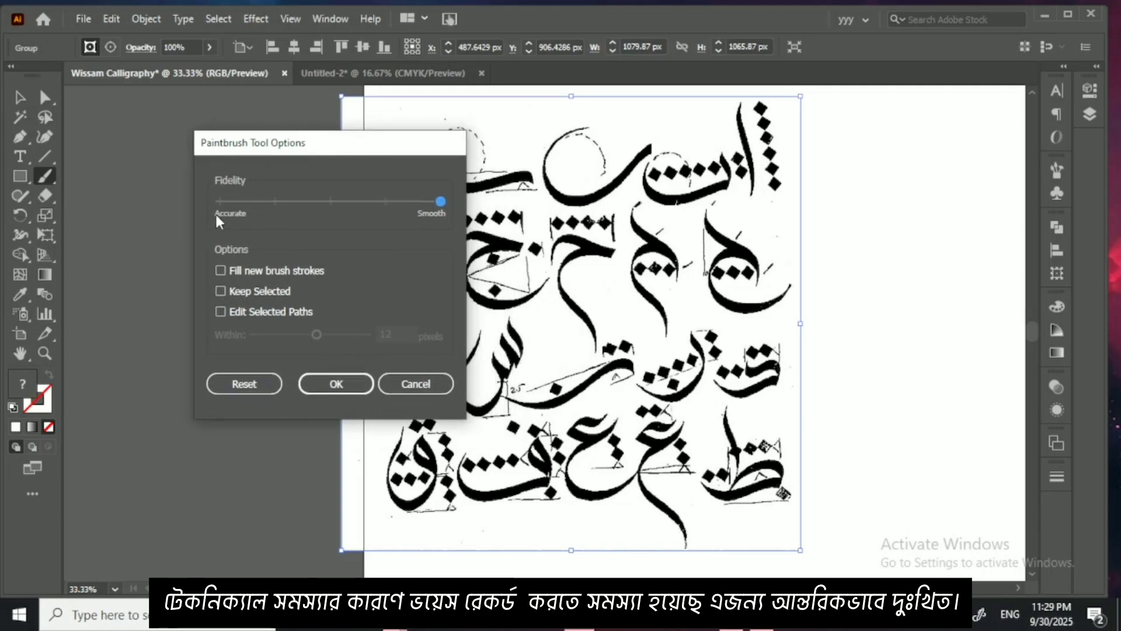
pyautogui.moveTo(219, 204); pyautogui.dragTo(425, 205)
pyautogui.click(339, 385)
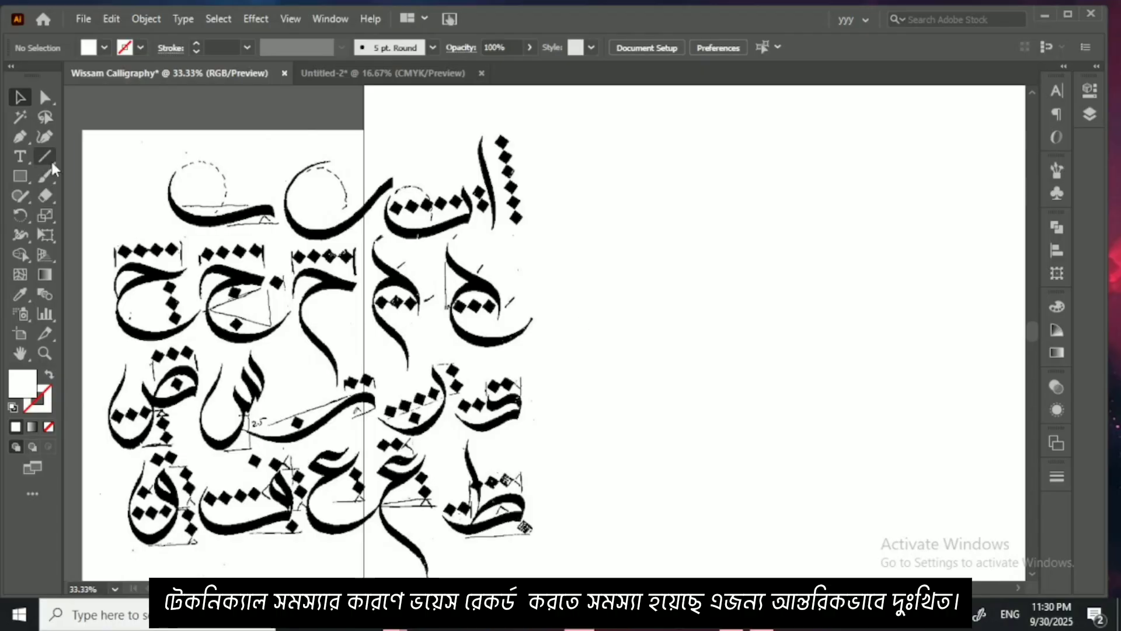
# Step: Create a 100 px line at a 0° angle on the artboard beside the letterform sheet, and make its stroke color active
pyautogui.click(45, 156)
pyautogui.click(651, 271)
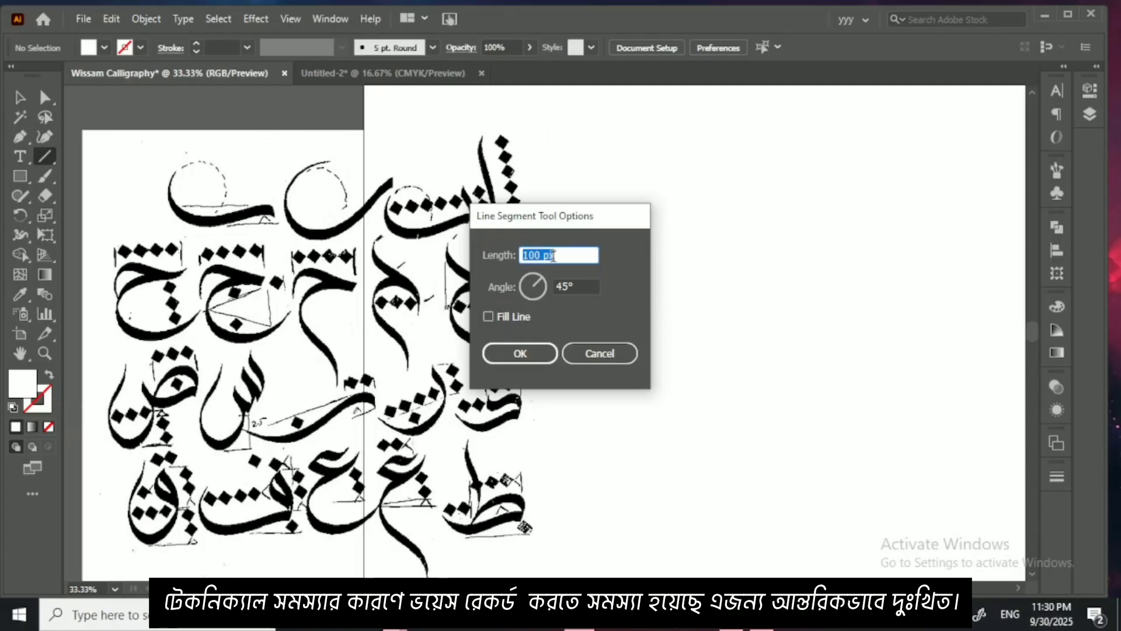
pyautogui.click(570, 287)
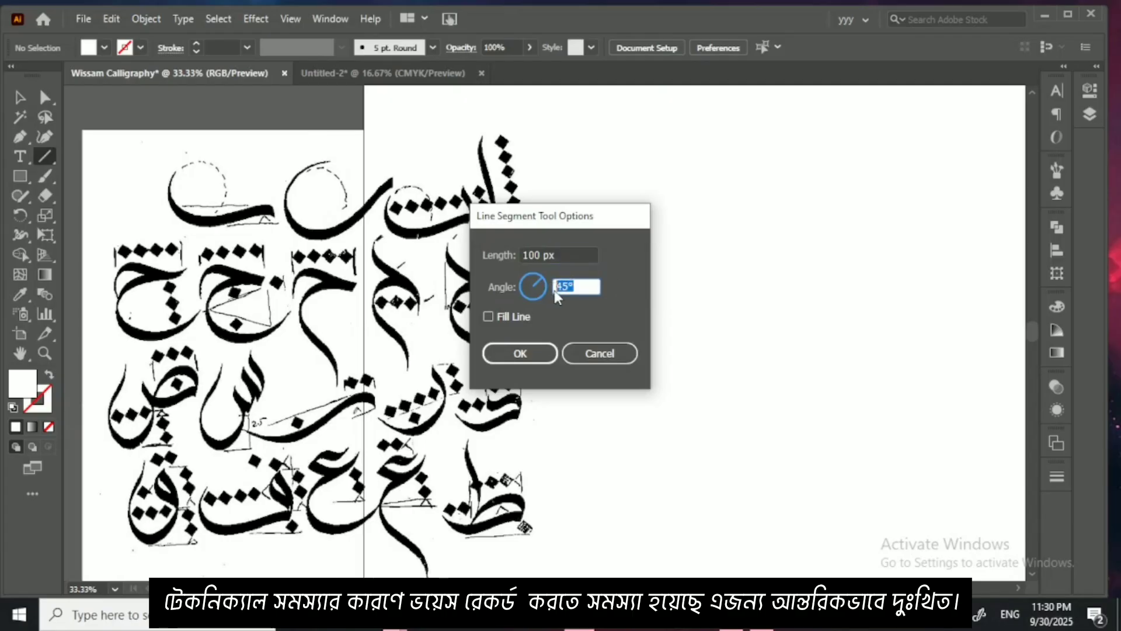
pyautogui.click(567, 287)
pyautogui.moveTo(567, 286); pyautogui.dragTo(551, 286)
pyautogui.write('0')
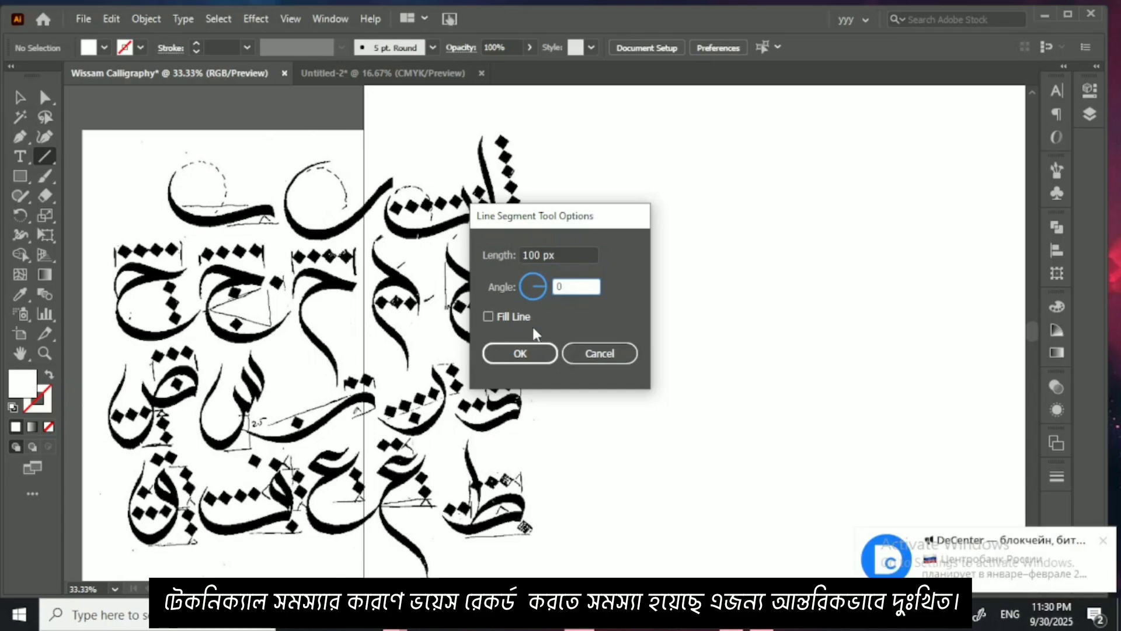
pyautogui.click(520, 353)
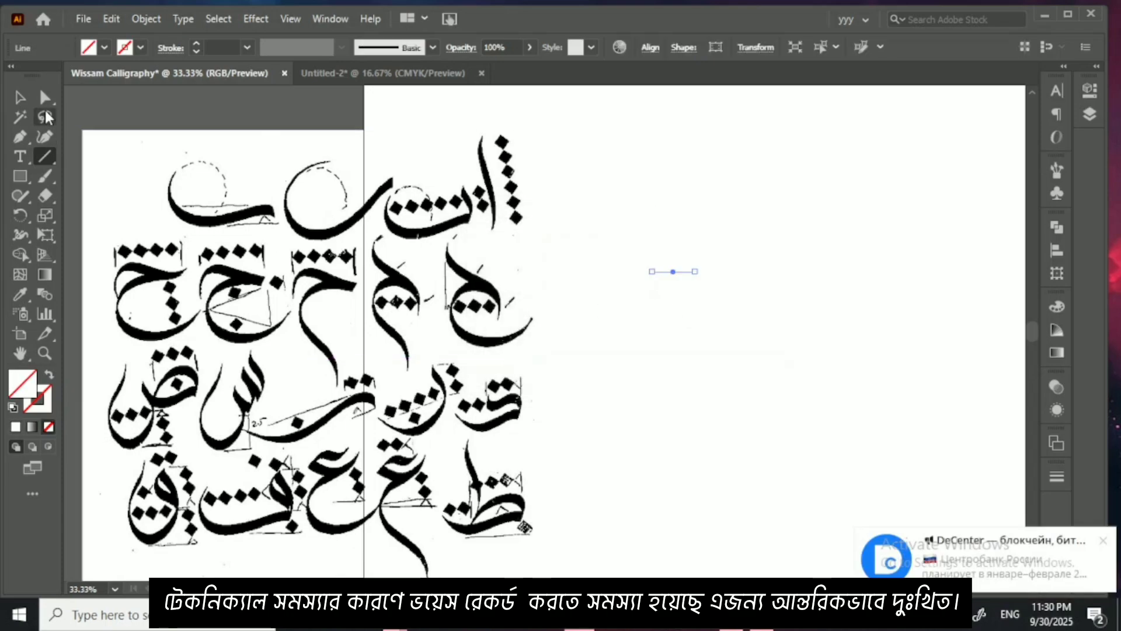
pyautogui.click(34, 412)
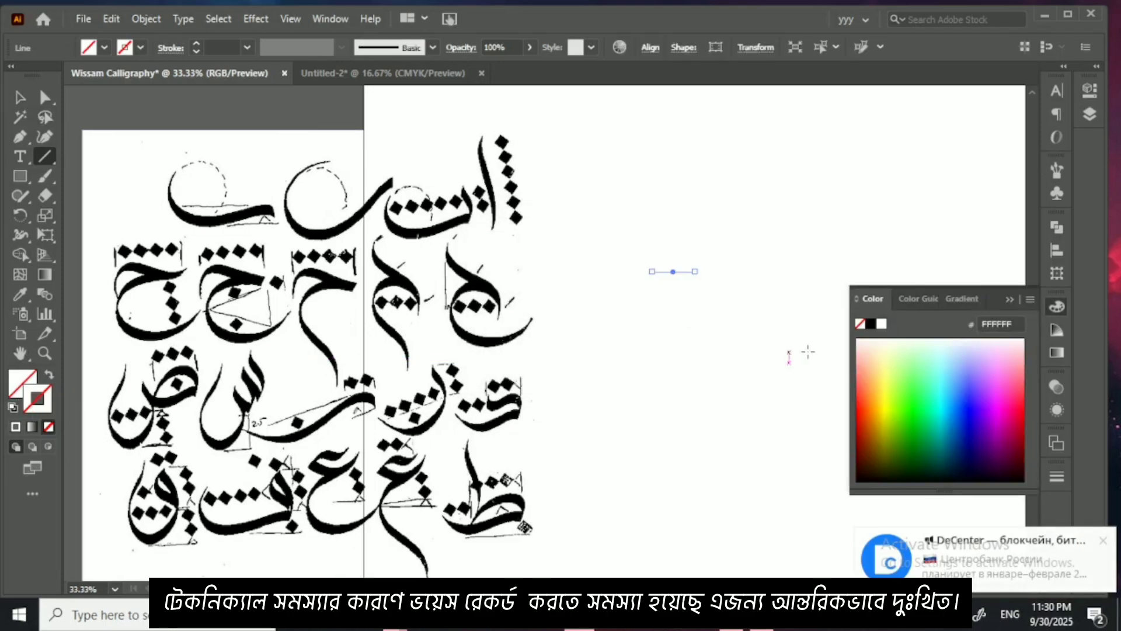
# Step: Give the short horizontal line a black stroke and extend its right end horizontally to about twice its length
pyautogui.click(870, 324)
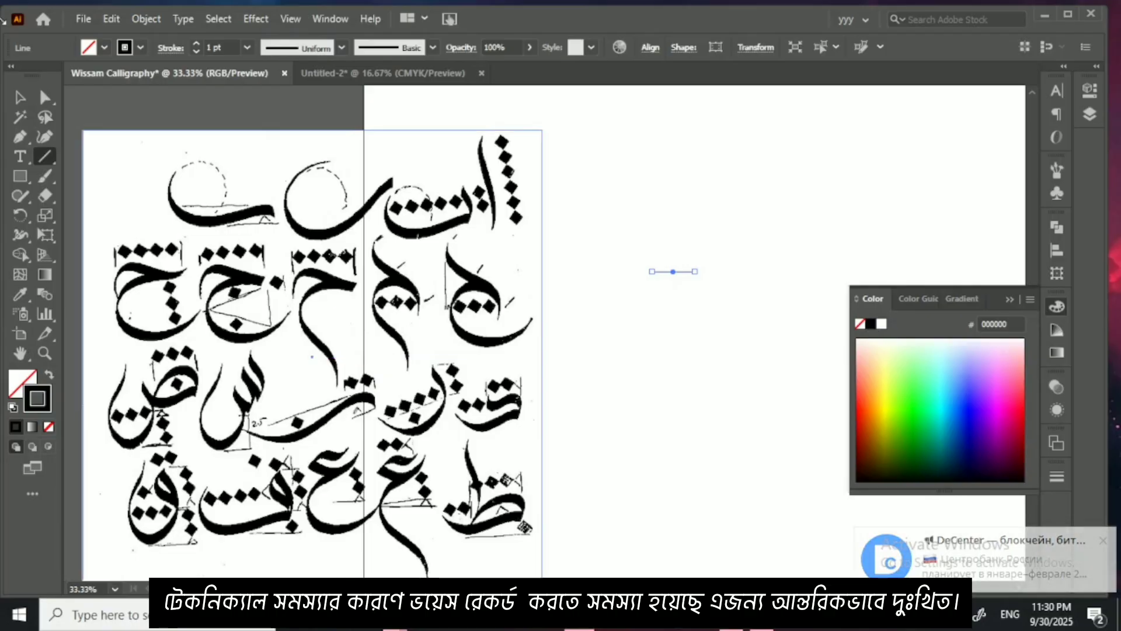
pyautogui.press('v')
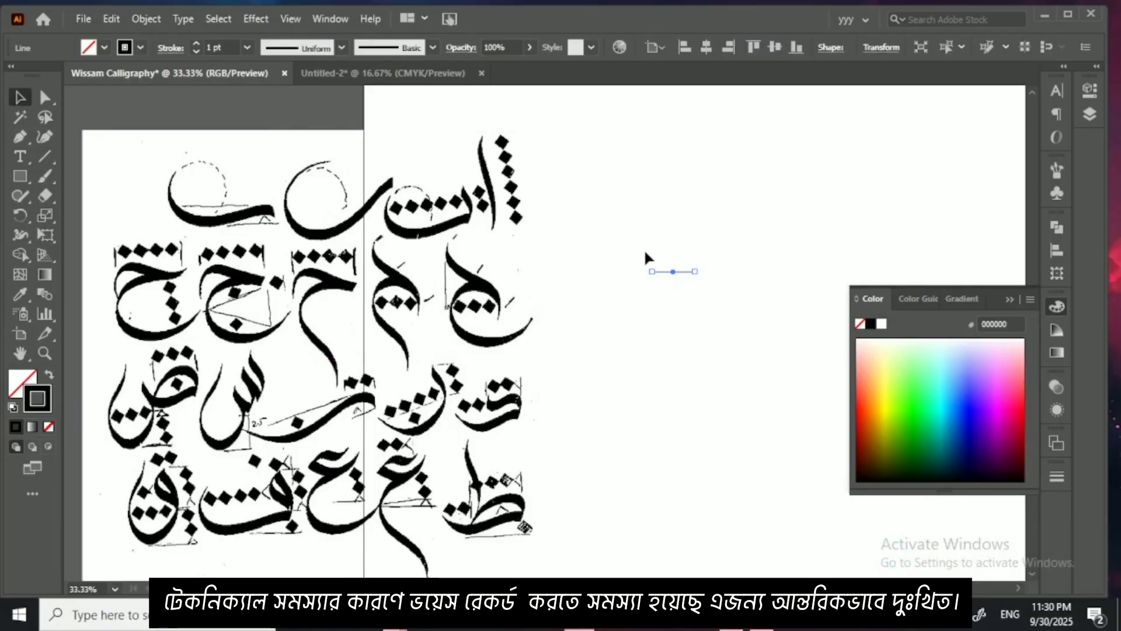
pyautogui.press('p')
pyautogui.hotkey('ctrl', '1')
pyautogui.hotkey('ctrl', '+')
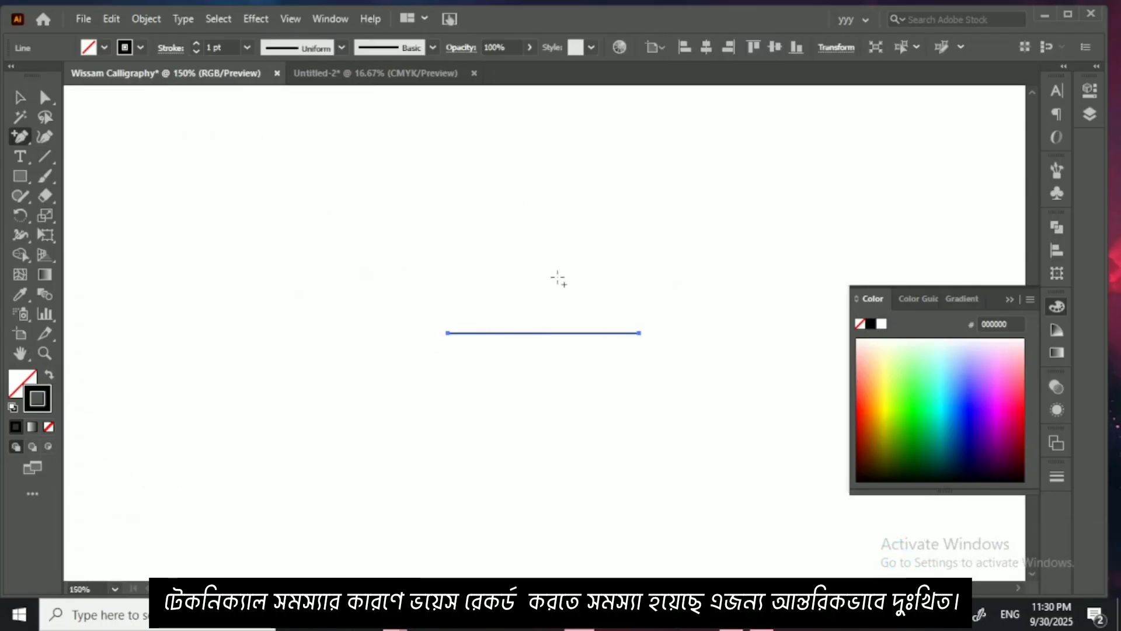
pyautogui.press('v')
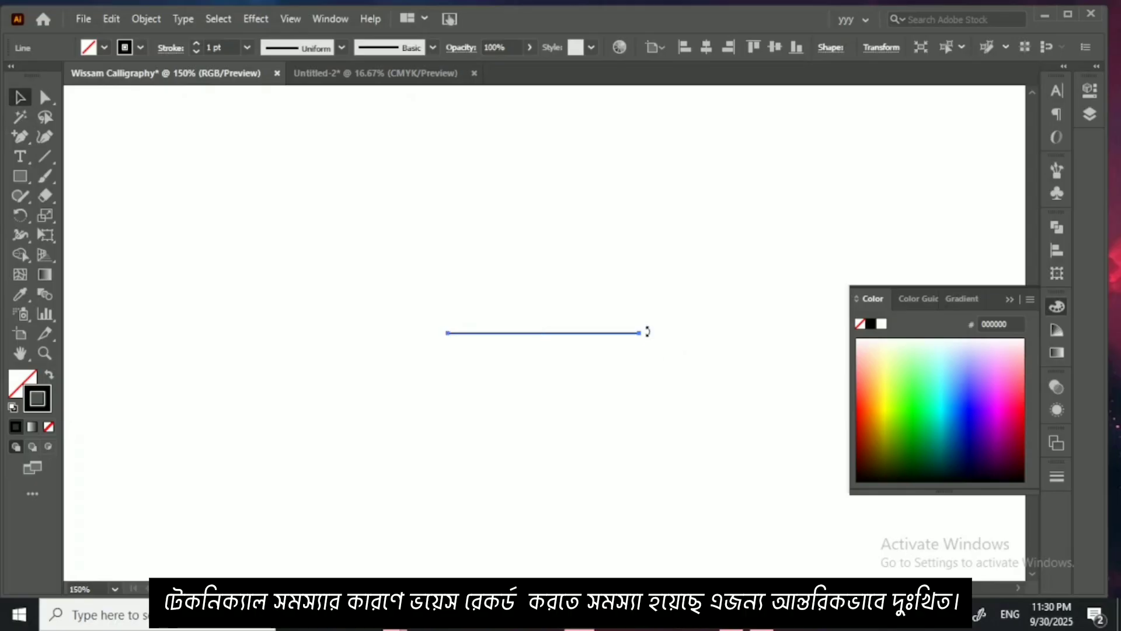
pyautogui.hotkey('ctrl', '+')
pyautogui.hotkey('ctrl', '+')
pyautogui.moveTo(651, 334); pyautogui.dragTo(318, 332)
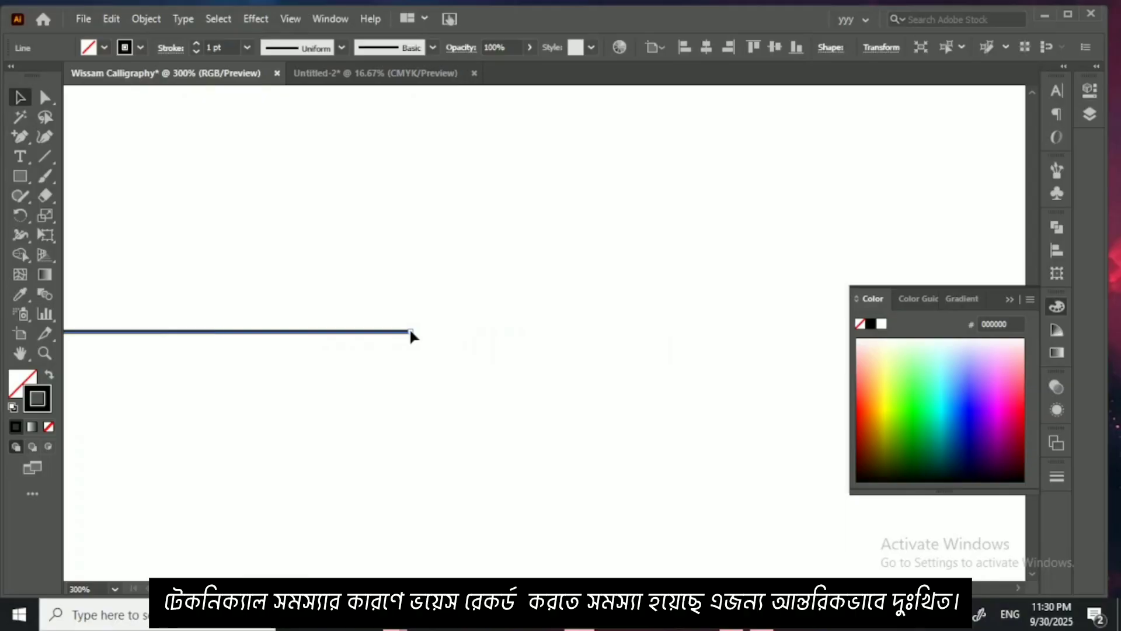
pyautogui.moveTo(411, 332); pyautogui.dragTo(828, 332)
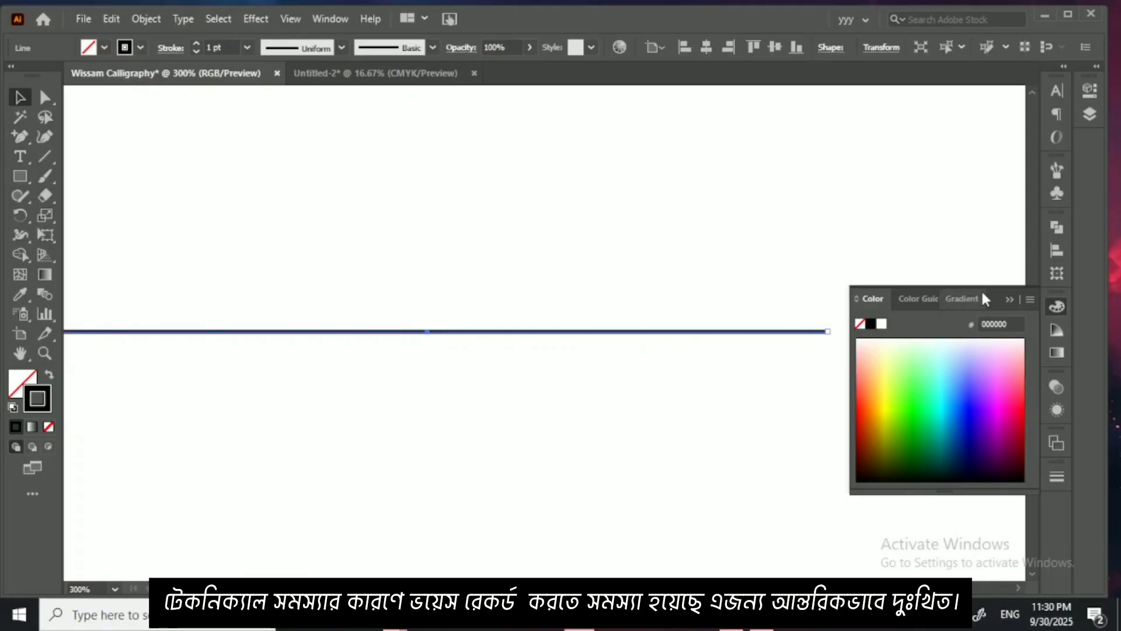
# Step: Rotate a copy of the line by 24° about its left endpoint, and repeat the transformation three times to form a five-line fan
pyautogui.click(1006, 301)
pyautogui.hotkey('ctrl', '1')
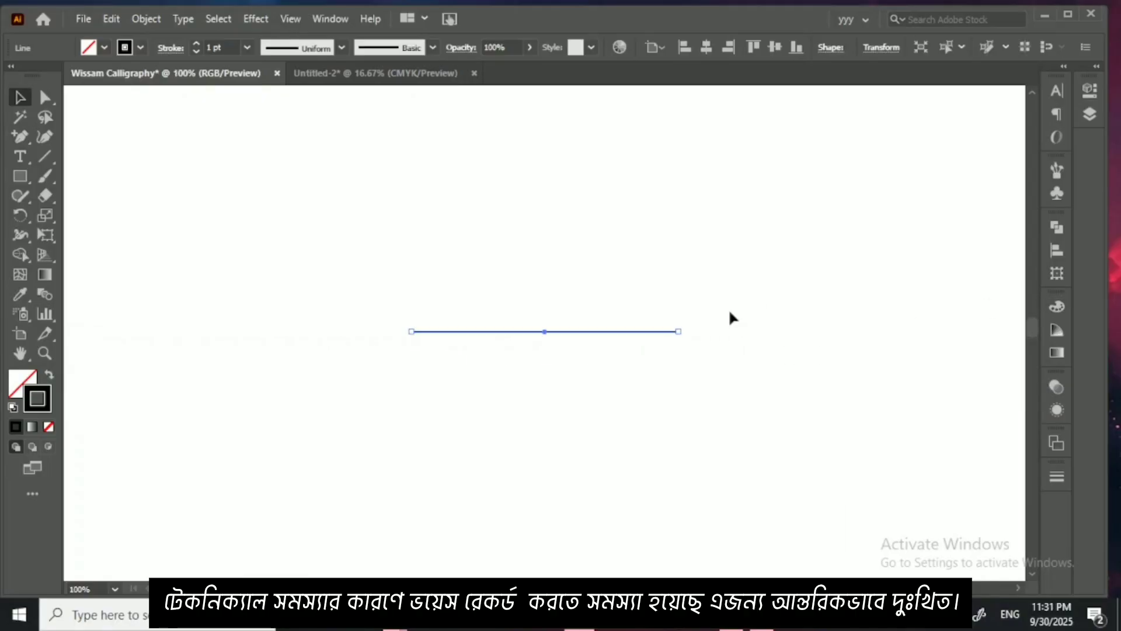
pyautogui.click(19, 218)
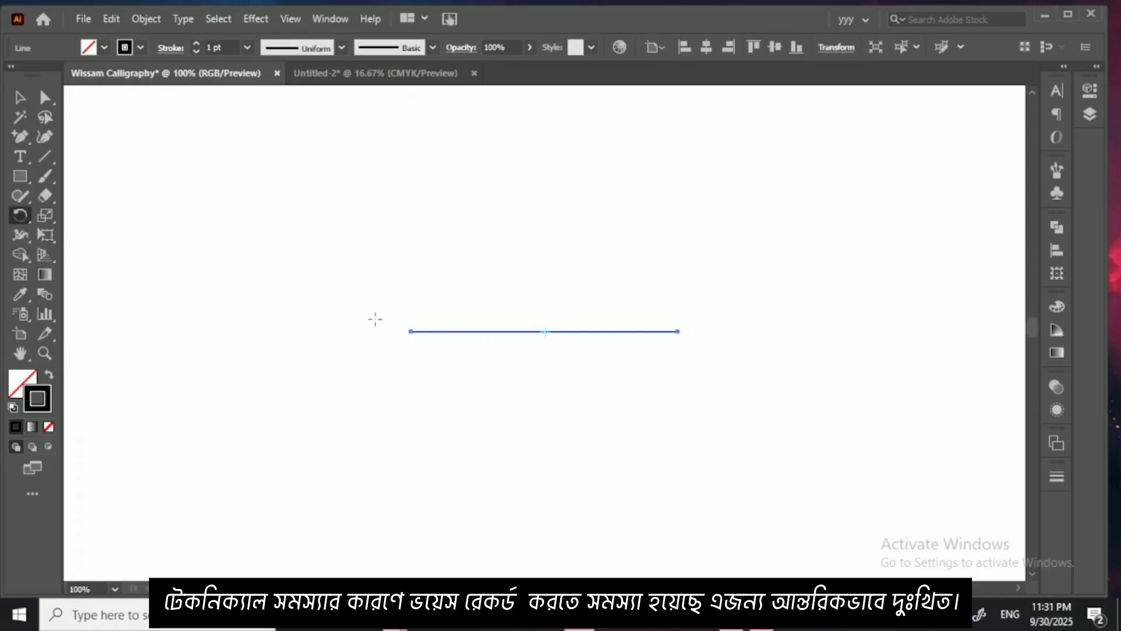
pyautogui.keyDown('alt'); pyautogui.click(410, 331); pyautogui.keyUp('alt')
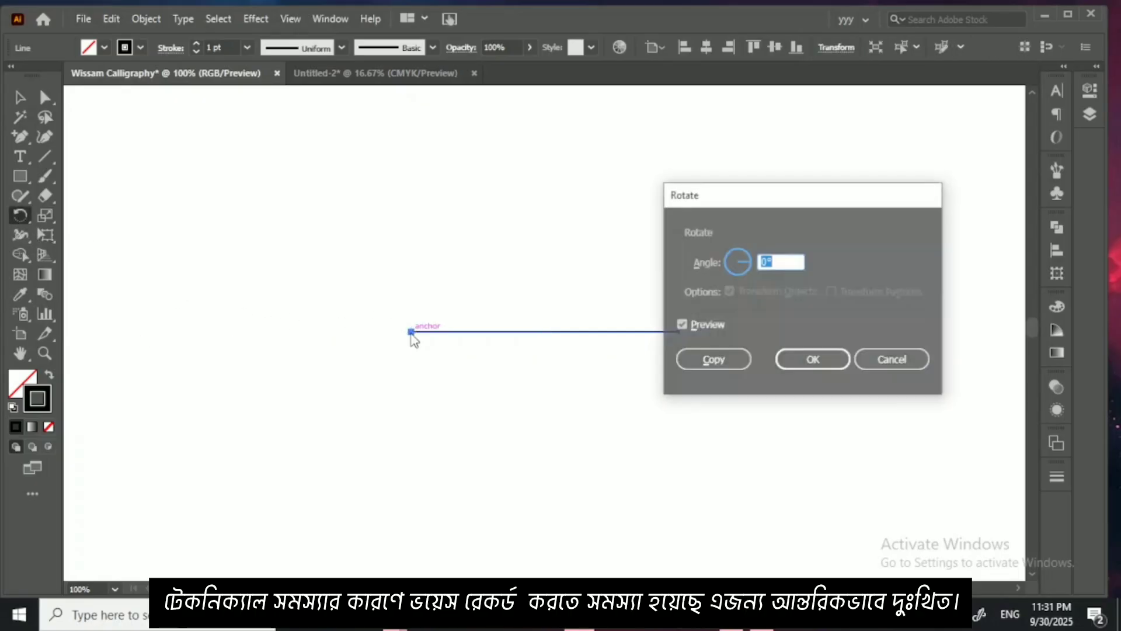
pyautogui.write('24')
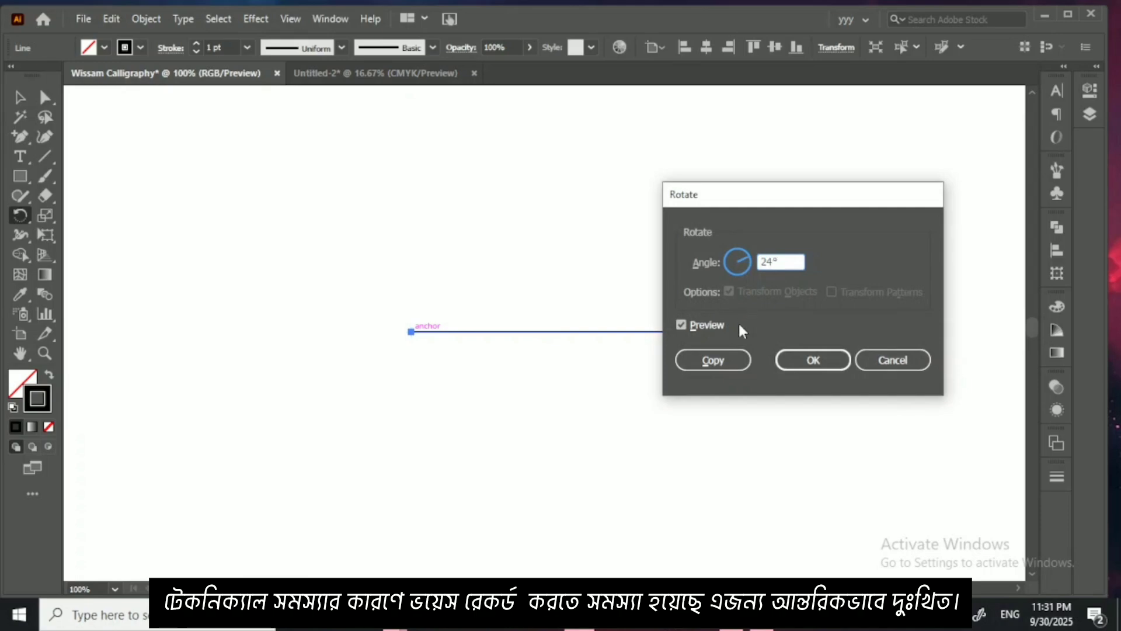
pyautogui.click(711, 359)
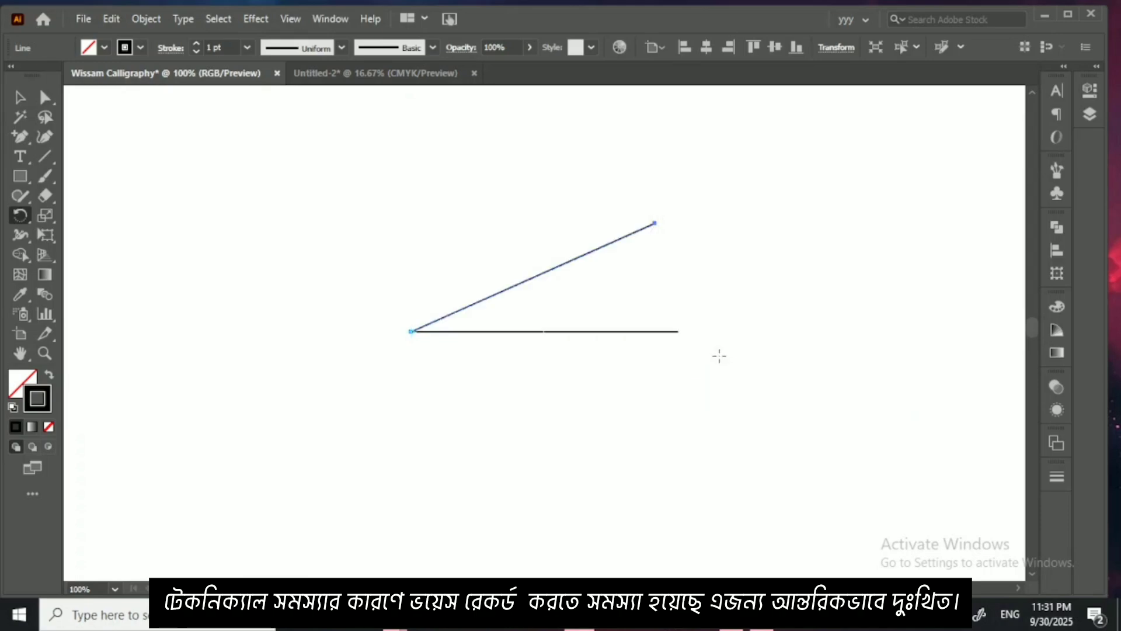
pyautogui.hotkey('ctrl', 'd')
pyautogui.hotkey('ctrl', 'd')
pyautogui.hotkey('ctrl', 'd')
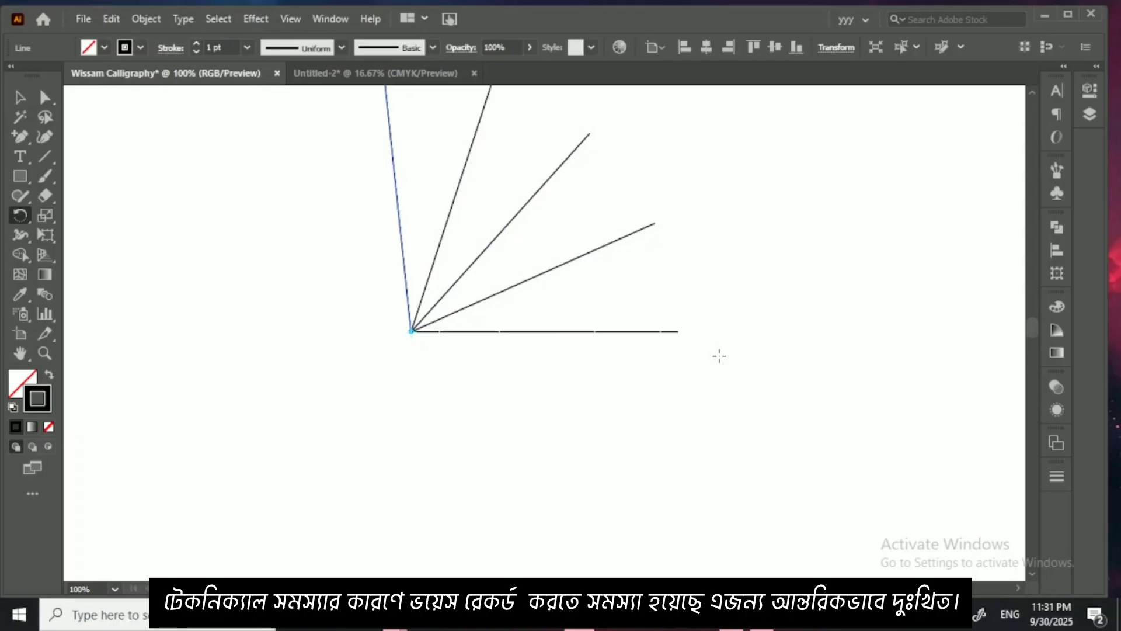
# Step: Select all five fanned lines, group them, and clear the selection
pyautogui.click(20, 99)
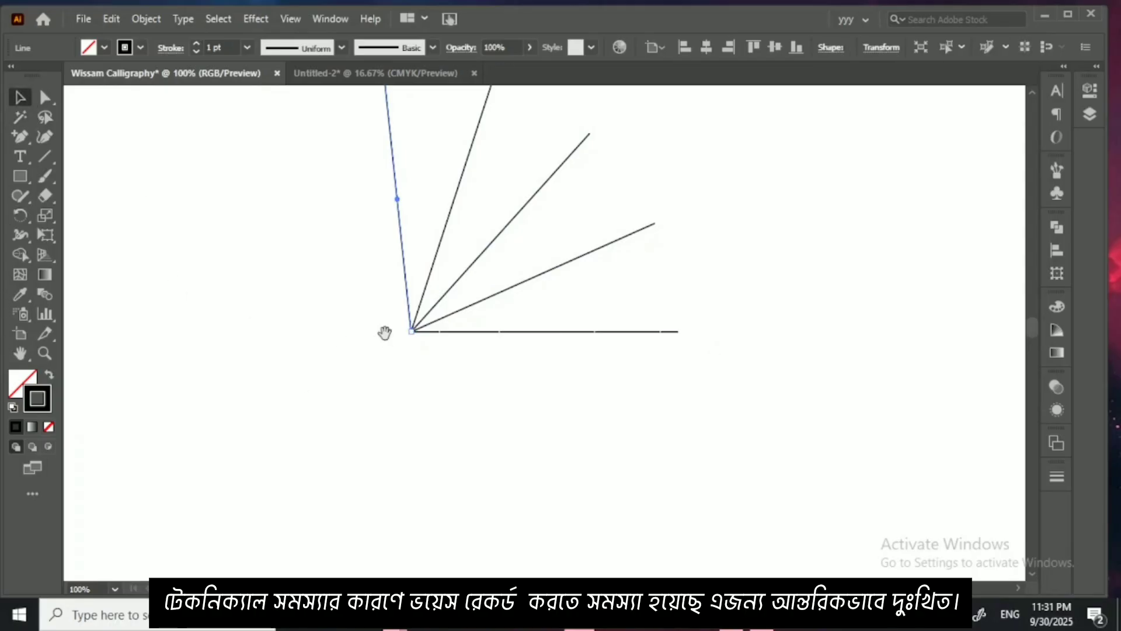
pyautogui.moveTo(383, 330); pyautogui.dragTo(353, 431)
pyautogui.moveTo(303, 305); pyautogui.dragTo(505, 472)
pyautogui.hotkey('ctrl', 'g')
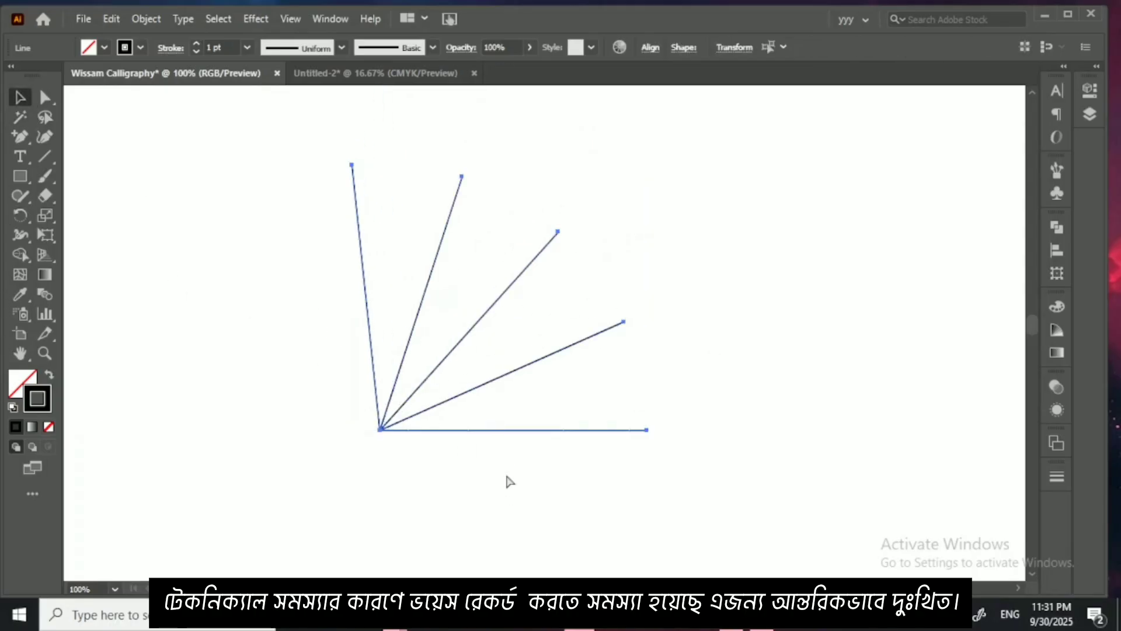
pyautogui.click(220, 369)
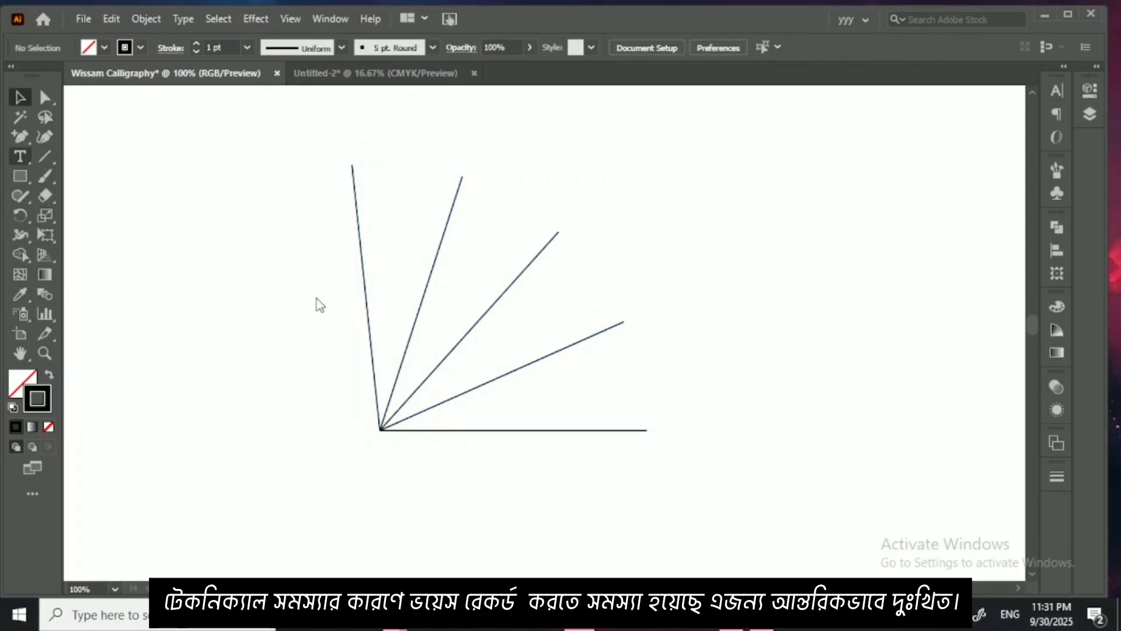
# Step: Add a text label reading 0 at the horizontal base line of the fan
pyautogui.hotkey('ctrl', '+')
pyautogui.hotkey('ctrl', '+')
pyautogui.hotkey('ctrl', '+')
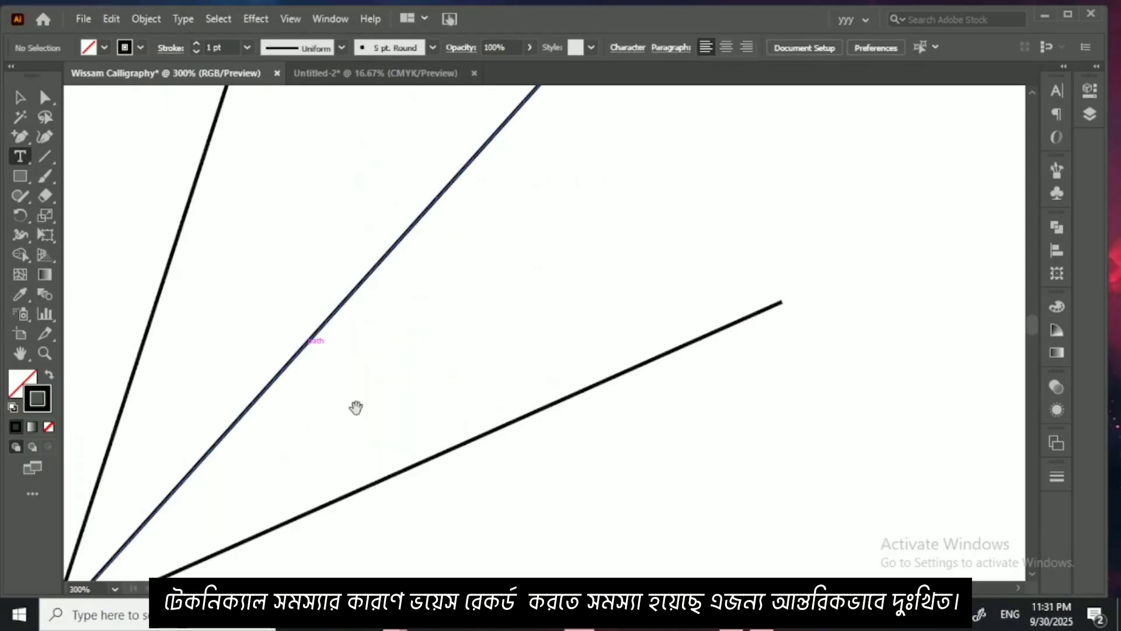
pyautogui.moveTo(358, 405); pyautogui.dragTo(463, 272)
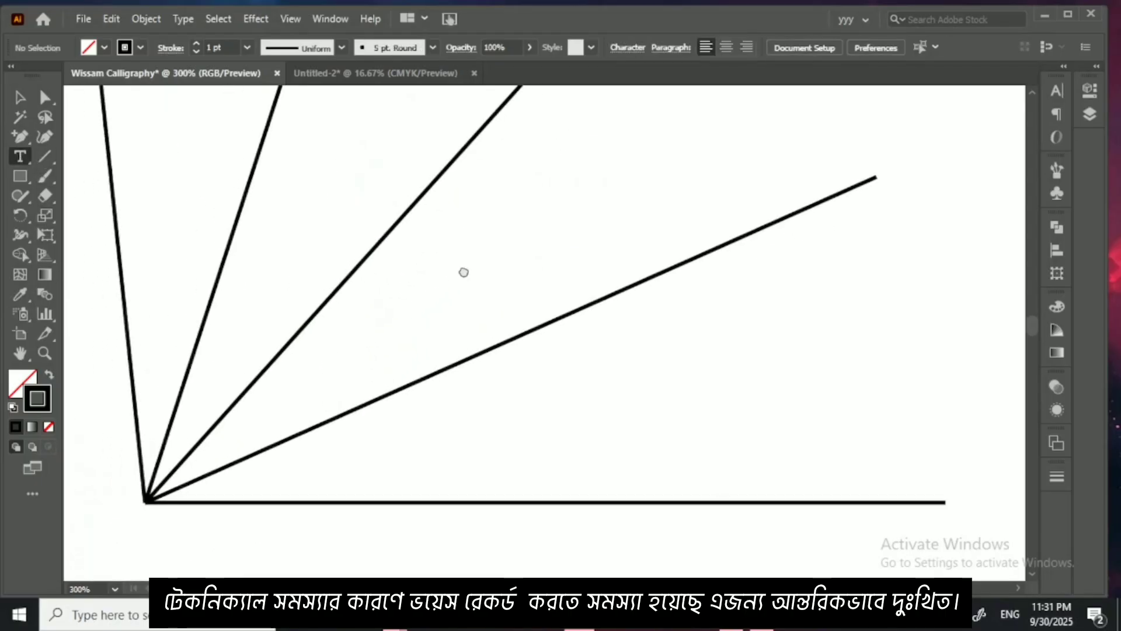
pyautogui.click(445, 430)
pyautogui.write('θ')
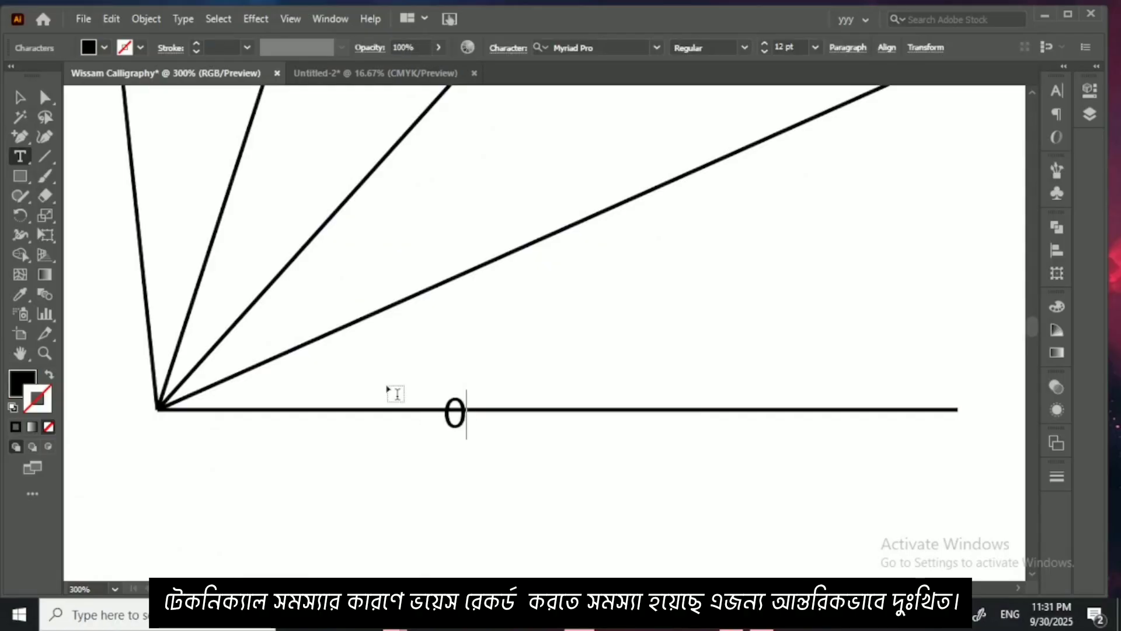
pyautogui.click(25, 102)
# Step: Duplicate the 0 label just below the second line of the fan and change the copy's text to 25
pyautogui.moveTo(448, 428); pyautogui.dragTo(447, 319)
pyautogui.doubleClick(447, 318)
pyautogui.write('2')
pyautogui.press('Escape')
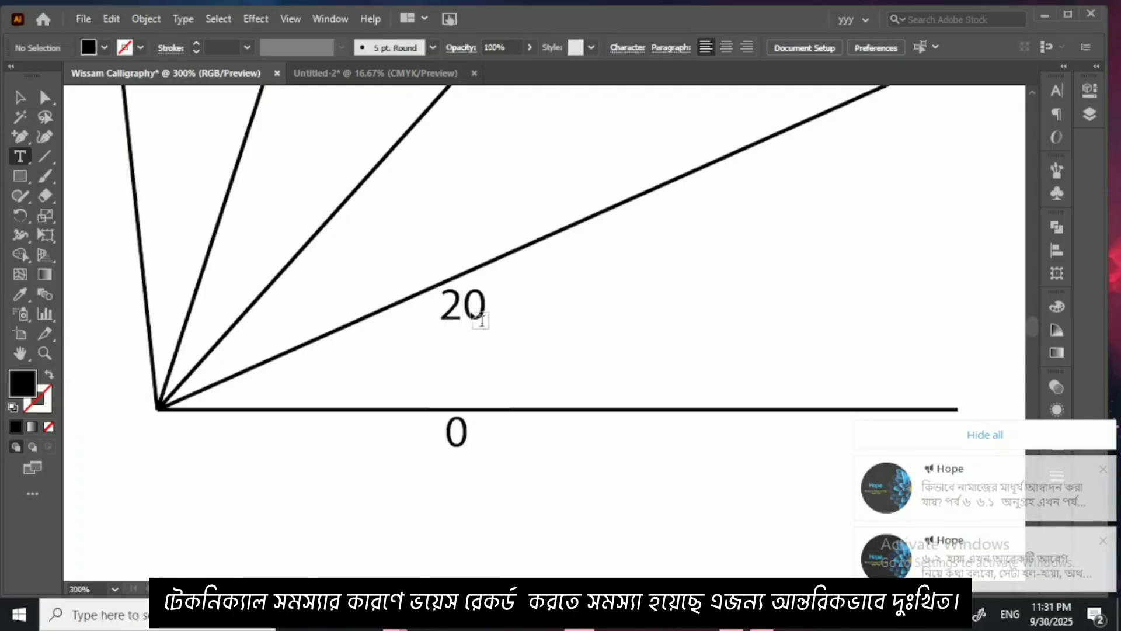
pyautogui.click(461, 317)
pyautogui.press('Escape')
pyautogui.press('Delete')
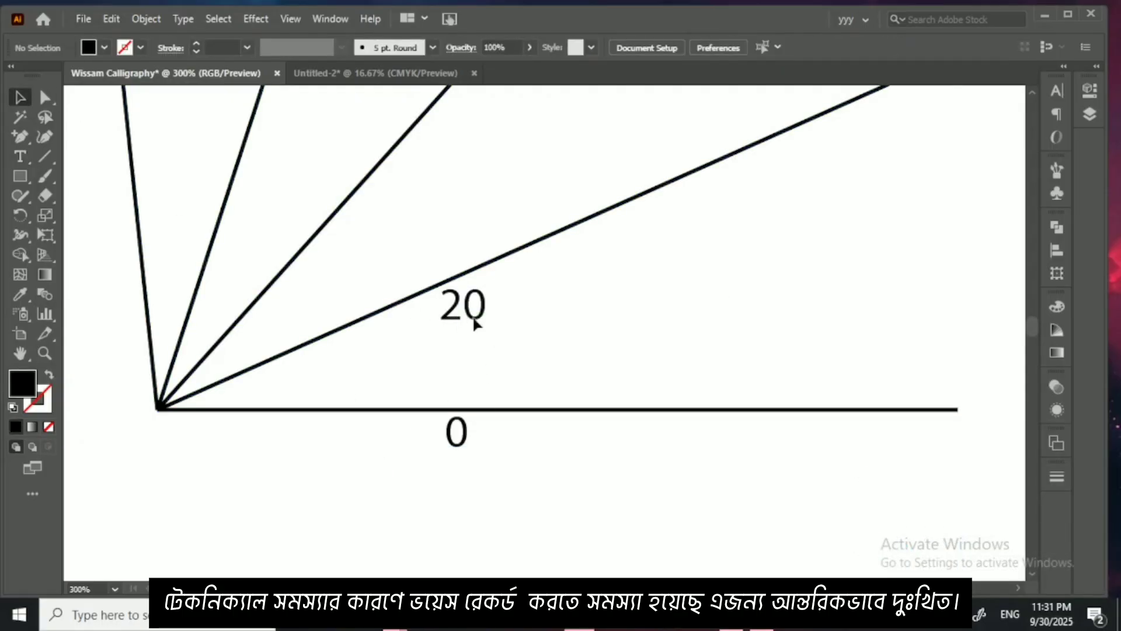
pyautogui.hotkey('shift', 'x')
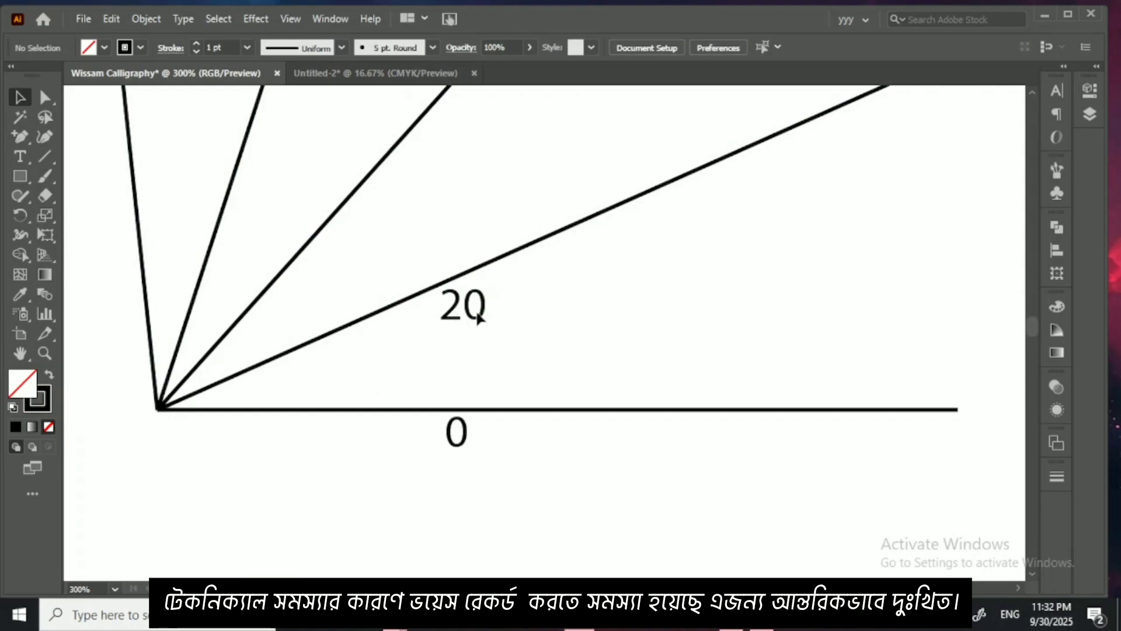
pyautogui.click(467, 318)
pyautogui.doubleClick(467, 317)
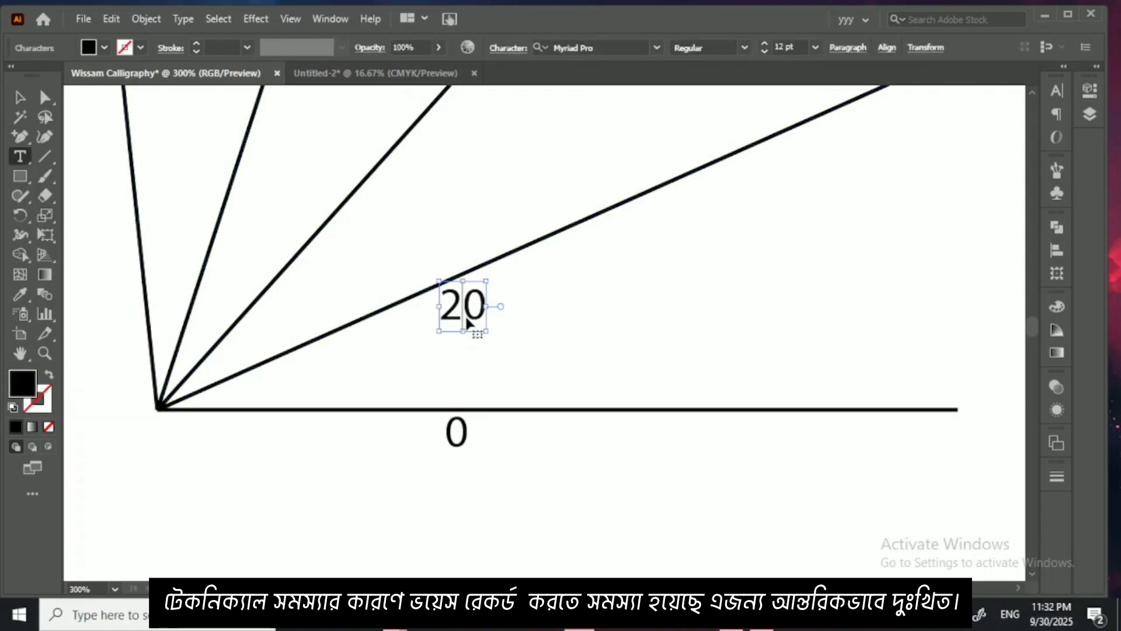
pyautogui.hotkey('ctrl', 'a')
pyautogui.write('25')
pyautogui.press('Escape')
# Step: Duplicate the angle label beside the three remaining lines and change the copies to 50, 75 and 90
pyautogui.moveTo(474, 304); pyautogui.dragTo(295, 195)
pyautogui.doubleClick(379, 210)
pyautogui.write('50')
pyautogui.press('Escape')
pyautogui.doubleClick(318, 206)
pyautogui.write('75')
pyautogui.press('Escape')
pyautogui.moveTo(261, 234); pyautogui.dragTo(340, 289)
pyautogui.moveTo(389, 277); pyautogui.dragTo(256, 252)
pyautogui.doubleClick(267, 252)
pyautogui.hotkey('ctrl', 'a')
pyautogui.write('90')
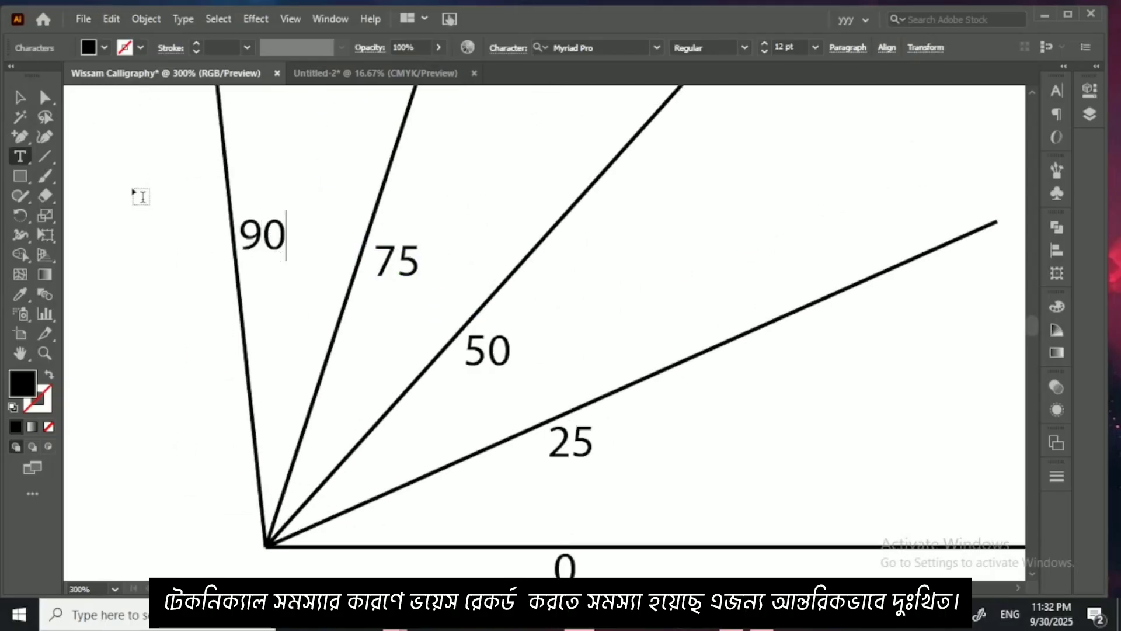
# Step: Select all the fanned lines together with their five angle labels and group them
pyautogui.click(20, 97)
pyautogui.hotkey('ctrl', '-')
pyautogui.hotkey('ctrl', '-')
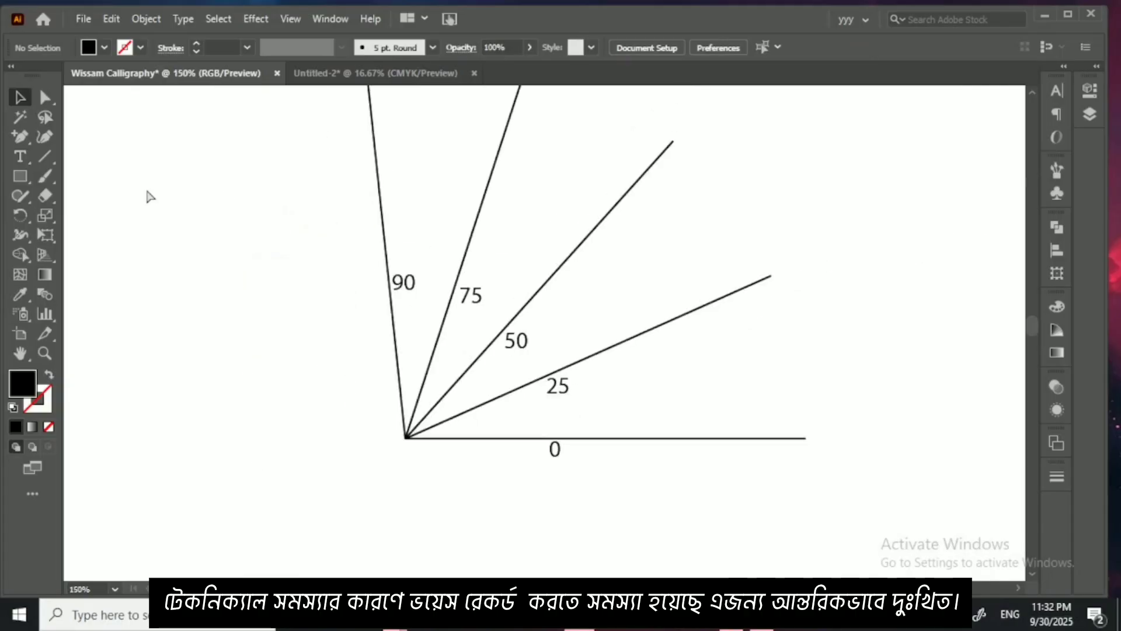
pyautogui.moveTo(346, 242); pyautogui.dragTo(630, 496)
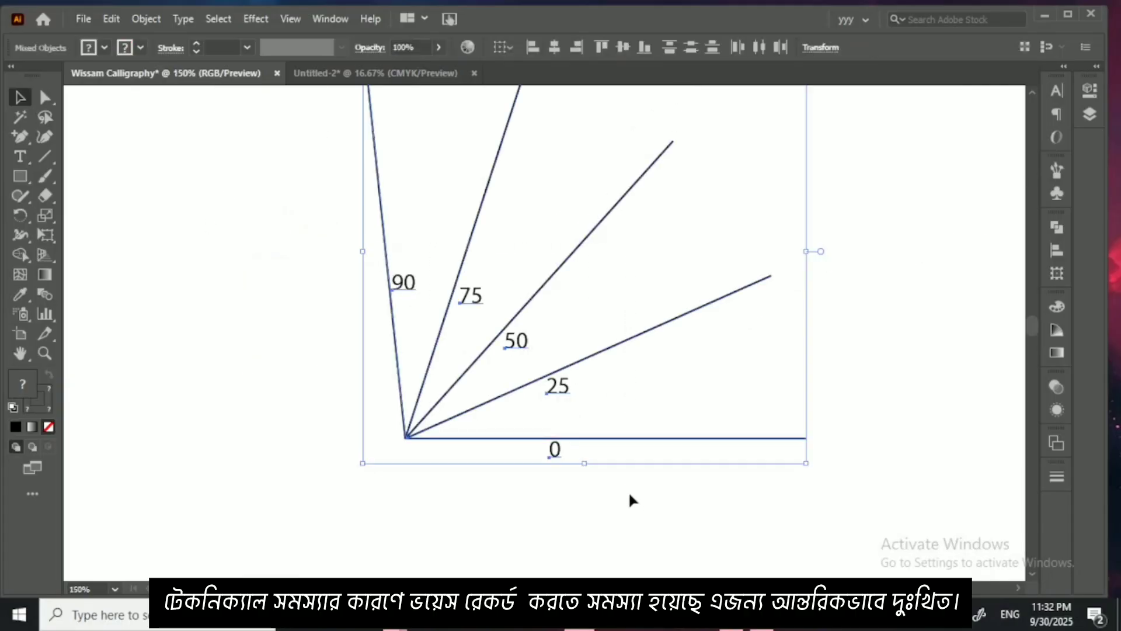
pyautogui.hotkey('ctrl', 'g')
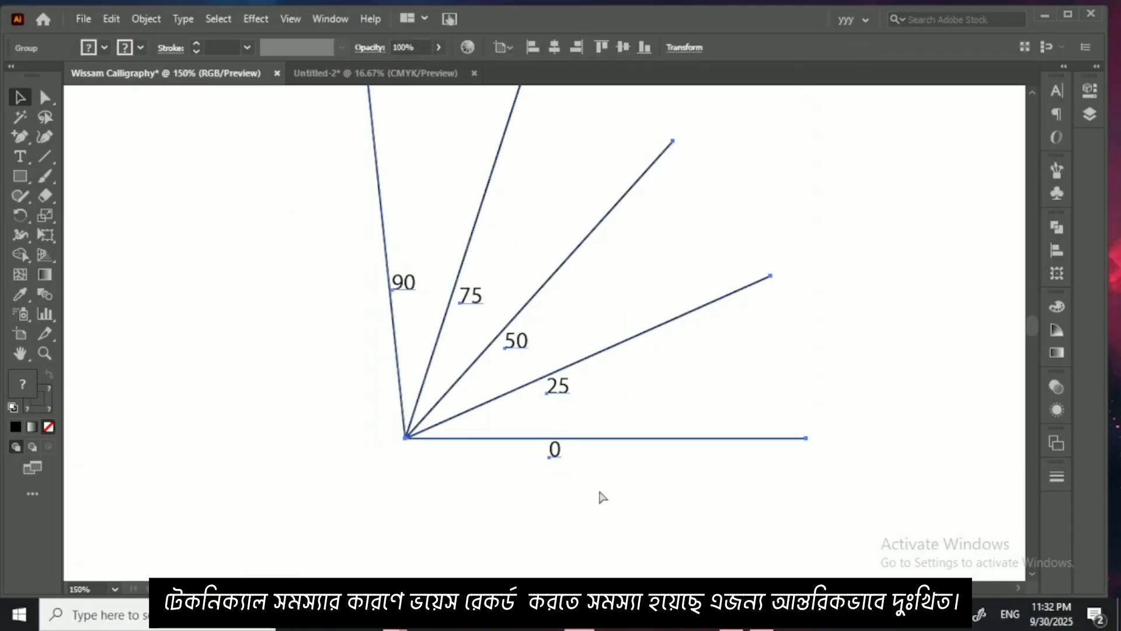
# Step: Move the grouped angle guide farther to the right of the letterform sheet and deselect it
pyautogui.hotkey('ctrl', '-')
pyautogui.hotkey('ctrl', '-')
pyautogui.scroll(-3, 513, 380)
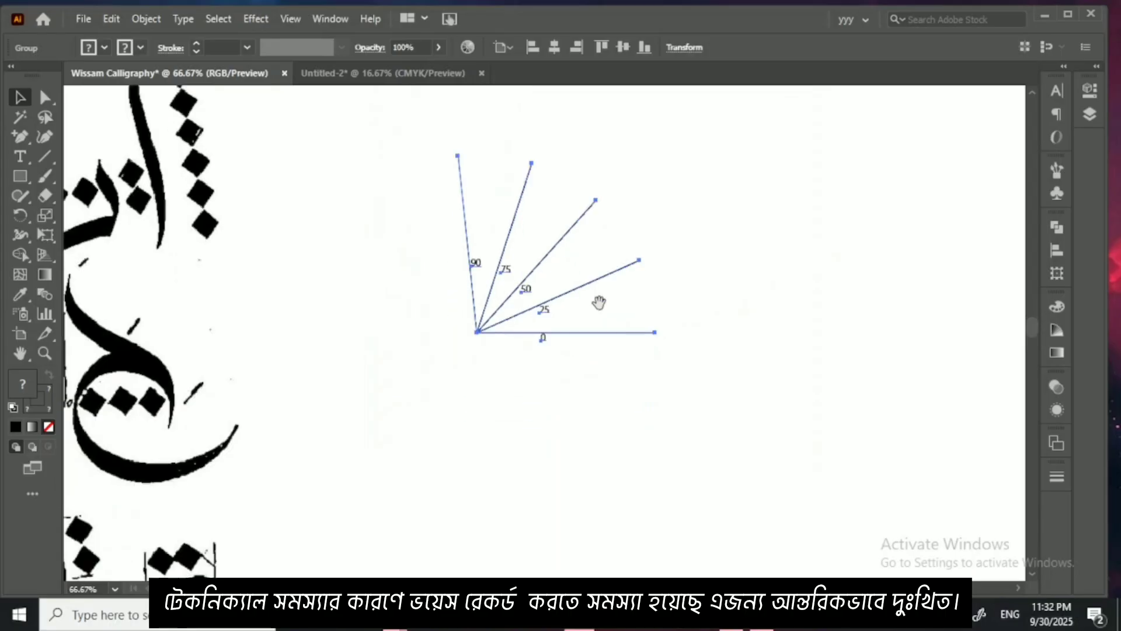
pyautogui.click(591, 295)
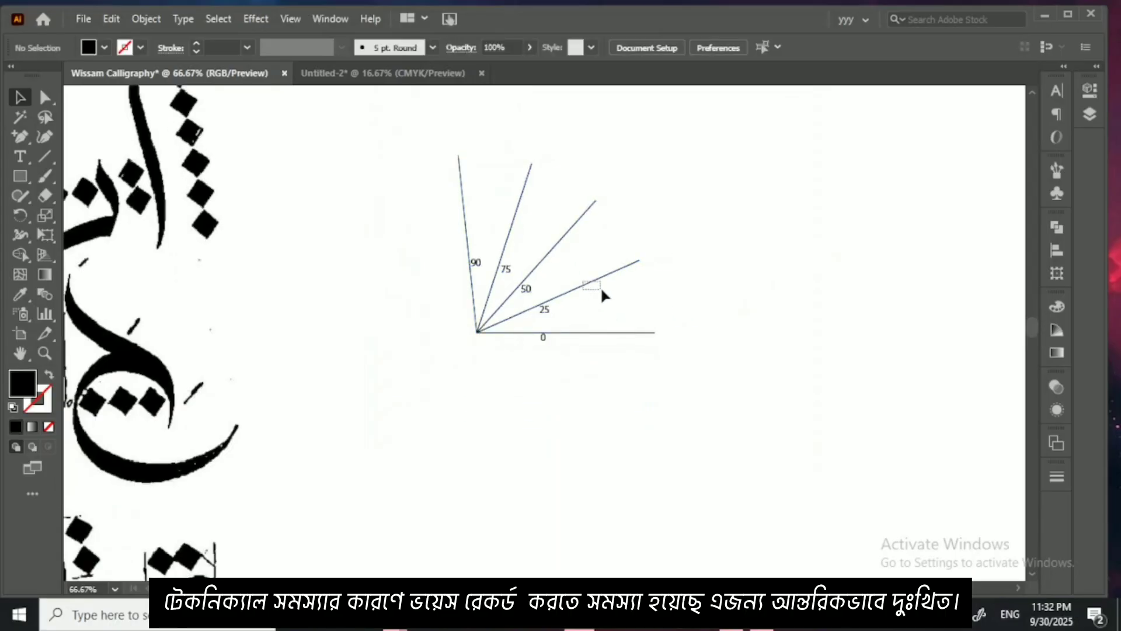
pyautogui.moveTo(602, 289)
pyautogui.mouseDown()
pyautogui.moveTo(584, 280)
pyautogui.moveTo(665, 289)
pyautogui.mouseUp()
pyautogui.click(582, 281)
pyautogui.hotkey('ctrl', 'shift', 'a')
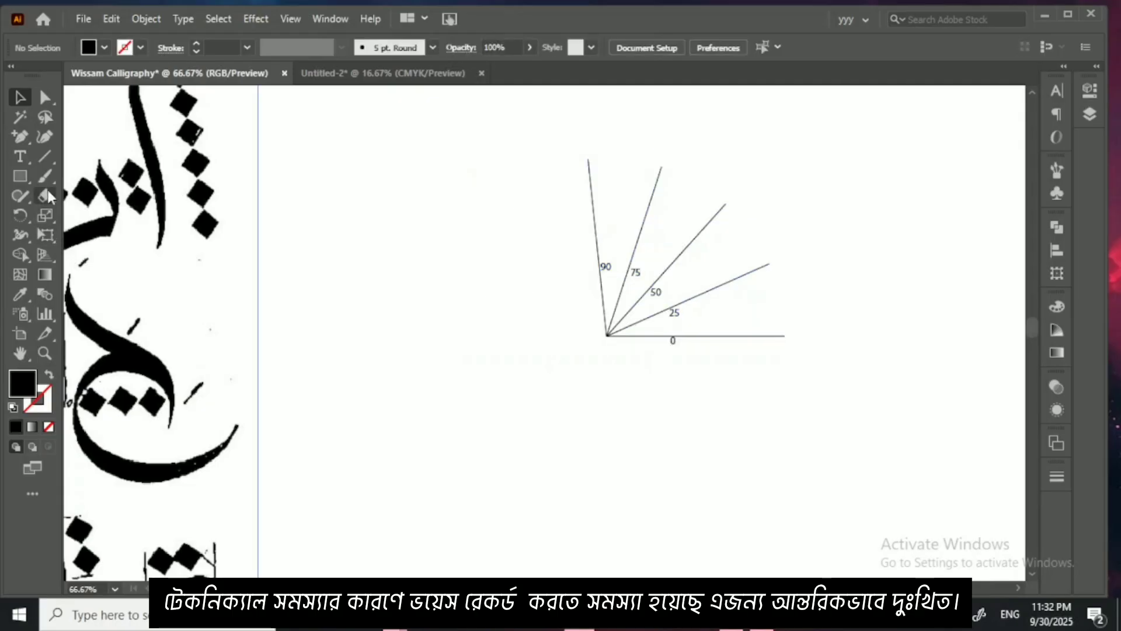
# Step: With the Paintbrush tool active, show the brush library of the document and start a new brush of the Calligraphic Brush type
pyautogui.click(44, 176)
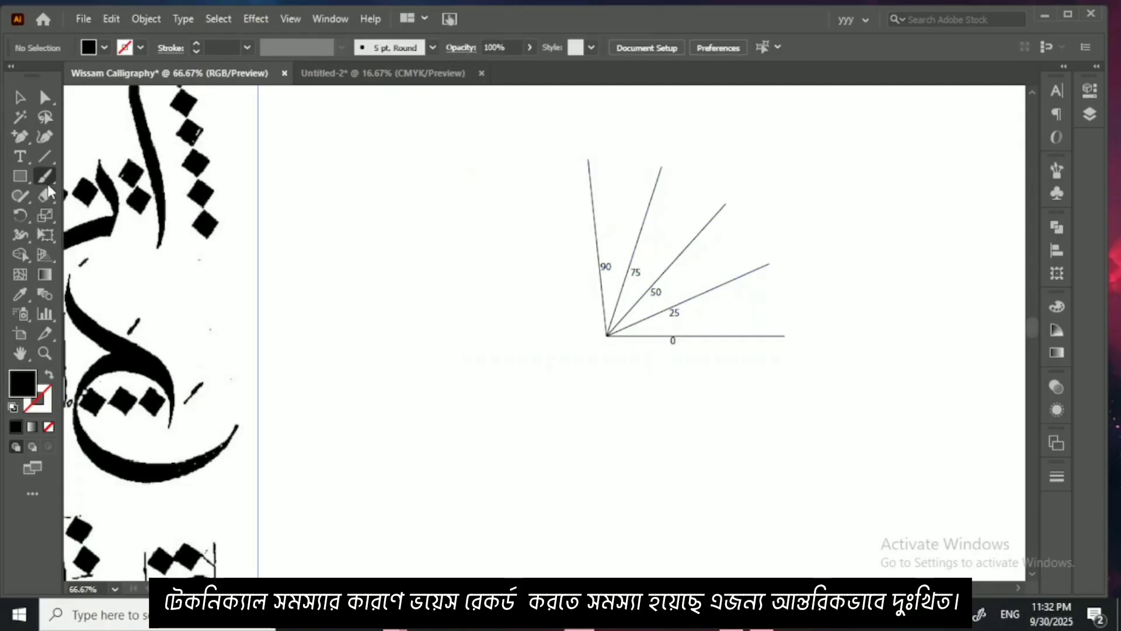
pyautogui.click(433, 48)
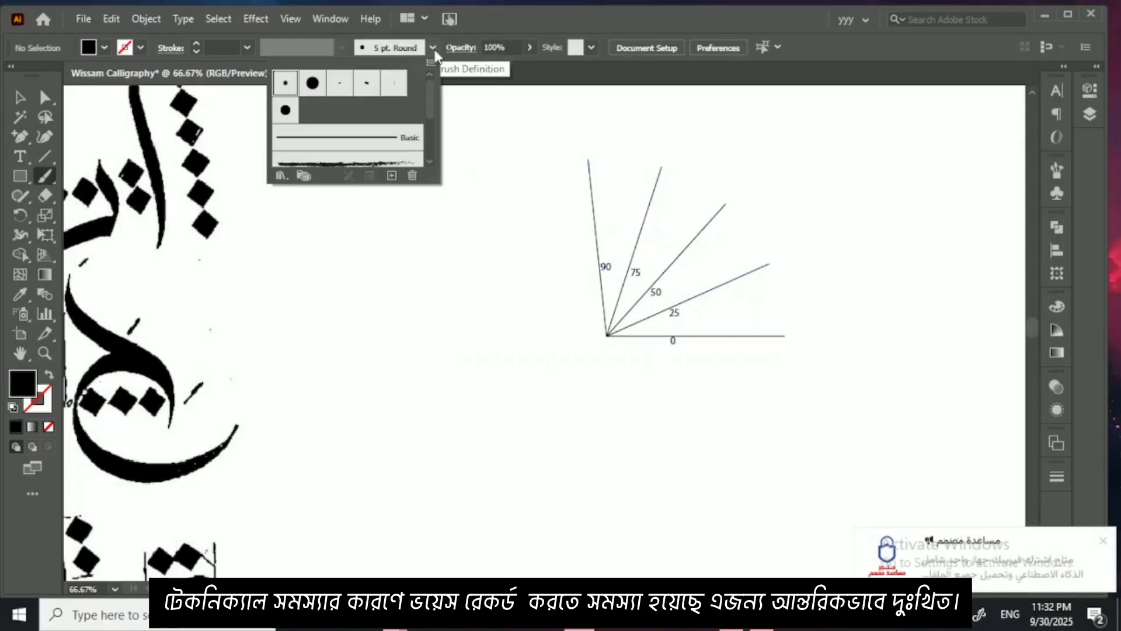
pyautogui.click(433, 48)
pyautogui.click(330, 18)
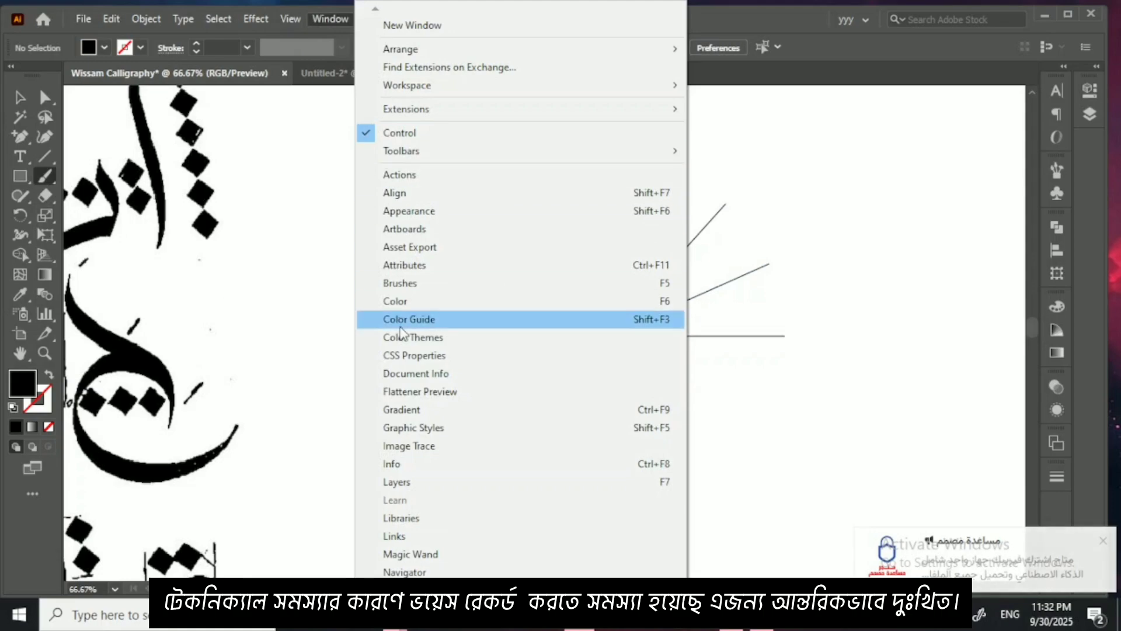
pyautogui.click(431, 285)
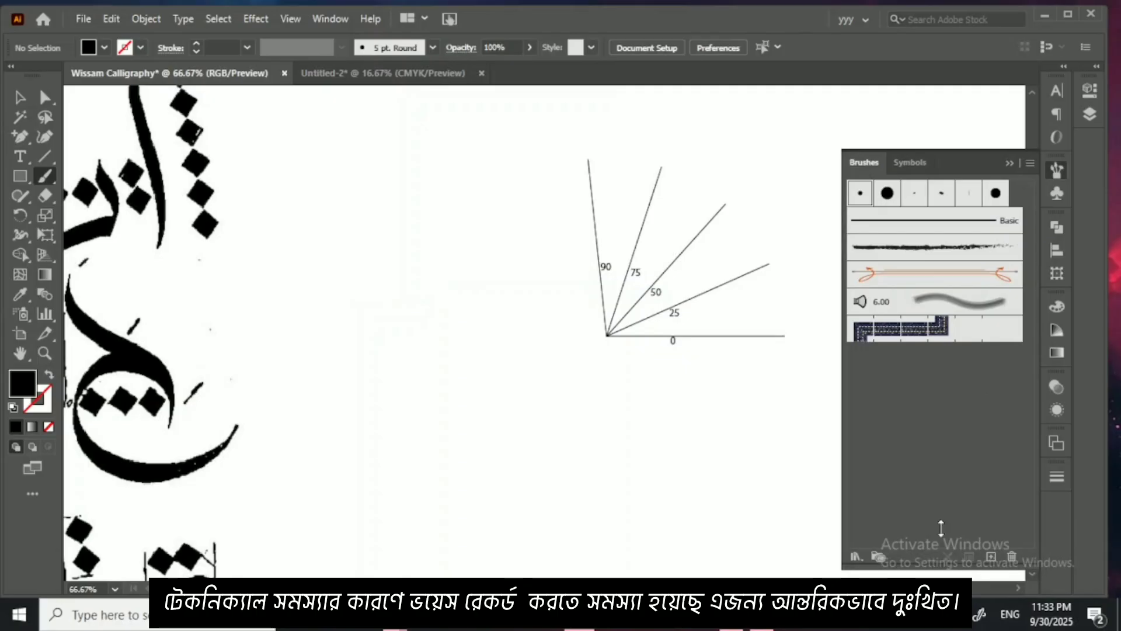
pyautogui.moveTo(939, 570); pyautogui.dragTo(946, 437)
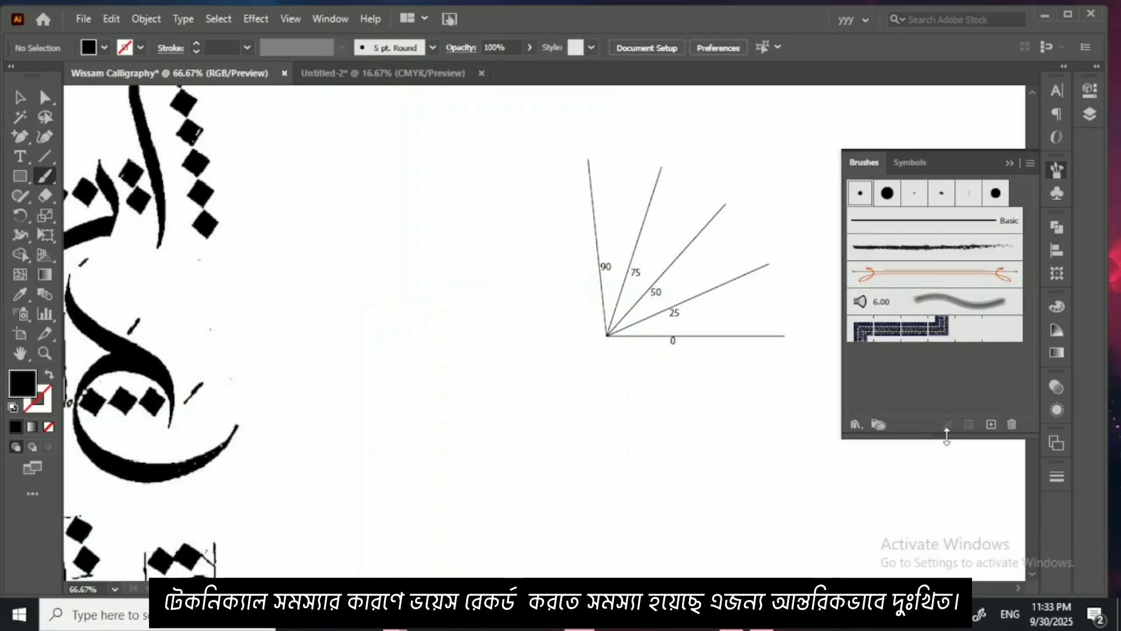
pyautogui.click(995, 426)
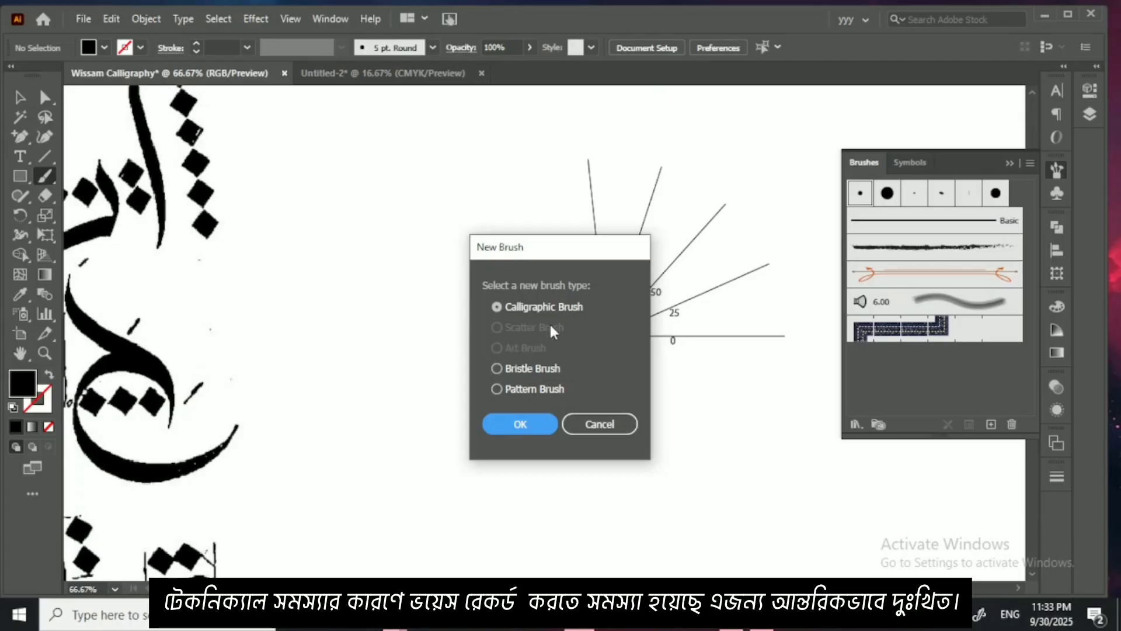
pyautogui.click(522, 426)
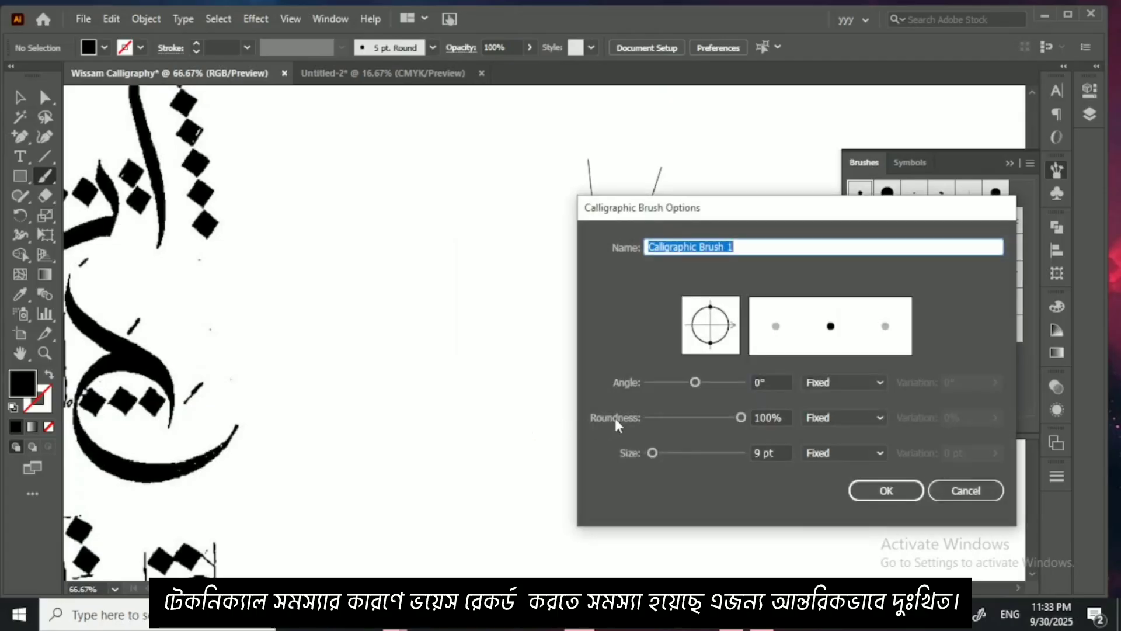
# Step: Move the brush options clear of the angle guide and name the new brush Wissam Brush
pyautogui.moveTo(793, 219); pyautogui.dragTo(319, 173)
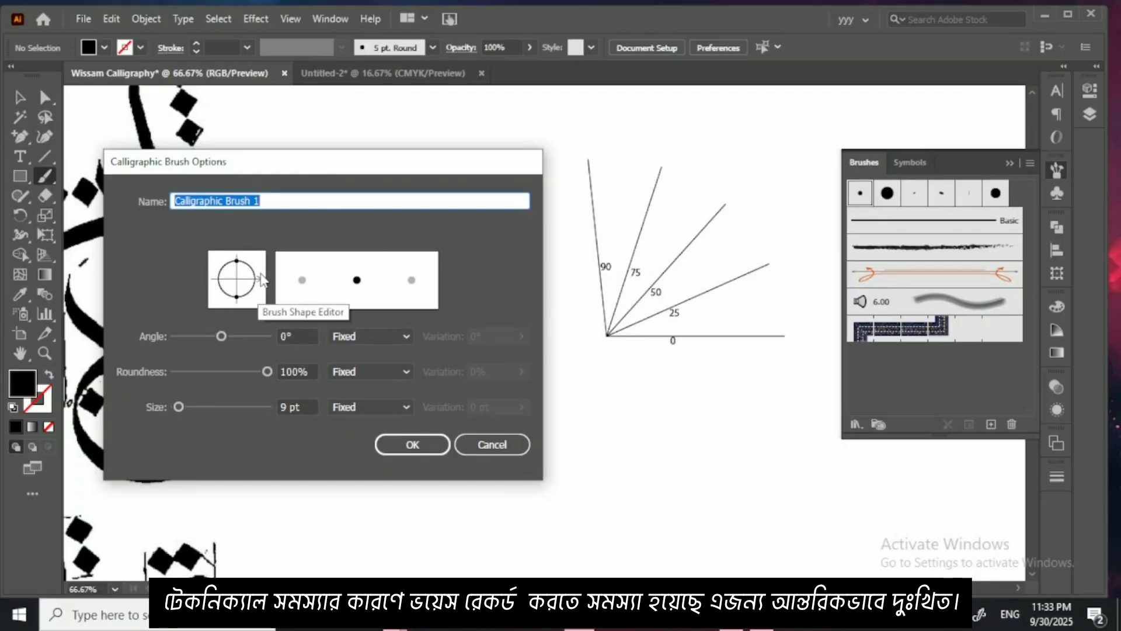
pyautogui.click(304, 199)
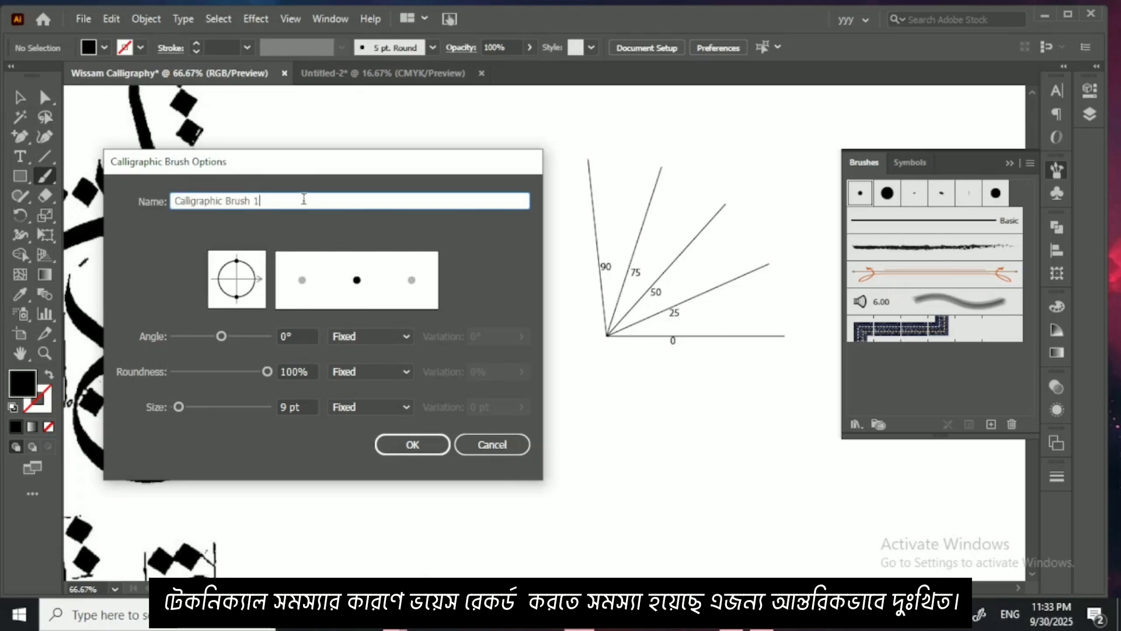
pyautogui.hotkey('ctrl', 'a')
pyautogui.press('BackSpace')
pyautogui.write('S')
pyautogui.press('BackSpace')
pyautogui.write('Wi')
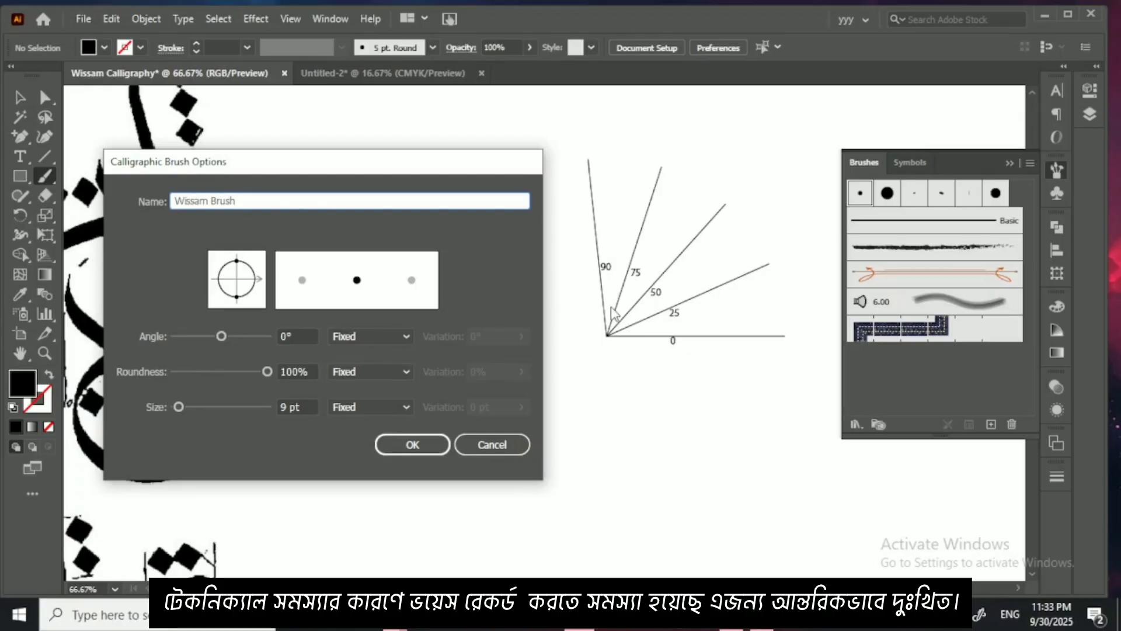
# Step: Set the brush's angle to 75°, roundness to 12% and size to 68 pt, and create it
pyautogui.moveTo(288, 337); pyautogui.dragTo(274, 337)
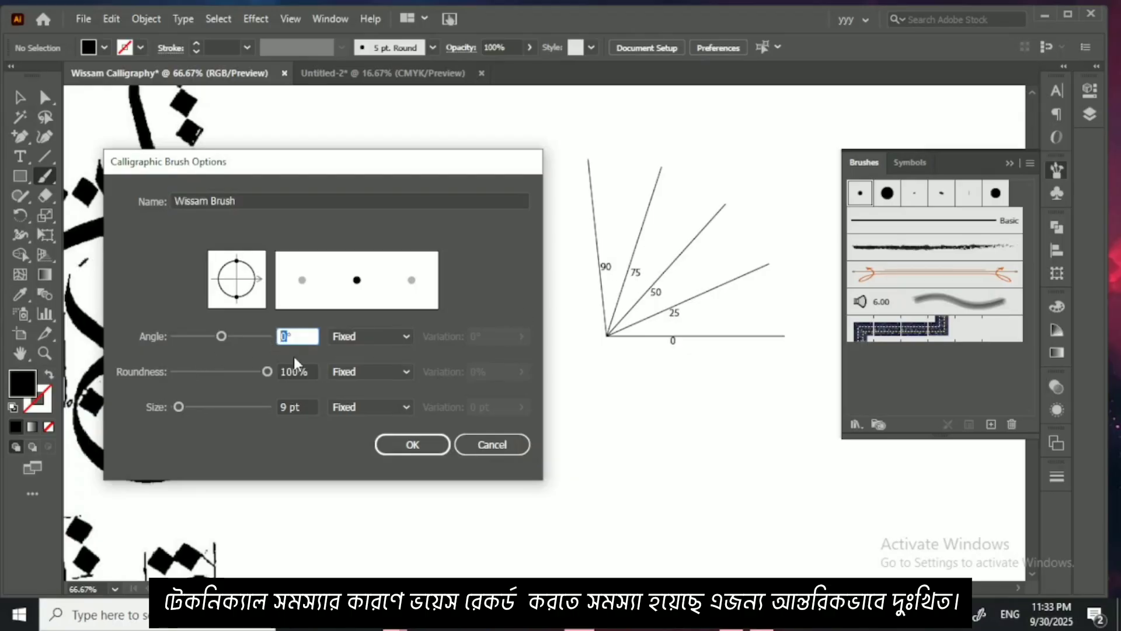
pyautogui.write('75')
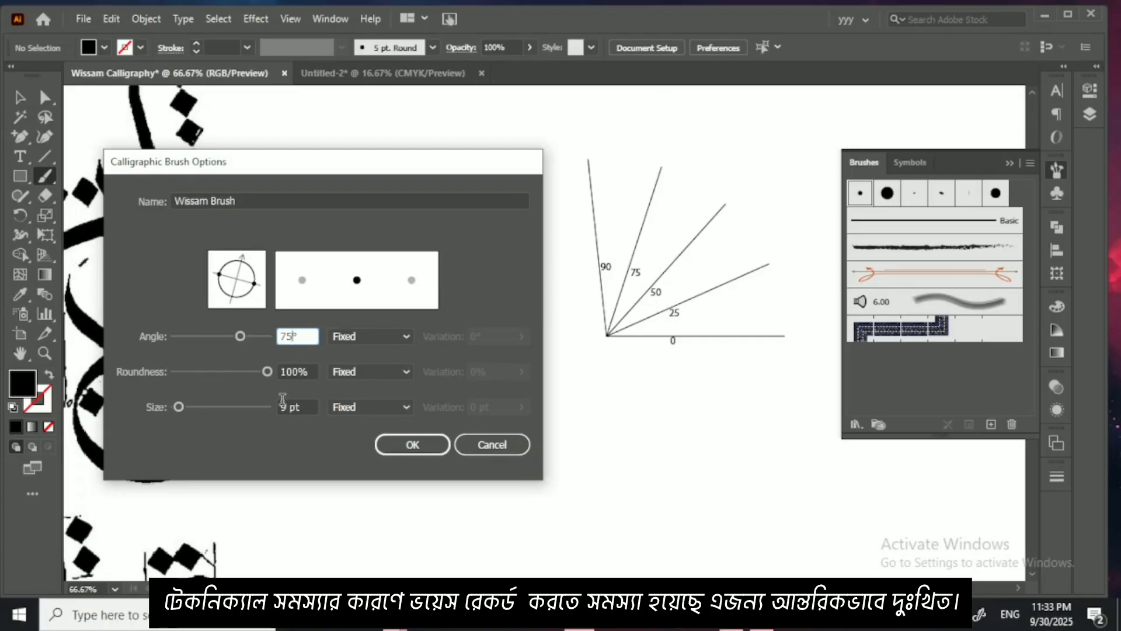
pyautogui.moveTo(214, 372); pyautogui.dragTo(185, 380)
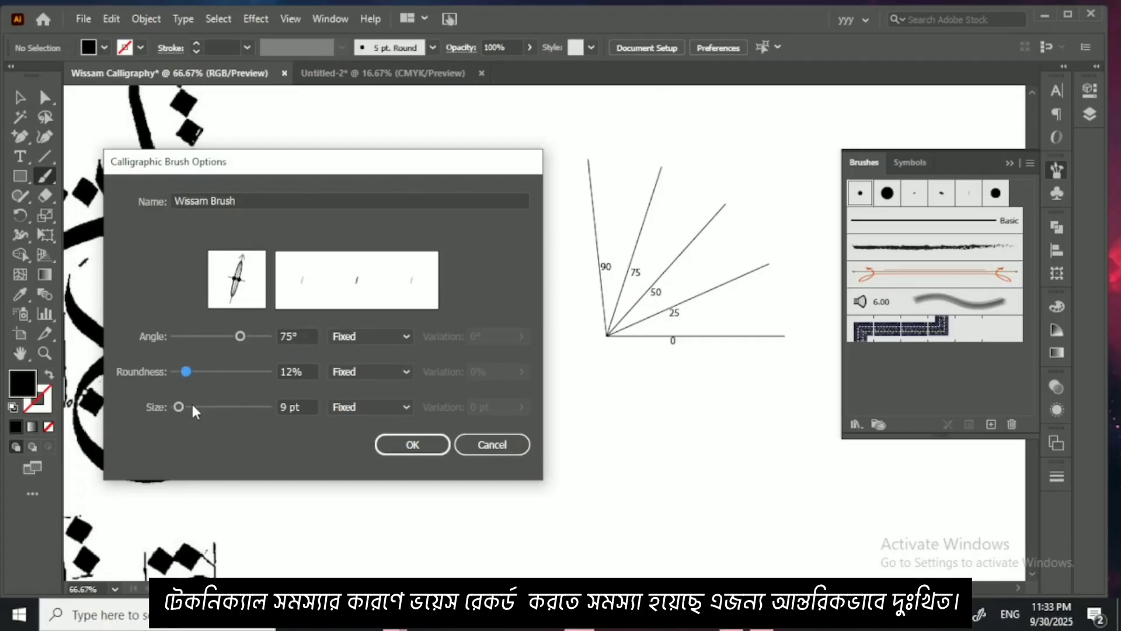
pyautogui.moveTo(180, 407)
pyautogui.mouseDown()
pyautogui.moveTo(213, 411)
pyautogui.moveTo(198, 411)
pyautogui.moveTo(206, 422)
pyautogui.mouseUp()
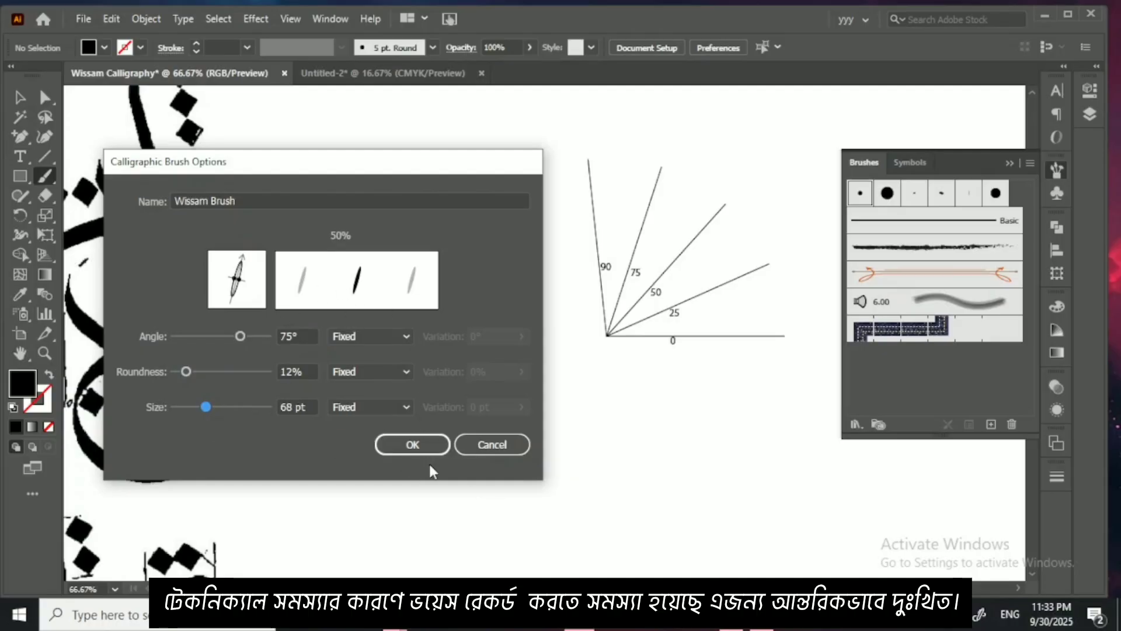
pyautogui.click(419, 443)
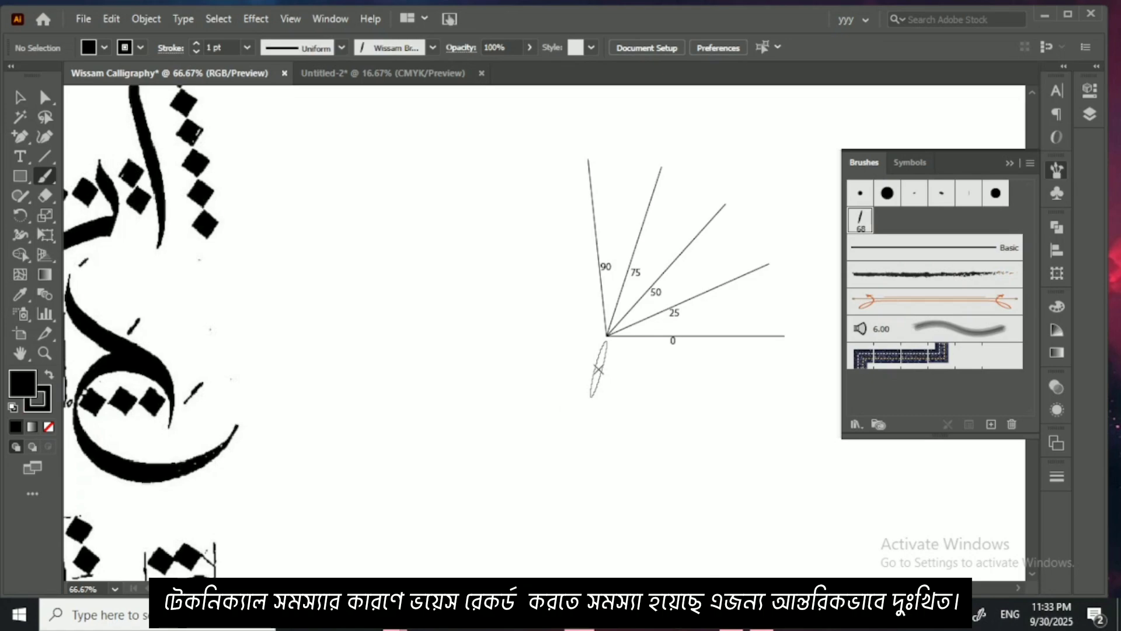
# Step: Stamp a single Wissam Brush dab just below the angle guide's origin, and try and undo a diagonal stroke beside it
pyautogui.click(599, 369)
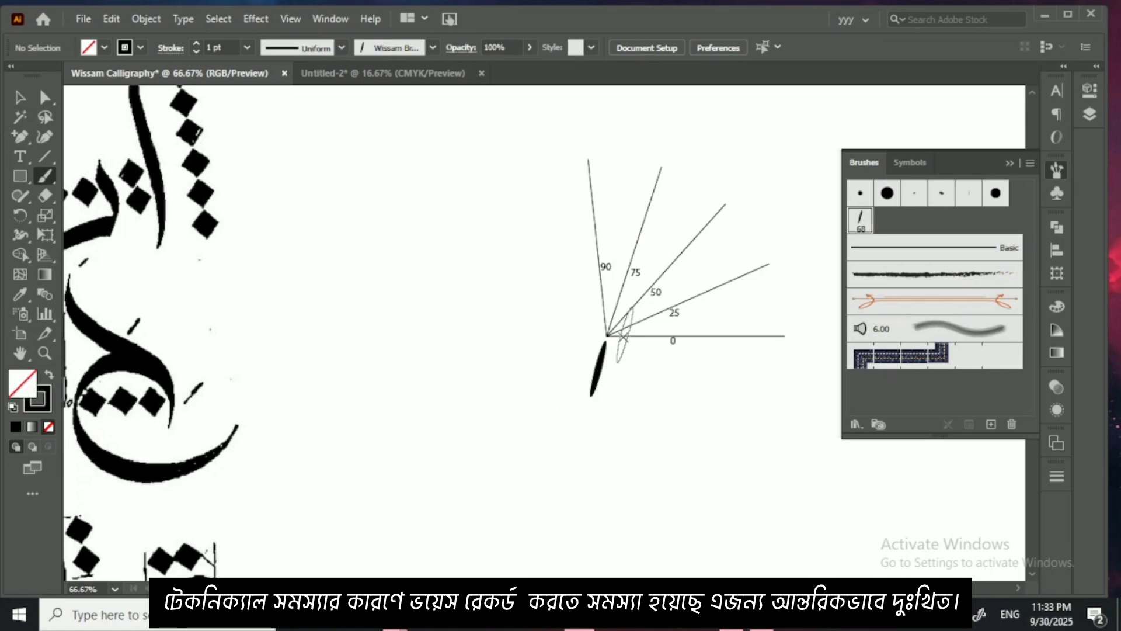
pyautogui.hotkey('ctrl', '+')
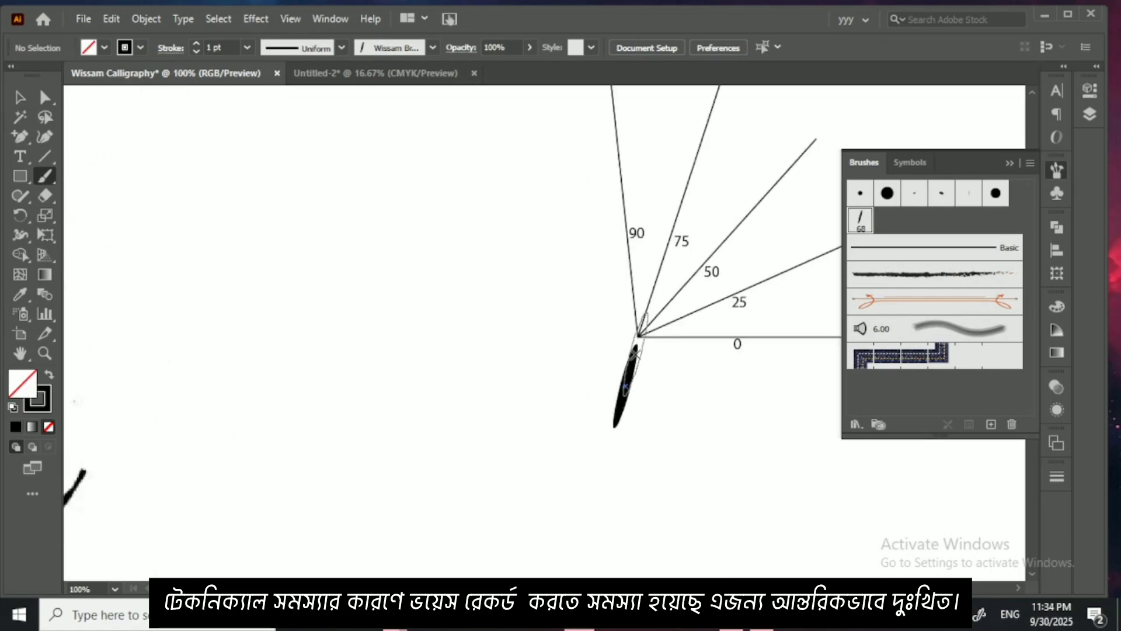
pyautogui.moveTo(638, 356); pyautogui.dragTo(541, 402)
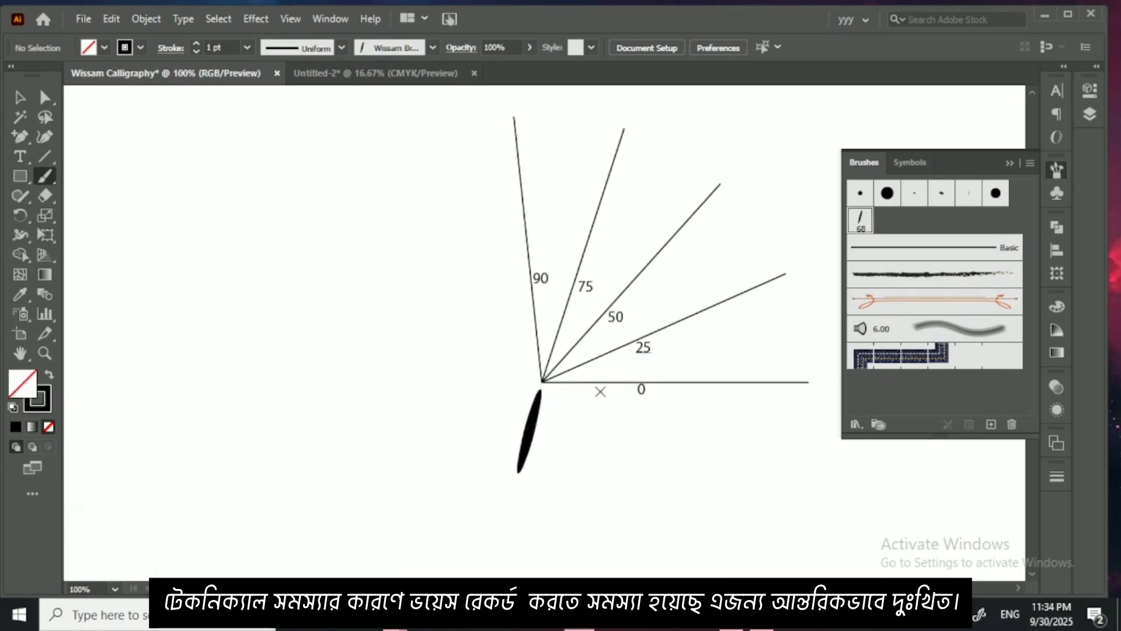
pyautogui.click(1008, 165)
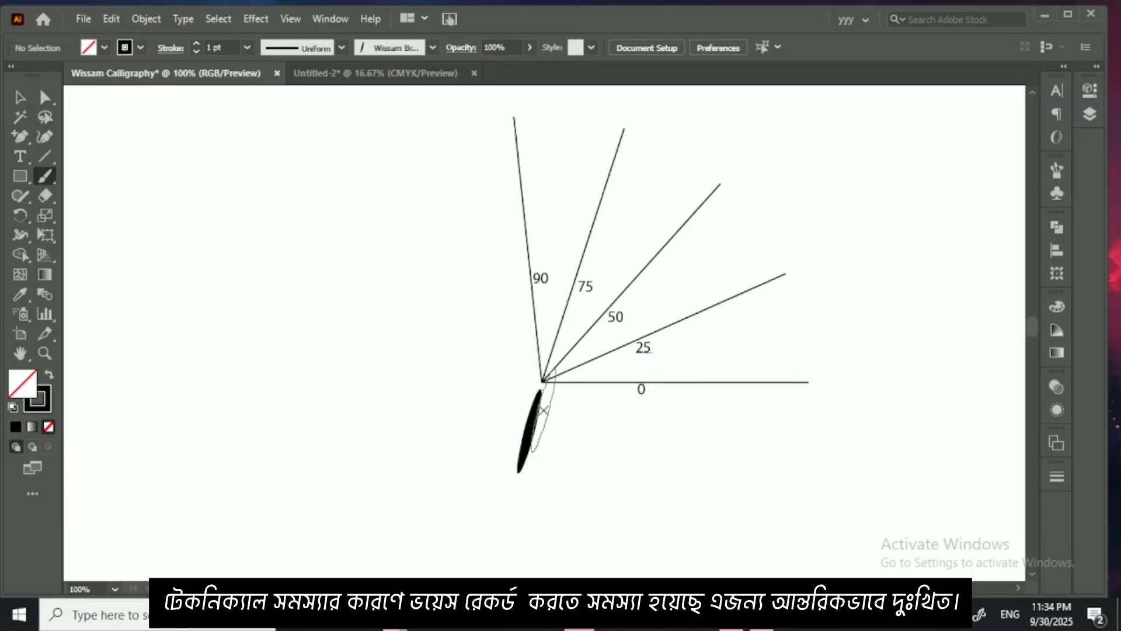
pyautogui.moveTo(543, 410)
pyautogui.mouseDown()
pyautogui.moveTo(568, 347)
pyautogui.moveTo(553, 311)
pyautogui.moveTo(590, 388)
pyautogui.moveTo(660, 482)
pyautogui.mouseUp()
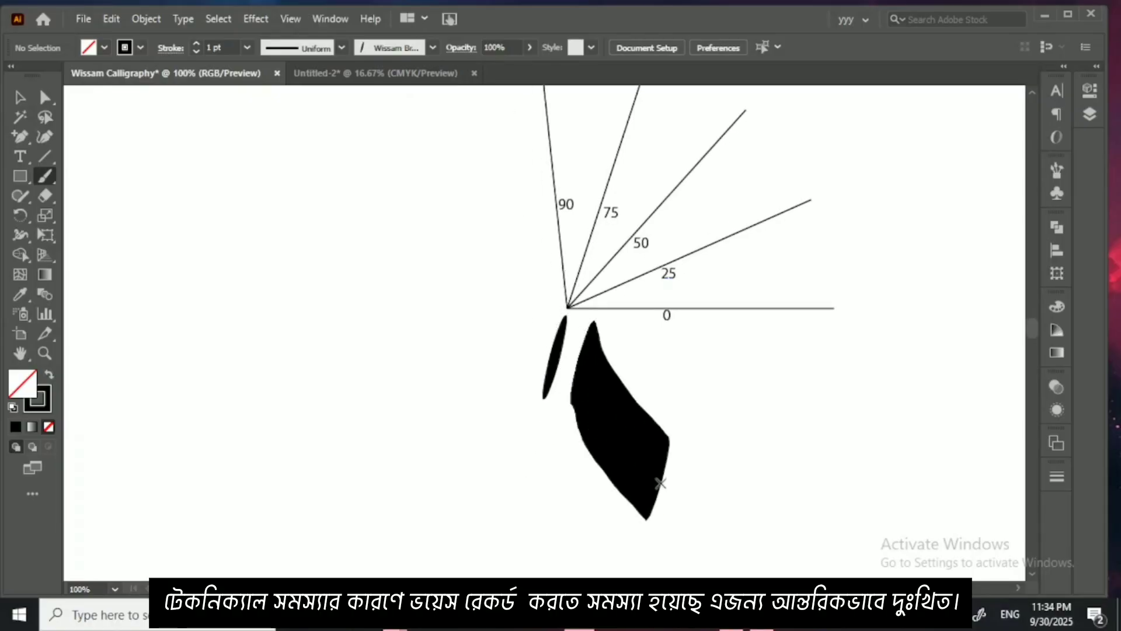
pyautogui.hotkey('ctrl', 'z')
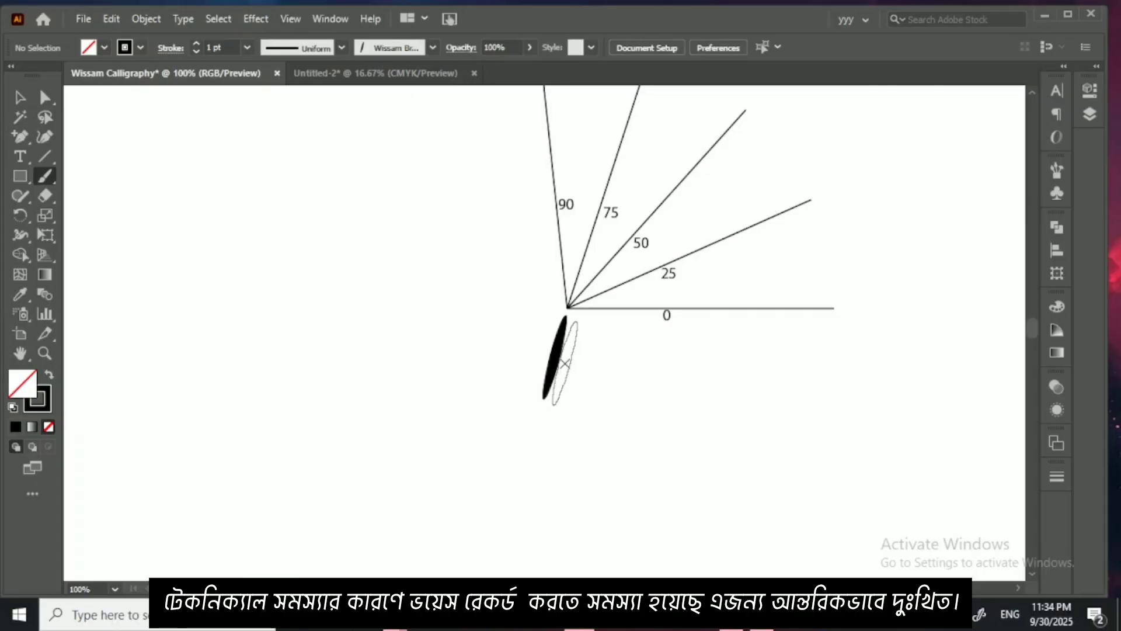
# Step: Move the letterform sheet across to the artboard's right edge, clear of the angle guide
pyautogui.hotkey('ctrl', '-')
pyautogui.hotkey('ctrl', '-')
pyautogui.hotkey('ctrl', '-')
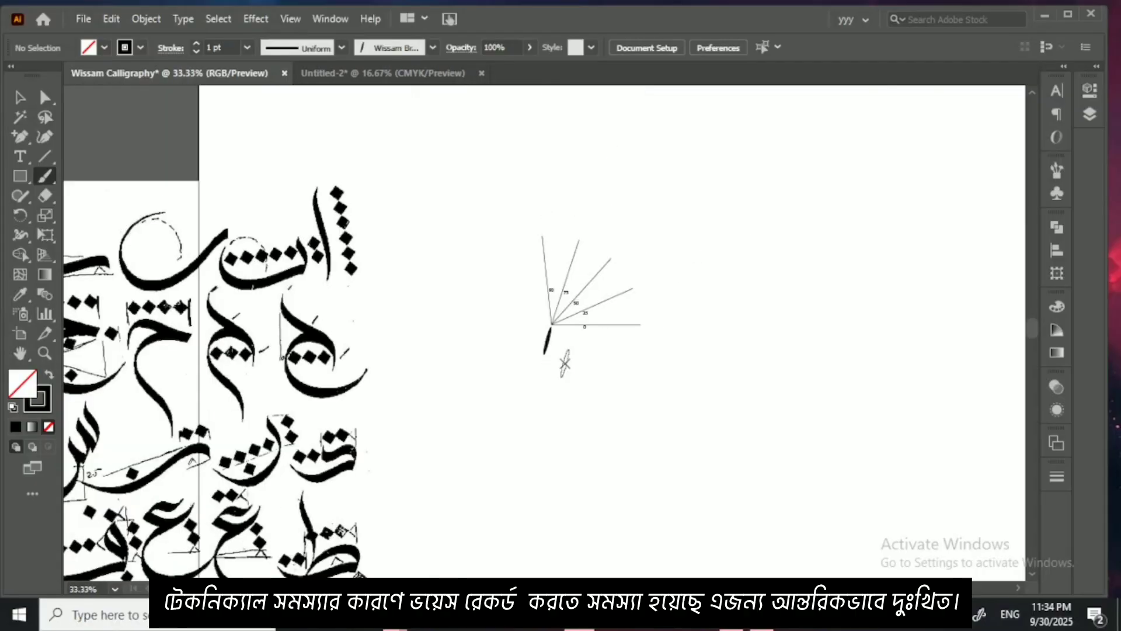
pyautogui.moveTo(583, 363); pyautogui.dragTo(556, 364)
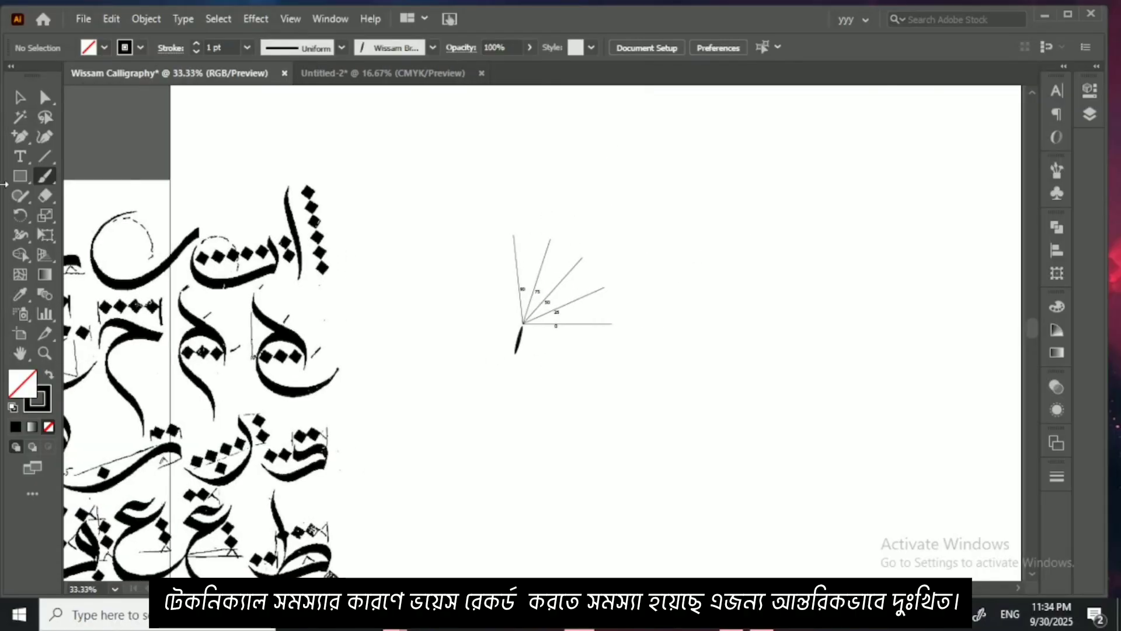
pyautogui.click(17, 100)
pyautogui.moveTo(173, 291); pyautogui.dragTo(640, 311)
pyautogui.hotkey('ctrl', '-')
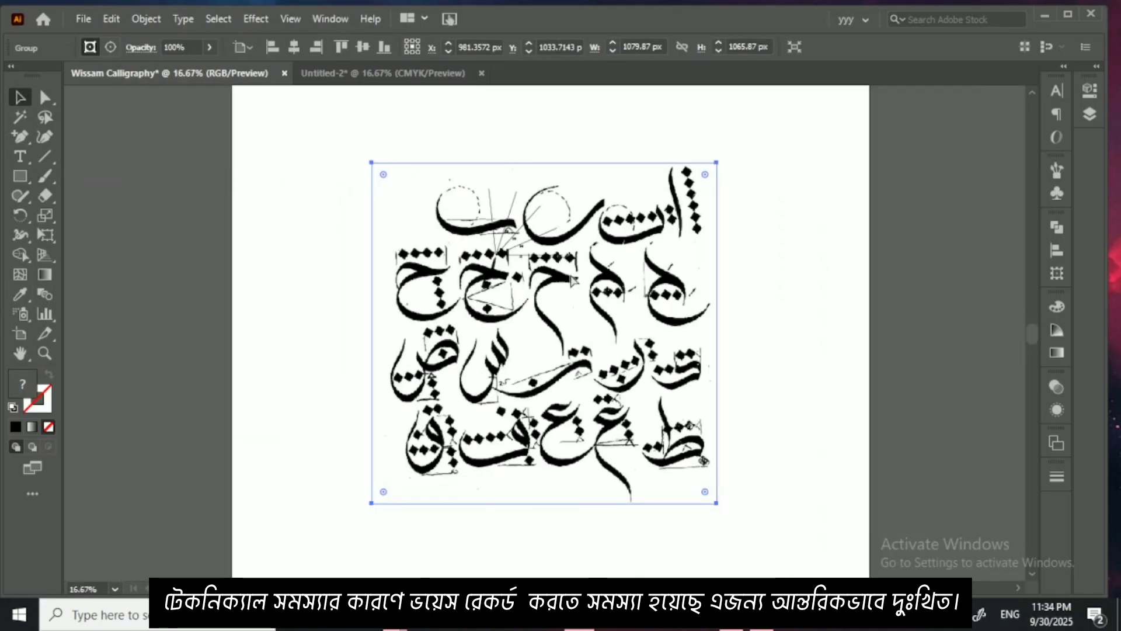
pyautogui.moveTo(572, 278); pyautogui.dragTo(788, 271)
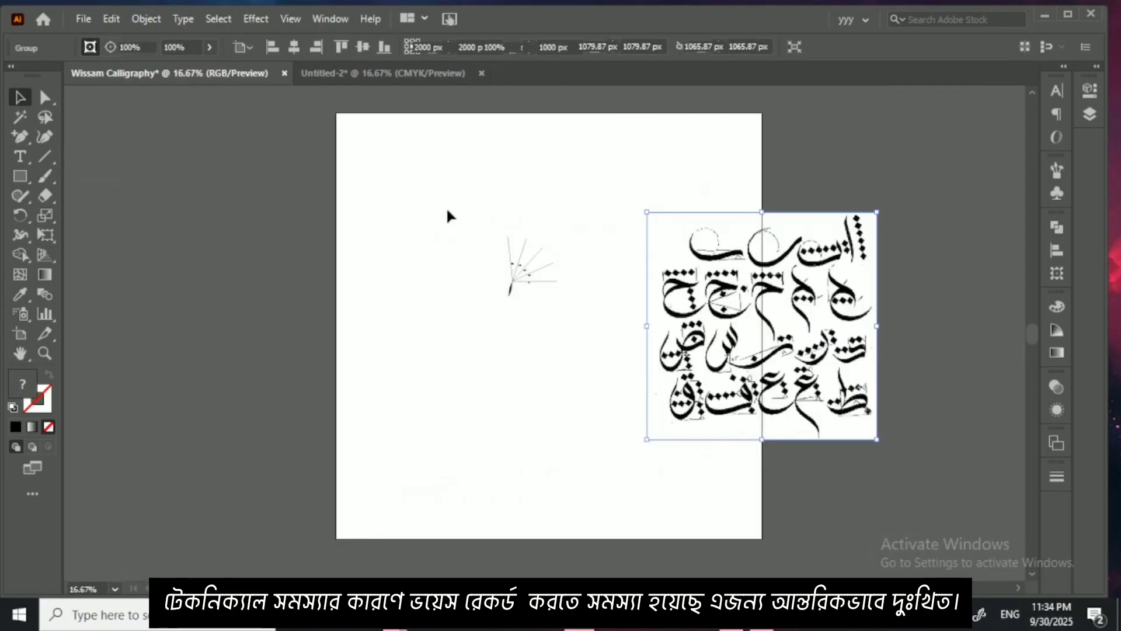
# Step: Select the angle guide together with the brush dab and move them off the artboard to its left
pyautogui.moveTo(465, 209); pyautogui.dragTo(581, 313)
pyautogui.moveTo(526, 276)
pyautogui.mouseDown()
pyautogui.moveTo(225, 270)
pyautogui.moveTo(451, 259)
pyautogui.mouseUp()
pyautogui.moveTo(454, 205); pyautogui.dragTo(556, 318)
pyautogui.moveTo(532, 263)
pyautogui.mouseDown()
pyautogui.moveTo(513, 250)
pyautogui.moveTo(362, 280)
pyautogui.moveTo(331, 309)
pyautogui.moveTo(152, 274)
pyautogui.mouseUp()
# Step: Move the letterform sheet back onto the middle of the artboard and deselect it
pyautogui.moveTo(727, 335); pyautogui.dragTo(288, 303)
pyautogui.moveTo(364, 309)
pyautogui.mouseDown()
pyautogui.moveTo(413, 330)
pyautogui.moveTo(604, 292)
pyautogui.mouseUp()
pyautogui.click(605, 284)
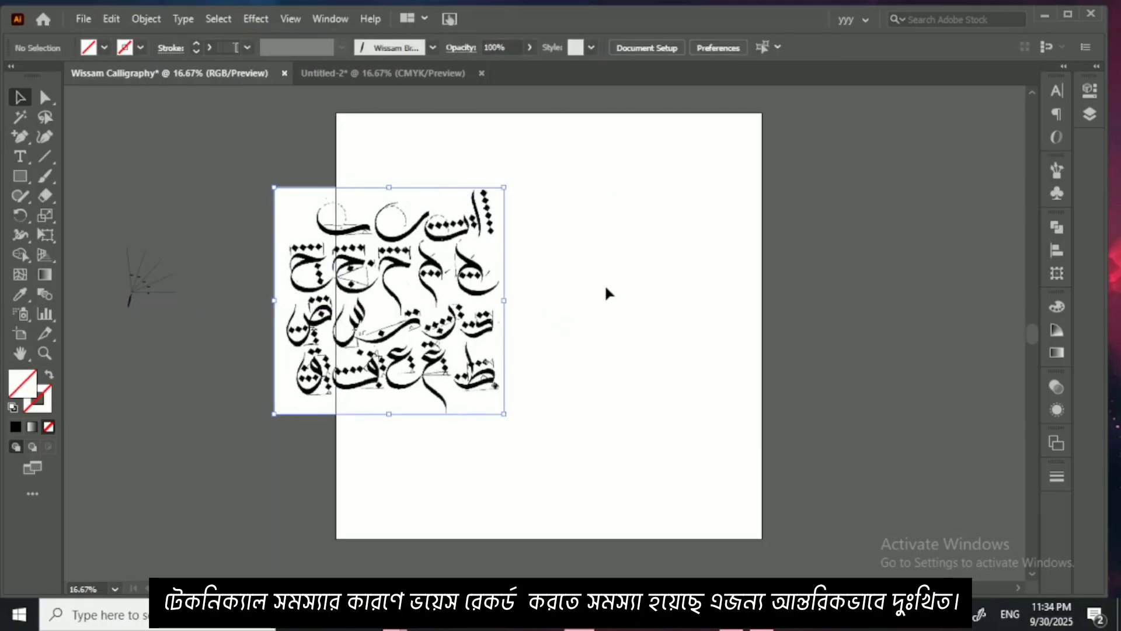
pyautogui.hotkey('ctrl', '=')
pyautogui.scroll(3, 608, 296)
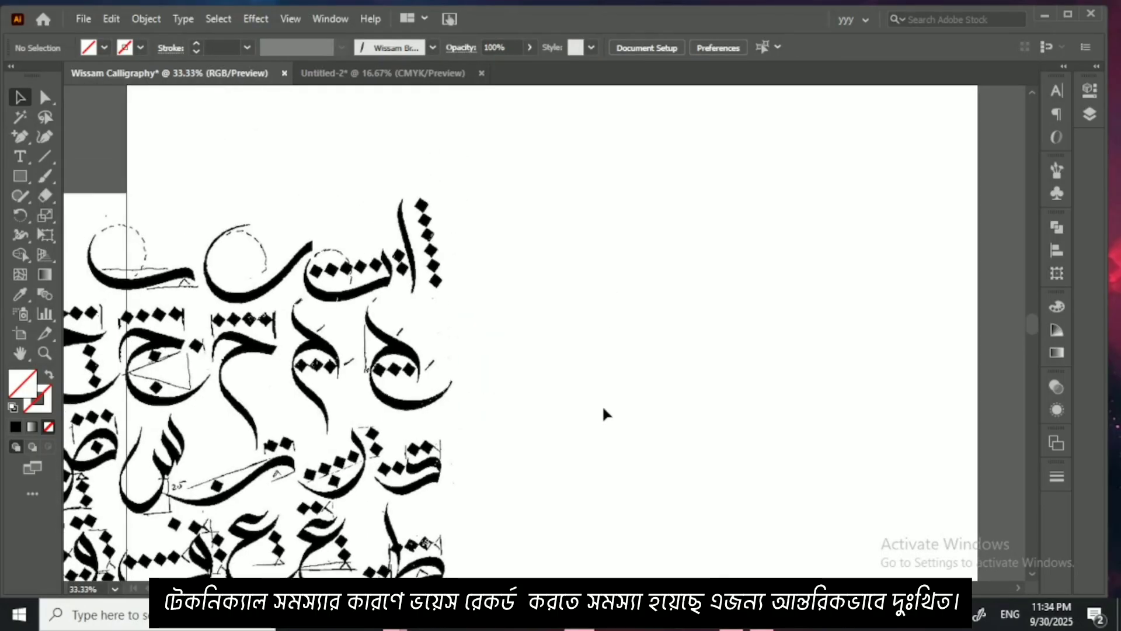
pyautogui.moveTo(345, 354); pyautogui.dragTo(631, 257)
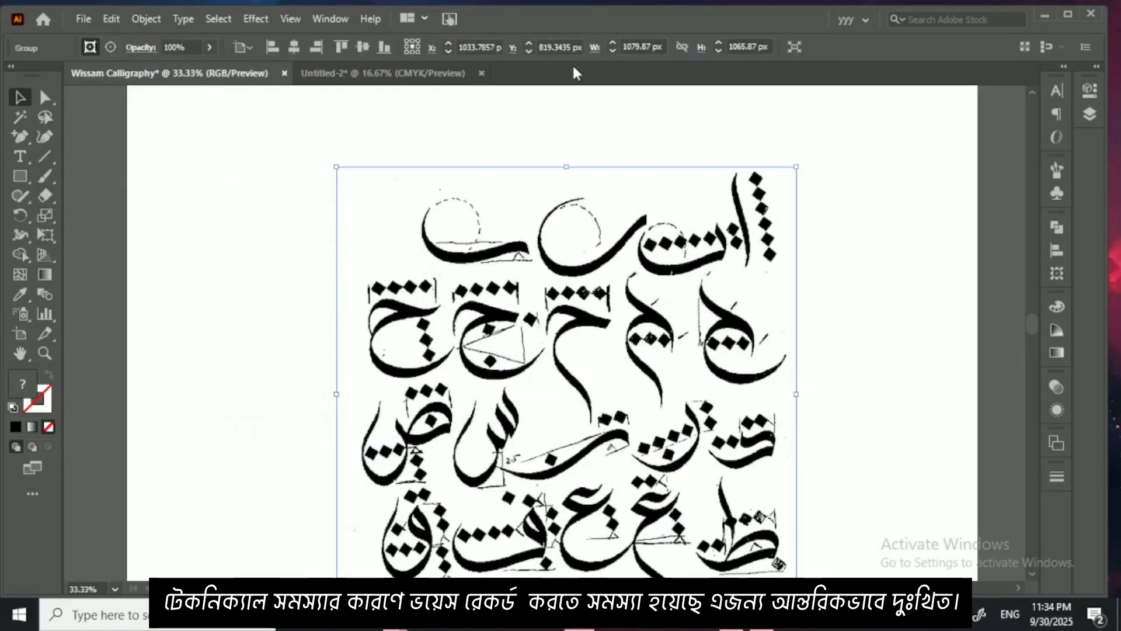
pyautogui.click(774, 101)
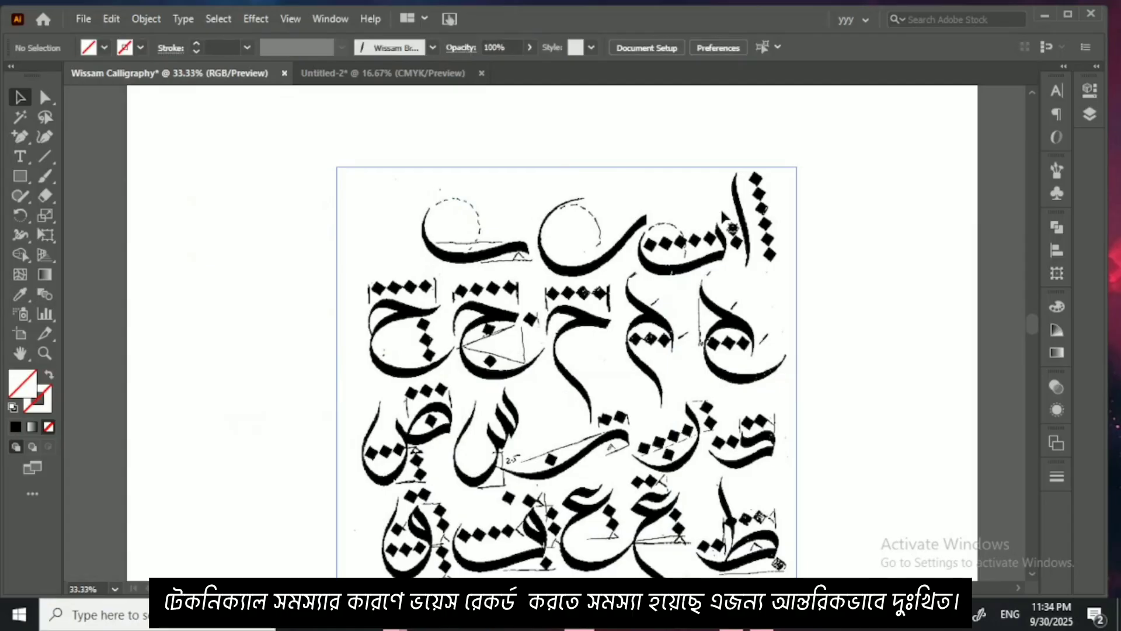
# Step: Lower the letterform sheet's opacity to 32% and deselect it
pyautogui.click(731, 227)
pyautogui.click(1056, 389)
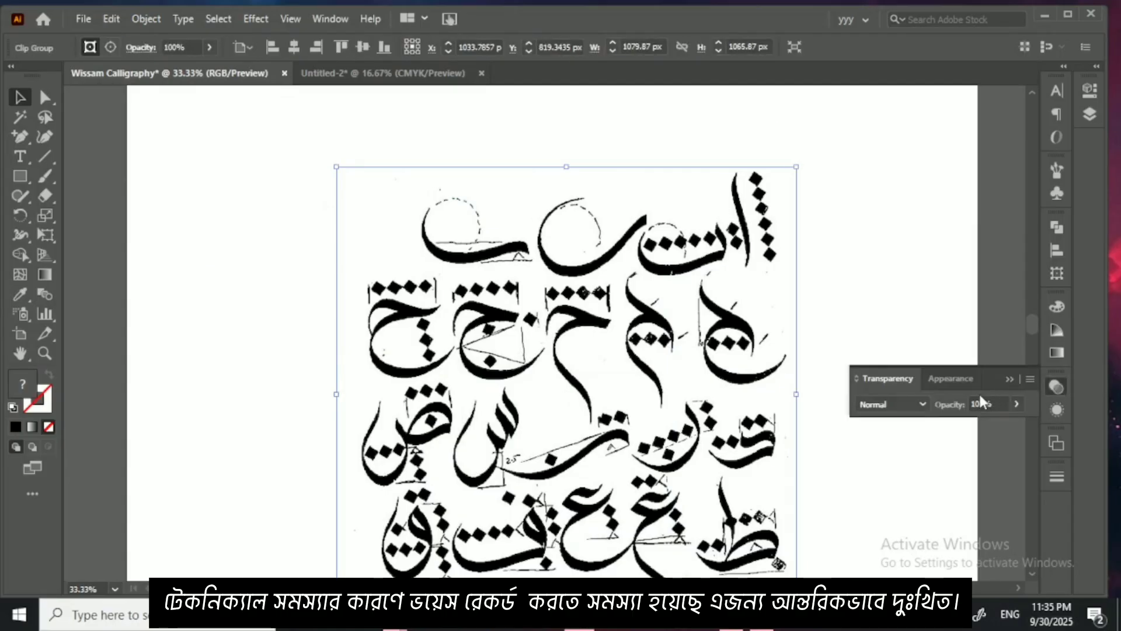
pyautogui.click(1017, 404)
pyautogui.click(974, 426)
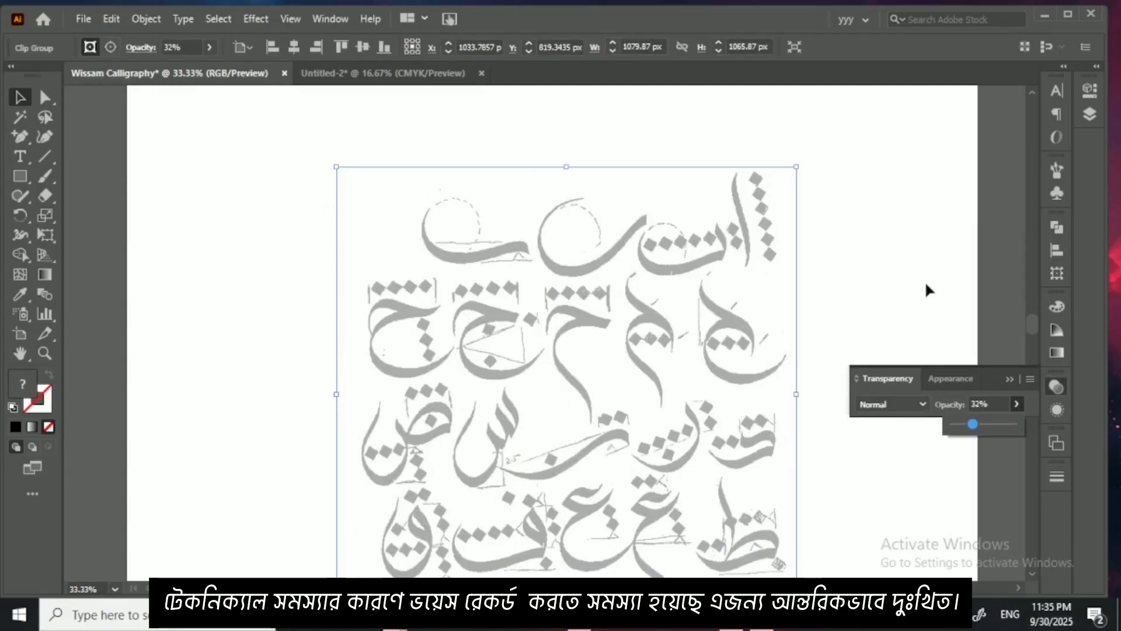
pyautogui.press('Return')
pyautogui.click(1009, 379)
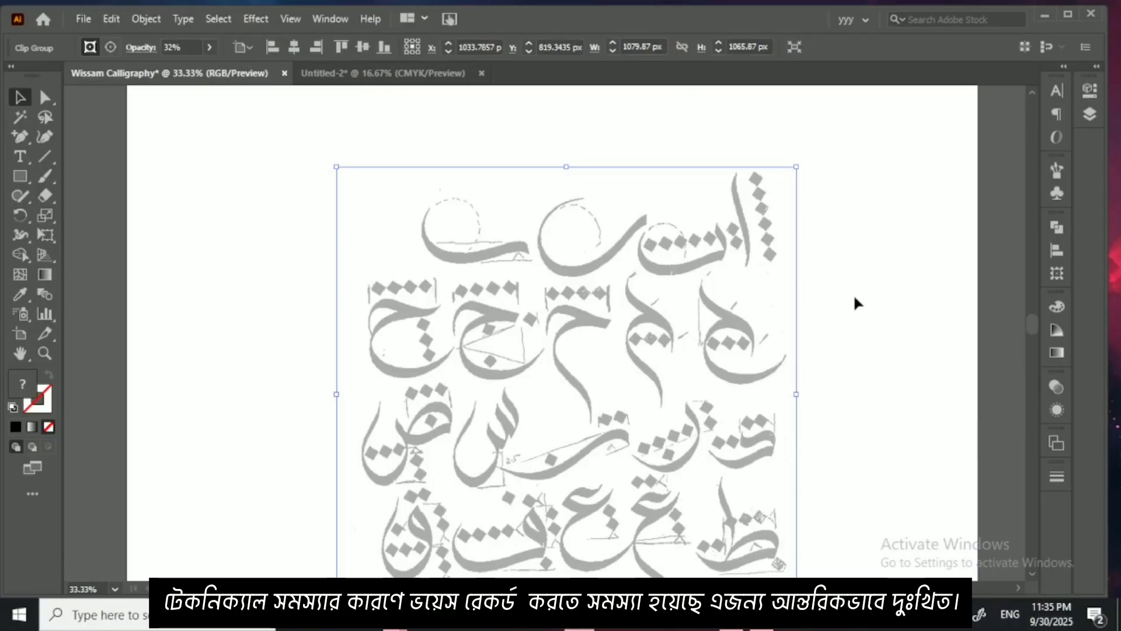
pyautogui.click(852, 299)
# Step: Trace the alif at the start of the letterform sheet's first row with a single Paintbrush stroke
pyautogui.hotkey('ctrl', '-')
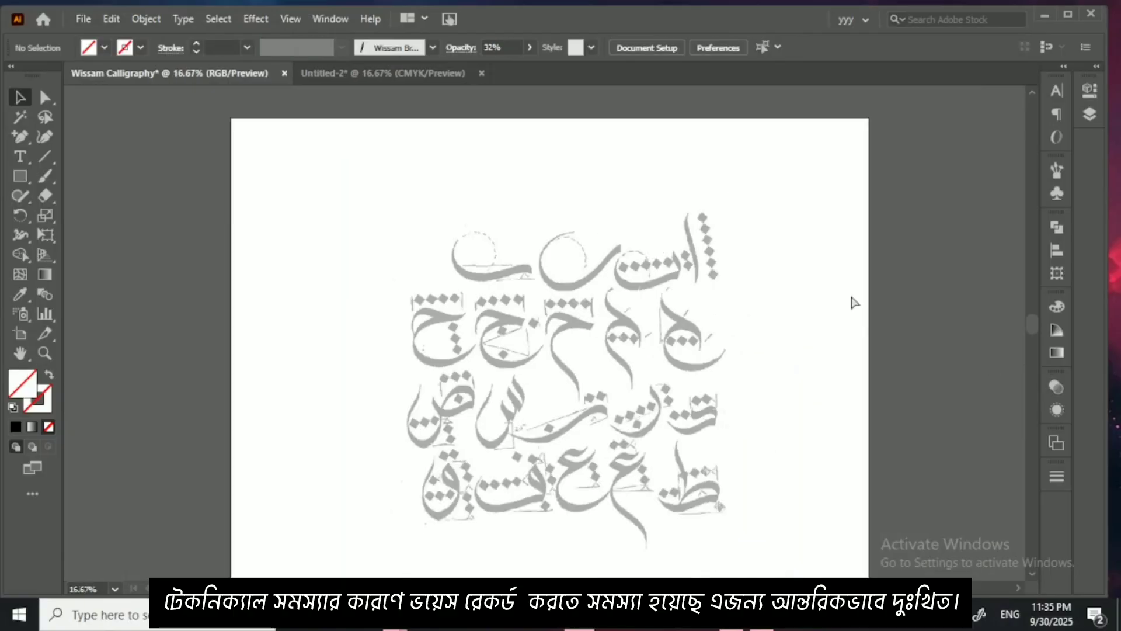
pyautogui.hotkey('ctrl', '-')
pyautogui.hotkey('ctrl', '+')
pyautogui.hotkey('ctrl', '+')
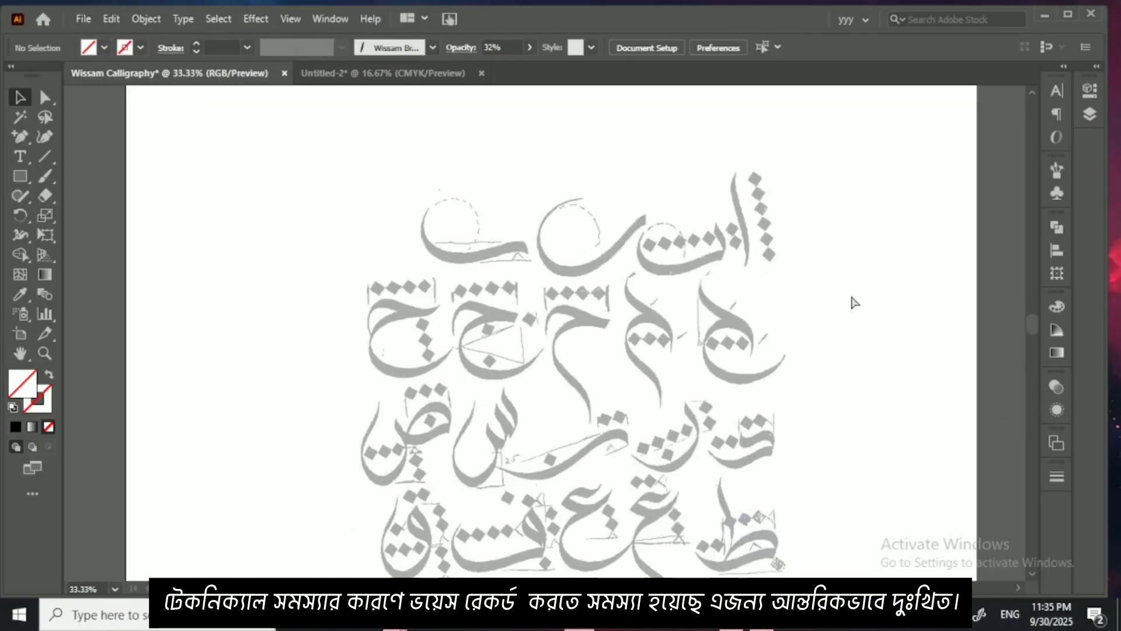
pyautogui.hotkey('ctrl', '+')
pyautogui.moveTo(851, 297); pyautogui.dragTo(561, 400)
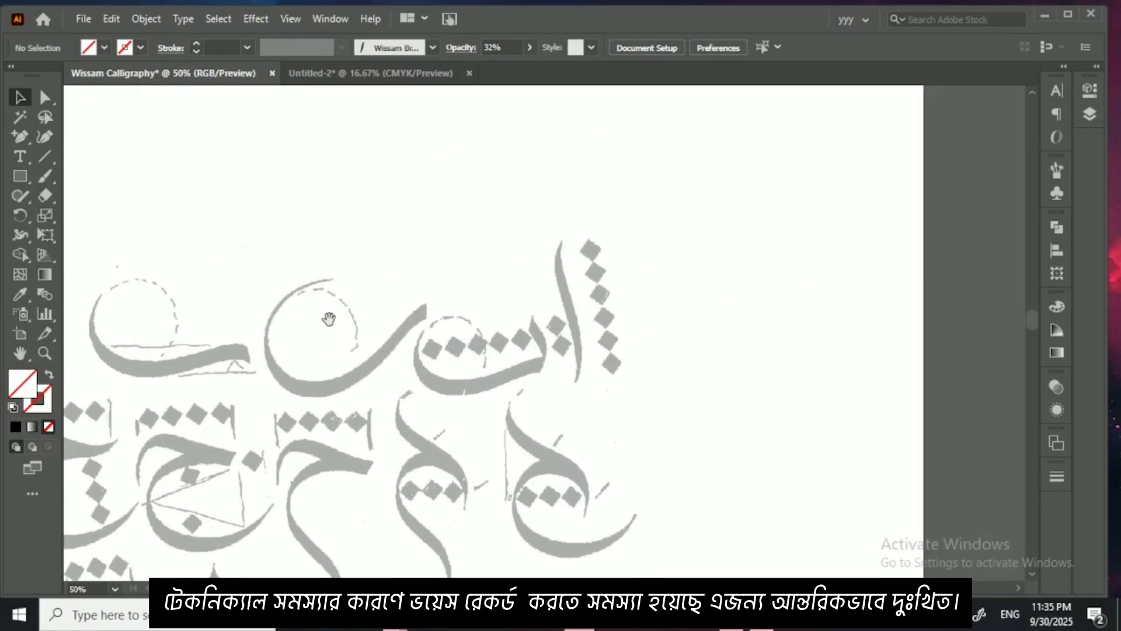
pyautogui.click(45, 176)
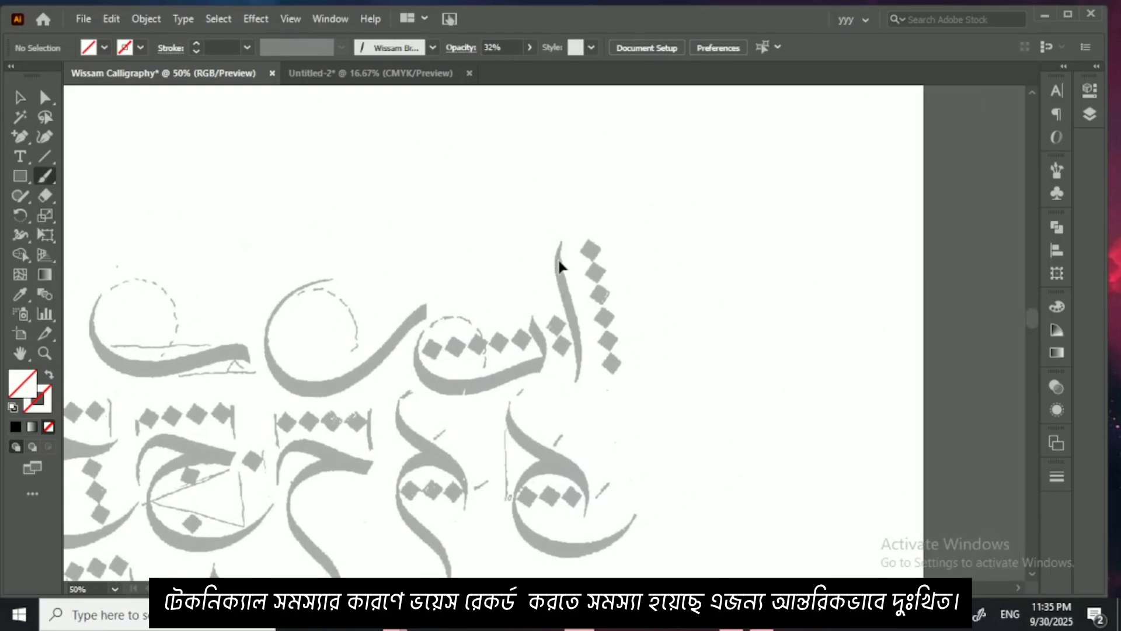
pyautogui.hotkey('ctrl', '+')
pyautogui.hotkey('ctrl', '+')
pyautogui.hotkey('ctrl', '+')
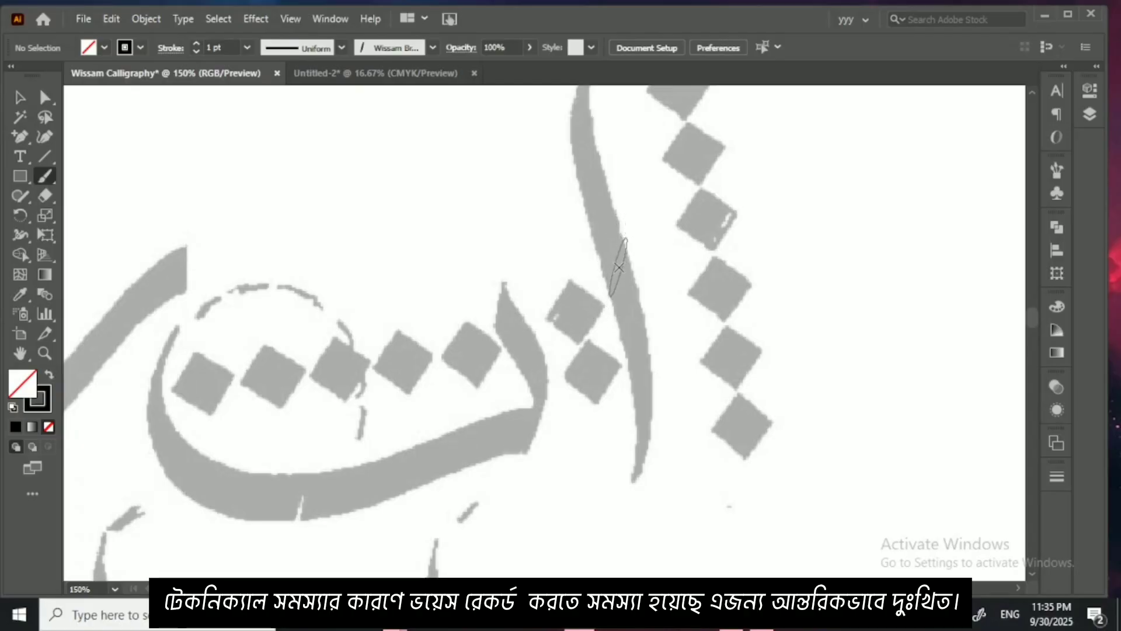
pyautogui.scroll(2, 618, 274)
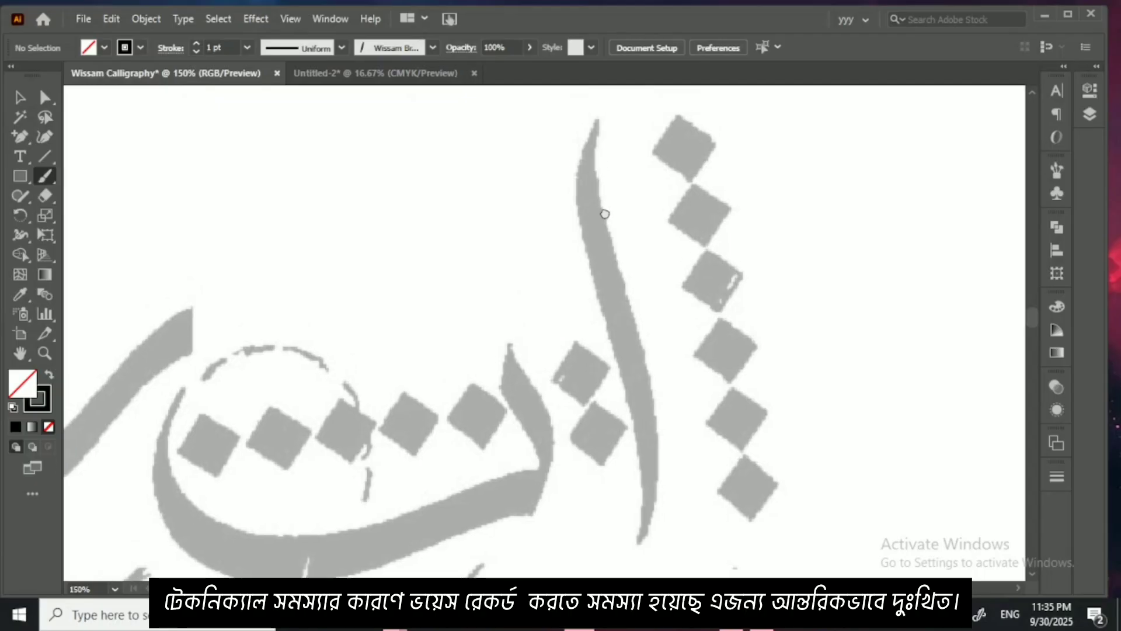
pyautogui.scroll(1, 598, 181)
pyautogui.moveTo(594, 160)
pyautogui.mouseDown()
pyautogui.moveTo(587, 266)
pyautogui.moveTo(629, 369)
pyautogui.moveTo(645, 458)
pyautogui.moveTo(638, 542)
pyautogui.mouseUp()
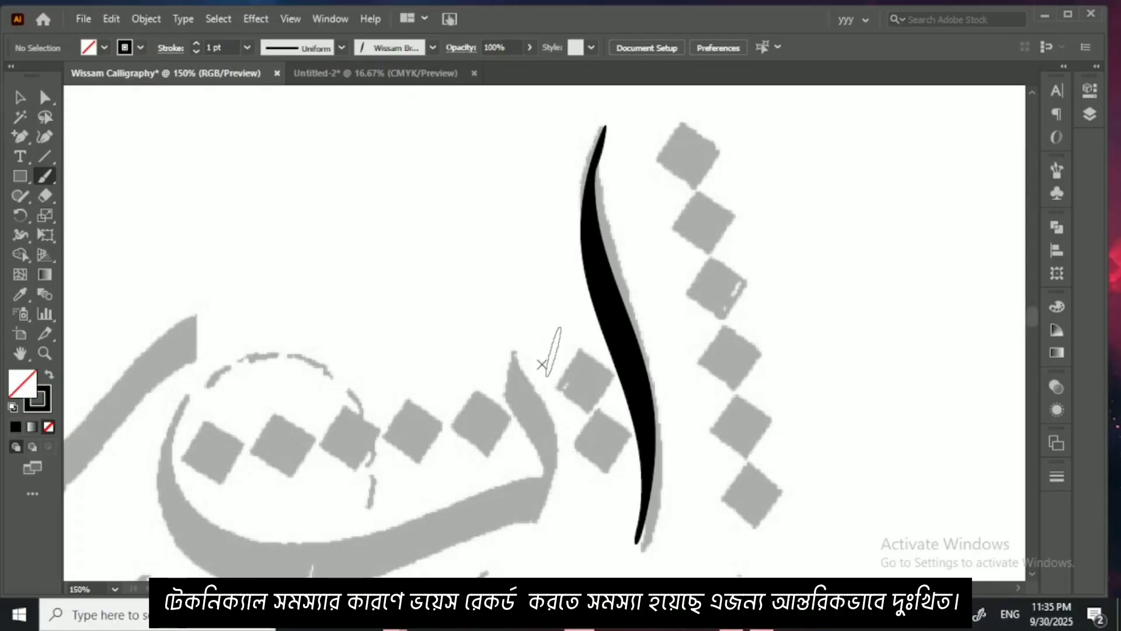
# Step: Paint over the column of six diamond measuring dots beside the alif with the calligraphic brush
pyautogui.moveTo(534, 376)
pyautogui.mouseDown()
pyautogui.moveTo(519, 328)
pyautogui.moveTo(502, 397)
pyautogui.mouseUp()
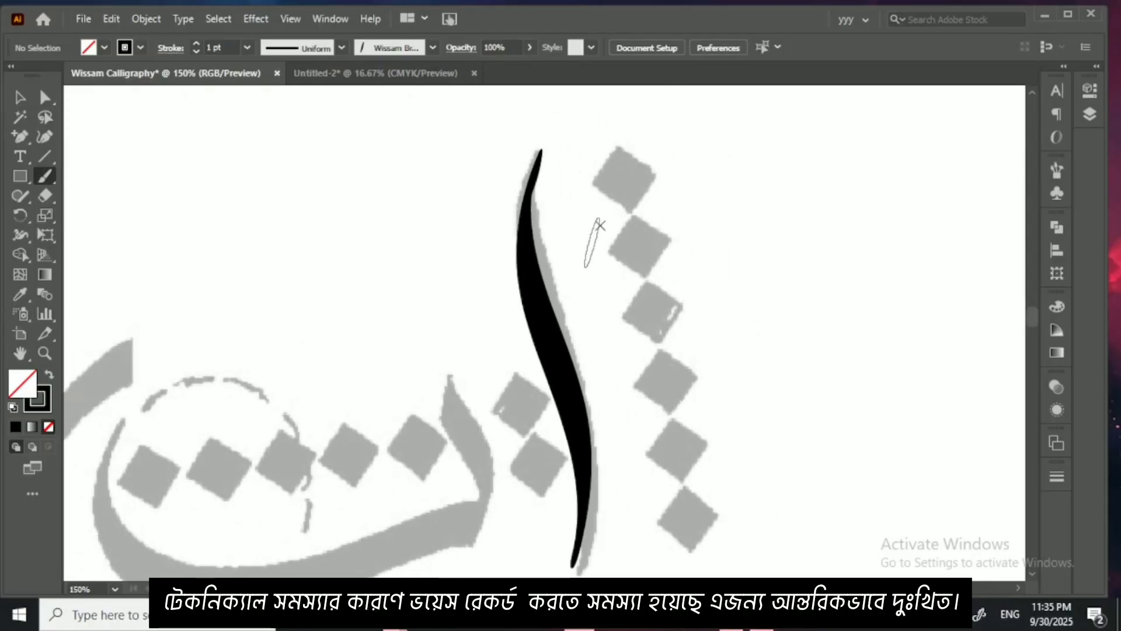
pyautogui.moveTo(601, 174)
pyautogui.mouseDown()
pyautogui.moveTo(636, 196)
pyautogui.moveTo(624, 245)
pyautogui.moveTo(660, 257)
pyautogui.moveTo(675, 310)
pyautogui.mouseUp()
pyautogui.moveTo(646, 379); pyautogui.dragTo(687, 391)
pyautogui.moveTo(666, 429)
pyautogui.mouseDown()
pyautogui.moveTo(704, 459)
pyautogui.moveTo(695, 519)
pyautogui.mouseUp()
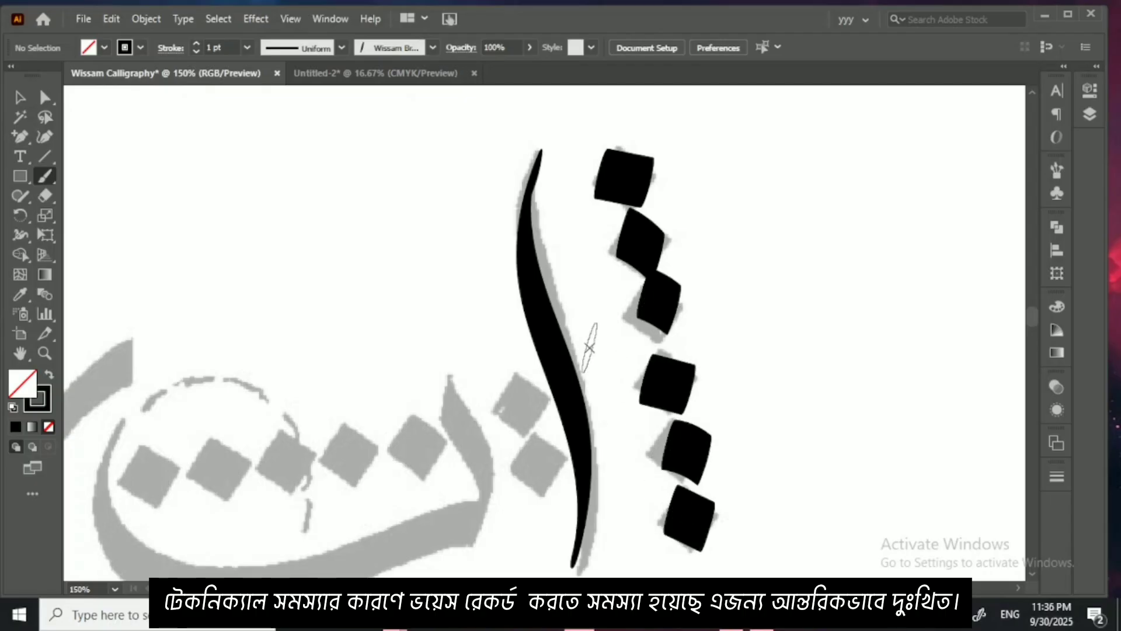
# Step: Undo the diamond dots painted beside the alif, keeping the alif stroke
pyautogui.hotkey('ctrl', 'z')
pyautogui.hotkey('ctrl', 'z')
pyautogui.hotkey('ctrl', 'z')
pyautogui.hotkey('ctrl', 'z')
pyautogui.hotkey('ctrl', 'z')
pyautogui.hotkey('ctrl', 'z')
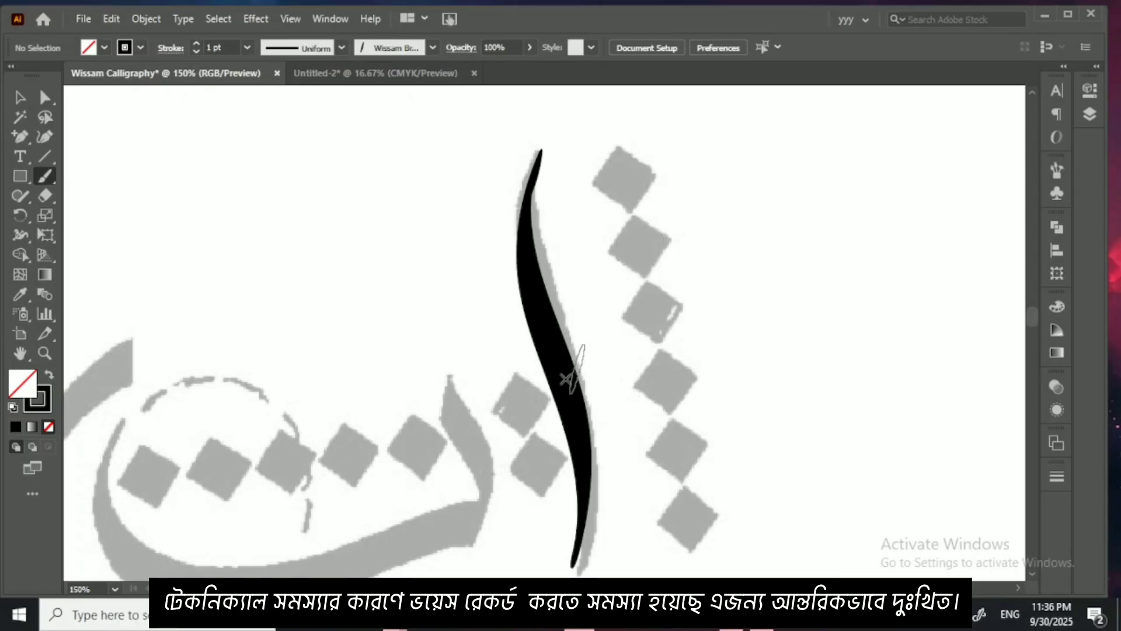
# Step: Look over the rows of letterforms on the faded sheet around the traced alif
pyautogui.moveTo(584, 366); pyautogui.dragTo(642, 316)
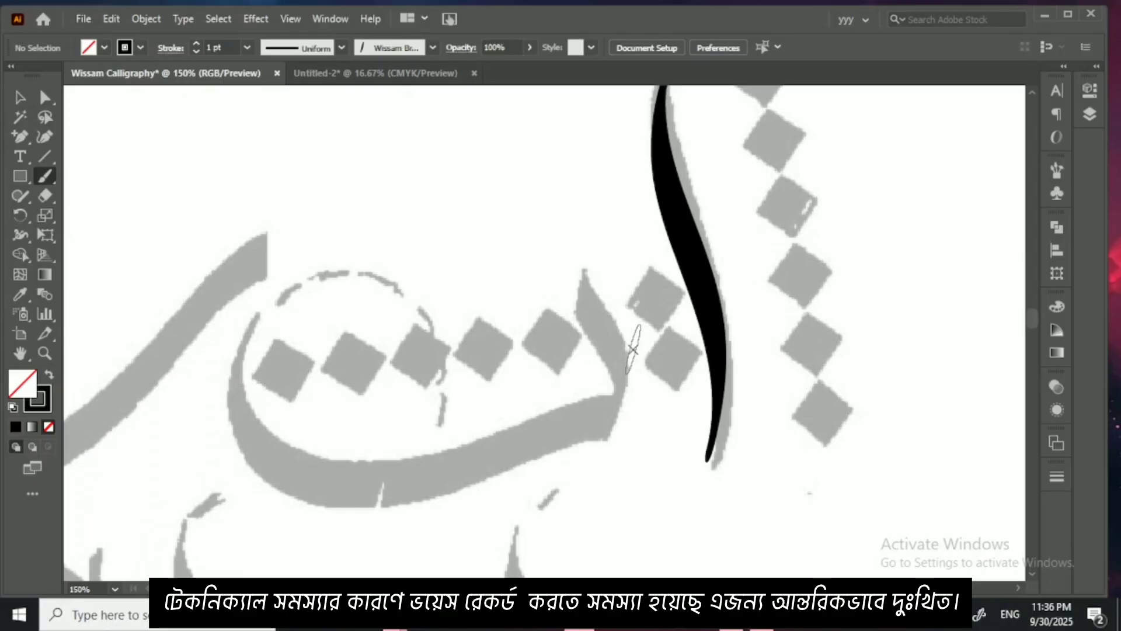
pyautogui.scroll(-3, 634, 349)
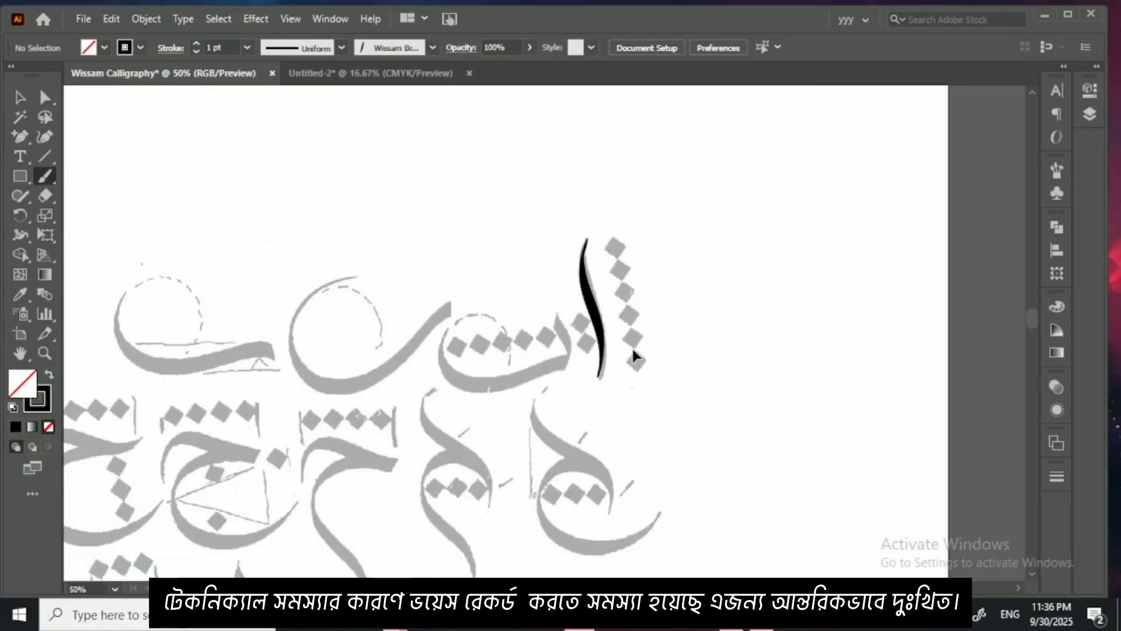
pyautogui.moveTo(590, 355); pyautogui.dragTo(661, 320)
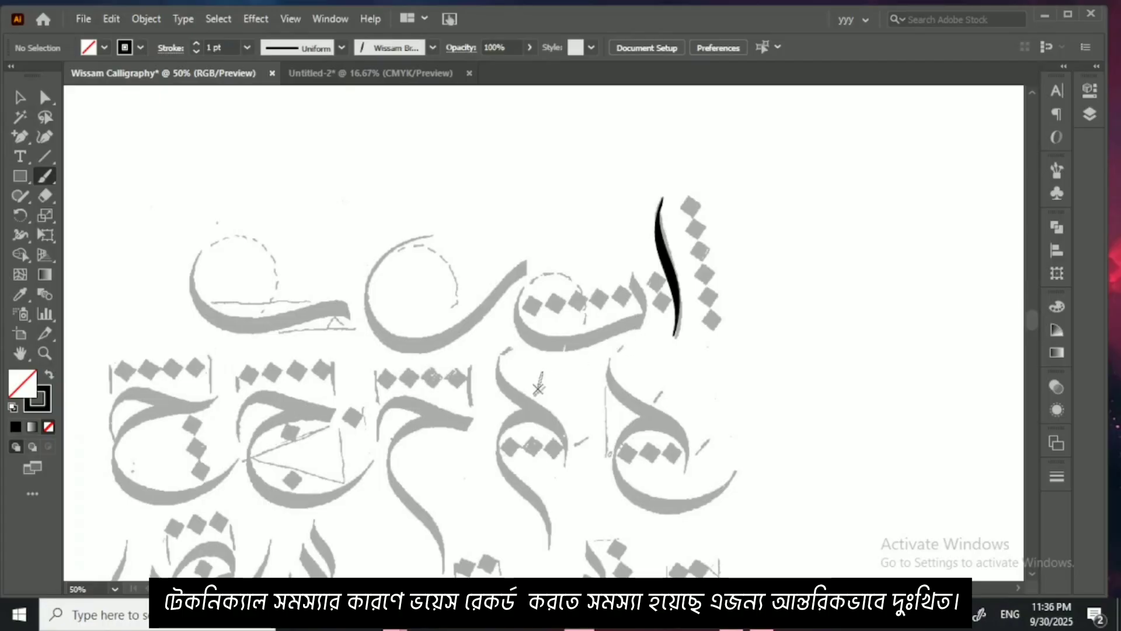
pyautogui.moveTo(539, 388); pyautogui.dragTo(538, 307)
pyautogui.moveTo(455, 411); pyautogui.dragTo(571, 347)
pyautogui.moveTo(501, 382); pyautogui.dragTo(496, 290)
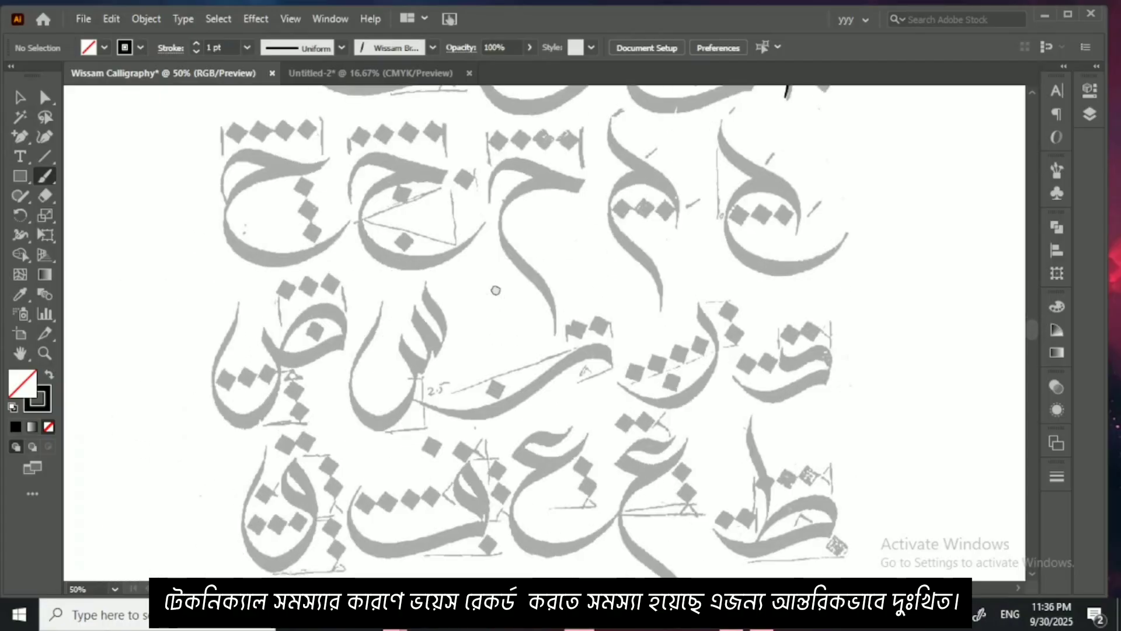
pyautogui.moveTo(597, 402)
pyautogui.mouseDown()
pyautogui.moveTo(538, 371)
pyautogui.moveTo(543, 314)
pyautogui.mouseUp()
pyautogui.moveTo(532, 425)
pyautogui.mouseDown()
pyautogui.moveTo(532, 338)
pyautogui.moveTo(546, 398)
pyautogui.mouseUp()
pyautogui.moveTo(549, 330)
pyautogui.mouseDown()
pyautogui.moveTo(572, 397)
pyautogui.moveTo(587, 395)
pyautogui.mouseUp()
pyautogui.moveTo(590, 321); pyautogui.dragTo(591, 411)
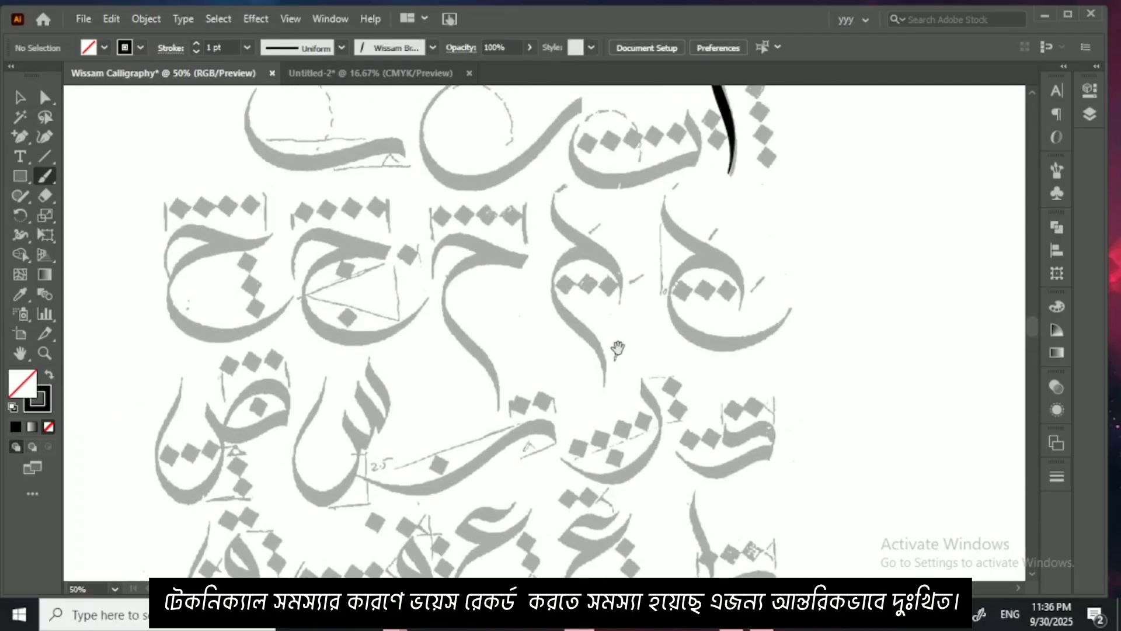
pyautogui.moveTo(625, 323); pyautogui.dragTo(616, 405)
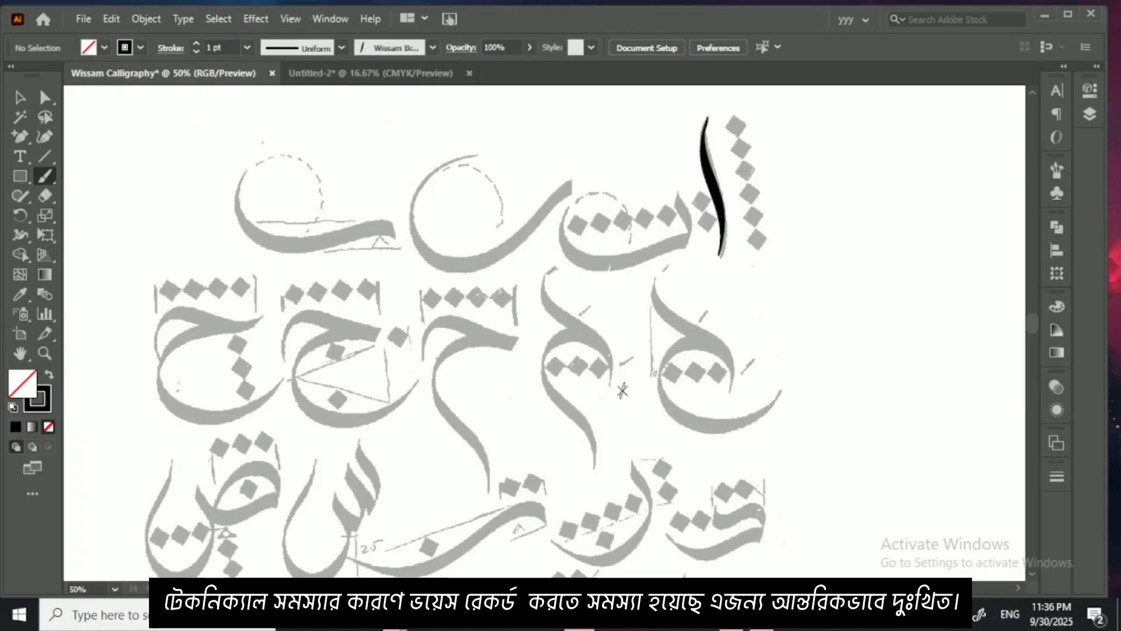
# Step: Trace the ba-shaped letter beside the alif with the Paintbrush, painting its upright tooth and its long curved bowl
pyautogui.hotkey('ctrl', '+')
pyautogui.hotkey('ctrl', '+')
pyautogui.hotkey('ctrl', '+')
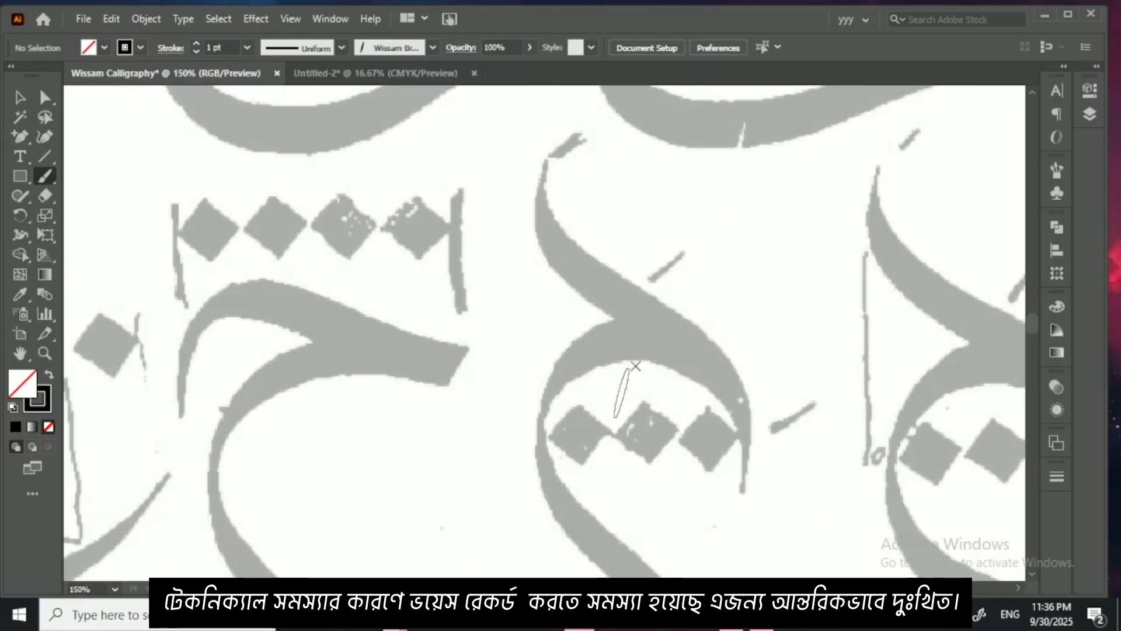
pyautogui.moveTo(686, 351); pyautogui.dragTo(549, 543)
pyautogui.scroll(3, 659, 323)
pyautogui.hscroll(5, 658, 323)
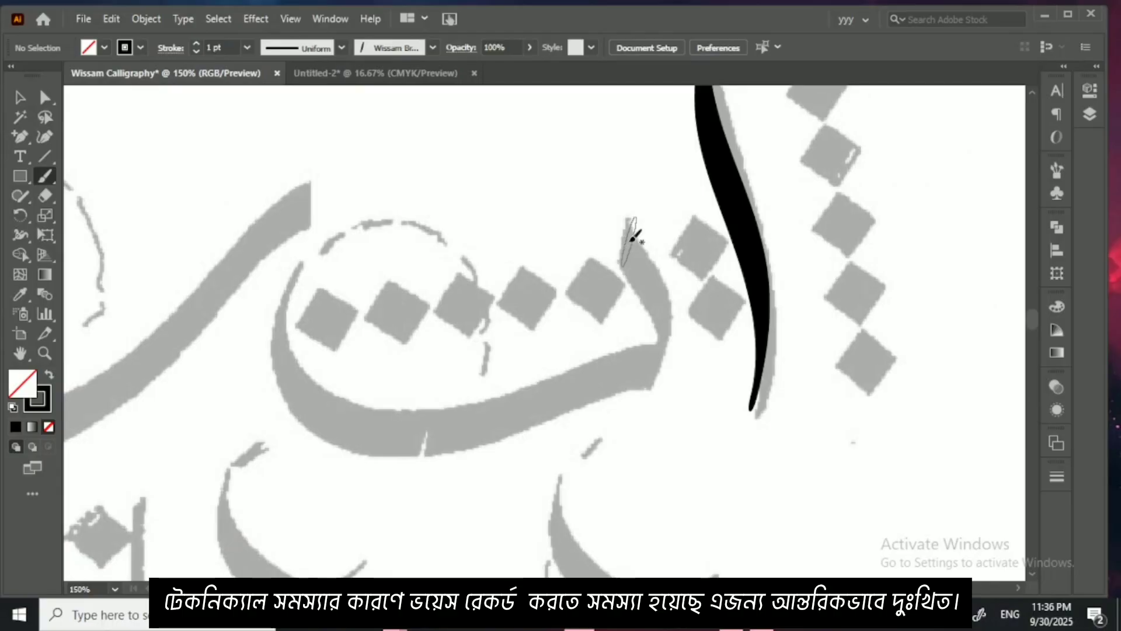
pyautogui.moveTo(626, 236); pyautogui.dragTo(644, 269)
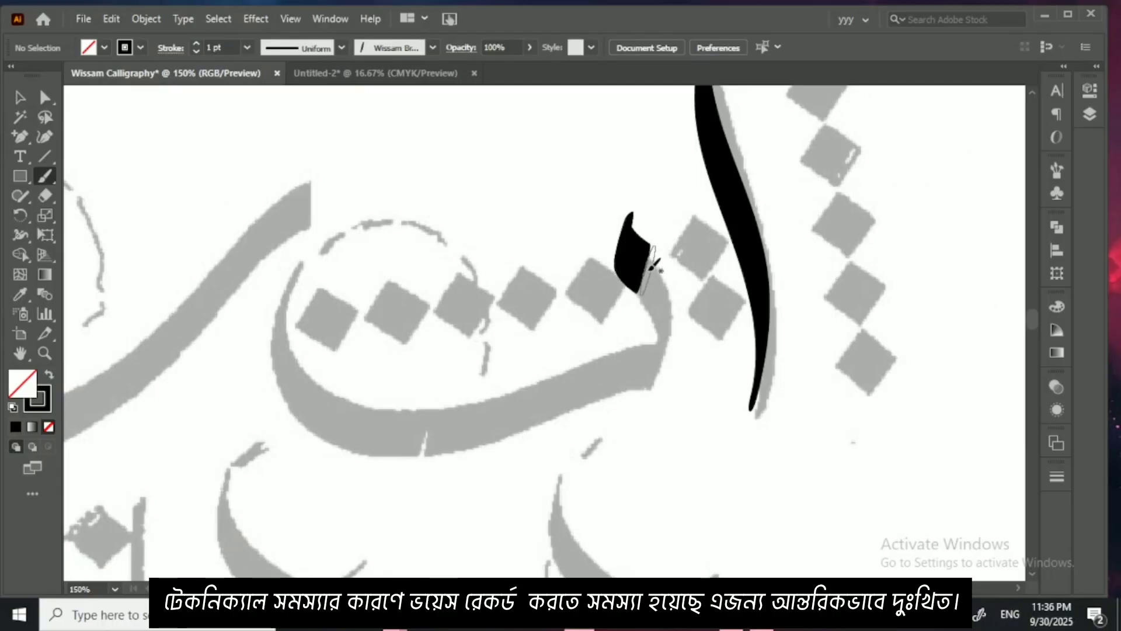
pyautogui.hotkey('ctrl', 'z')
pyautogui.moveTo(636, 203)
pyautogui.mouseDown()
pyautogui.moveTo(667, 308)
pyautogui.moveTo(664, 364)
pyautogui.moveTo(658, 322)
pyautogui.moveTo(471, 402)
pyautogui.moveTo(401, 410)
pyautogui.moveTo(356, 401)
pyautogui.moveTo(315, 362)
pyautogui.moveTo(303, 311)
pyautogui.moveTo(319, 245)
pyautogui.mouseUp()
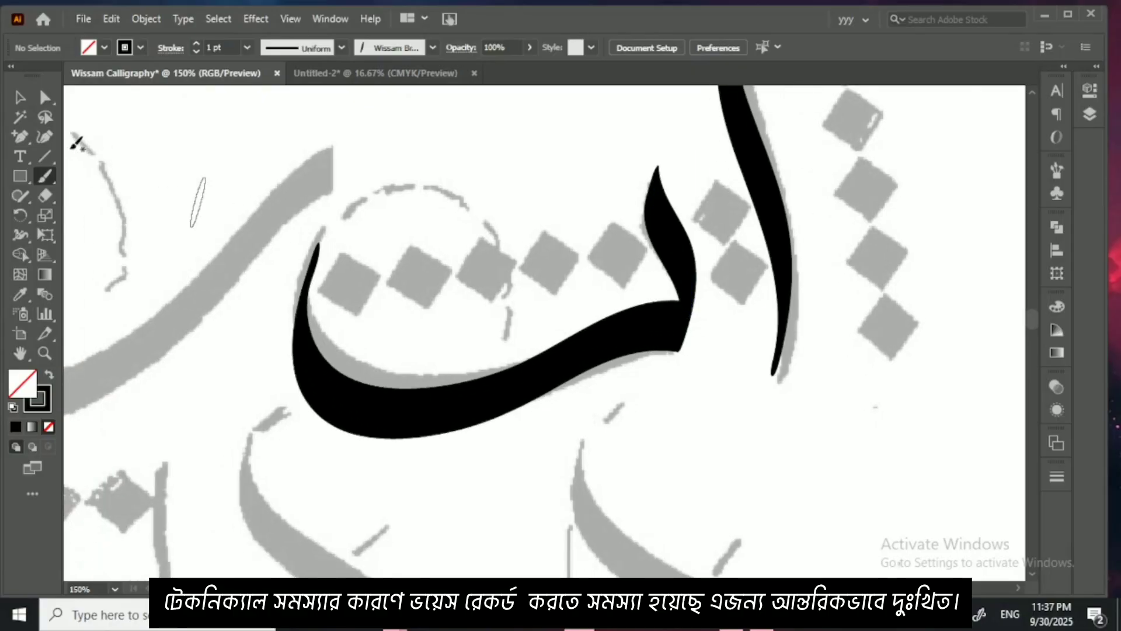
# Step: Extend the upper tip of the letter's tooth stroke slightly upward with the Curvature tool
pyautogui.click(19, 97)
pyautogui.click(666, 263)
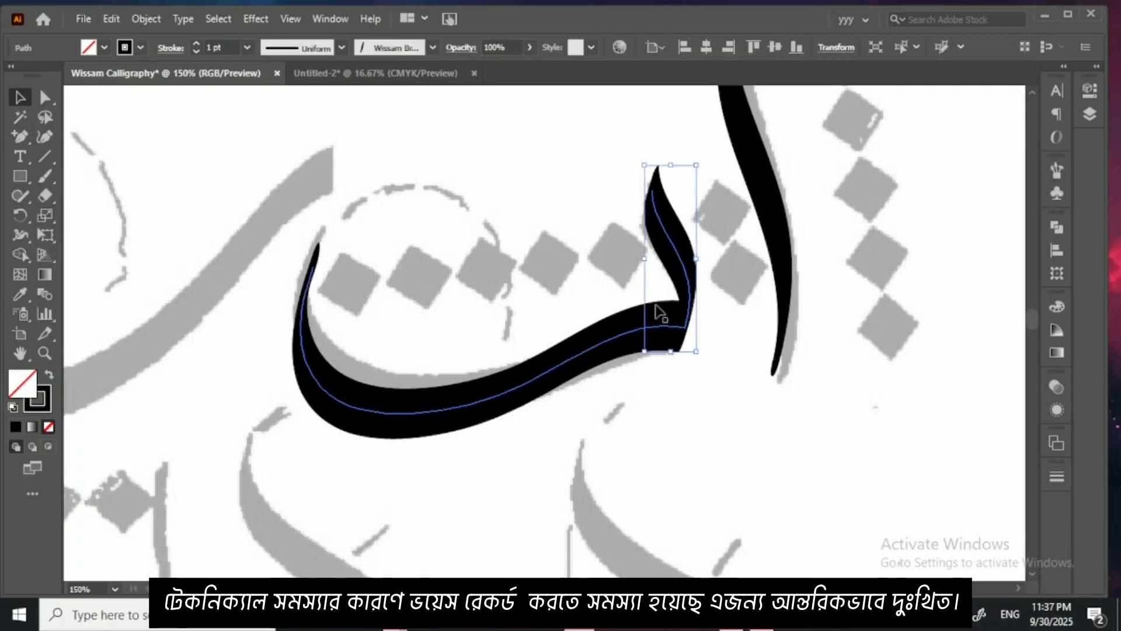
pyautogui.hotkey('ctrl', '+')
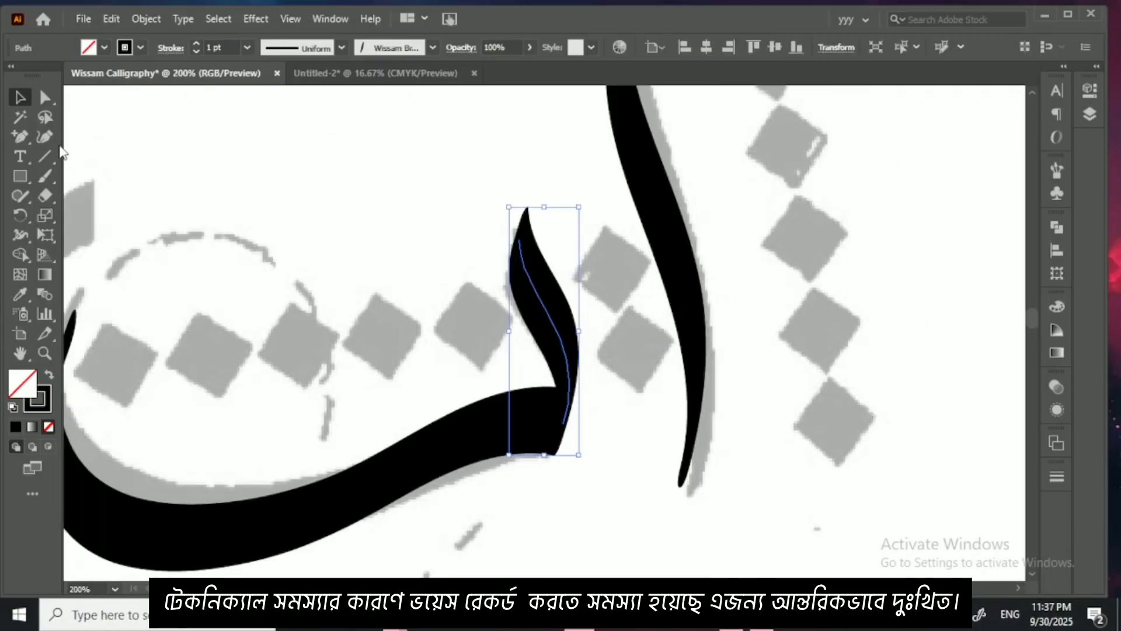
pyautogui.hotkey('shift', '`')
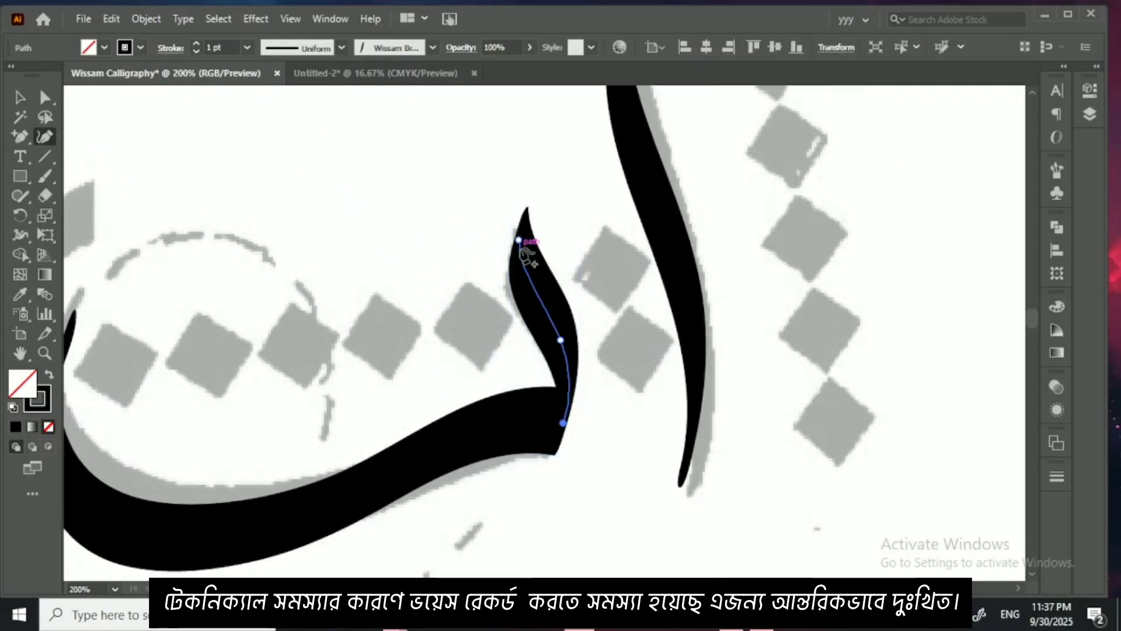
pyautogui.moveTo(519, 239); pyautogui.dragTo(520, 231)
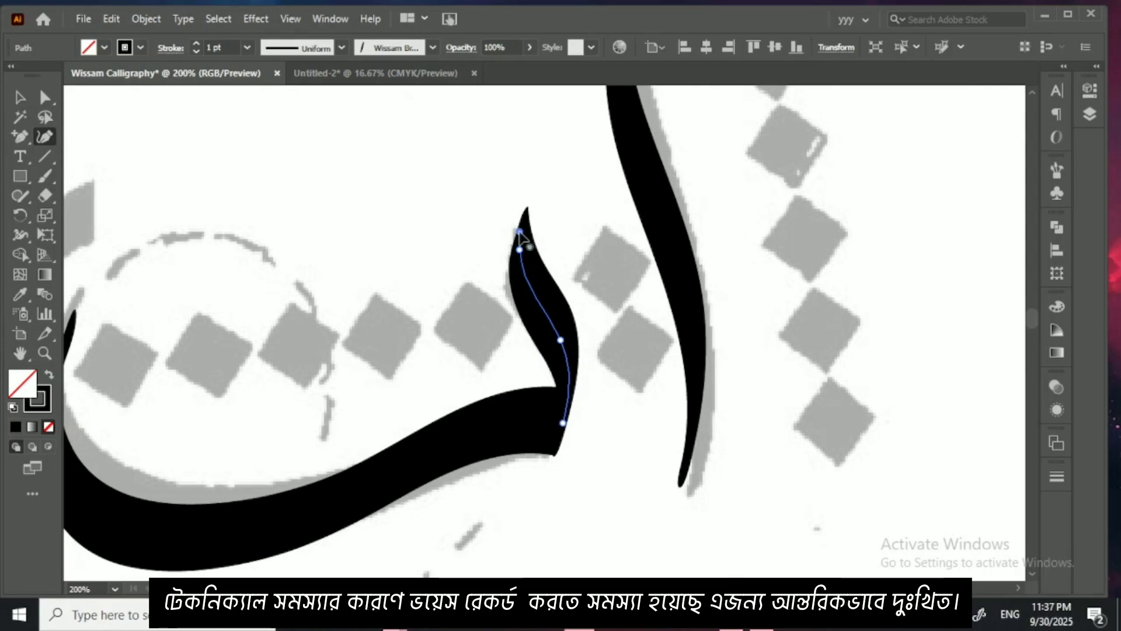
pyautogui.press('v')
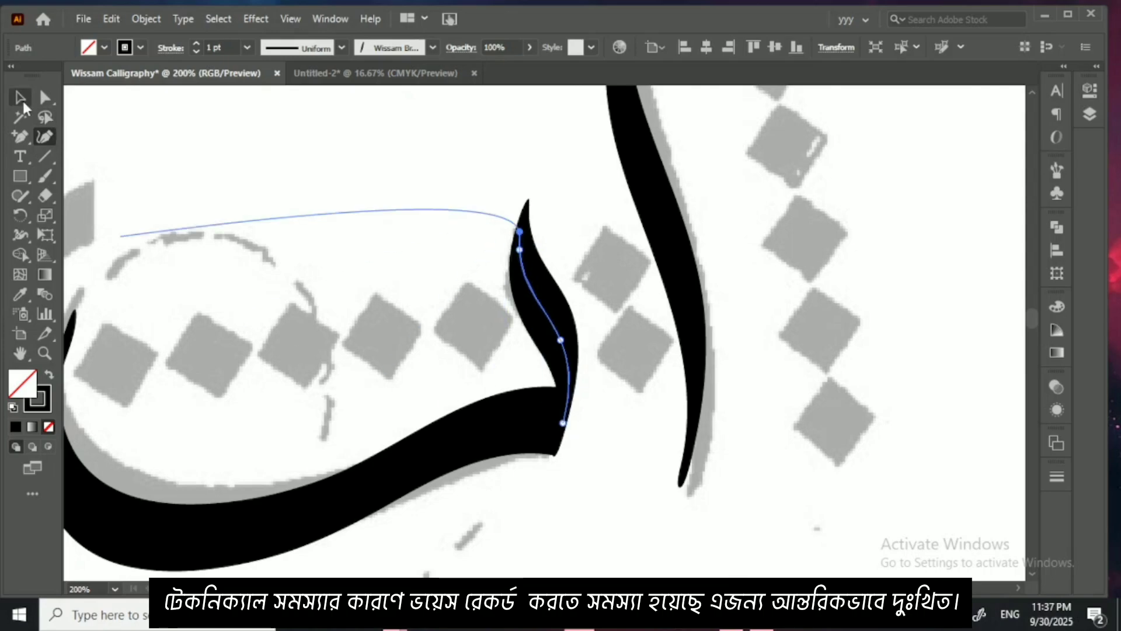
# Step: Reshape the bowl stroke with the Curvature tool, raising its tail tip and lower curve points toward the grey template, and deselect it
pyautogui.moveTo(165, 211); pyautogui.dragTo(255, 160)
pyautogui.click(349, 497)
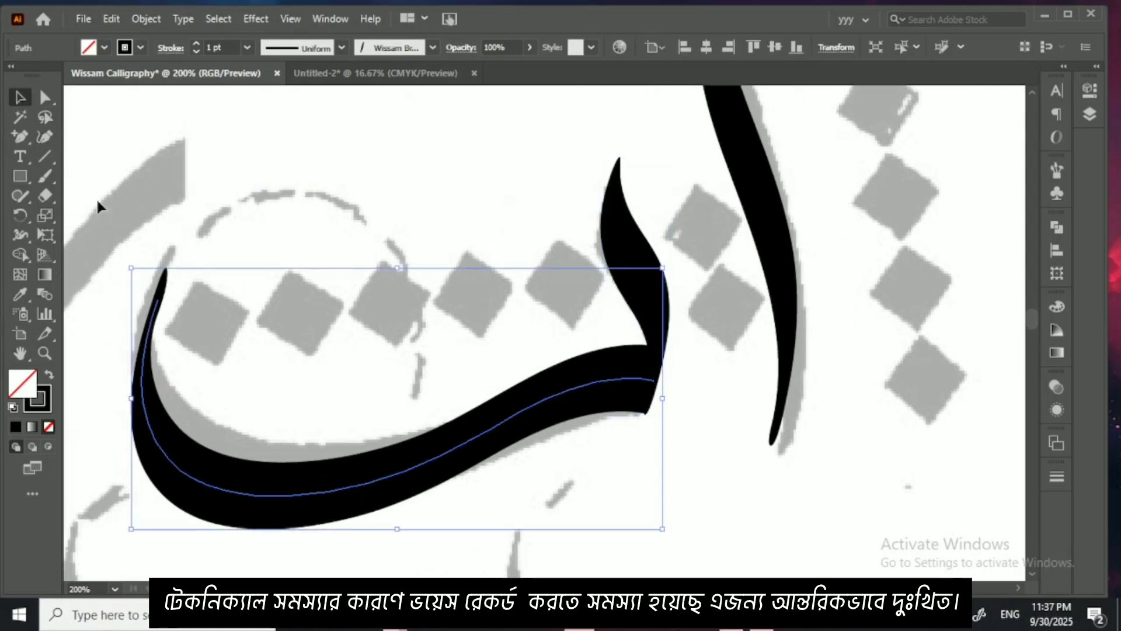
pyautogui.click(45, 137)
pyautogui.moveTo(157, 299); pyautogui.dragTo(155, 276)
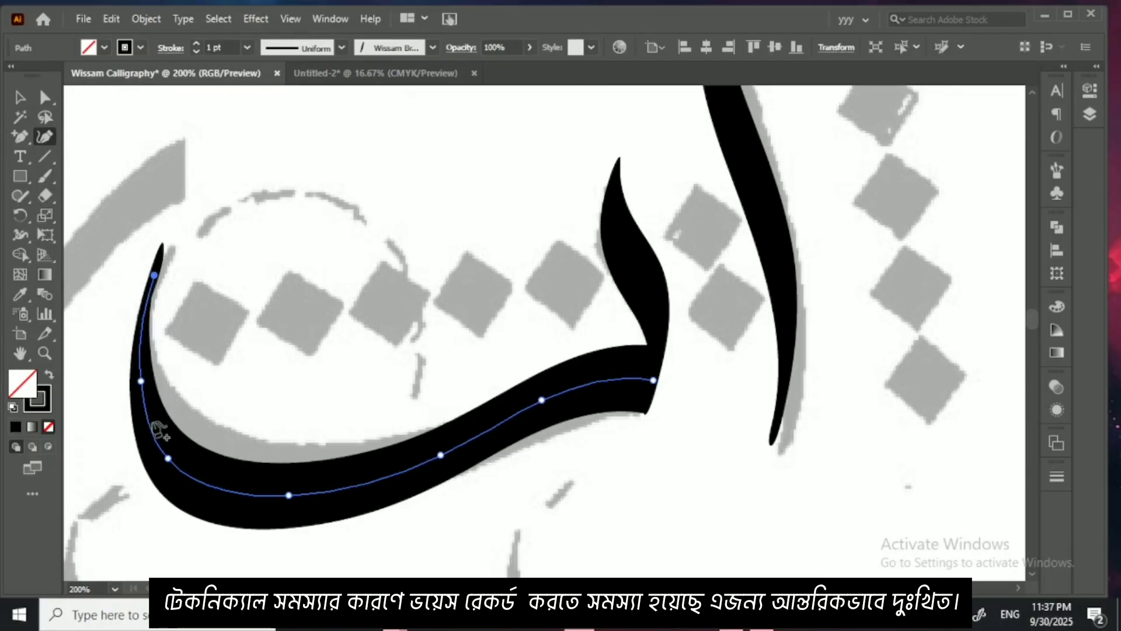
pyautogui.moveTo(168, 459); pyautogui.dragTo(166, 439)
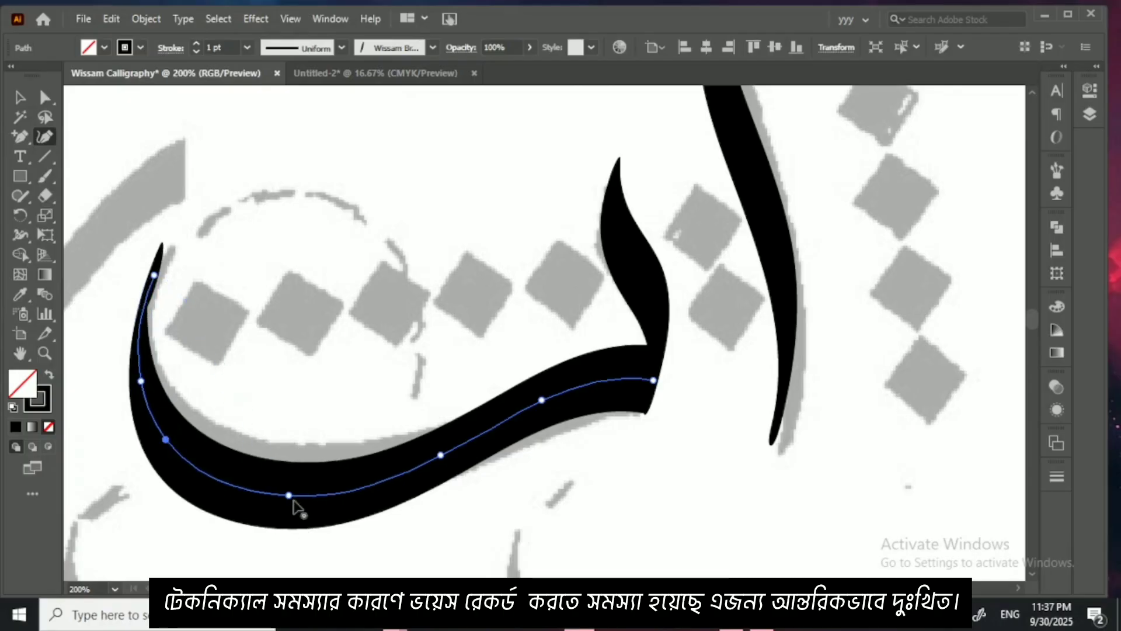
pyautogui.moveTo(290, 496); pyautogui.dragTo(291, 486)
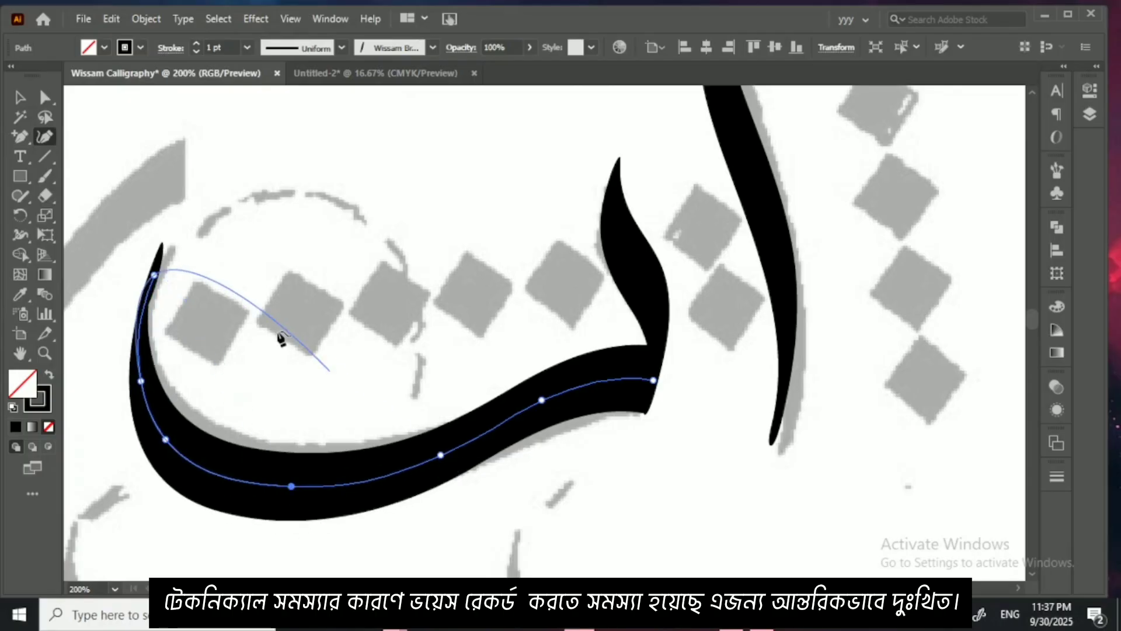
pyautogui.click(219, 195)
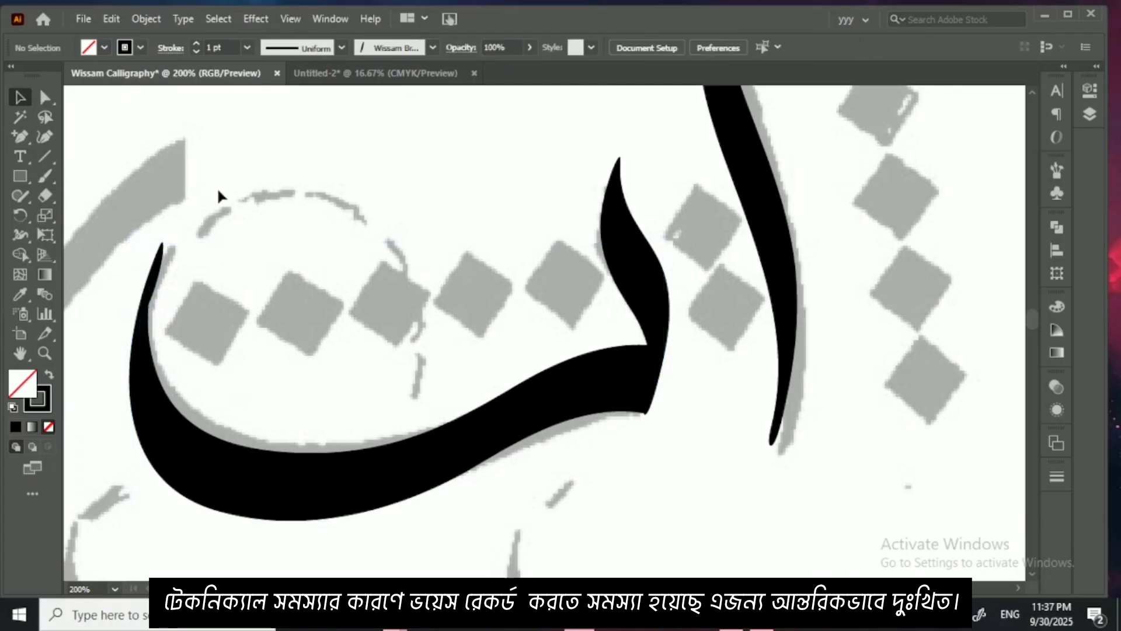
# Step: Paint one diamond dot below the traced bowl letter with the calligraphic brush
pyautogui.click(53, 177)
pyautogui.moveTo(561, 434); pyautogui.dragTo(461, 315)
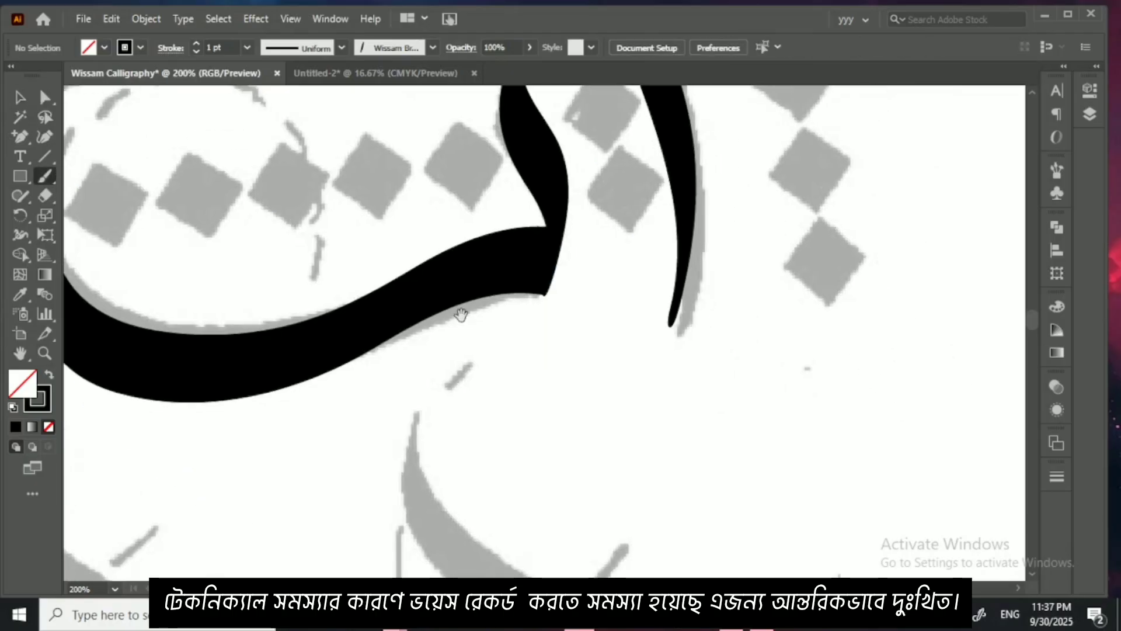
pyautogui.moveTo(481, 401); pyautogui.dragTo(540, 437)
pyautogui.moveTo(528, 370); pyautogui.dragTo(615, 413)
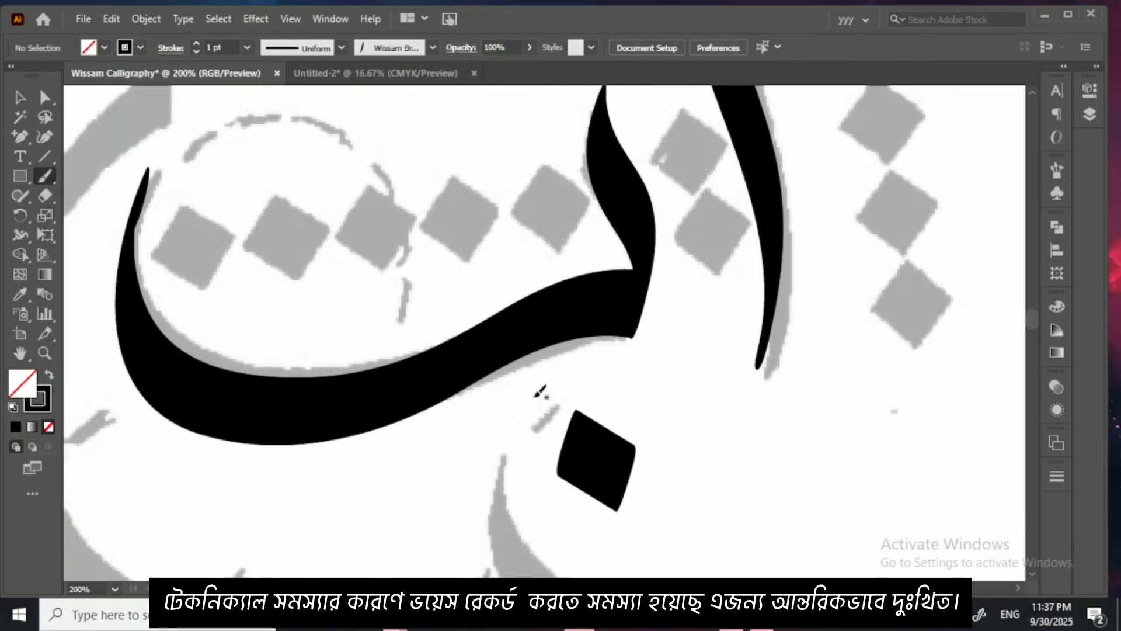
# Step: Copy the diamond dot below the bowl letter three times, arranging the copies as a triangle above its bowl, and deselect
pyautogui.click(19, 97)
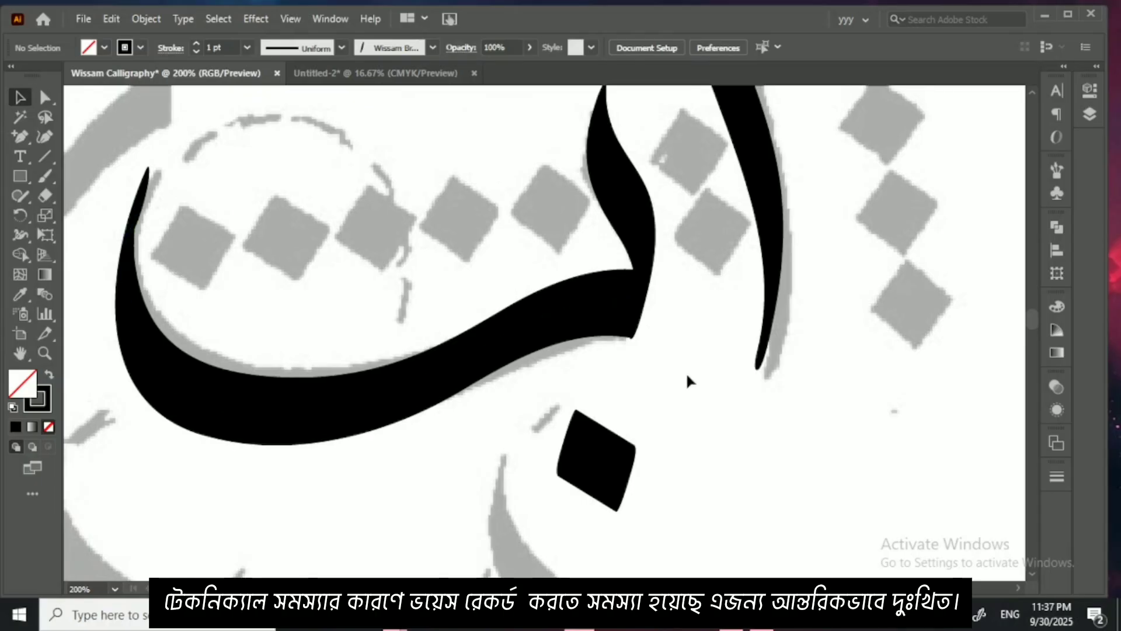
pyautogui.hotkey('ctrl', '-')
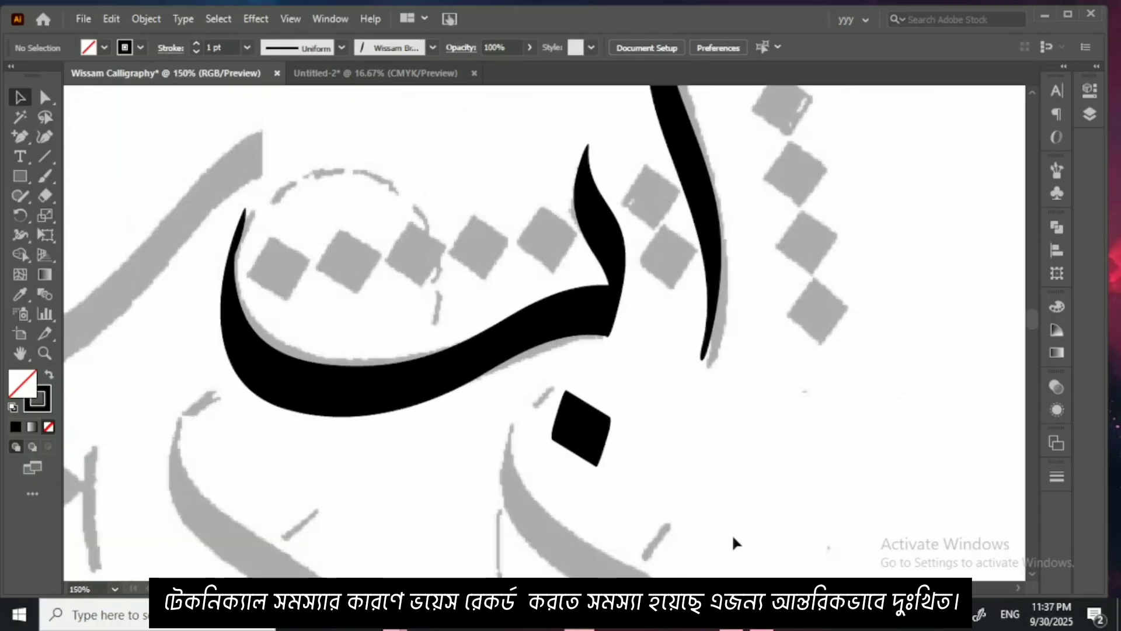
pyautogui.click(572, 441)
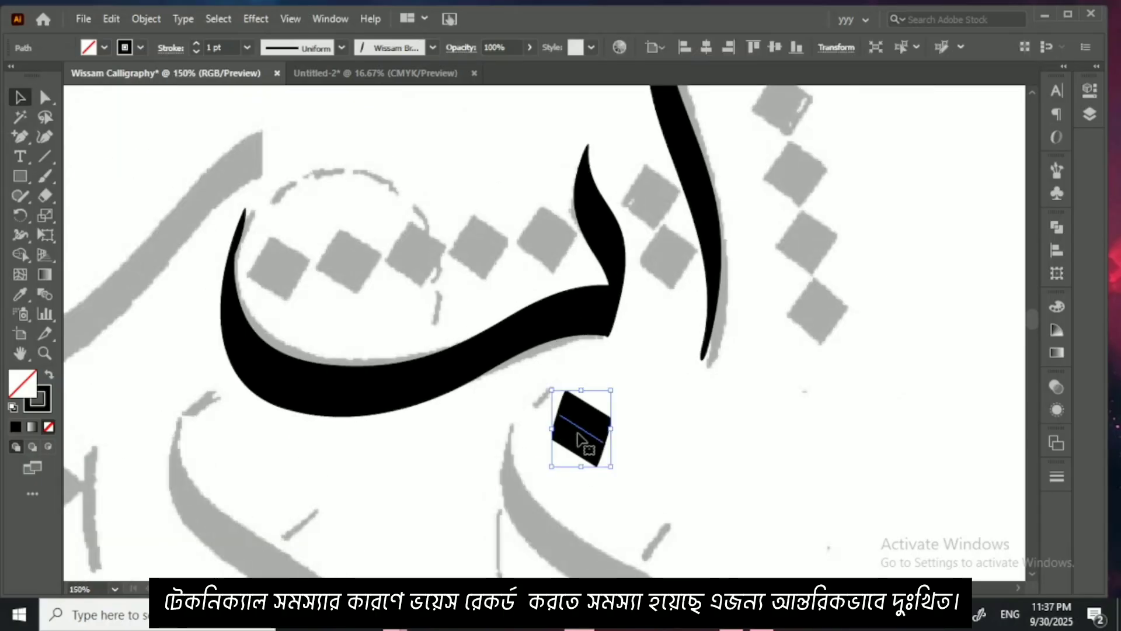
pyautogui.moveTo(580, 441); pyautogui.dragTo(478, 230)
pyautogui.click(702, 444)
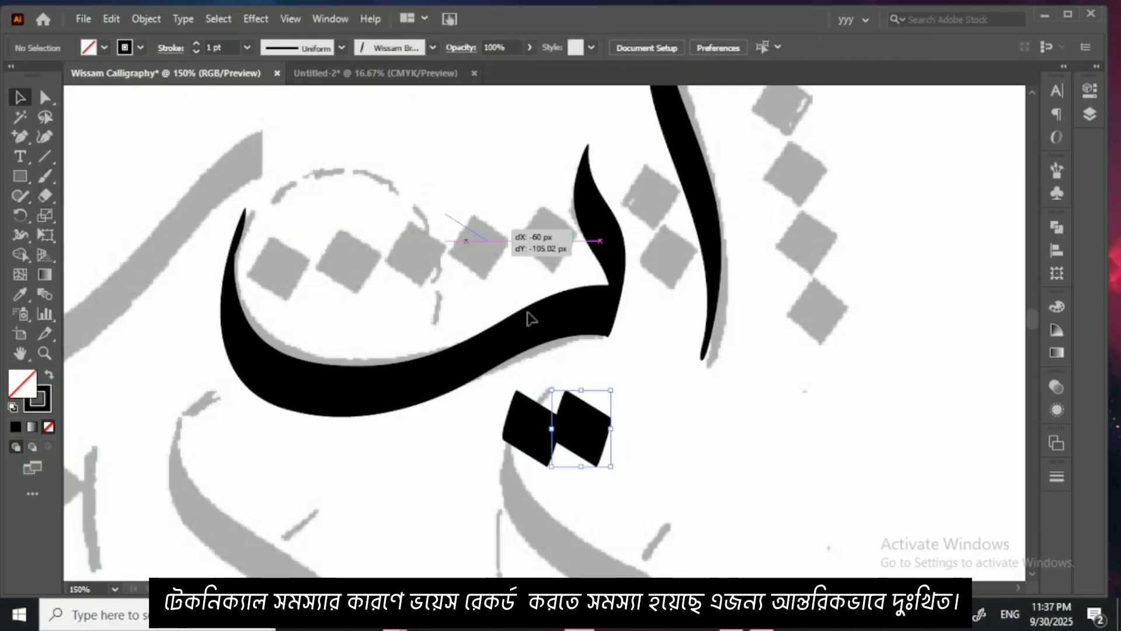
pyautogui.moveTo(555, 447); pyautogui.dragTo(410, 236)
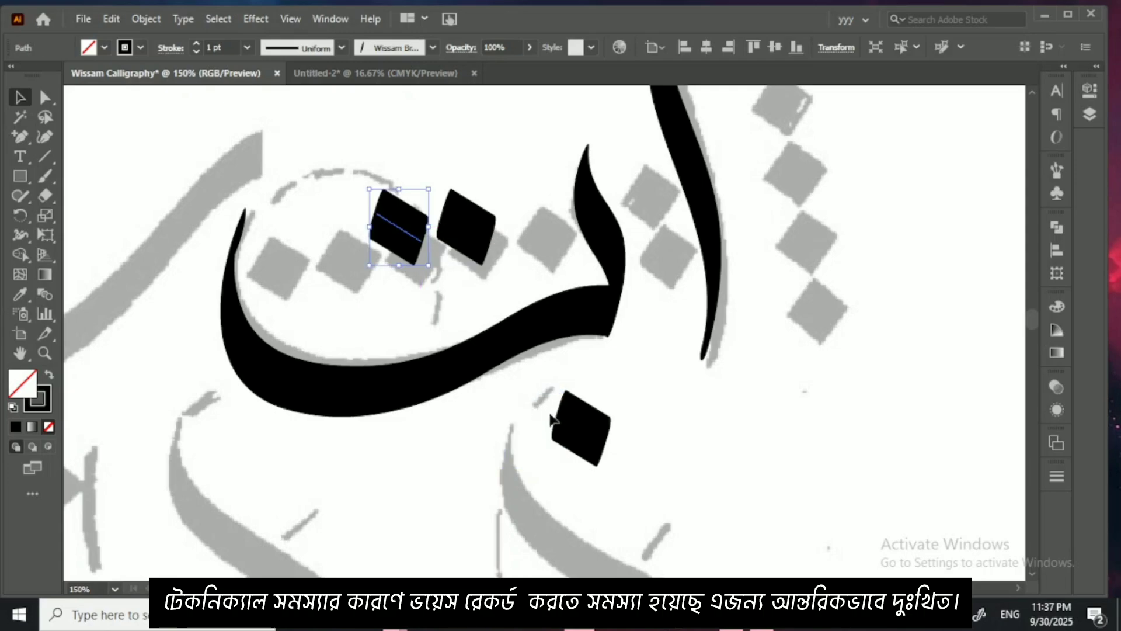
pyautogui.moveTo(571, 421); pyautogui.dragTo(410, 165)
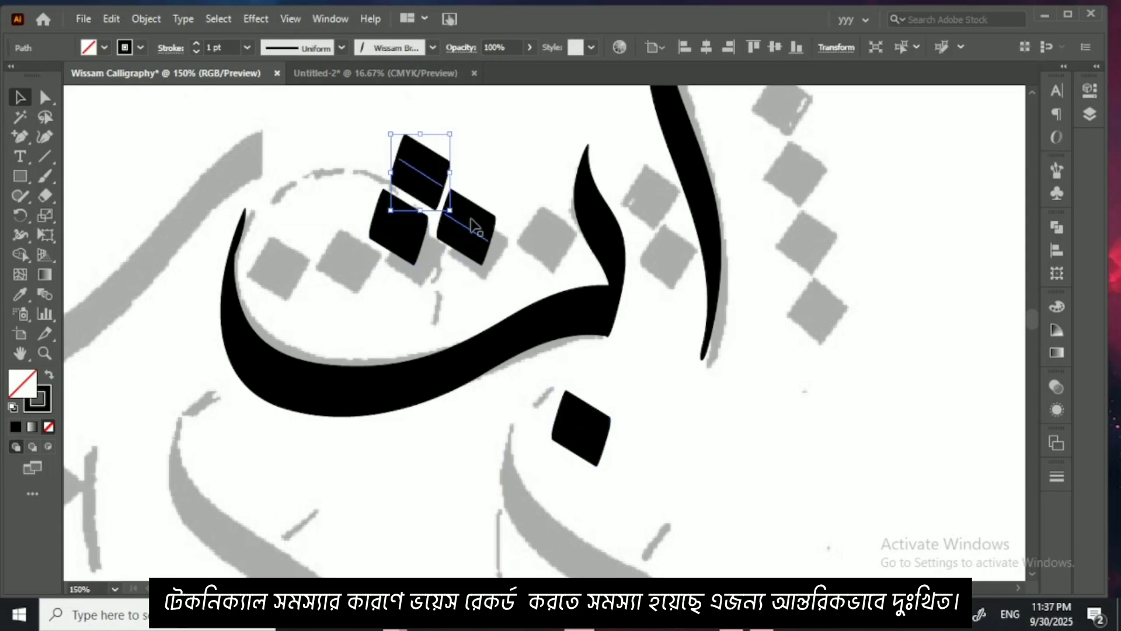
pyautogui.click(493, 278)
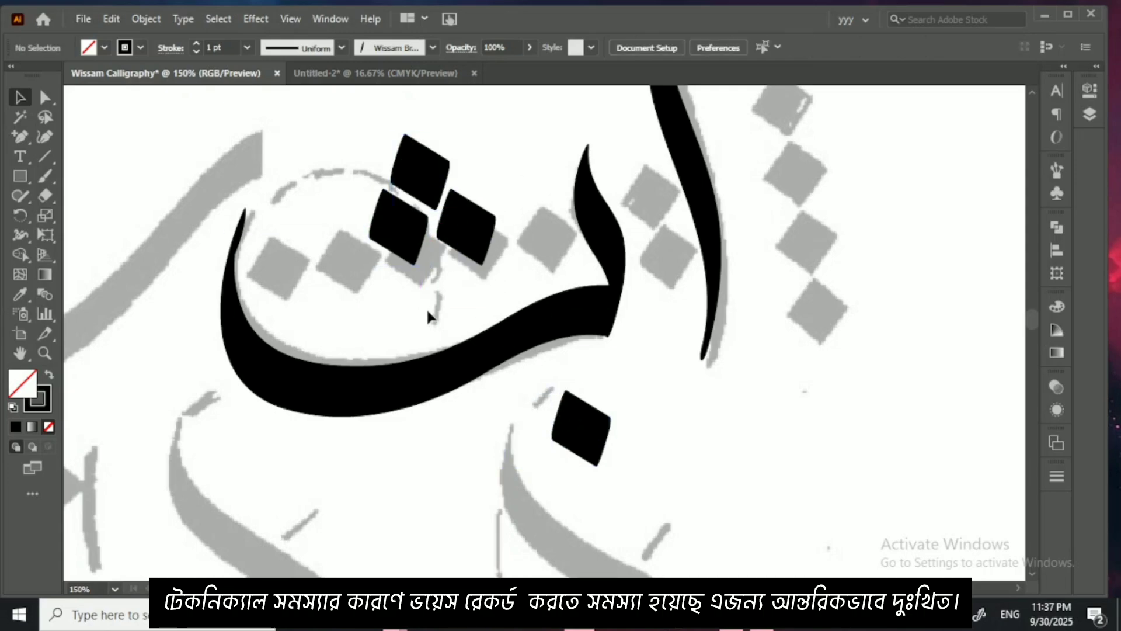
# Step: Bring the untraced grey bowl letterforms beside the finished letter into view at 100% zoom
pyautogui.moveTo(436, 323); pyautogui.dragTo(641, 357)
pyautogui.hotkey('ctrl', '-')
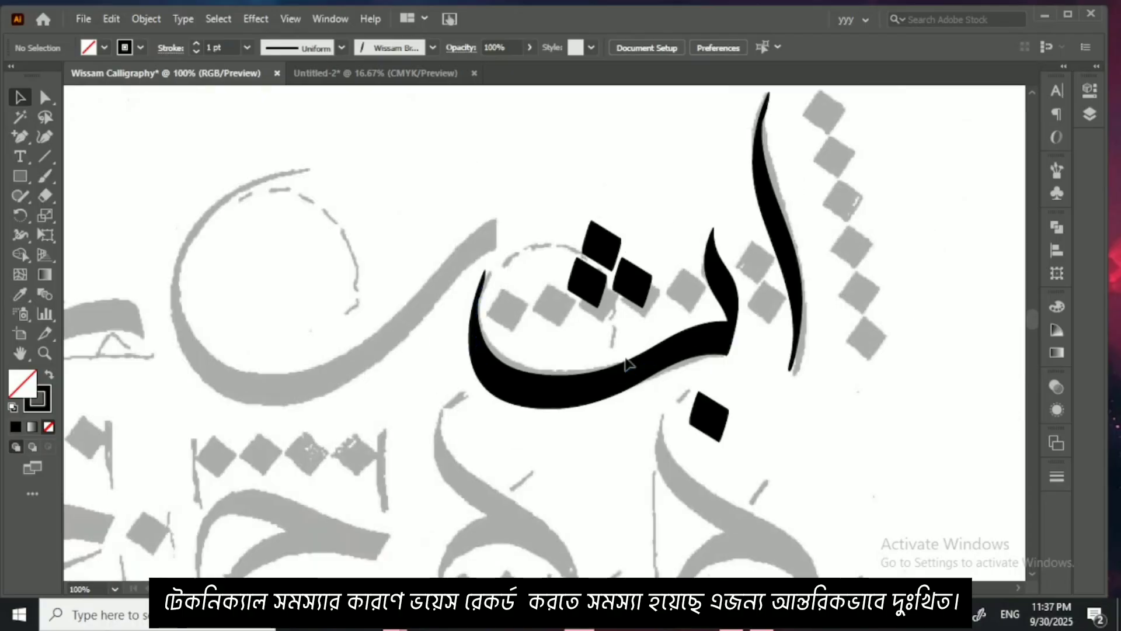
pyautogui.moveTo(508, 346); pyautogui.dragTo(608, 356)
pyautogui.moveTo(561, 292); pyautogui.dragTo(649, 307)
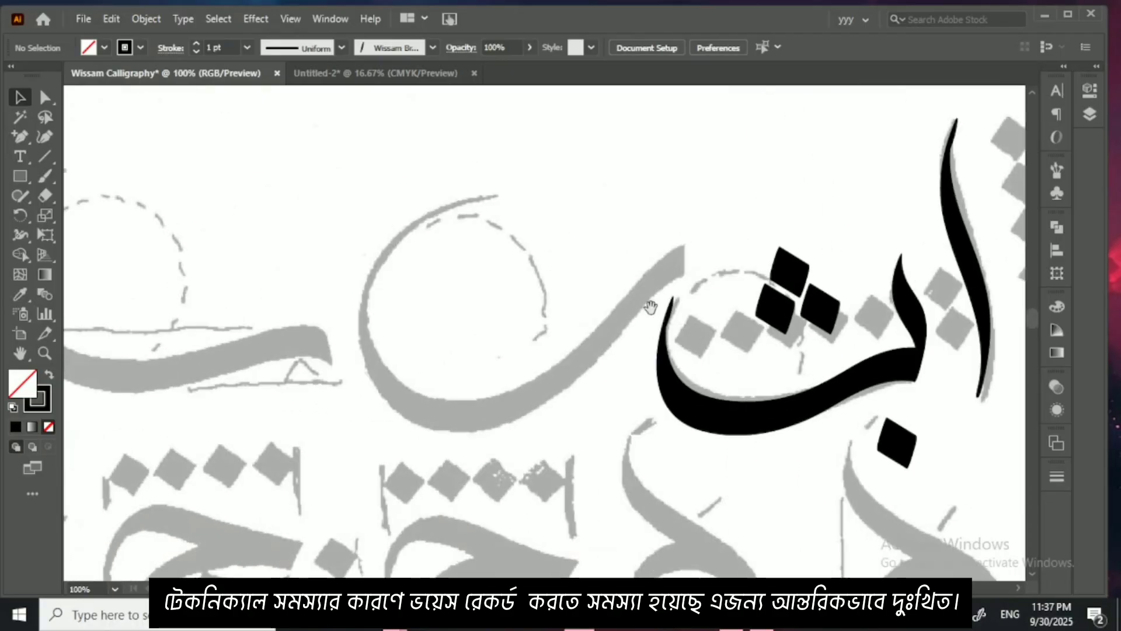
pyautogui.moveTo(533, 336); pyautogui.dragTo(660, 331)
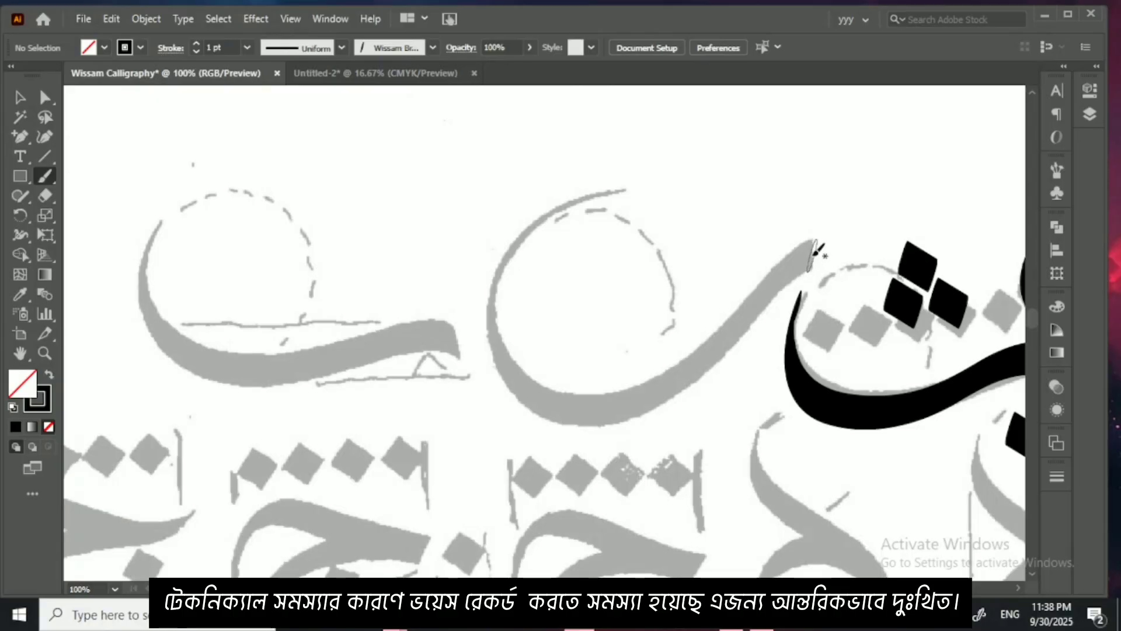
pyautogui.moveTo(810, 255)
pyautogui.mouseDown()
pyautogui.moveTo(743, 328)
pyautogui.moveTo(597, 403)
pyautogui.moveTo(547, 404)
pyautogui.moveTo(511, 388)
pyautogui.moveTo(494, 347)
pyautogui.mouseUp()
pyautogui.moveTo(515, 272); pyautogui.dragTo(518, 267)
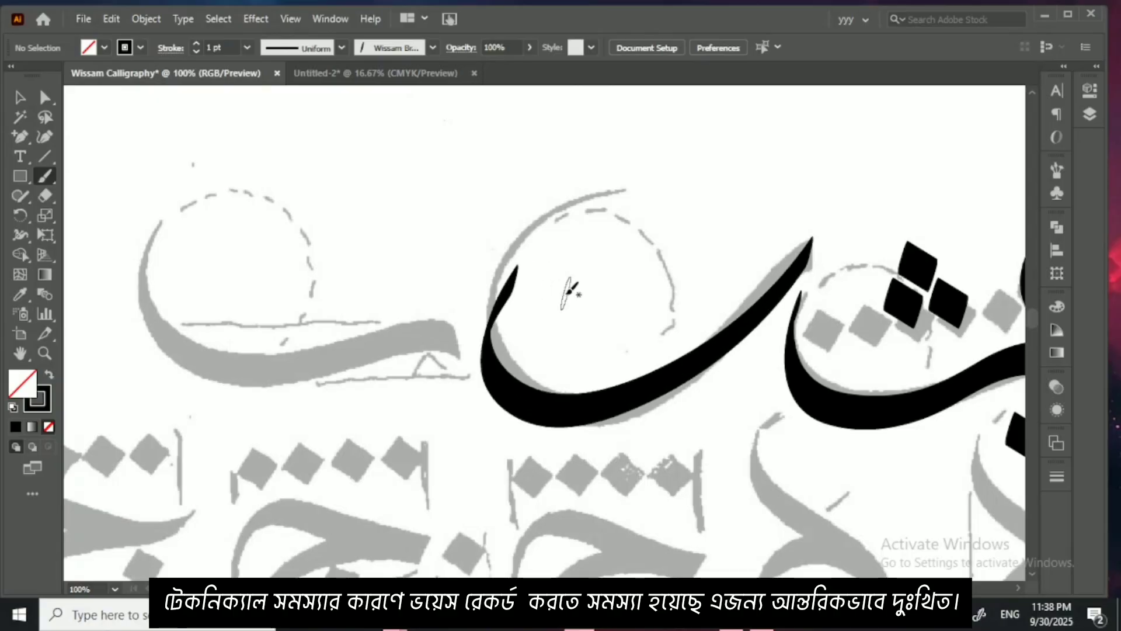
pyautogui.hotkey('ctrl', 'z')
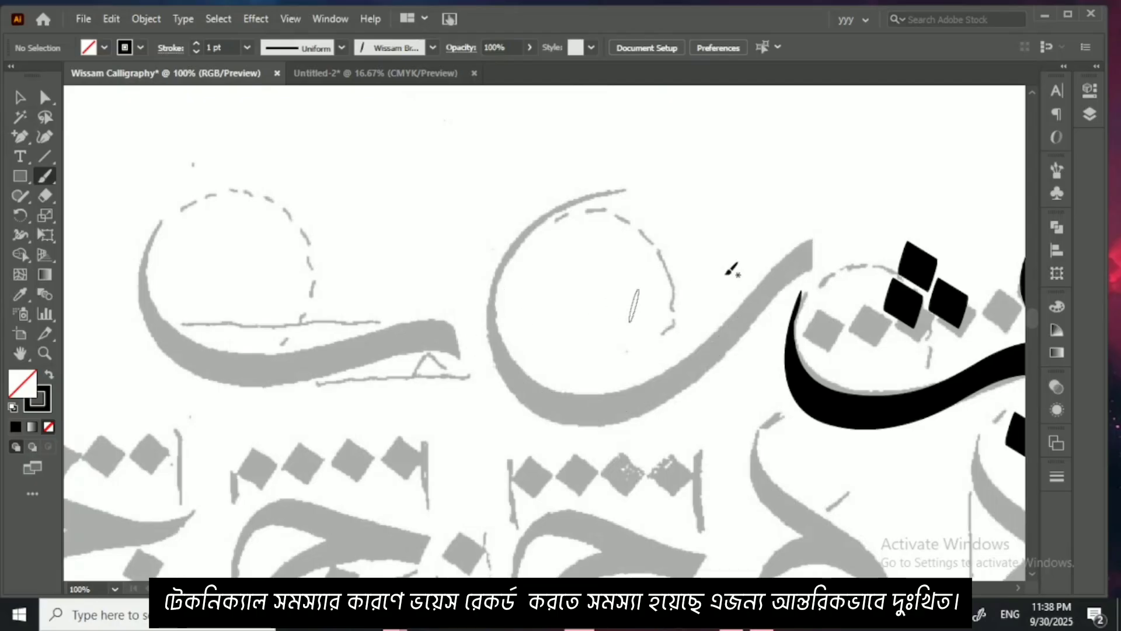
# Step: Paint the deep round bowl letter beside the dotted letter with the calligraphic brush and shift the stroke right onto its grey template
pyautogui.moveTo(817, 248)
pyautogui.mouseDown()
pyautogui.moveTo(786, 255)
pyautogui.moveTo(650, 387)
pyautogui.moveTo(564, 411)
pyautogui.moveTo(489, 380)
pyautogui.moveTo(481, 258)
pyautogui.moveTo(514, 209)
pyautogui.mouseUp()
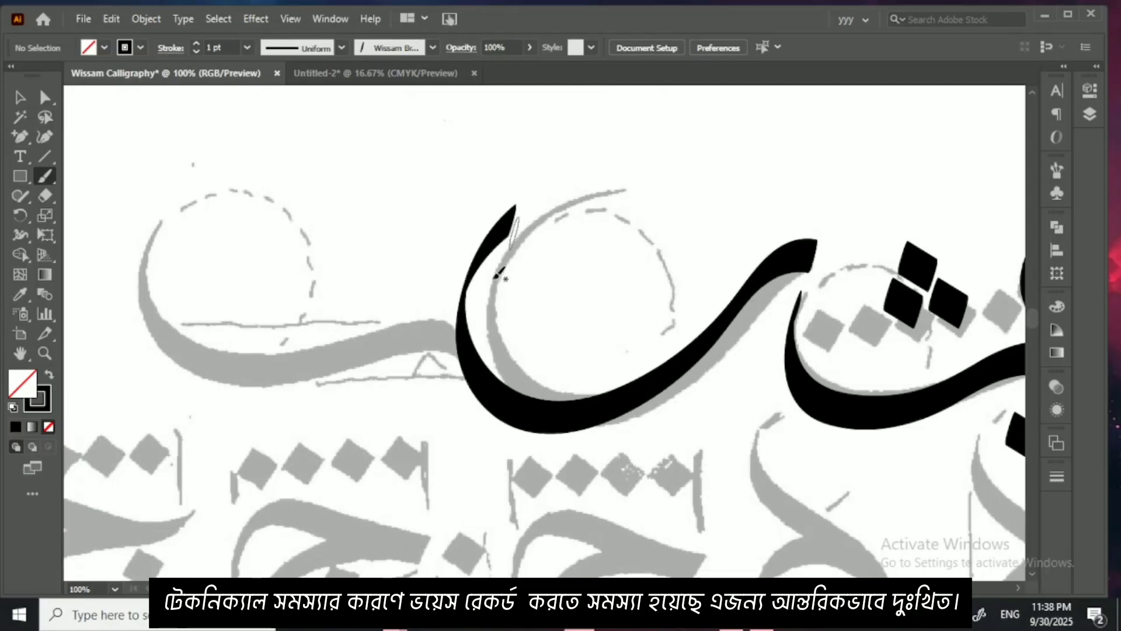
pyautogui.click(20, 98)
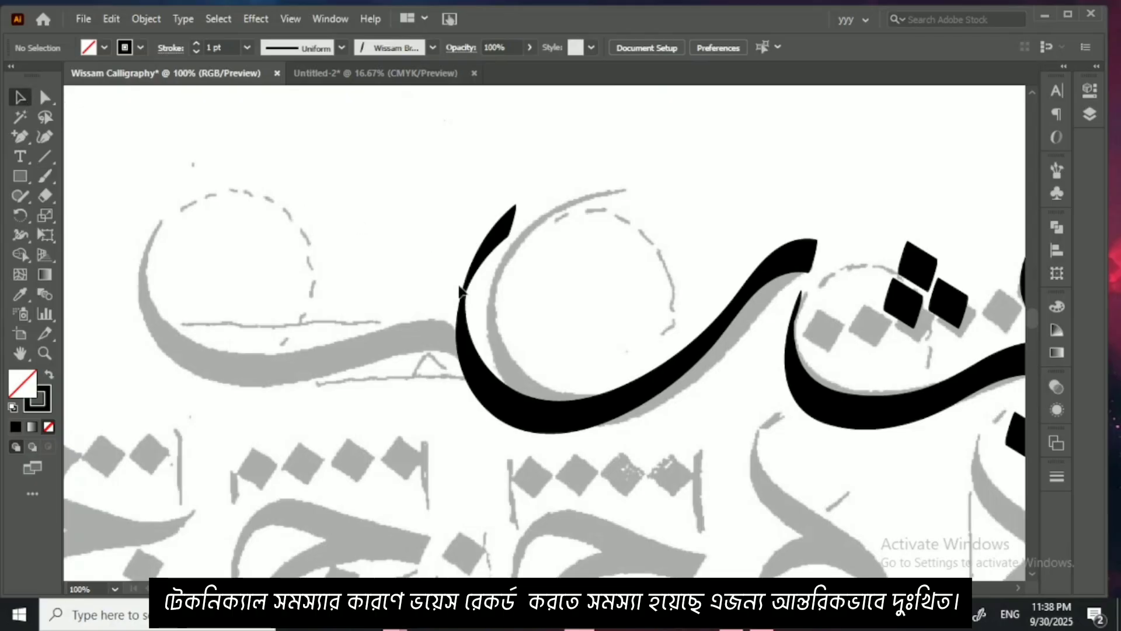
pyautogui.hotkey('ctrl', '=')
pyautogui.moveTo(667, 364); pyautogui.dragTo(501, 358)
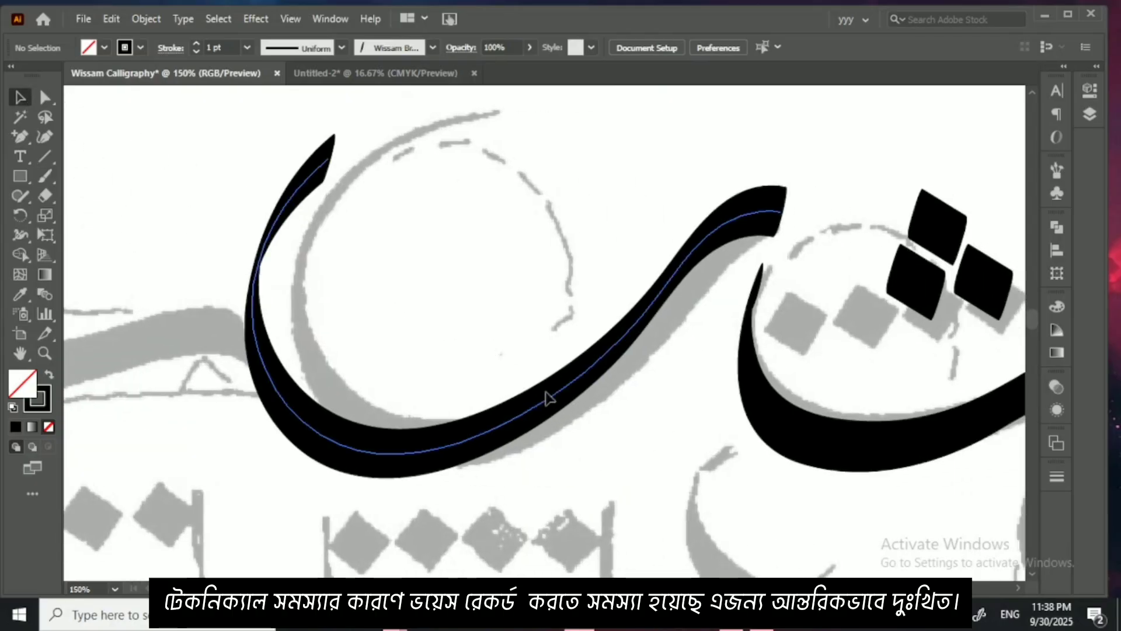
pyautogui.moveTo(546, 390); pyautogui.dragTo(593, 379)
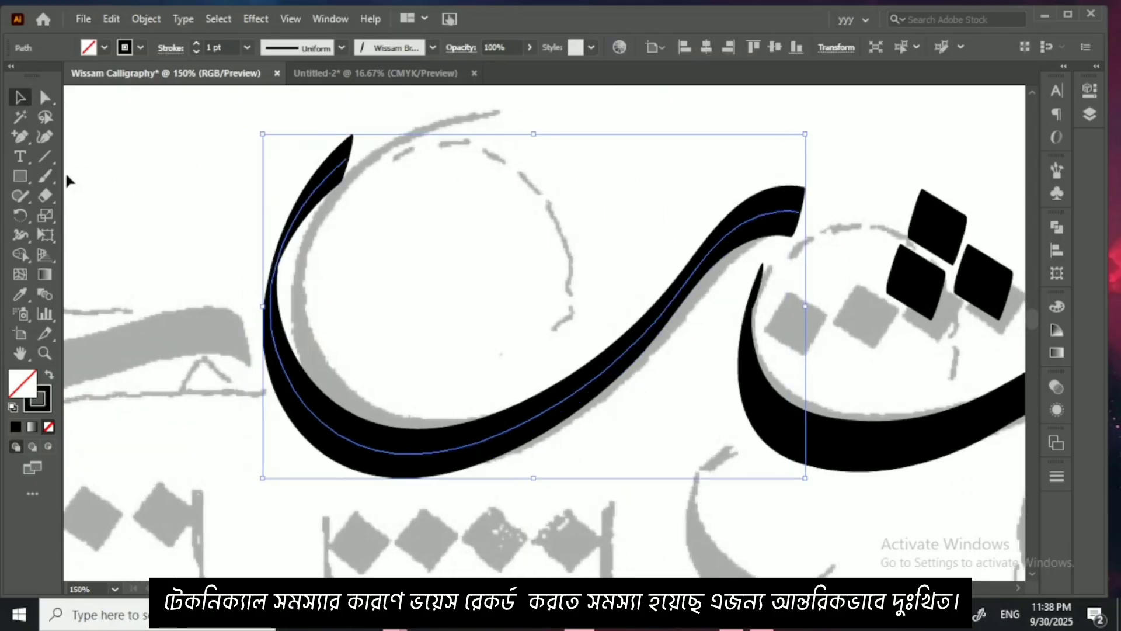
# Step: Pull the deep bowl stroke's tail tip outward with the Curvature tool, even out its curve with the Smooth tool, and deselect
pyautogui.click(45, 118)
pyautogui.click(47, 137)
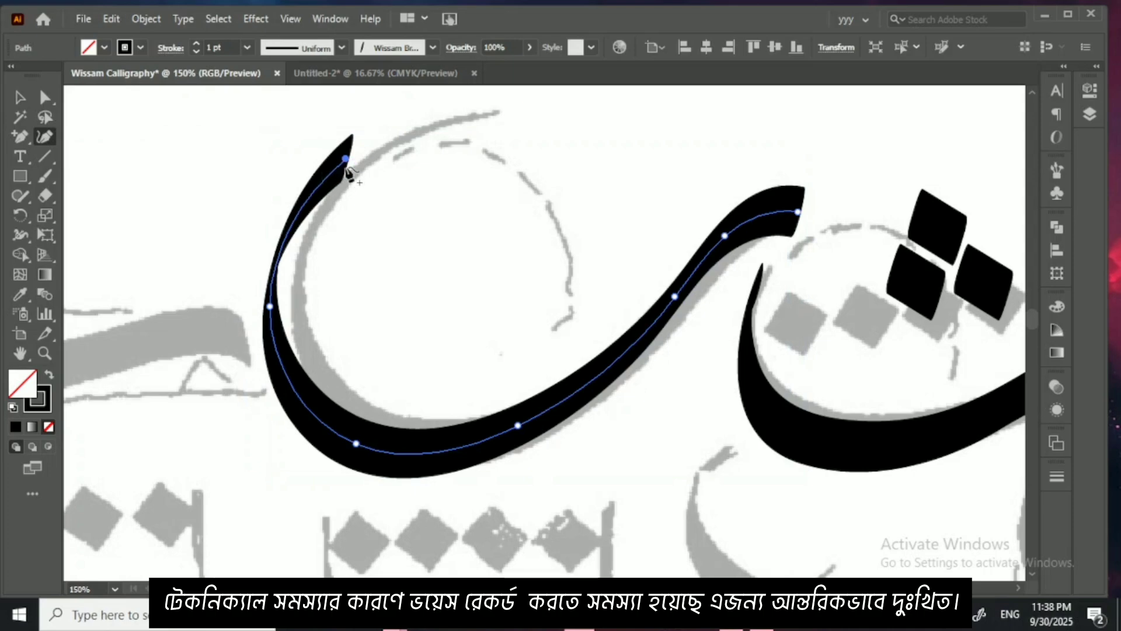
pyautogui.moveTo(346, 160); pyautogui.dragTo(288, 181)
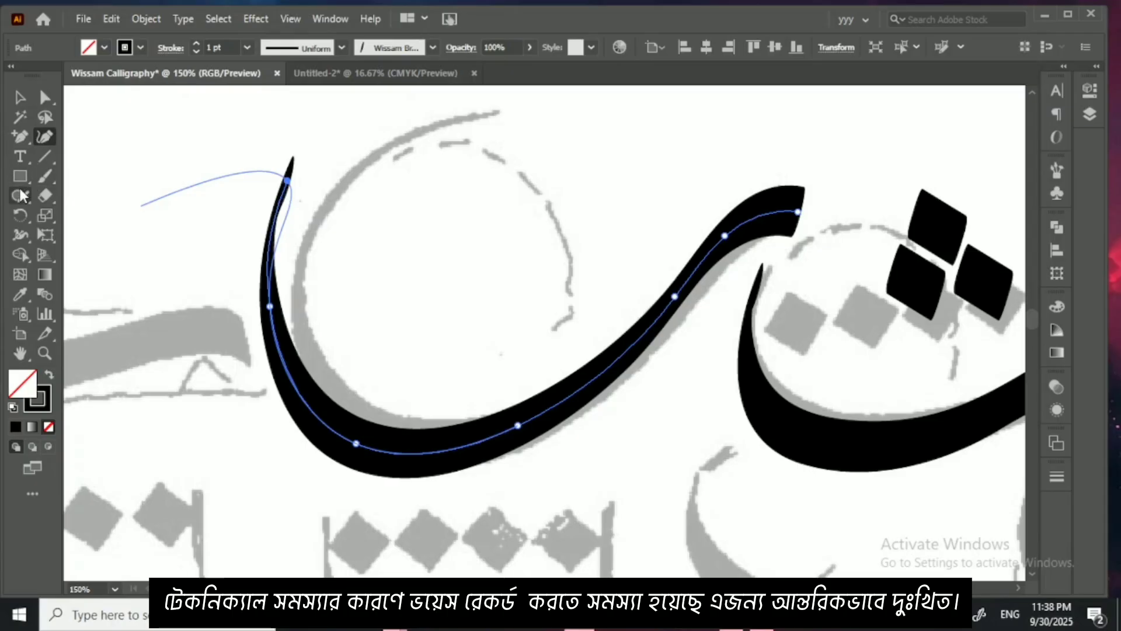
pyautogui.click(21, 196)
pyautogui.click(66, 228)
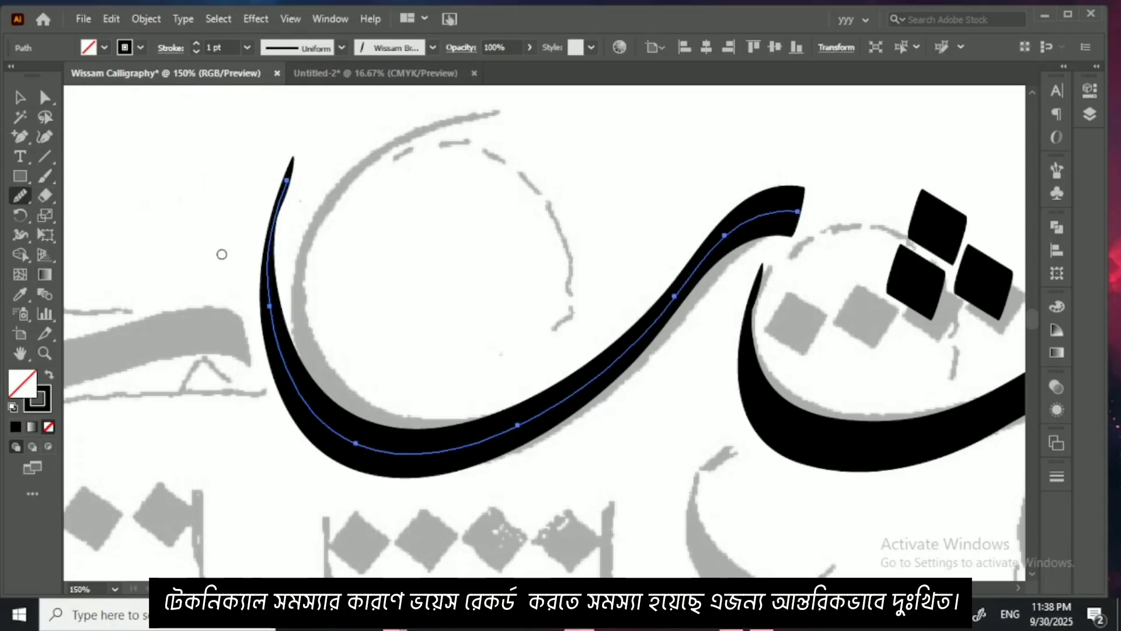
pyautogui.moveTo(250, 233)
pyautogui.mouseDown()
pyautogui.moveTo(254, 312)
pyautogui.moveTo(290, 374)
pyautogui.moveTo(386, 442)
pyautogui.moveTo(421, 451)
pyautogui.moveTo(518, 422)
pyautogui.moveTo(661, 327)
pyautogui.moveTo(679, 287)
pyautogui.mouseUp()
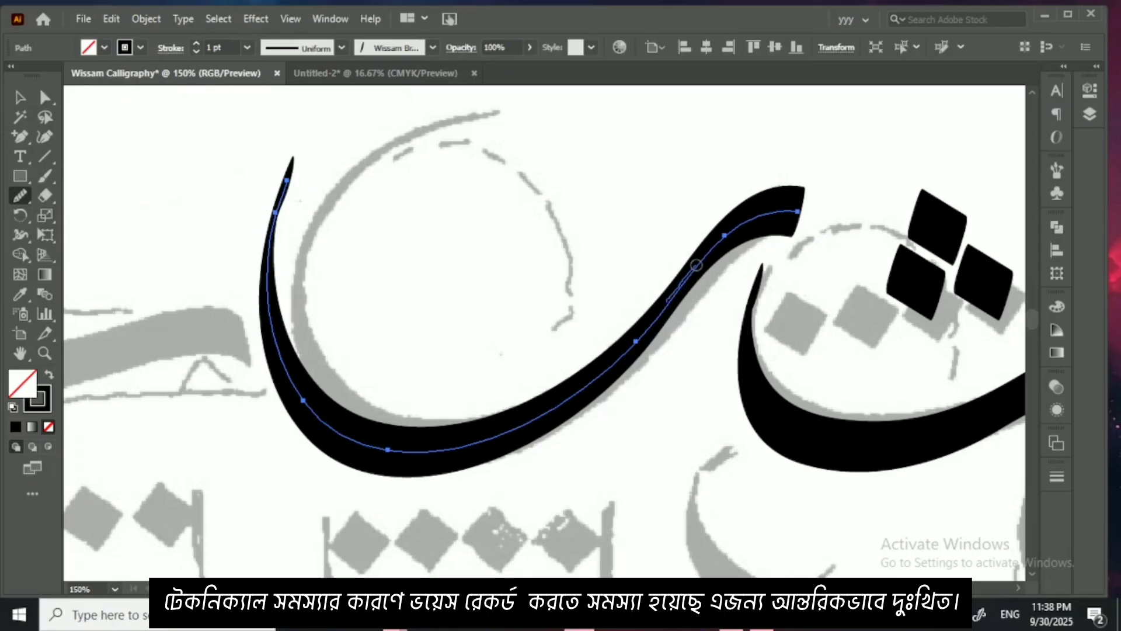
pyautogui.click(20, 98)
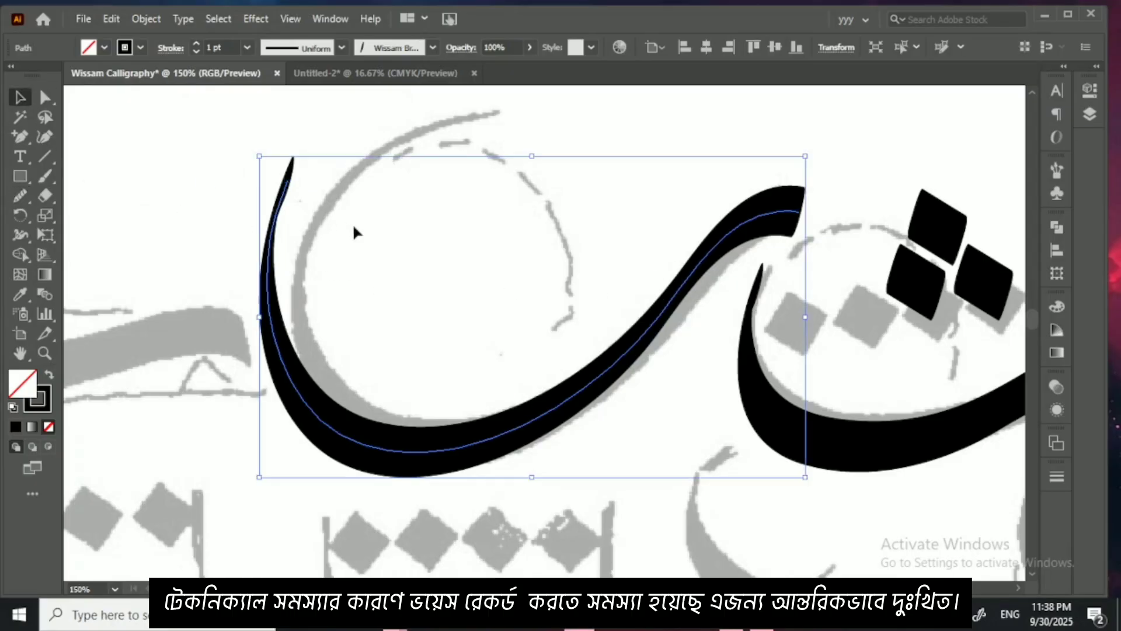
pyautogui.click(352, 224)
# Step: Paint the shallow bowl letter at the far end of the first row with the calligraphic brush
pyautogui.hscroll(-10, 445, 317)
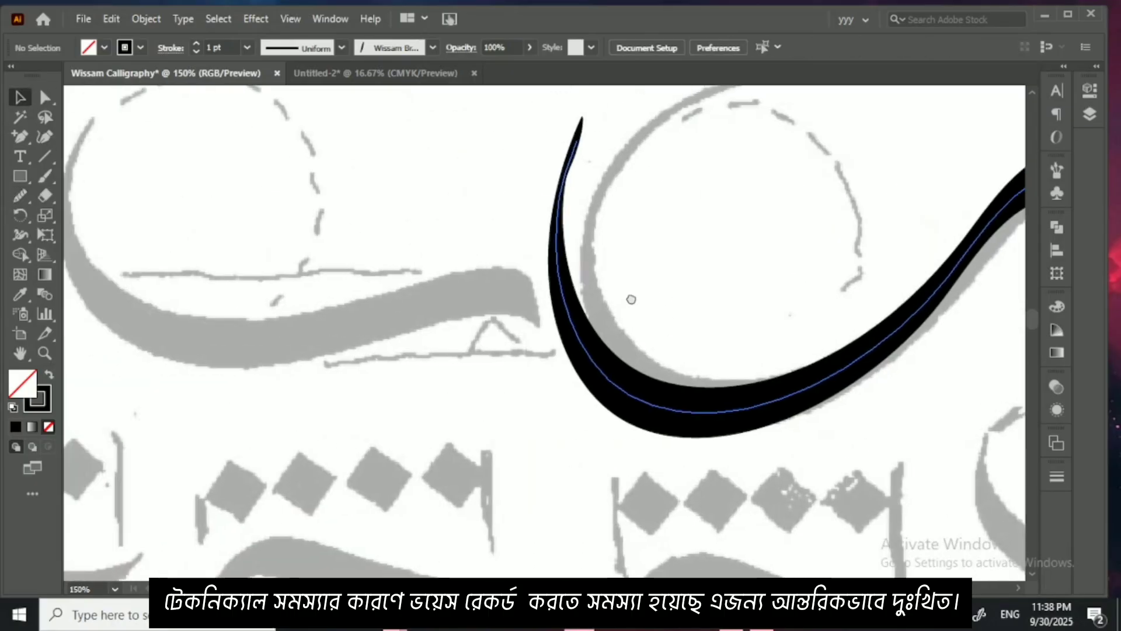
pyautogui.click(45, 176)
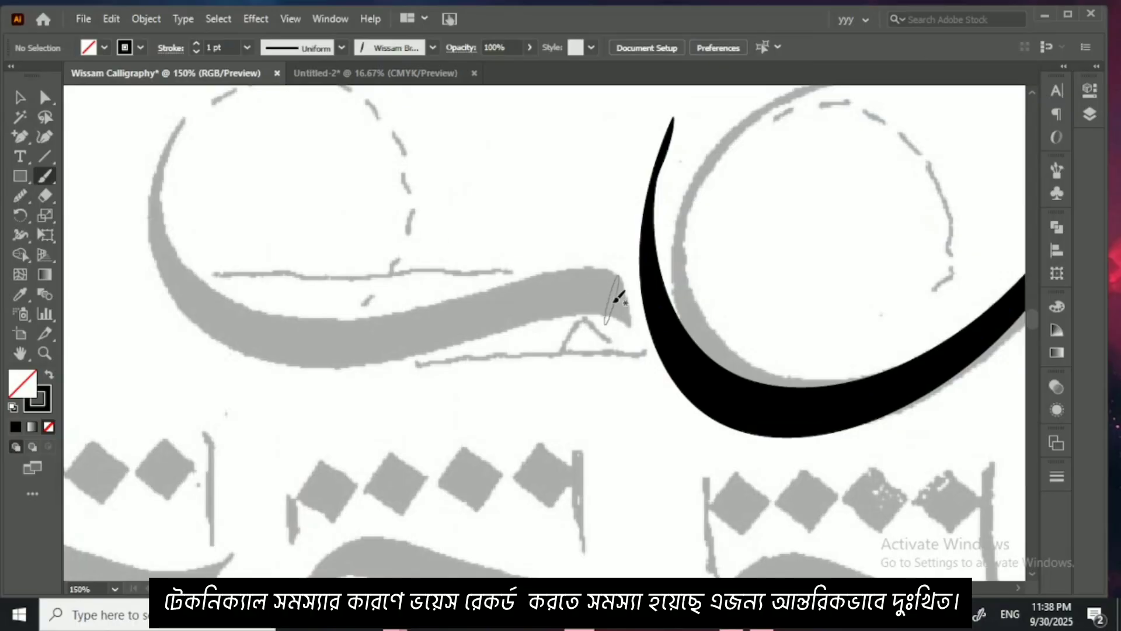
pyautogui.moveTo(634, 304)
pyautogui.mouseDown()
pyautogui.moveTo(609, 293)
pyautogui.moveTo(518, 305)
pyautogui.moveTo(401, 342)
pyautogui.moveTo(297, 336)
pyautogui.moveTo(246, 289)
pyautogui.moveTo(222, 245)
pyautogui.moveTo(225, 192)
pyautogui.mouseUp()
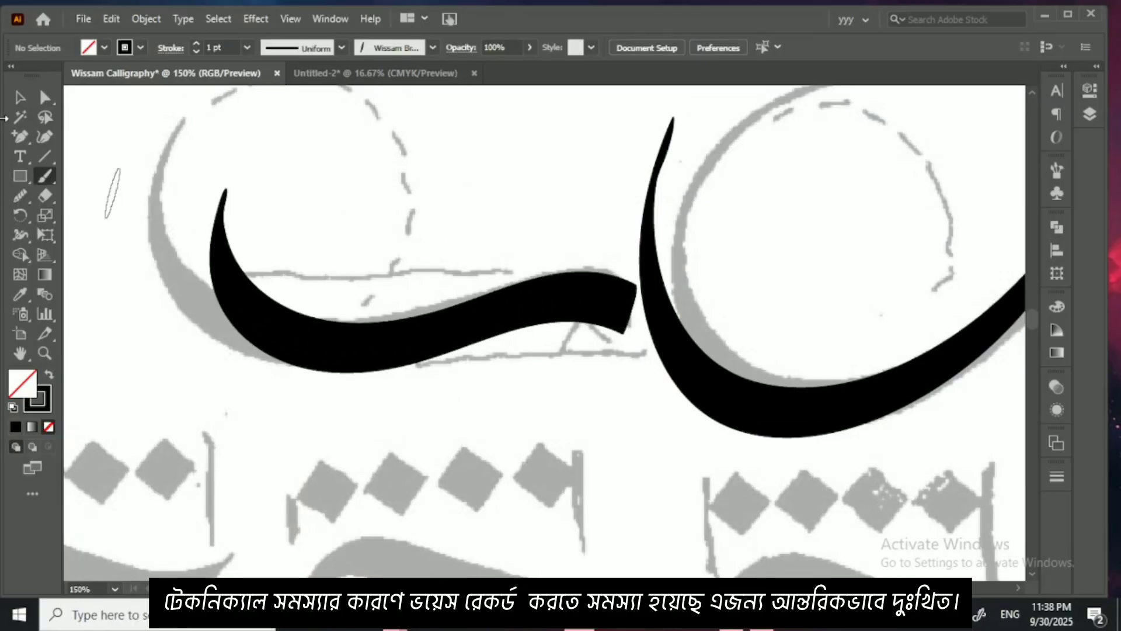
# Step: Reshape the shallow bowl stroke with the Curvature tool, moving its tail tip and lower bend out toward the grey template
pyautogui.moveTo(245, 276); pyautogui.dragTo(245, 274)
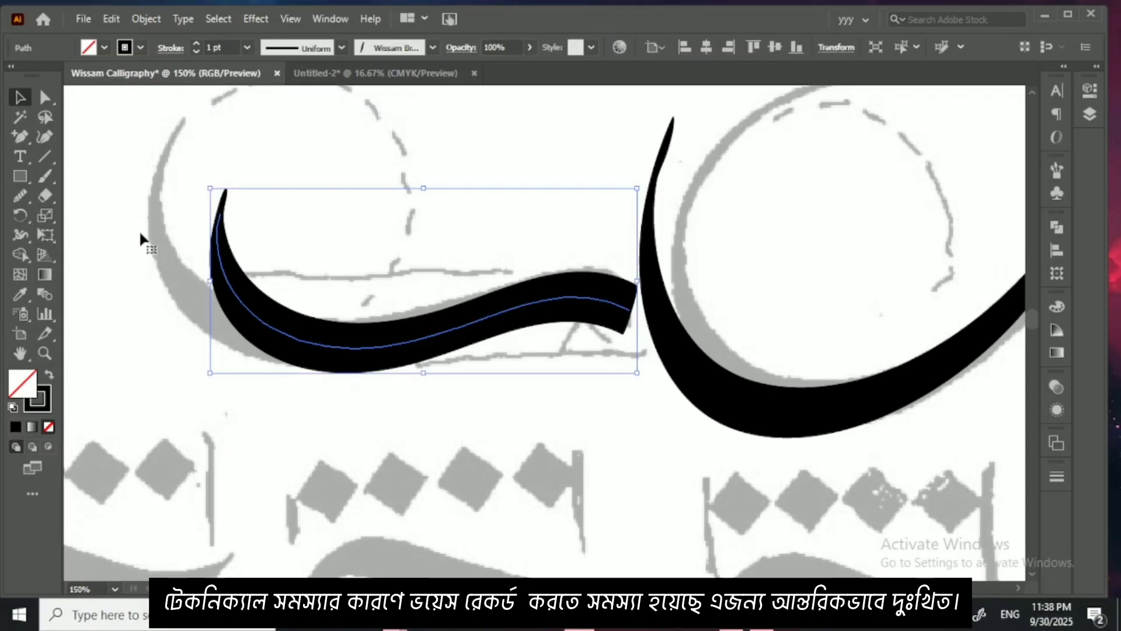
pyautogui.click(49, 136)
pyautogui.moveTo(220, 214)
pyautogui.mouseDown()
pyautogui.moveTo(169, 159)
pyautogui.moveTo(175, 132)
pyautogui.mouseUp()
pyautogui.moveTo(201, 251); pyautogui.dragTo(188, 268)
pyautogui.moveTo(252, 313)
pyautogui.mouseDown()
pyautogui.moveTo(250, 344)
pyautogui.moveTo(269, 350)
pyautogui.moveTo(380, 348)
pyautogui.mouseUp()
# Step: Even out the lower bend of the shallow bowl stroke with the Smooth tool and deselect it
pyautogui.click(23, 194)
pyautogui.moveTo(218, 308); pyautogui.dragTo(215, 305)
pyautogui.moveTo(215, 305)
pyautogui.mouseDown()
pyautogui.moveTo(335, 348)
pyautogui.moveTo(379, 346)
pyautogui.mouseUp()
pyautogui.moveTo(255, 341)
pyautogui.mouseDown()
pyautogui.moveTo(468, 323)
pyautogui.moveTo(270, 328)
pyautogui.moveTo(374, 350)
pyautogui.mouseUp()
pyautogui.moveTo(234, 318); pyautogui.dragTo(223, 299)
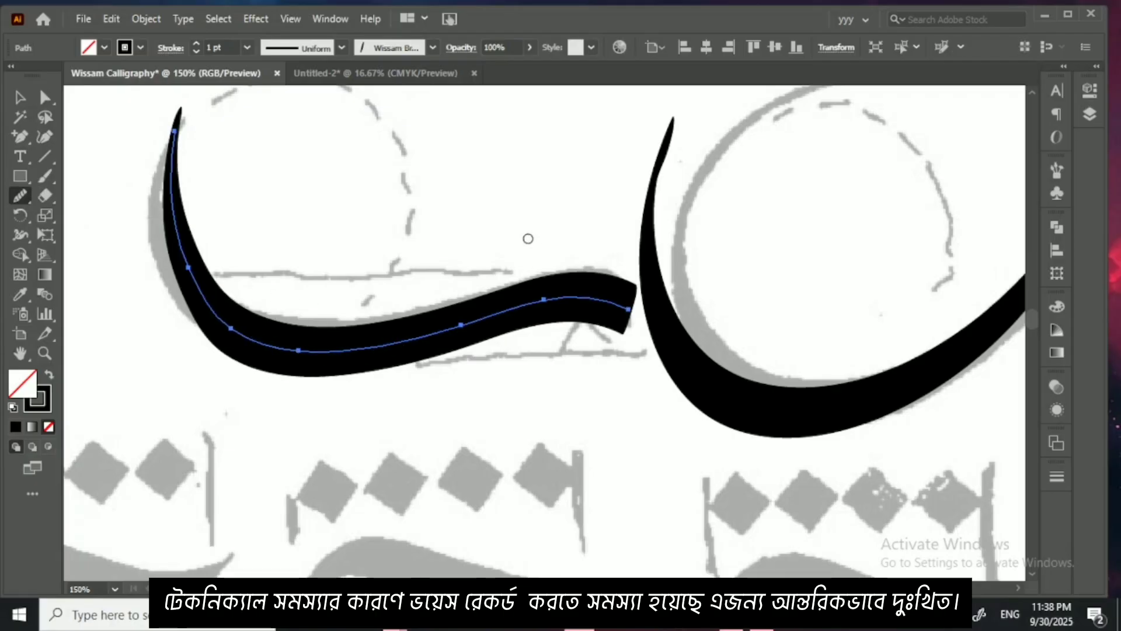
pyautogui.click(18, 99)
pyautogui.click(342, 176)
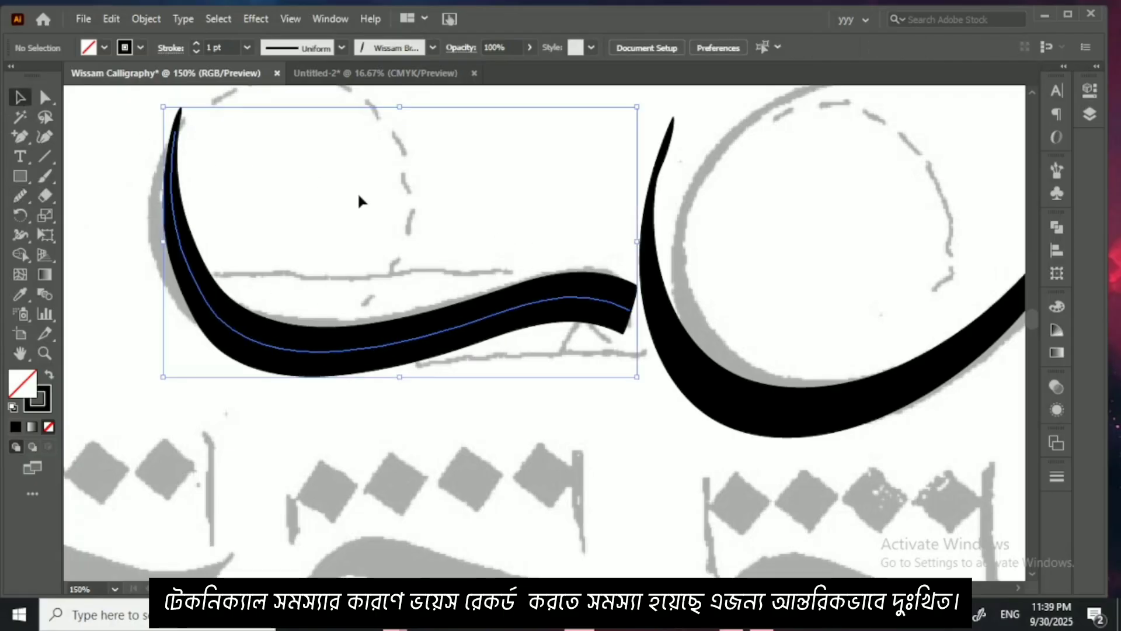
# Step: Paint the diagonal head stroke of the first grey jeem letterform in the second row with the calligraphic brush
pyautogui.hotkey('ctrl', '-')
pyautogui.hotkey('ctrl', '-')
pyautogui.hotkey('ctrl', '-')
pyautogui.hotkey('ctrl', '-')
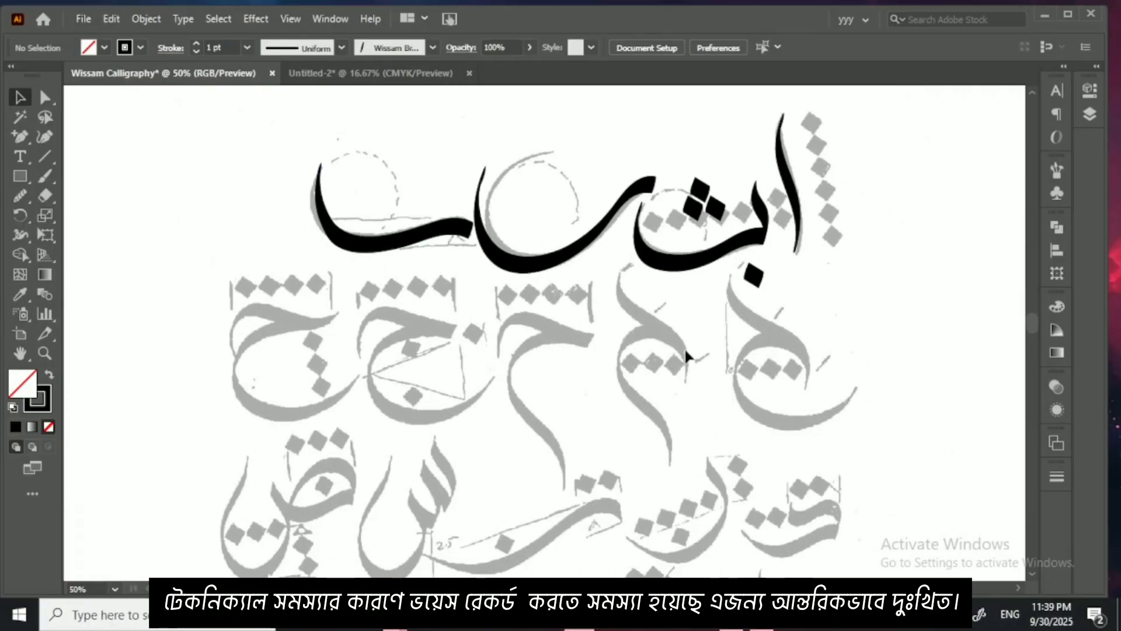
pyautogui.hotkey('ctrl', '+')
pyautogui.hotkey('ctrl', '+')
pyautogui.moveTo(758, 337); pyautogui.dragTo(529, 302)
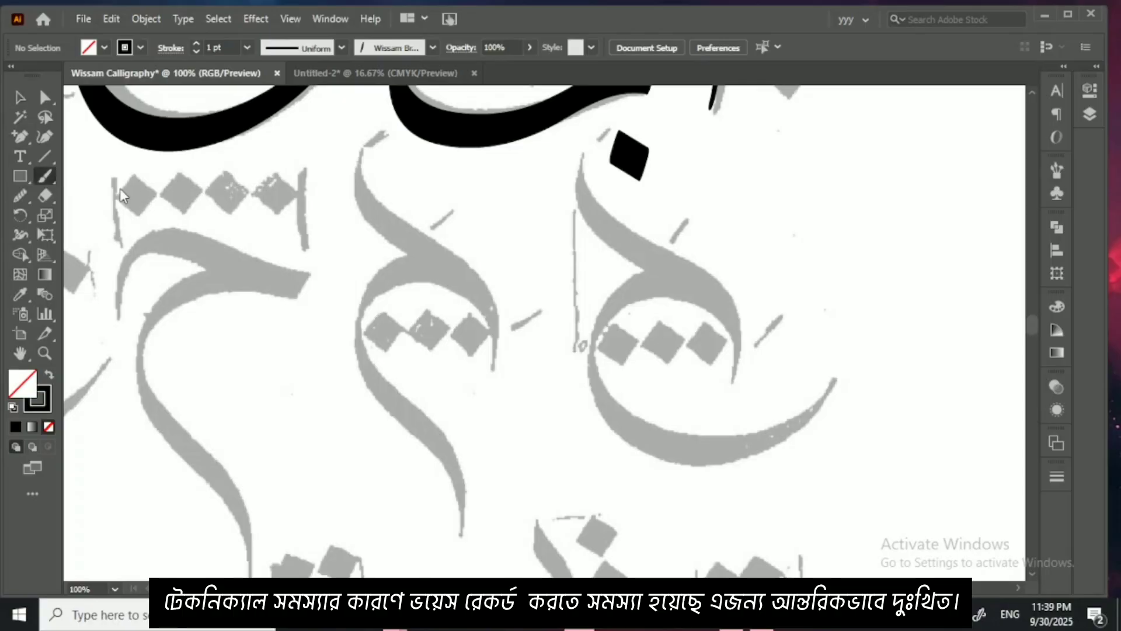
pyautogui.moveTo(503, 213); pyautogui.dragTo(383, 244)
pyautogui.moveTo(459, 227)
pyautogui.mouseDown()
pyautogui.moveTo(449, 174)
pyautogui.moveTo(466, 201)
pyautogui.moveTo(566, 266)
pyautogui.moveTo(599, 348)
pyautogui.mouseUp()
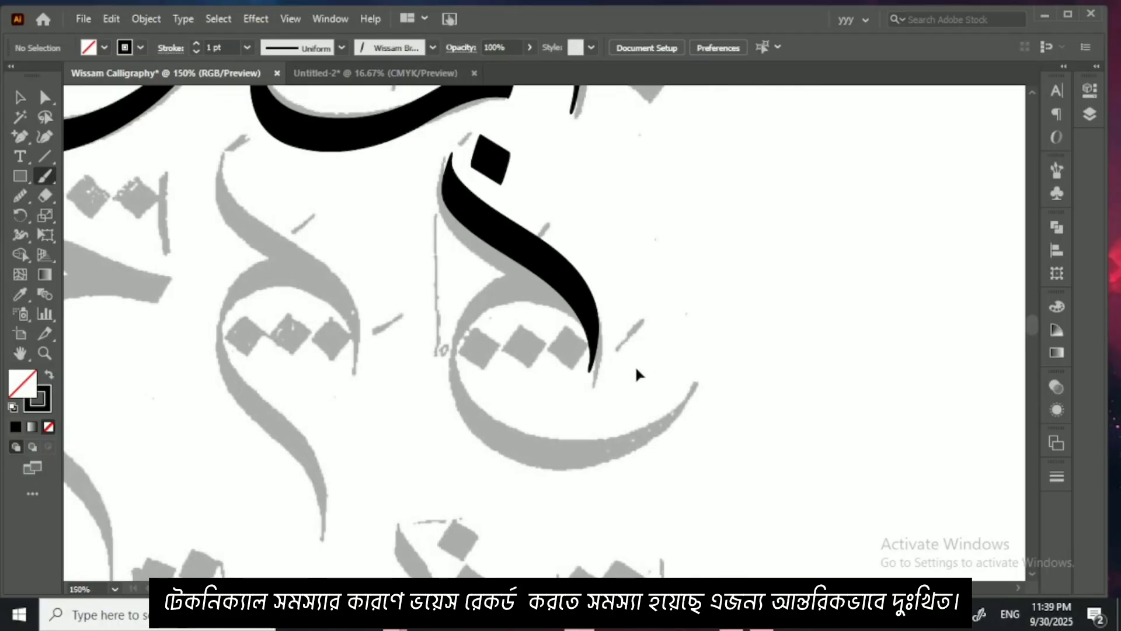
# Step: Paint the jeem's arch below the head stroke and its large lower bowl with the calligraphic brush
pyautogui.scroll(2, 639, 376)
pyautogui.moveTo(646, 368)
pyautogui.mouseDown()
pyautogui.moveTo(643, 323)
pyautogui.moveTo(617, 272)
pyautogui.moveTo(554, 212)
pyautogui.moveTo(488, 212)
pyautogui.moveTo(412, 248)
pyautogui.moveTo(355, 369)
pyautogui.moveTo(440, 515)
pyautogui.moveTo(682, 556)
pyautogui.moveTo(796, 517)
pyautogui.moveTo(848, 390)
pyautogui.mouseUp()
pyautogui.scroll(5, 870, 295)
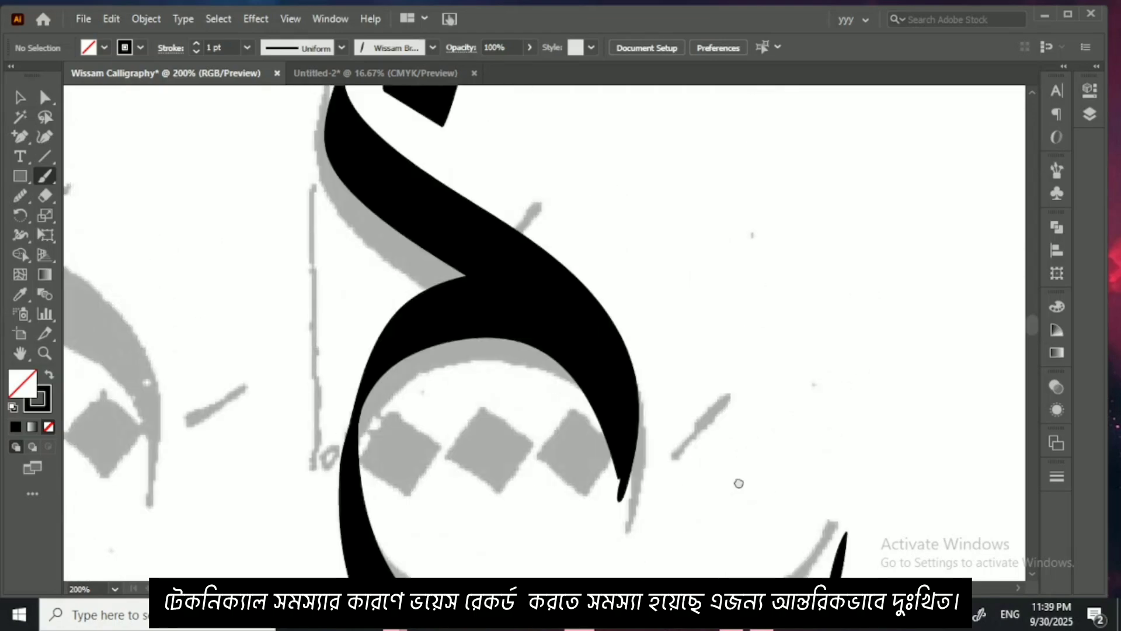
# Step: Reshape the jeem's head stroke with the Curvature tool, raising its upper tip, extending its lower end and pushing the lower bend outward
pyautogui.click(21, 98)
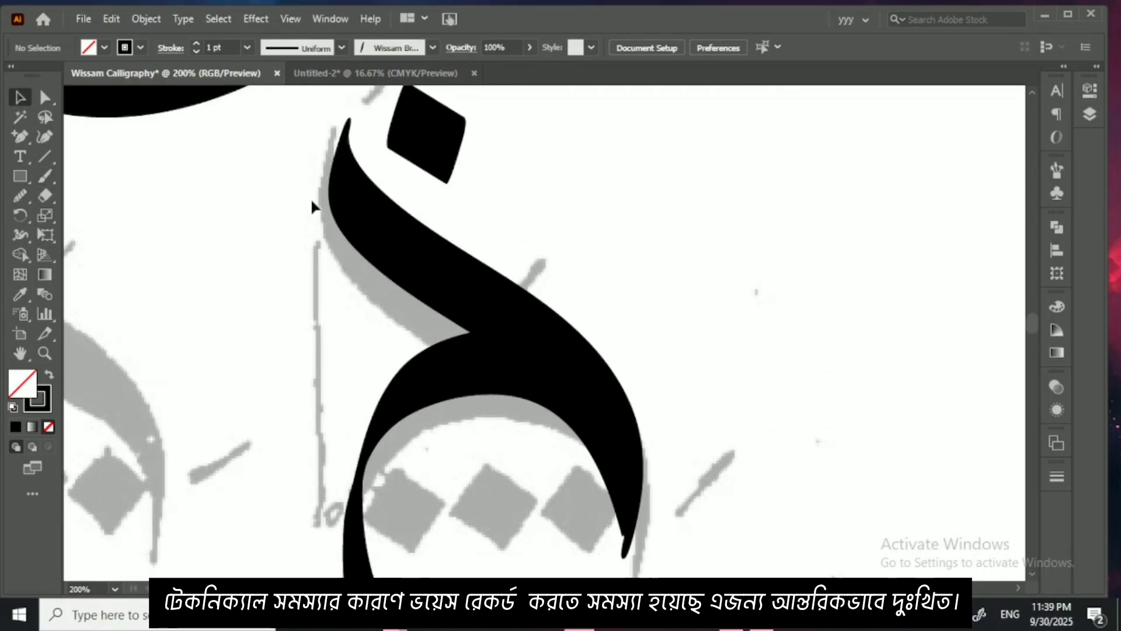
pyautogui.click(351, 213)
pyautogui.hotkey('shift', '`')
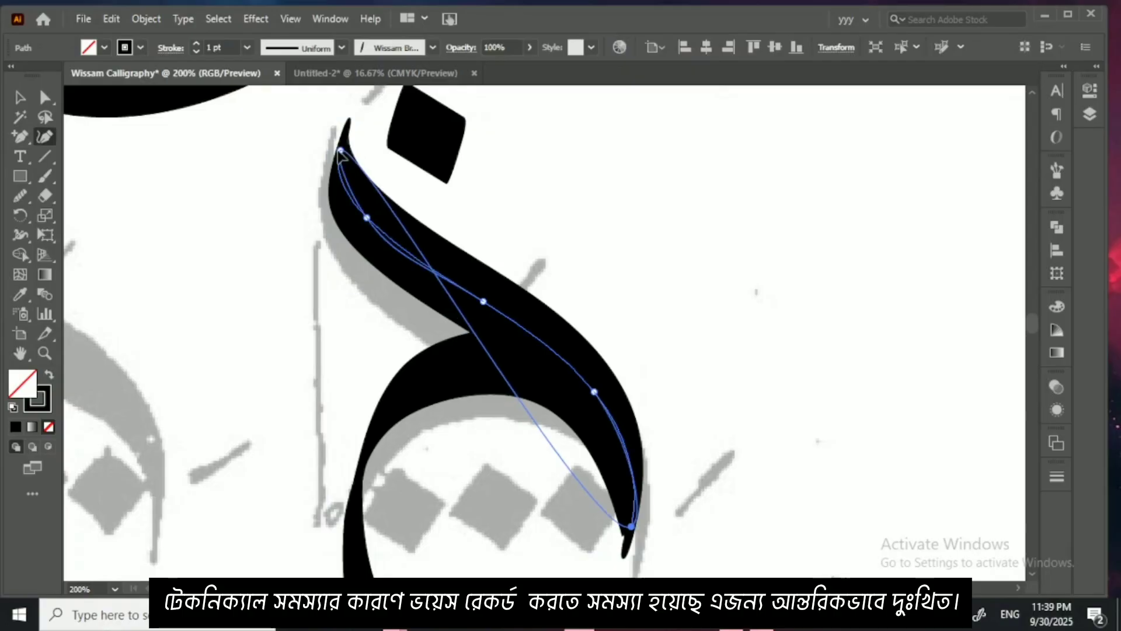
pyautogui.moveTo(340, 150); pyautogui.dragTo(338, 134)
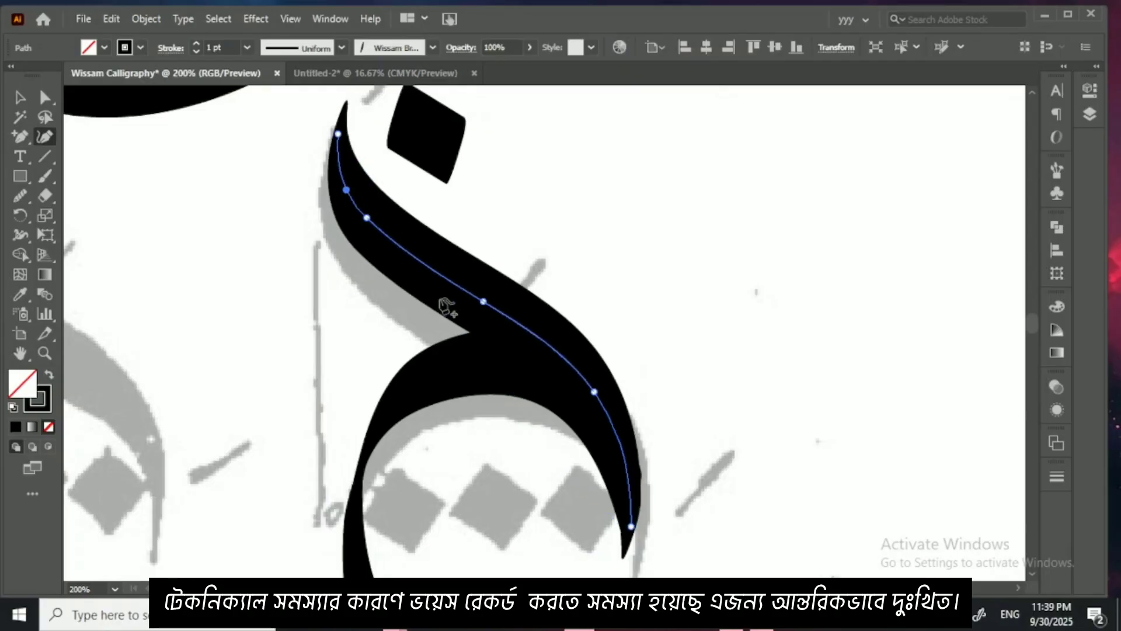
pyautogui.scroll(-2, 540, 374)
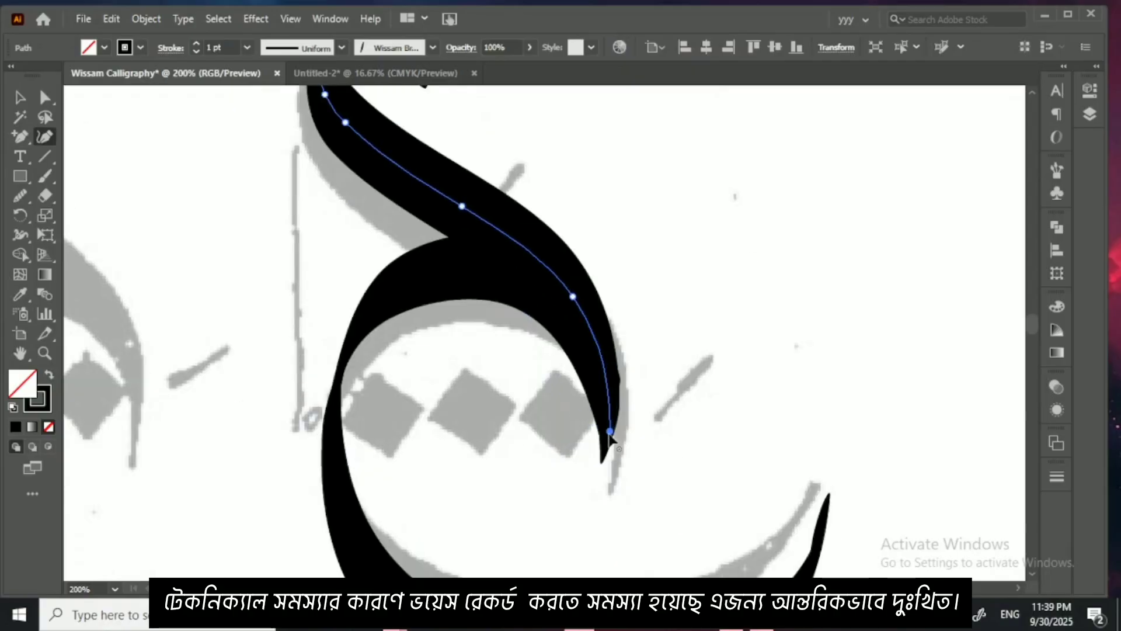
pyautogui.moveTo(611, 432); pyautogui.dragTo(611, 454)
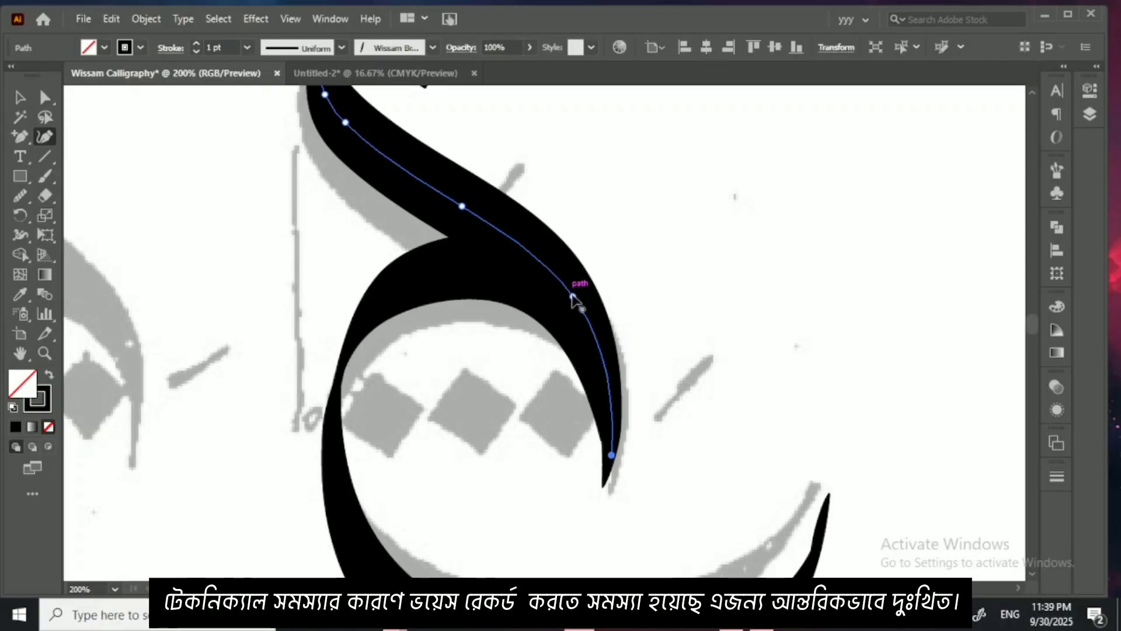
pyautogui.moveTo(572, 298); pyautogui.dragTo(581, 294)
# Step: Select the jeem's arch stroke and even out its curve with the Smooth tool
pyautogui.click(29, 97)
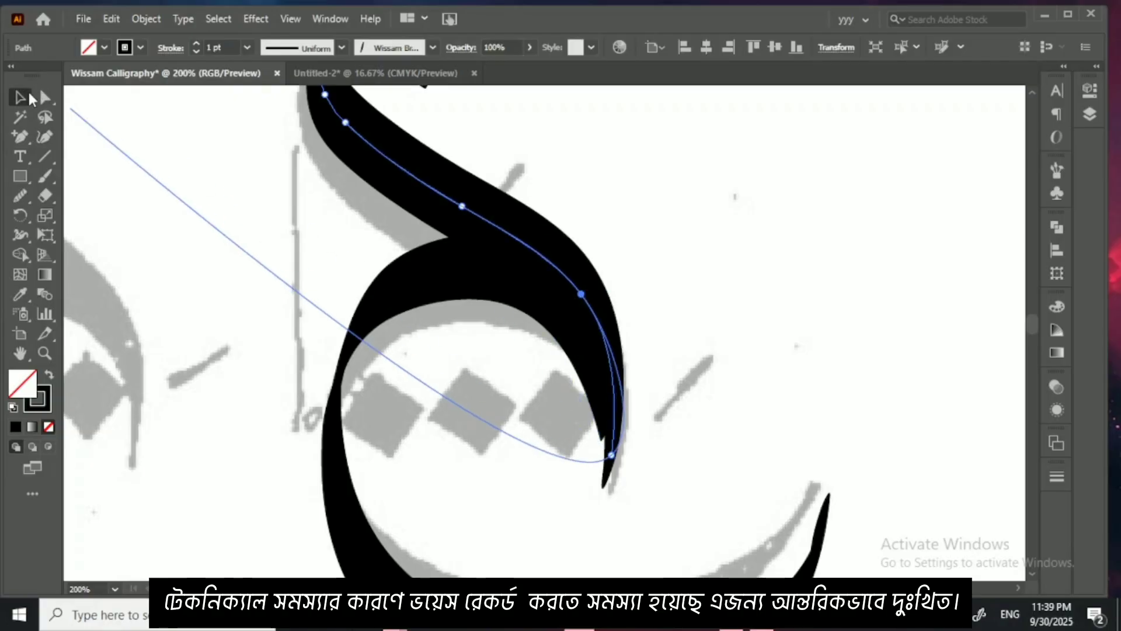
pyautogui.click(370, 310)
pyautogui.click(49, 136)
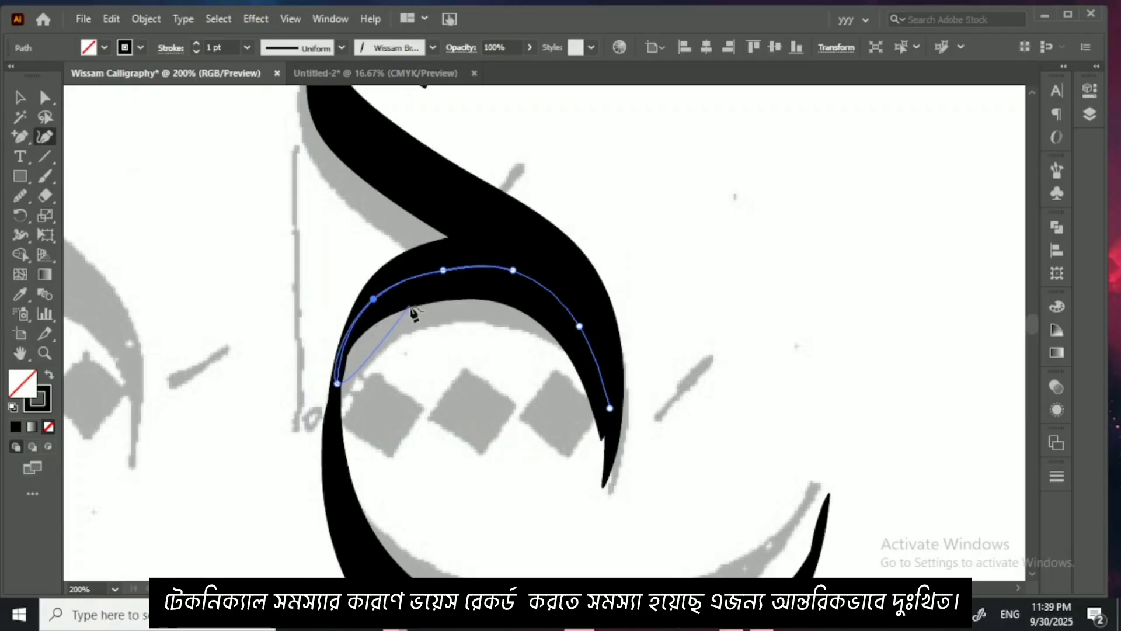
pyautogui.click(20, 196)
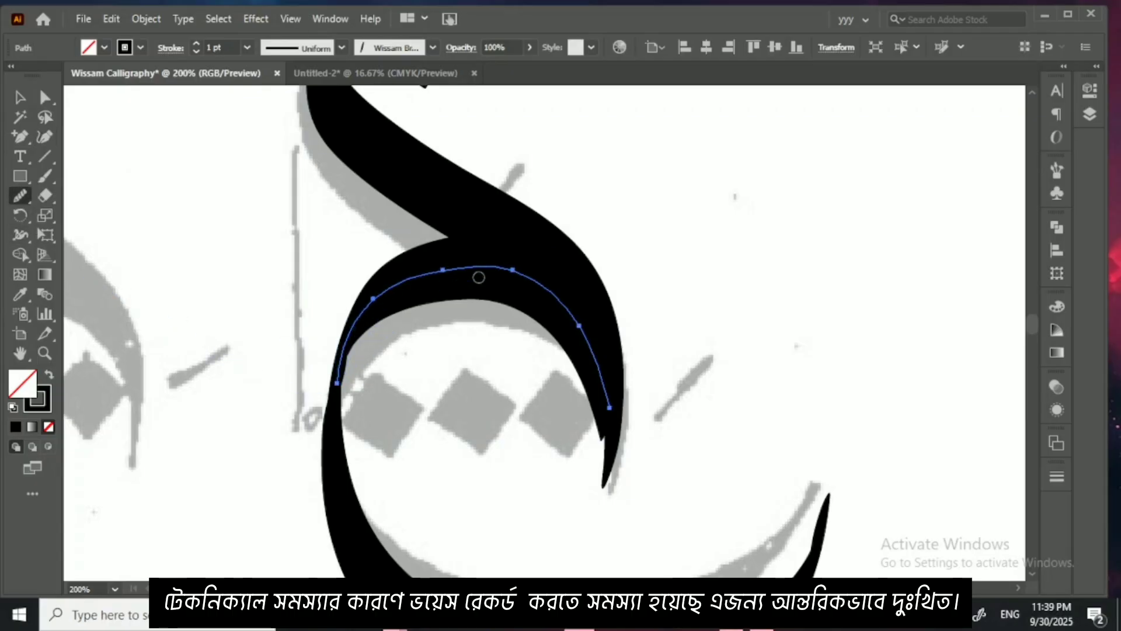
pyautogui.moveTo(363, 299)
pyautogui.mouseDown()
pyautogui.moveTo(477, 266)
pyautogui.moveTo(610, 407)
pyautogui.mouseUp()
# Step: Reshape the jeem's arch with the Curvature tool, extending its right end downward and pushing the right bend outward into the head stroke
pyautogui.click(22, 101)
pyautogui.moveTo(385, 365); pyautogui.dragTo(313, 275)
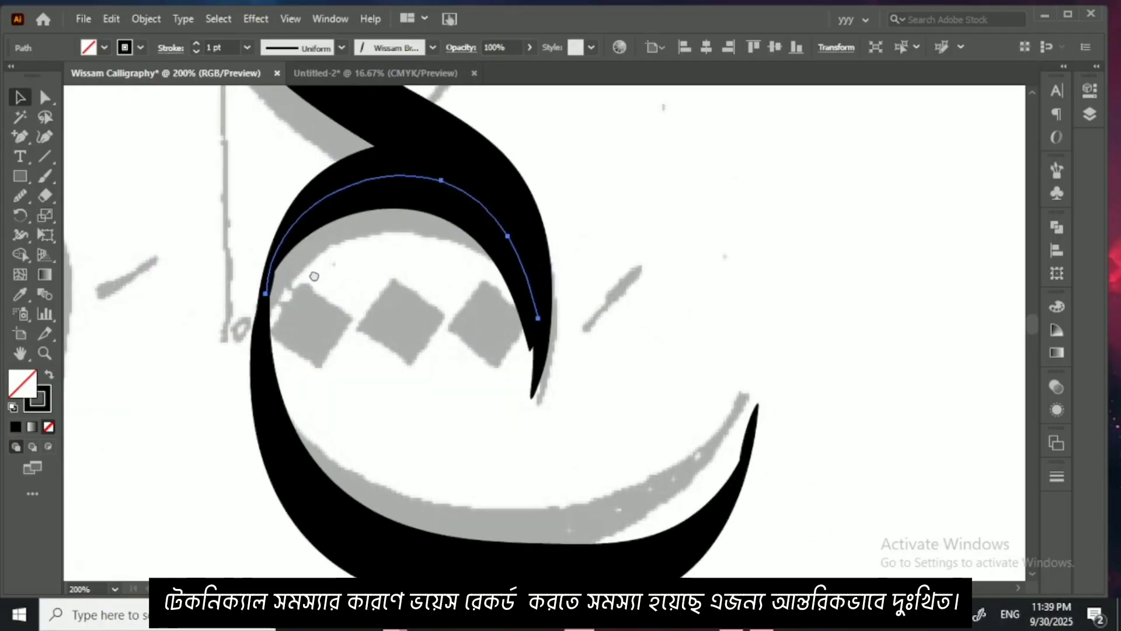
pyautogui.click(49, 134)
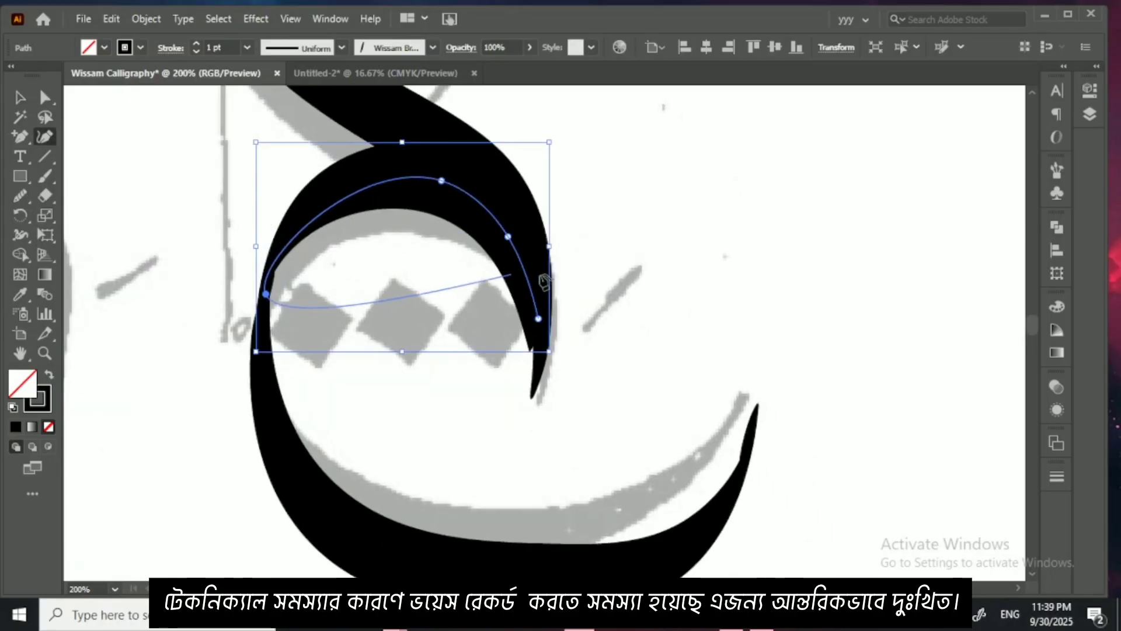
pyautogui.moveTo(539, 318); pyautogui.dragTo(542, 343)
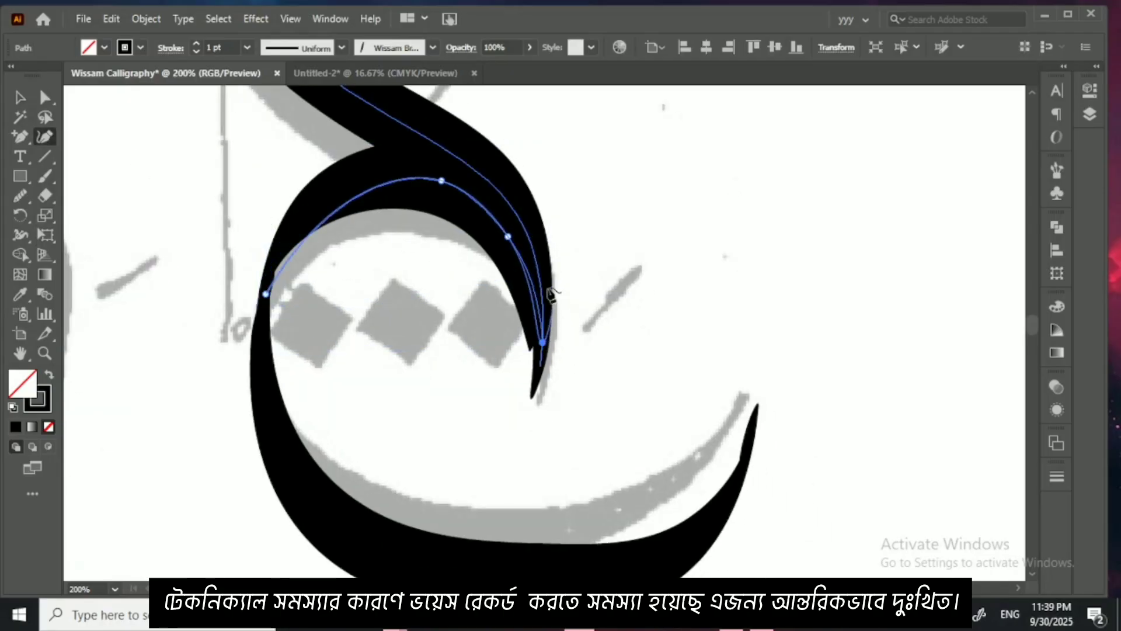
pyautogui.moveTo(509, 236); pyautogui.dragTo(517, 223)
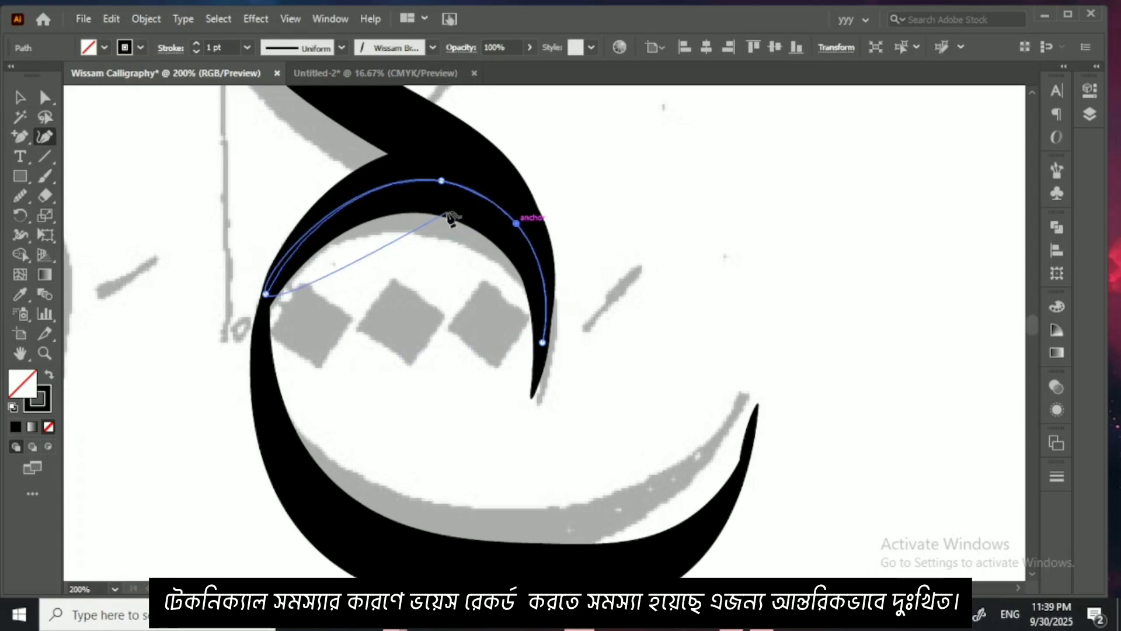
# Step: Reshape the upper start of the jeem's bowl with the Curvature tool, raising its end into the arch and pushing the side outward
pyautogui.click(20, 99)
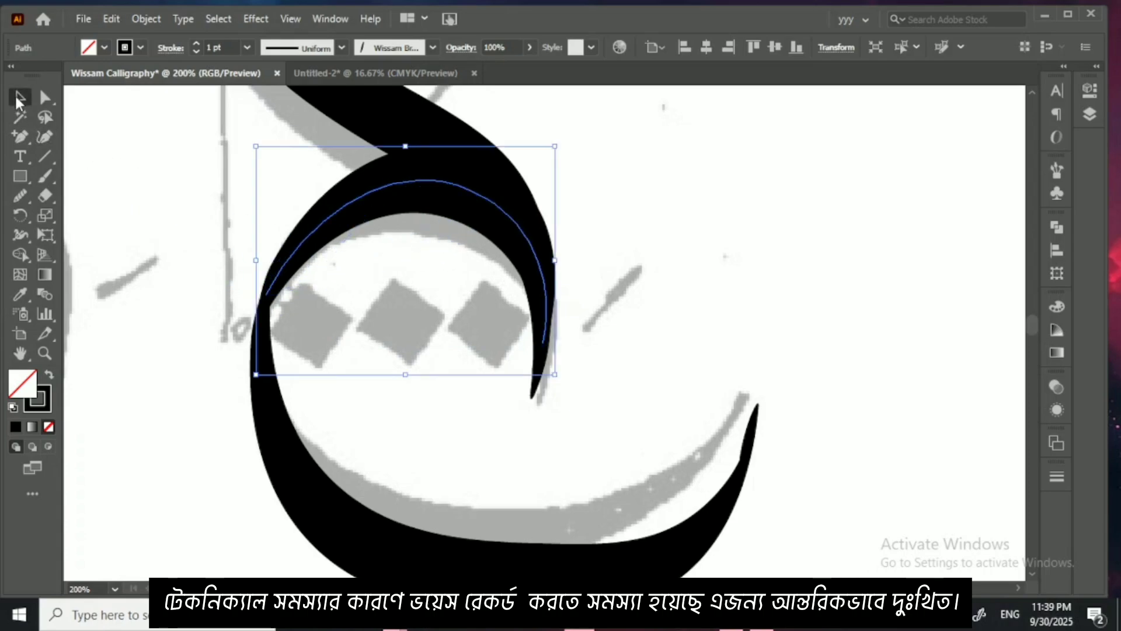
pyautogui.click(286, 458)
pyautogui.click(45, 138)
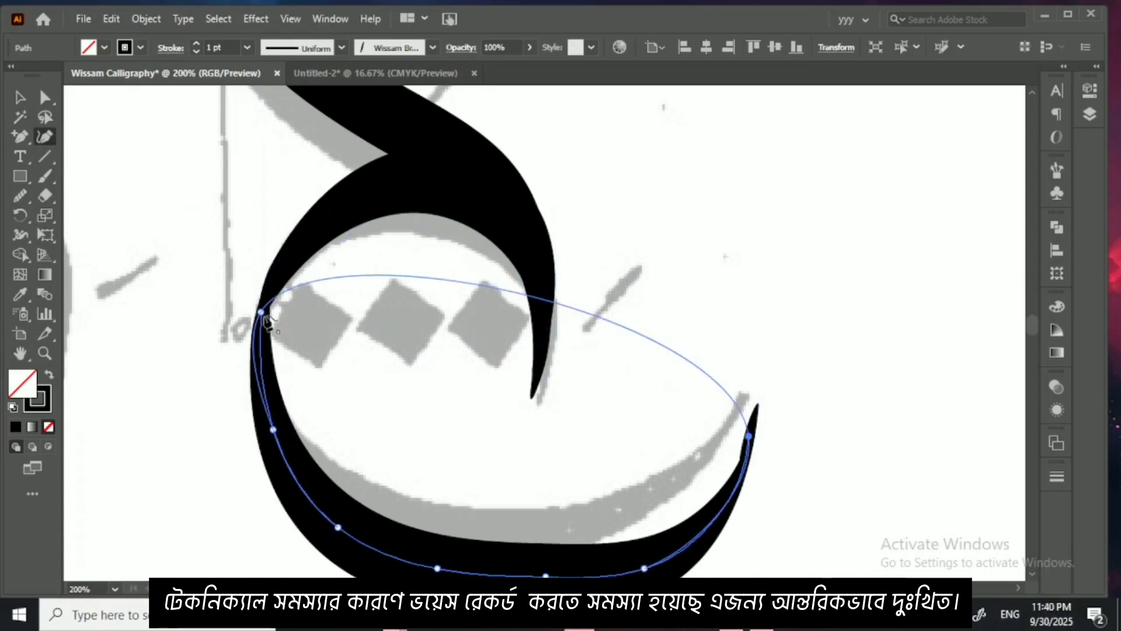
pyautogui.moveTo(261, 312); pyautogui.dragTo(267, 293)
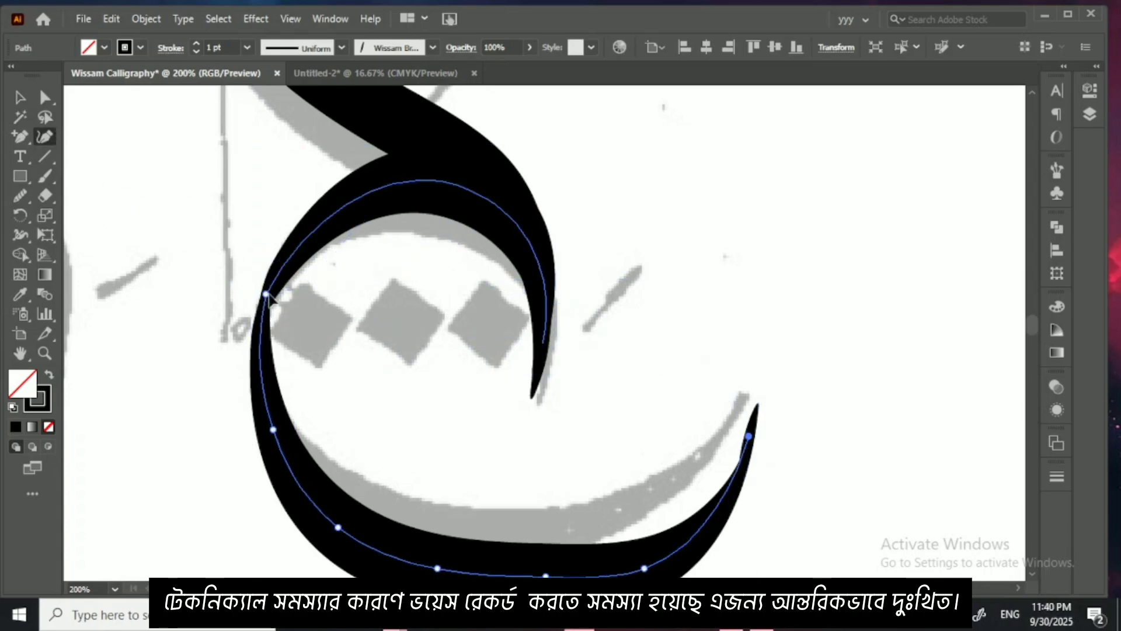
pyautogui.click(257, 328)
# Step: Remove the bowl's three bottom anchor points and refit its underside and raised right tip to the faded letter with the Curvature tool
pyautogui.scroll(-3, 458, 444)
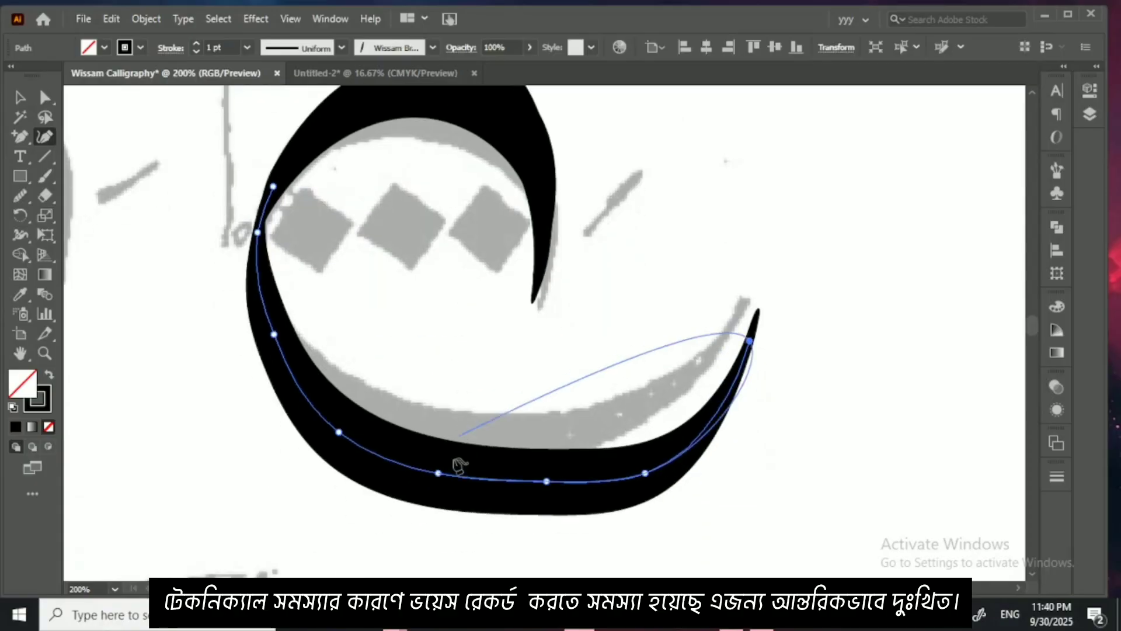
pyautogui.moveTo(441, 476); pyautogui.dragTo(615, 486)
pyautogui.click(644, 474)
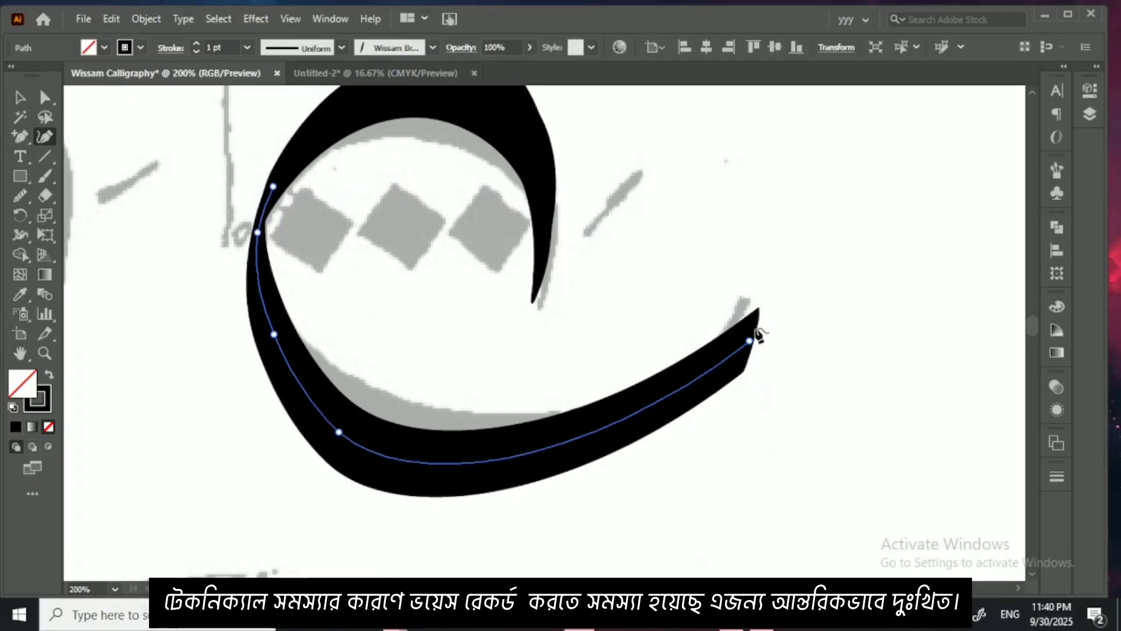
pyautogui.moveTo(750, 340); pyautogui.dragTo(748, 314)
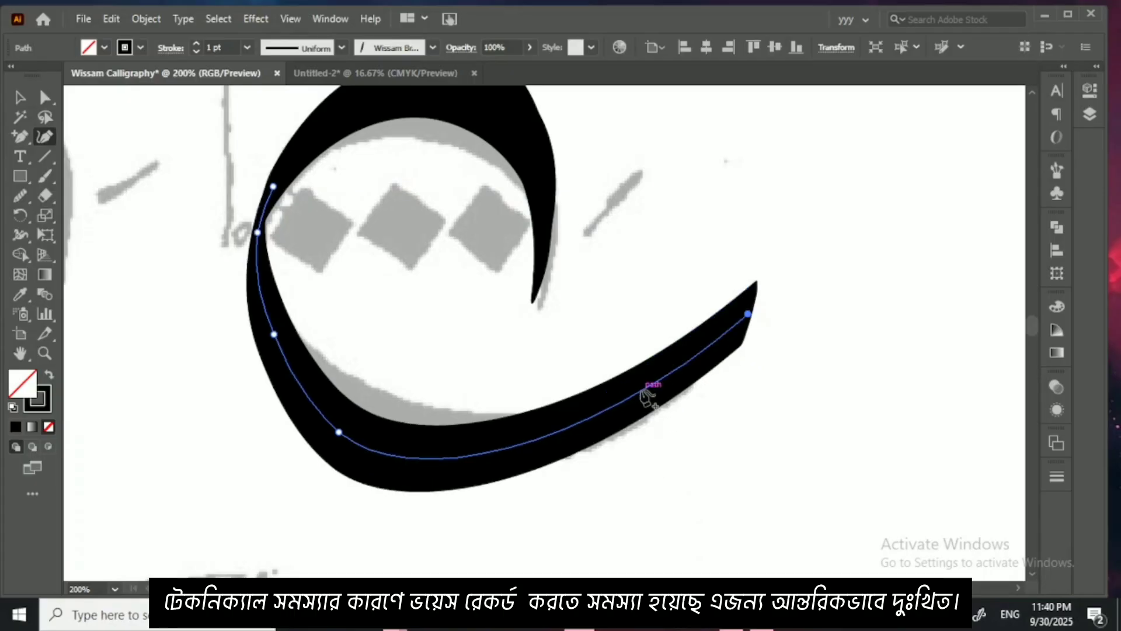
pyautogui.moveTo(644, 394); pyautogui.dragTo(657, 406)
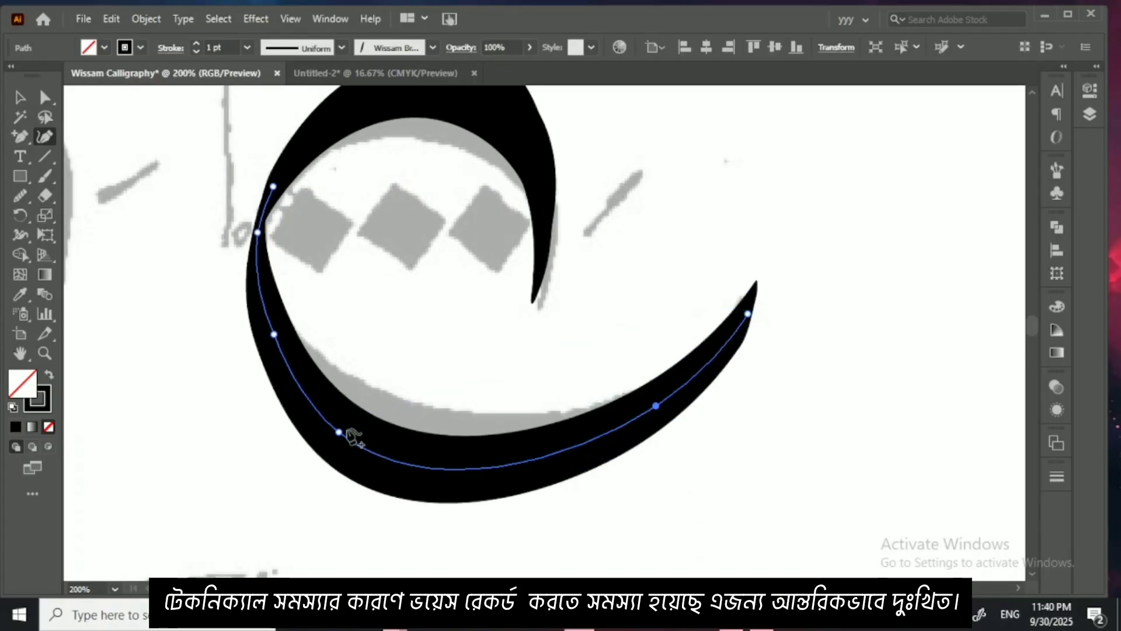
pyautogui.moveTo(339, 432); pyautogui.dragTo(325, 408)
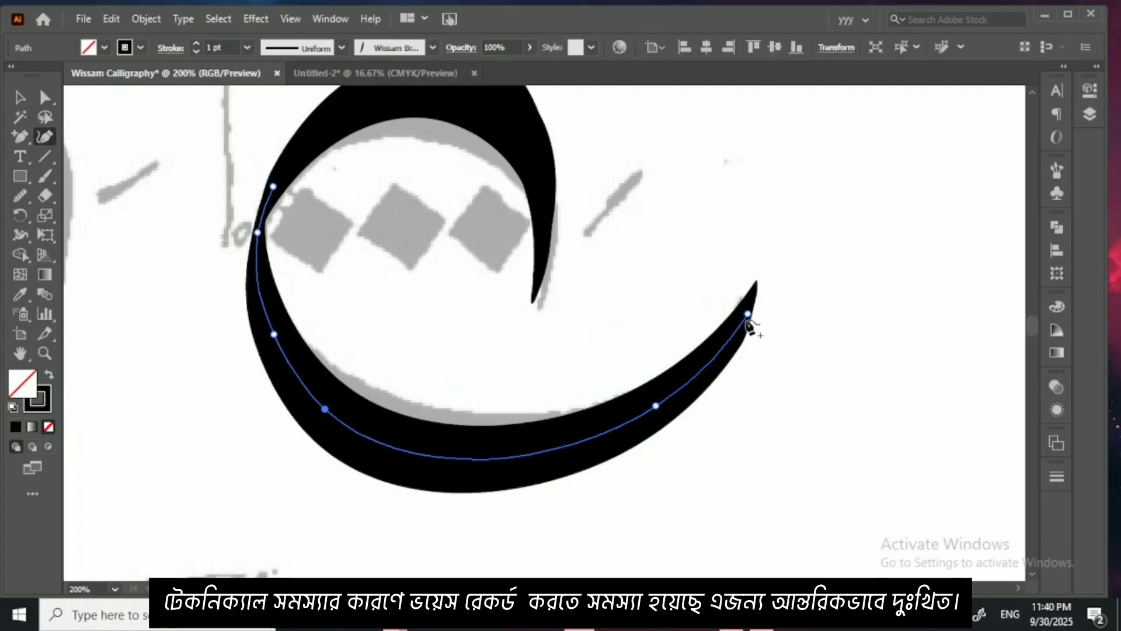
pyautogui.click(743, 309)
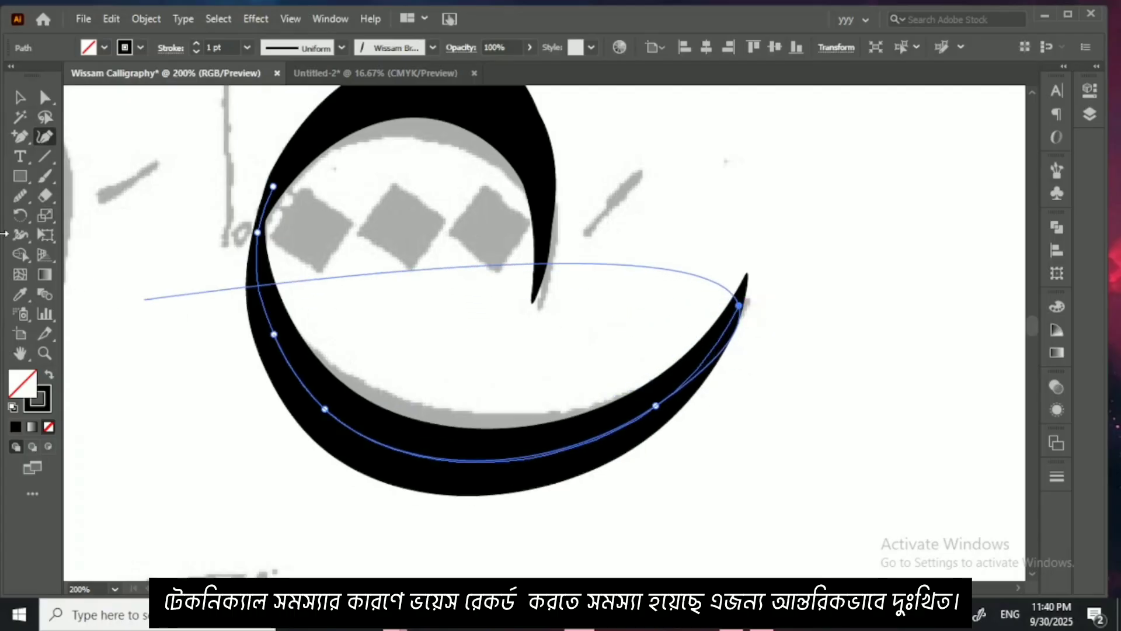
# Step: Even out the jeem's bowl curve with the Smooth tool and deselect it
pyautogui.click(22, 201)
pyautogui.moveTo(259, 235)
pyautogui.mouseDown()
pyautogui.moveTo(316, 397)
pyautogui.moveTo(493, 422)
pyautogui.moveTo(591, 399)
pyautogui.mouseUp()
pyautogui.click(19, 97)
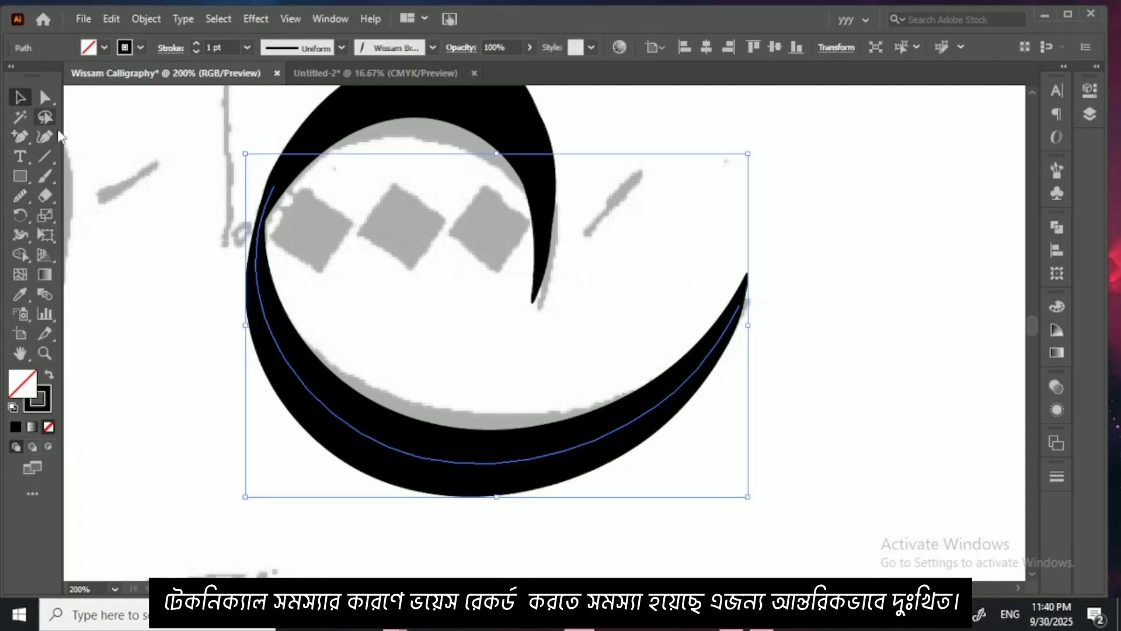
pyautogui.click(178, 274)
# Step: Paint the head stroke and the long S-shaped body of the third faded letter in the jeem row with the calligraphic brush
pyautogui.hotkey('ctrl', '-')
pyautogui.hotkey('ctrl', '-')
pyautogui.hotkey('ctrl', '-')
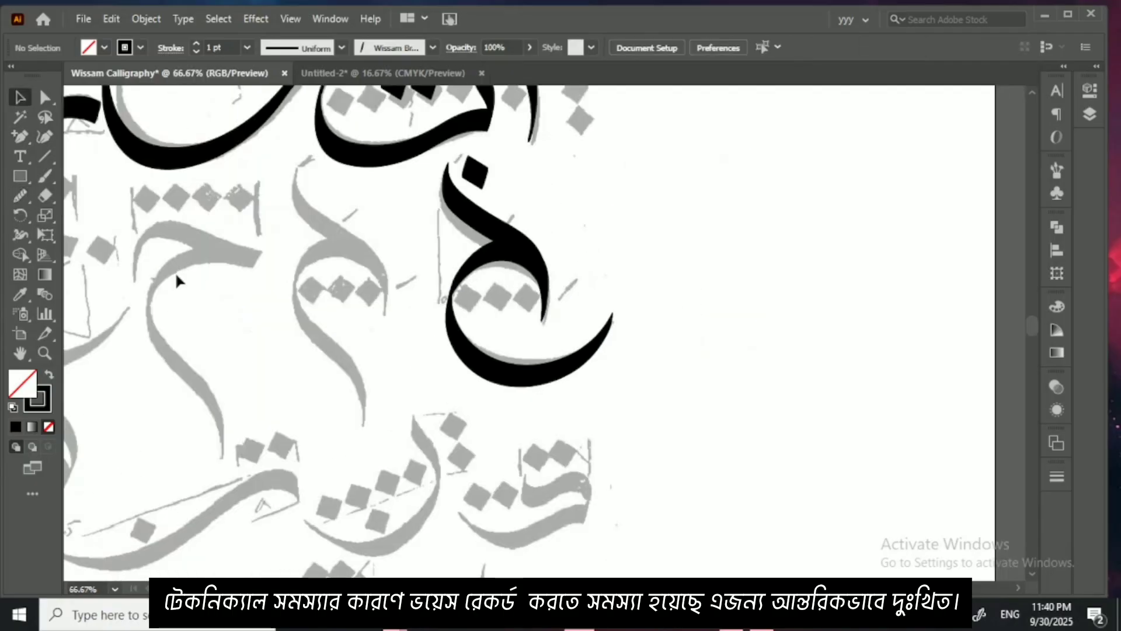
pyautogui.moveTo(433, 277); pyautogui.dragTo(541, 287)
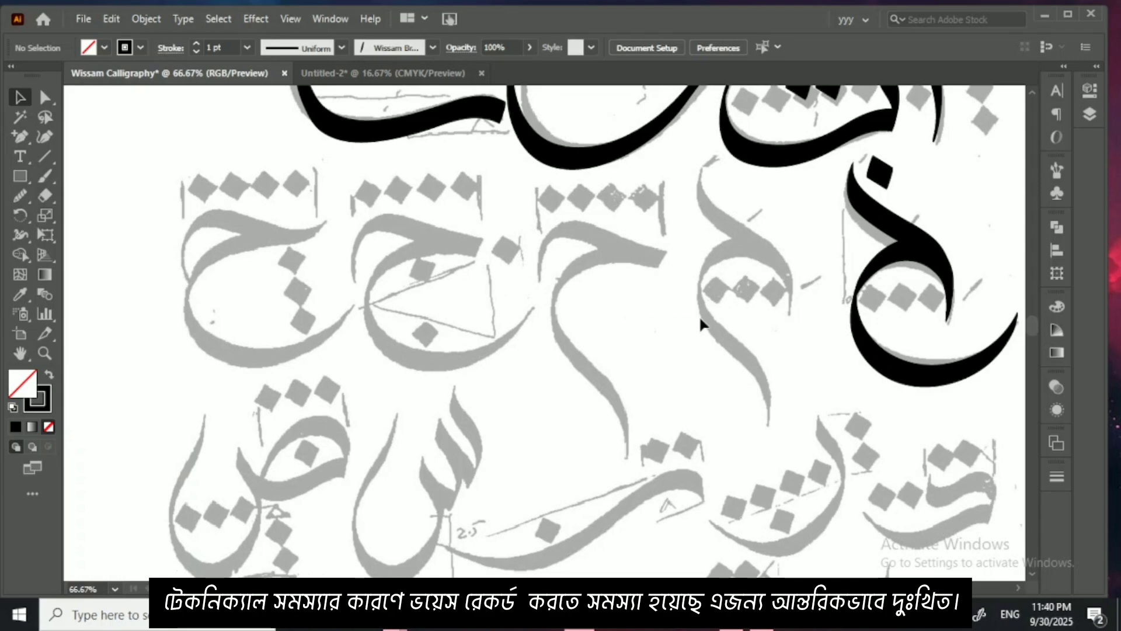
pyautogui.hotkey('ctrl', '+')
pyautogui.hotkey('ctrl', '+')
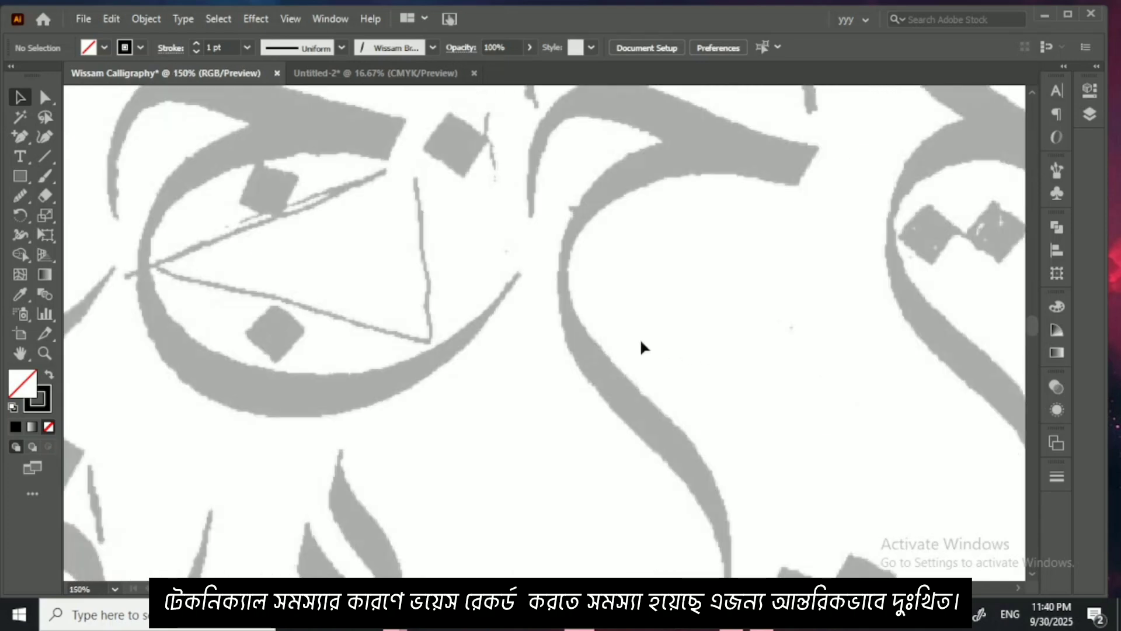
pyautogui.moveTo(713, 328); pyautogui.dragTo(505, 363)
pyautogui.moveTo(866, 362); pyautogui.dragTo(528, 360)
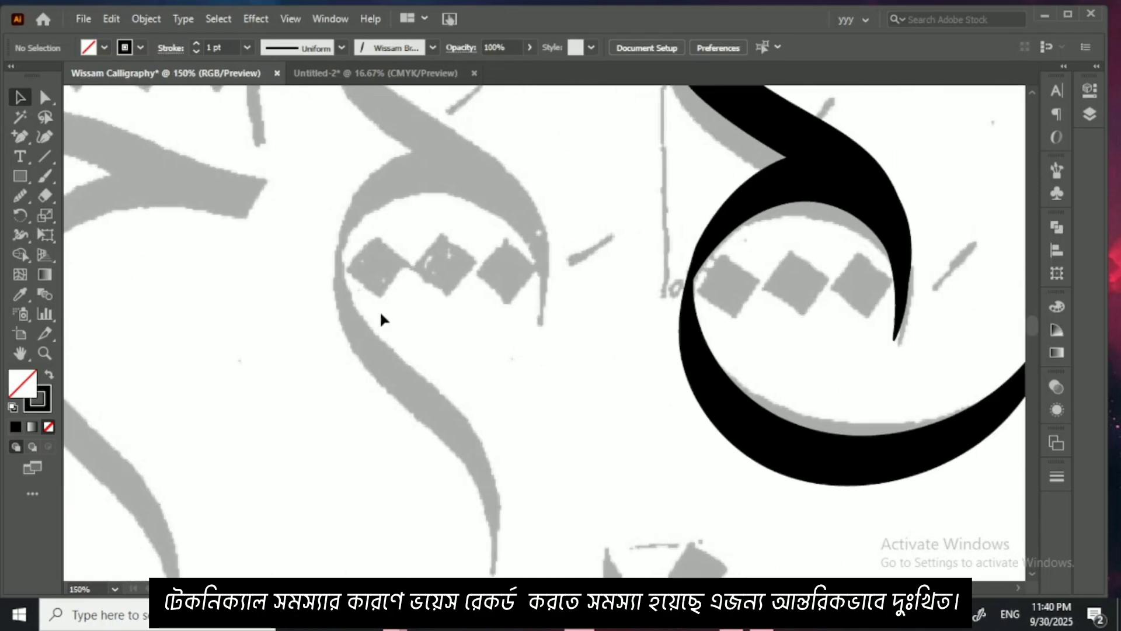
pyautogui.click(50, 172)
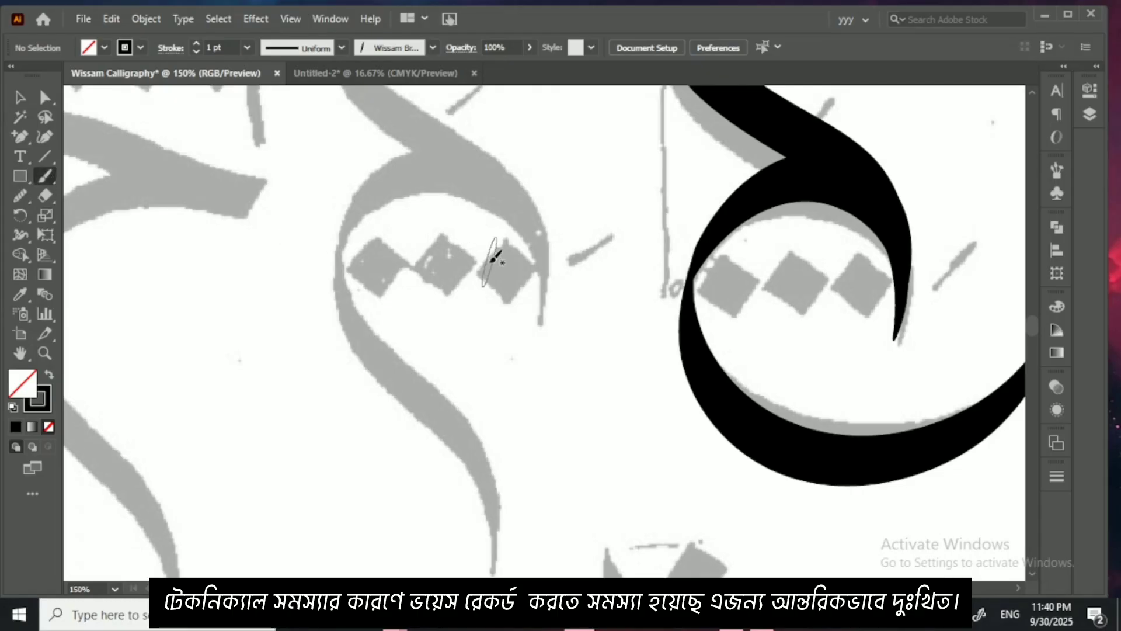
pyautogui.scroll(3, 467, 263)
pyautogui.hscroll(-5, 431, 280)
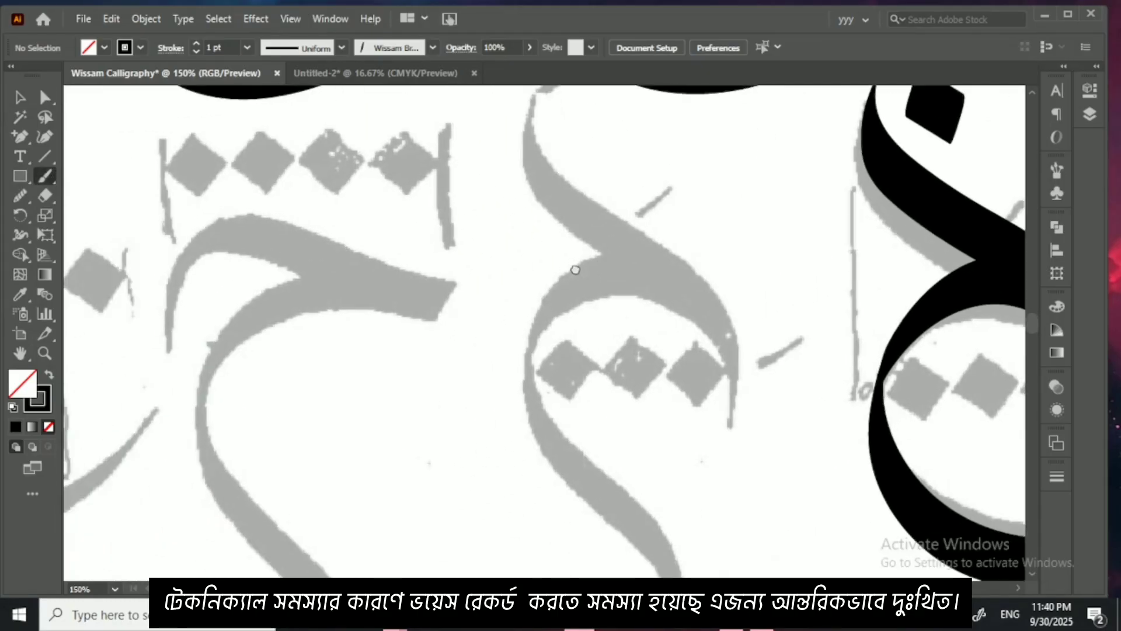
pyautogui.moveTo(468, 351); pyautogui.dragTo(619, 244)
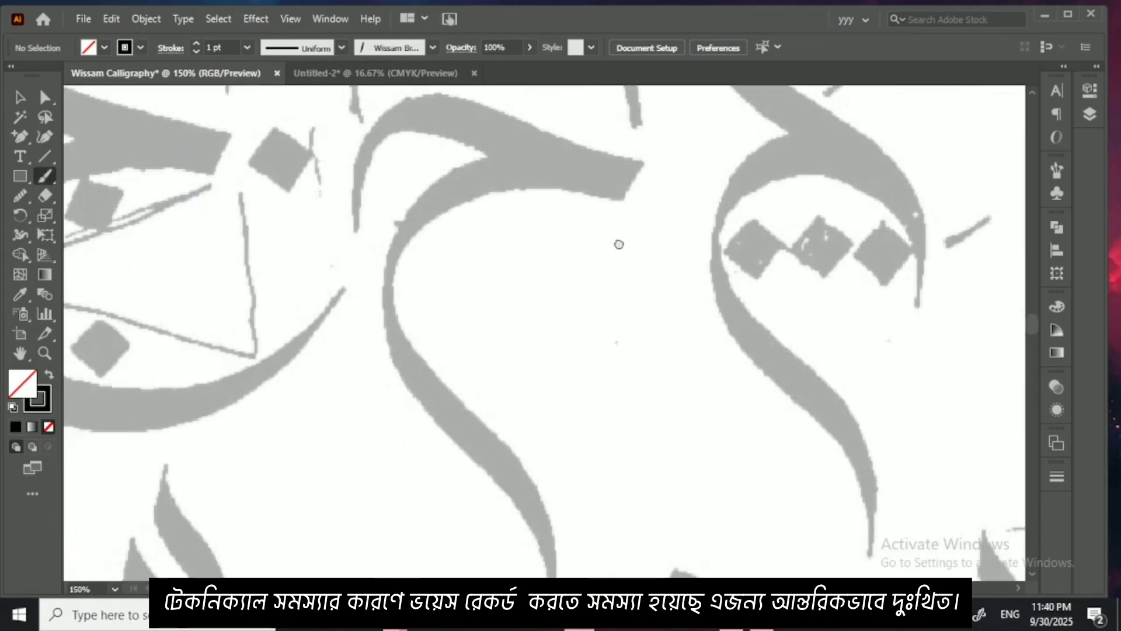
pyautogui.moveTo(528, 288)
pyautogui.mouseDown()
pyautogui.moveTo(607, 336)
pyautogui.moveTo(498, 288)
pyautogui.moveTo(463, 330)
pyautogui.mouseUp()
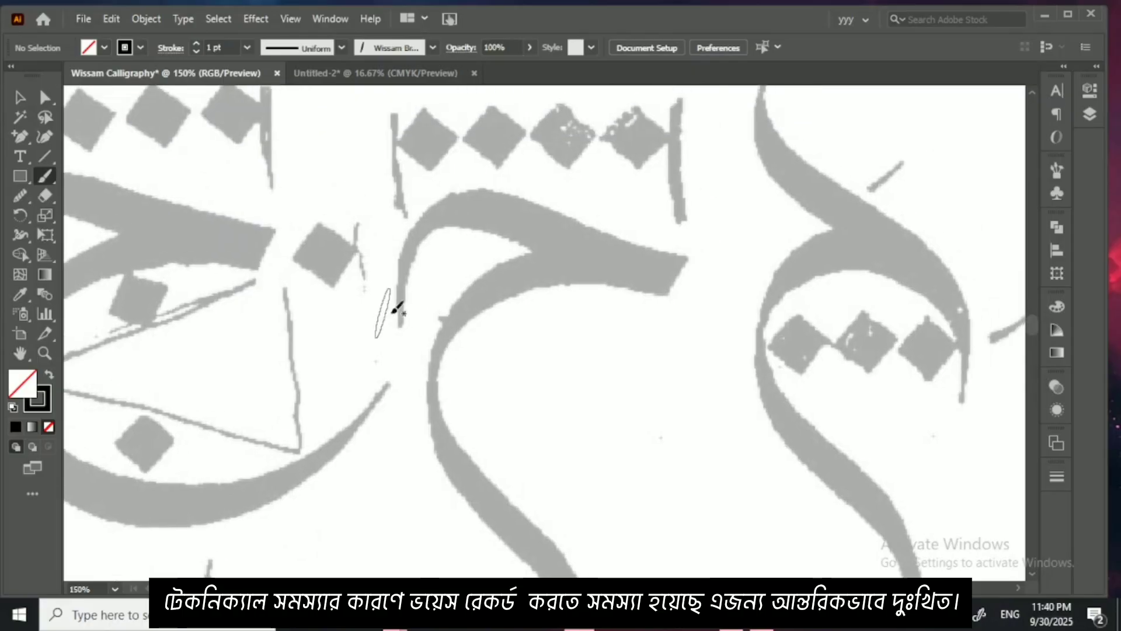
pyautogui.moveTo(401, 303)
pyautogui.mouseDown()
pyautogui.moveTo(412, 275)
pyautogui.moveTo(530, 205)
pyautogui.moveTo(709, 248)
pyautogui.moveTo(744, 245)
pyautogui.moveTo(696, 205)
pyautogui.moveTo(723, 148)
pyautogui.mouseUp()
pyautogui.moveTo(723, 149)
pyautogui.mouseDown()
pyautogui.moveTo(663, 142)
pyautogui.moveTo(416, 239)
pyautogui.moveTo(546, 462)
pyautogui.moveTo(571, 555)
pyautogui.mouseUp()
pyautogui.moveTo(509, 345); pyautogui.dragTo(489, 456)
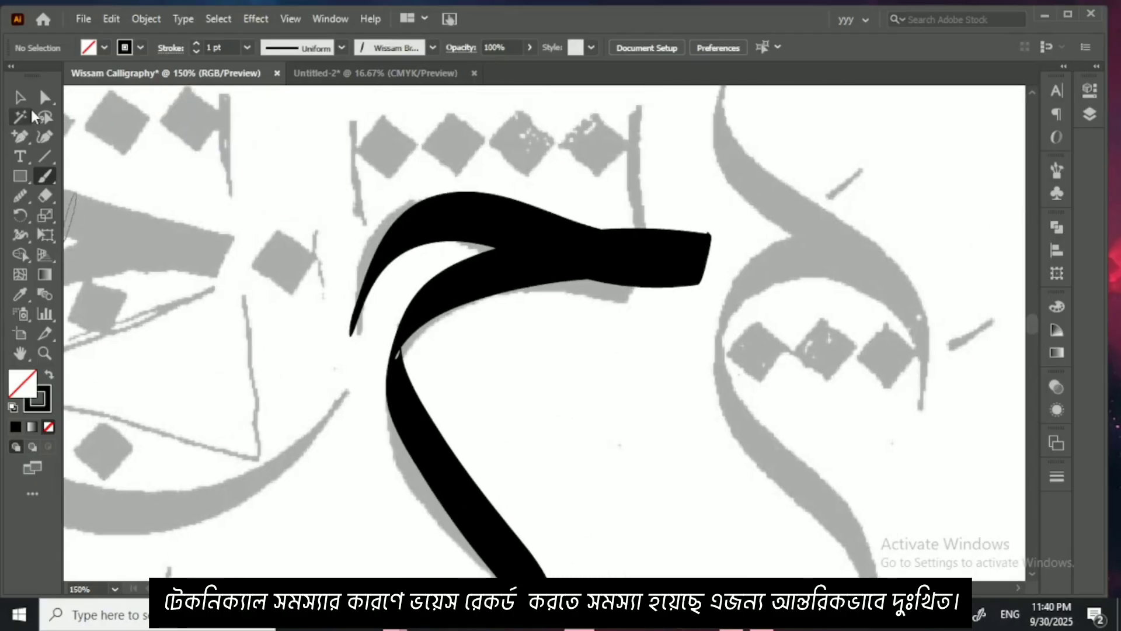
# Step: Reshape the new letter's head stroke with the Curvature tool, pushing its upper-left bend outward toward the faded outline
pyautogui.click(20, 98)
pyautogui.hotkey('ctrl', '=')
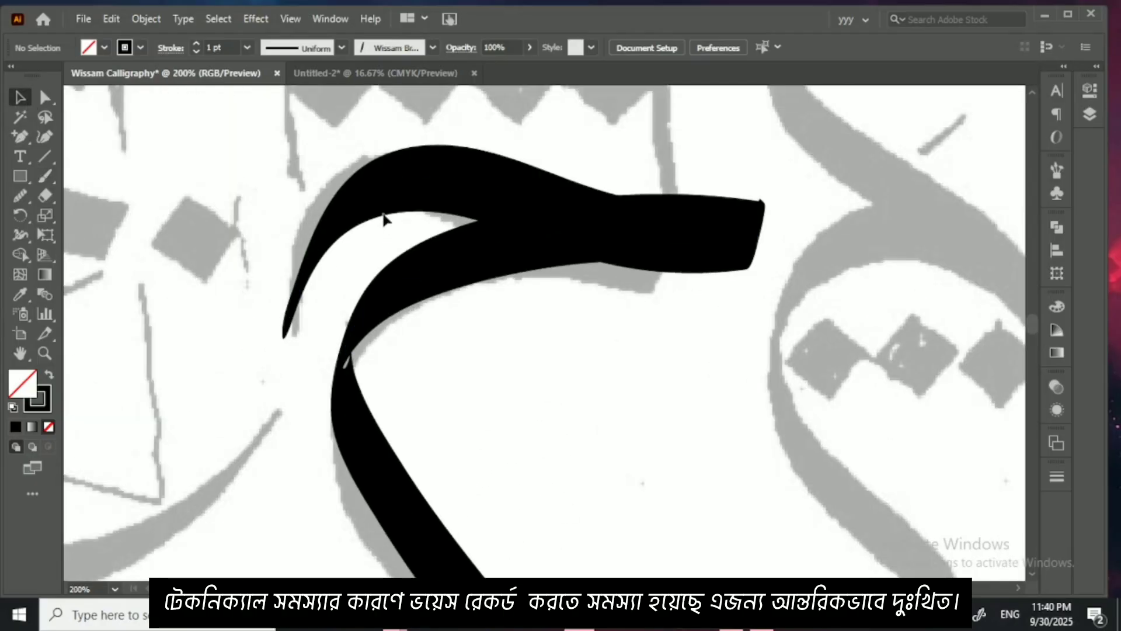
pyautogui.click(383, 221)
pyautogui.click(45, 138)
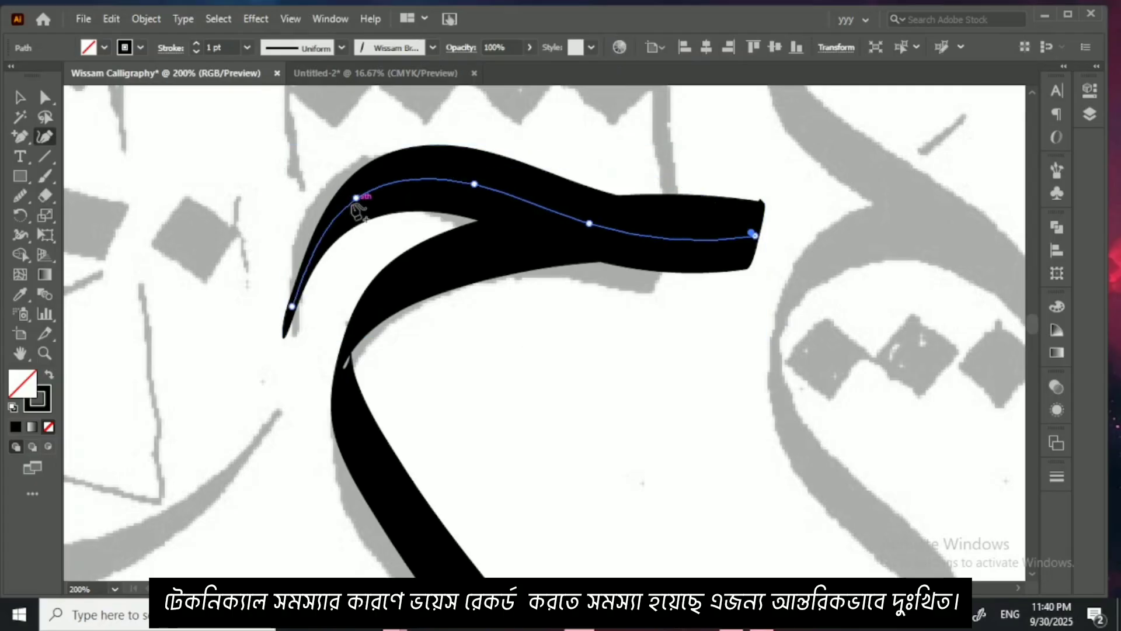
pyautogui.moveTo(351, 195); pyautogui.dragTo(351, 188)
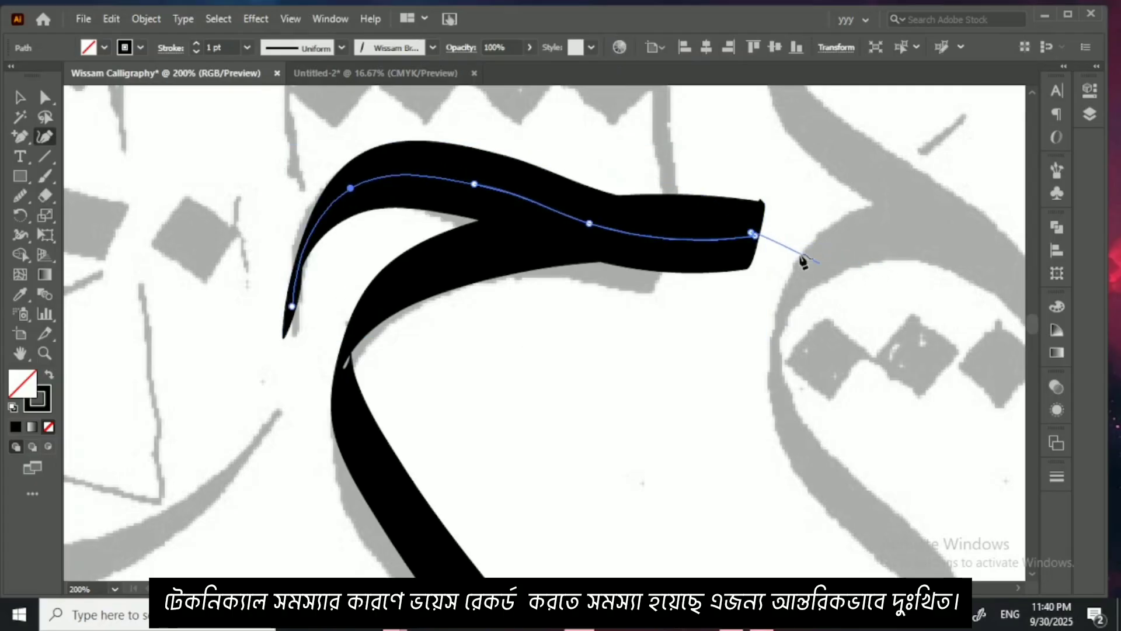
# Step: Reshape the top of the letter's body stroke with the Curvature tool, lowering its upper bend and extending its right end past the head stroke
pyautogui.click(19, 97)
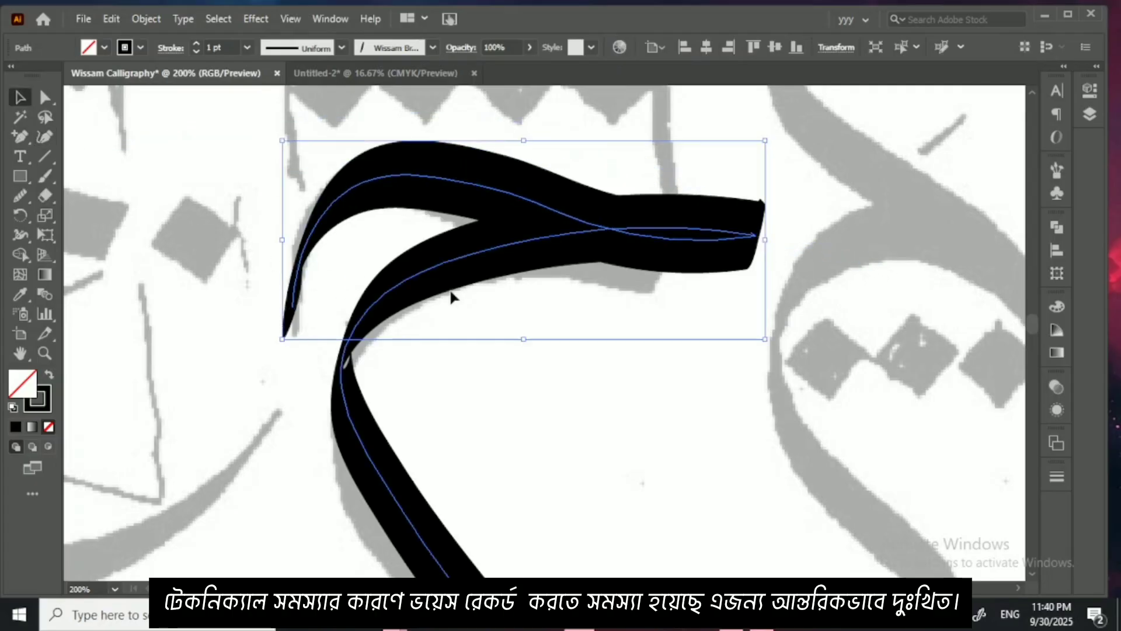
pyautogui.click(444, 266)
pyautogui.click(45, 138)
pyautogui.moveTo(595, 231); pyautogui.dragTo(593, 241)
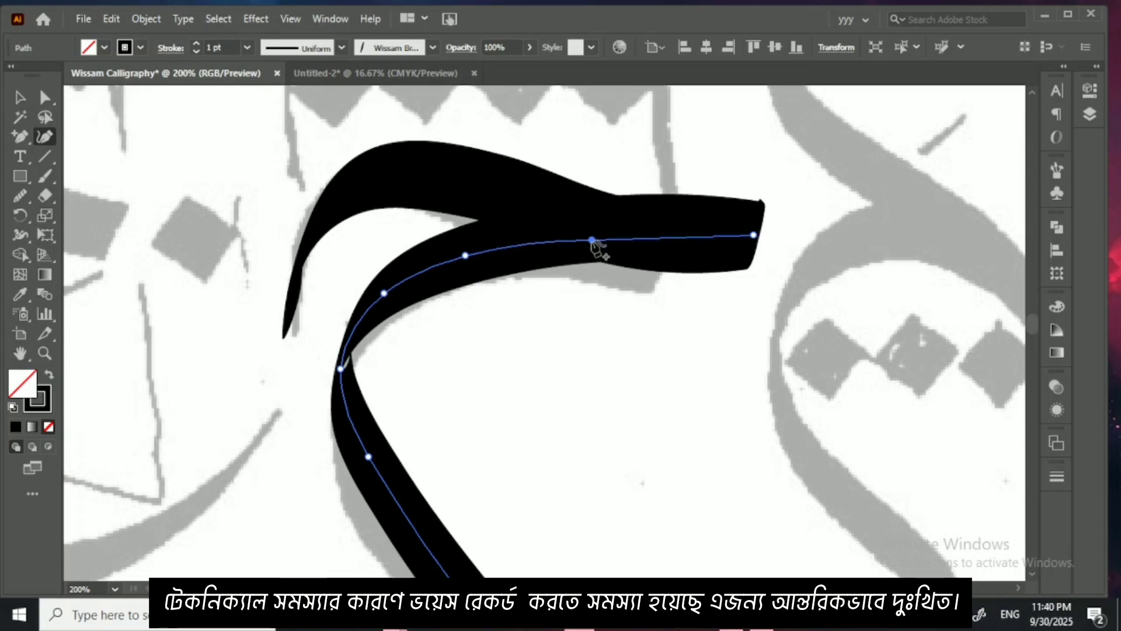
pyautogui.moveTo(748, 238); pyautogui.dragTo(776, 230)
pyautogui.click(20, 98)
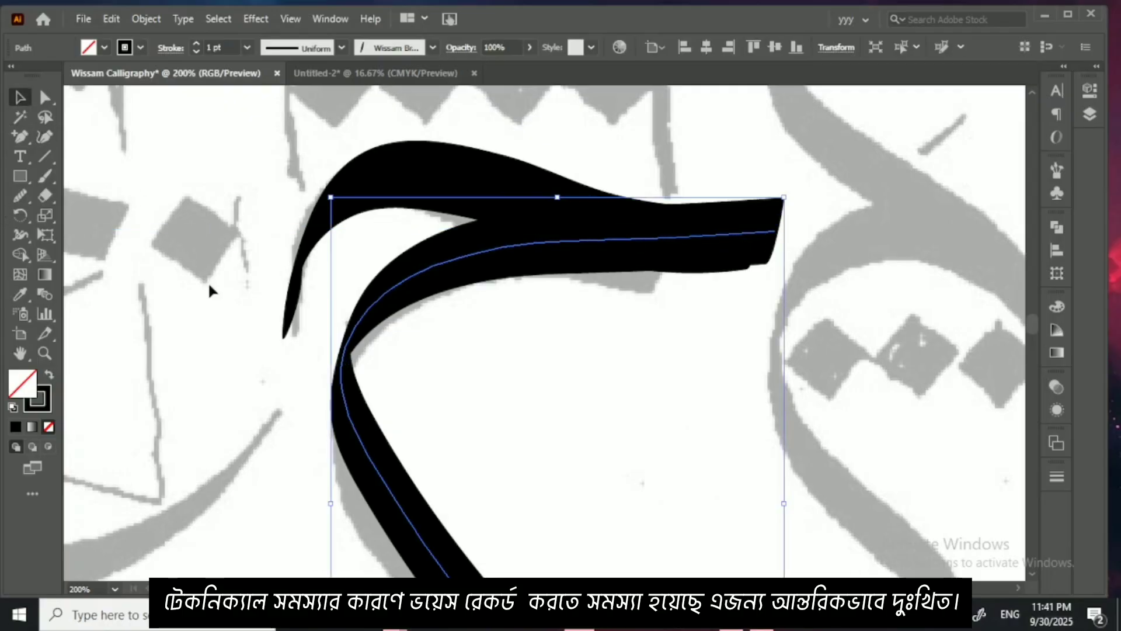
# Step: Even out the descending tail of the letter's body stroke with the Smooth tool and deselect it
pyautogui.moveTo(365, 356); pyautogui.dragTo(355, 156)
pyautogui.moveTo(405, 275); pyautogui.dragTo(419, 227)
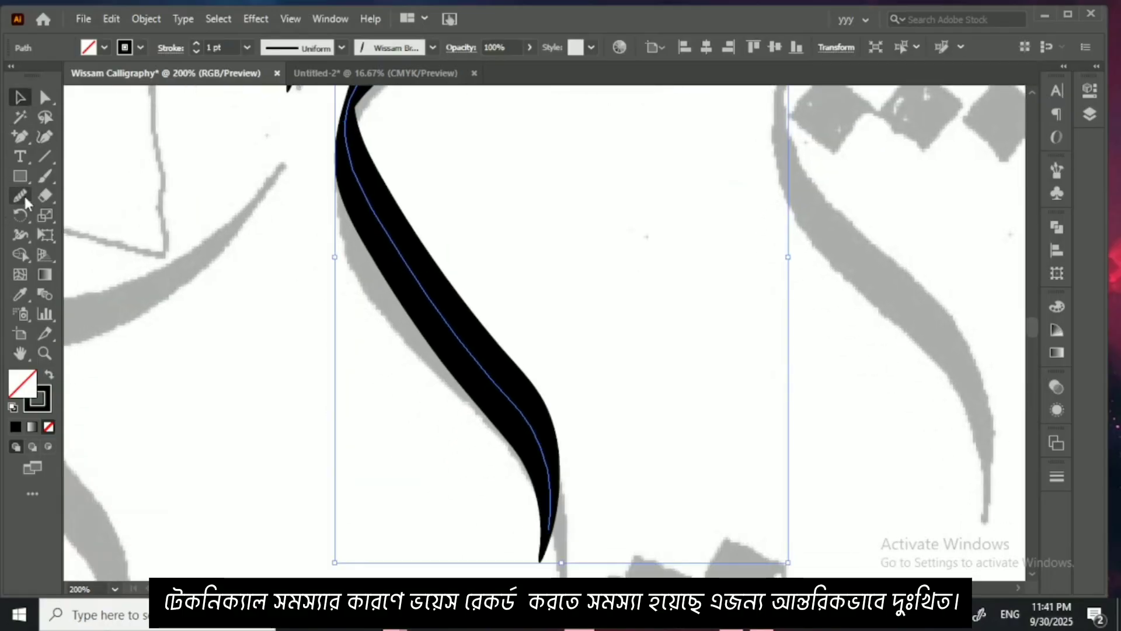
pyautogui.click(22, 197)
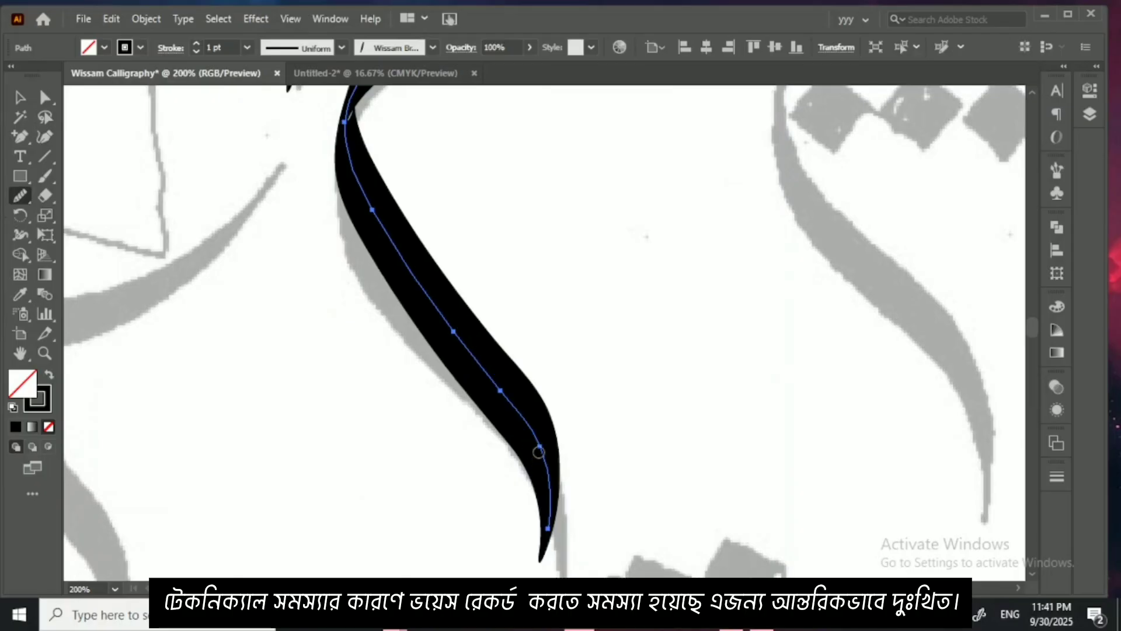
pyautogui.moveTo(539, 452); pyautogui.dragTo(412, 273)
pyautogui.moveTo(413, 272); pyautogui.dragTo(549, 472)
pyautogui.hotkey('ctrl', '-')
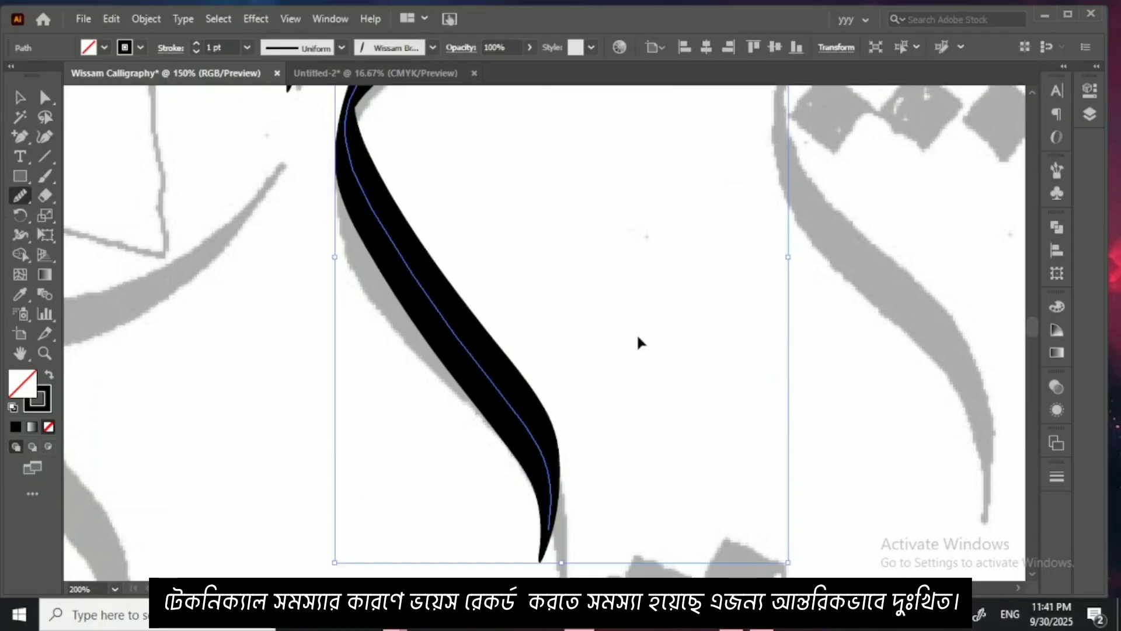
pyautogui.hotkey('ctrl', '-')
pyautogui.hotkey('ctrl', '-')
pyautogui.click(21, 98)
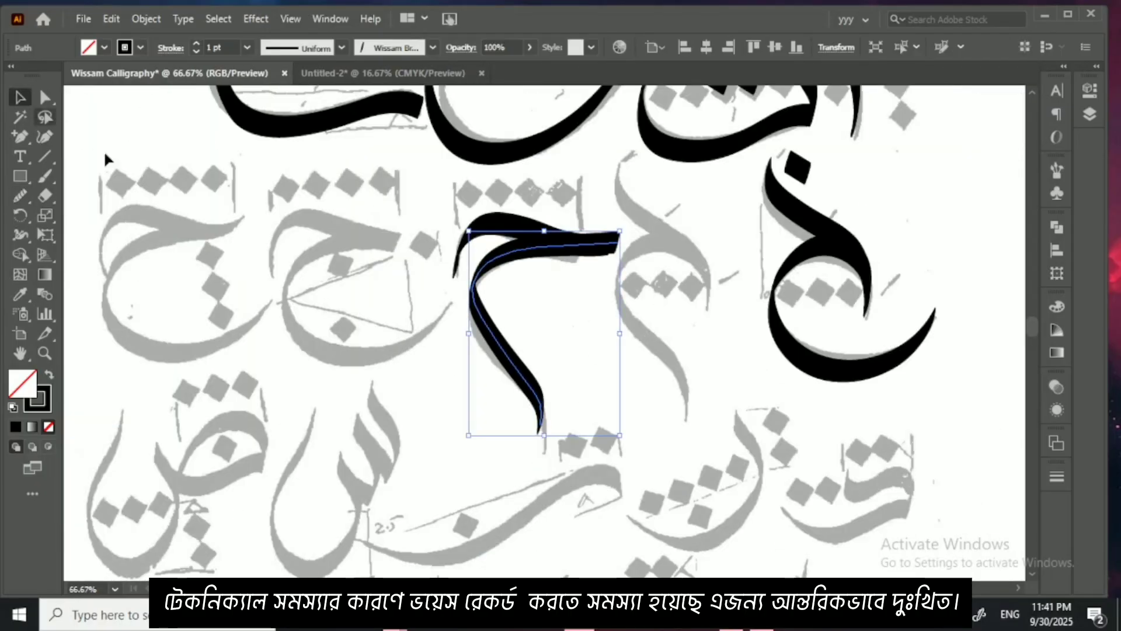
pyautogui.click(746, 416)
# Step: Select the first jeem's bowl and look over the remaining faded letterforms in the rows below
pyautogui.click(793, 376)
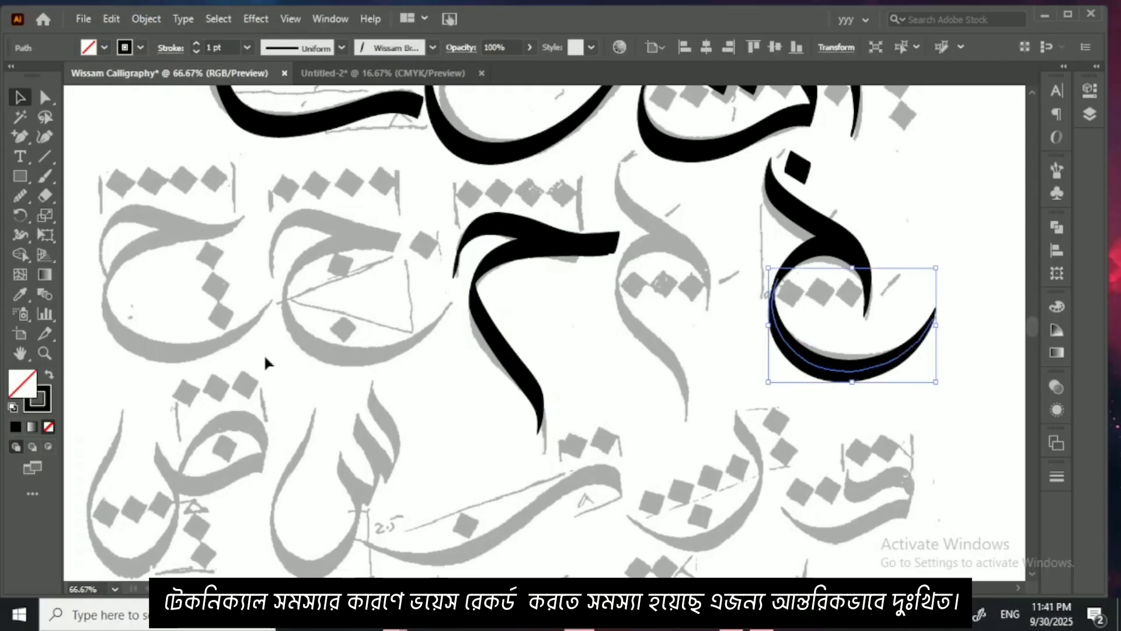
pyautogui.moveTo(541, 338); pyautogui.dragTo(596, 131)
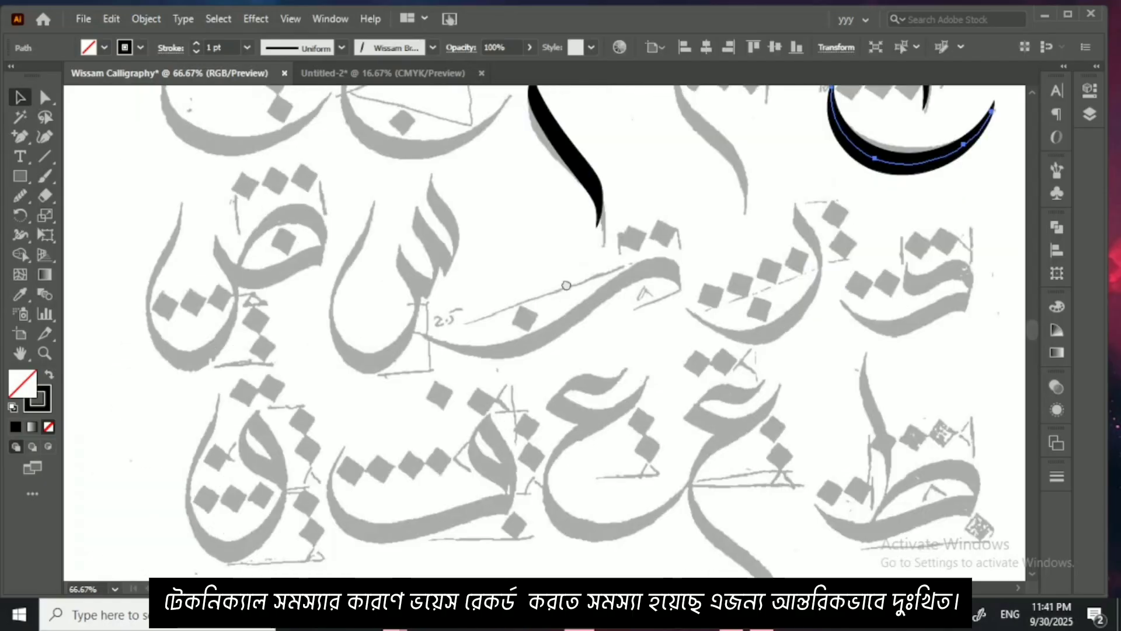
pyautogui.moveTo(537, 386); pyautogui.dragTo(566, 269)
pyautogui.moveTo(529, 442); pyautogui.dragTo(543, 246)
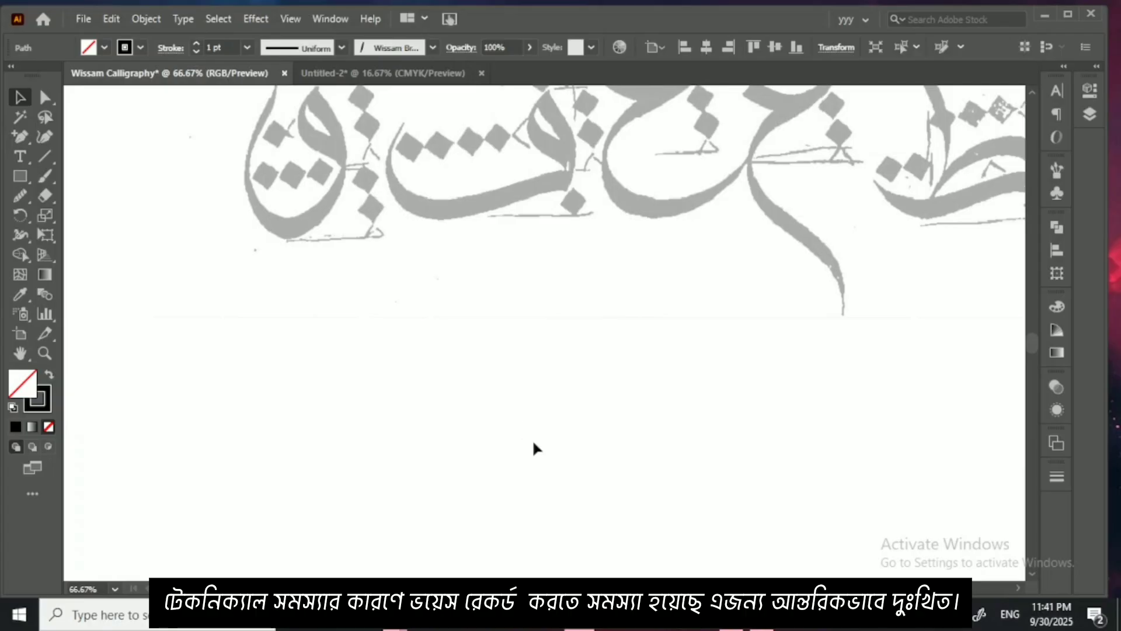
pyautogui.moveTo(736, 129); pyautogui.dragTo(696, 336)
pyautogui.moveTo(824, 269); pyautogui.dragTo(720, 367)
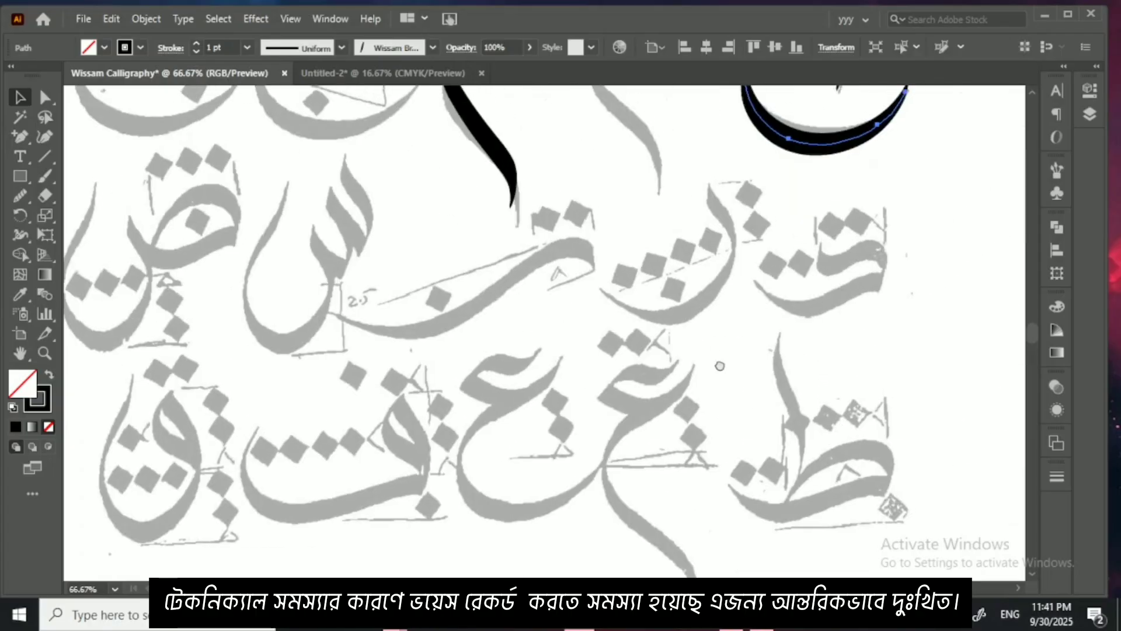
pyautogui.moveTo(509, 143)
pyautogui.mouseDown()
pyautogui.moveTo(462, 225)
pyautogui.moveTo(459, 349)
pyautogui.mouseUp()
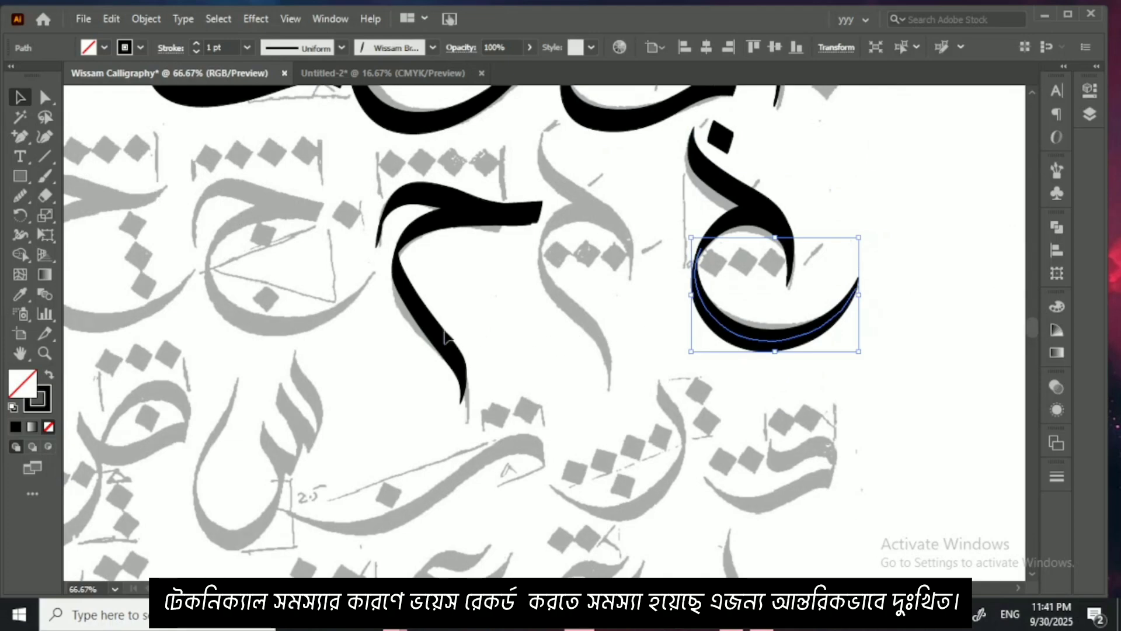
pyautogui.moveTo(438, 325); pyautogui.dragTo(525, 299)
pyautogui.moveTo(465, 335); pyautogui.dragTo(400, 230)
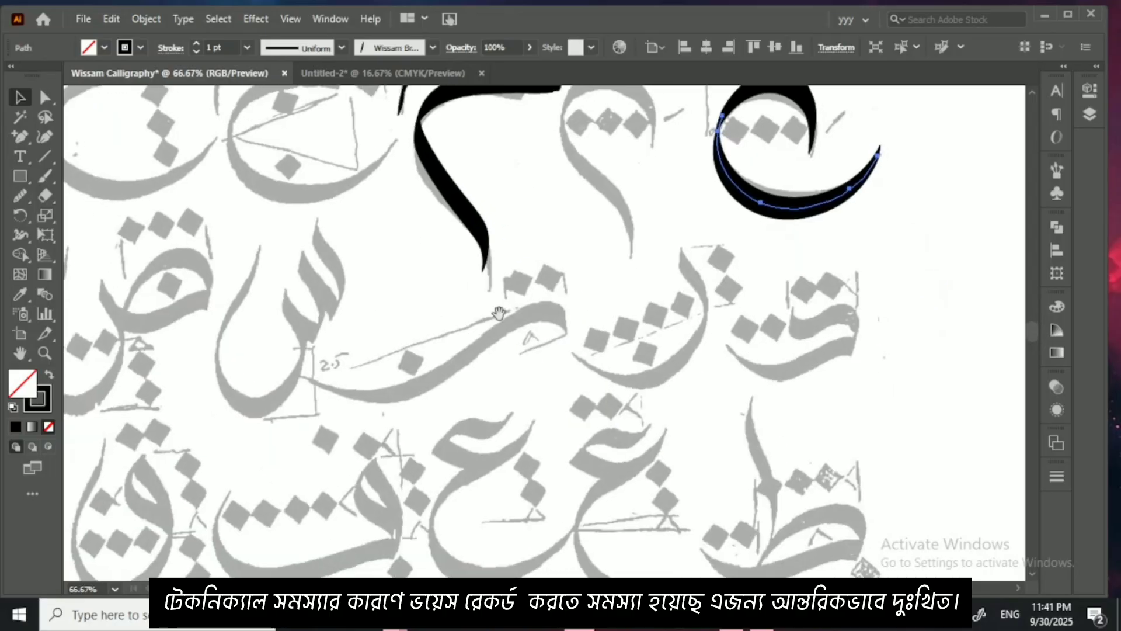
# Step: Trace the rightmost faded letter of the third row with the Wissam brush, painting its curved upper stroke and sweeping lower stroke
pyautogui.moveTo(564, 332); pyautogui.dragTo(371, 334)
pyautogui.moveTo(551, 351); pyautogui.dragTo(347, 339)
pyautogui.scroll(4, 335, 356)
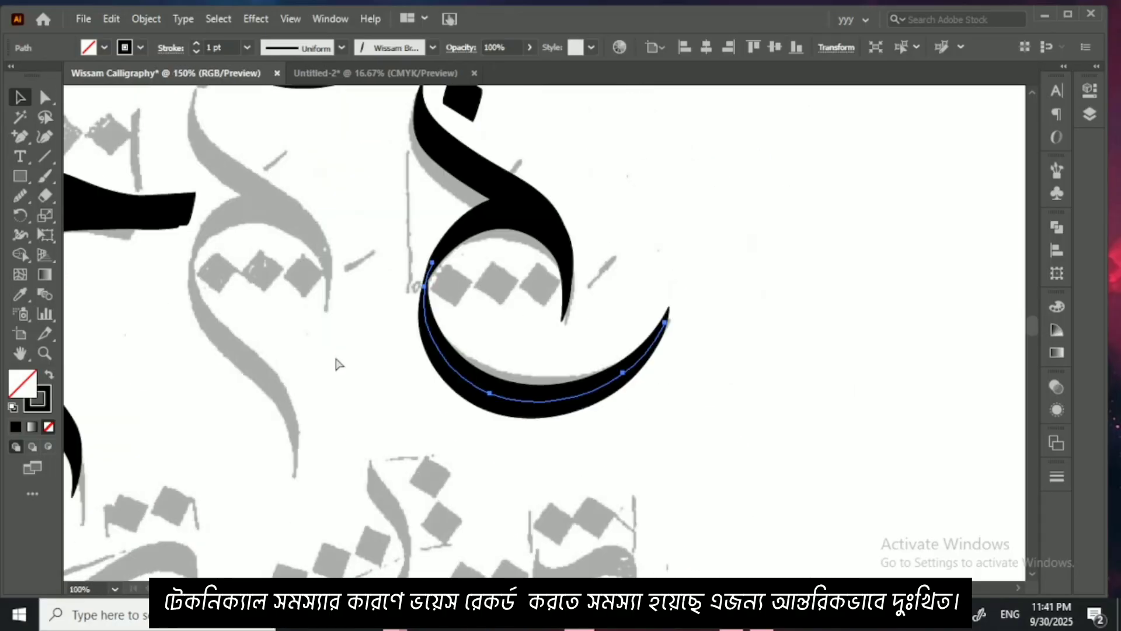
pyautogui.scroll(-3, 443, 333)
pyautogui.press('b')
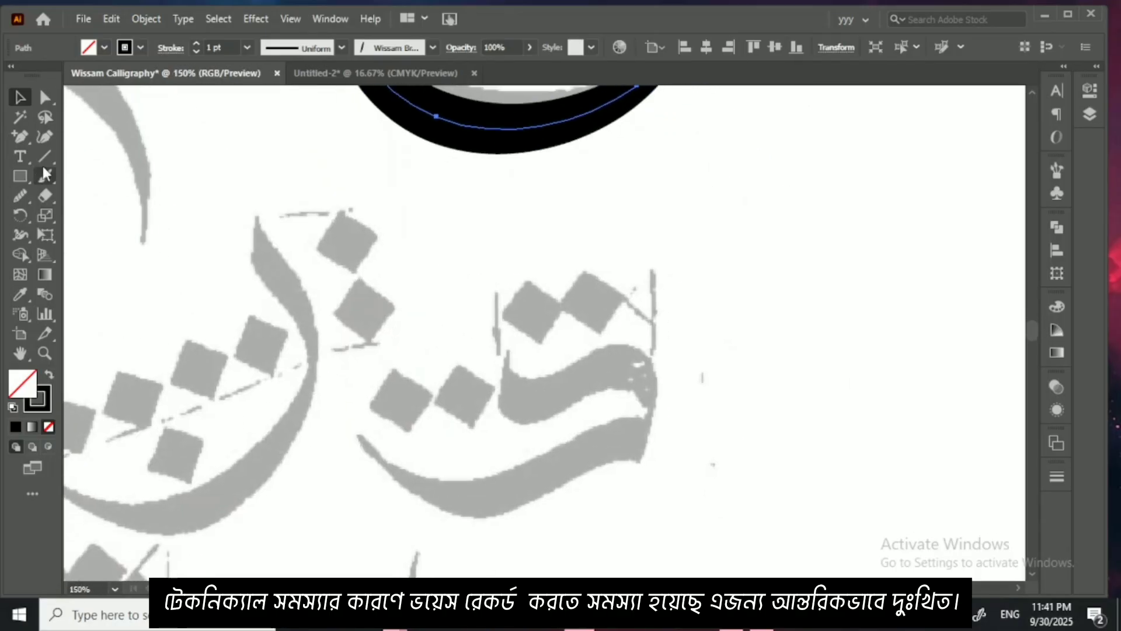
pyautogui.moveTo(508, 364)
pyautogui.mouseDown()
pyautogui.moveTo(526, 401)
pyautogui.moveTo(587, 371)
pyautogui.mouseUp()
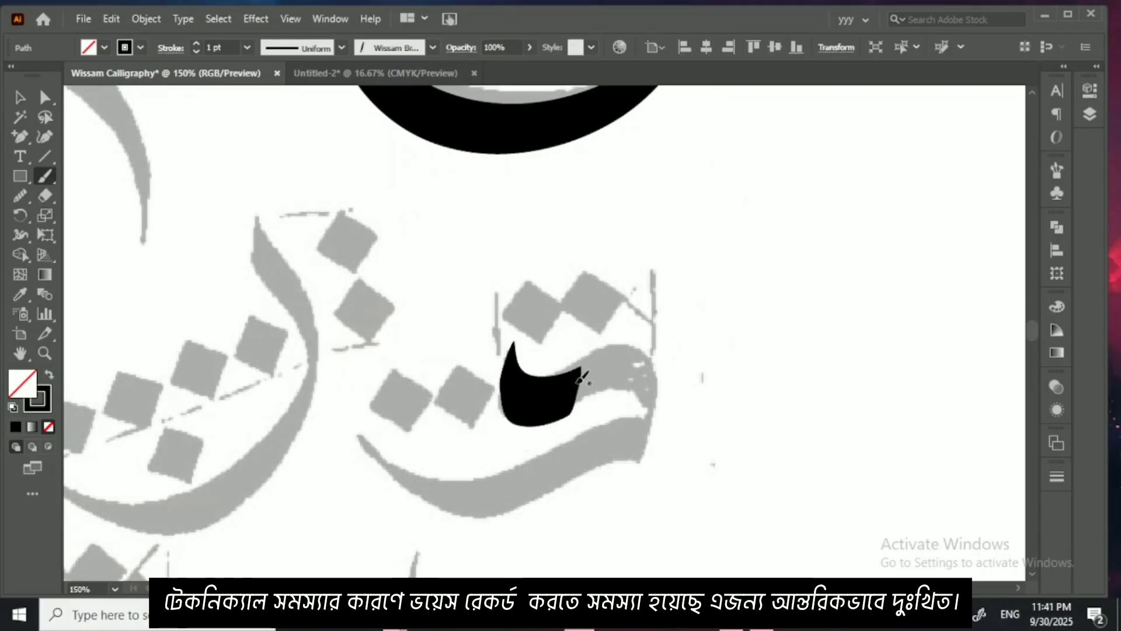
pyautogui.hotkey('ctrl', 'z')
pyautogui.moveTo(514, 353)
pyautogui.mouseDown()
pyautogui.moveTo(527, 382)
pyautogui.moveTo(630, 353)
pyautogui.moveTo(649, 369)
pyautogui.moveTo(648, 427)
pyautogui.moveTo(663, 400)
pyautogui.mouseUp()
pyautogui.moveTo(653, 403)
pyautogui.mouseDown()
pyautogui.moveTo(668, 403)
pyautogui.moveTo(648, 426)
pyautogui.moveTo(483, 463)
pyautogui.moveTo(403, 412)
pyautogui.moveTo(397, 380)
pyautogui.mouseUp()
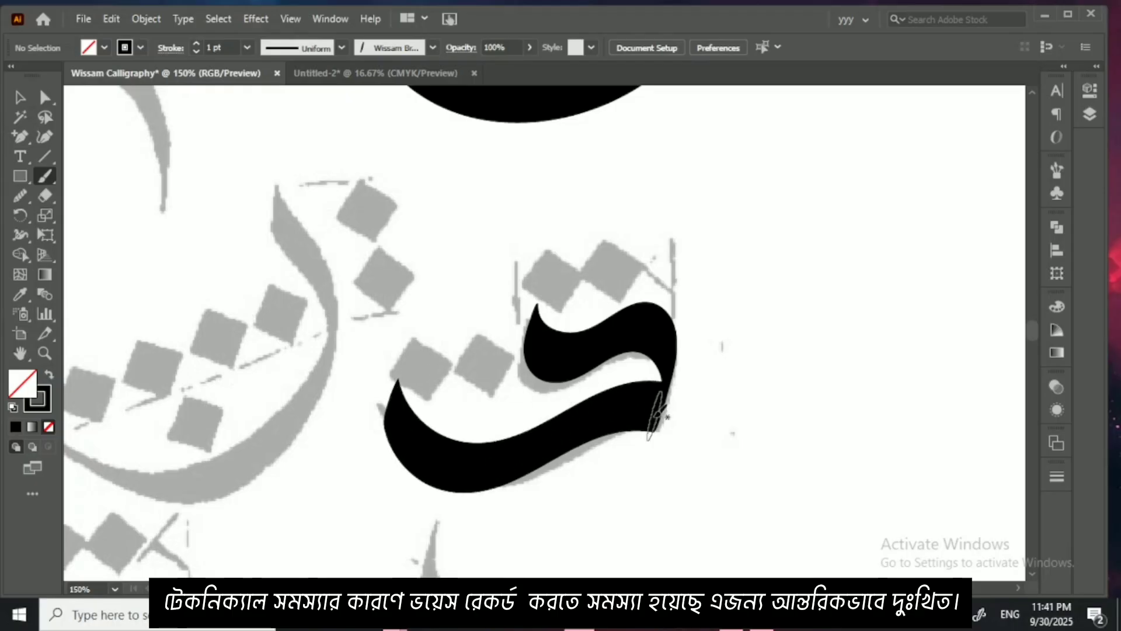
# Step: Move the letter's lower stroke down off the faded outline to compare them, and return it to its place
pyautogui.moveTo(610, 429); pyautogui.dragTo(621, 408)
pyautogui.hotkey('ctrl', '=')
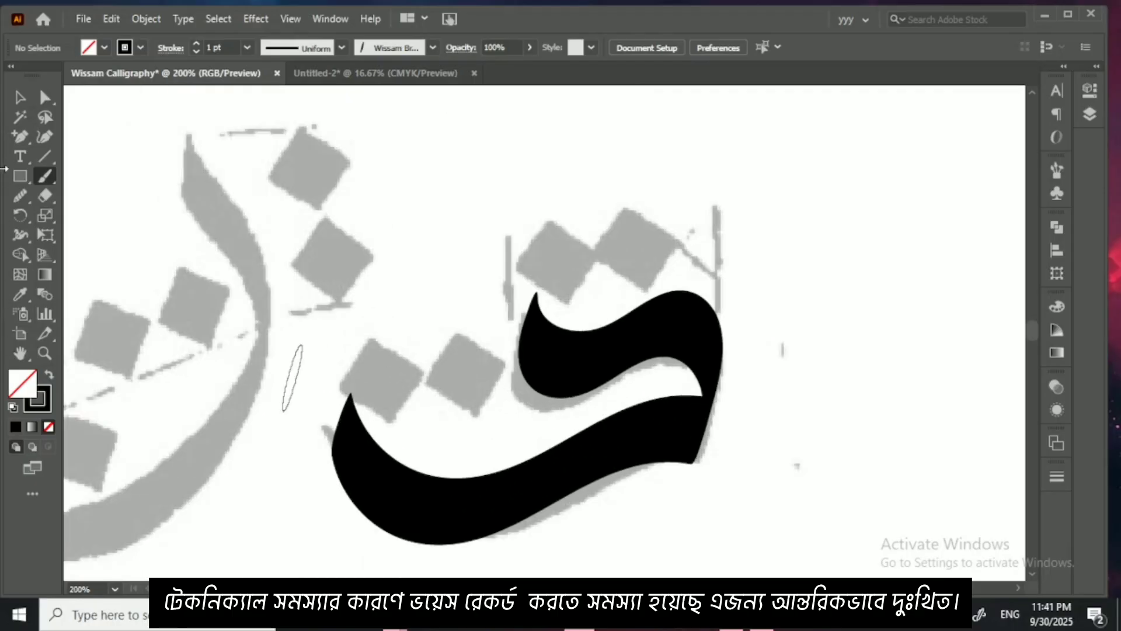
pyautogui.click(18, 97)
pyautogui.scroll(-3, 308, 236)
pyautogui.moveTo(283, 266)
pyautogui.mouseDown()
pyautogui.moveTo(430, 488)
pyautogui.moveTo(442, 397)
pyautogui.moveTo(460, 544)
pyautogui.mouseUp()
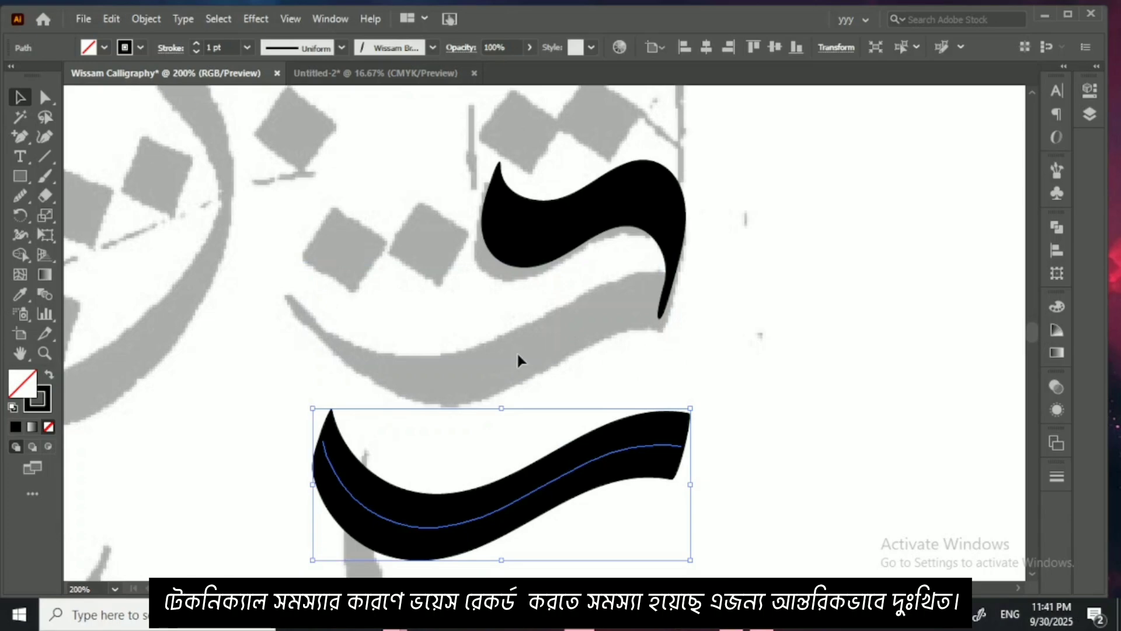
pyautogui.hotkey('ctrl', '-')
pyautogui.hotkey('ctrl', '-')
pyautogui.hotkey('ctrl', '-')
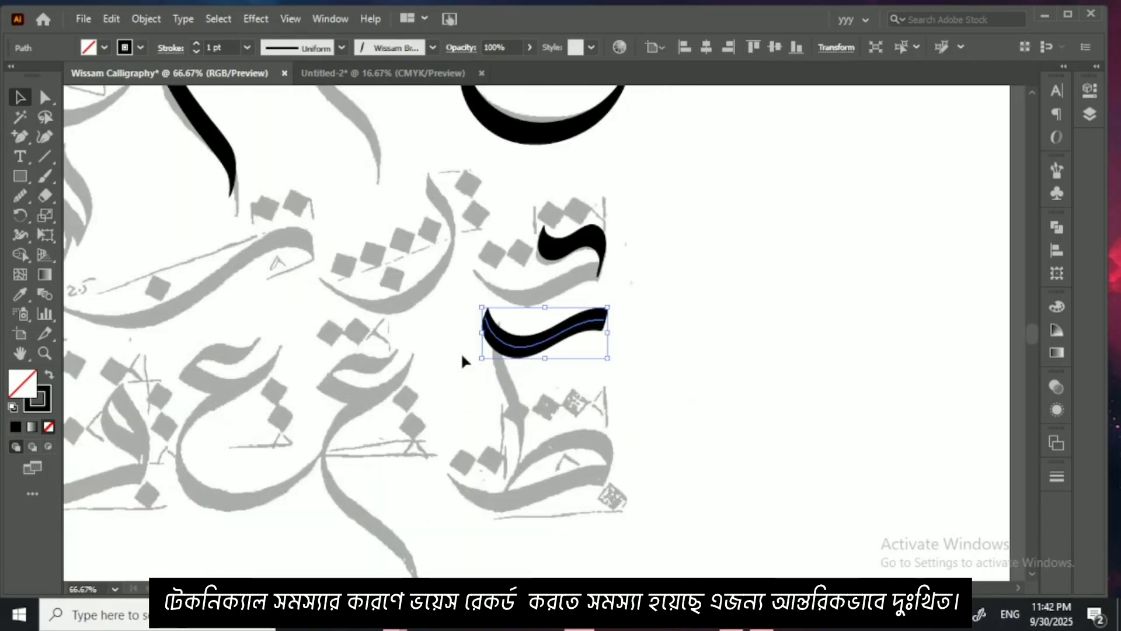
pyautogui.hotkey('ctrl', '+')
pyautogui.hotkey('ctrl', '+')
pyautogui.hotkey('ctrl', '+')
pyautogui.hotkey('ctrl', '+')
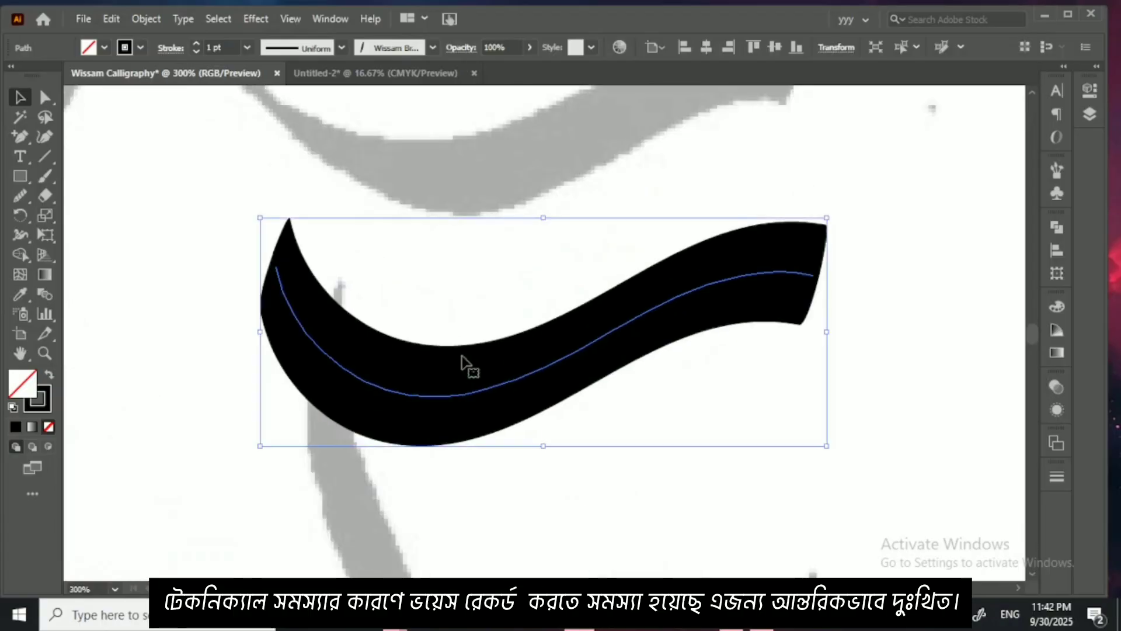
pyautogui.hotkey('ctrl', '-')
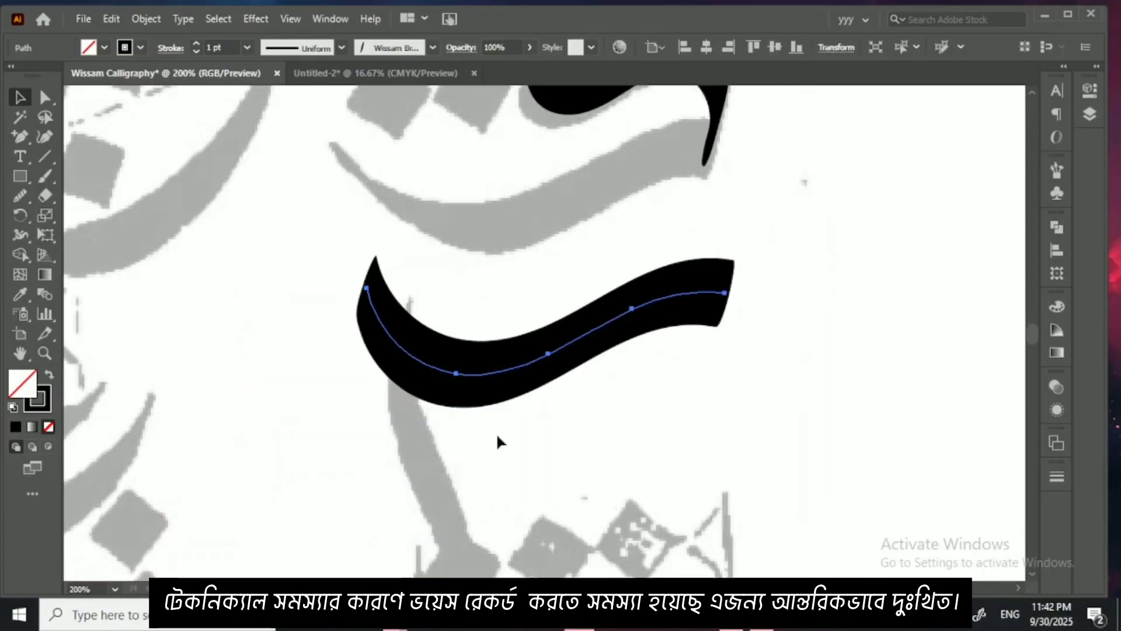
pyautogui.moveTo(512, 417); pyautogui.dragTo(505, 500)
pyautogui.moveTo(523, 443); pyautogui.dragTo(505, 306)
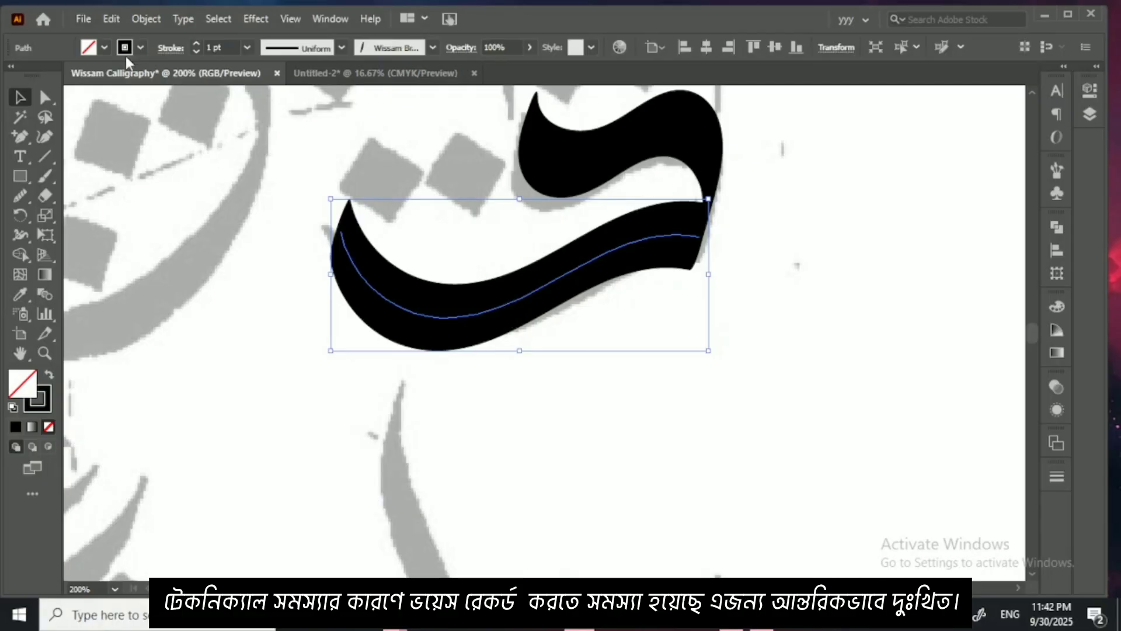
# Step: Expand the appearance of the letter's lower stroke into a filled shape and deselect it
pyautogui.click(145, 19)
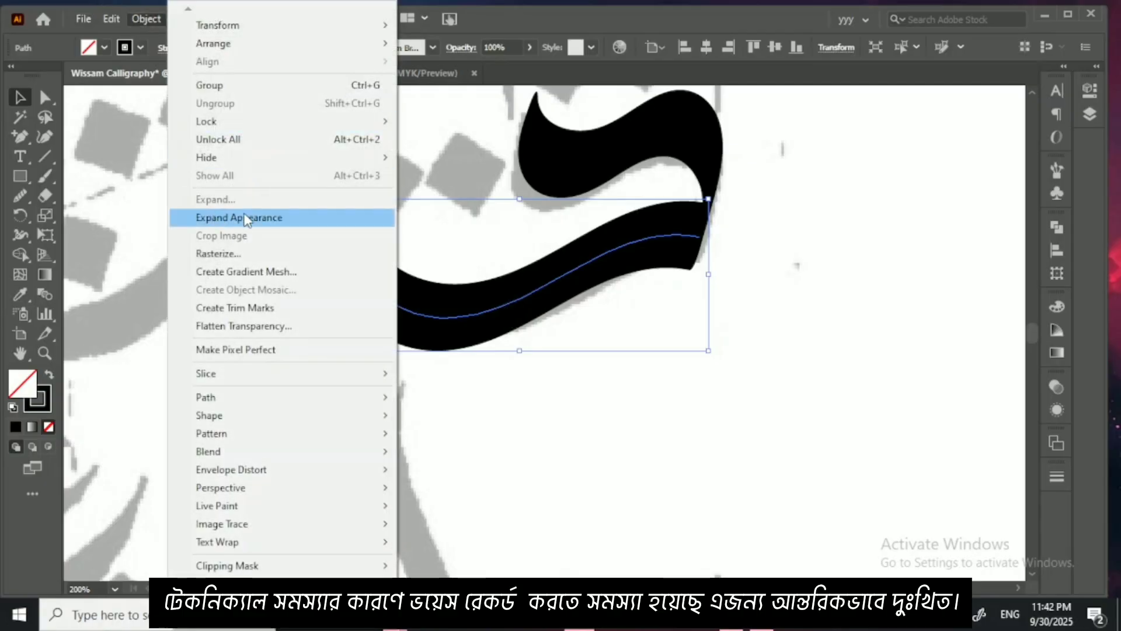
pyautogui.click(267, 218)
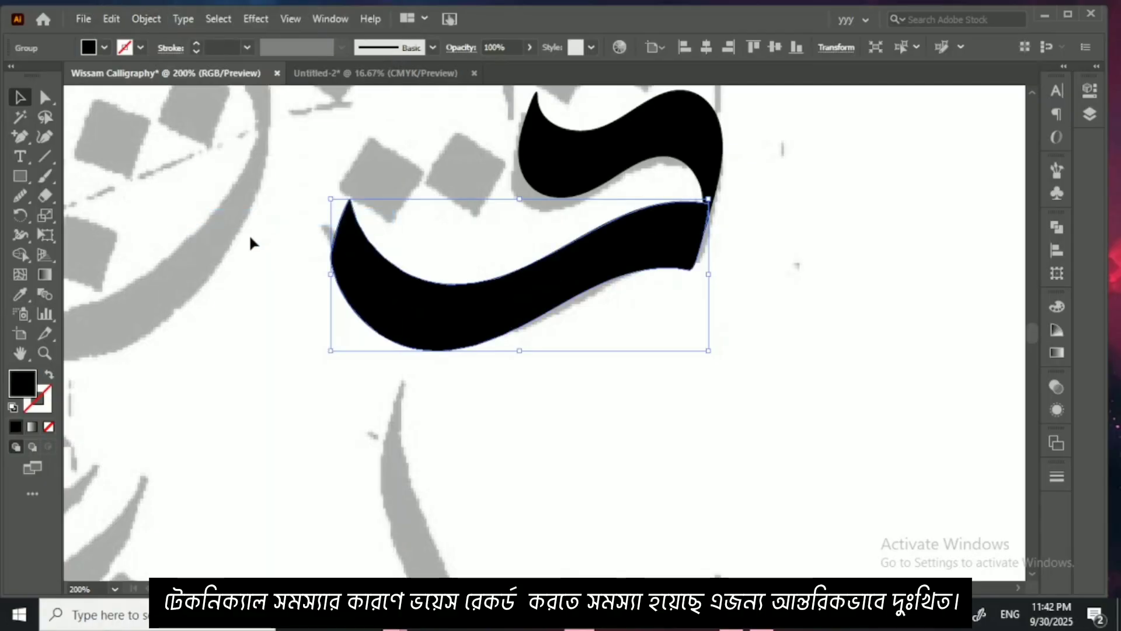
pyautogui.click(250, 241)
# Step: Draw a closed cutting shape with the Pen tool over the lower stroke's left end, curving it from the tip to the bottom edge
pyautogui.click(23, 134)
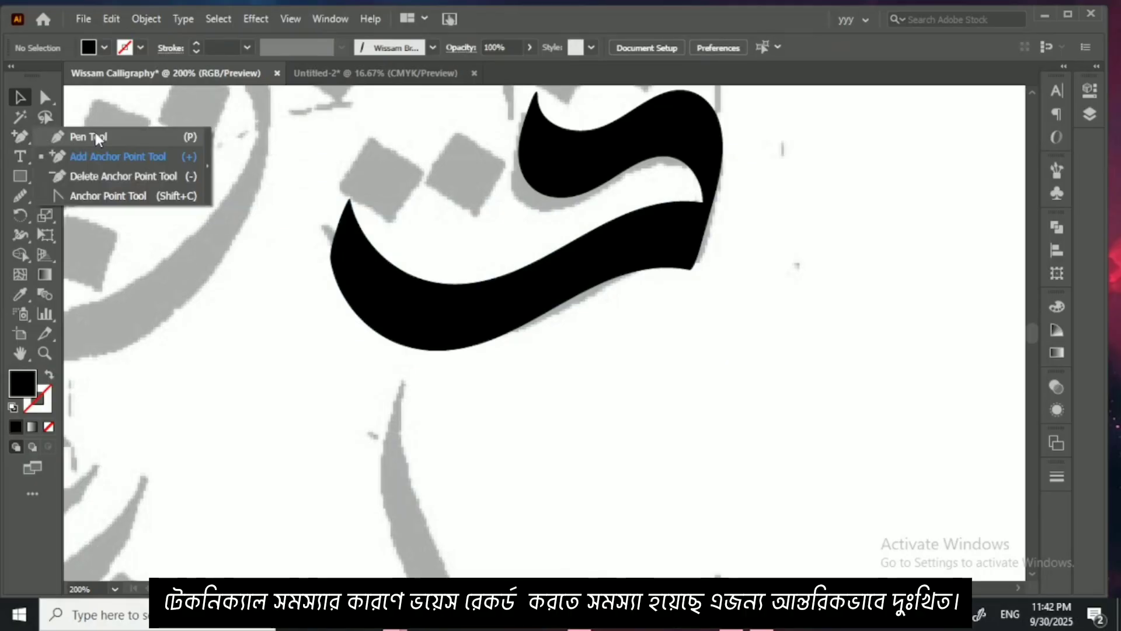
pyautogui.click(96, 134)
pyautogui.click(350, 199)
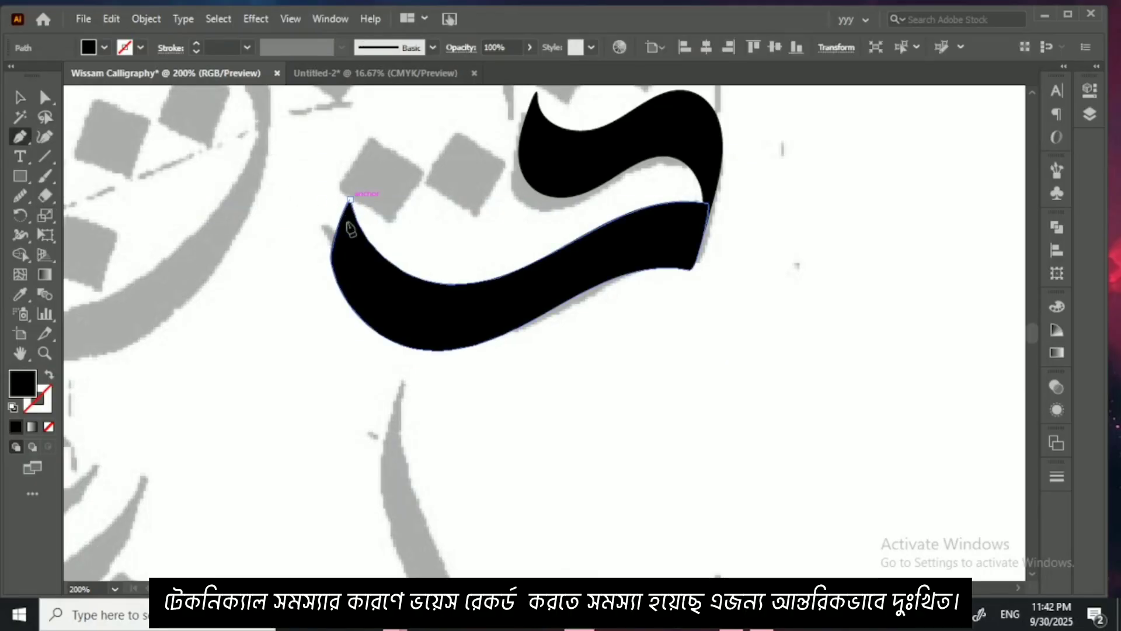
pyautogui.moveTo(488, 357); pyautogui.dragTo(632, 405)
pyautogui.moveTo(372, 445); pyautogui.dragTo(363, 439)
pyautogui.click(204, 305)
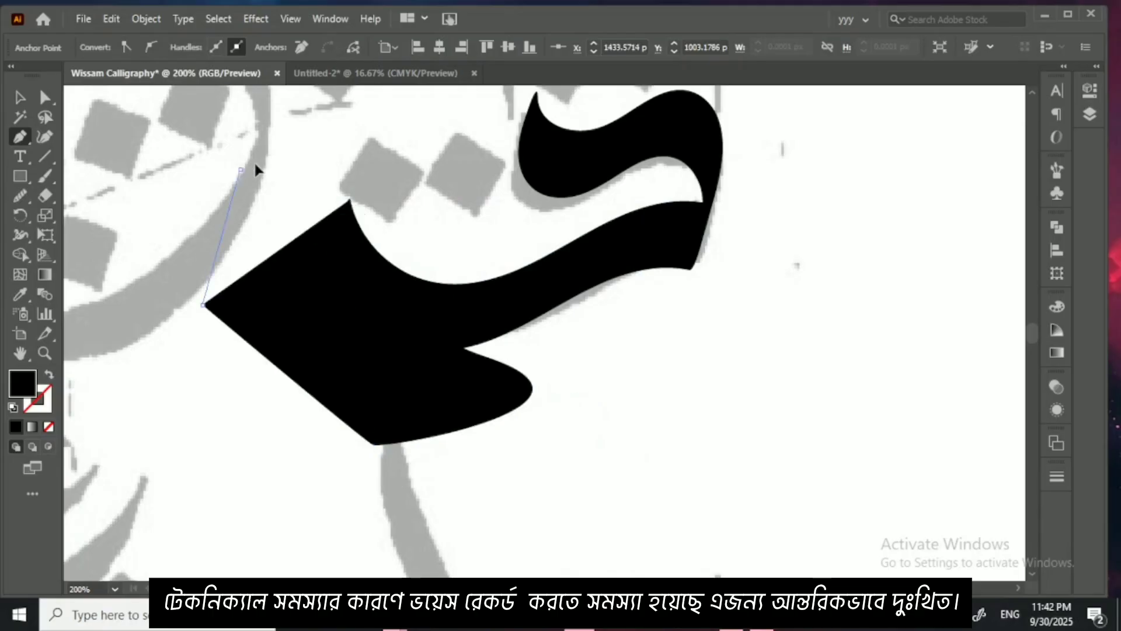
pyautogui.click(241, 169)
pyautogui.click(351, 199)
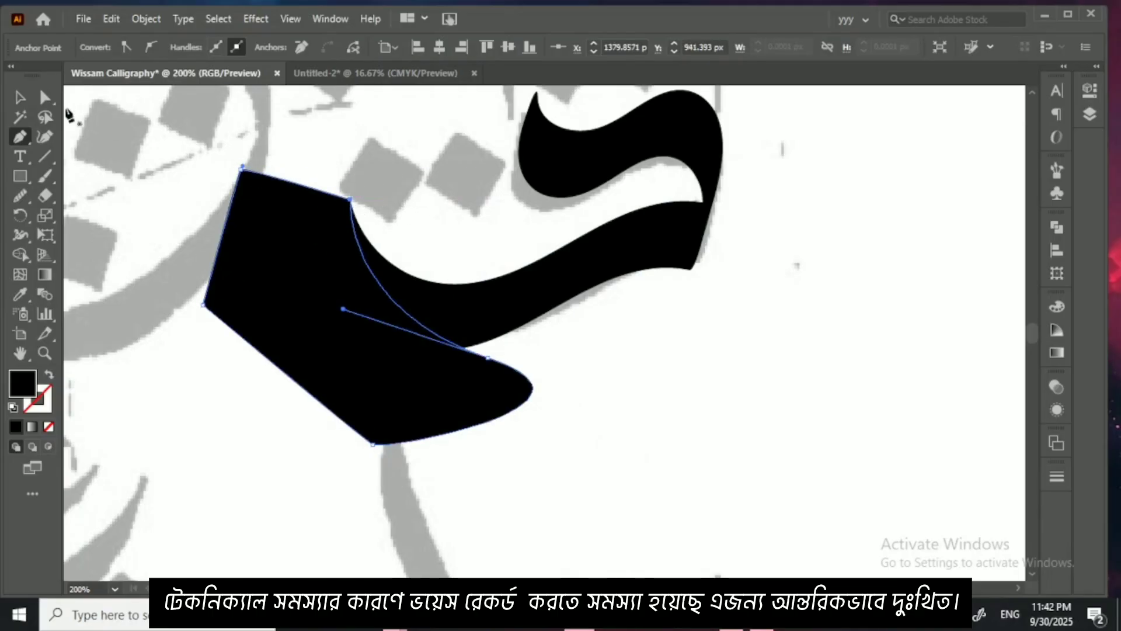
# Step: Remove the cutting shape and the overlapping piece of the lower stroke with the Shape Builder, leaving a tapered left end
pyautogui.click(20, 97)
pyautogui.moveTo(214, 144)
pyautogui.mouseDown()
pyautogui.moveTo(398, 276)
pyautogui.moveTo(440, 330)
pyautogui.mouseUp()
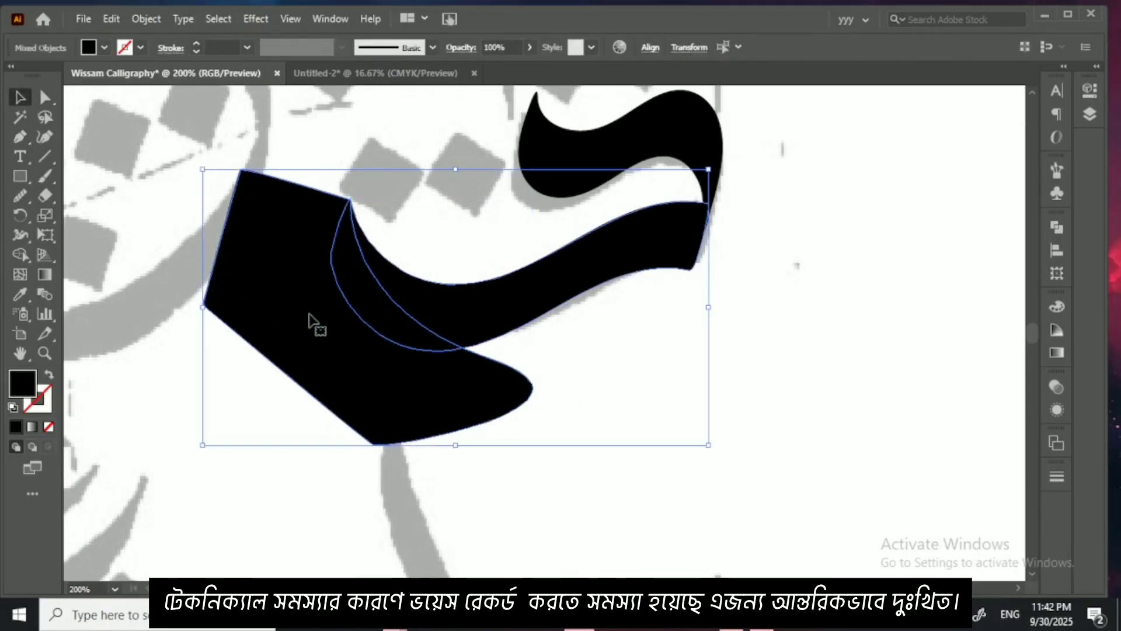
pyautogui.click(21, 254)
pyautogui.keyDown('alt'); pyautogui.click(280, 301); pyautogui.keyUp('alt')
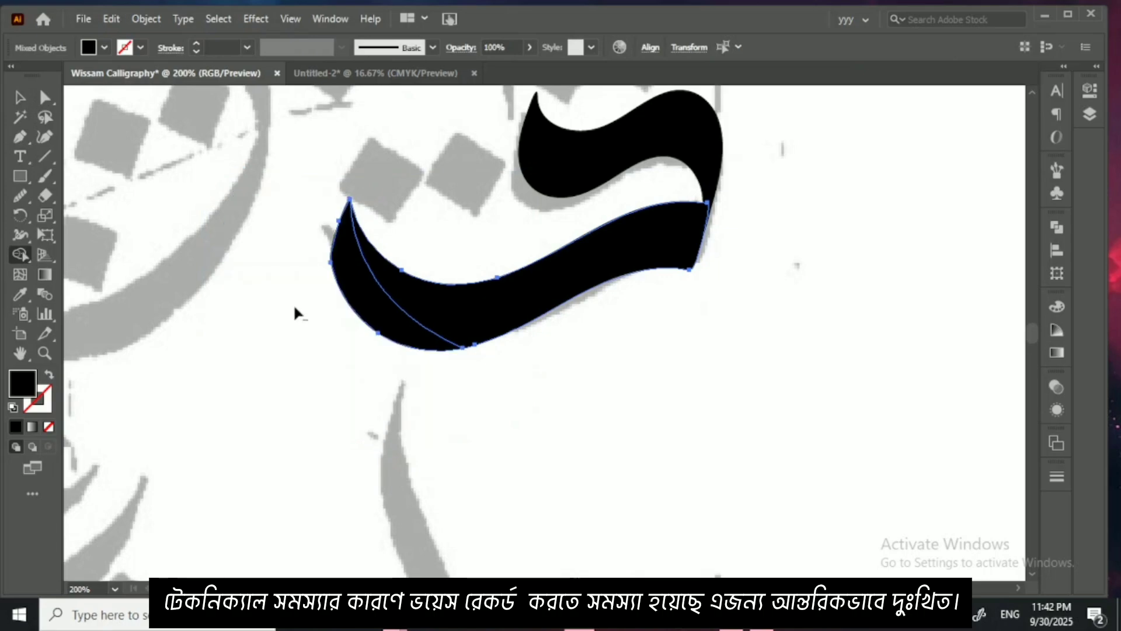
pyautogui.keyDown('alt'); pyautogui.click(373, 320); pyautogui.keyUp('alt')
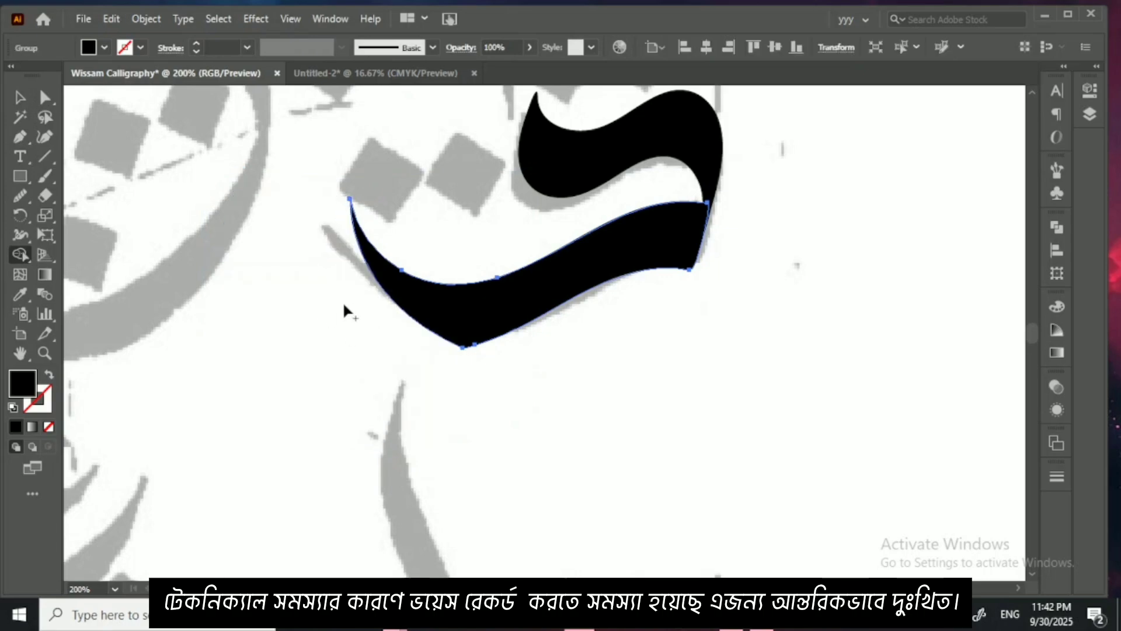
# Step: Smooth the sharp corner on the underside of the lower stroke with the Smooth tool and deselect it
pyautogui.click(20, 196)
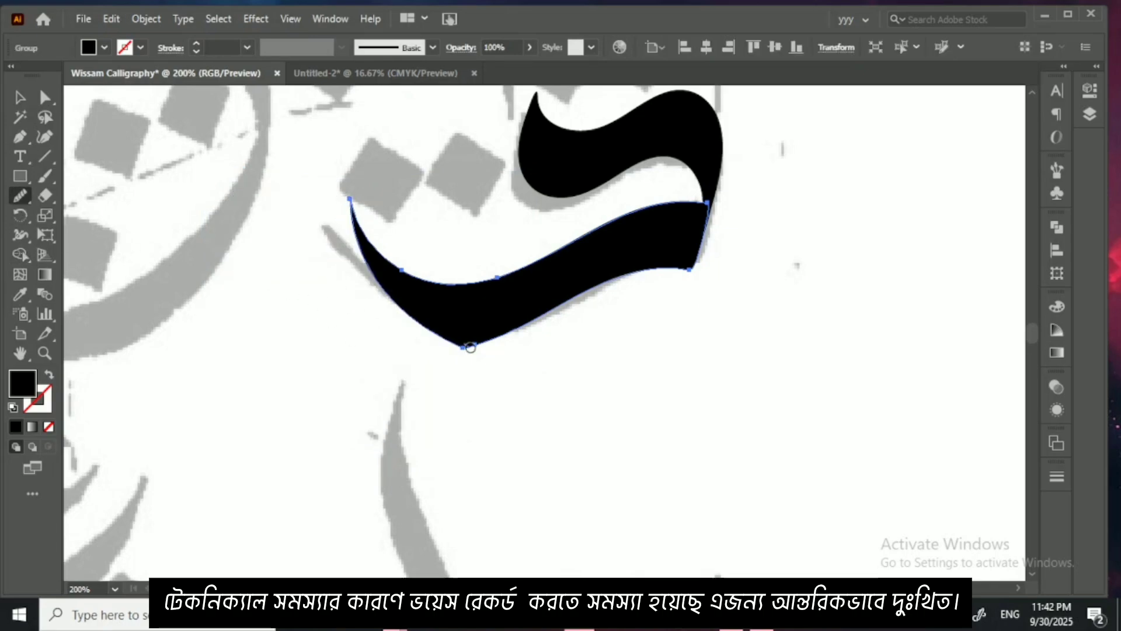
pyautogui.moveTo(470, 347)
pyautogui.mouseDown()
pyautogui.moveTo(422, 340)
pyautogui.moveTo(500, 339)
pyautogui.moveTo(417, 335)
pyautogui.moveTo(517, 345)
pyautogui.mouseUp()
pyautogui.click(20, 99)
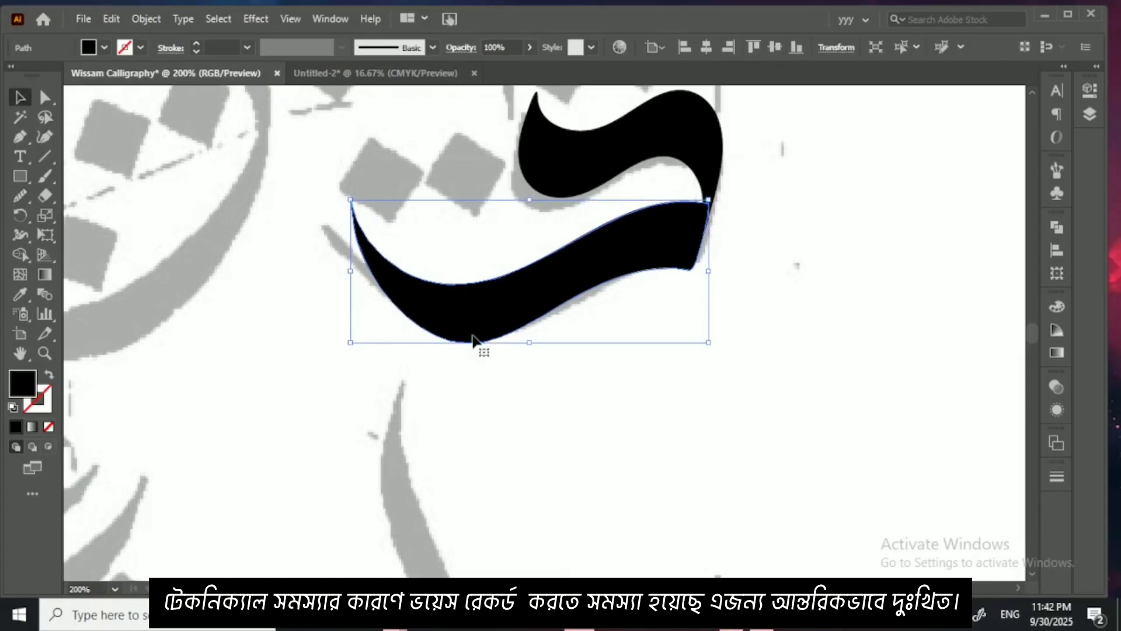
pyautogui.click(568, 412)
# Step: Check the finished letter and look over the untraced faded letterforms in the third and fourth rows
pyautogui.hotkey('ctrl', '-')
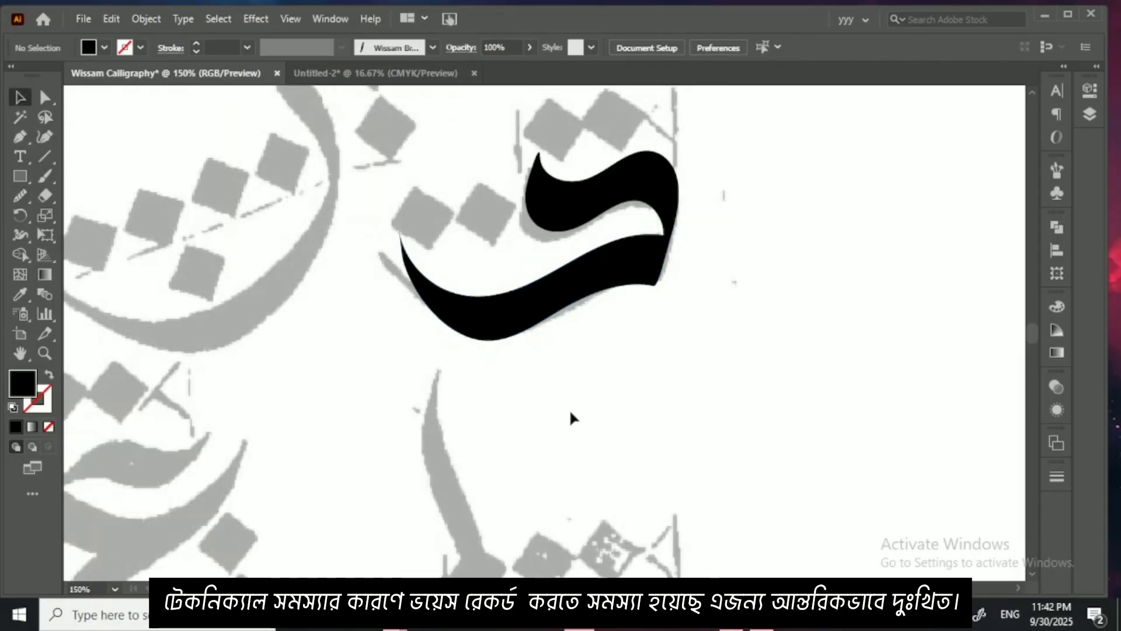
pyautogui.moveTo(571, 418); pyautogui.dragTo(604, 441)
pyautogui.moveTo(438, 415); pyautogui.dragTo(542, 438)
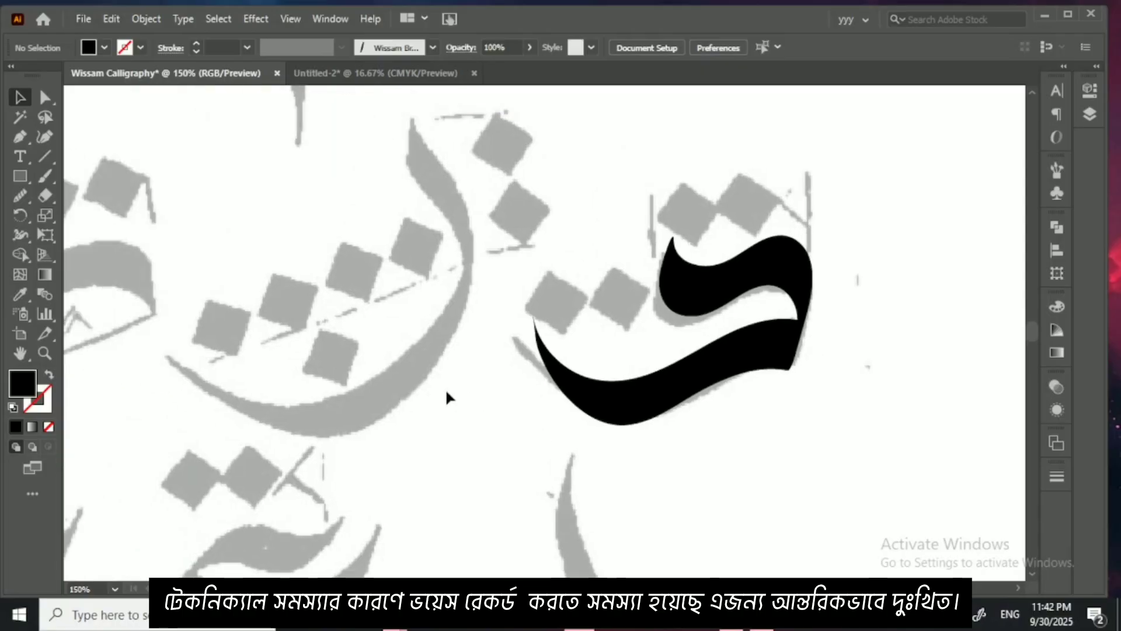
pyautogui.moveTo(504, 380); pyautogui.dragTo(718, 365)
pyautogui.moveTo(379, 363)
pyautogui.mouseDown()
pyautogui.moveTo(610, 361)
pyautogui.moveTo(666, 314)
pyautogui.mouseUp()
pyautogui.hotkey('ctrl', '-')
pyautogui.hotkey('ctrl', '-')
pyautogui.moveTo(839, 309); pyautogui.dragTo(634, 310)
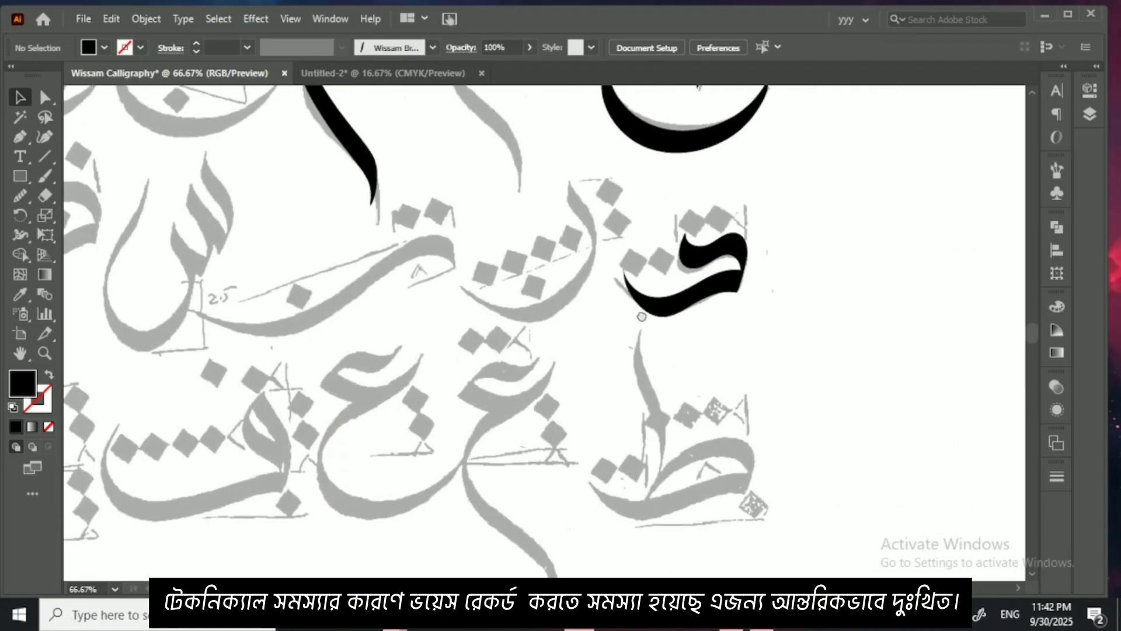
pyautogui.moveTo(676, 366); pyautogui.dragTo(561, 295)
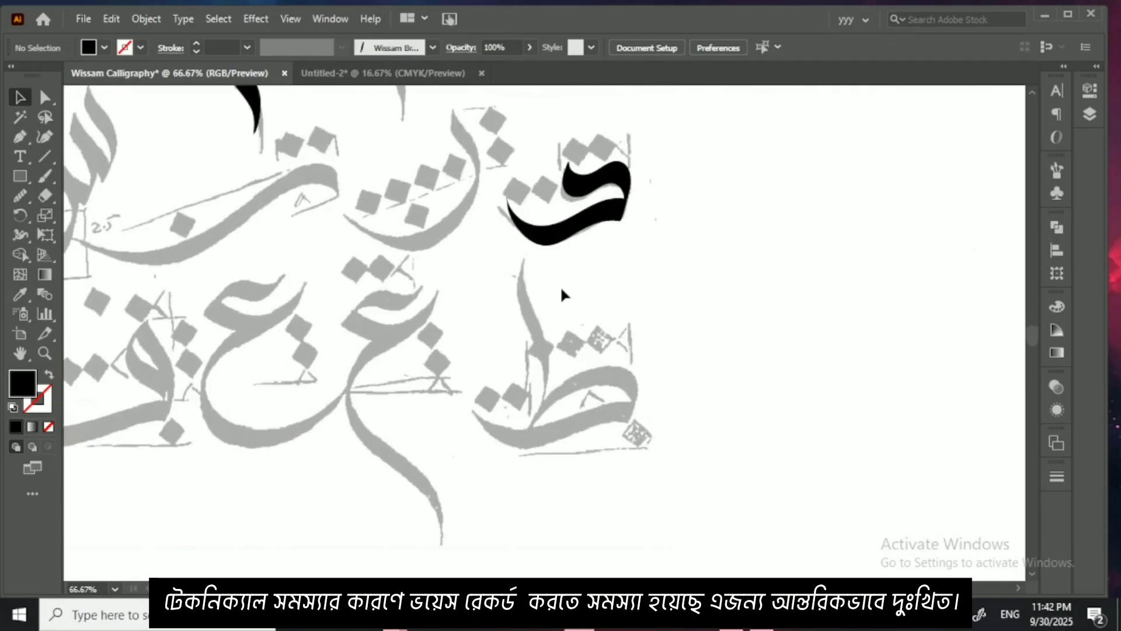
pyautogui.moveTo(566, 395); pyautogui.dragTo(547, 366)
pyautogui.scroll(2, 534, 372)
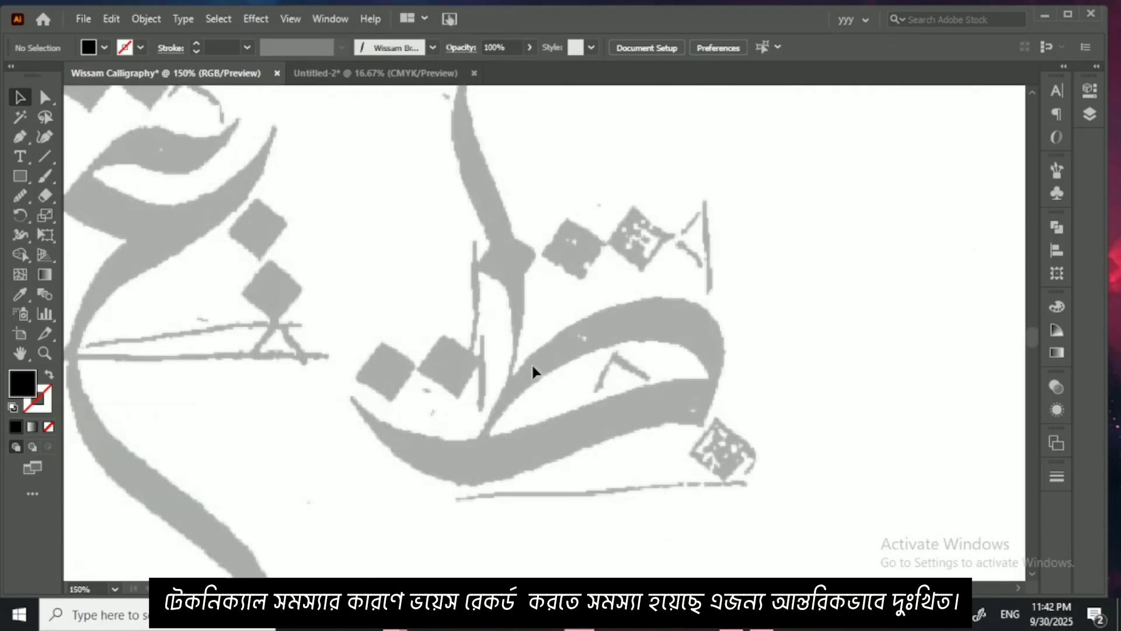
# Step: Trace the three teeth of the faded seen in the third row with the Wissam brush, using a black stroke and no fill
pyautogui.click(46, 176)
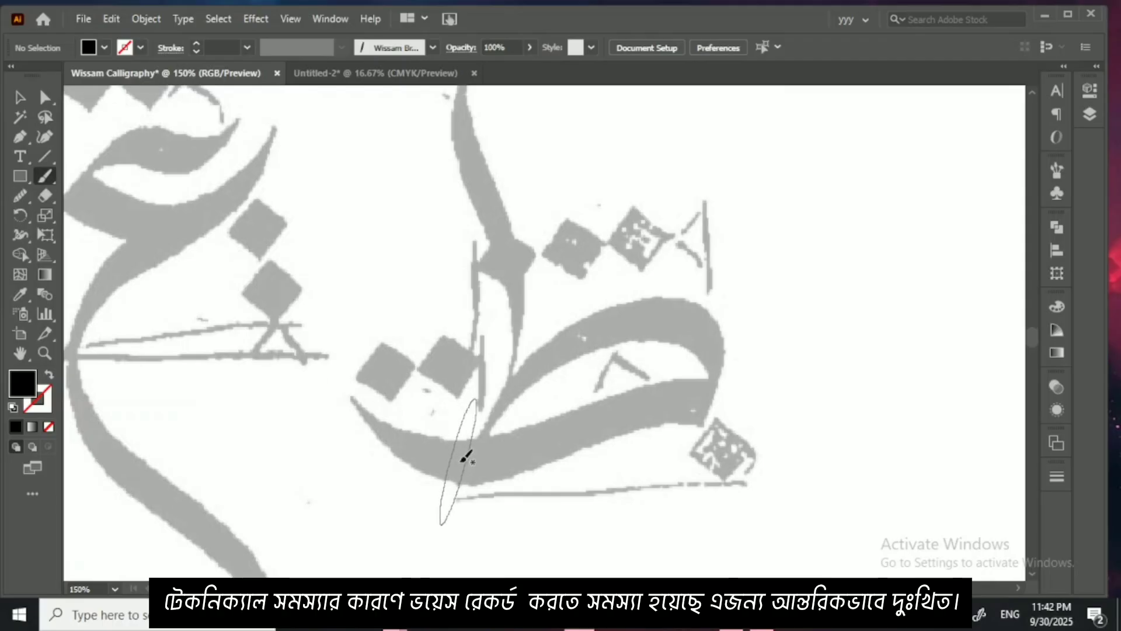
pyautogui.hotkey('shift', 'x')
pyautogui.hotkey('ctrl', '-')
pyautogui.hotkey('ctrl', '-')
pyautogui.hotkey('ctrl', '-')
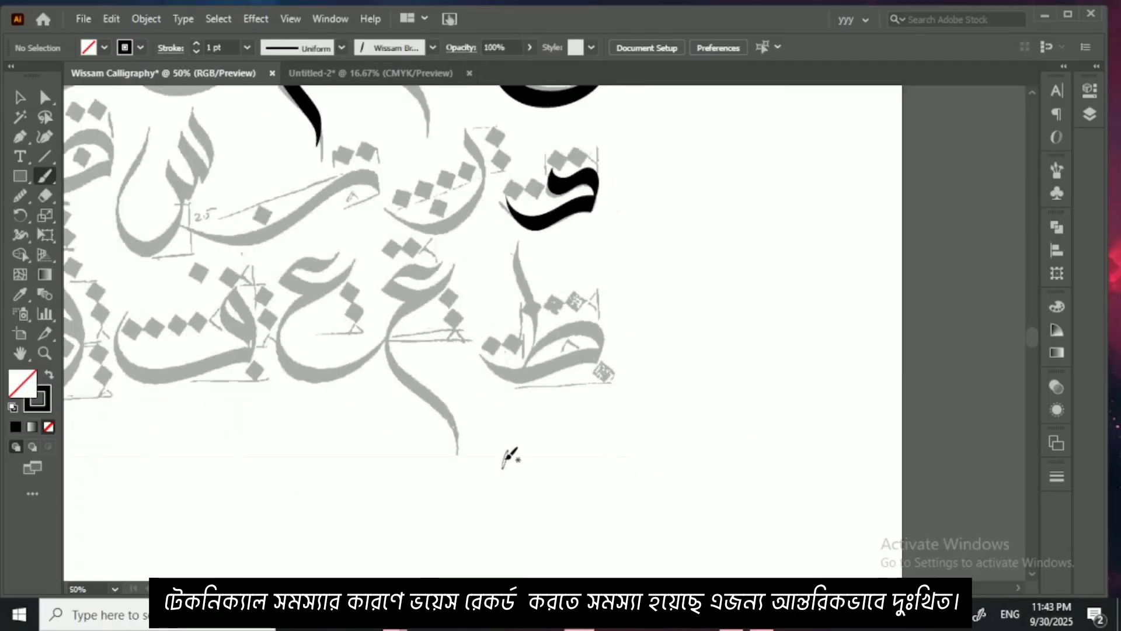
pyautogui.moveTo(353, 382); pyautogui.dragTo(606, 411)
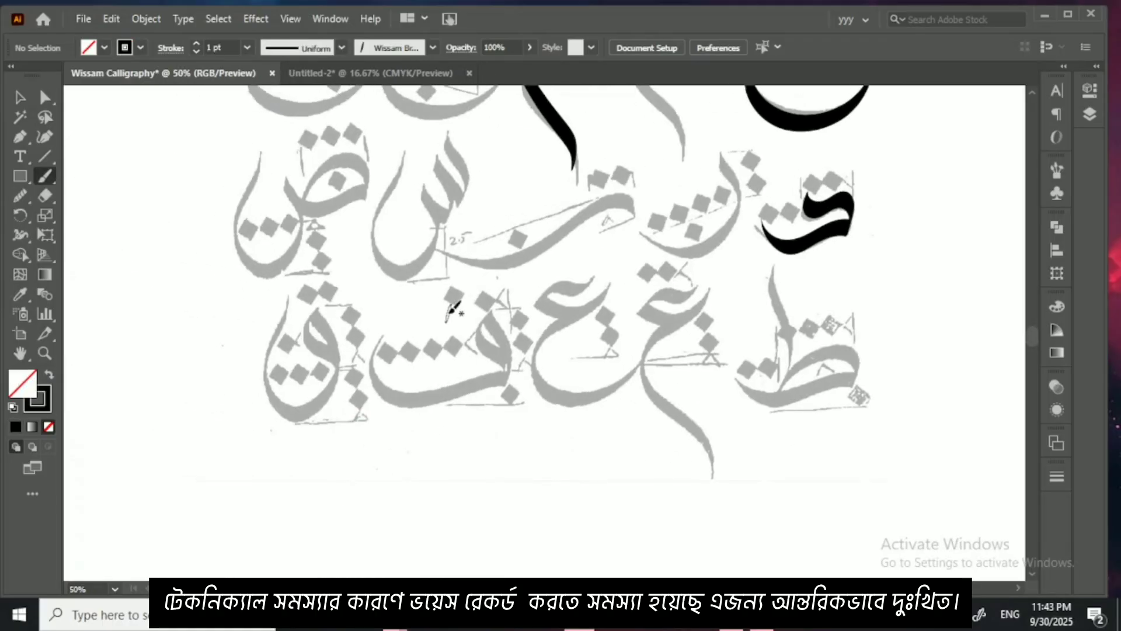
pyautogui.hotkey('ctrl', '+')
pyautogui.hotkey('ctrl', '+')
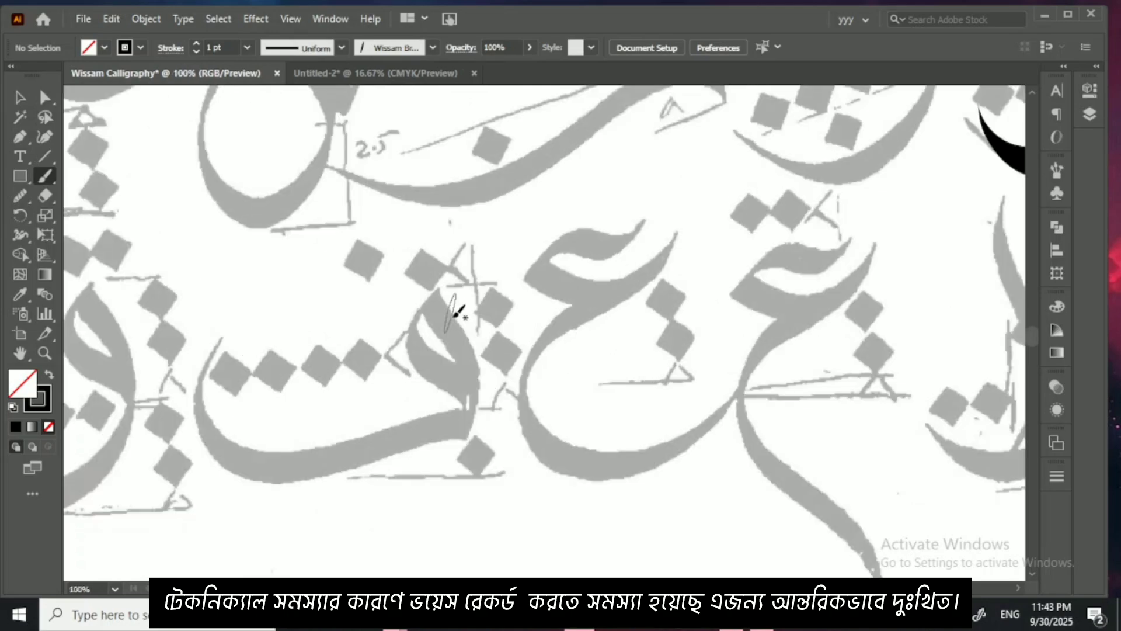
pyautogui.moveTo(395, 229); pyautogui.dragTo(432, 337)
pyautogui.moveTo(411, 298); pyautogui.dragTo(448, 349)
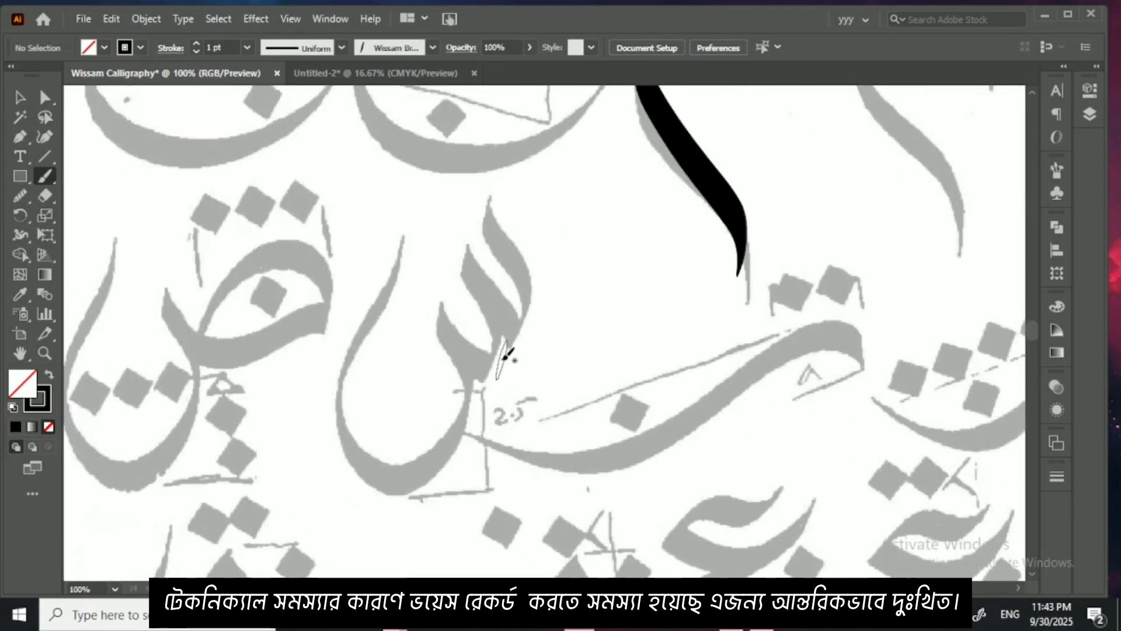
pyautogui.hotkey('ctrl', '+')
pyautogui.hotkey('ctrl', '+')
pyautogui.scroll(3, 508, 368)
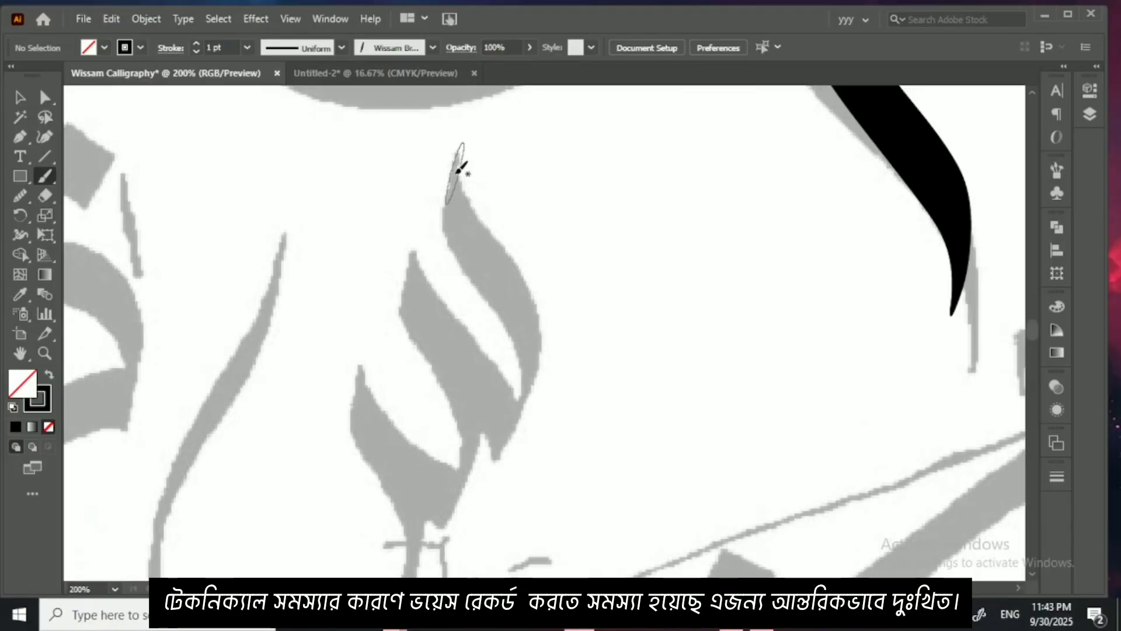
pyautogui.moveTo(460, 170)
pyautogui.mouseDown()
pyautogui.moveTo(524, 309)
pyautogui.moveTo(528, 351)
pyautogui.moveTo(507, 427)
pyautogui.moveTo(417, 271)
pyautogui.mouseUp()
pyautogui.moveTo(467, 355)
pyautogui.mouseDown()
pyautogui.moveTo(481, 296)
pyautogui.moveTo(472, 421)
pyautogui.moveTo(456, 463)
pyautogui.moveTo(412, 409)
pyautogui.moveTo(385, 293)
pyautogui.mouseUp()
pyautogui.moveTo(419, 234)
pyautogui.mouseDown()
pyautogui.moveTo(430, 210)
pyautogui.moveTo(455, 197)
pyautogui.mouseUp()
pyautogui.hotkey('ctrl', '-')
pyautogui.hotkey('ctrl', '-')
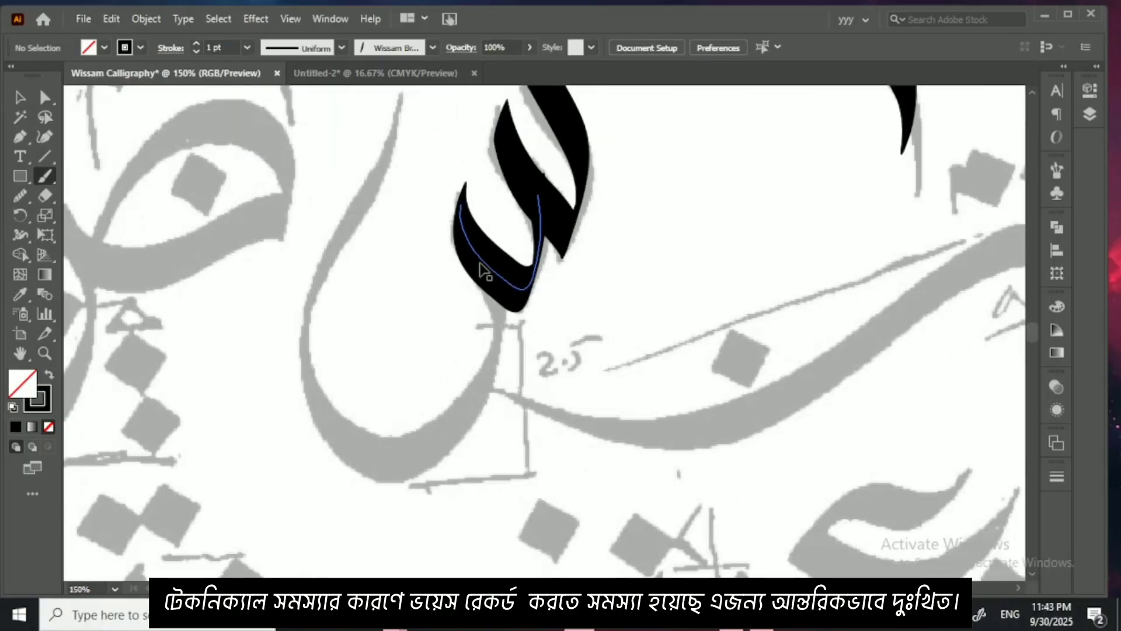
# Step: Embed the linked letter sheet beginning with kaf in Untitled-2 and copy it into the Wissam Calligraphy document
pyautogui.scroll(-10, 462, 442)
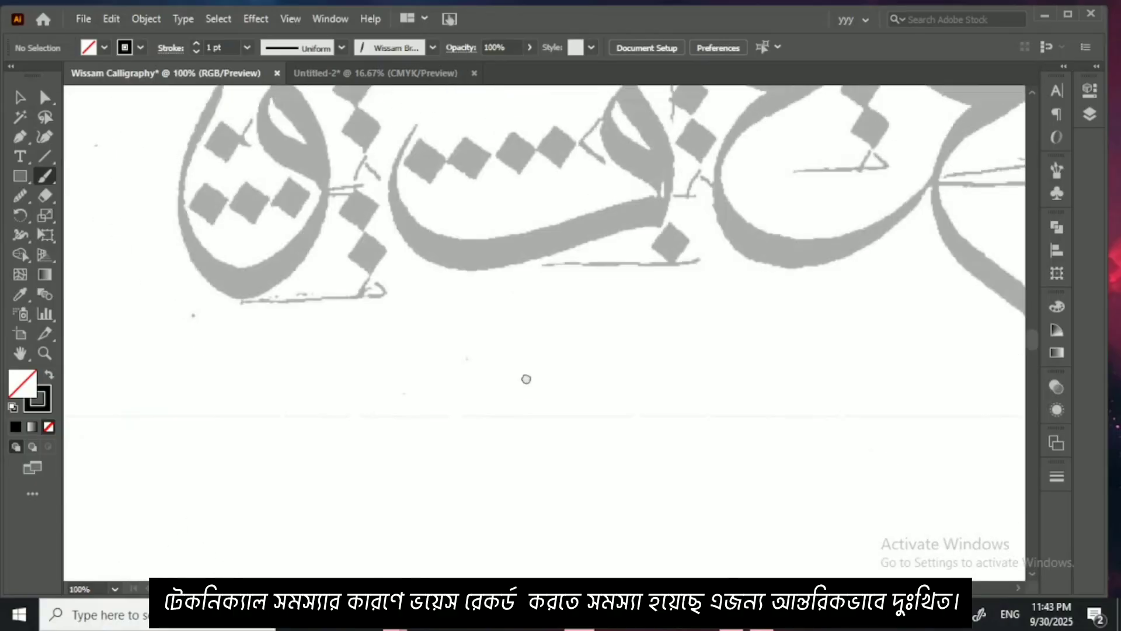
pyautogui.click(331, 70)
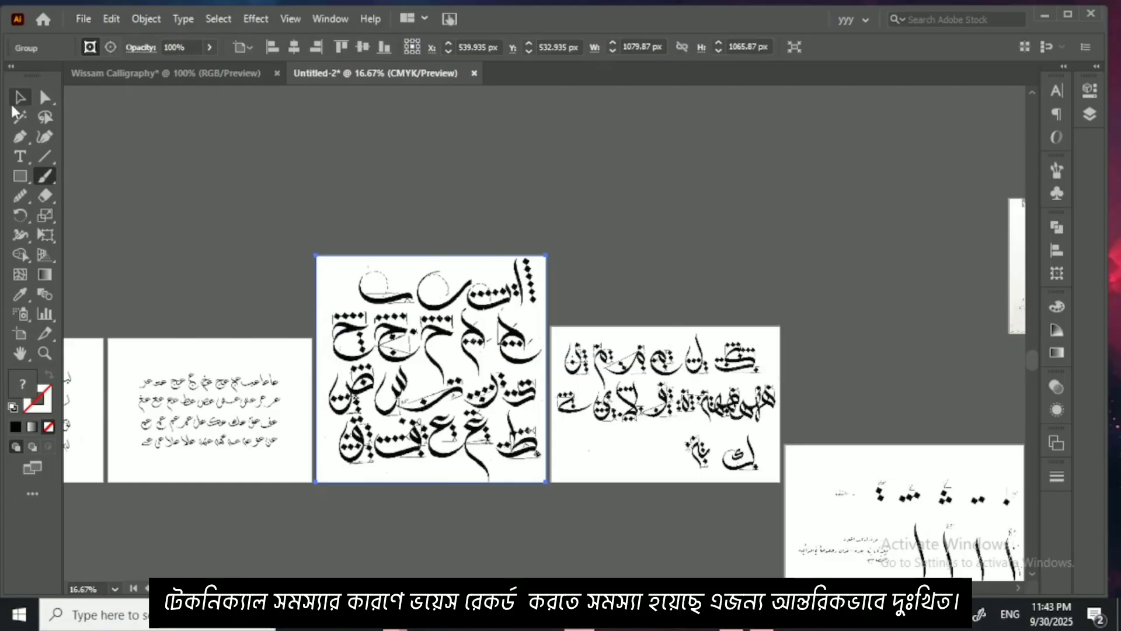
pyautogui.click(19, 98)
pyautogui.click(742, 449)
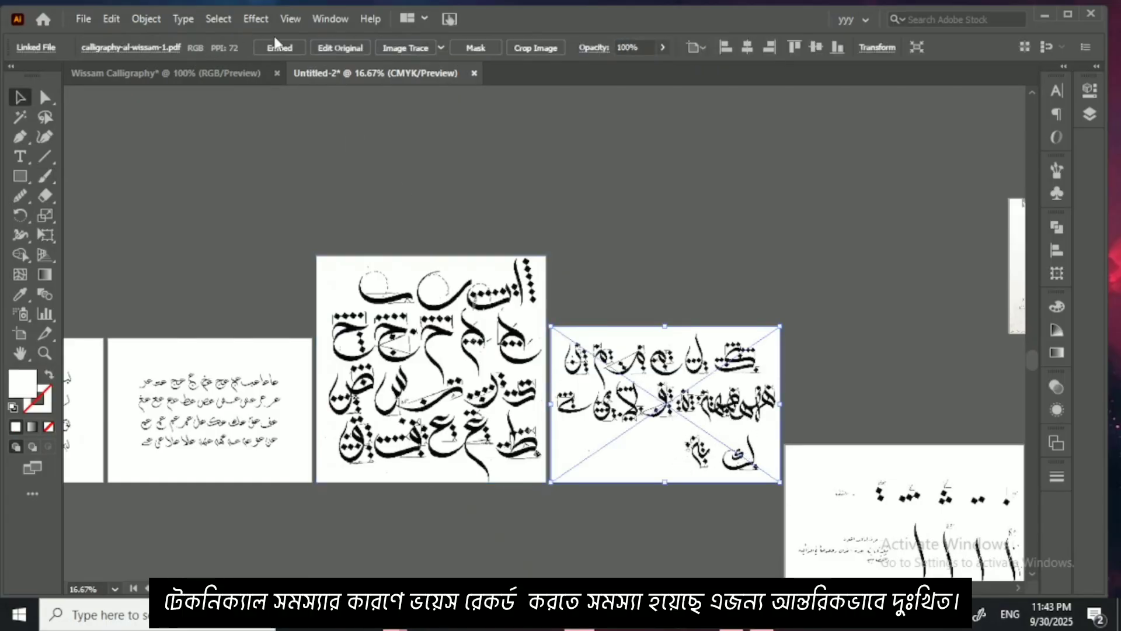
pyautogui.moveTo(693, 389); pyautogui.dragTo(542, 446)
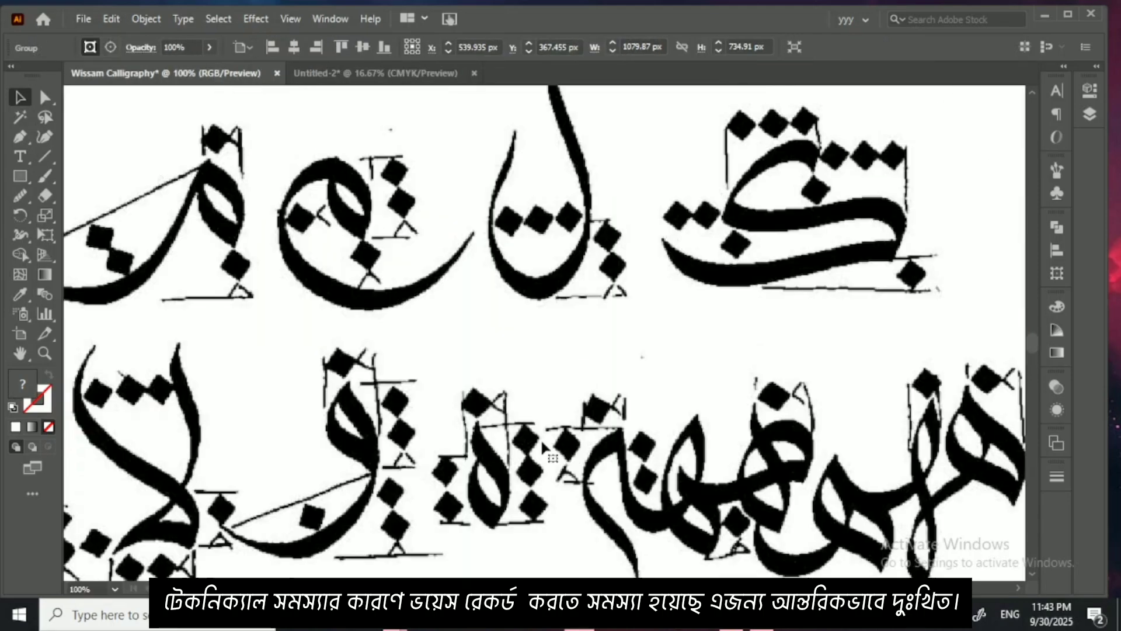
# Step: Move the copied letter sheet down so its first row sits below the fourth row of faded letters
pyautogui.hotkey('ctrl', '-')
pyautogui.hotkey('ctrl', '-')
pyautogui.hotkey('ctrl', '-')
pyautogui.hotkey('ctrl', '-')
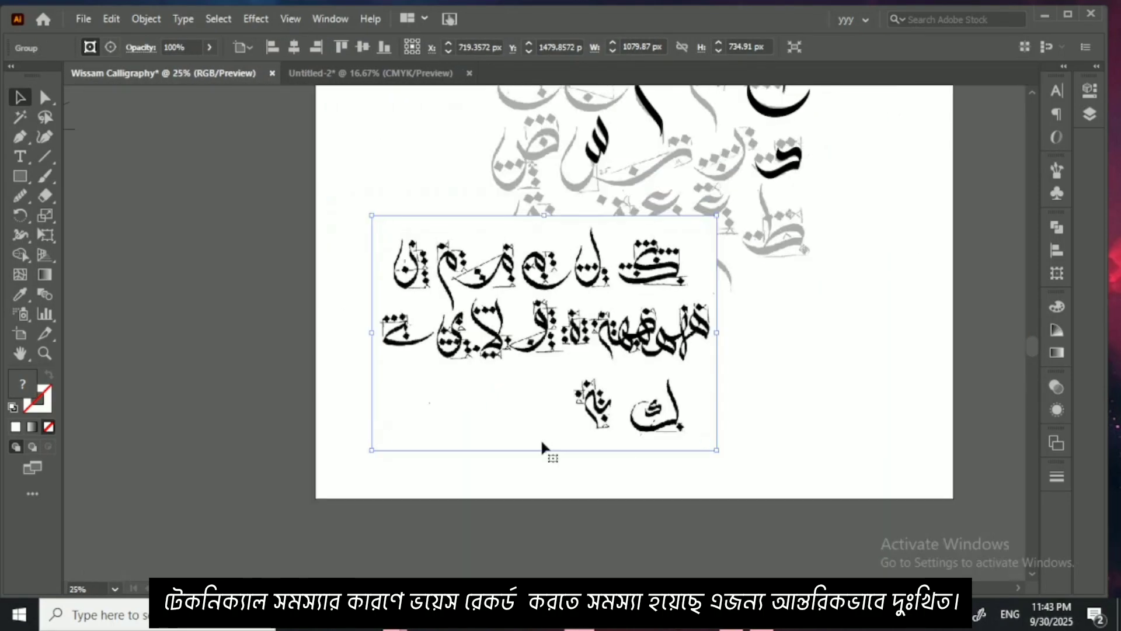
pyautogui.moveTo(565, 444); pyautogui.dragTo(591, 493)
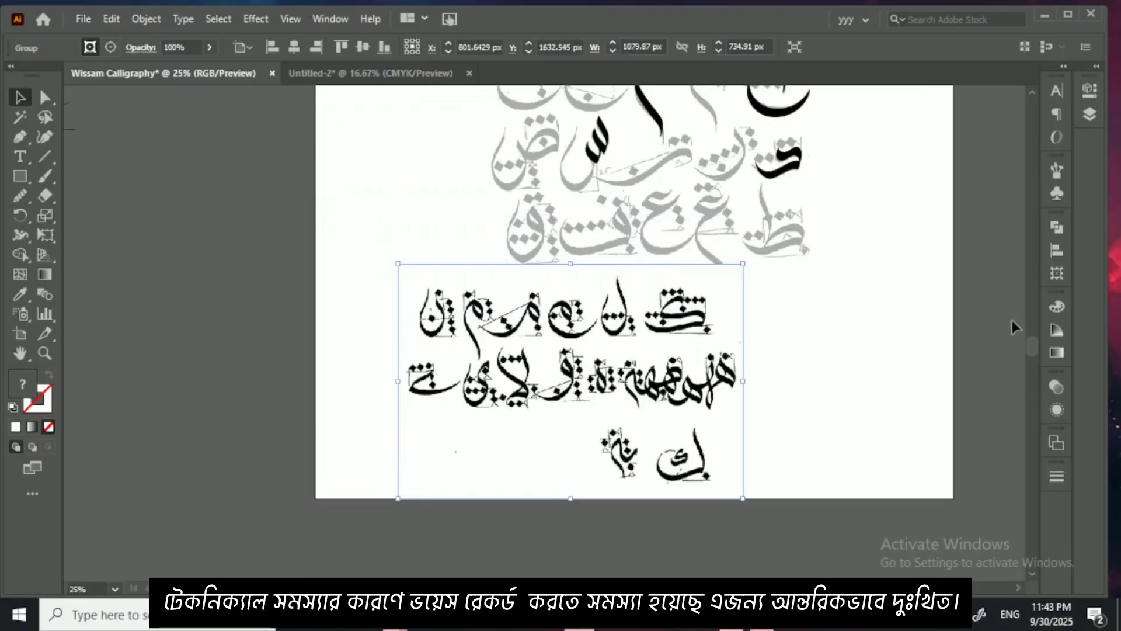
# Step: Fade the copied letter sheet to 34% opacity and deselect it
pyautogui.click(1056, 387)
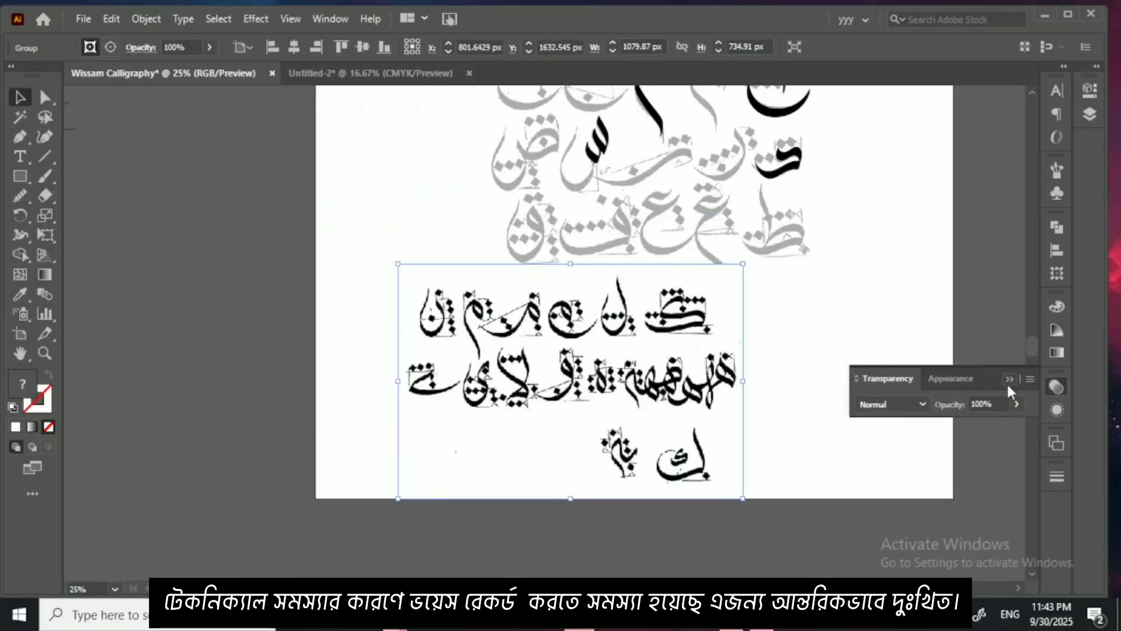
pyautogui.click(1017, 404)
pyautogui.click(970, 423)
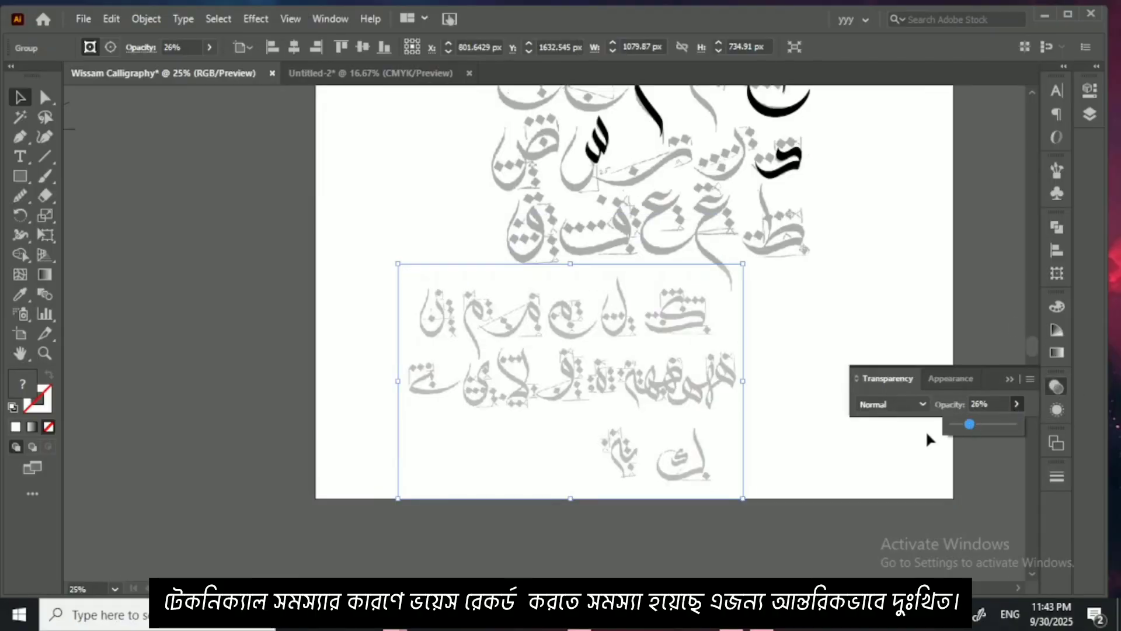
pyautogui.moveTo(971, 425); pyautogui.dragTo(974, 424)
pyautogui.click(792, 365)
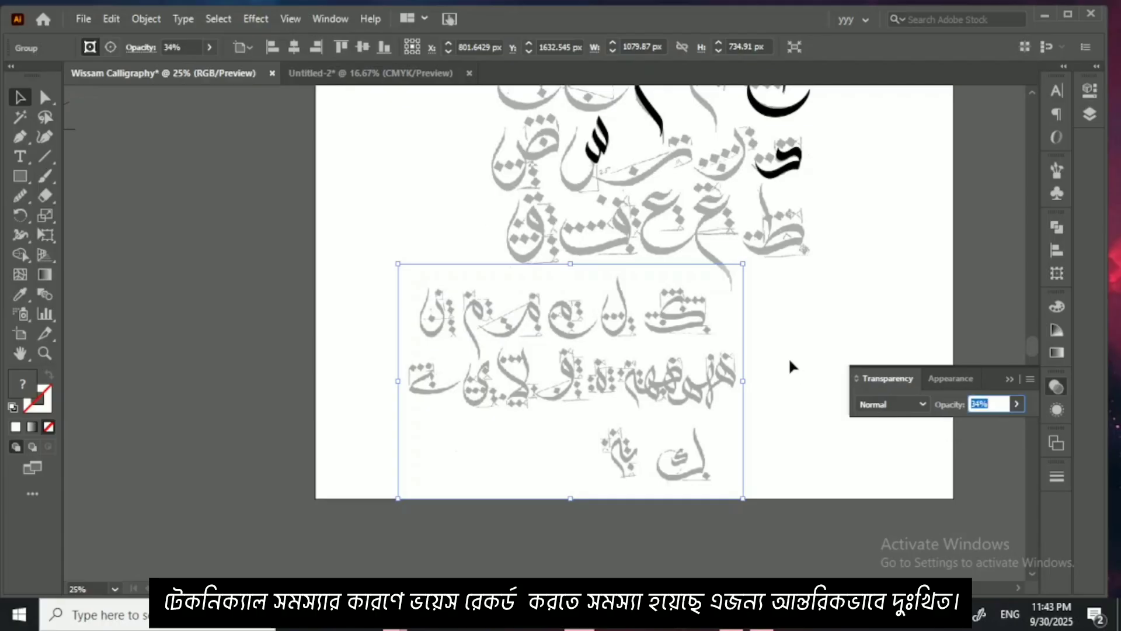
pyautogui.click(1006, 378)
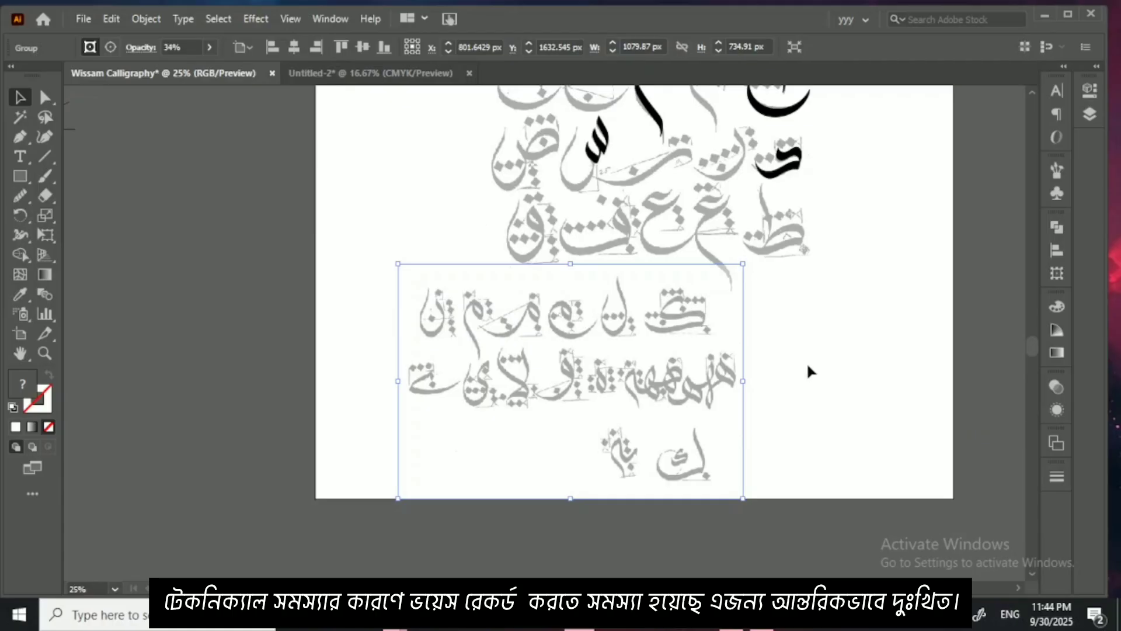
pyautogui.click(799, 521)
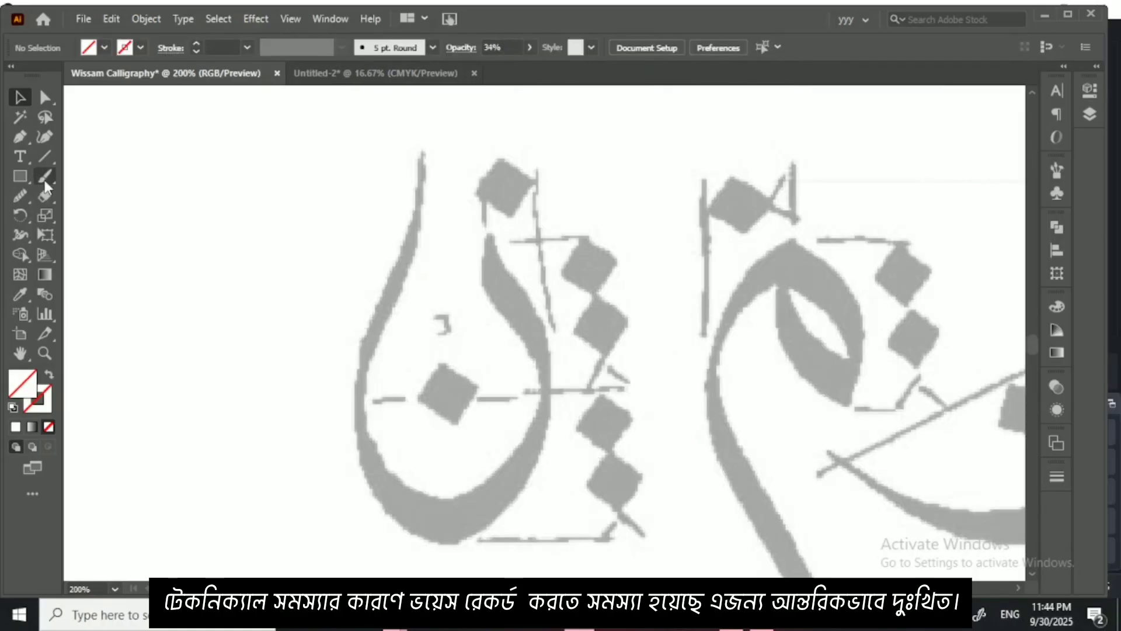
# Step: Choose the Wissam brush for the Paintbrush tool and shrink its tip to match the stroke width of the faded noon
pyautogui.click(45, 176)
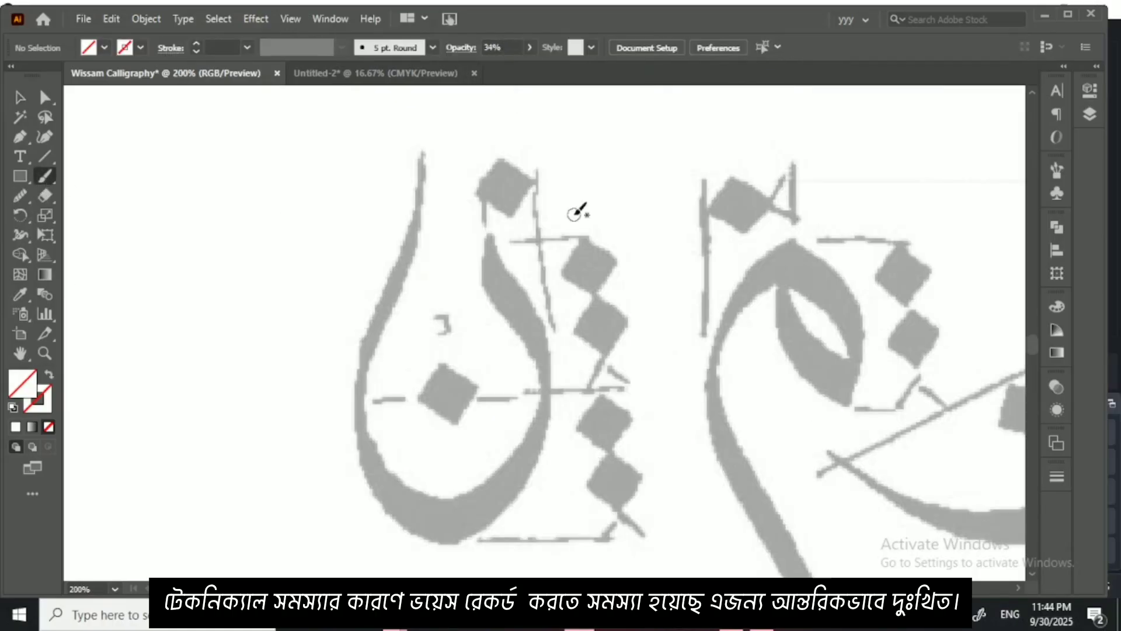
pyautogui.click(432, 48)
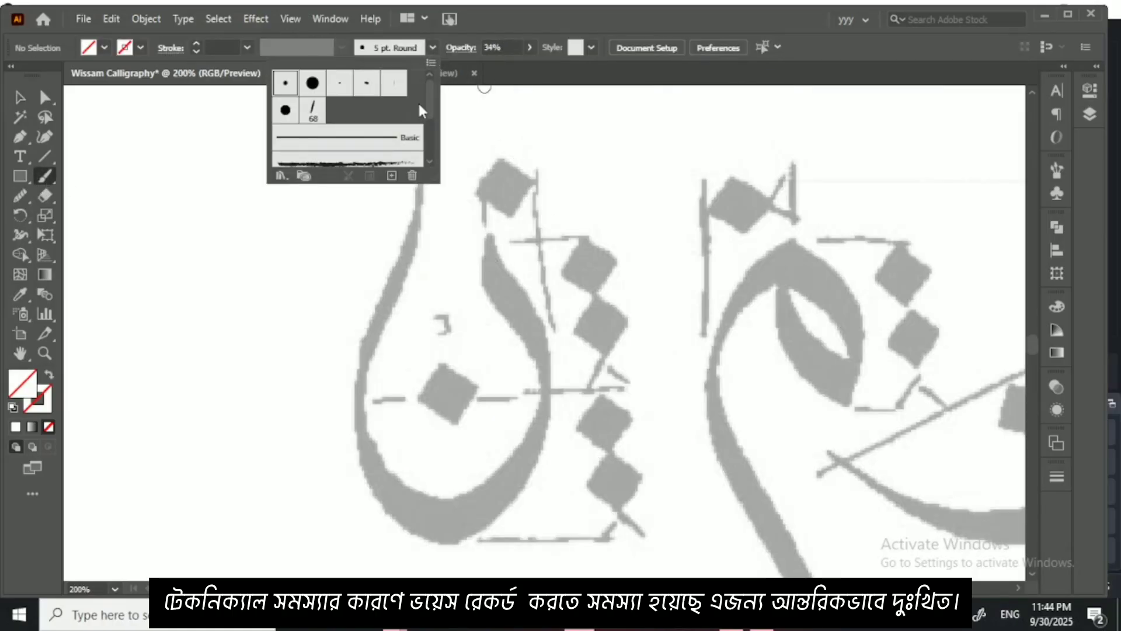
pyautogui.click(313, 109)
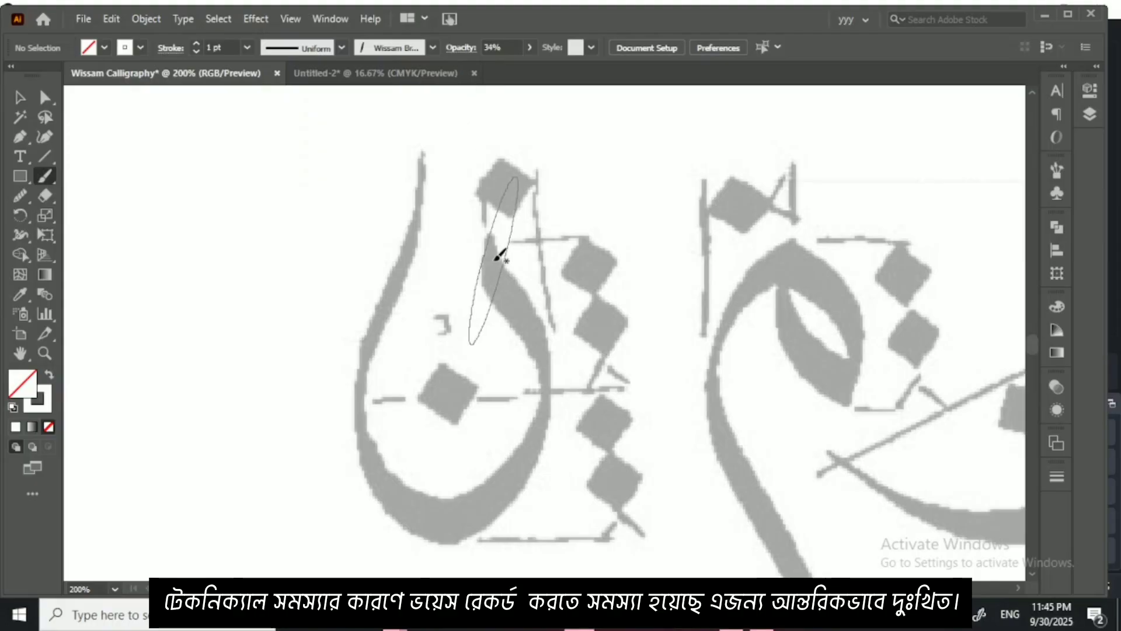
pyautogui.press('[')
pyautogui.press('[')
pyautogui.press('[')
pyautogui.press('[')
pyautogui.press('[')
pyautogui.press('[')
pyautogui.press('[')
pyautogui.press('[')
pyautogui.press('[')
pyautogui.press('[')
pyautogui.press('[')
pyautogui.press('[')
pyautogui.press('[')
pyautogui.press('[')
pyautogui.press('[')
pyautogui.press('[')
pyautogui.press('[')
pyautogui.press('[')
pyautogui.press('[')
pyautogui.press('[')
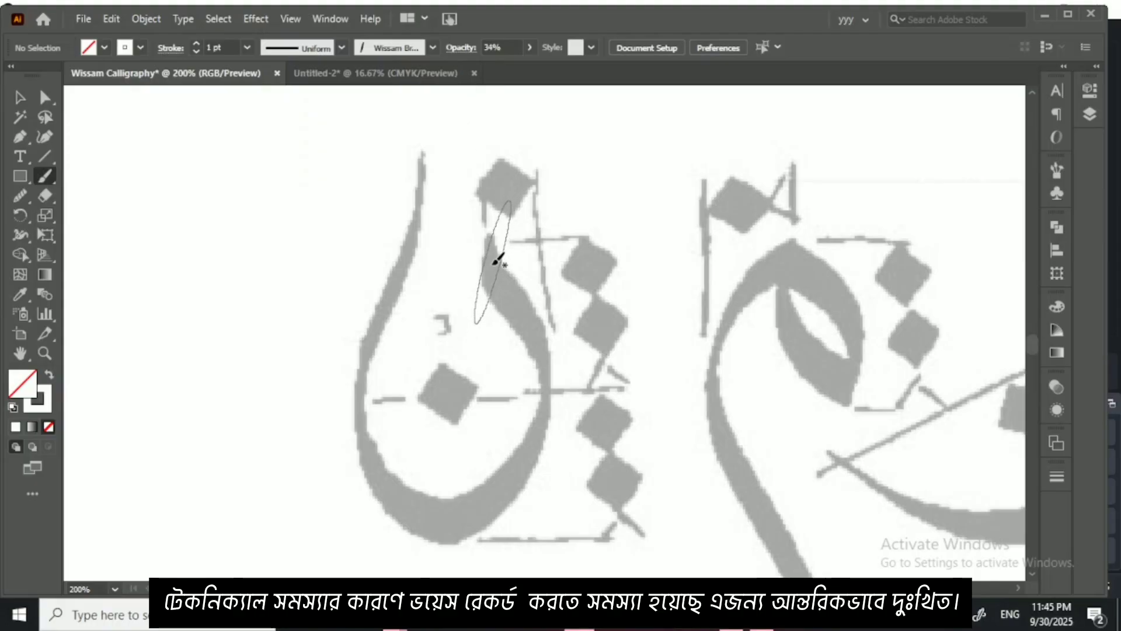
pyautogui.press('[')
pyautogui.press('[')
pyautogui.press('[')
pyautogui.press('[')
pyautogui.press('[')
pyautogui.press('[')
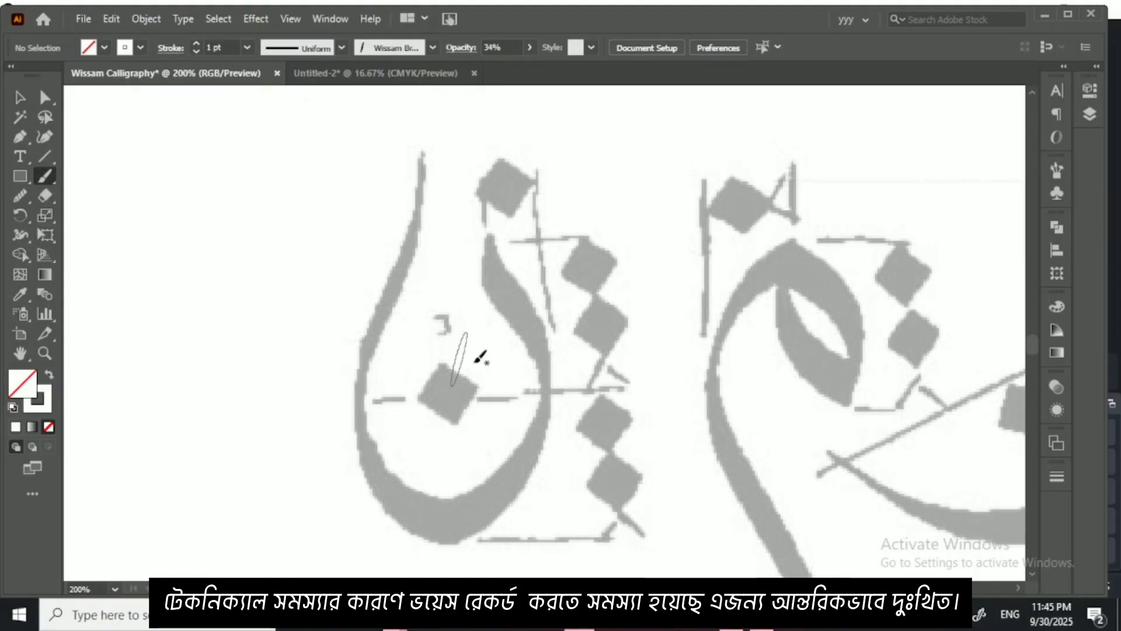
pyautogui.moveTo(450, 339); pyautogui.dragTo(437, 291)
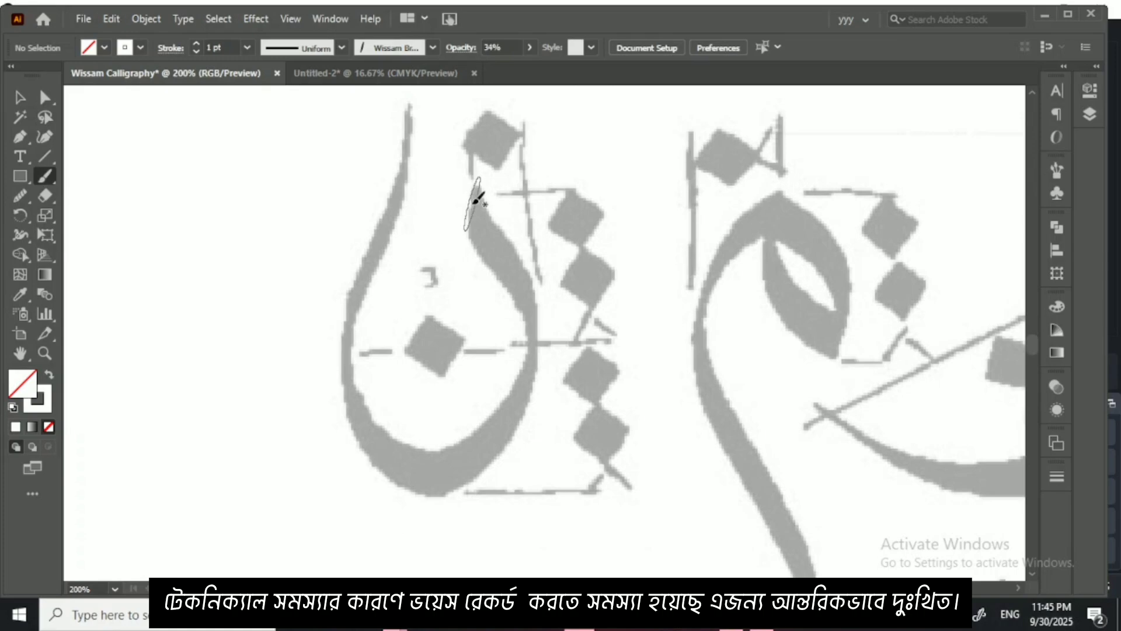
# Step: Set the stroke colour to black (000000), try a stroke down the noon's right side and undo it
pyautogui.moveTo(482, 200)
pyautogui.mouseDown()
pyautogui.moveTo(518, 286)
pyautogui.moveTo(512, 298)
pyautogui.mouseUp()
pyautogui.click(1056, 306)
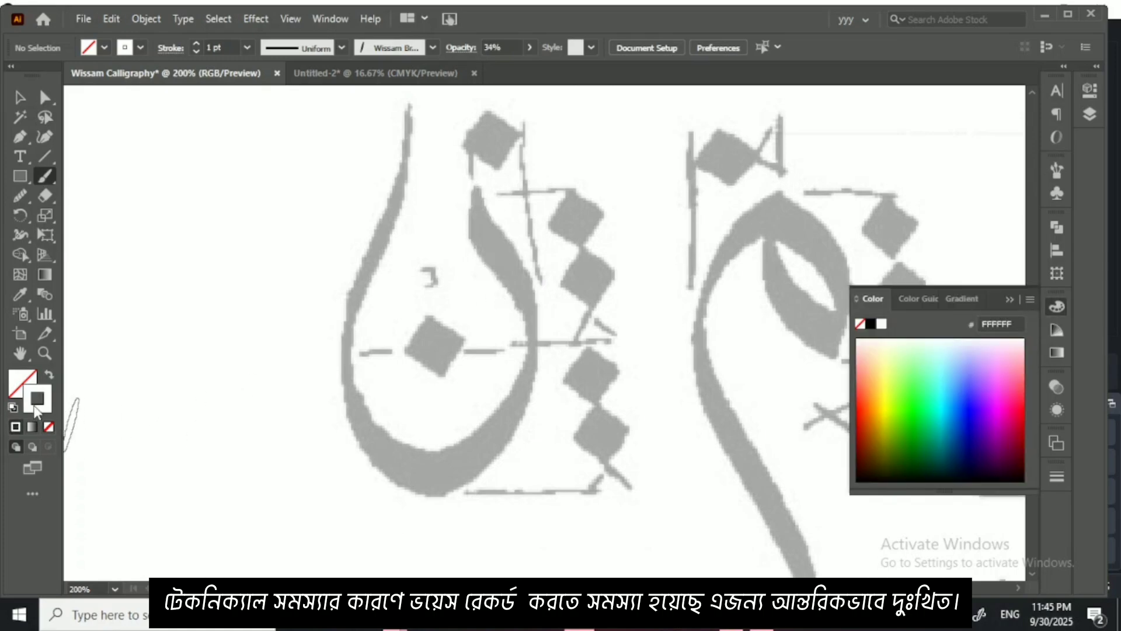
pyautogui.click(871, 326)
pyautogui.moveTo(454, 257); pyautogui.dragTo(466, 207)
pyautogui.moveTo(476, 251); pyautogui.dragTo(489, 221)
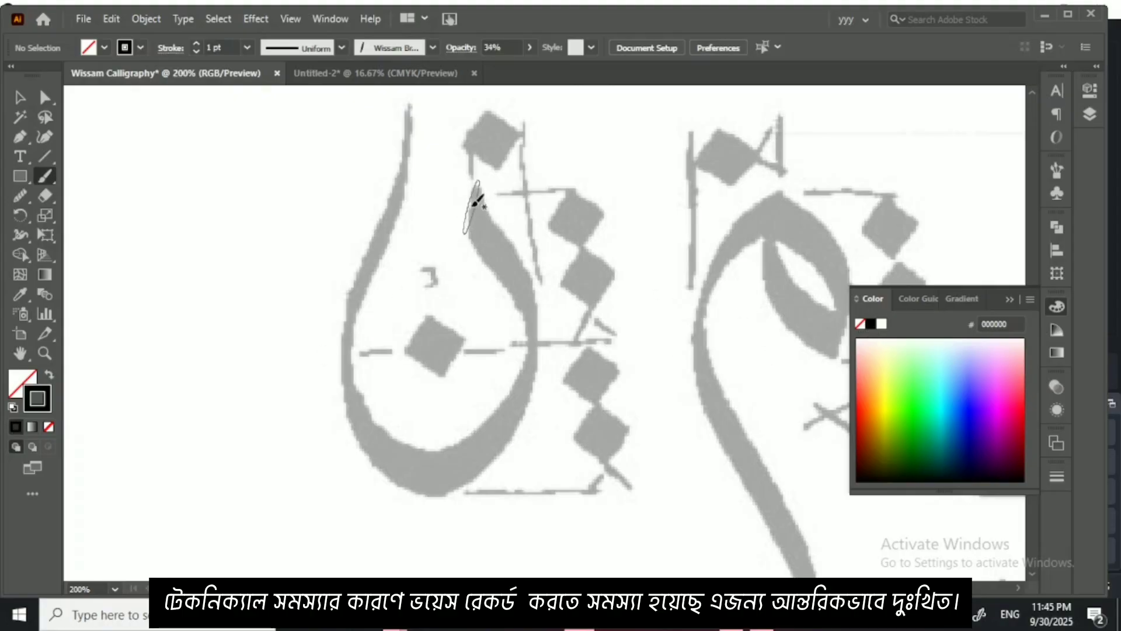
pyautogui.moveTo(476, 202); pyautogui.dragTo(538, 326)
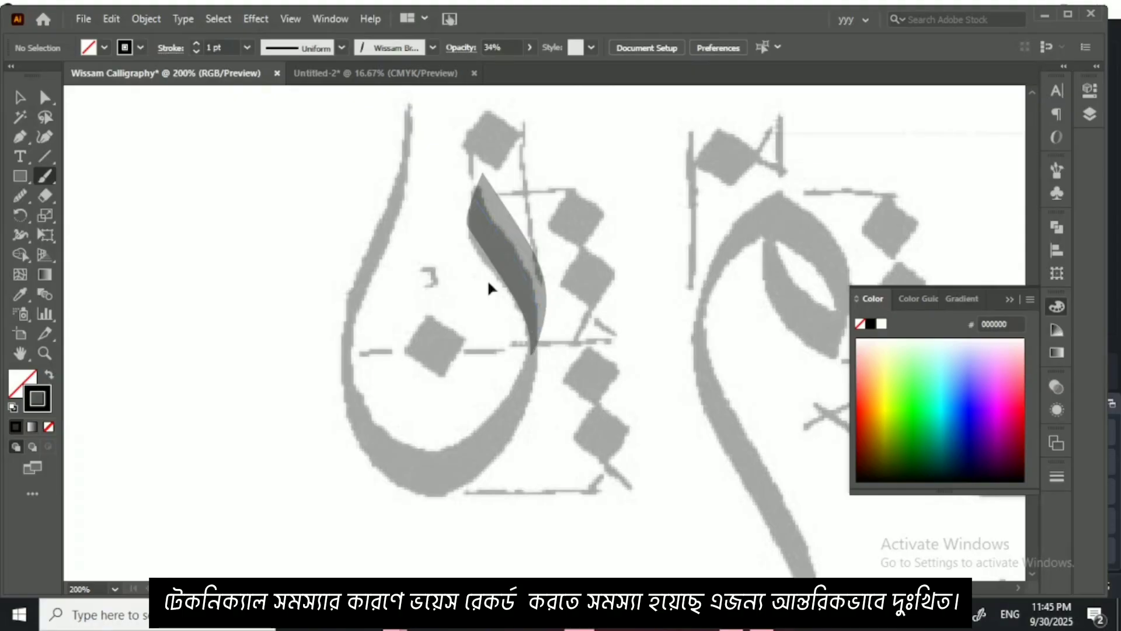
pyautogui.hotkey('ctrl', 'z')
# Step: Set the stroke opacity to 100% and trace the faded noon with one right-hand and one left-hand stroke meeting at its base
pyautogui.click(530, 48)
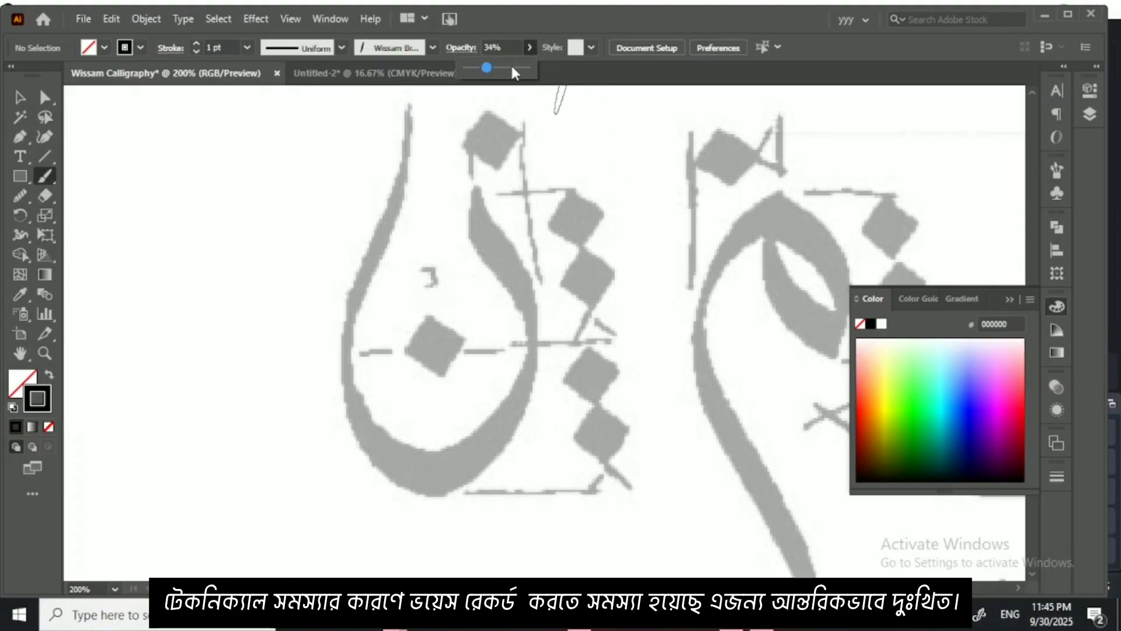
pyautogui.moveTo(444, 272); pyautogui.dragTo(459, 220)
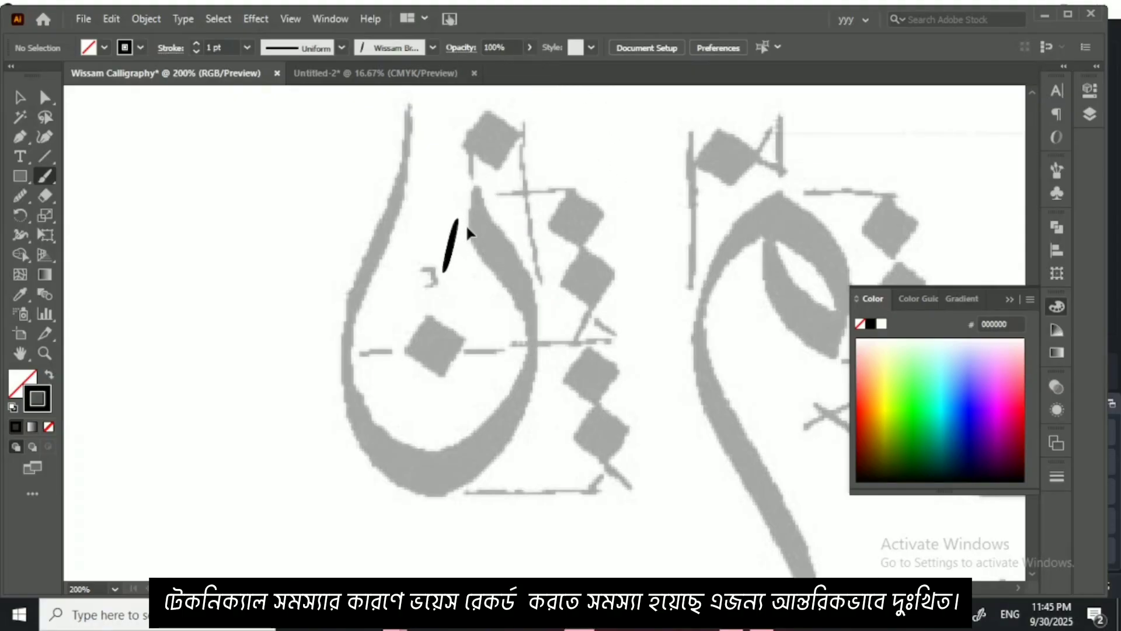
pyautogui.hotkey('ctrl', 'z')
pyautogui.moveTo(483, 169)
pyautogui.mouseDown()
pyautogui.moveTo(522, 276)
pyautogui.moveTo(531, 387)
pyautogui.moveTo(491, 471)
pyautogui.moveTo(435, 494)
pyautogui.mouseUp()
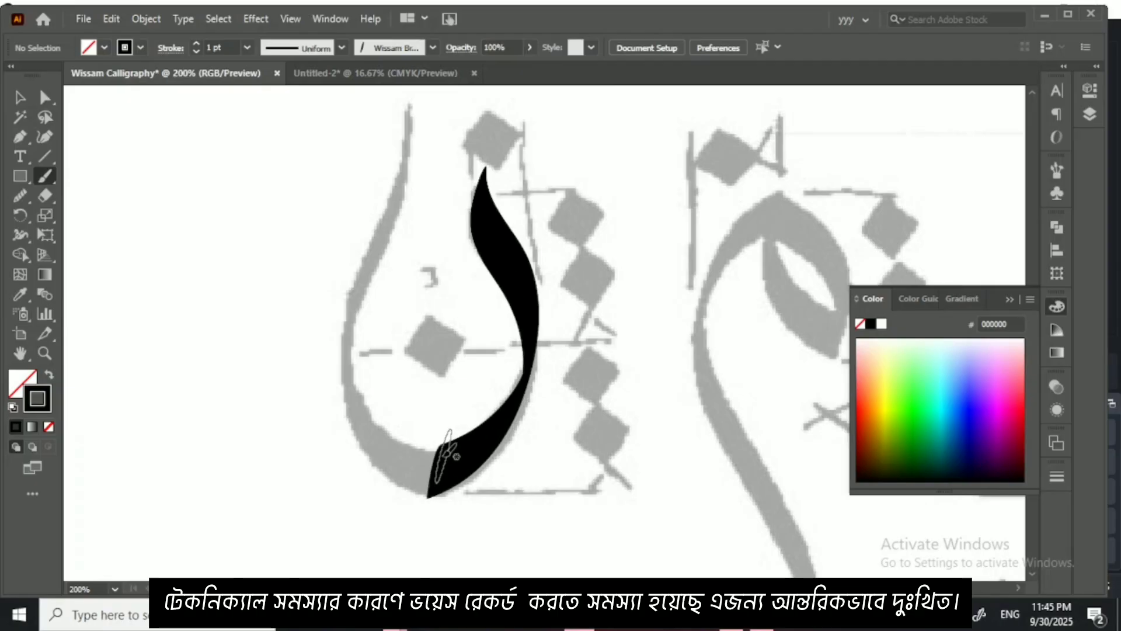
pyautogui.moveTo(446, 452); pyautogui.dragTo(468, 457)
pyautogui.moveTo(467, 454)
pyautogui.mouseDown()
pyautogui.moveTo(416, 458)
pyautogui.moveTo(377, 383)
pyautogui.moveTo(379, 274)
pyautogui.moveTo(416, 202)
pyautogui.moveTo(435, 120)
pyautogui.mouseUp()
pyautogui.scroll(3, 248, 238)
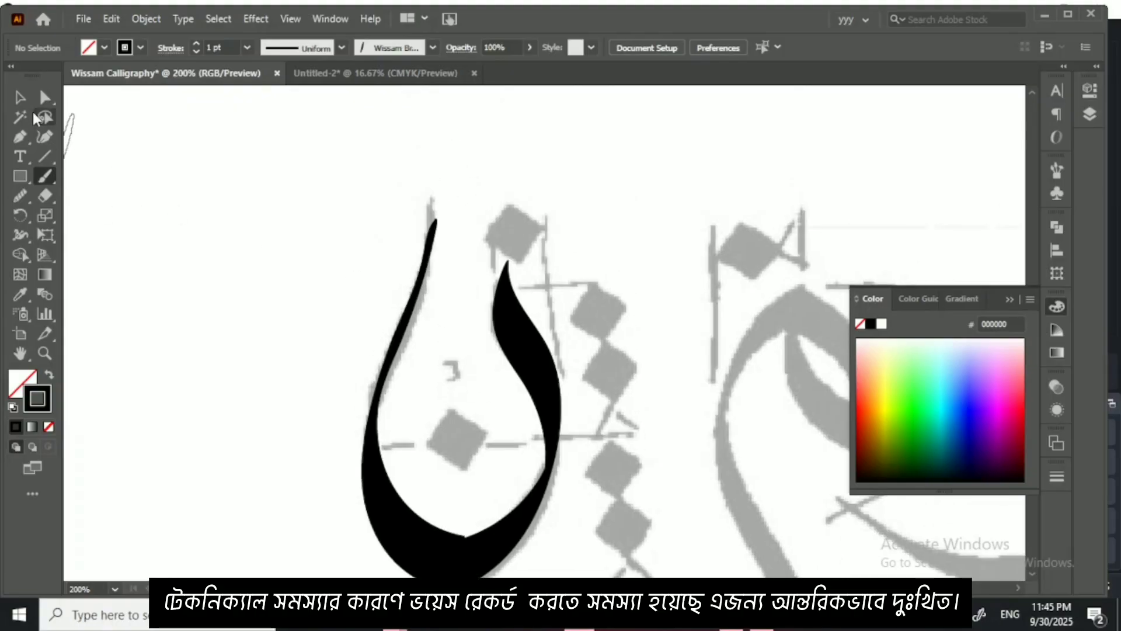
# Step: Extend the noon's left stroke up to the faded tip with the Curvature tool, add a curve point below it, and smooth the stroke
pyautogui.click(20, 98)
pyautogui.scroll(-4, 296, 370)
pyautogui.hscroll(2, 295, 371)
pyautogui.click(472, 252)
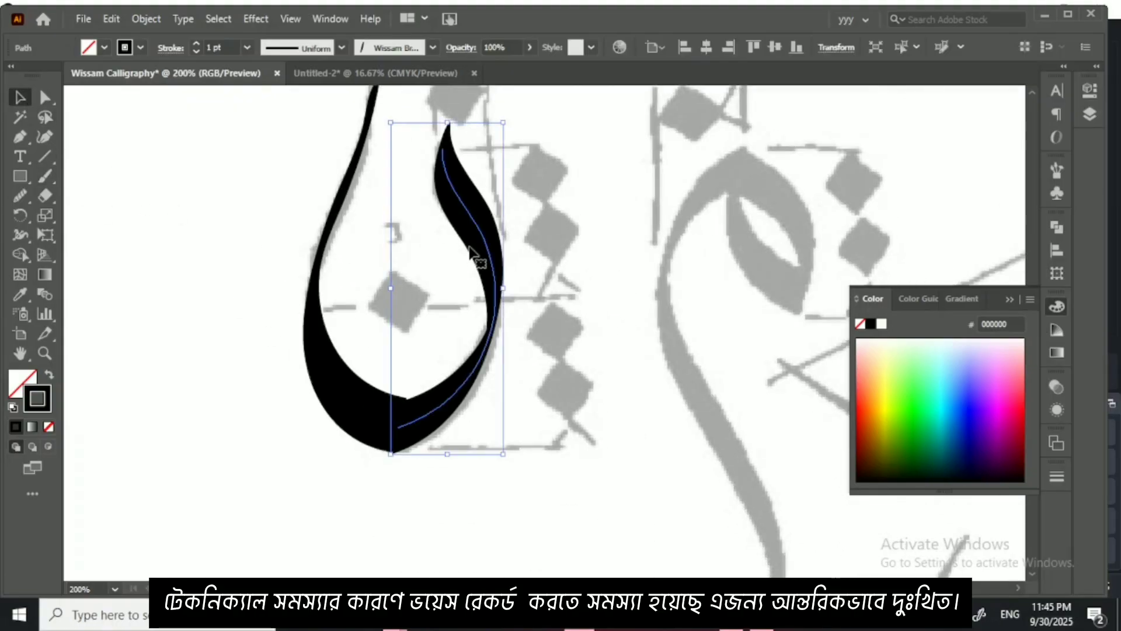
pyautogui.click(336, 370)
pyautogui.click(52, 136)
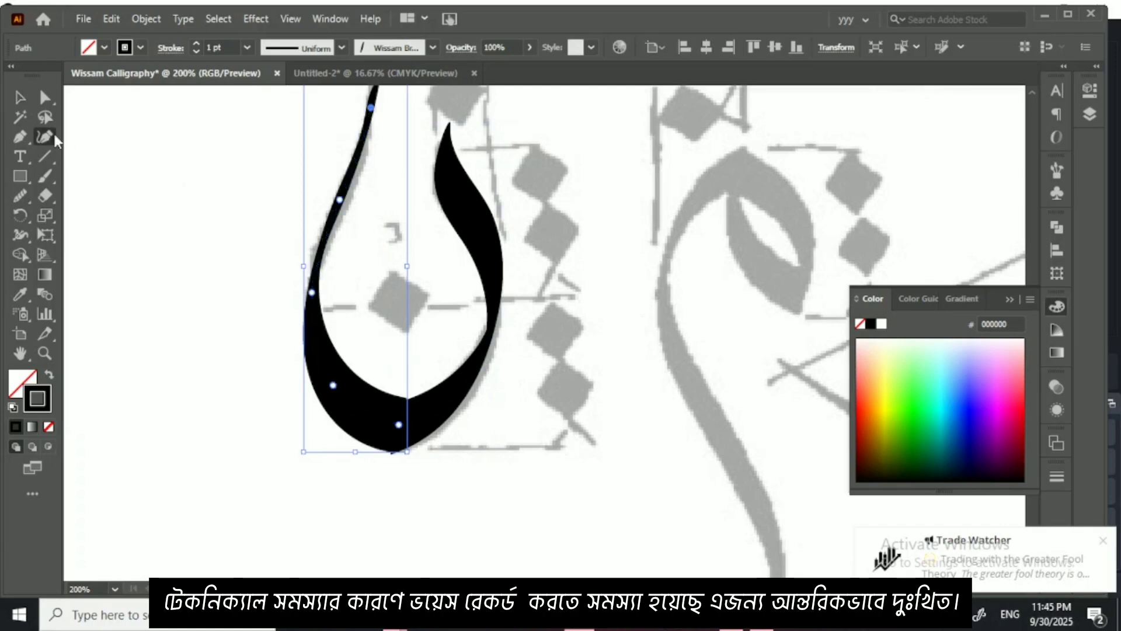
pyautogui.moveTo(399, 236); pyautogui.dragTo(414, 346)
pyautogui.click(388, 196)
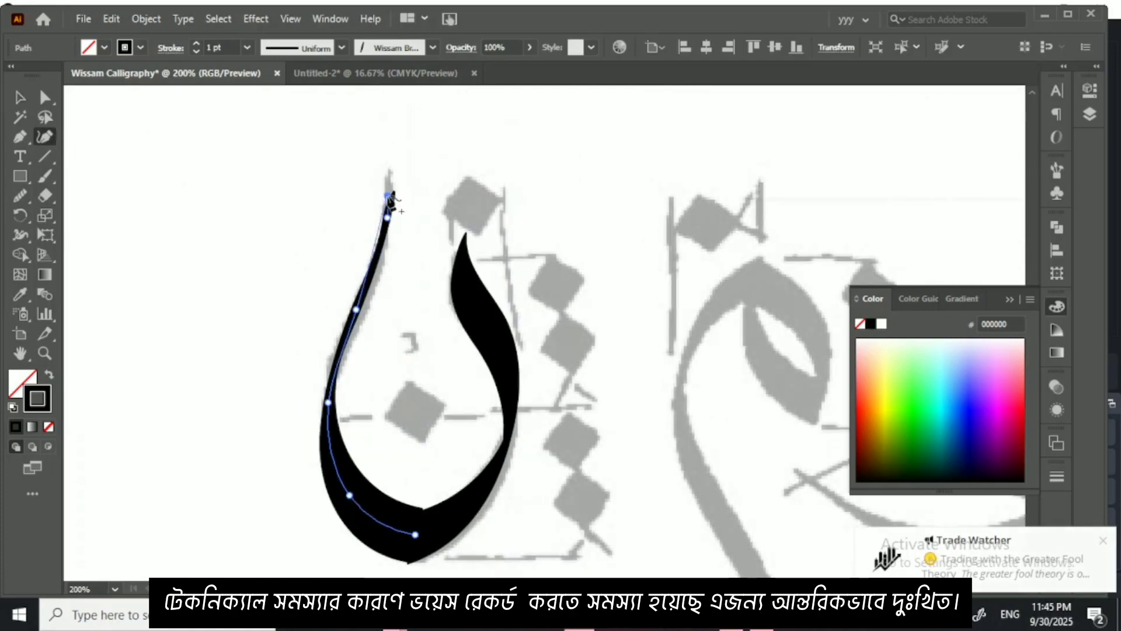
pyautogui.hotkey('ctrl', 'z')
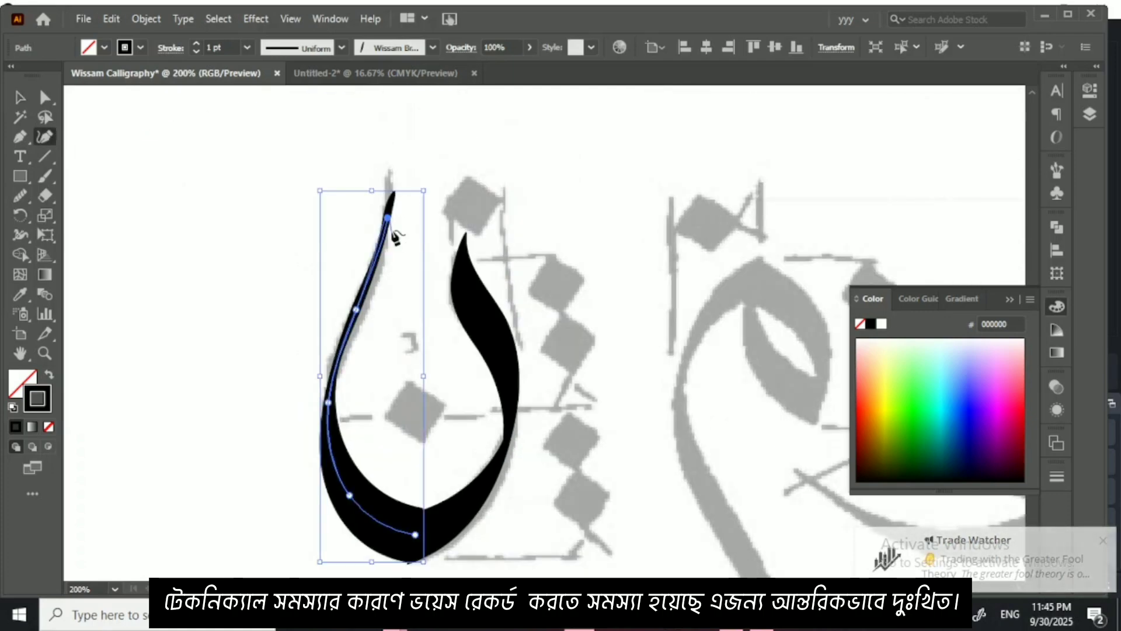
pyautogui.moveTo(388, 217); pyautogui.dragTo(388, 193)
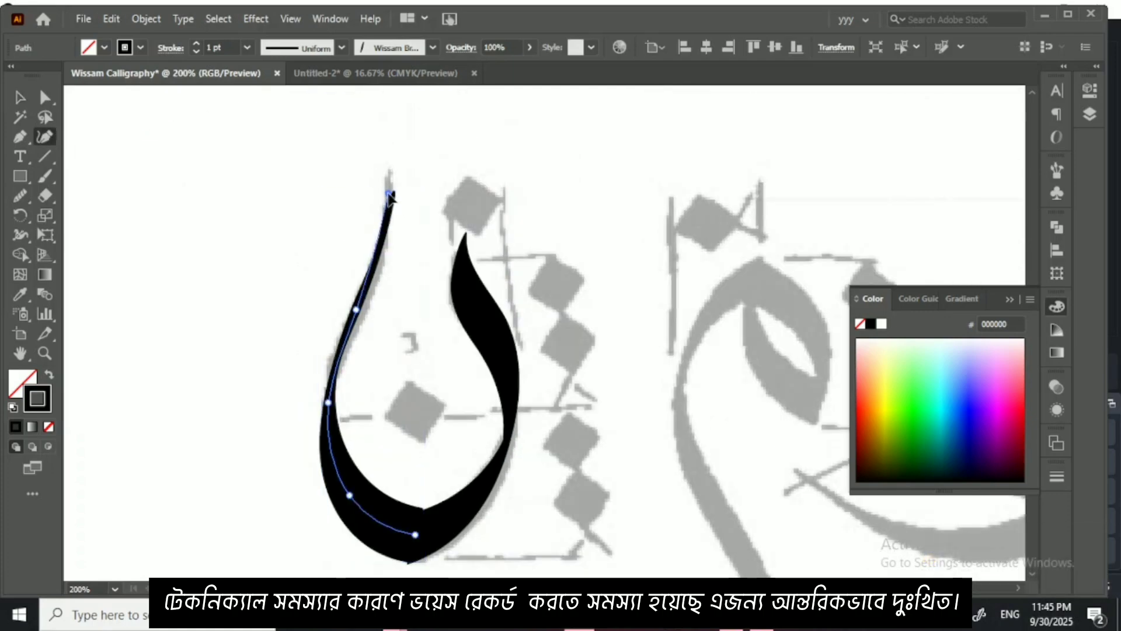
pyautogui.click(378, 251)
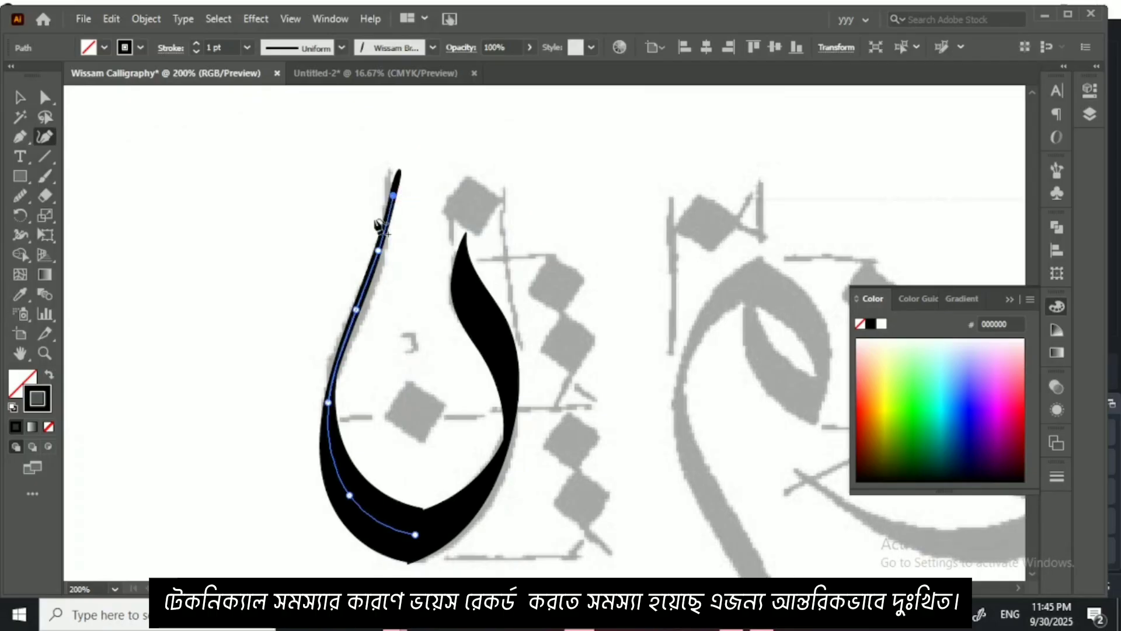
pyautogui.click(29, 198)
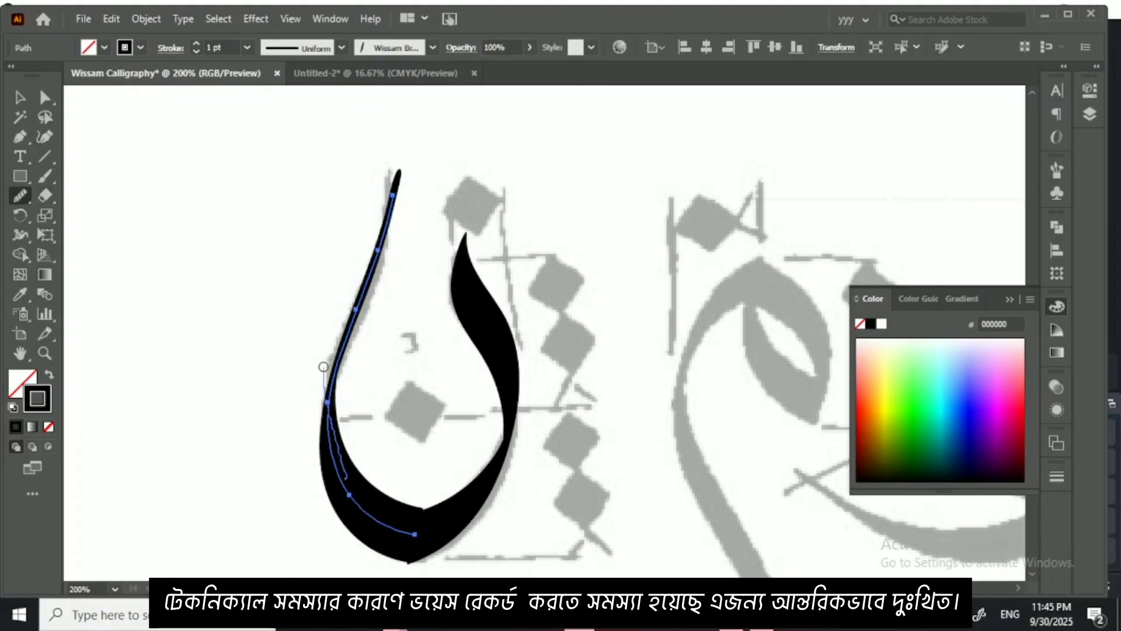
pyautogui.moveTo(324, 367); pyautogui.dragTo(324, 365)
# Step: Select both strokes of the traced noon and move them together up beside the seen teeth
pyautogui.click(20, 97)
pyautogui.click(384, 248)
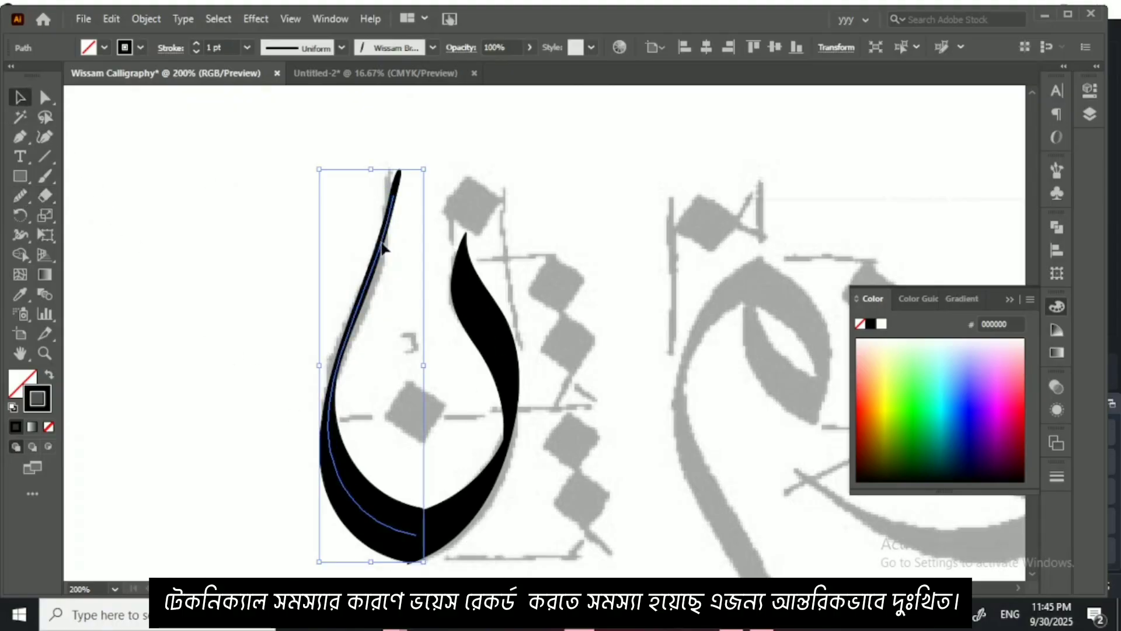
pyautogui.moveTo(248, 319)
pyautogui.mouseDown()
pyautogui.moveTo(387, 418)
pyautogui.moveTo(493, 459)
pyautogui.mouseUp()
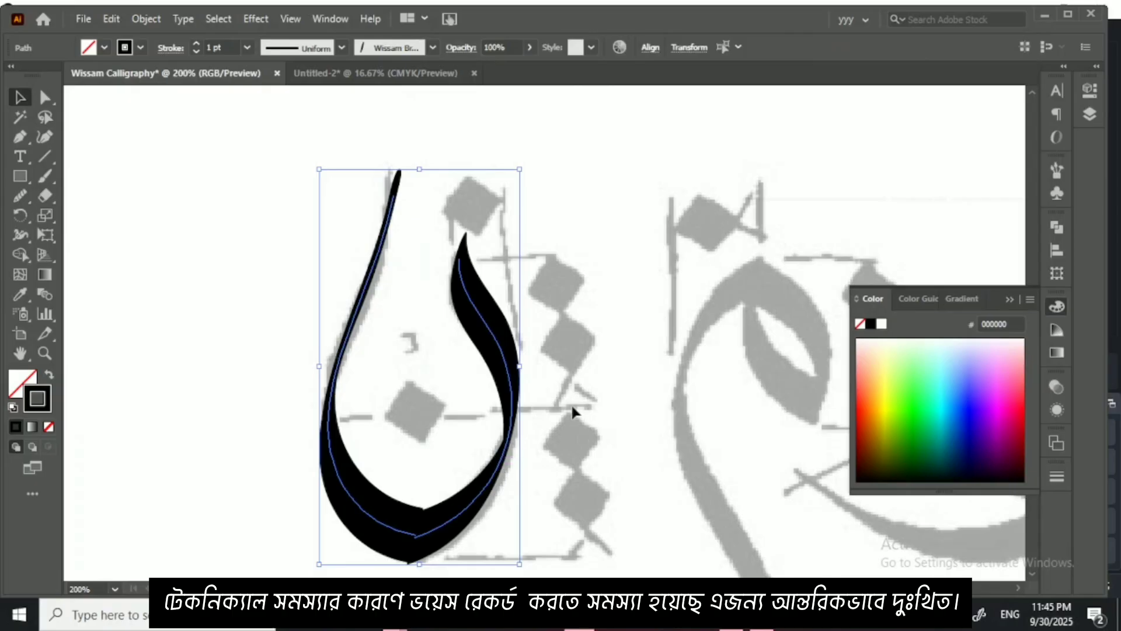
pyautogui.hotkey('ctrl', '-')
pyautogui.hotkey('ctrl', '-')
pyautogui.moveTo(664, 331)
pyautogui.mouseDown()
pyautogui.moveTo(641, 414)
pyautogui.moveTo(611, 463)
pyautogui.mouseUp()
pyautogui.moveTo(525, 452); pyautogui.dragTo(665, 255)
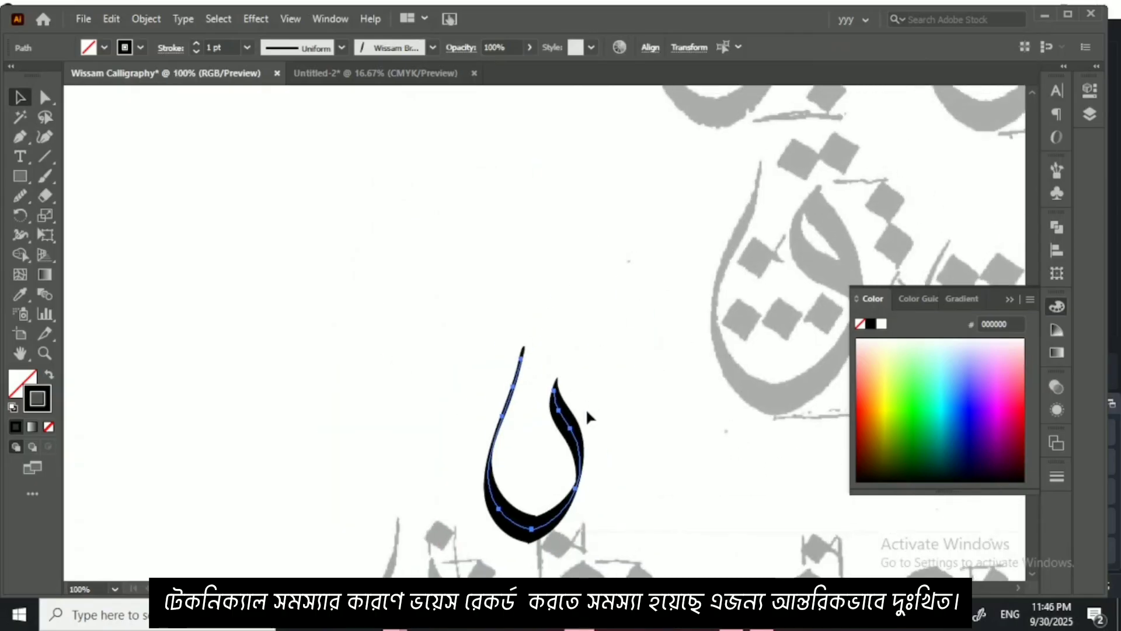
pyautogui.moveTo(571, 432); pyautogui.dragTo(702, 205)
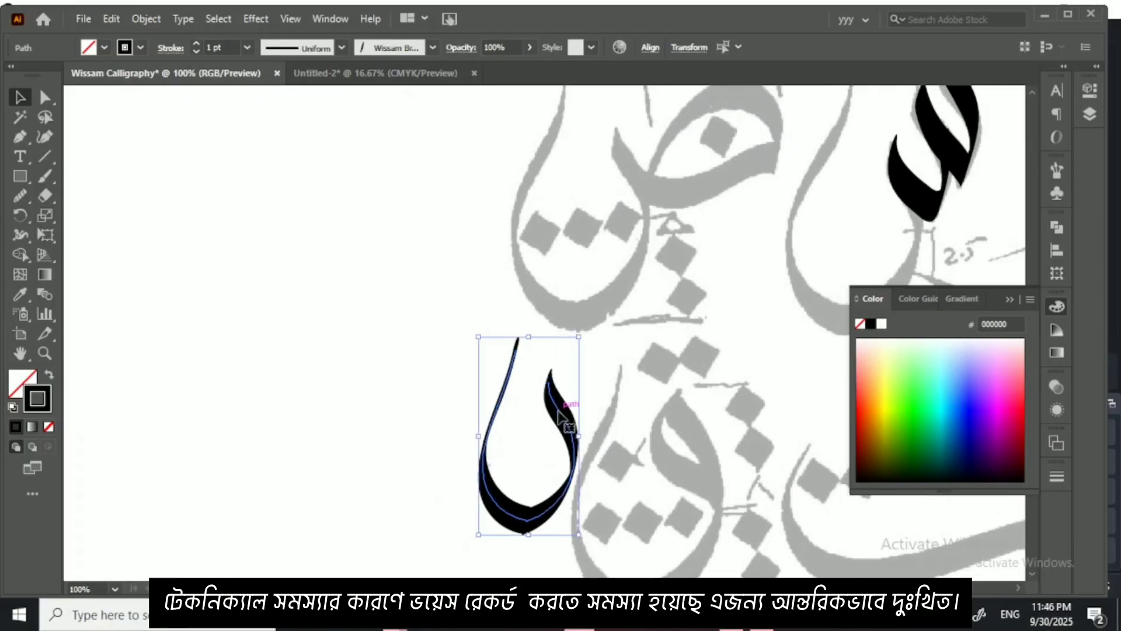
pyautogui.moveTo(564, 403)
pyautogui.mouseDown()
pyautogui.moveTo(665, 223)
pyautogui.moveTo(666, 234)
pyautogui.mouseUp()
pyautogui.hotkey('ctrl', '-')
pyautogui.hotkey('ctrl', '-')
pyautogui.hotkey('ctrl', '-')
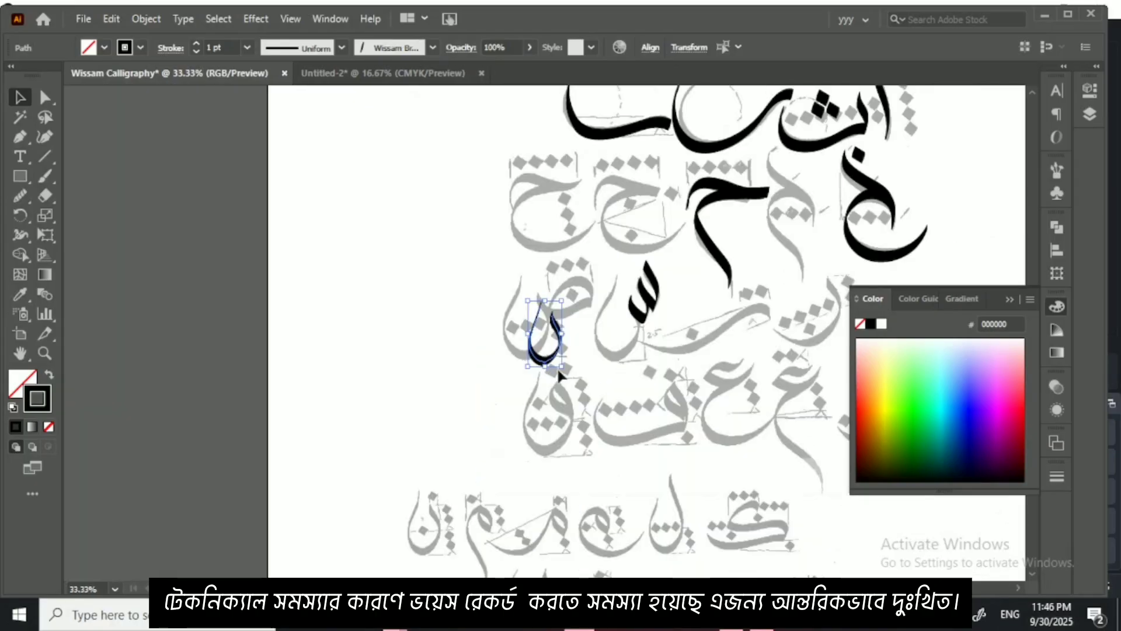
# Step: Enlarge the traced noon slightly and place it beneath the seen teeth as the letter's bowl
pyautogui.moveTo(562, 367); pyautogui.dragTo(583, 383)
pyautogui.hotkey('ctrl', '+')
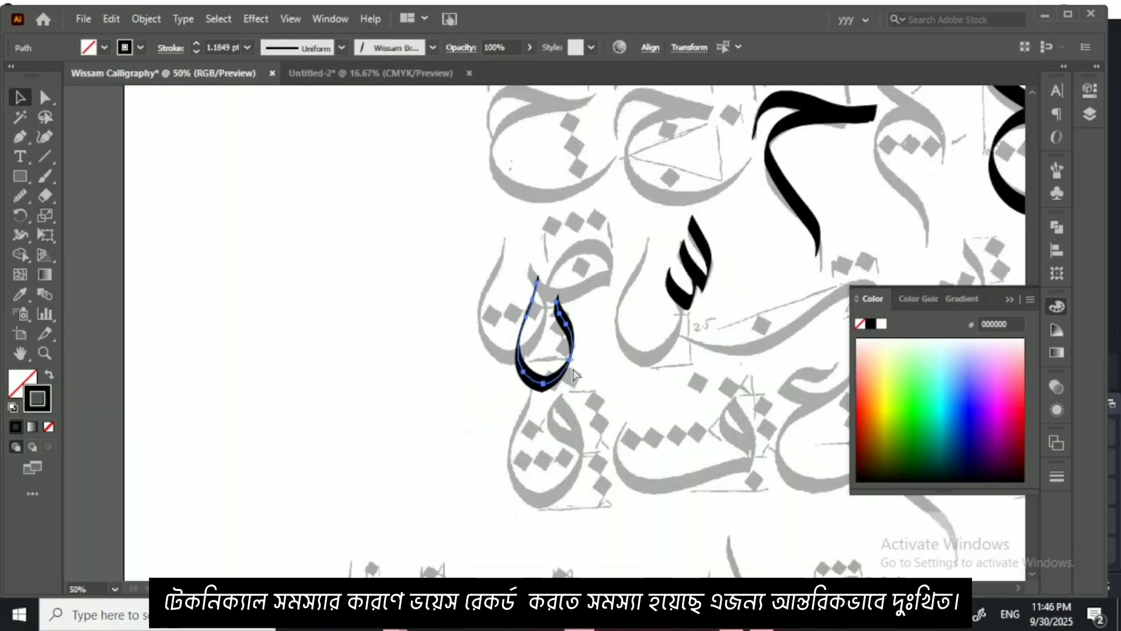
pyautogui.hotkey('ctrl', '+')
pyautogui.moveTo(561, 332)
pyautogui.mouseDown()
pyautogui.moveTo(594, 313)
pyautogui.moveTo(716, 289)
pyautogui.moveTo(677, 352)
pyautogui.mouseUp()
pyautogui.click(653, 393)
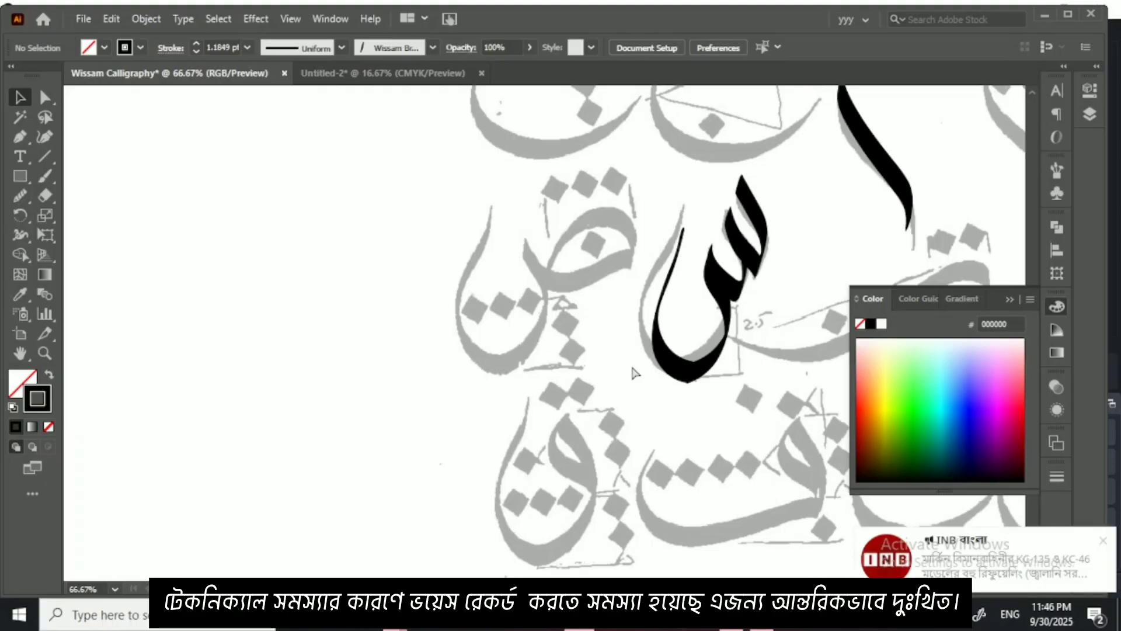
# Step: Collapse the floating Color panel and trace the head of the faded sad beside the seen with the Paintbrush
pyautogui.hotkey('ctrl', '=')
pyautogui.hotkey('ctrl', '=')
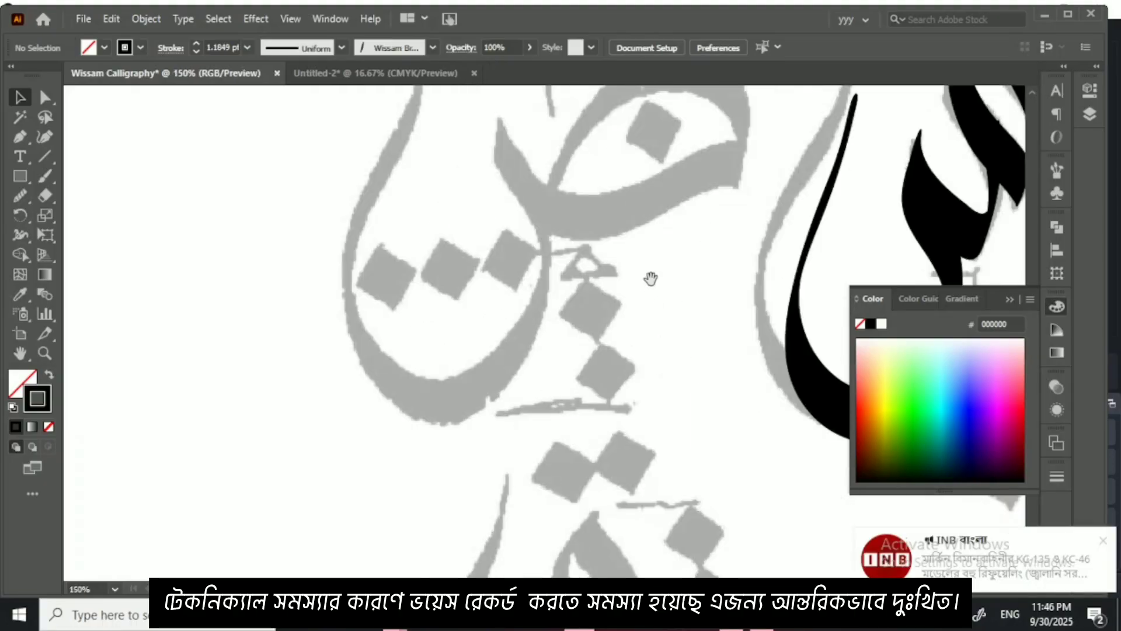
pyautogui.moveTo(650, 279); pyautogui.dragTo(602, 340)
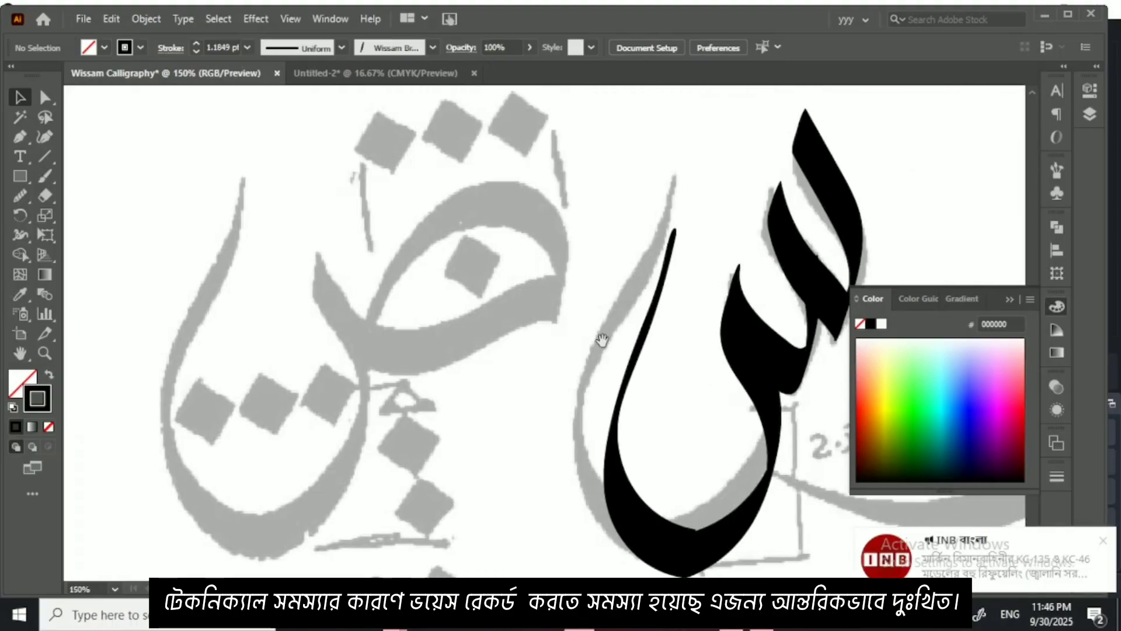
pyautogui.click(1009, 298)
pyautogui.moveTo(769, 313); pyautogui.dragTo(788, 339)
pyautogui.moveTo(601, 343); pyautogui.dragTo(677, 294)
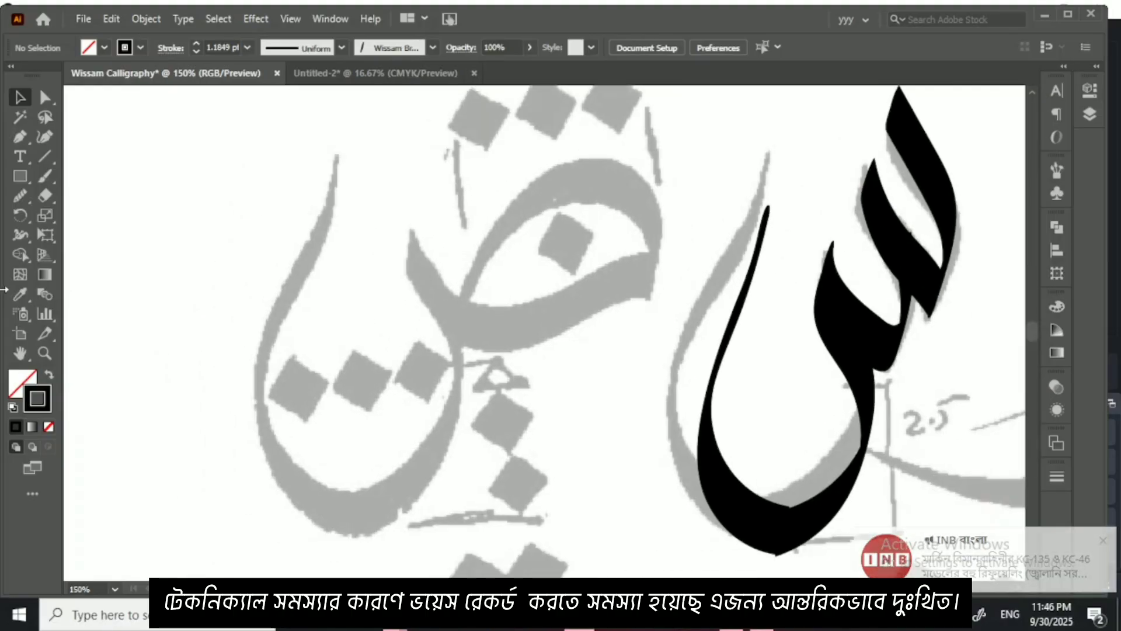
pyautogui.click(44, 180)
pyautogui.moveTo(476, 275); pyautogui.dragTo(452, 326)
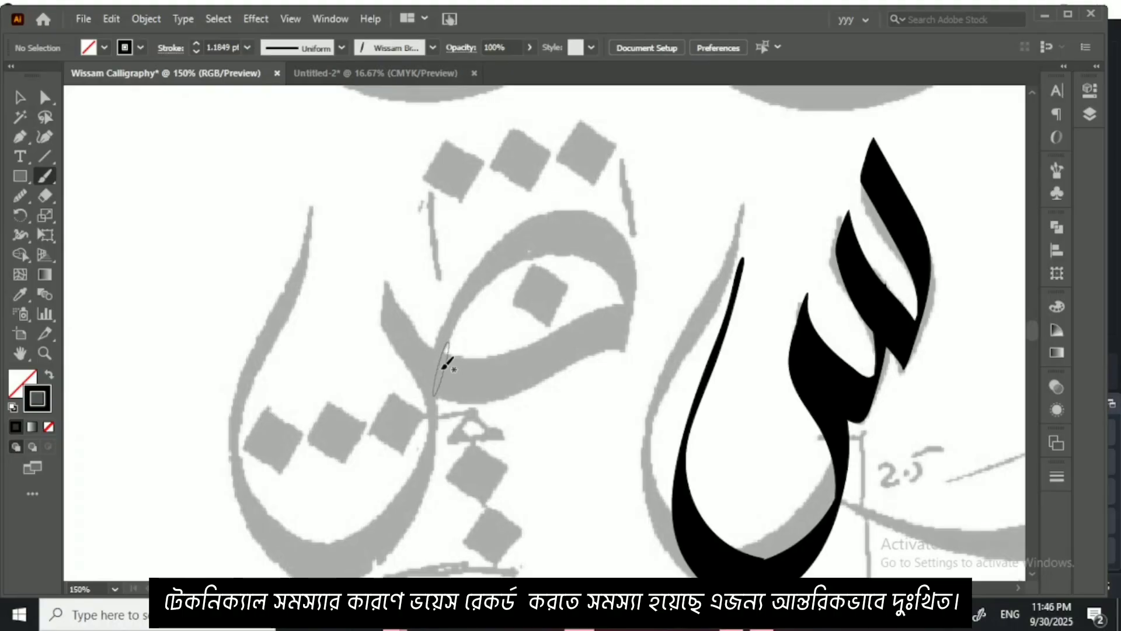
pyautogui.moveTo(440, 357)
pyautogui.mouseDown()
pyautogui.moveTo(503, 257)
pyautogui.moveTo(554, 230)
pyautogui.moveTo(617, 240)
pyautogui.moveTo(633, 289)
pyautogui.moveTo(627, 329)
pyautogui.moveTo(563, 321)
pyautogui.moveTo(483, 354)
pyautogui.moveTo(433, 359)
pyautogui.moveTo(401, 287)
pyautogui.mouseUp()
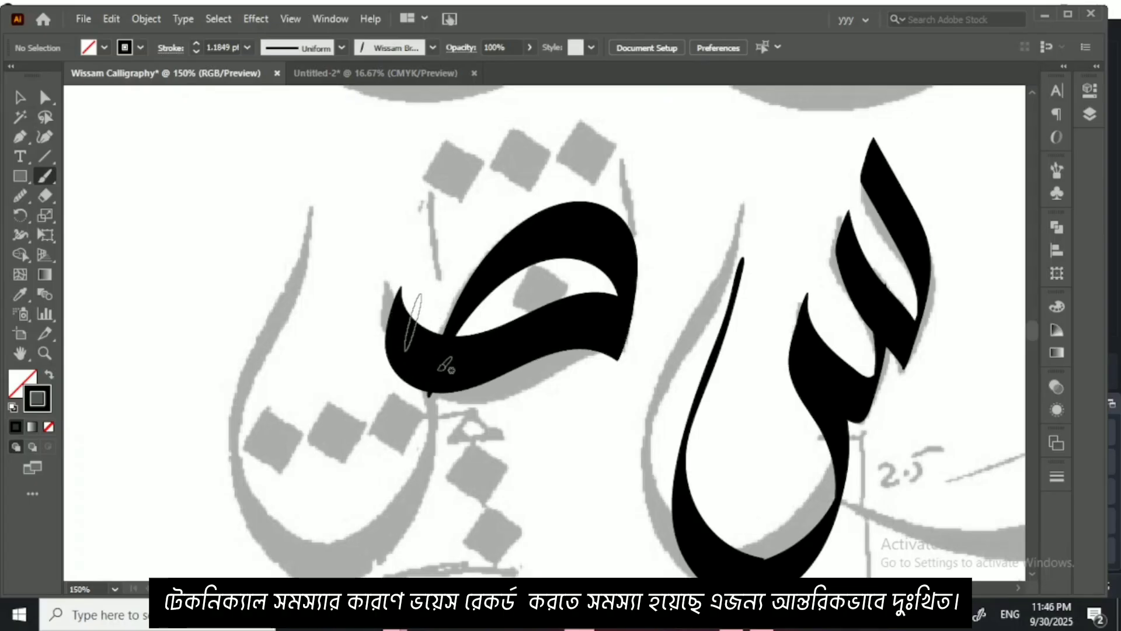
# Step: Trace the faded sad's bowl with a long left stroke and a right stroke joining it to the head
pyautogui.moveTo(428, 413); pyautogui.dragTo(566, 293)
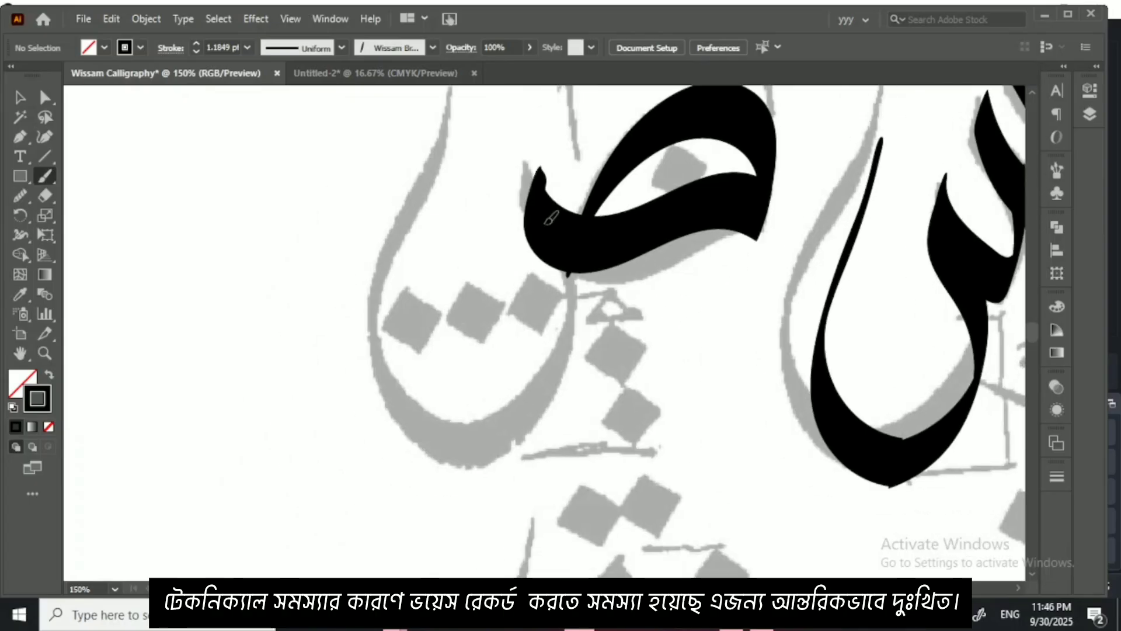
pyautogui.moveTo(551, 219)
pyautogui.mouseDown()
pyautogui.moveTo(543, 368)
pyautogui.moveTo(464, 450)
pyautogui.moveTo(450, 430)
pyautogui.moveTo(485, 448)
pyautogui.moveTo(495, 480)
pyautogui.moveTo(454, 462)
pyautogui.moveTo(438, 217)
pyautogui.moveTo(469, 153)
pyautogui.mouseUp()
pyautogui.moveTo(521, 319); pyautogui.dragTo(475, 282)
pyautogui.moveTo(503, 317); pyautogui.dragTo(482, 289)
# Step: Trace the faded tah's loop and its curved base stroke with the Paintbrush, undoing one attempt along the way
pyautogui.hotkey('ctrl', '-')
pyautogui.hotkey('ctrl', '-')
pyautogui.hotkey('ctrl', '-')
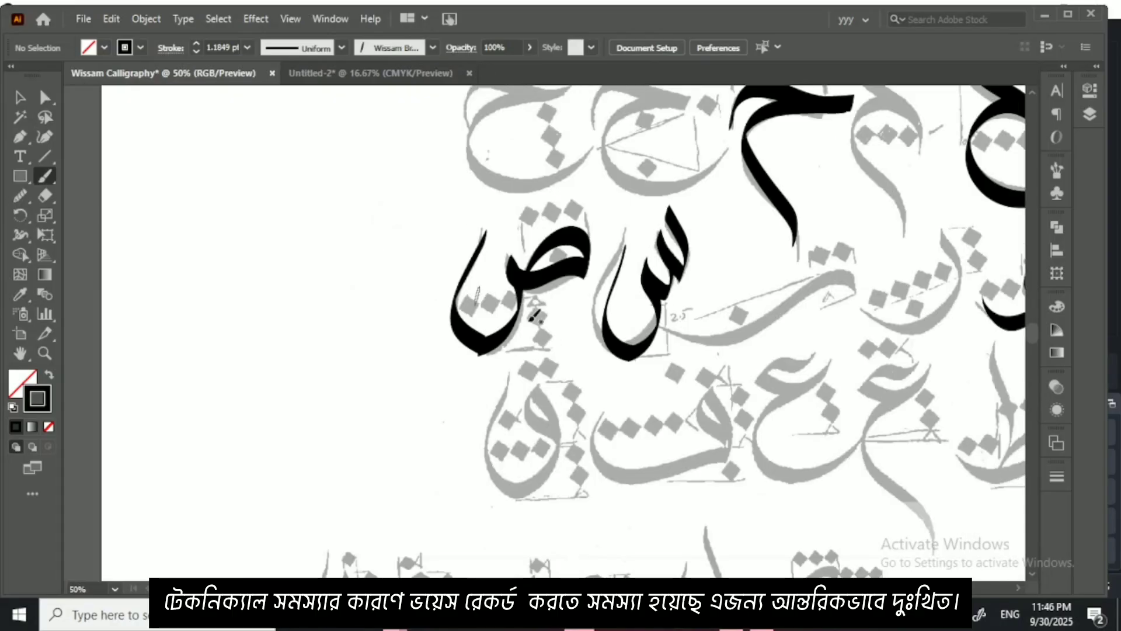
pyautogui.moveTo(692, 420)
pyautogui.mouseDown()
pyautogui.moveTo(470, 347)
pyautogui.moveTo(327, 330)
pyautogui.mouseUp()
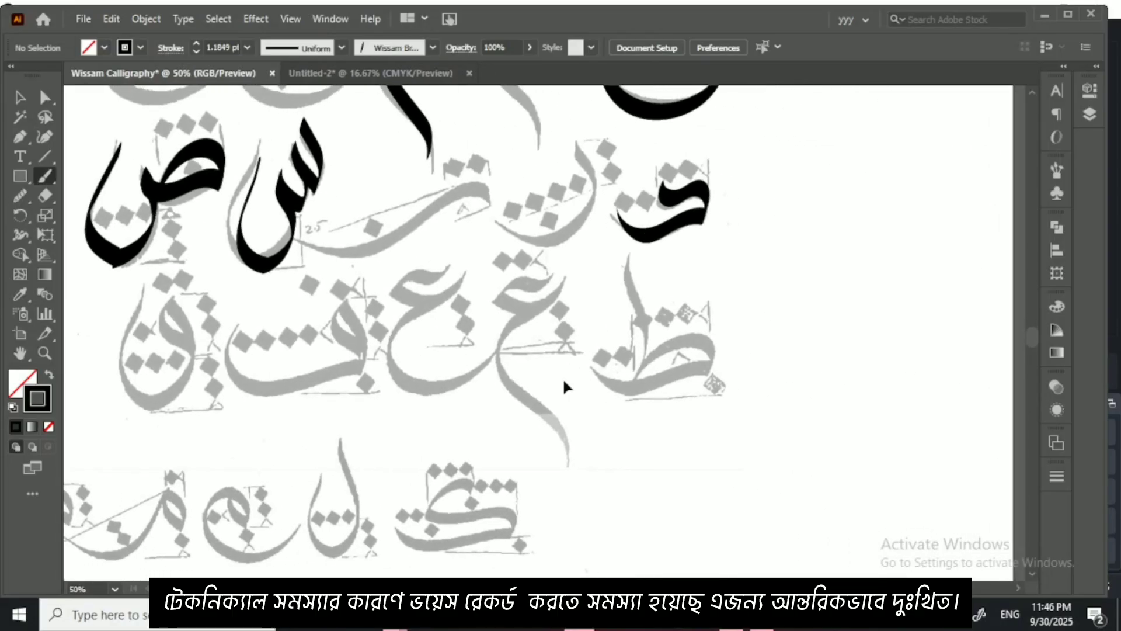
pyautogui.hotkey('ctrl', '+')
pyautogui.hotkey('ctrl', '+')
pyautogui.hotkey('ctrl', '+')
pyautogui.moveTo(713, 366); pyautogui.dragTo(476, 342)
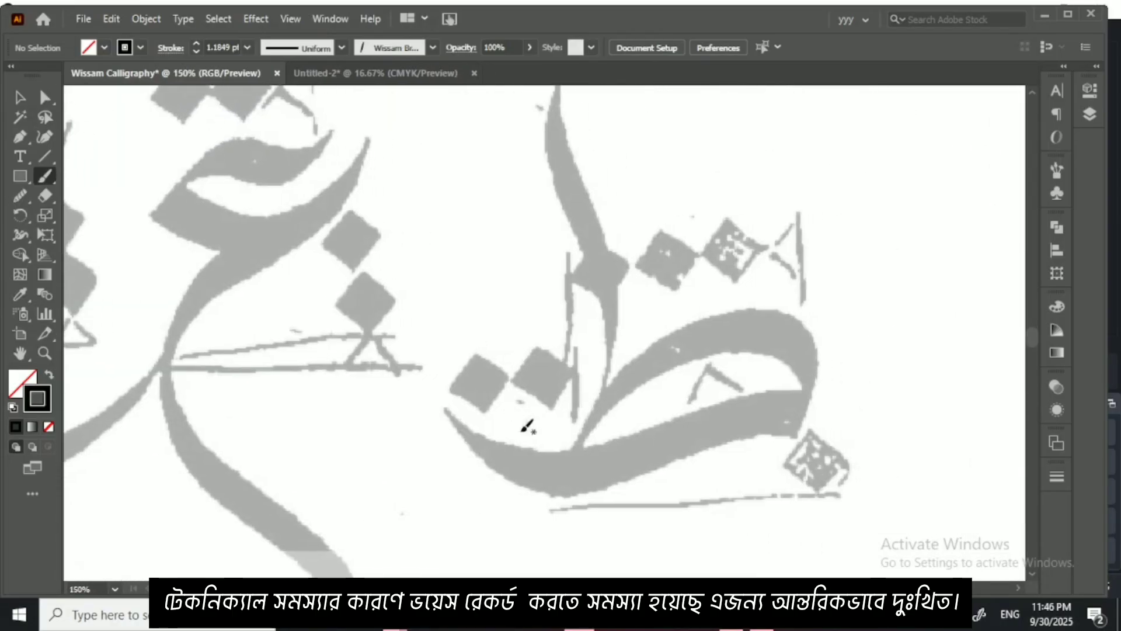
pyautogui.moveTo(569, 433)
pyautogui.mouseDown()
pyautogui.moveTo(565, 459)
pyautogui.moveTo(681, 327)
pyautogui.moveTo(796, 320)
pyautogui.moveTo(819, 393)
pyautogui.moveTo(806, 433)
pyautogui.mouseUp()
pyautogui.hotkey('ctrl', 'z')
pyautogui.moveTo(558, 456)
pyautogui.mouseDown()
pyautogui.moveTo(556, 476)
pyautogui.moveTo(714, 347)
pyautogui.moveTo(803, 392)
pyautogui.moveTo(785, 452)
pyautogui.moveTo(642, 473)
pyautogui.moveTo(500, 467)
pyautogui.moveTo(444, 400)
pyautogui.mouseUp()
# Step: Expand the appearance of the tah's base stroke into a filled shape
pyautogui.click(20, 97)
pyautogui.hotkey('ctrl', 'shift', 'a')
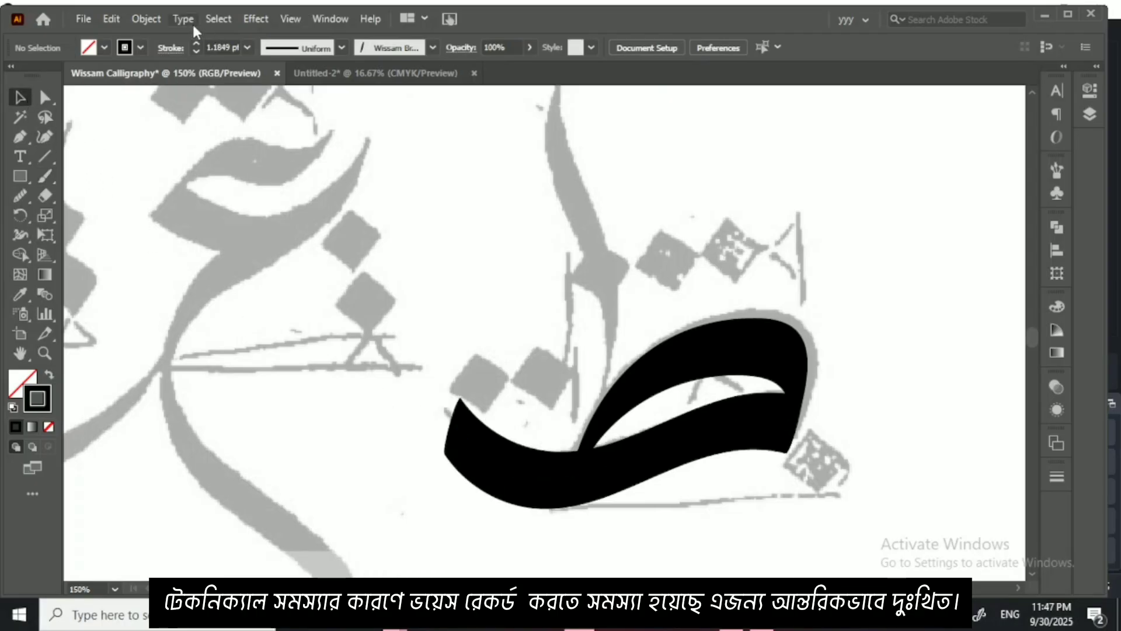
pyautogui.click(140, 20)
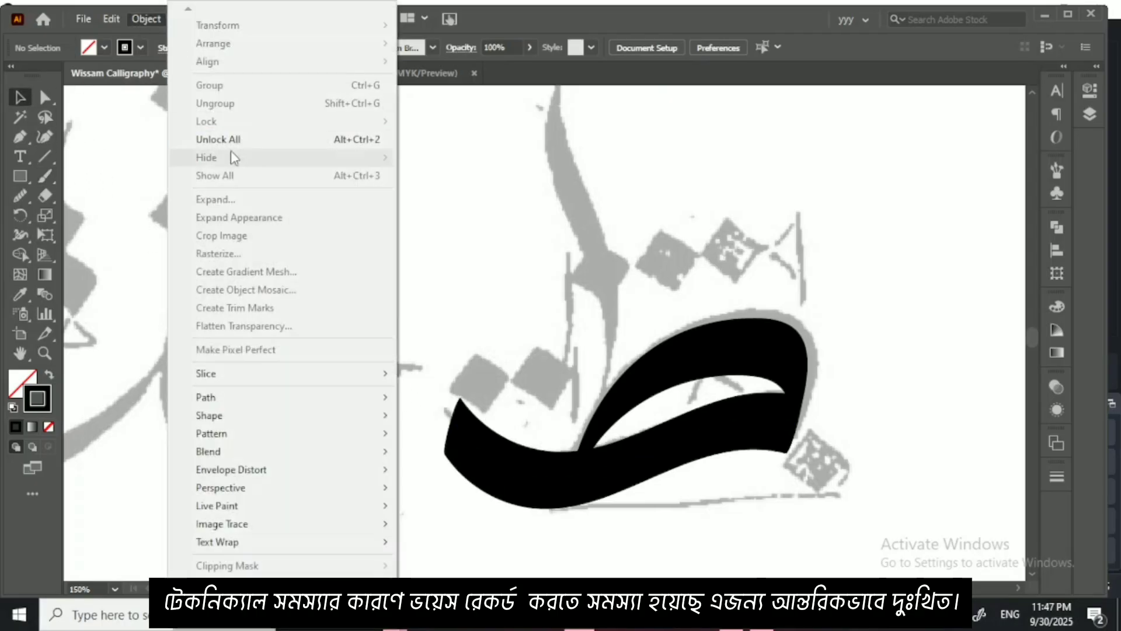
pyautogui.click(537, 269)
pyautogui.click(493, 463)
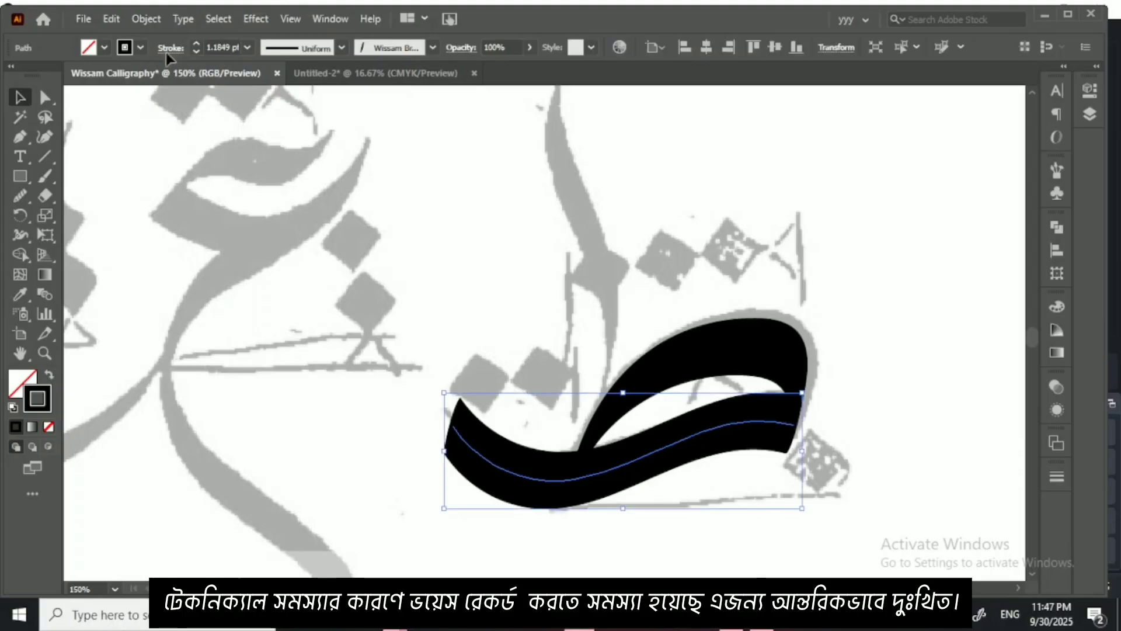
pyautogui.click(146, 18)
pyautogui.click(246, 217)
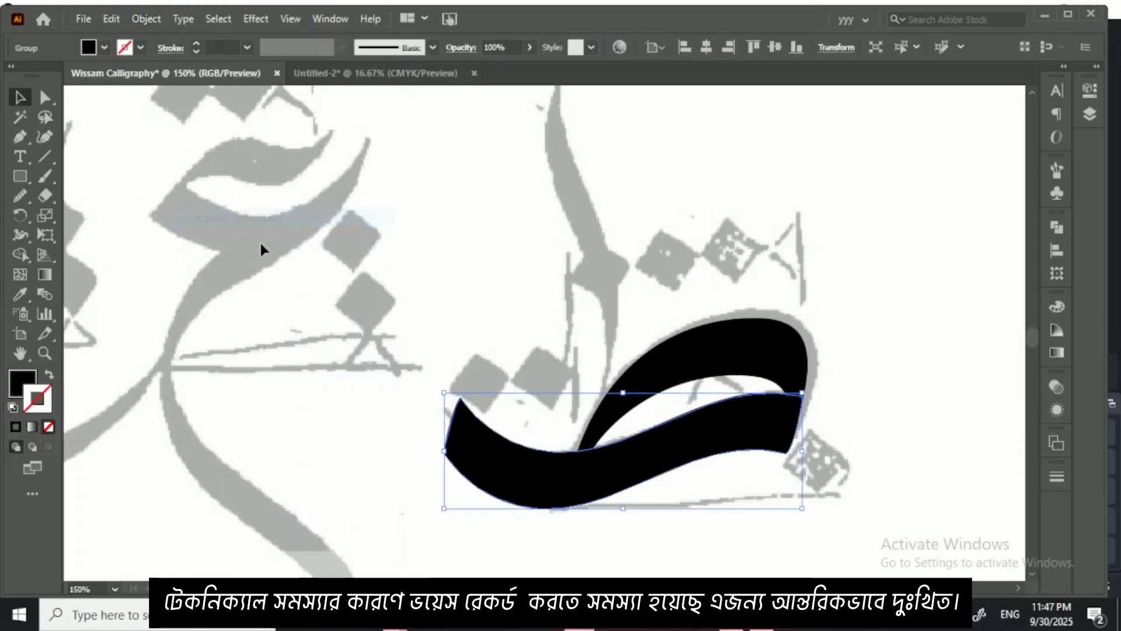
pyautogui.click(345, 285)
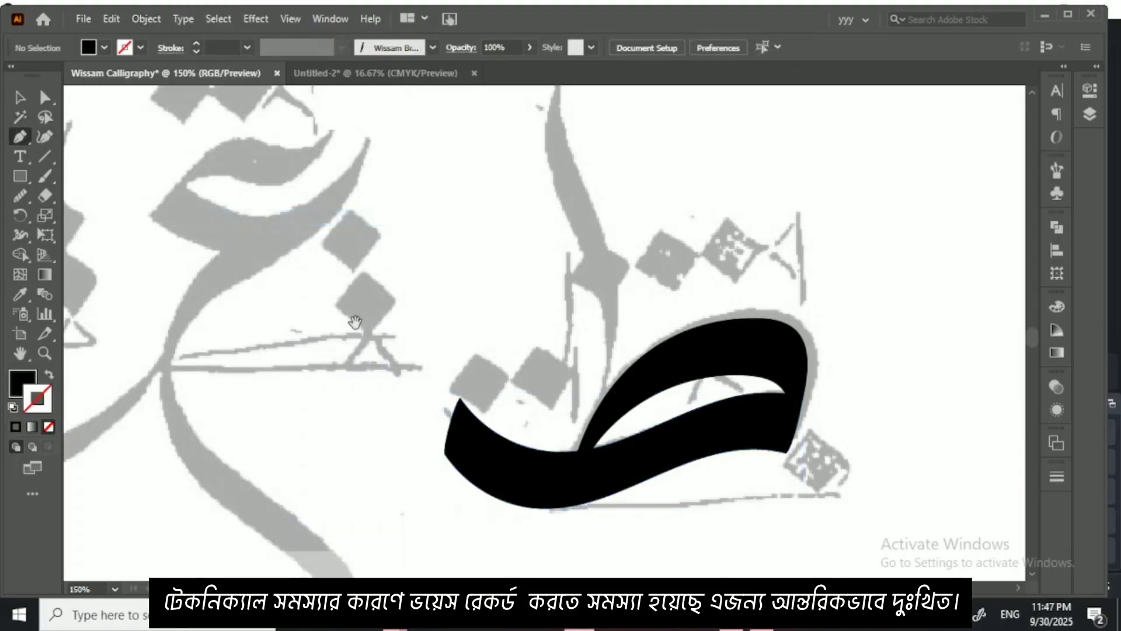
# Step: Draw a closed Pen shape over the blunt left end of the tah's base, curving its edge from the tip to the underside
pyautogui.moveTo(354, 322); pyautogui.dragTo(237, 205)
pyautogui.click(341, 283)
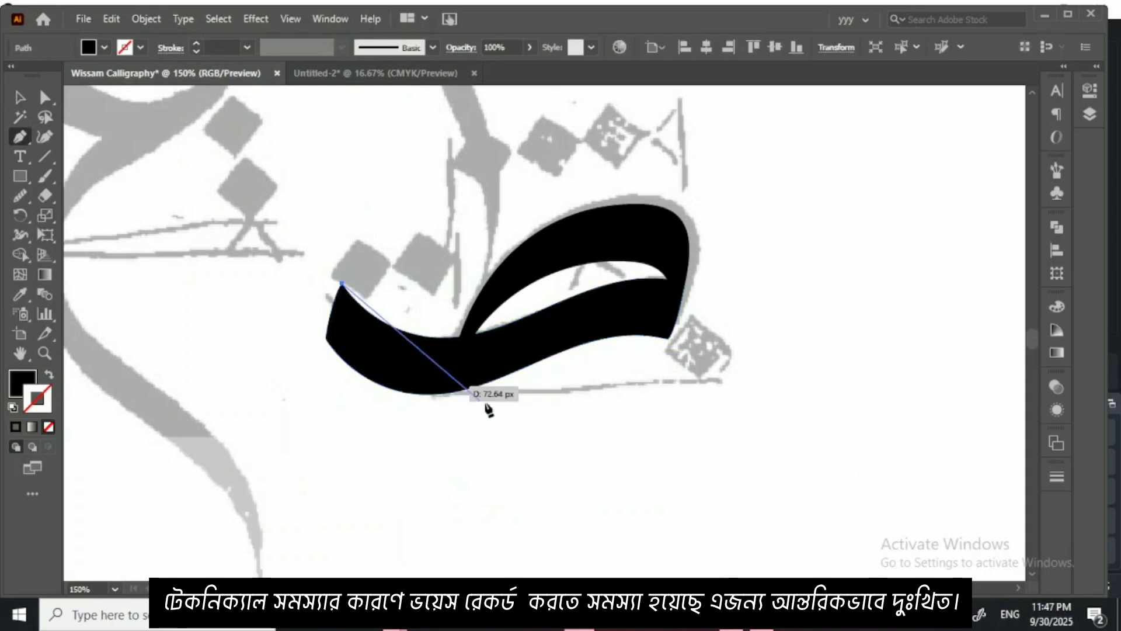
pyautogui.moveTo(487, 402); pyautogui.dragTo(616, 409)
pyautogui.moveTo(377, 432); pyautogui.dragTo(313, 388)
pyautogui.moveTo(237, 319); pyautogui.dragTo(219, 302)
pyautogui.moveTo(197, 221); pyautogui.dragTo(327, 369)
pyautogui.click(342, 283)
# Step: Subtract the Pen shape and the overlapped corner with the Shape Builder, leaving the tah's base with a pointed left end
pyautogui.click(19, 99)
pyautogui.click(21, 254)
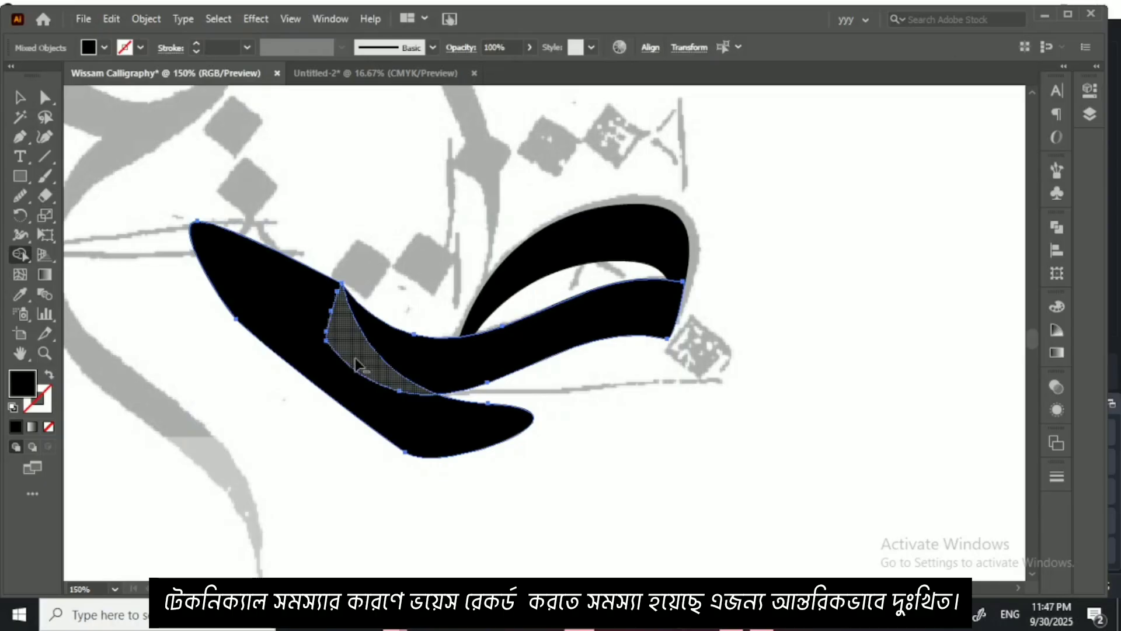
pyautogui.keyDown('alt'); pyautogui.click(365, 394); pyautogui.keyUp('alt')
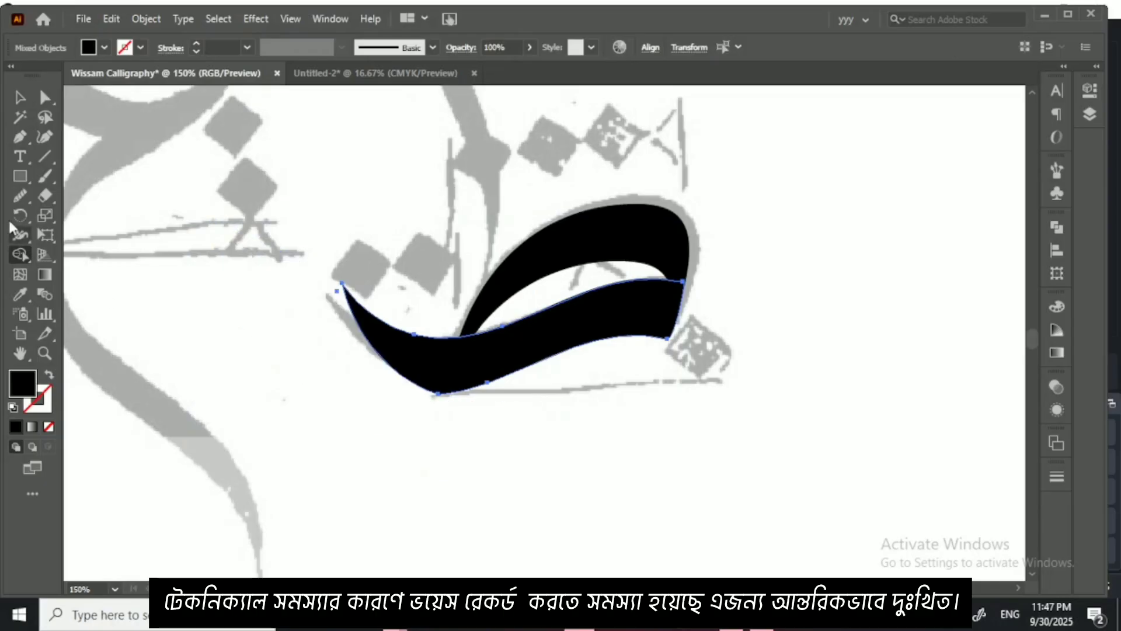
pyautogui.click(19, 98)
pyautogui.click(216, 165)
# Step: Swap the black fill back to the stroke and paint the tah's tall upright down to its loop
pyautogui.moveTo(496, 332); pyautogui.dragTo(565, 479)
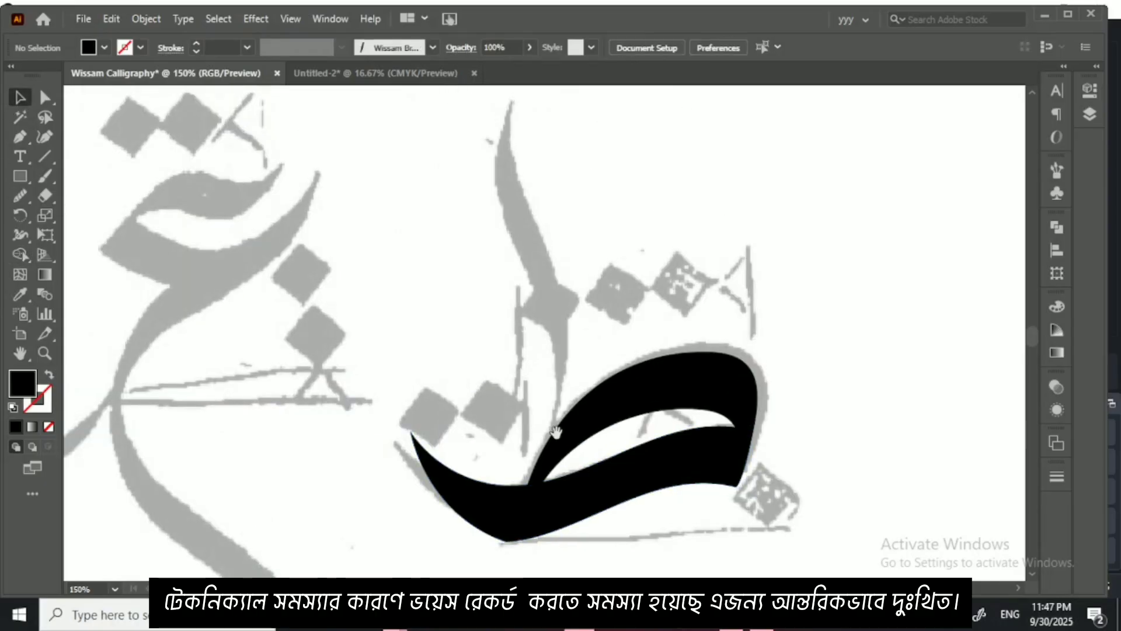
pyautogui.click(44, 175)
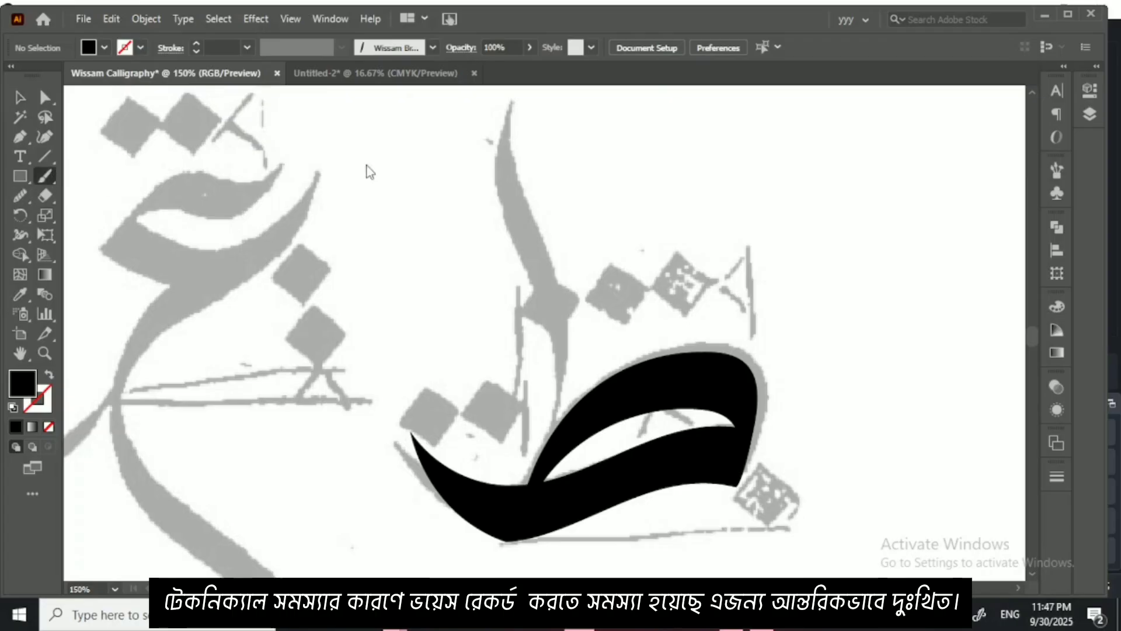
pyautogui.hotkey('shift', 'x')
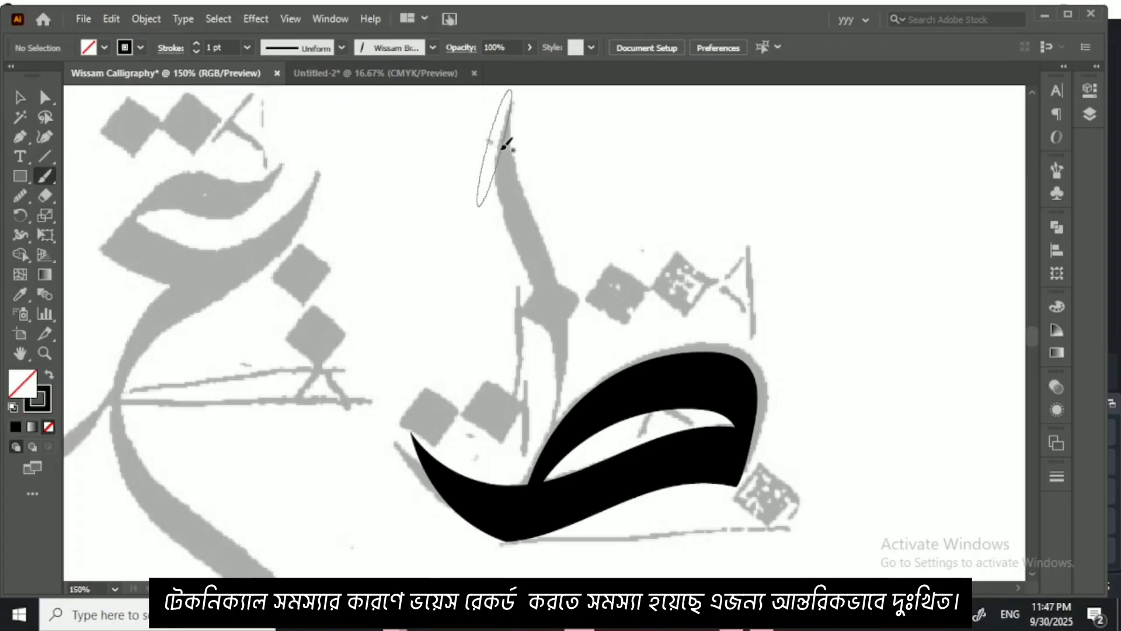
pyautogui.moveTo(514, 124)
pyautogui.mouseDown()
pyautogui.moveTo(508, 188)
pyautogui.moveTo(552, 350)
pyautogui.moveTo(537, 438)
pyautogui.mouseUp()
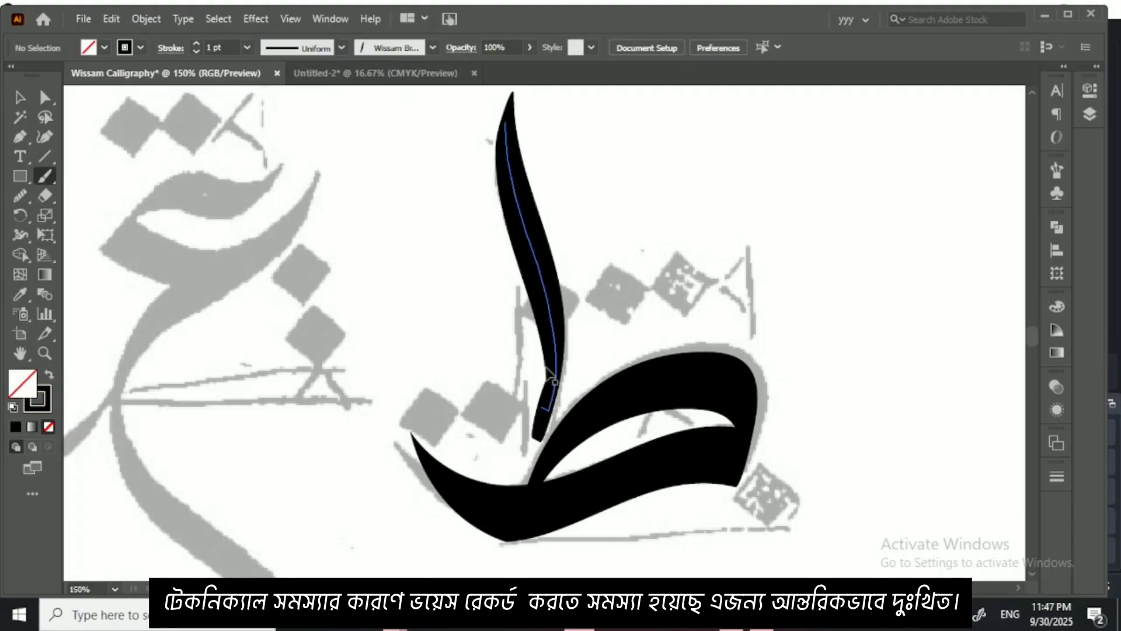
pyautogui.hotkey('ctrl', '-')
pyautogui.hotkey('ctrl', '-')
pyautogui.moveTo(404, 376); pyautogui.dragTo(503, 366)
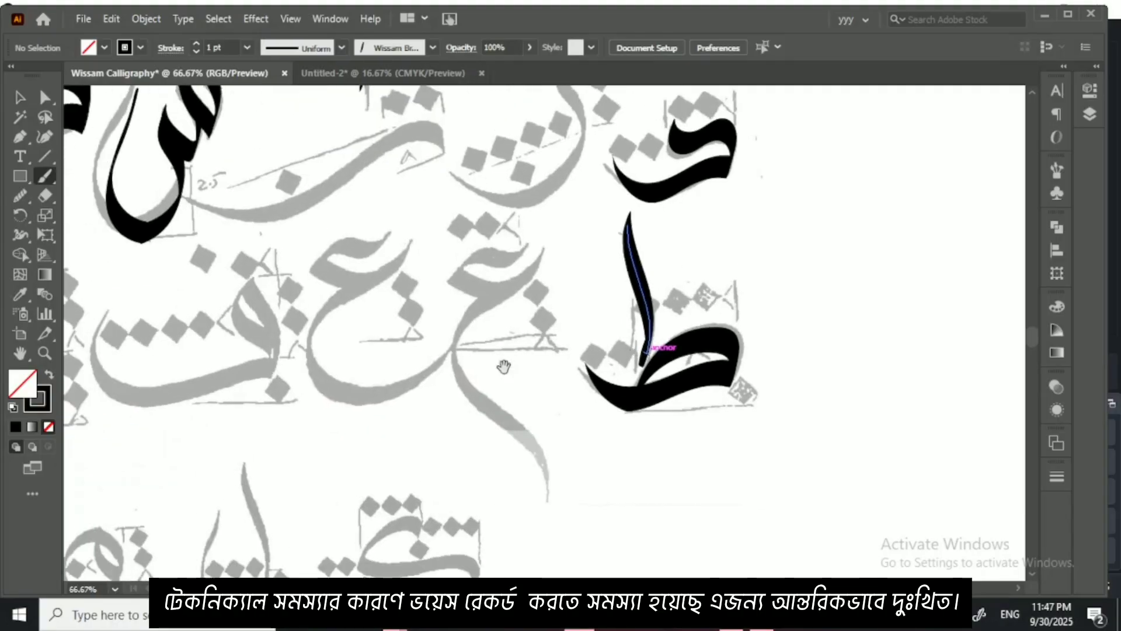
pyautogui.moveTo(434, 353); pyautogui.dragTo(555, 331)
pyautogui.hotkey('ctrl', '+')
pyautogui.hotkey('ctrl', '+')
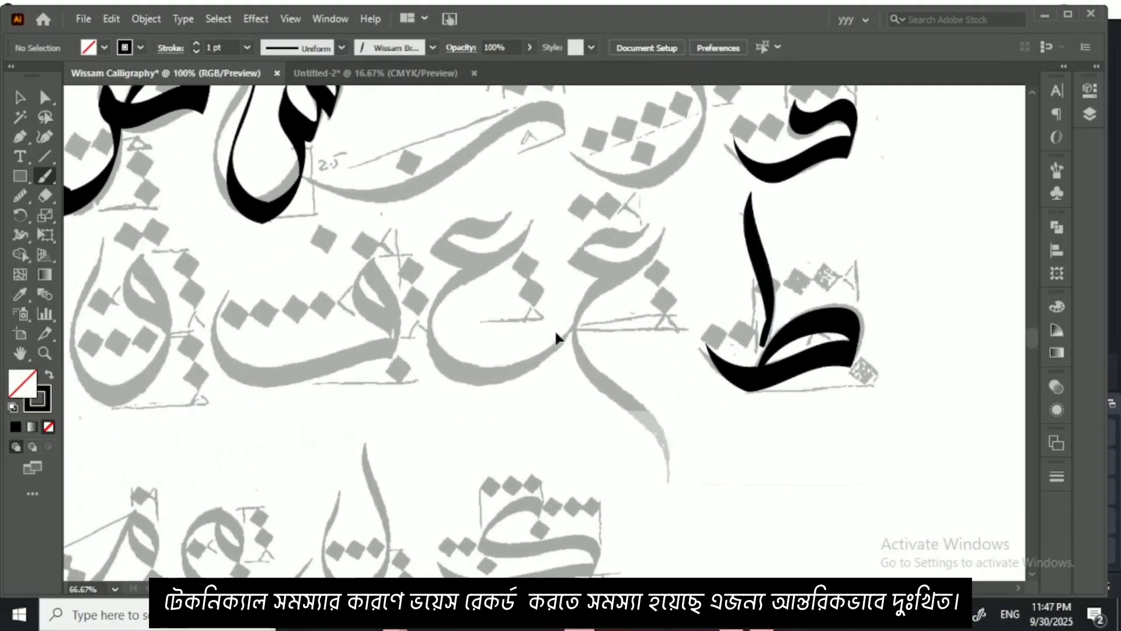
pyautogui.moveTo(622, 198)
pyautogui.mouseDown()
pyautogui.moveTo(534, 376)
pyautogui.moveTo(528, 320)
pyautogui.moveTo(589, 270)
pyautogui.moveTo(751, 288)
pyautogui.moveTo(780, 238)
pyautogui.mouseUp()
pyautogui.hotkey('ctrl', 'z')
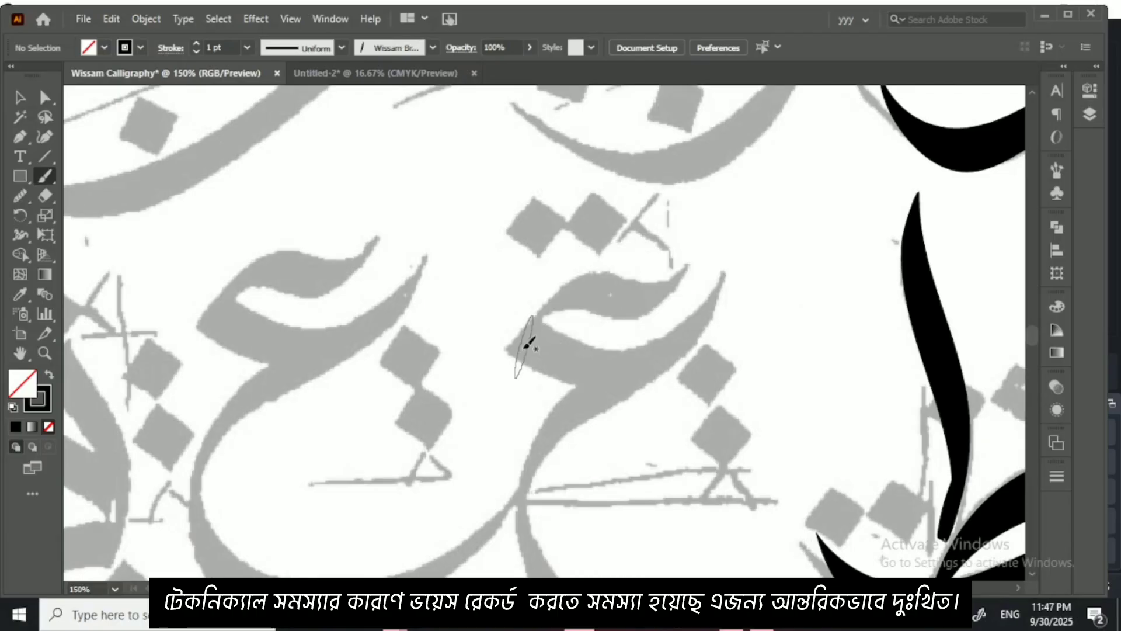
pyautogui.moveTo(515, 377)
pyautogui.mouseDown()
pyautogui.moveTo(578, 275)
pyautogui.moveTo(706, 270)
pyautogui.moveTo(716, 235)
pyautogui.mouseUp()
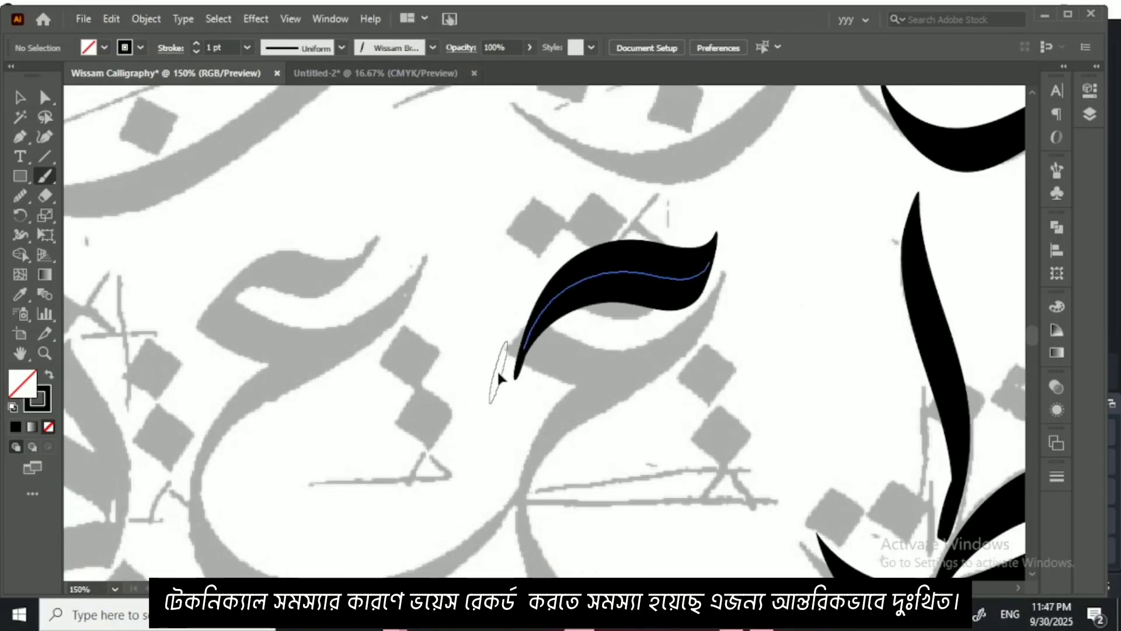
pyautogui.hotkey('ctrl', 'z')
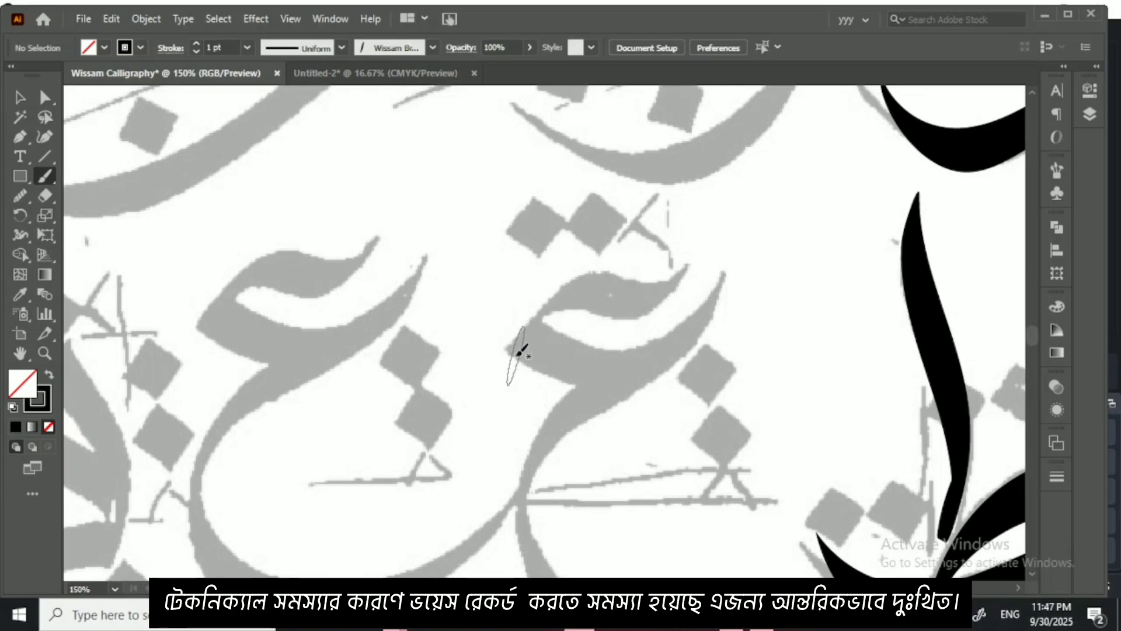
# Step: Paint the right-hand faded ain: its wavy head, short diagonal, sweeping middle stroke and long tail curling down at the end
pyautogui.moveTo(519, 353)
pyautogui.mouseDown()
pyautogui.moveTo(535, 322)
pyautogui.moveTo(587, 295)
pyautogui.moveTo(648, 359)
pyautogui.moveTo(688, 338)
pyautogui.mouseUp()
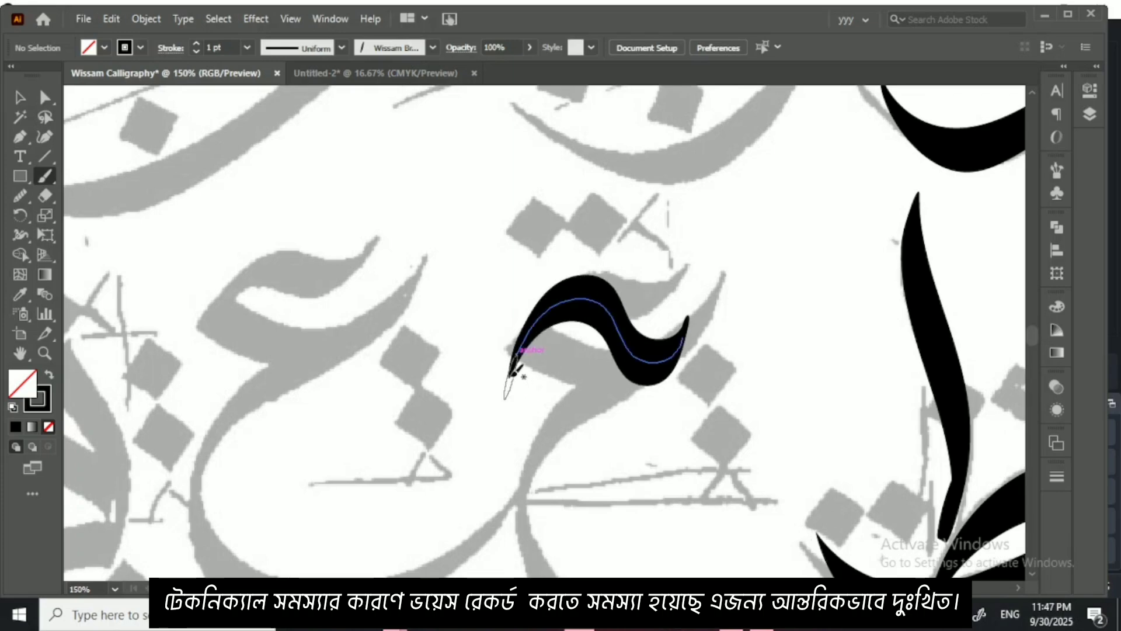
pyautogui.moveTo(511, 374); pyautogui.dragTo(584, 425)
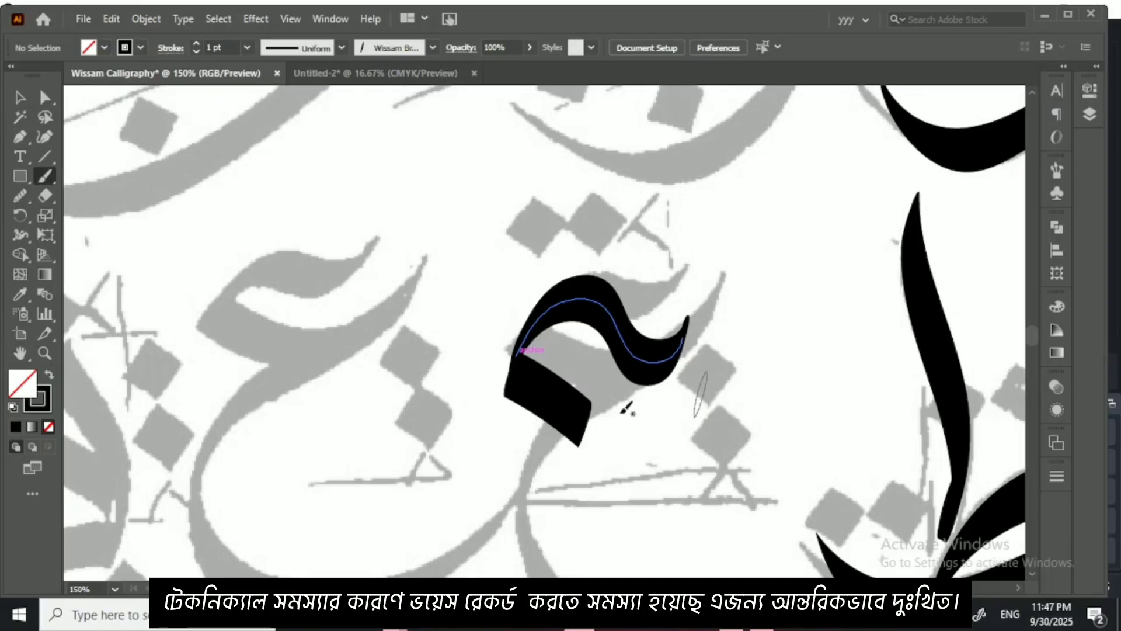
pyautogui.moveTo(739, 359)
pyautogui.mouseDown()
pyautogui.moveTo(676, 410)
pyautogui.moveTo(586, 432)
pyautogui.moveTo(542, 457)
pyautogui.moveTo(503, 520)
pyautogui.mouseUp()
pyautogui.moveTo(507, 478); pyautogui.dragTo(463, 351)
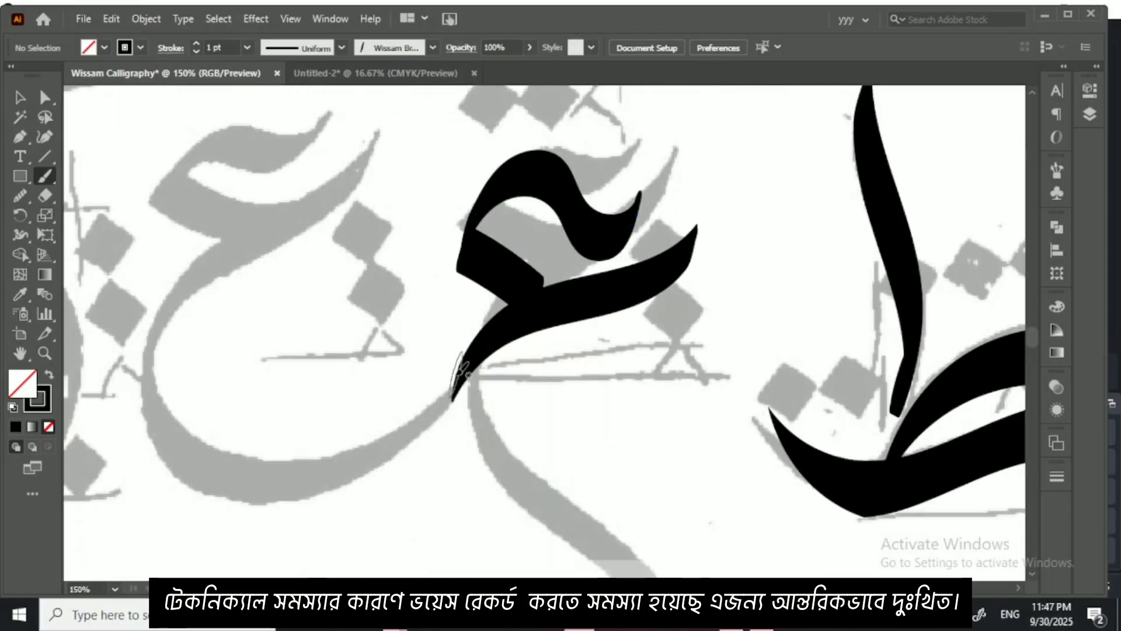
pyautogui.moveTo(452, 390); pyautogui.dragTo(385, 293)
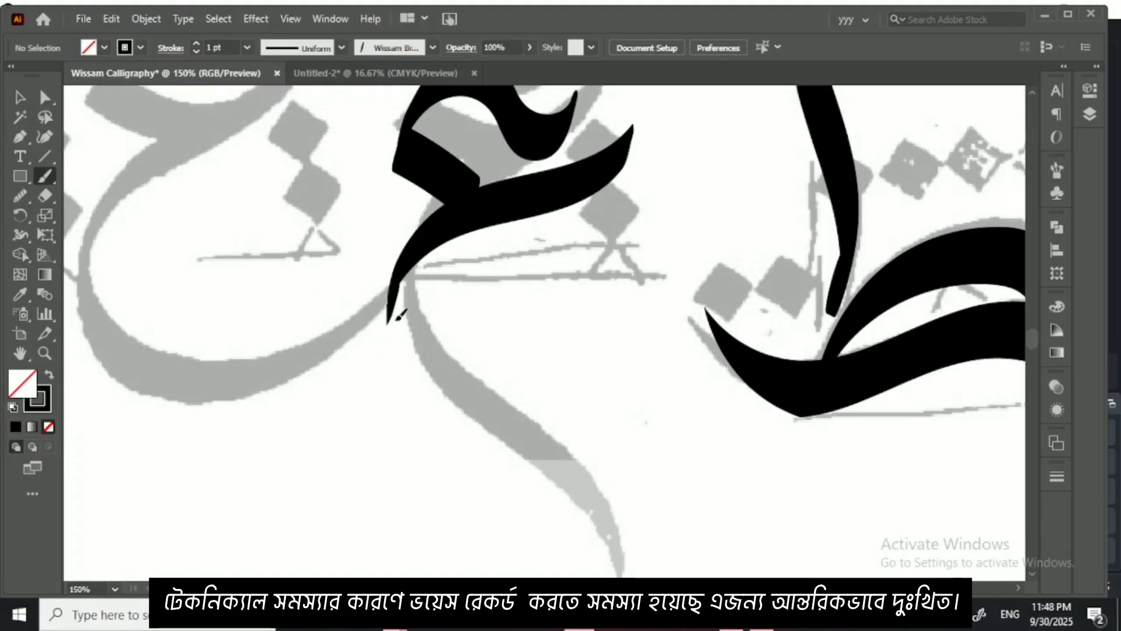
pyautogui.moveTo(400, 315)
pyautogui.mouseDown()
pyautogui.moveTo(459, 384)
pyautogui.moveTo(615, 434)
pyautogui.moveTo(683, 494)
pyautogui.moveTo(670, 556)
pyautogui.mouseUp()
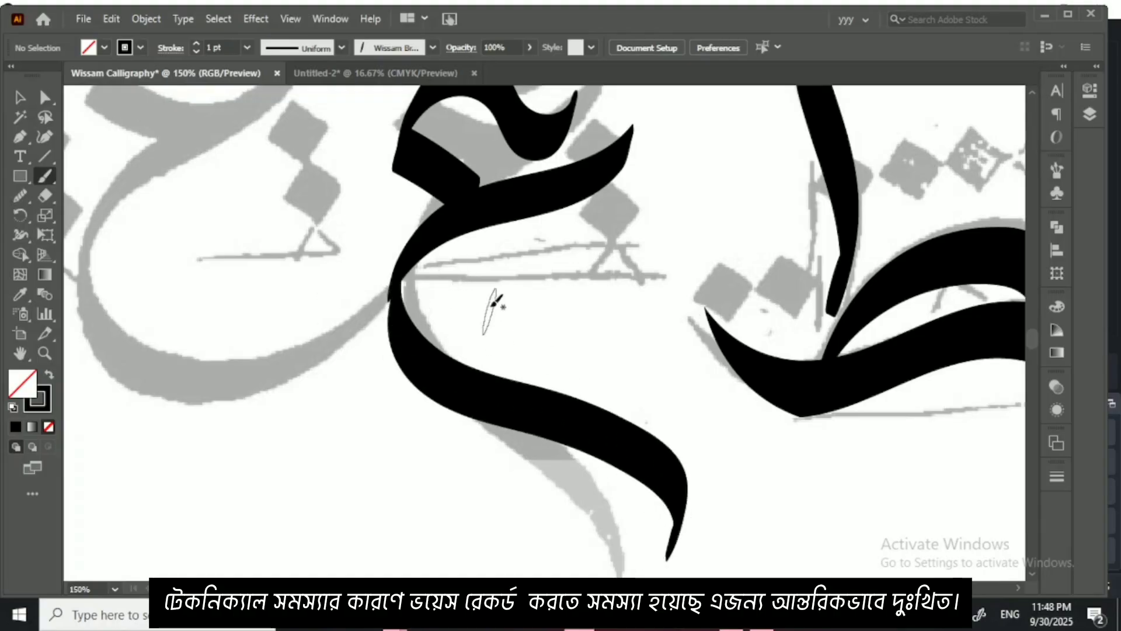
# Step: Extend the ain's short diagonal stroke into its middle stroke with the Curvature tool and give it a slight bend
pyautogui.moveTo(276, 187); pyautogui.dragTo(297, 292)
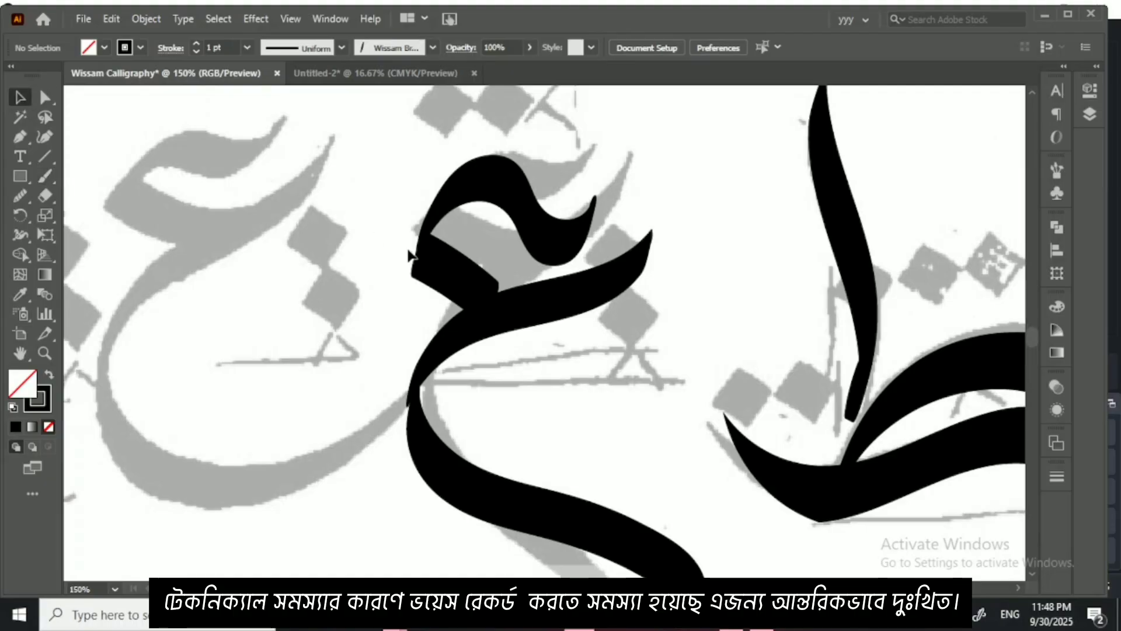
pyautogui.hotkey('ctrl', '+')
pyautogui.hotkey('ctrl', '+')
pyautogui.moveTo(445, 260); pyautogui.dragTo(457, 338)
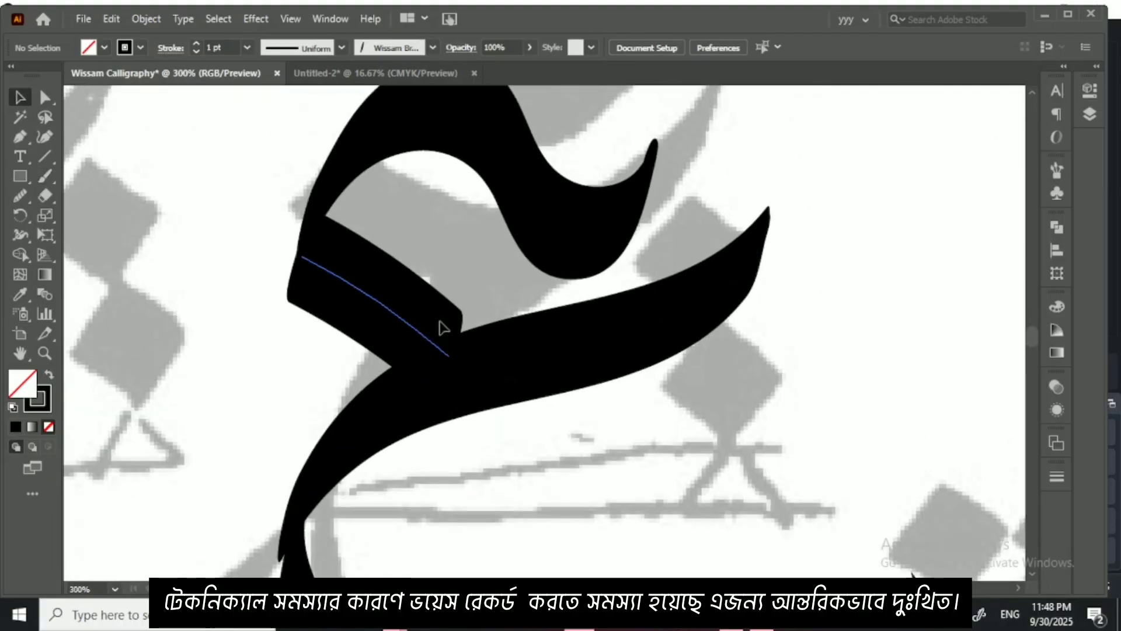
pyautogui.click(439, 320)
pyautogui.click(45, 136)
pyautogui.click(302, 256)
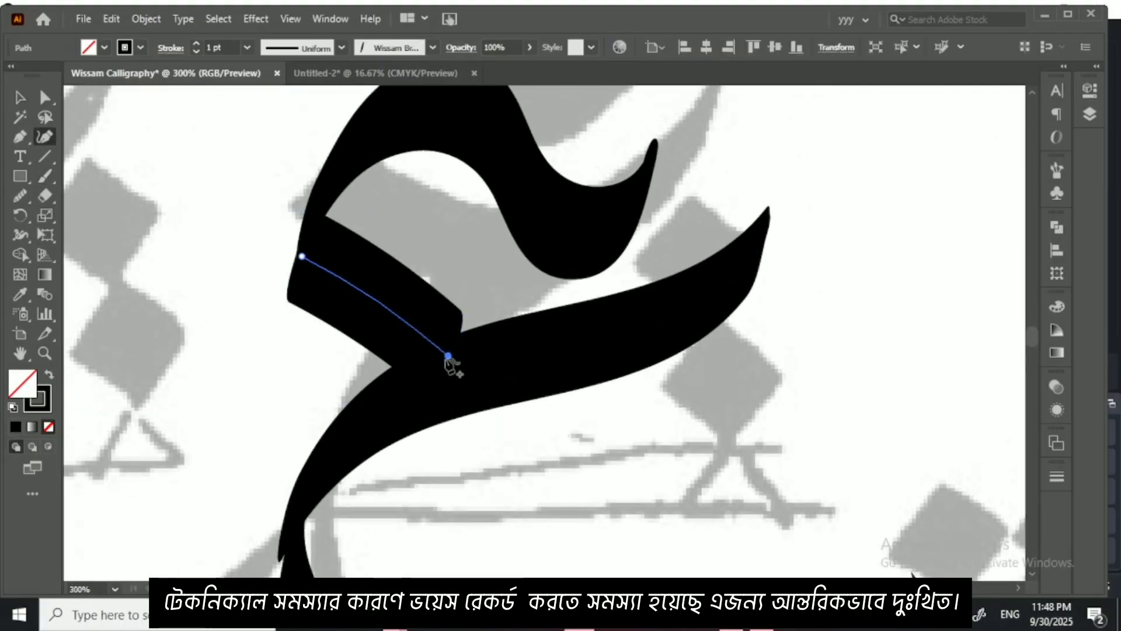
pyautogui.click(479, 369)
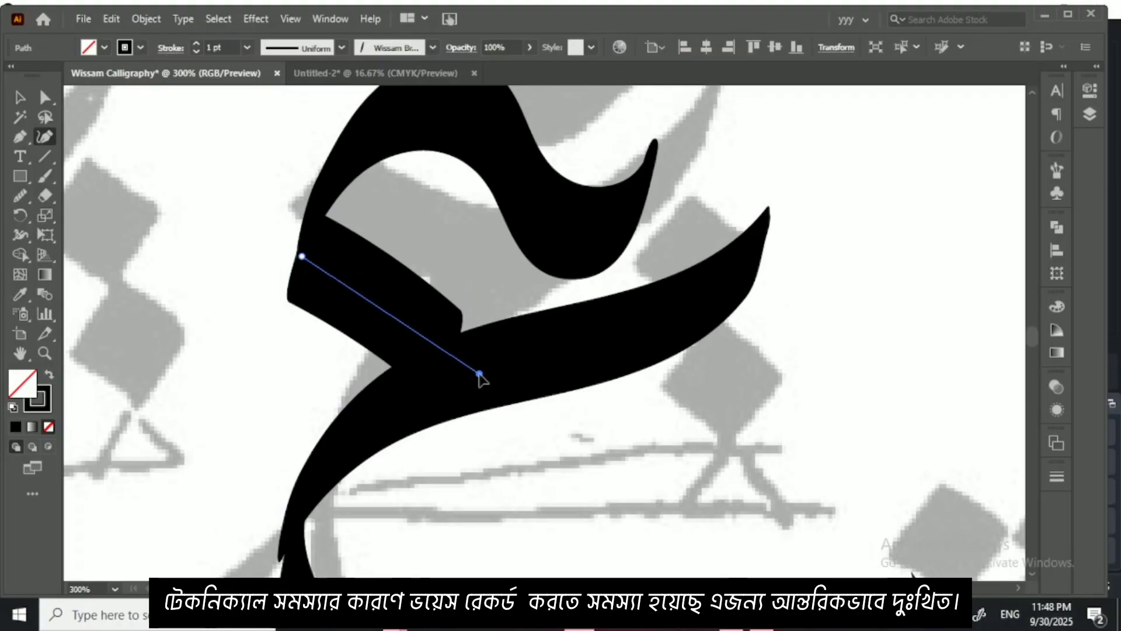
pyautogui.click(416, 325)
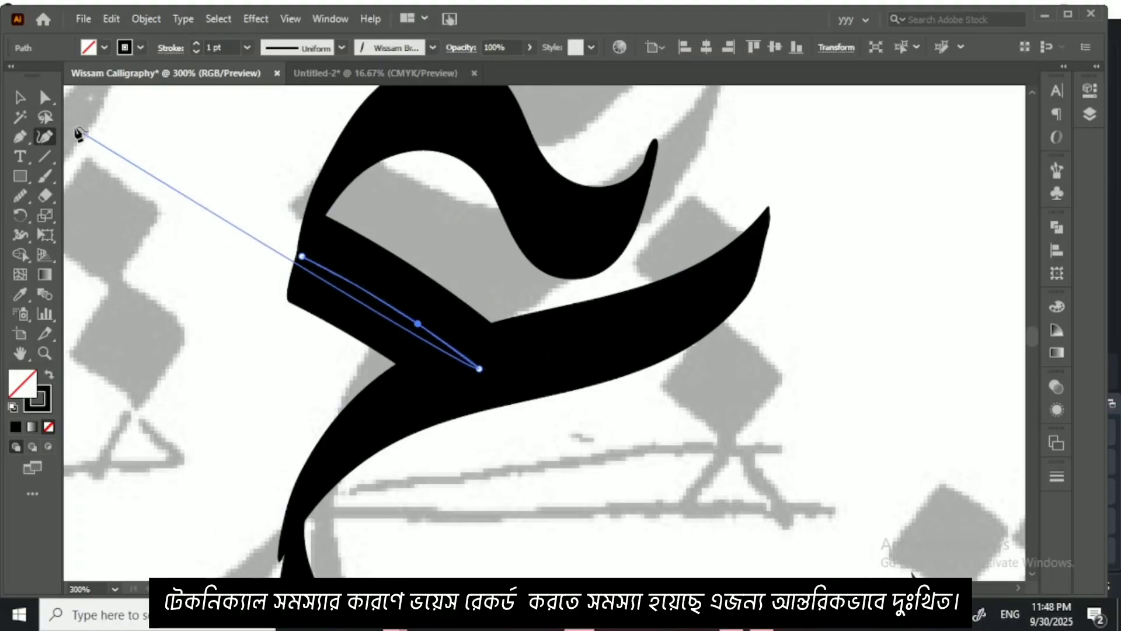
pyautogui.press('v')
# Step: Adjust the top anchor of the ain's tail with the Curvature tool to smooth its join with the middle stroke
pyautogui.scroll(-5, 370, 446)
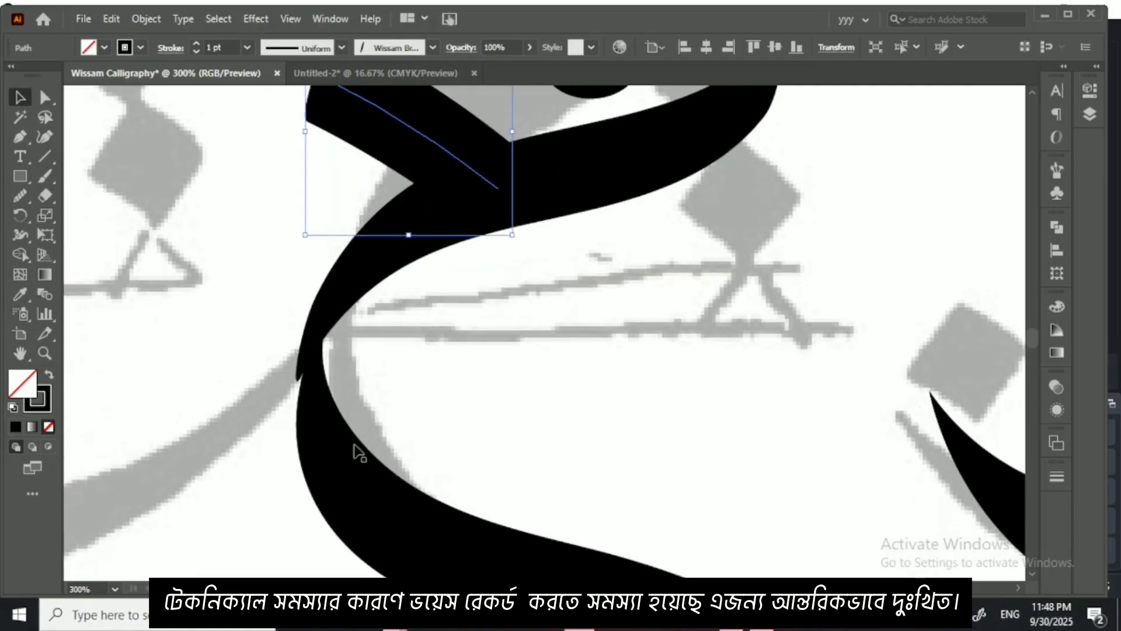
pyautogui.click(354, 449)
pyautogui.click(43, 141)
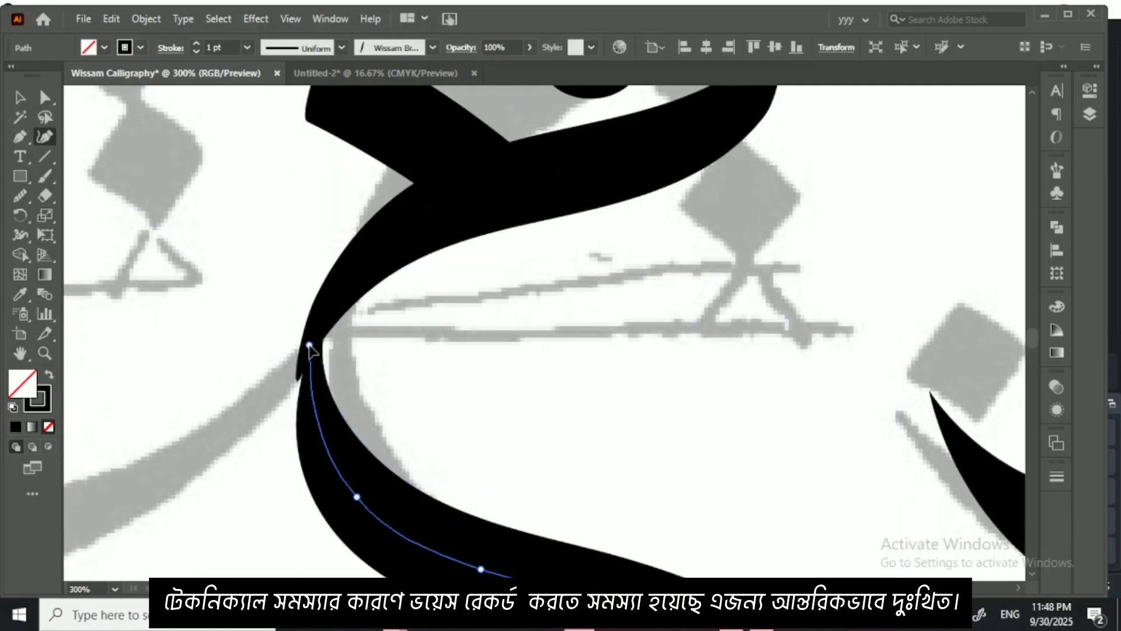
pyautogui.click(309, 345)
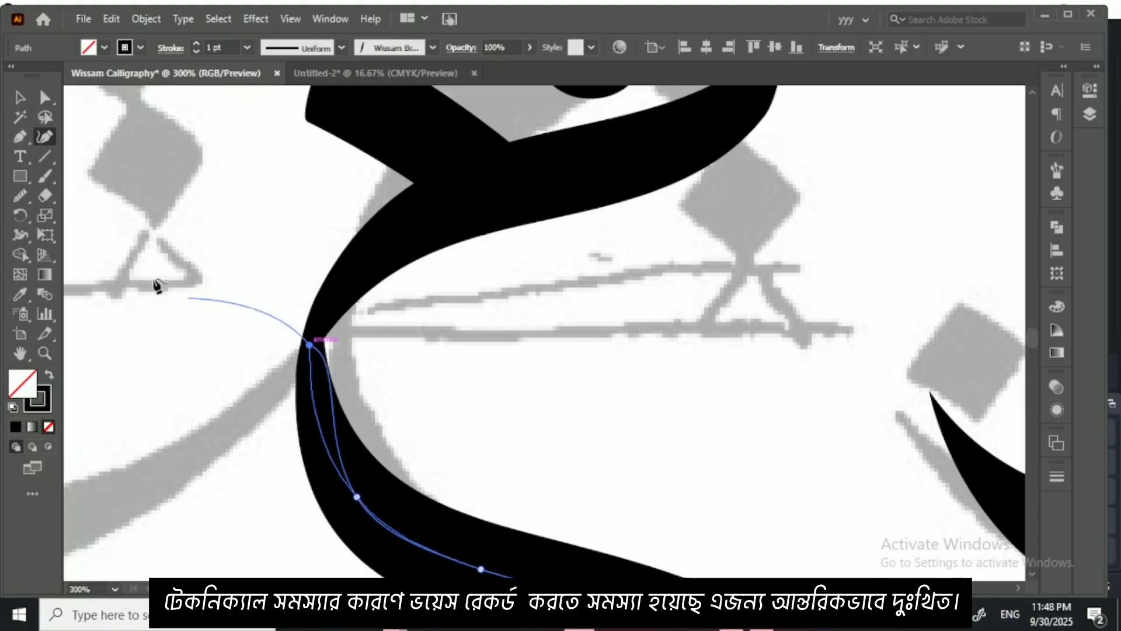
pyautogui.press('v')
pyautogui.click(518, 354)
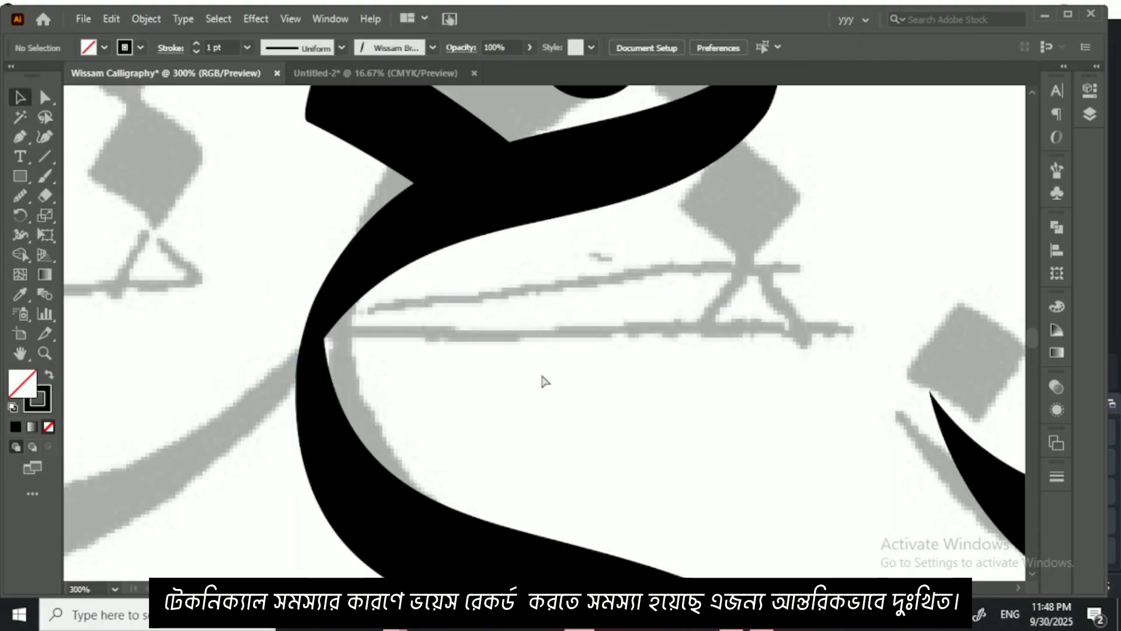
# Step: Paint the faded fa with the Paintbrush: its looped head, long base with an upturned end, and the dot above
pyautogui.hotkey('ctrl', '-')
pyautogui.hotkey('ctrl', '-')
pyautogui.hotkey('ctrl', '-')
pyautogui.hscroll(-2, 473, 361)
pyautogui.scroll(1, 474, 360)
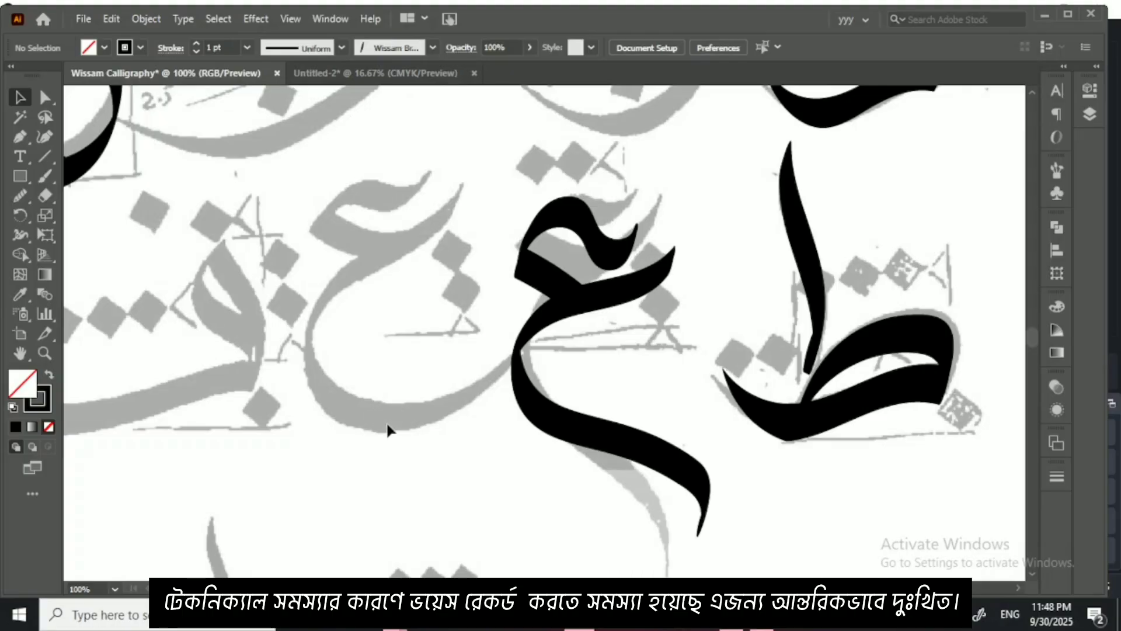
pyautogui.moveTo(312, 267); pyautogui.dragTo(537, 309)
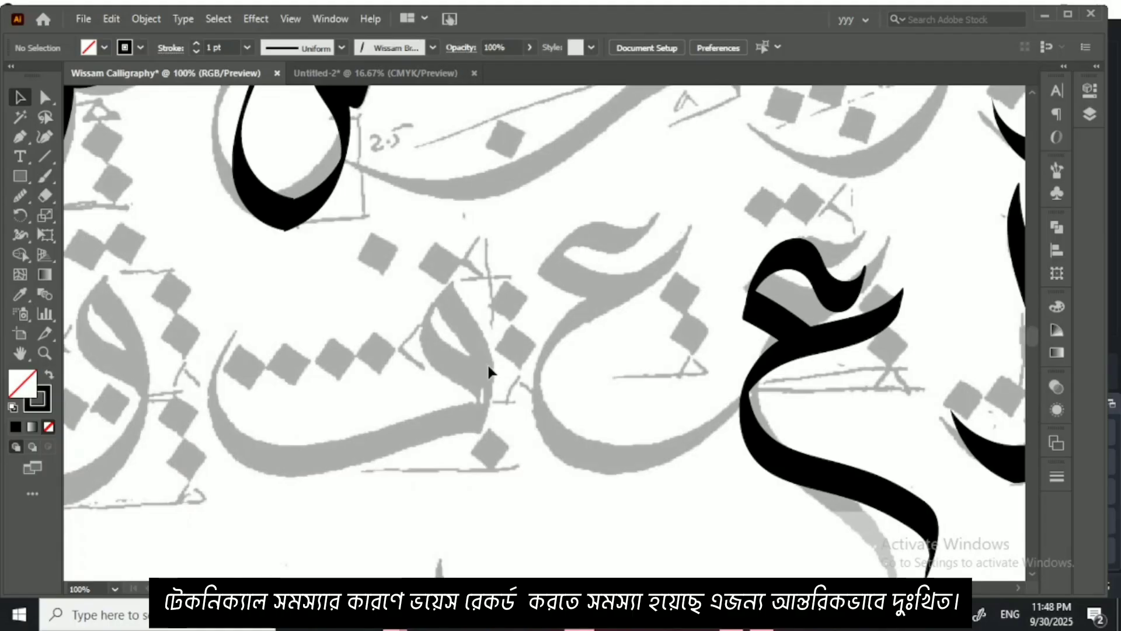
pyautogui.moveTo(375, 372); pyautogui.dragTo(598, 338)
pyautogui.click(45, 177)
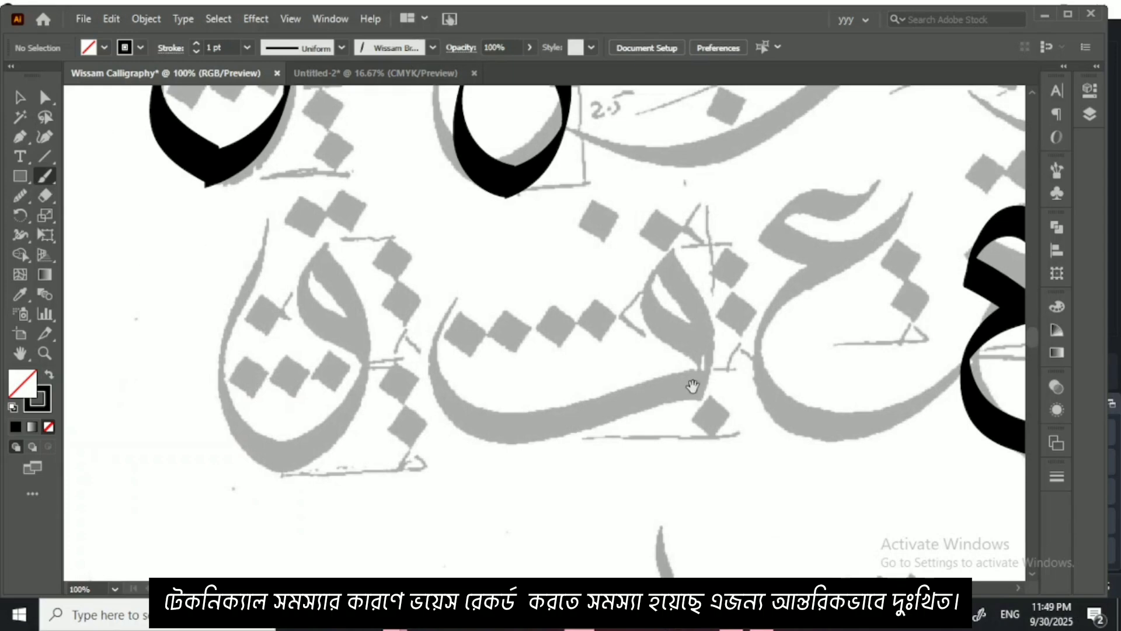
pyautogui.moveTo(692, 387)
pyautogui.mouseDown()
pyautogui.moveTo(598, 303)
pyautogui.moveTo(605, 247)
pyautogui.moveTo(636, 321)
pyautogui.mouseUp()
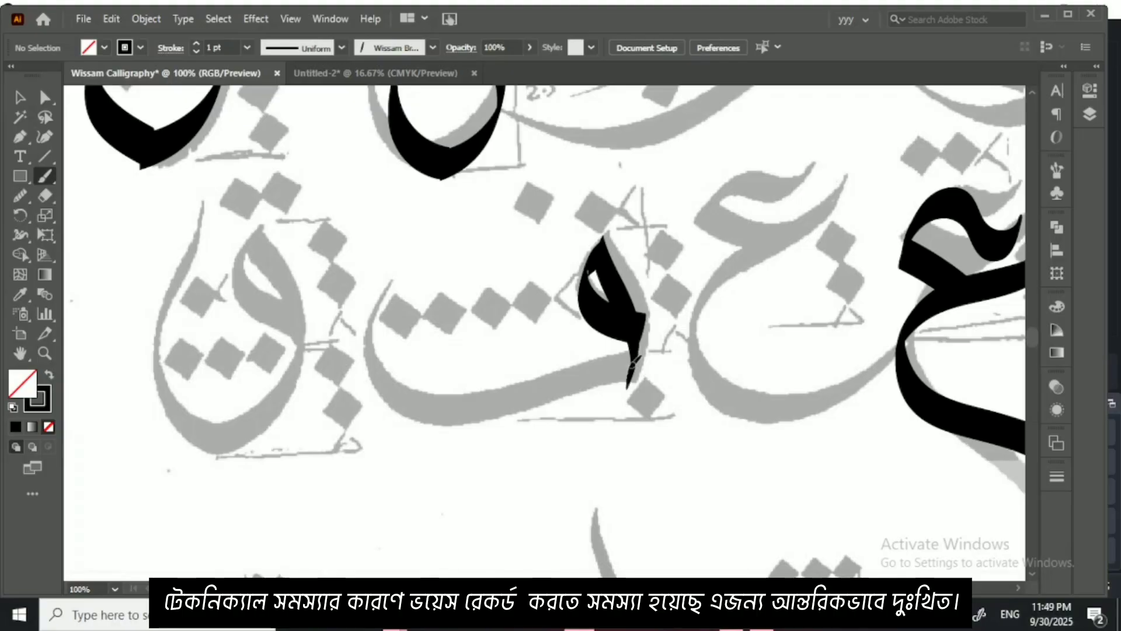
pyautogui.moveTo(632, 363)
pyautogui.mouseDown()
pyautogui.moveTo(603, 356)
pyautogui.moveTo(437, 388)
pyautogui.moveTo(379, 376)
pyautogui.moveTo(365, 301)
pyautogui.mouseUp()
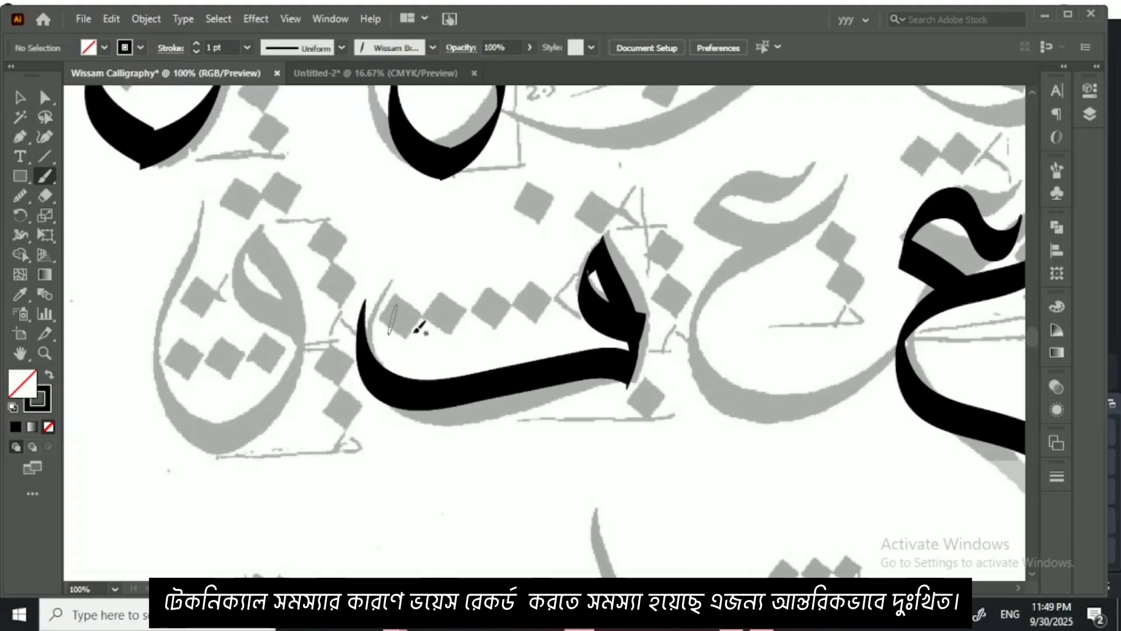
pyautogui.moveTo(570, 217); pyautogui.dragTo(583, 229)
# Step: Paint the neighbouring faded qaf with its looped head and deep bowl
pyautogui.moveTo(299, 272); pyautogui.dragTo(417, 325)
pyautogui.moveTo(412, 381)
pyautogui.mouseDown()
pyautogui.moveTo(383, 349)
pyautogui.moveTo(366, 307)
pyautogui.moveTo(377, 291)
pyautogui.moveTo(426, 359)
pyautogui.moveTo(422, 400)
pyautogui.moveTo(379, 446)
pyautogui.moveTo(334, 465)
pyautogui.moveTo(285, 359)
pyautogui.moveTo(376, 260)
pyautogui.moveTo(372, 237)
pyautogui.mouseUp()
# Step: Paint the faded kaf in the next row with its top arc, curved middle stroke and long base, undoing the stray mark under it
pyautogui.hotkey('ctrl', '-')
pyautogui.hotkey('ctrl', '-')
pyautogui.hotkey('ctrl', '-')
pyautogui.hotkey('ctrl', '-')
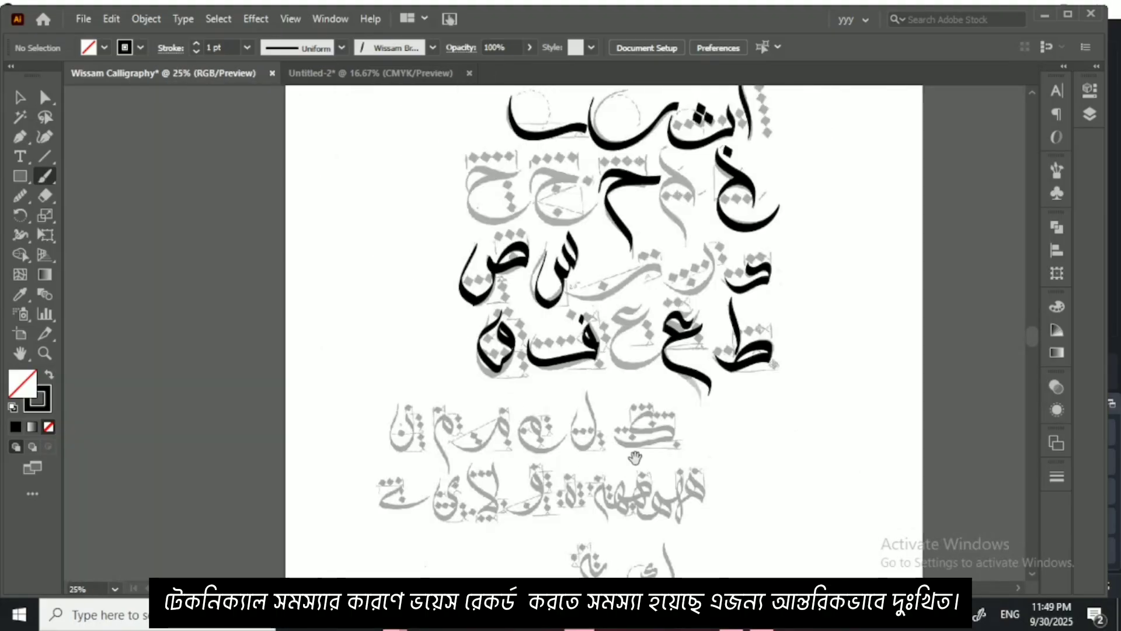
pyautogui.moveTo(635, 457); pyautogui.dragTo(530, 299)
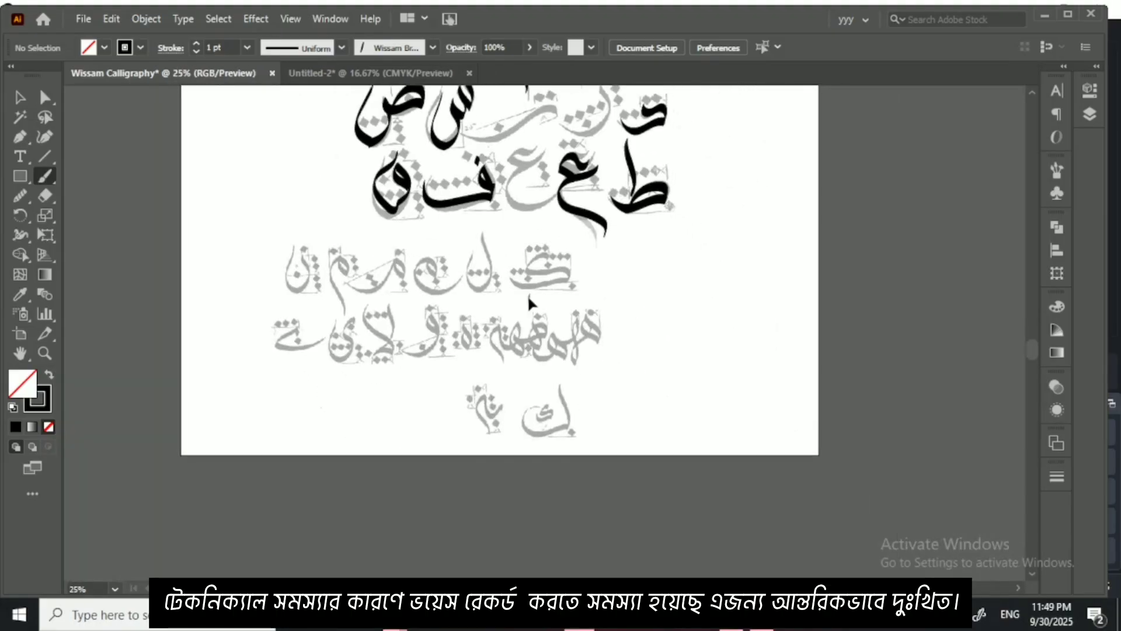
pyautogui.hotkey('ctrl', '+')
pyautogui.hotkey('ctrl', '+')
pyautogui.hotkey('ctrl', '+')
pyautogui.hotkey('ctrl', '+')
pyautogui.hotkey('ctrl', '+')
pyautogui.hotkey('ctrl', '+')
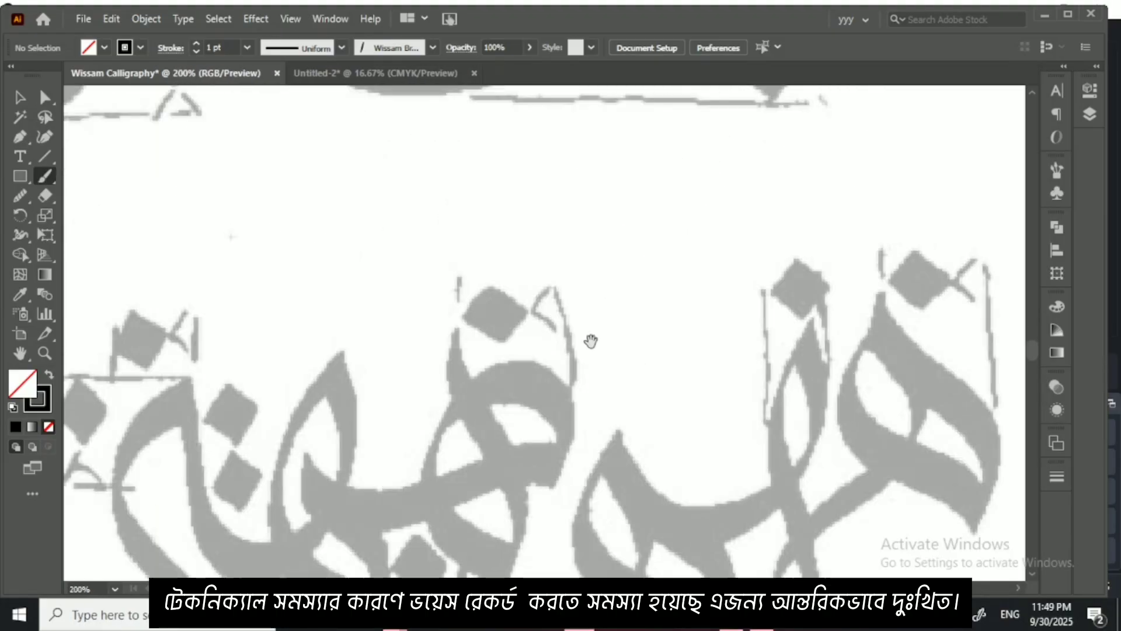
pyautogui.scroll(5, 591, 341)
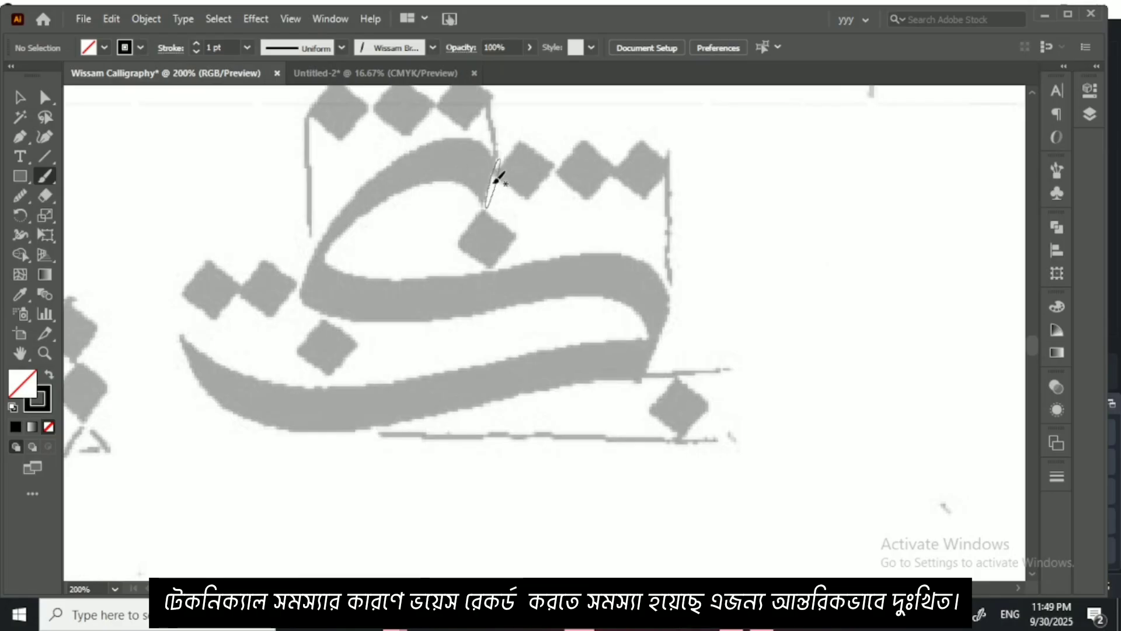
pyautogui.moveTo(495, 182)
pyautogui.mouseDown()
pyautogui.moveTo(474, 168)
pyautogui.moveTo(410, 165)
pyautogui.moveTo(330, 233)
pyautogui.mouseUp()
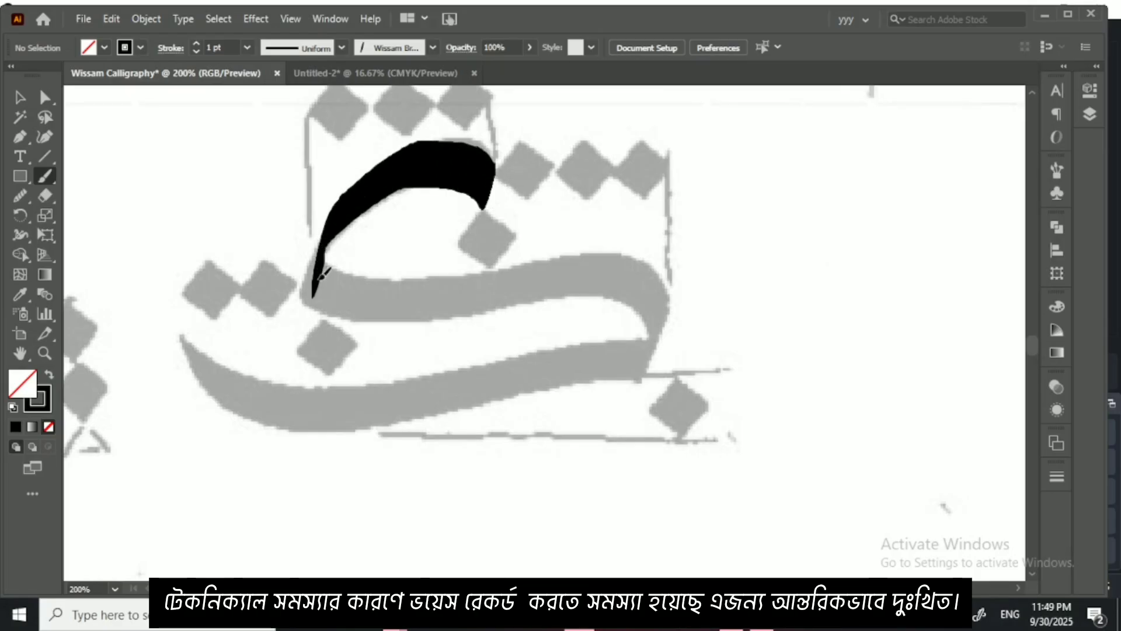
pyautogui.moveTo(322, 274)
pyautogui.mouseDown()
pyautogui.moveTo(585, 252)
pyautogui.moveTo(645, 271)
pyautogui.moveTo(645, 319)
pyautogui.moveTo(630, 343)
pyautogui.moveTo(685, 323)
pyautogui.moveTo(572, 324)
pyautogui.moveTo(388, 357)
pyautogui.moveTo(265, 355)
pyautogui.moveTo(200, 275)
pyautogui.mouseUp()
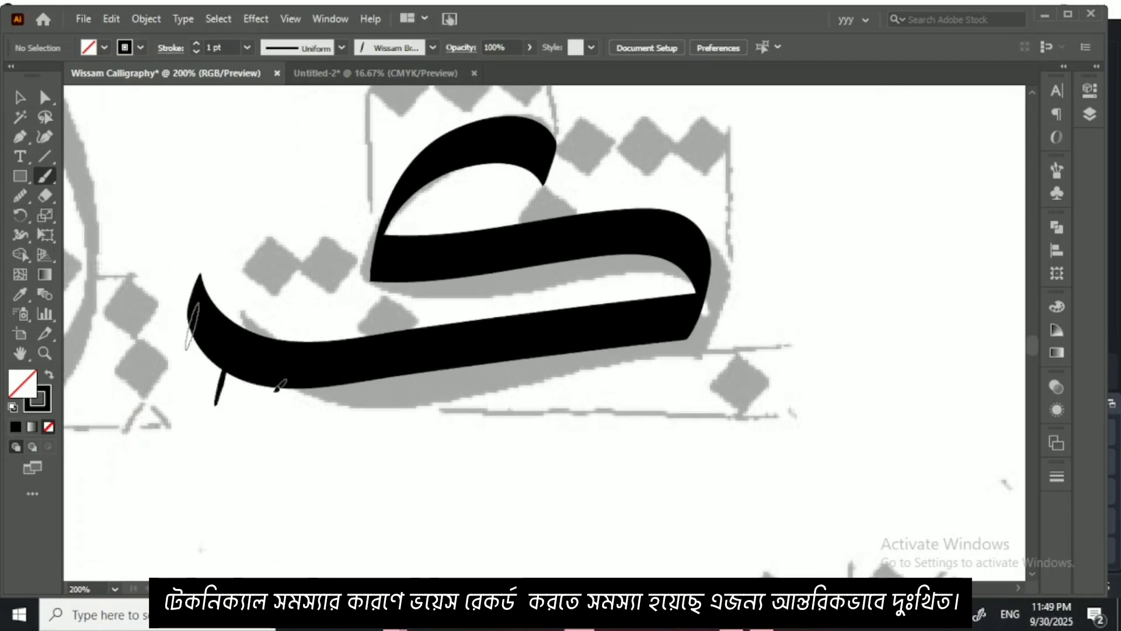
pyautogui.hotkey('ctrl', 'z')
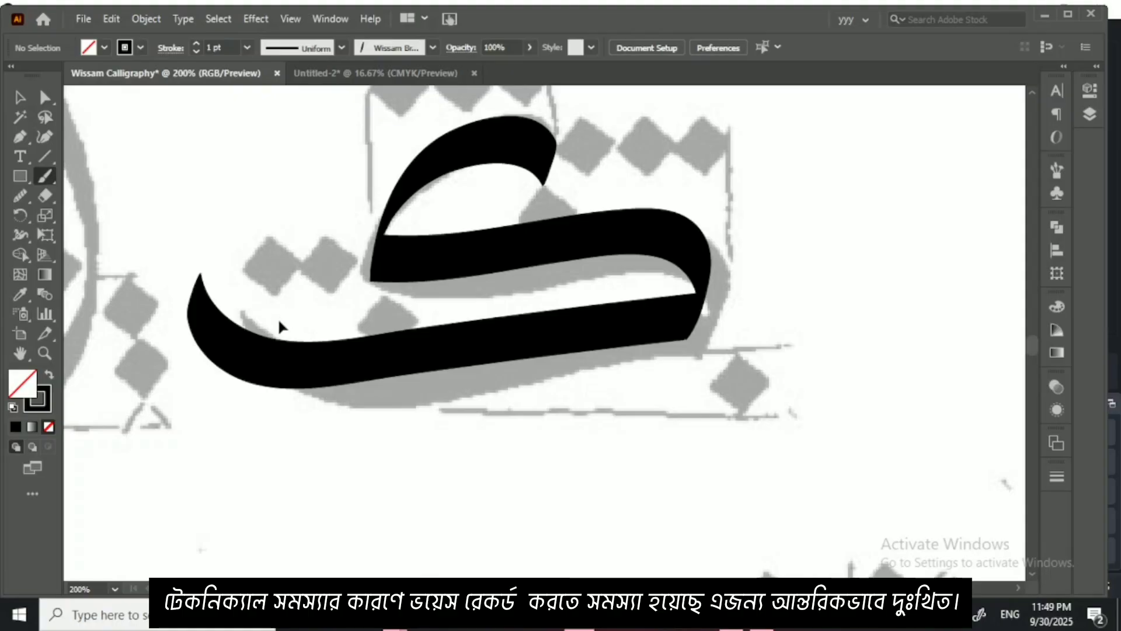
# Step: Paint the tall upright of the faded lam beside the kaf, from its tip down to the bowl
pyautogui.hotkey('ctrl', '-')
pyautogui.hotkey('ctrl', '-')
pyautogui.moveTo(321, 336); pyautogui.dragTo(500, 319)
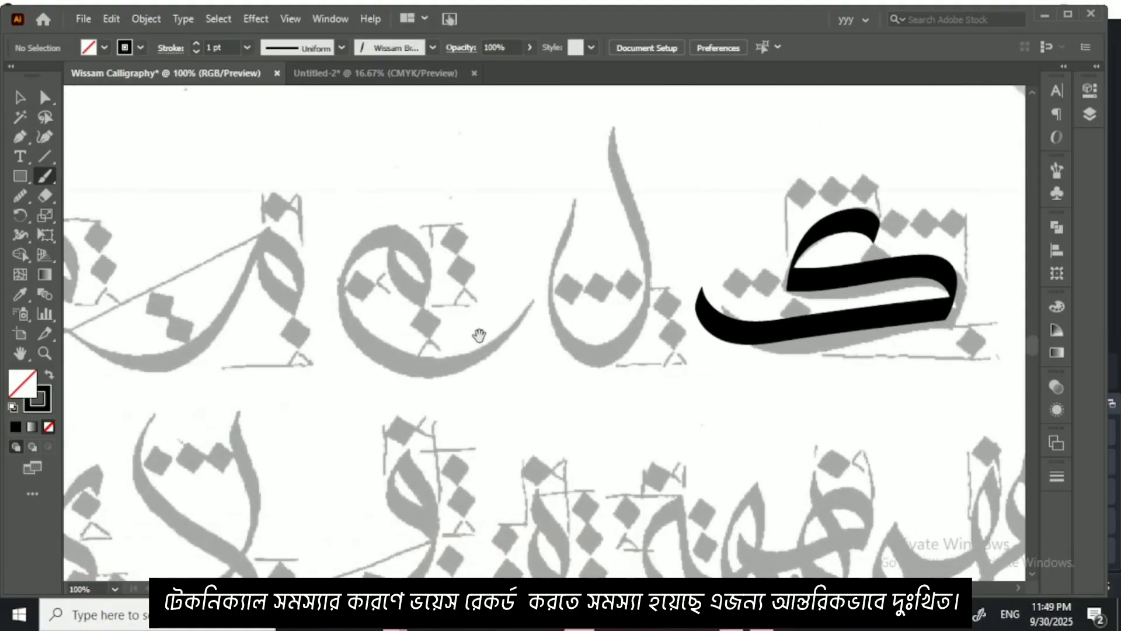
pyautogui.moveTo(342, 392); pyautogui.dragTo(545, 341)
pyautogui.moveTo(492, 435); pyautogui.dragTo(511, 355)
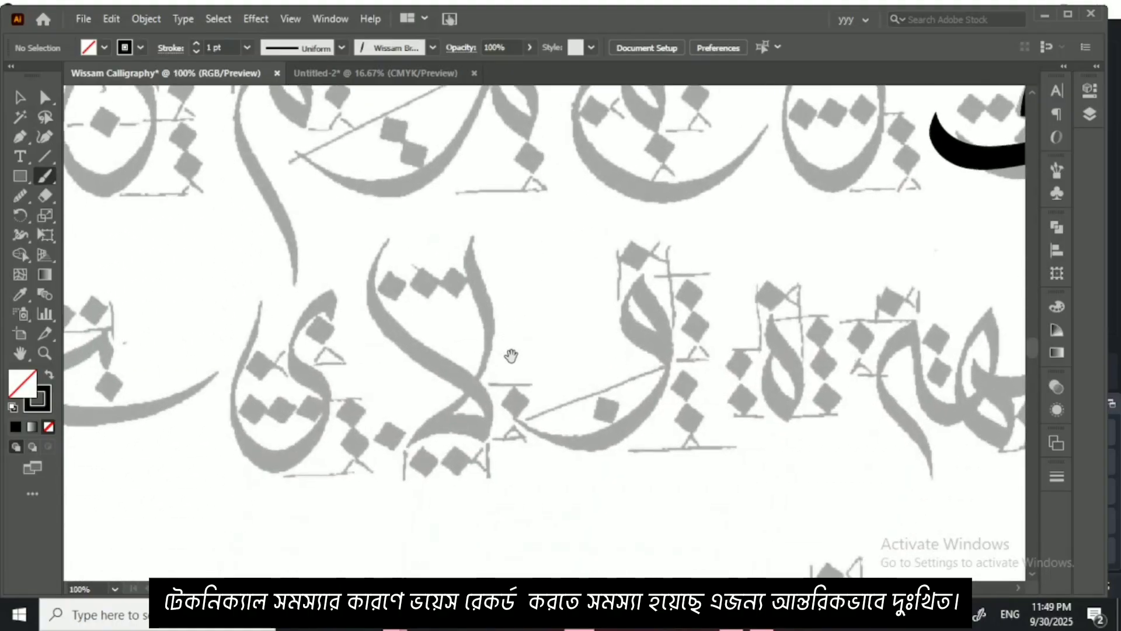
pyautogui.moveTo(578, 395); pyautogui.dragTo(500, 407)
pyautogui.moveTo(389, 305); pyautogui.dragTo(496, 412)
pyautogui.moveTo(534, 291)
pyautogui.mouseDown()
pyautogui.moveTo(397, 327)
pyautogui.moveTo(351, 325)
pyautogui.mouseUp()
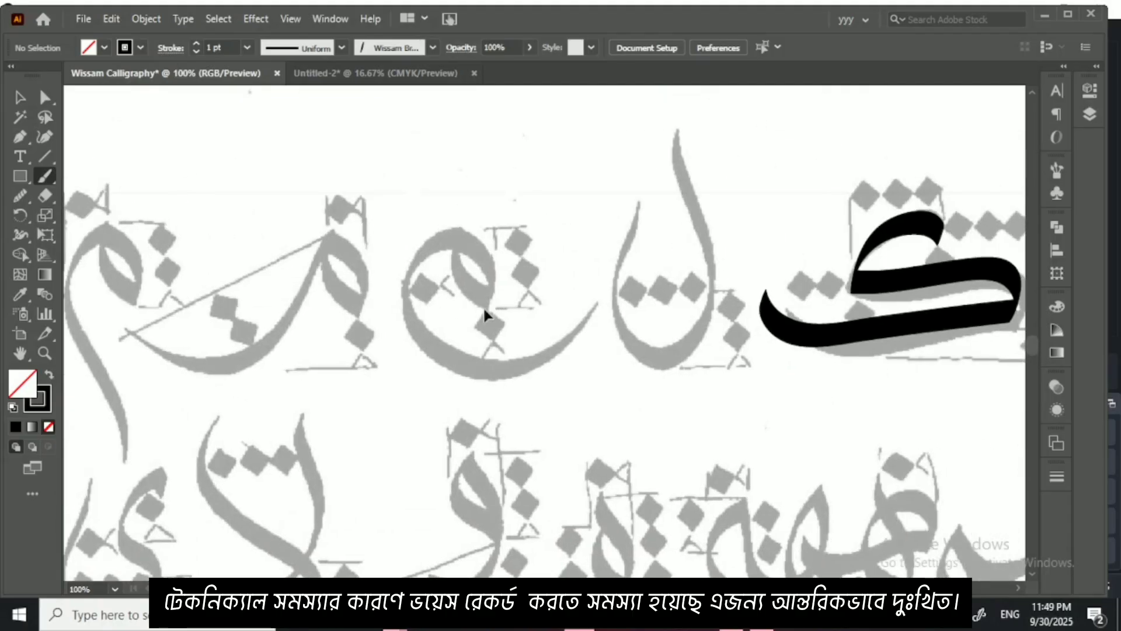
pyautogui.hotkey('ctrl', '+')
pyautogui.moveTo(771, 116); pyautogui.dragTo(721, 201)
pyautogui.moveTo(692, 121)
pyautogui.mouseDown()
pyautogui.moveTo(694, 161)
pyautogui.moveTo(761, 314)
pyautogui.mouseUp()
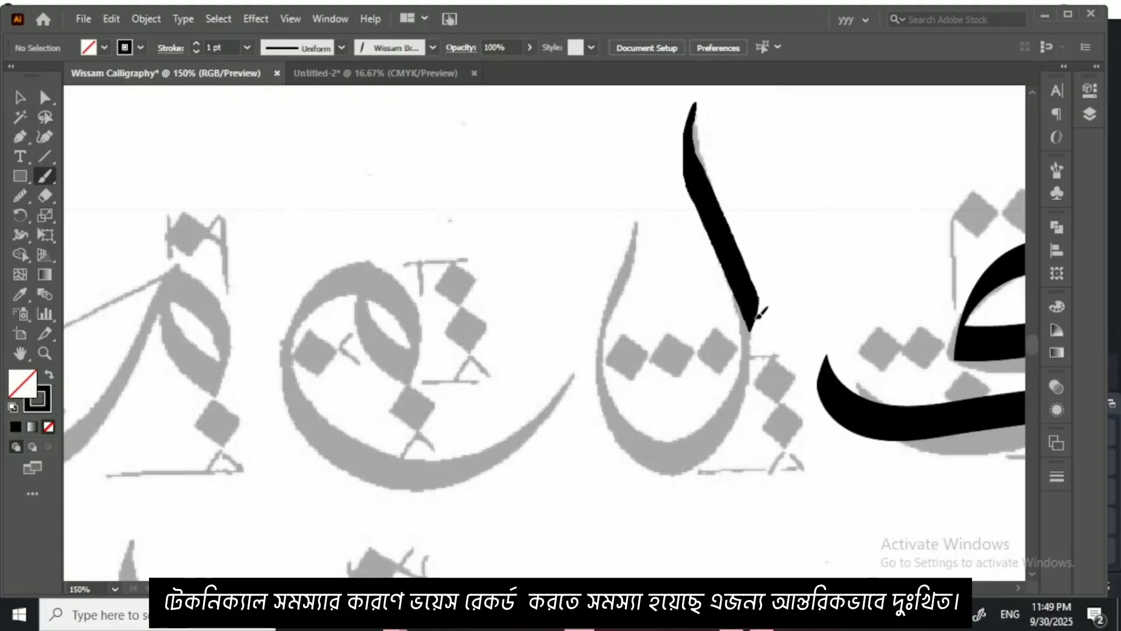
# Step: Complete the lam with its deep bowl, and paint the neighbouring faded mim with its looped head and wide bowl
pyautogui.moveTo(750, 363)
pyautogui.mouseDown()
pyautogui.moveTo(714, 441)
pyautogui.moveTo(626, 412)
pyautogui.moveTo(643, 270)
pyautogui.moveTo(668, 218)
pyautogui.mouseUp()
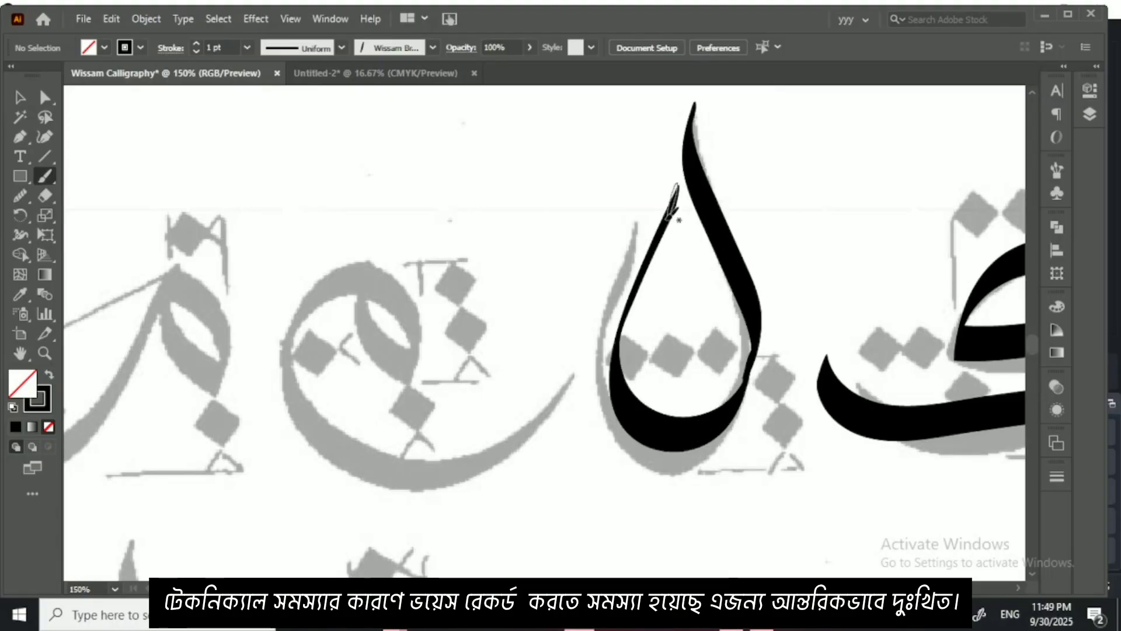
pyautogui.moveTo(606, 267); pyautogui.dragTo(683, 276)
pyautogui.hotkey('ctrl', '=')
pyautogui.hotkey('ctrl', '=')
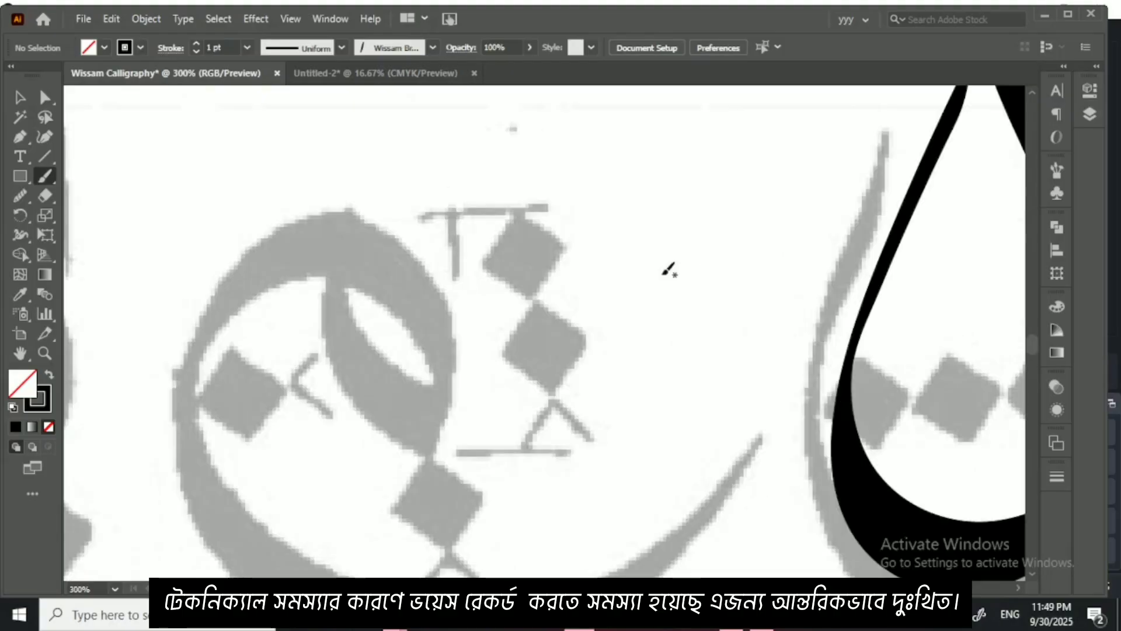
pyautogui.scroll(-2, 409, 316)
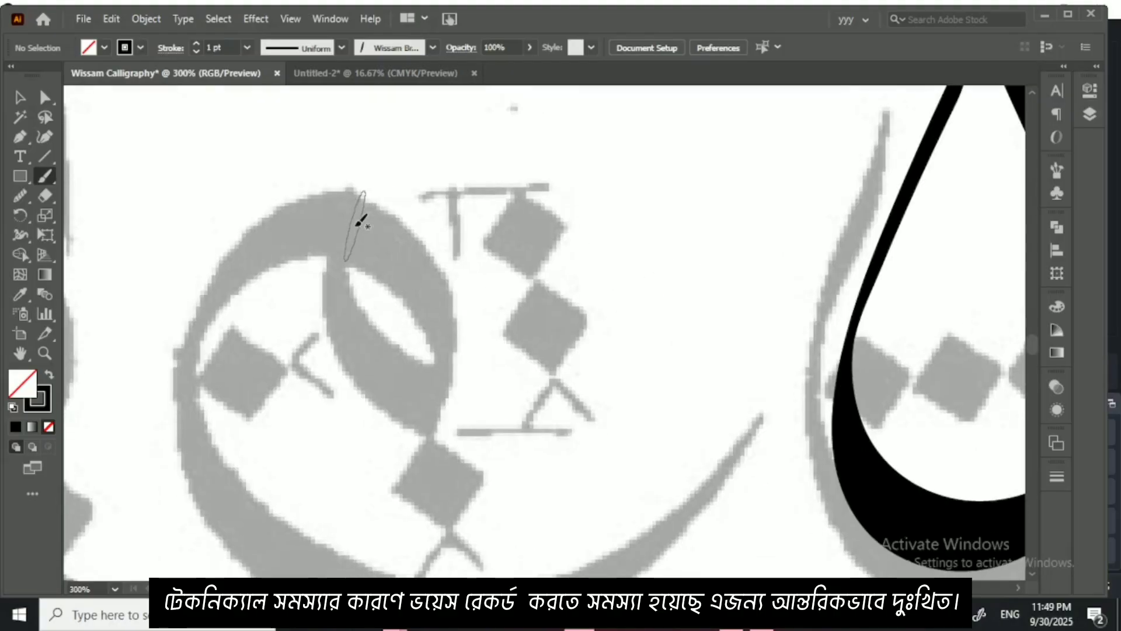
pyautogui.moveTo(357, 224)
pyautogui.mouseDown()
pyautogui.moveTo(434, 291)
pyautogui.moveTo(449, 353)
pyautogui.moveTo(438, 409)
pyautogui.moveTo(367, 359)
pyautogui.moveTo(358, 260)
pyautogui.moveTo(388, 195)
pyautogui.mouseUp()
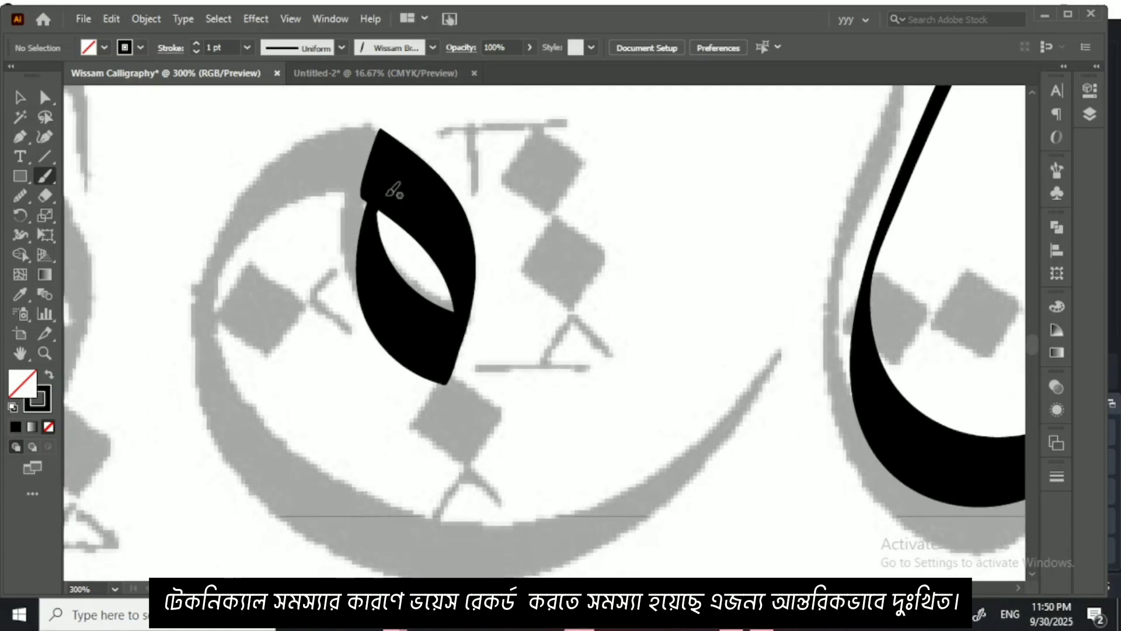
pyautogui.moveTo(378, 140)
pyautogui.mouseDown()
pyautogui.moveTo(351, 142)
pyautogui.moveTo(233, 318)
pyautogui.moveTo(513, 552)
pyautogui.moveTo(700, 435)
pyautogui.moveTo(735, 357)
pyautogui.mouseUp()
pyautogui.moveTo(302, 352)
pyautogui.mouseDown()
pyautogui.moveTo(503, 288)
pyautogui.moveTo(581, 339)
pyautogui.mouseUp()
# Step: Paint the arched base of the faded lam-alef in the row below, undoing the first attempt and repainting it
pyautogui.scroll(-2, 538, 350)
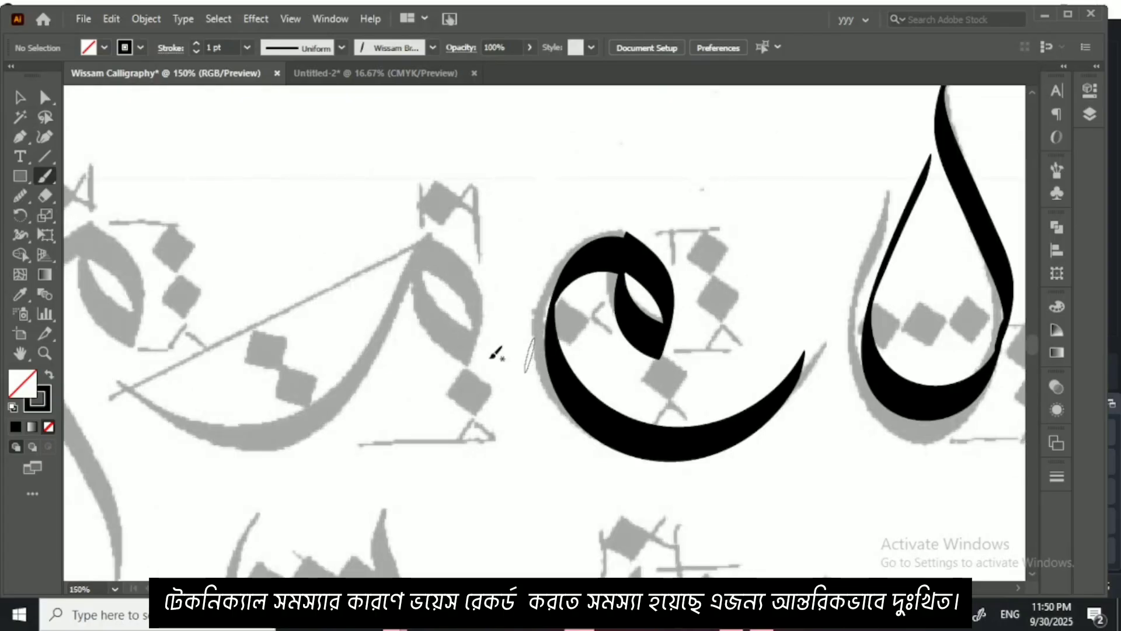
pyautogui.moveTo(308, 317); pyautogui.dragTo(491, 268)
pyautogui.scroll(-2, 410, 299)
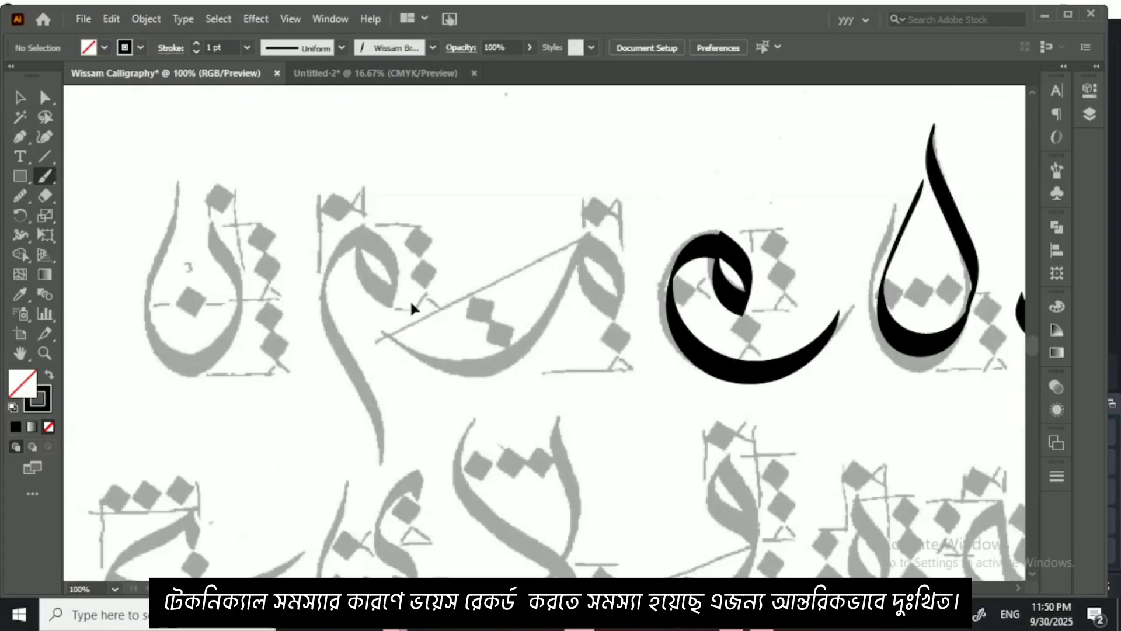
pyautogui.moveTo(806, 356); pyautogui.dragTo(617, 377)
pyautogui.scroll(1, 591, 374)
pyautogui.scroll(1, 590, 370)
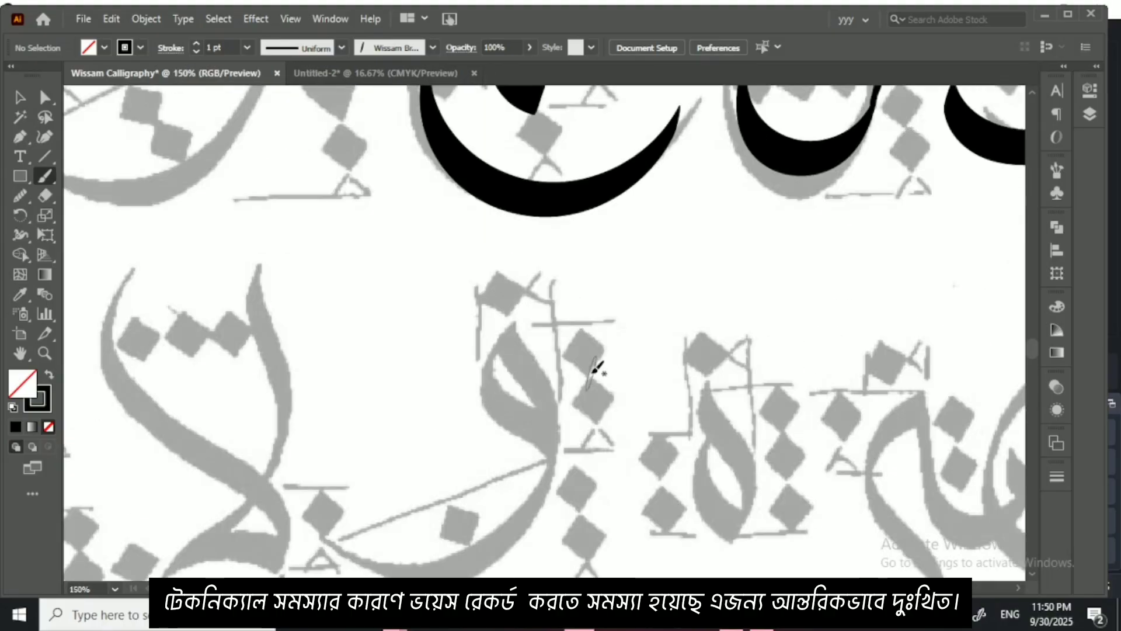
pyautogui.moveTo(542, 374); pyautogui.dragTo(628, 366)
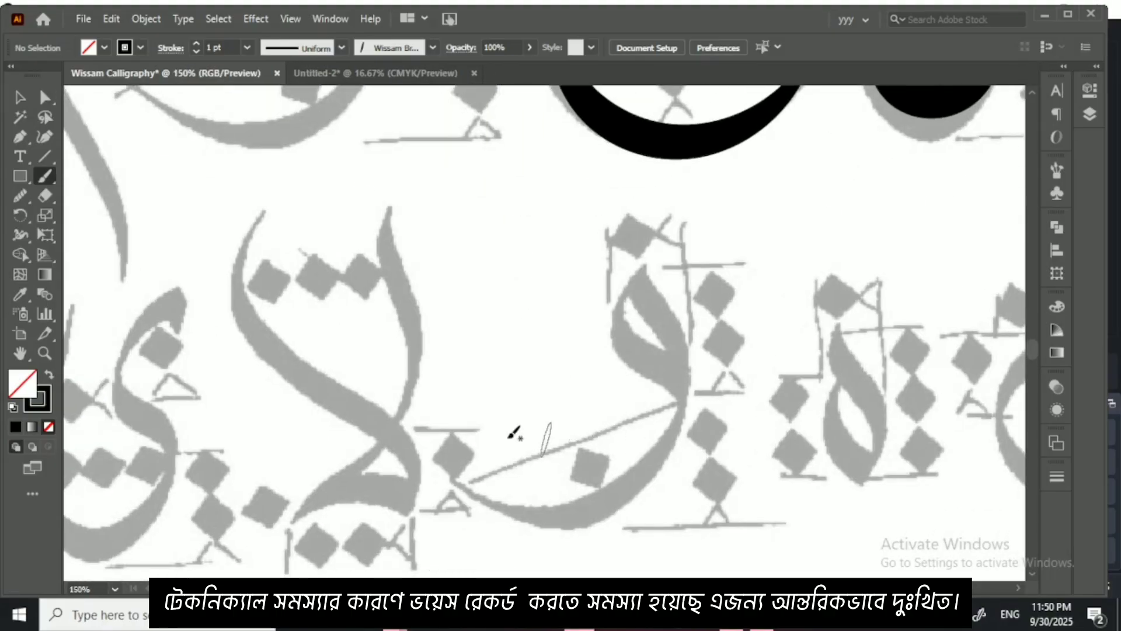
pyautogui.moveTo(423, 458); pyautogui.dragTo(623, 402)
pyautogui.scroll(1, 608, 388)
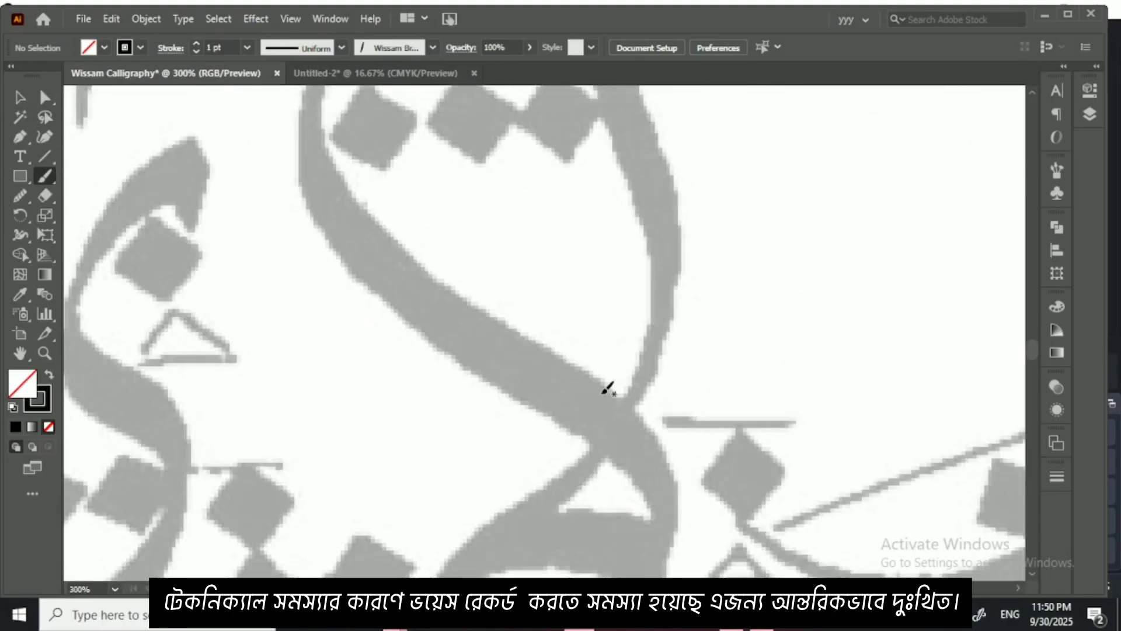
pyautogui.scroll(-1, 608, 388)
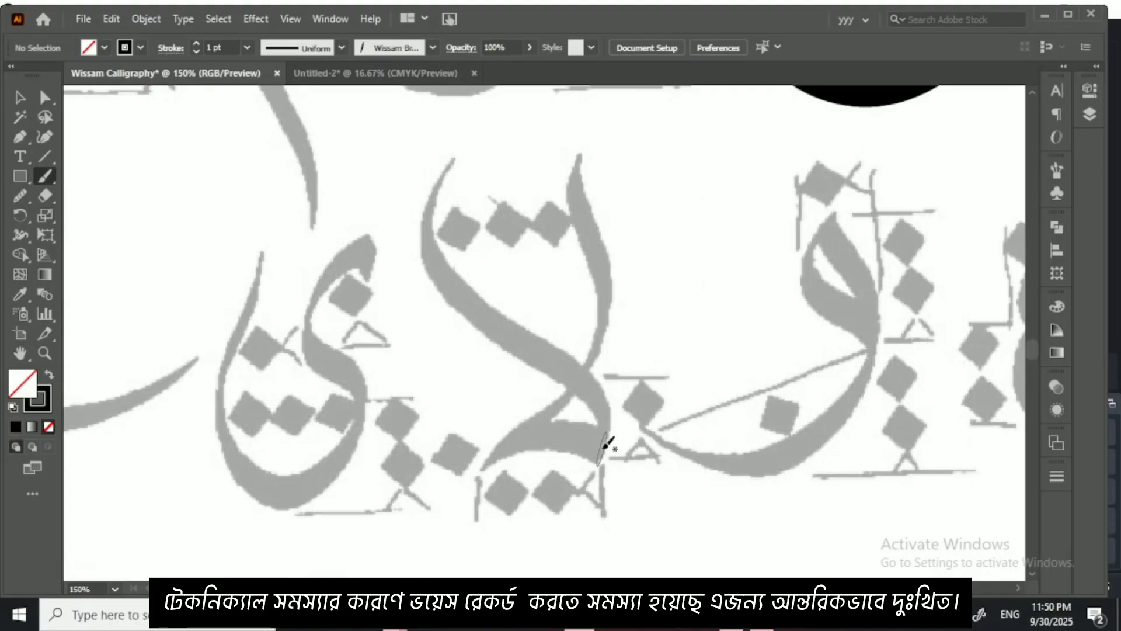
pyautogui.moveTo(607, 444)
pyautogui.mouseDown()
pyautogui.moveTo(526, 435)
pyautogui.moveTo(492, 447)
pyautogui.mouseUp()
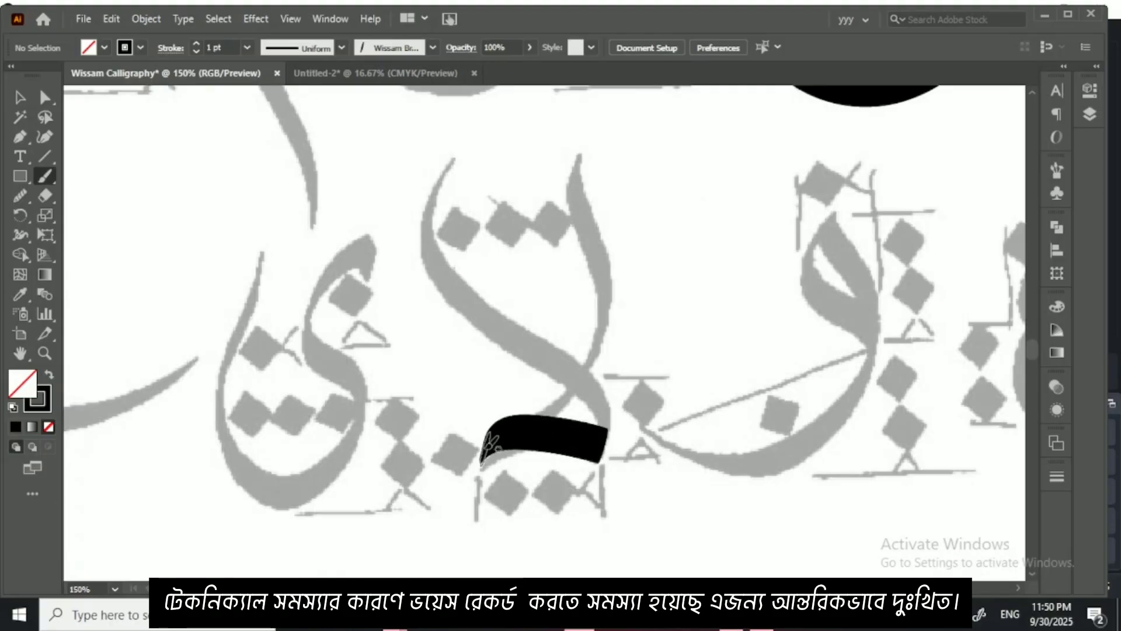
pyautogui.hotkey('ctrl', 'z')
pyautogui.hotkey('ctrl', '=')
pyautogui.hotkey('ctrl', '=')
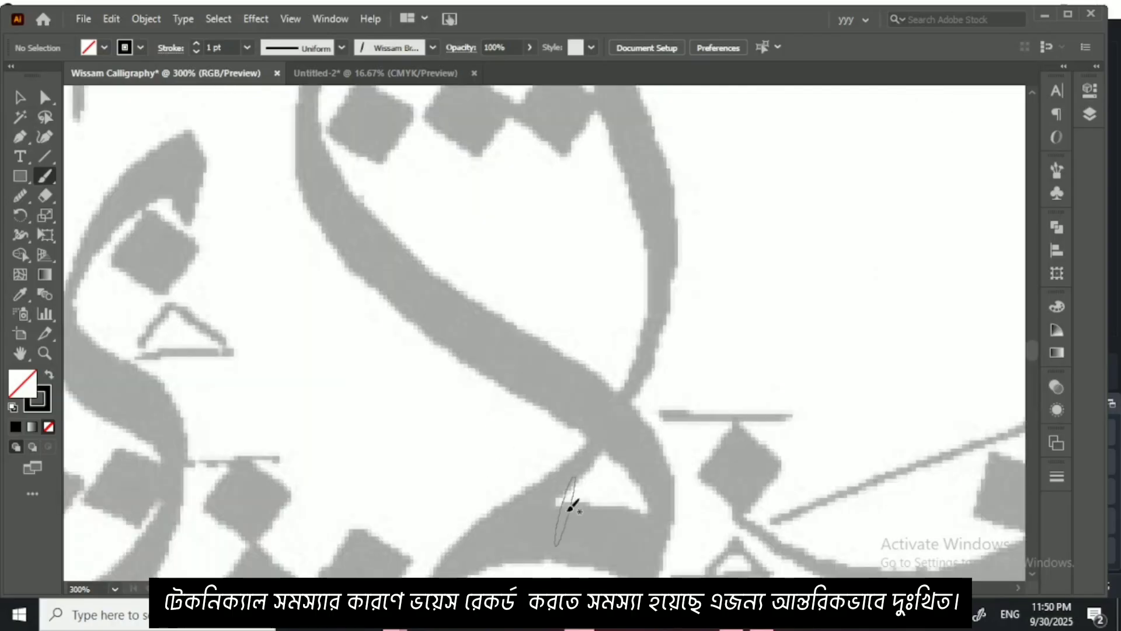
pyautogui.moveTo(567, 510); pyautogui.dragTo(582, 455)
pyautogui.moveTo(675, 507)
pyautogui.mouseDown()
pyautogui.moveTo(645, 489)
pyautogui.moveTo(525, 468)
pyautogui.moveTo(432, 546)
pyautogui.mouseUp()
pyautogui.moveTo(626, 469); pyautogui.dragTo(629, 502)
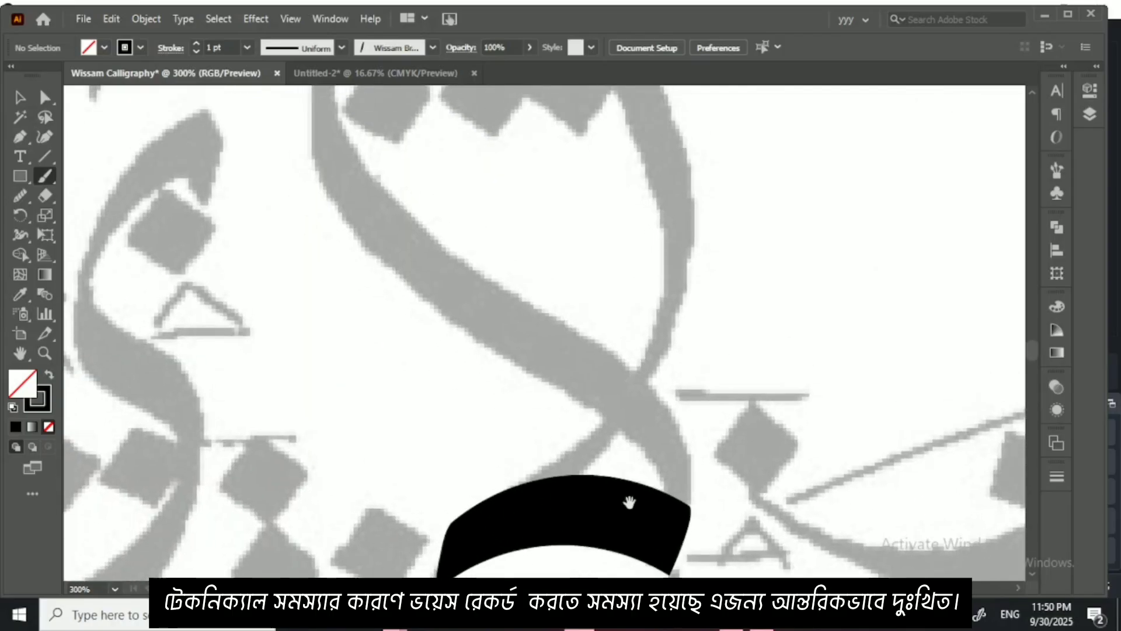
pyautogui.hotkey('ctrl', '-')
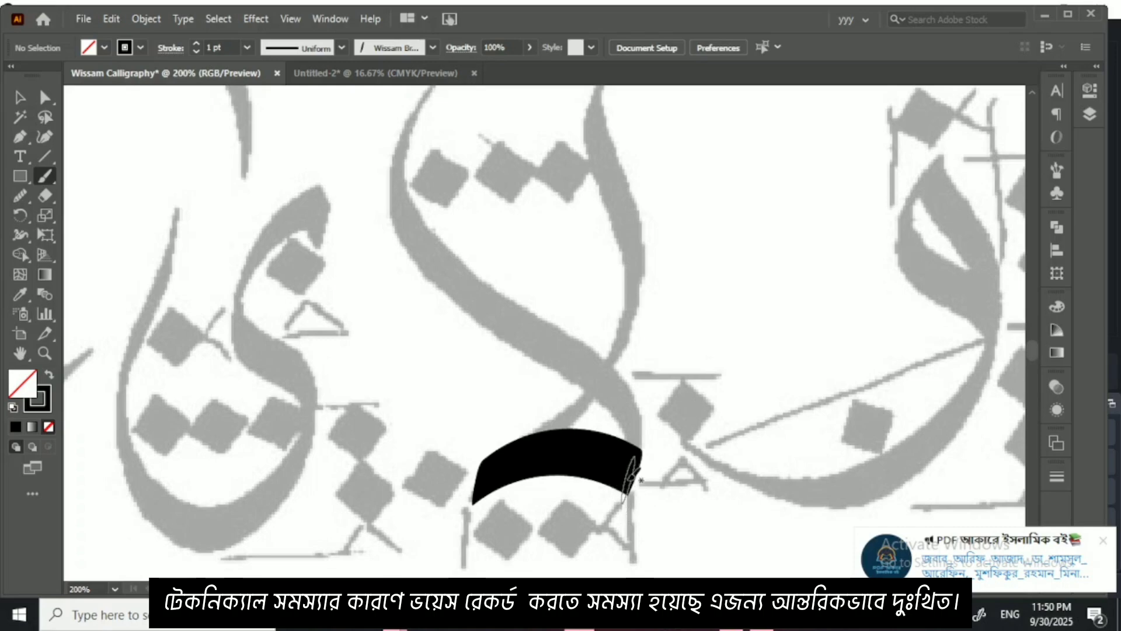
# Step: Paint the lam-alef's long diagonal stem, the stroke closing its base loop, and its second curved upright
pyautogui.moveTo(636, 461)
pyautogui.mouseDown()
pyautogui.moveTo(638, 436)
pyautogui.moveTo(591, 383)
pyautogui.moveTo(472, 304)
pyautogui.moveTo(435, 262)
pyautogui.moveTo(409, 204)
pyautogui.moveTo(409, 111)
pyautogui.mouseUp()
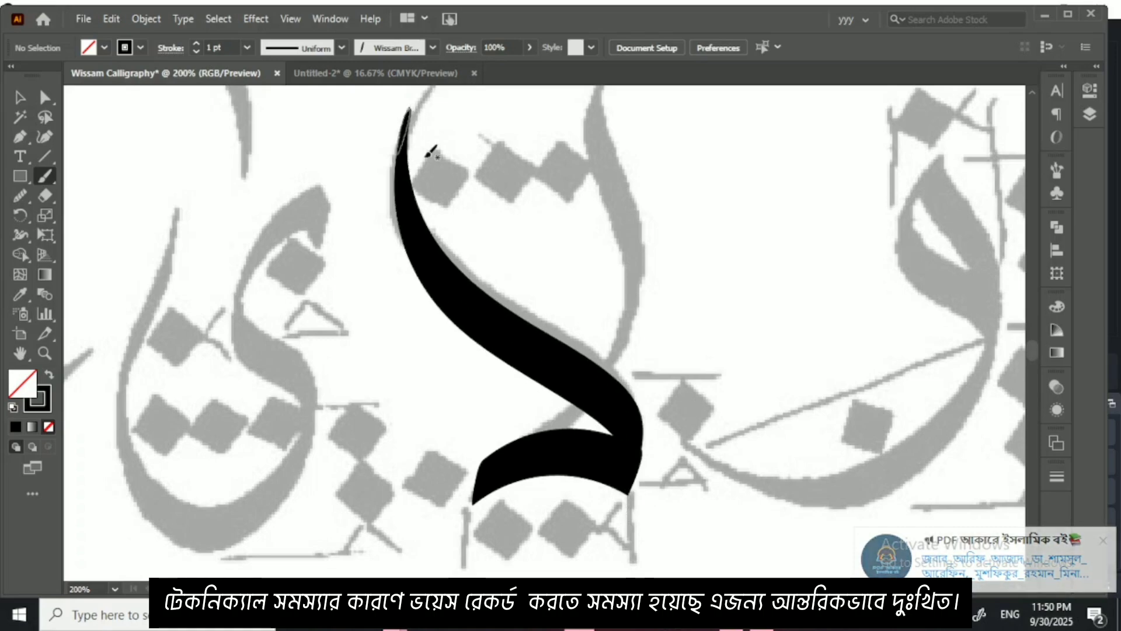
pyautogui.moveTo(474, 496)
pyautogui.mouseDown()
pyautogui.moveTo(493, 456)
pyautogui.moveTo(584, 403)
pyautogui.moveTo(624, 313)
pyautogui.mouseUp()
pyautogui.moveTo(626, 273); pyautogui.dragTo(593, 105)
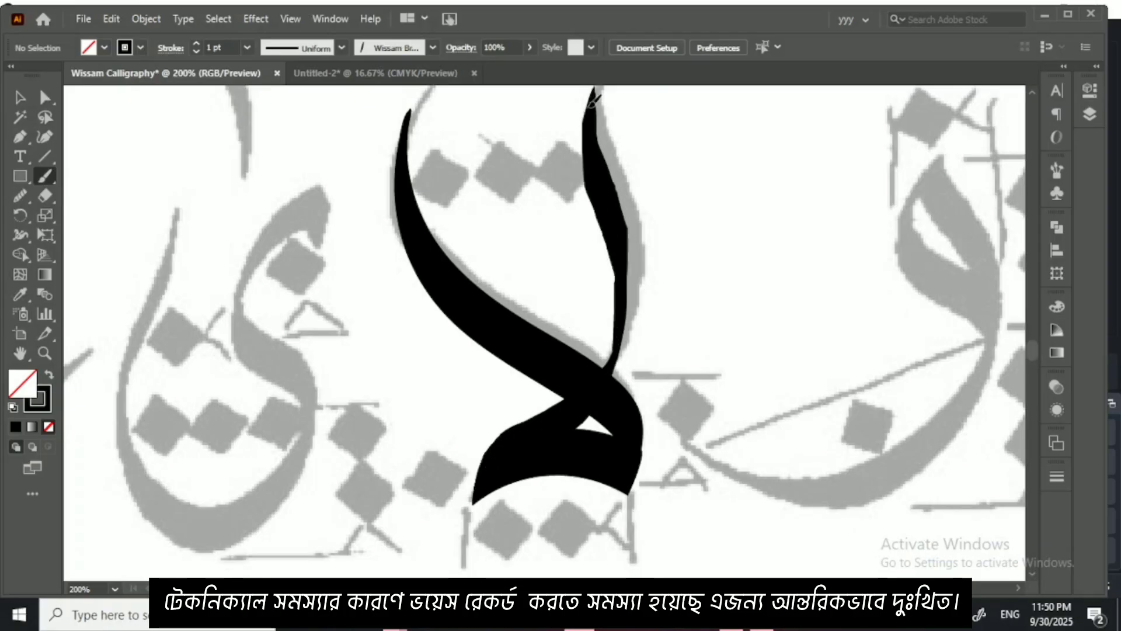
# Step: Paint the faded ya beside the lam-alef with its hooked head, curved neck and deep upturned bowl
pyautogui.moveTo(450, 426); pyautogui.dragTo(598, 359)
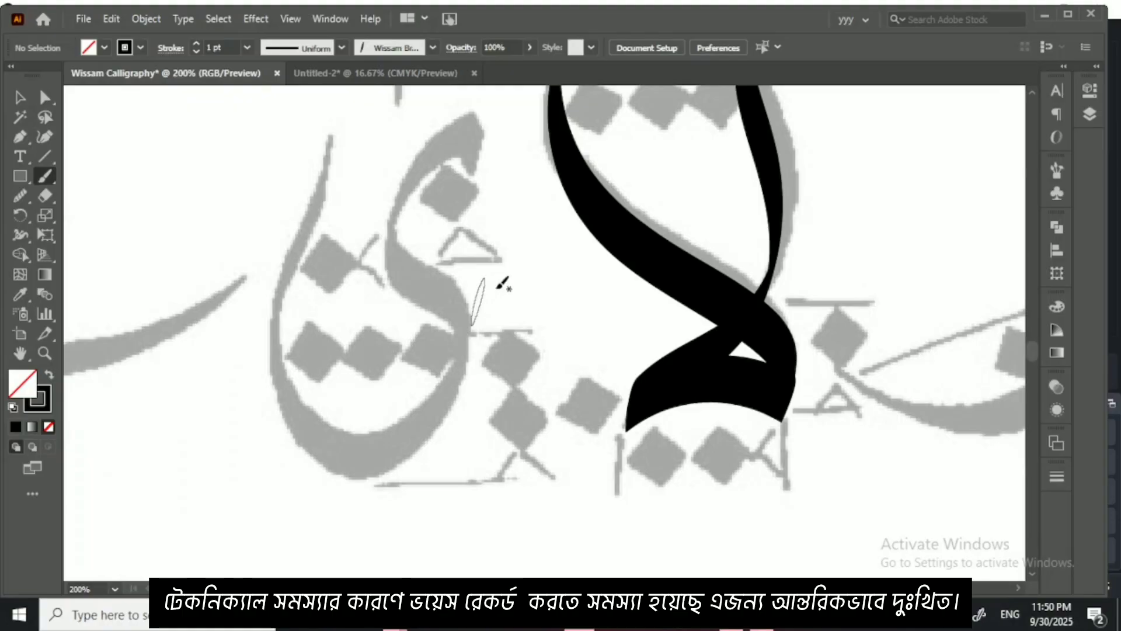
pyautogui.moveTo(497, 286); pyautogui.dragTo(526, 366)
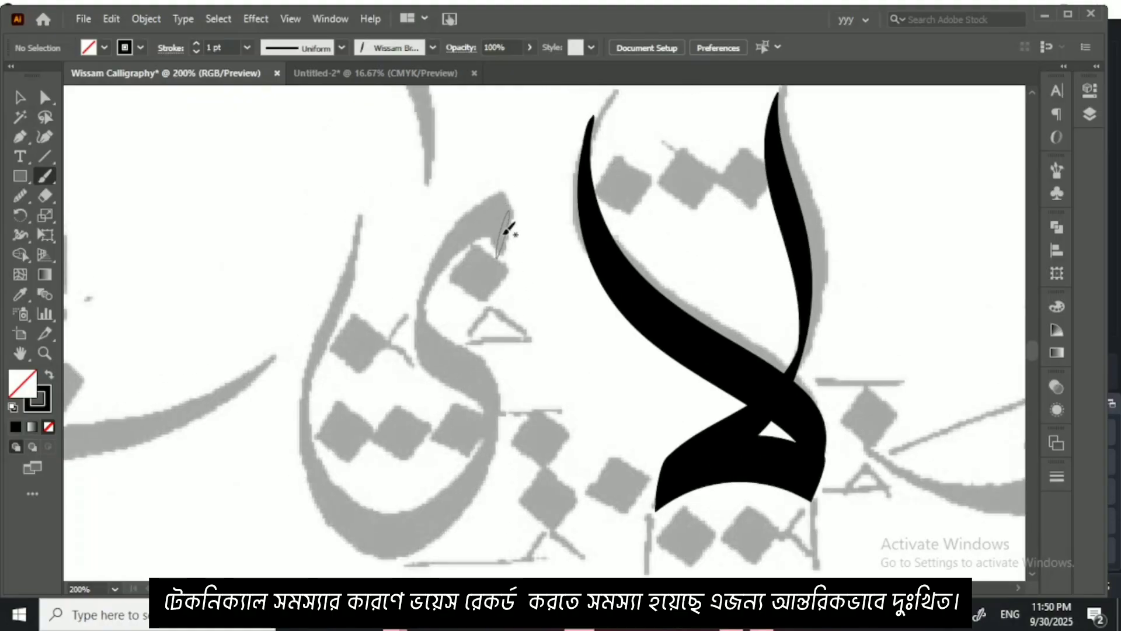
pyautogui.moveTo(503, 237)
pyautogui.mouseDown()
pyautogui.moveTo(447, 237)
pyautogui.moveTo(419, 288)
pyautogui.moveTo(492, 404)
pyautogui.moveTo(481, 476)
pyautogui.moveTo(442, 513)
pyautogui.moveTo(391, 534)
pyautogui.moveTo(325, 481)
pyautogui.moveTo(312, 363)
pyautogui.moveTo(379, 233)
pyautogui.mouseUp()
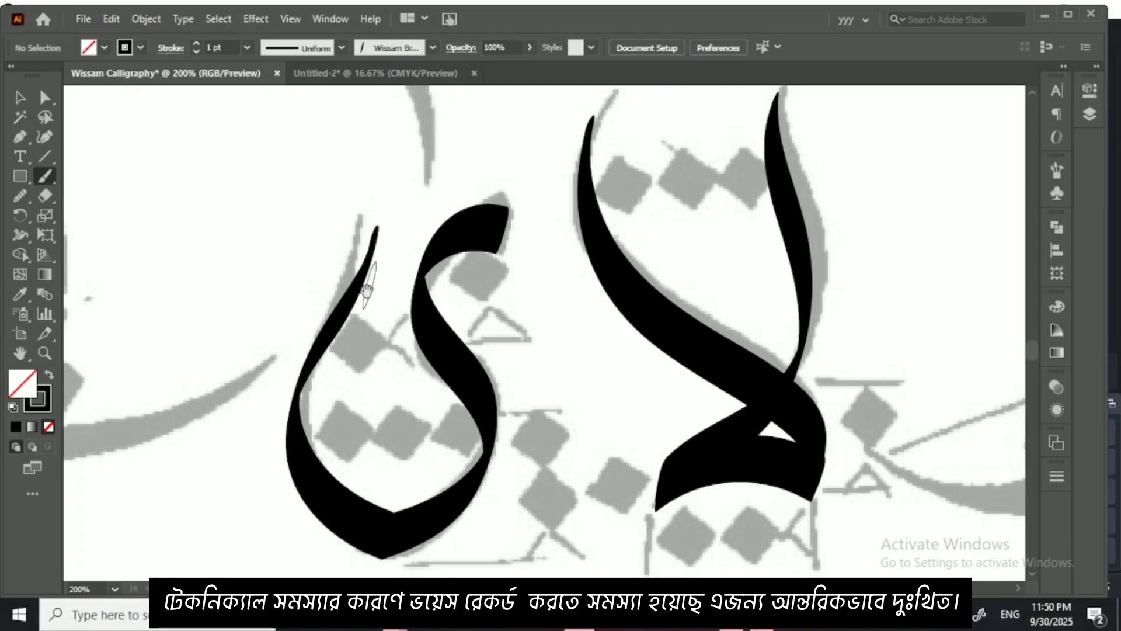
# Step: Paint the faded returning ya at the row's end with its pointed head, long sweeping base and two dots below
pyautogui.moveTo(333, 308); pyautogui.dragTo(552, 261)
pyautogui.moveTo(420, 301); pyautogui.dragTo(561, 356)
pyautogui.moveTo(419, 354)
pyautogui.mouseDown()
pyautogui.moveTo(411, 278)
pyautogui.moveTo(269, 370)
pyautogui.moveTo(245, 417)
pyautogui.moveTo(444, 435)
pyautogui.moveTo(597, 388)
pyautogui.moveTo(655, 312)
pyautogui.mouseUp()
pyautogui.moveTo(324, 462)
pyautogui.mouseDown()
pyautogui.moveTo(361, 505)
pyautogui.moveTo(358, 484)
pyautogui.moveTo(408, 494)
pyautogui.mouseUp()
# Step: Review the traced and still faded letters across the lower rows of the artboard, dismissing the desktop notification
pyautogui.hotkey('ctrl', '-')
pyautogui.hotkey('ctrl', '-')
pyautogui.hotkey('ctrl', '-')
pyautogui.hotkey('ctrl', '-')
pyautogui.hotkey('ctrl', '-')
pyautogui.hotkey('ctrl', '-')
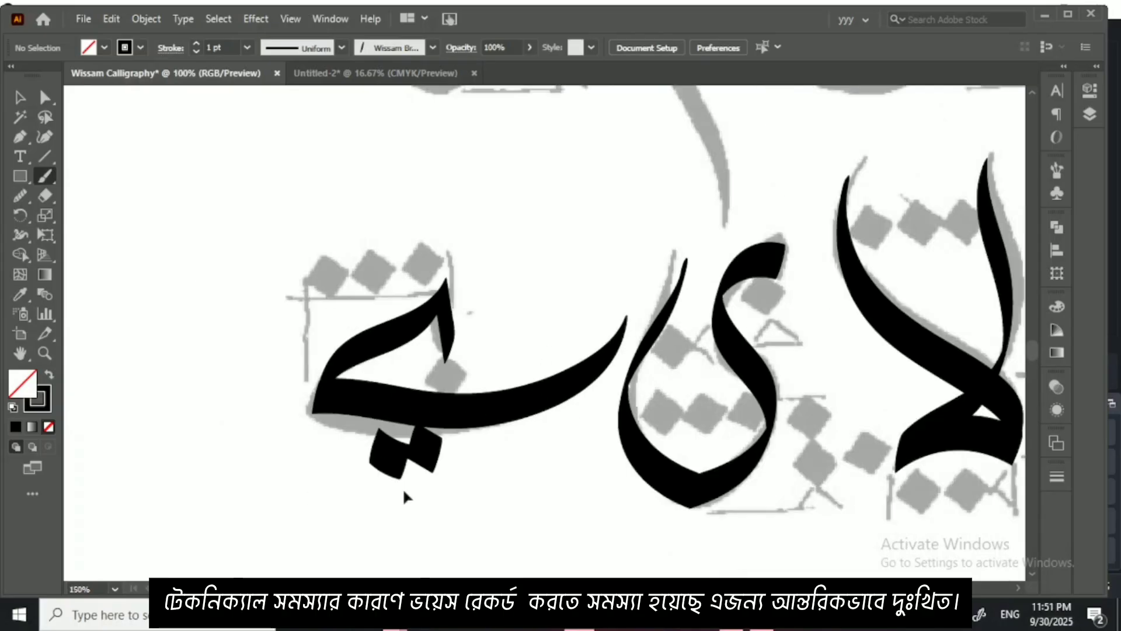
pyautogui.hotkey('ctrl', '+')
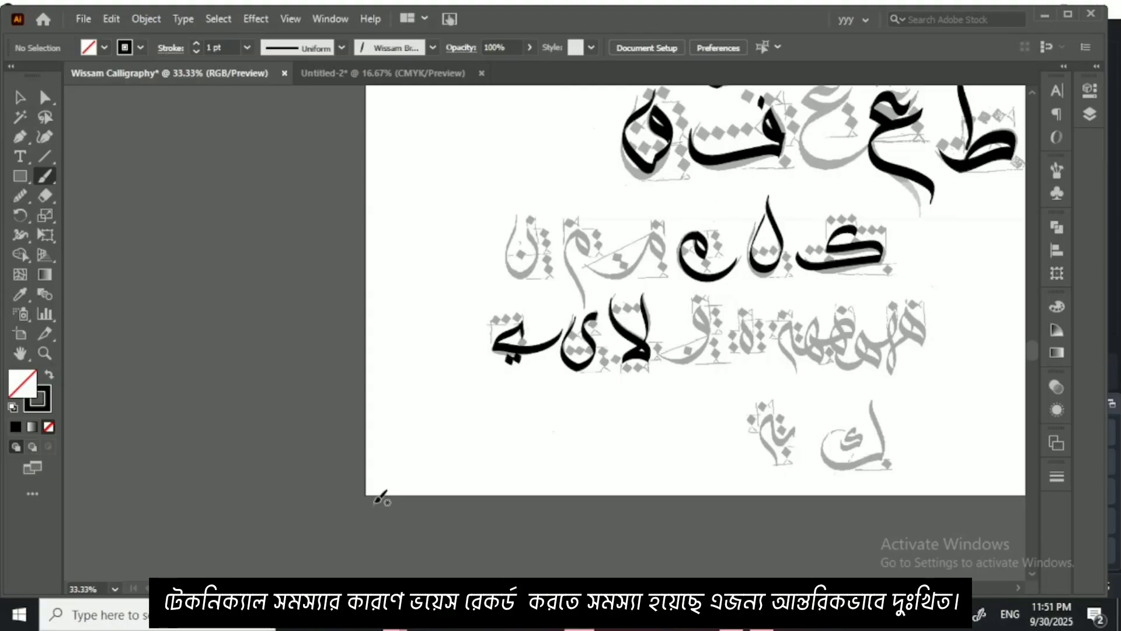
pyautogui.hotkey('ctrl', '+')
pyautogui.hotkey('ctrl', '+')
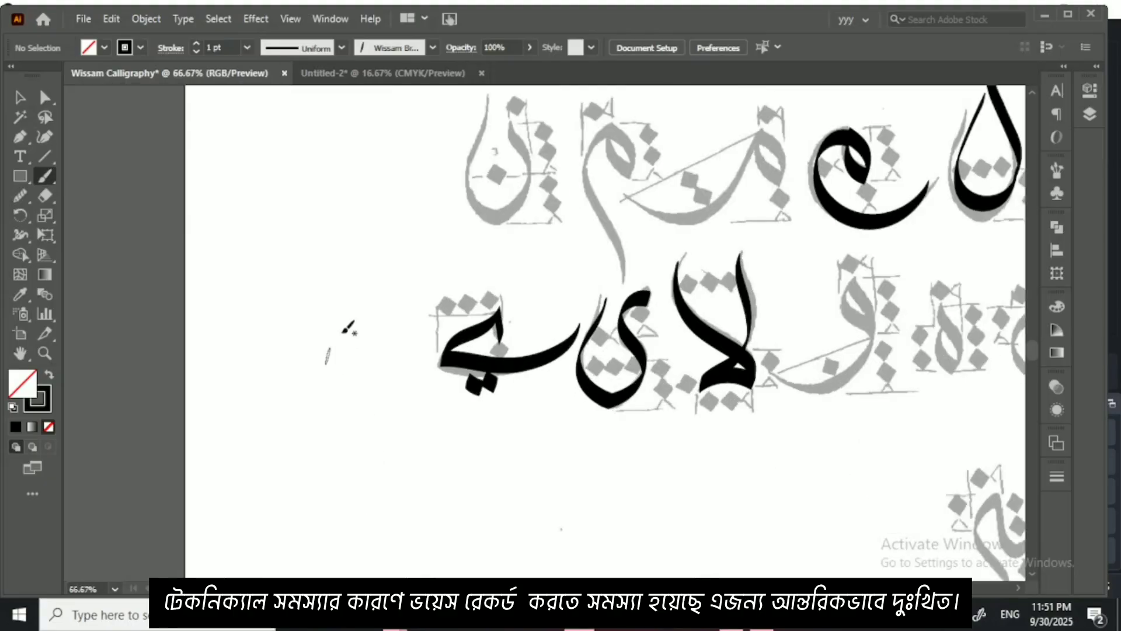
pyautogui.moveTo(350, 325); pyautogui.dragTo(383, 424)
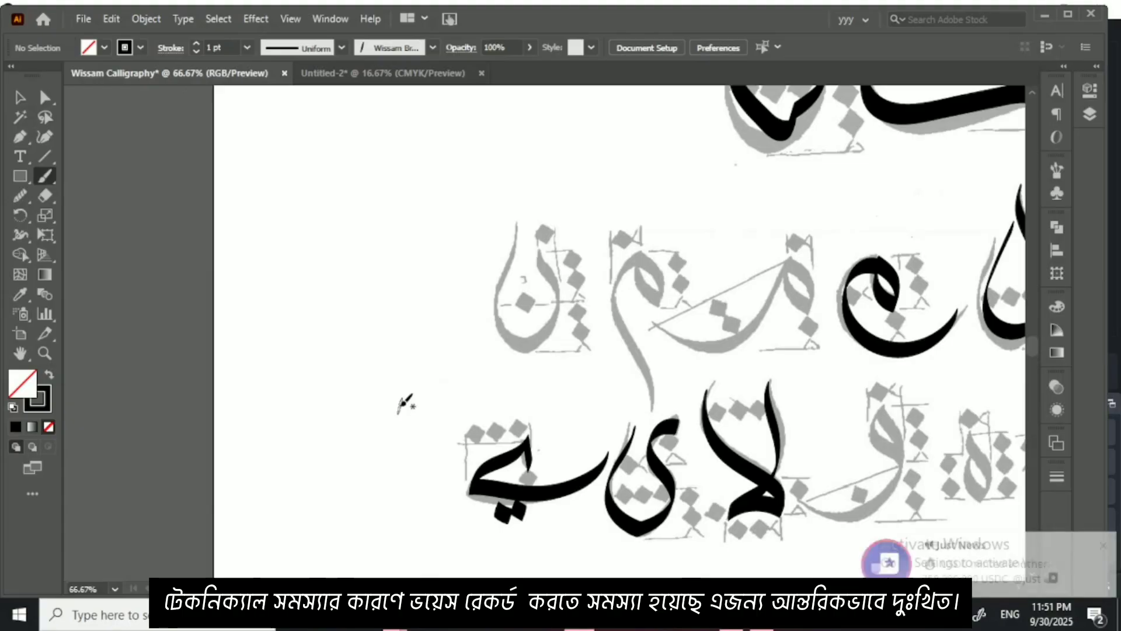
pyautogui.click(1102, 545)
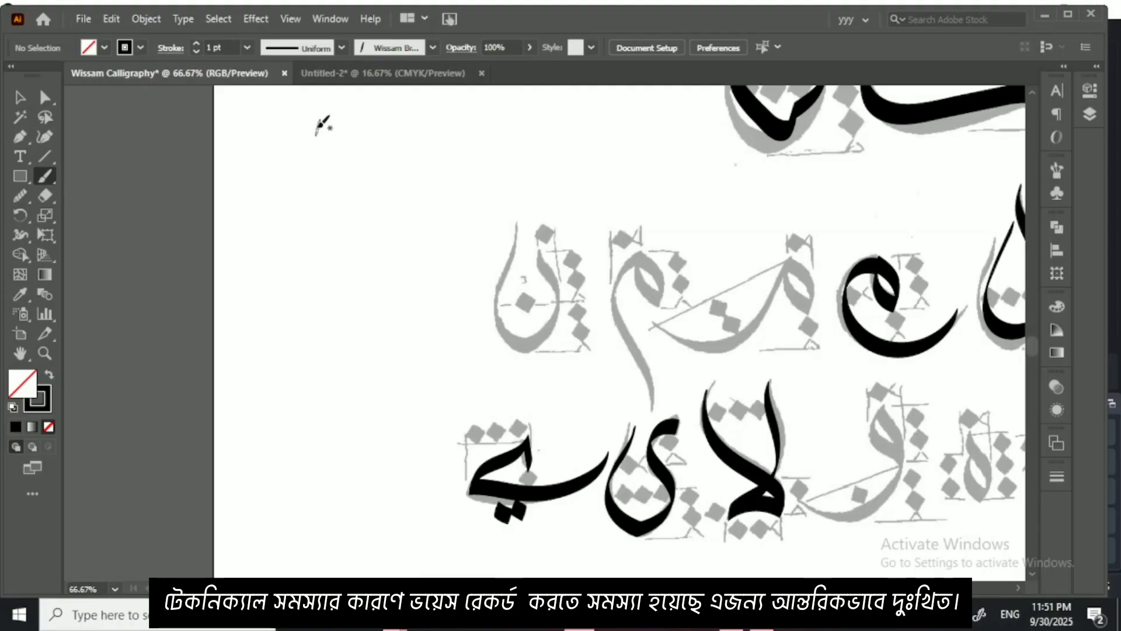
# Step: Switch to the Untitled-2 document and look through its rows of calligraphy practice sheets
pyautogui.click(401, 74)
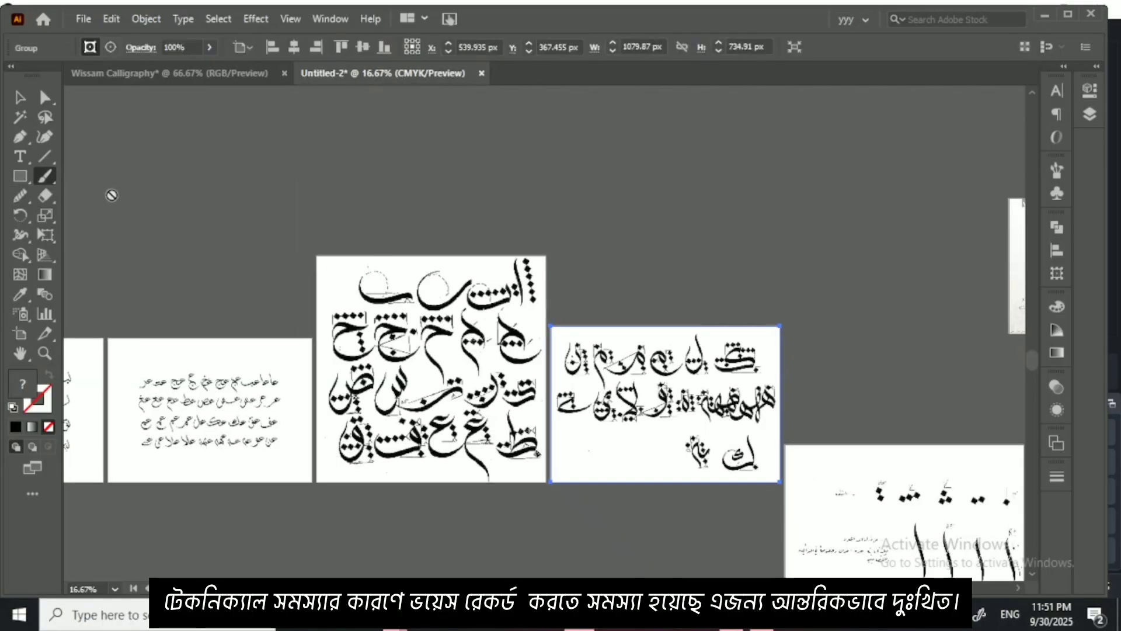
pyautogui.click(19, 97)
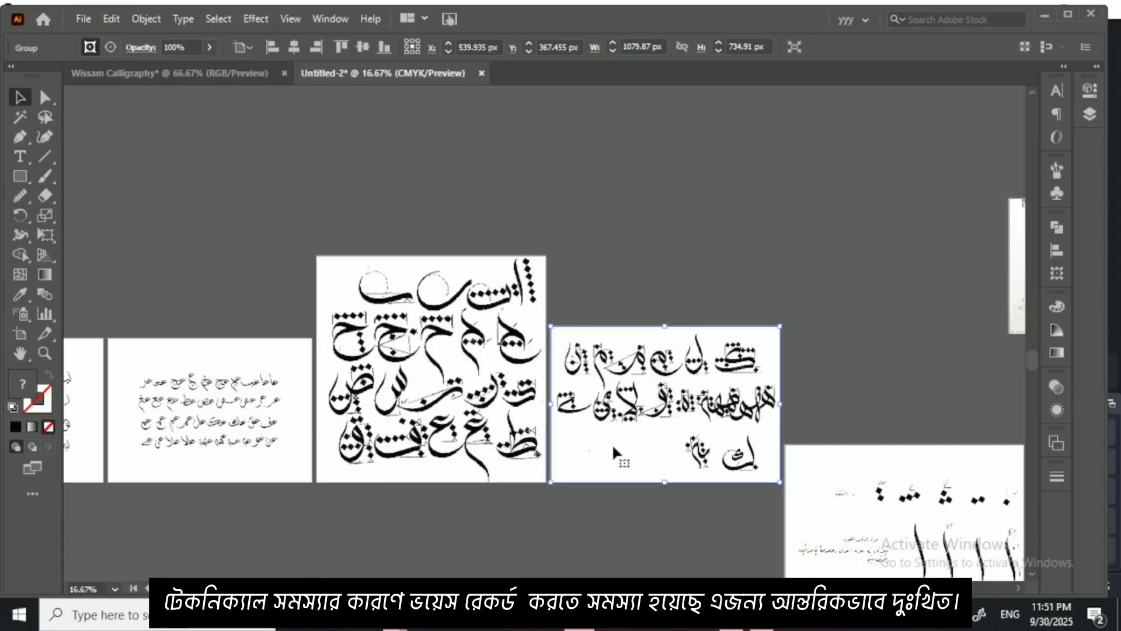
pyautogui.moveTo(483, 441); pyautogui.dragTo(619, 295)
pyautogui.moveTo(455, 316); pyautogui.dragTo(591, 315)
pyautogui.moveTo(486, 323); pyautogui.dragTo(382, 283)
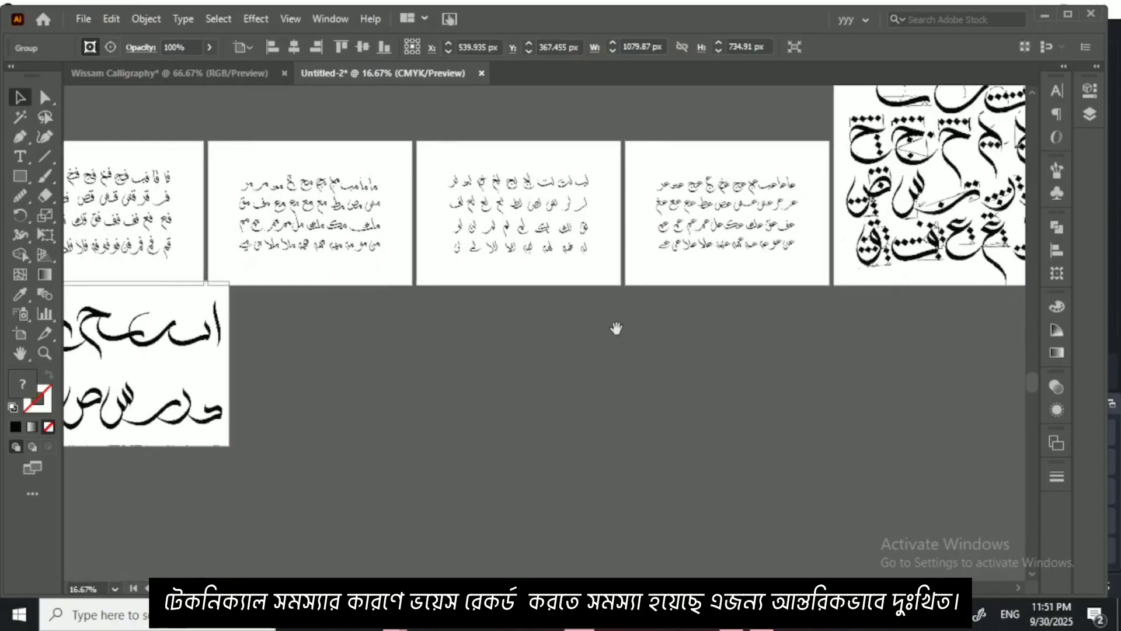
pyautogui.moveTo(617, 328); pyautogui.dragTo(321, 318)
pyautogui.moveTo(621, 358); pyautogui.dragTo(332, 271)
pyautogui.moveTo(553, 354); pyautogui.dragTo(399, 267)
pyautogui.moveTo(523, 454); pyautogui.dragTo(481, 266)
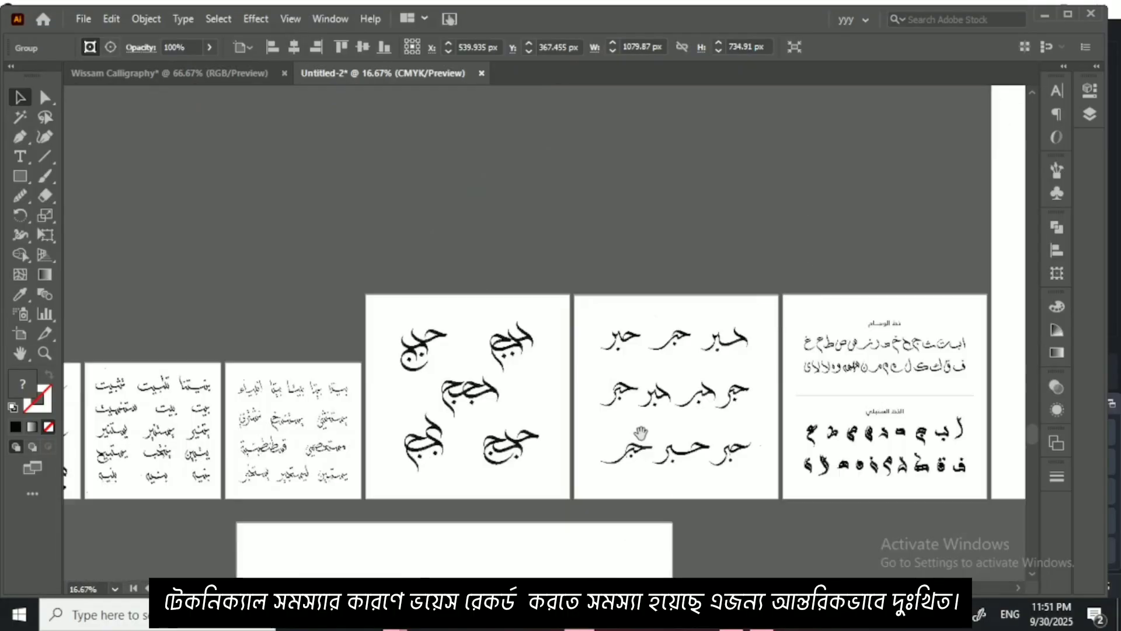
pyautogui.moveTo(640, 433); pyautogui.dragTo(717, 399)
pyautogui.moveTo(615, 417); pyautogui.dragTo(713, 400)
pyautogui.moveTo(408, 409); pyautogui.dragTo(553, 409)
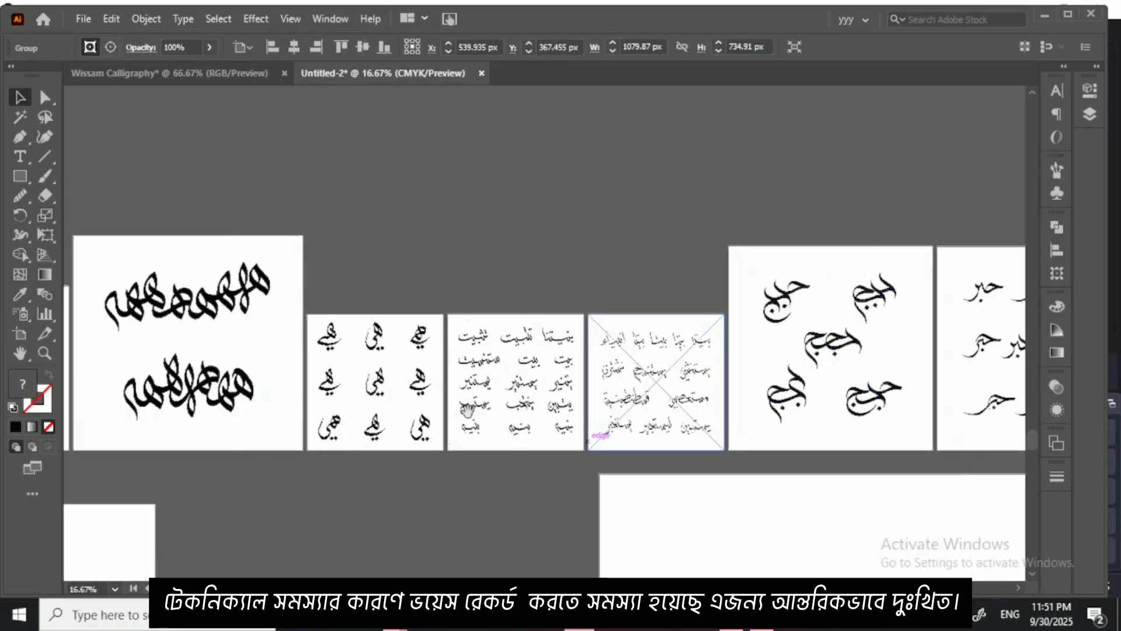
pyautogui.moveTo(350, 421); pyautogui.dragTo(556, 382)
pyautogui.moveTo(323, 447); pyautogui.dragTo(623, 496)
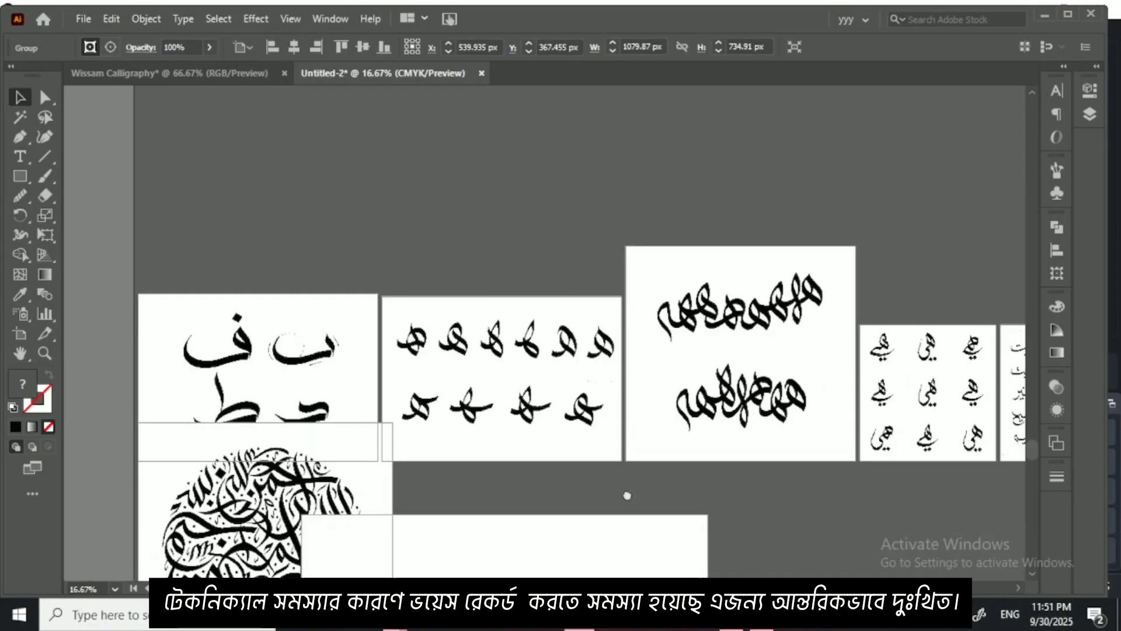
pyautogui.moveTo(619, 263); pyautogui.dragTo(597, 453)
pyautogui.moveTo(563, 365); pyautogui.dragTo(546, 420)
pyautogui.moveTo(570, 331); pyautogui.dragTo(538, 471)
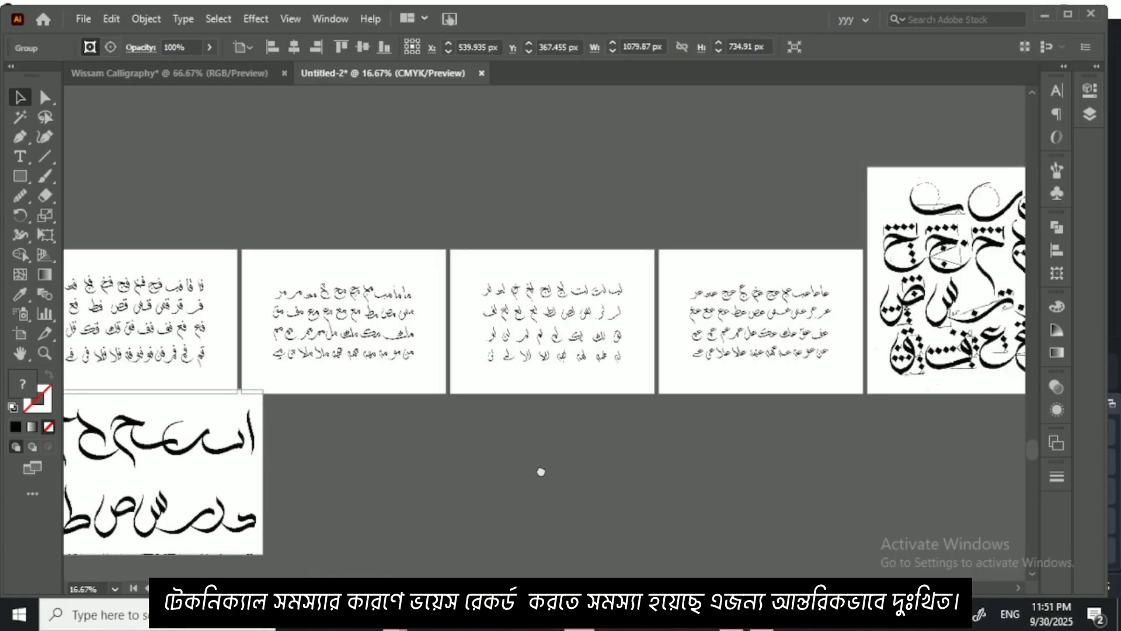
pyautogui.moveTo(578, 257); pyautogui.dragTo(589, 491)
# Step: Survey the whole sheet collection and select the linked sheet of joined letter forms beginning with ط in the upper row
pyautogui.hotkey('ctrl', '-')
pyautogui.hotkey('ctrl', '-')
pyautogui.hotkey('ctrl', '-')
pyautogui.hotkey('ctrl', '-')
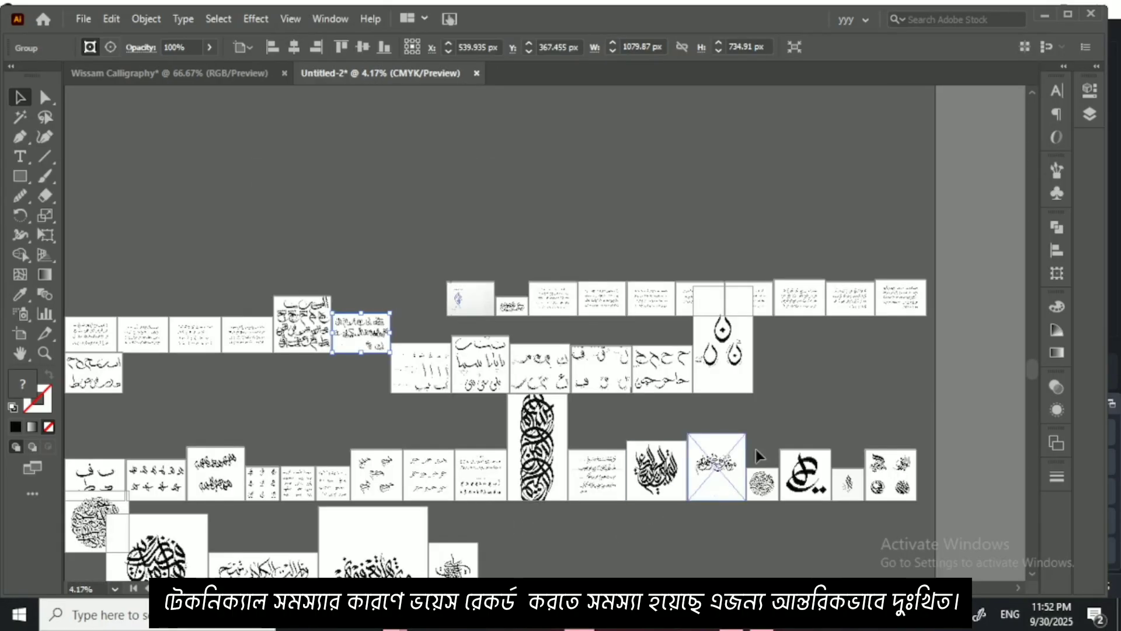
pyautogui.hscroll(4, 735, 405)
pyautogui.click(699, 298)
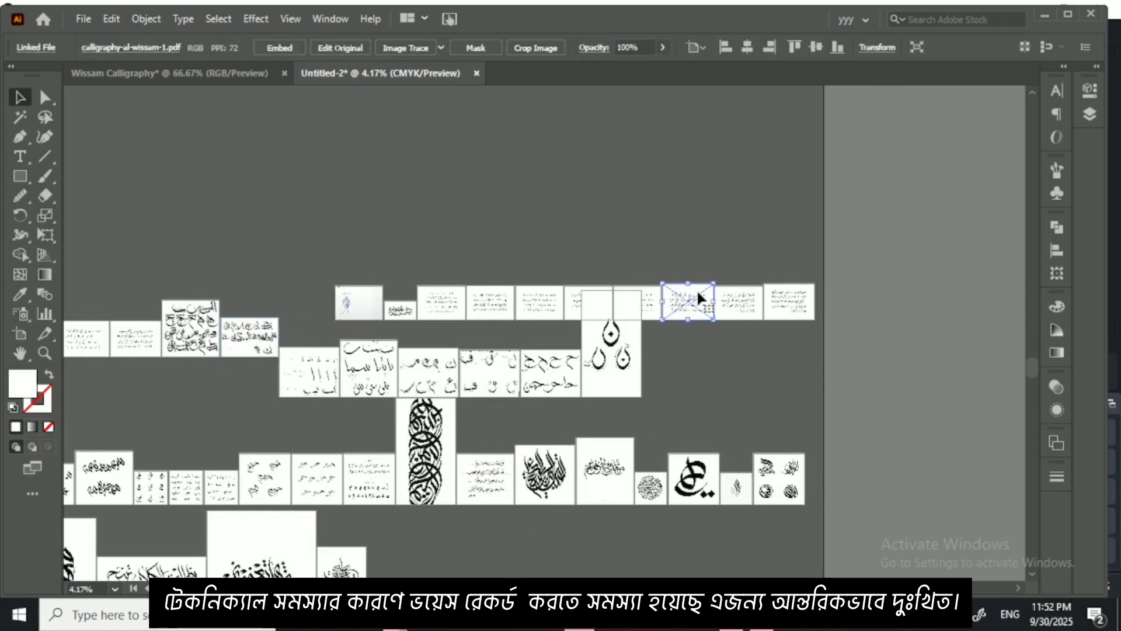
pyautogui.hotkey('ctrl', '+')
pyautogui.hotkey('ctrl', '+')
pyautogui.hotkey('ctrl', '+')
pyautogui.hotkey('ctrl', '+')
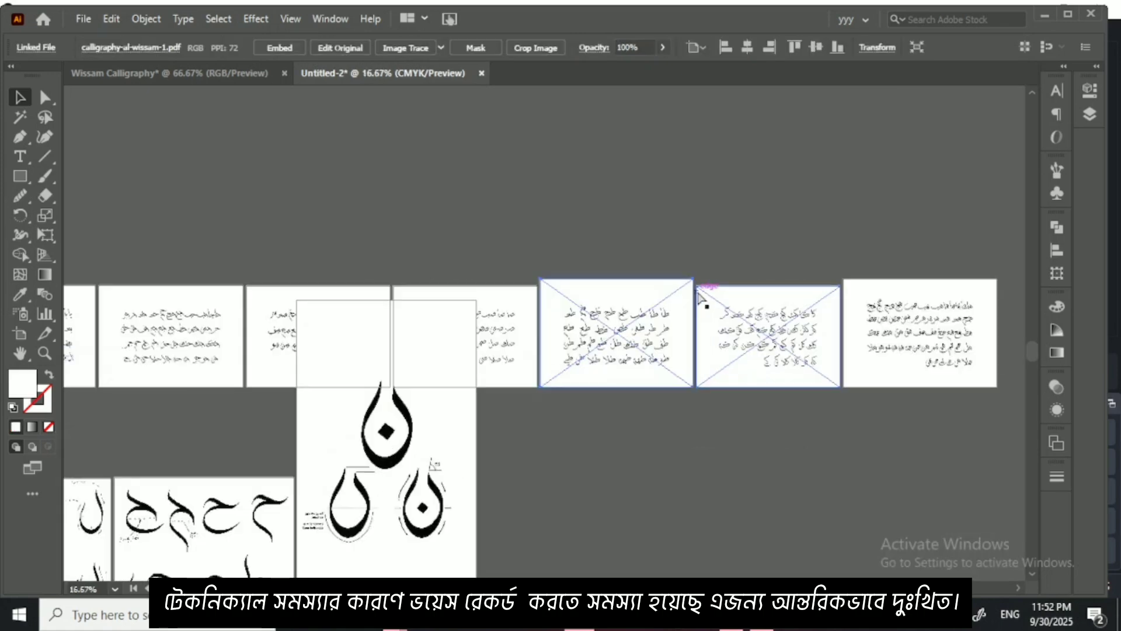
# Step: Look along the upper row of joined-letter sheets and examine the sheet of ب combinations up close
pyautogui.hscroll(-5, 699, 298)
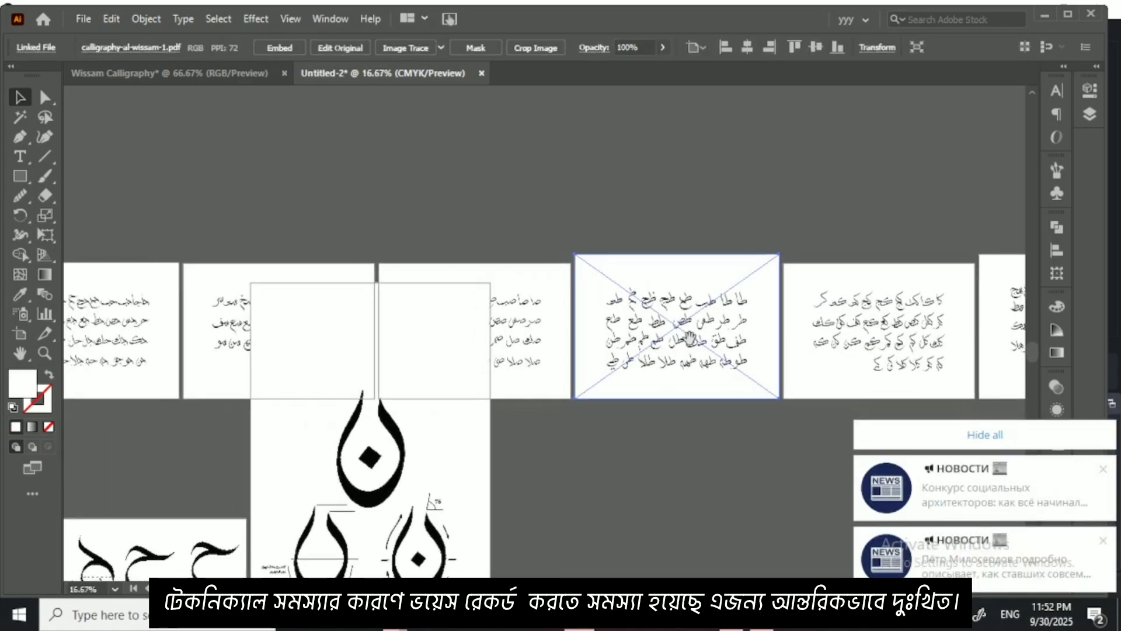
pyautogui.click(903, 439)
pyautogui.hscroll(-5, 543, 368)
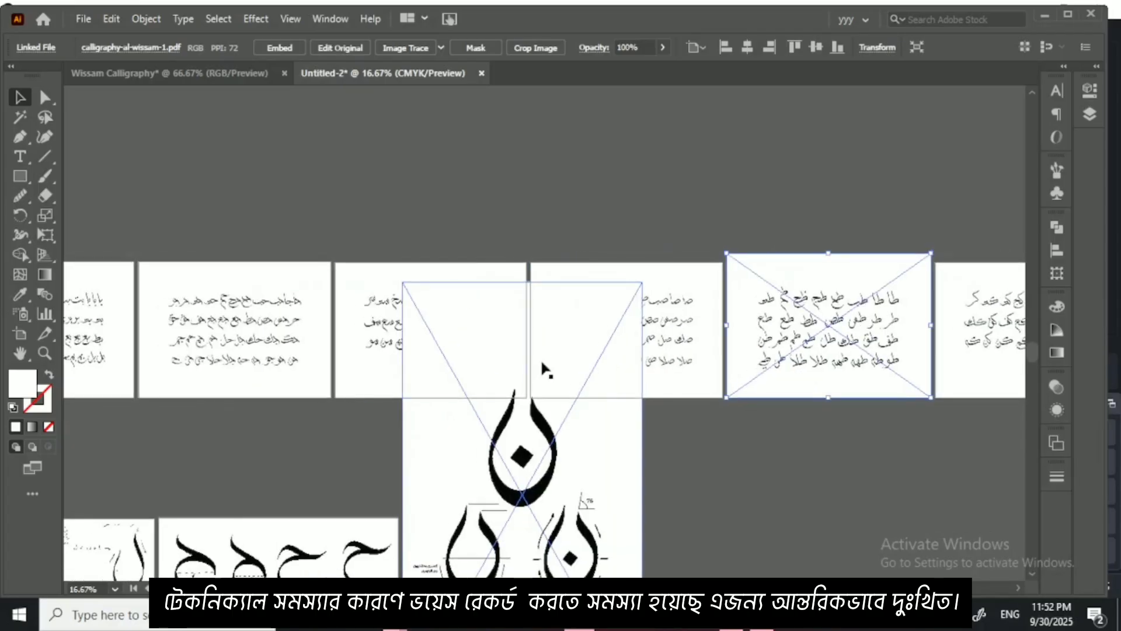
pyautogui.hscroll(-13, 394, 377)
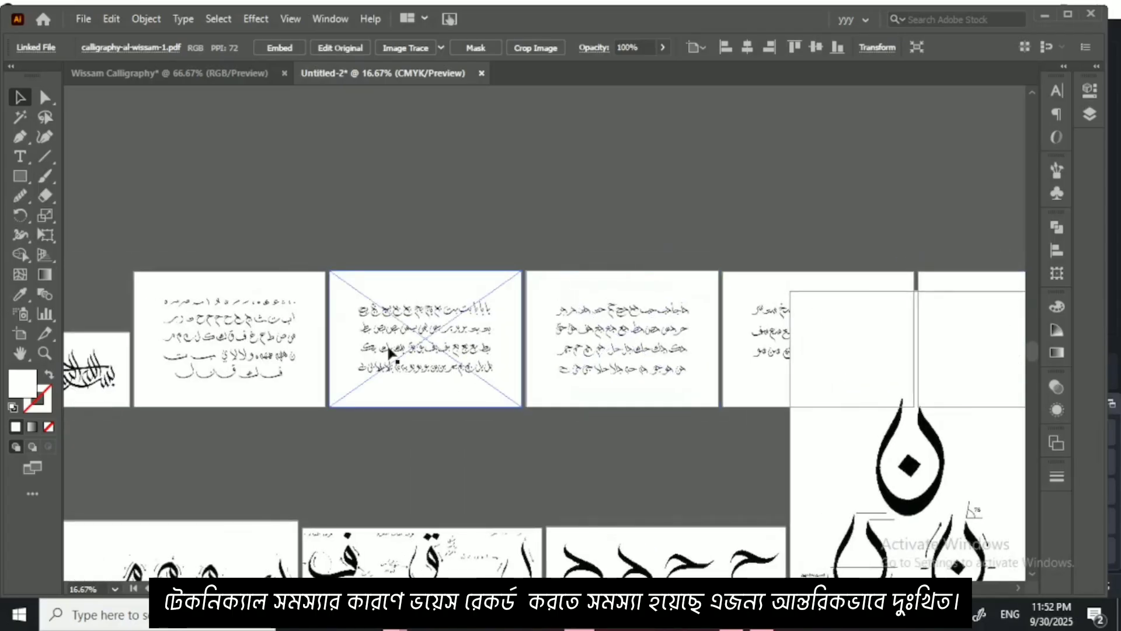
pyautogui.scroll(2, 398, 343)
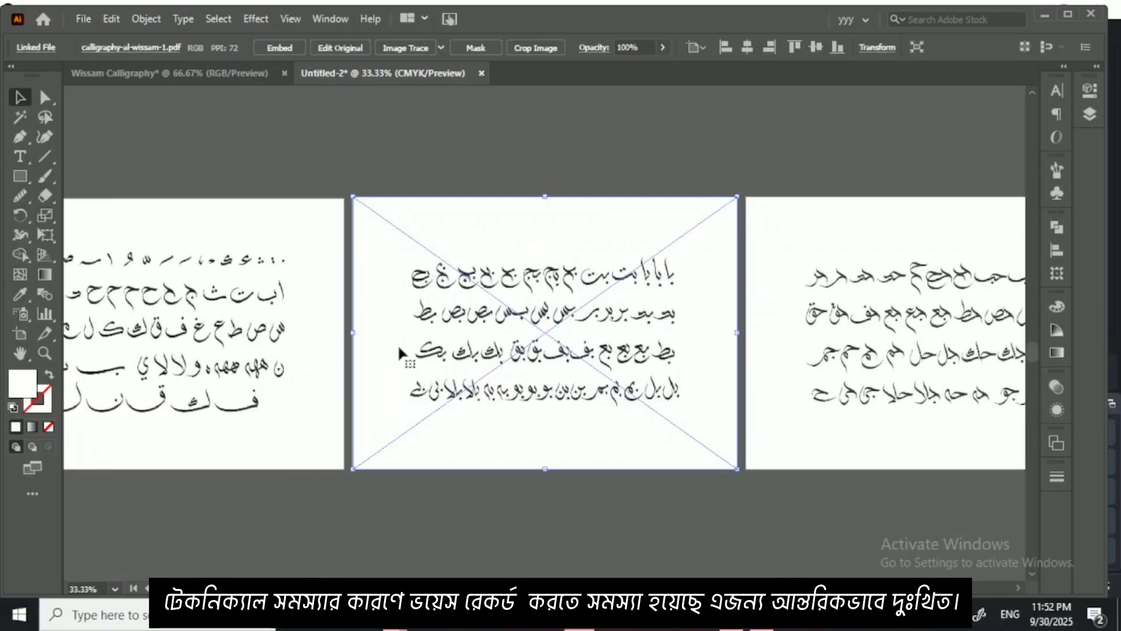
pyautogui.scroll(2, 399, 343)
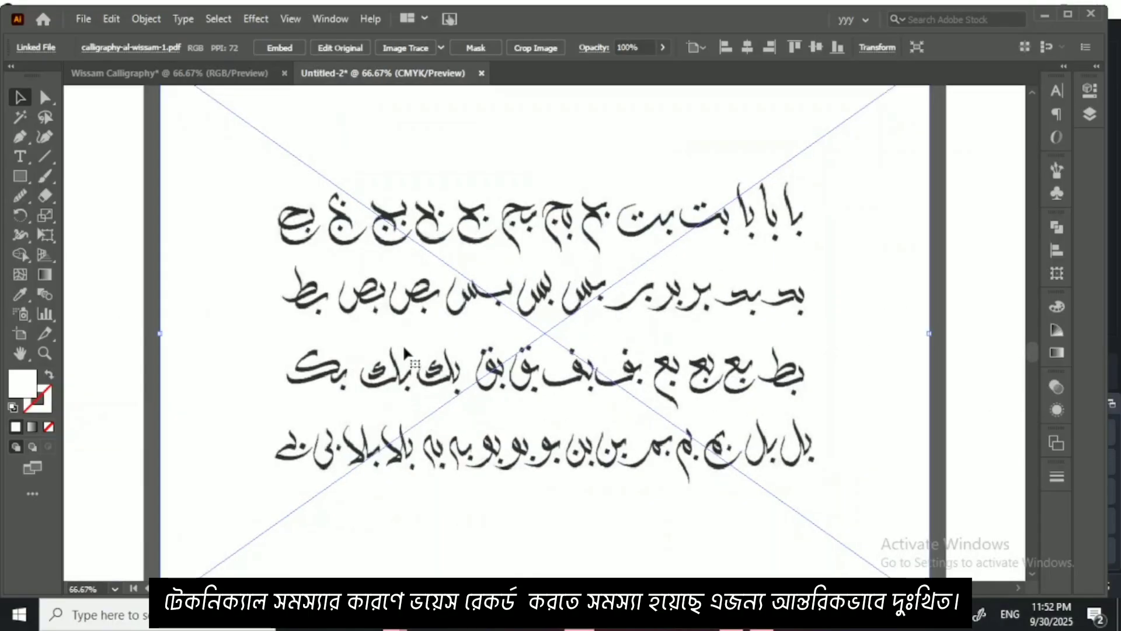
pyautogui.scroll(-2, 407, 352)
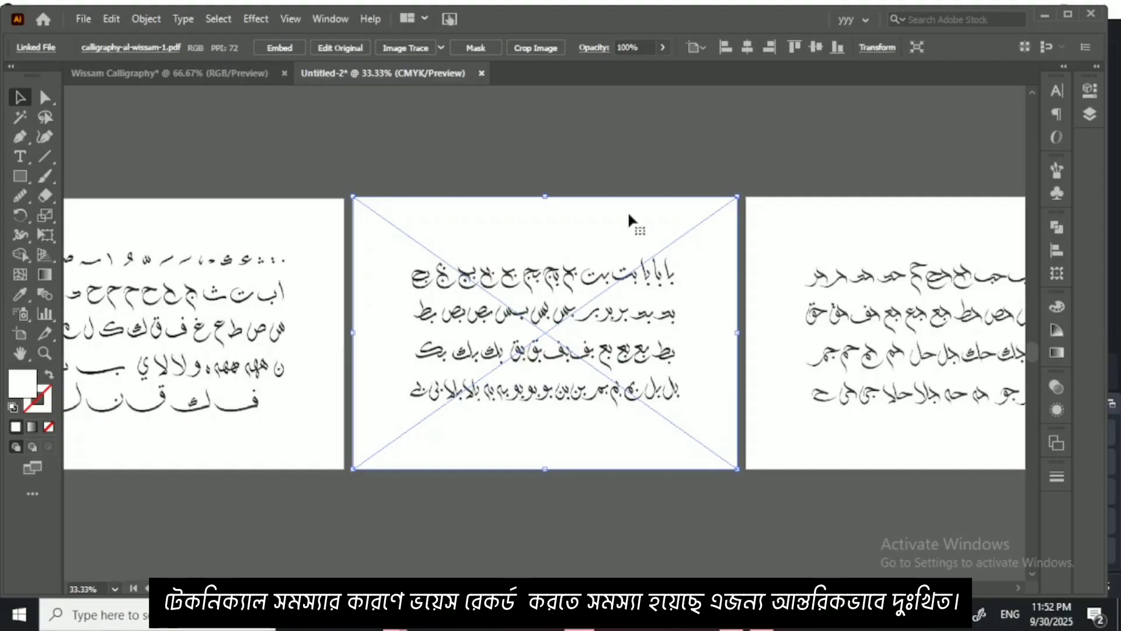
# Step: Switch to the Wissam Calligraphy document and brush an angular zigzag, a flat stroke with upturned ends and a د shape around the faded ن
pyautogui.click(45, 175)
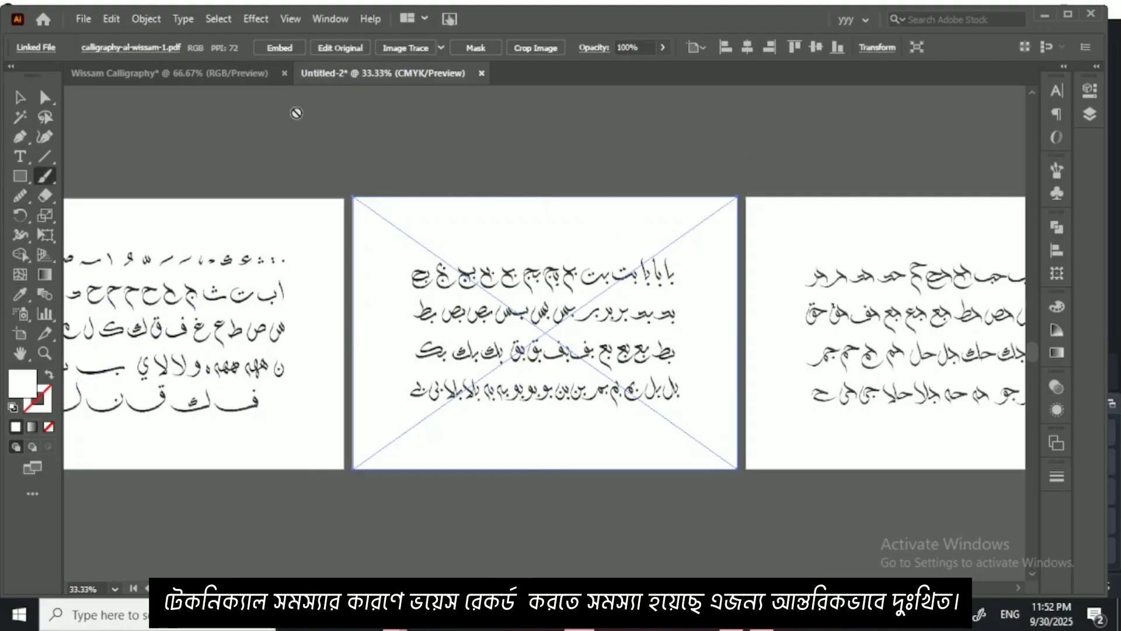
pyautogui.click(241, 76)
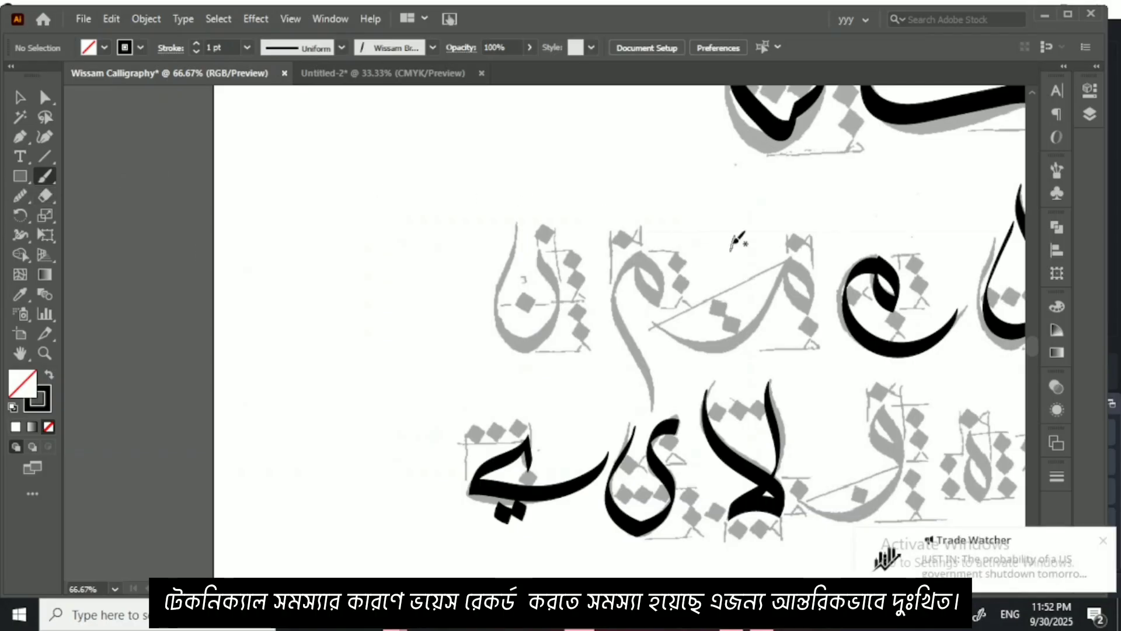
pyautogui.moveTo(754, 260)
pyautogui.mouseDown()
pyautogui.moveTo(538, 250)
pyautogui.moveTo(539, 278)
pyautogui.moveTo(565, 301)
pyautogui.mouseUp()
pyautogui.moveTo(515, 250); pyautogui.dragTo(583, 200)
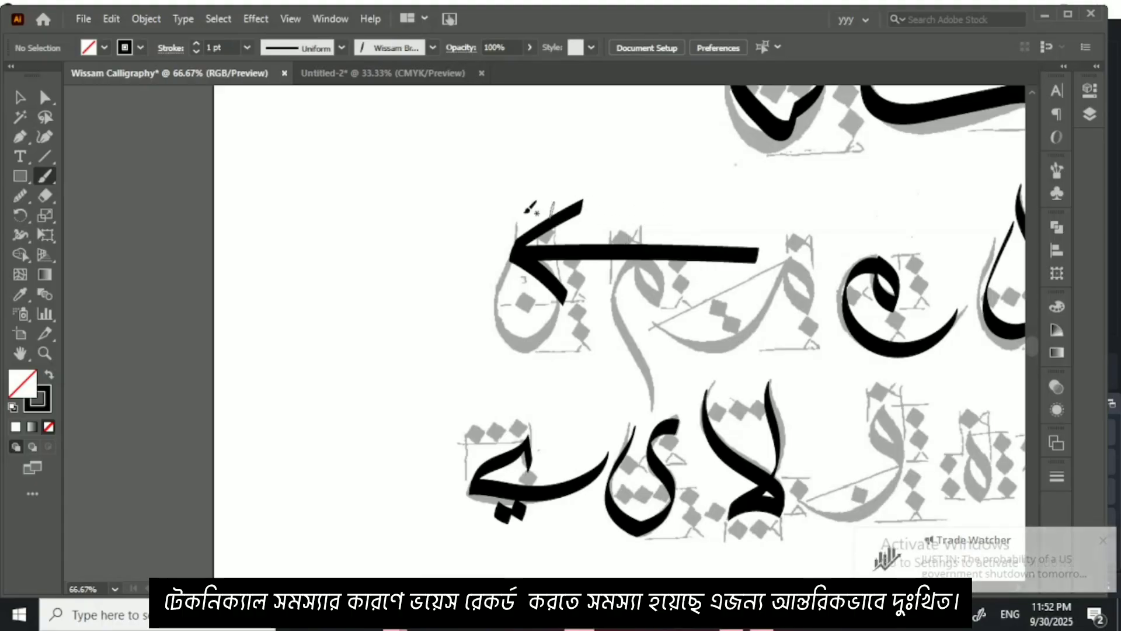
pyautogui.moveTo(351, 188)
pyautogui.mouseDown()
pyautogui.moveTo(564, 155)
pyautogui.moveTo(619, 181)
pyautogui.moveTo(579, 208)
pyautogui.mouseUp()
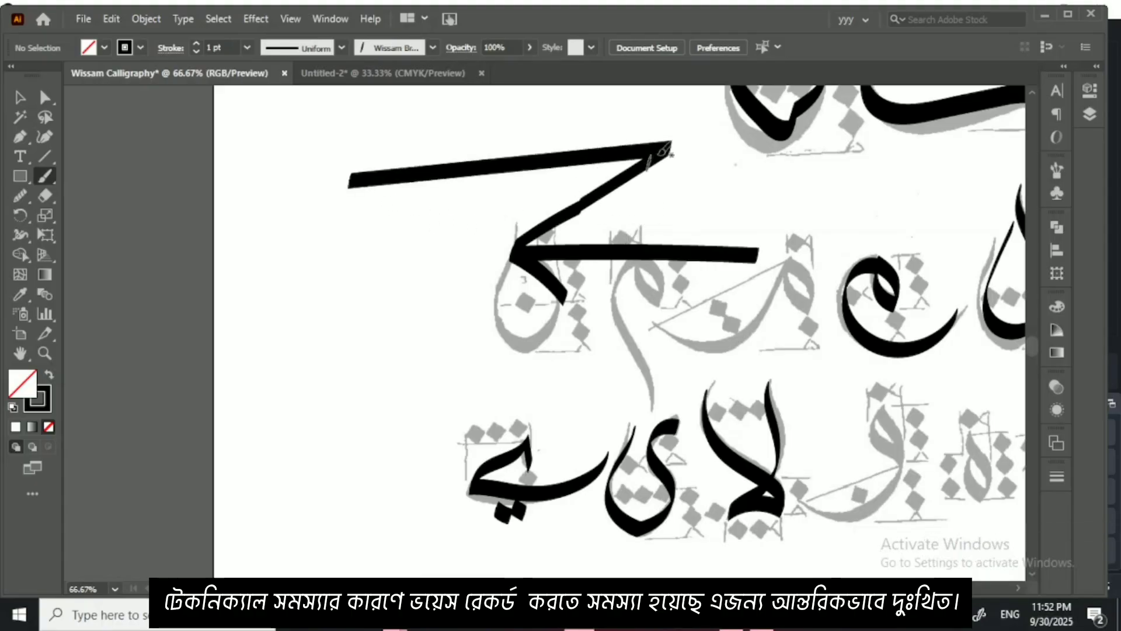
pyautogui.moveTo(666, 138); pyautogui.dragTo(583, 137)
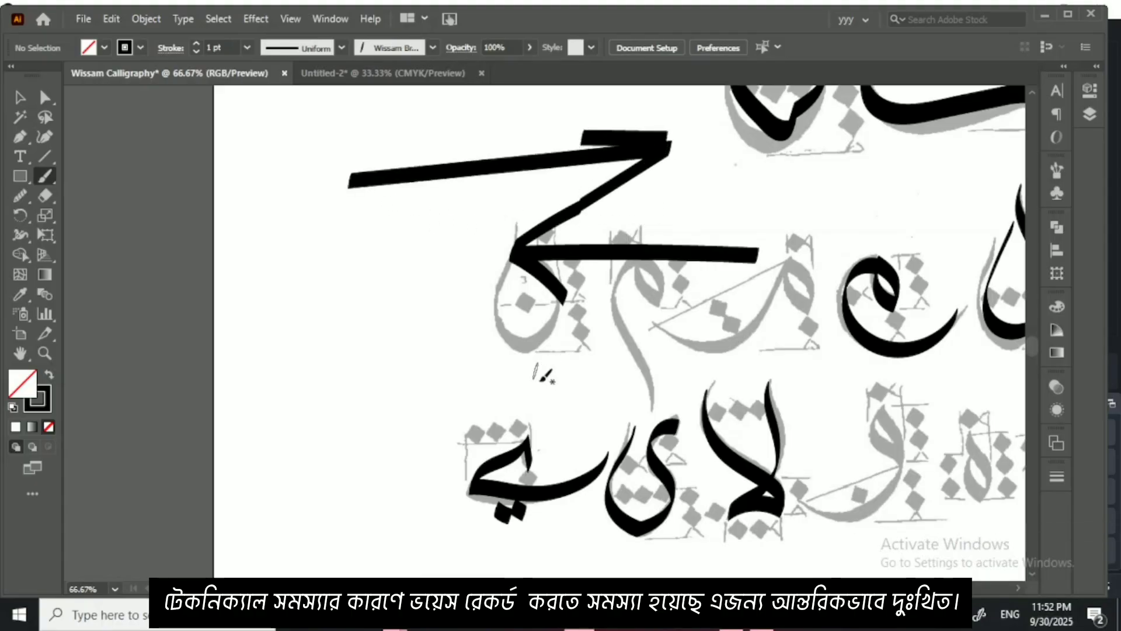
pyautogui.moveTo(684, 374)
pyautogui.mouseDown()
pyautogui.moveTo(460, 385)
pyautogui.moveTo(458, 346)
pyautogui.mouseUp()
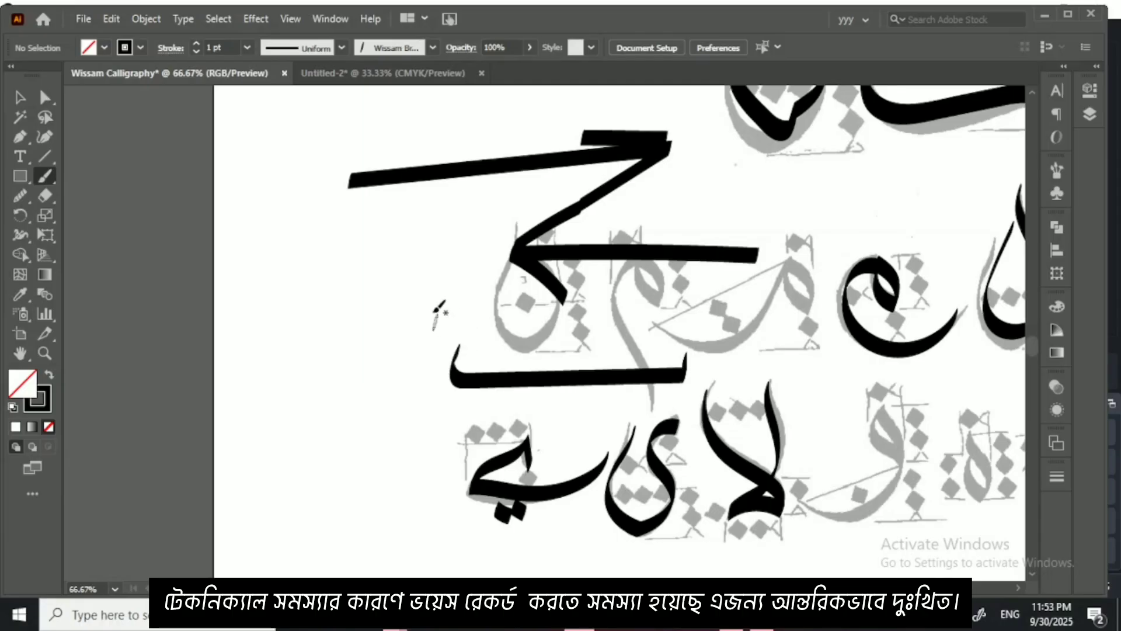
pyautogui.moveTo(407, 282)
pyautogui.mouseDown()
pyautogui.moveTo(424, 336)
pyautogui.moveTo(345, 331)
pyautogui.mouseUp()
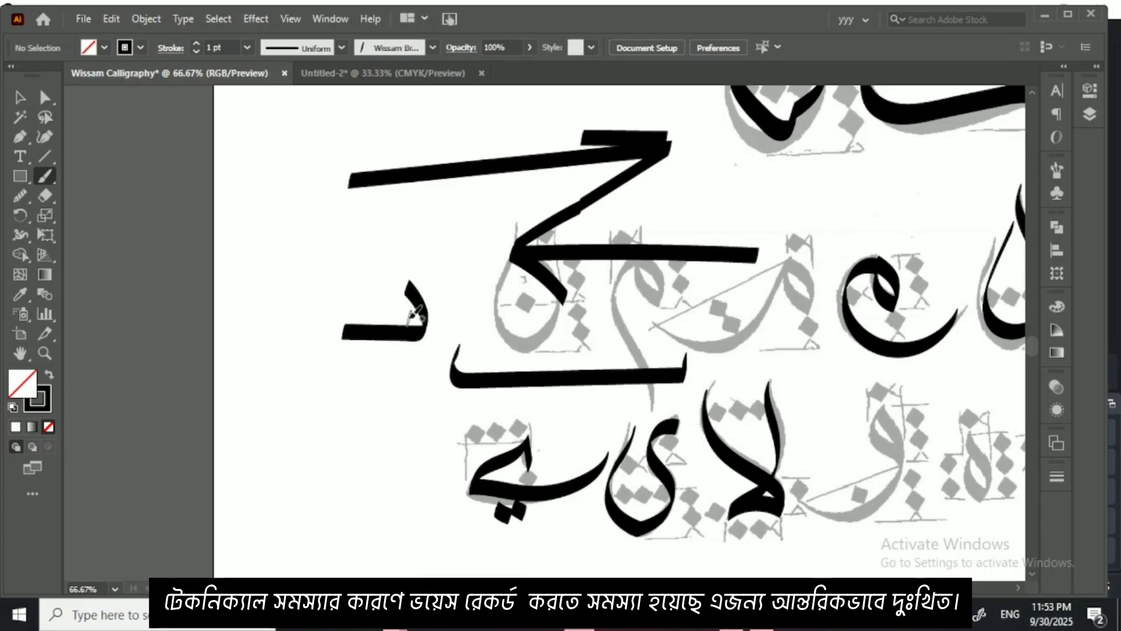
# Step: Brush a full ب with an upturned tail and its dot in the blank area beside the traced ي
pyautogui.hotkey('ctrl', '+')
pyautogui.hotkey('ctrl', '+')
pyautogui.moveTo(182, 413)
pyautogui.mouseDown()
pyautogui.moveTo(523, 374)
pyautogui.moveTo(620, 301)
pyautogui.moveTo(609, 268)
pyautogui.moveTo(626, 233)
pyautogui.moveTo(638, 350)
pyautogui.moveTo(498, 335)
pyautogui.moveTo(364, 353)
pyautogui.moveTo(351, 260)
pyautogui.mouseUp()
pyautogui.moveTo(513, 384); pyautogui.dragTo(544, 394)
pyautogui.moveTo(540, 392); pyautogui.dragTo(588, 327)
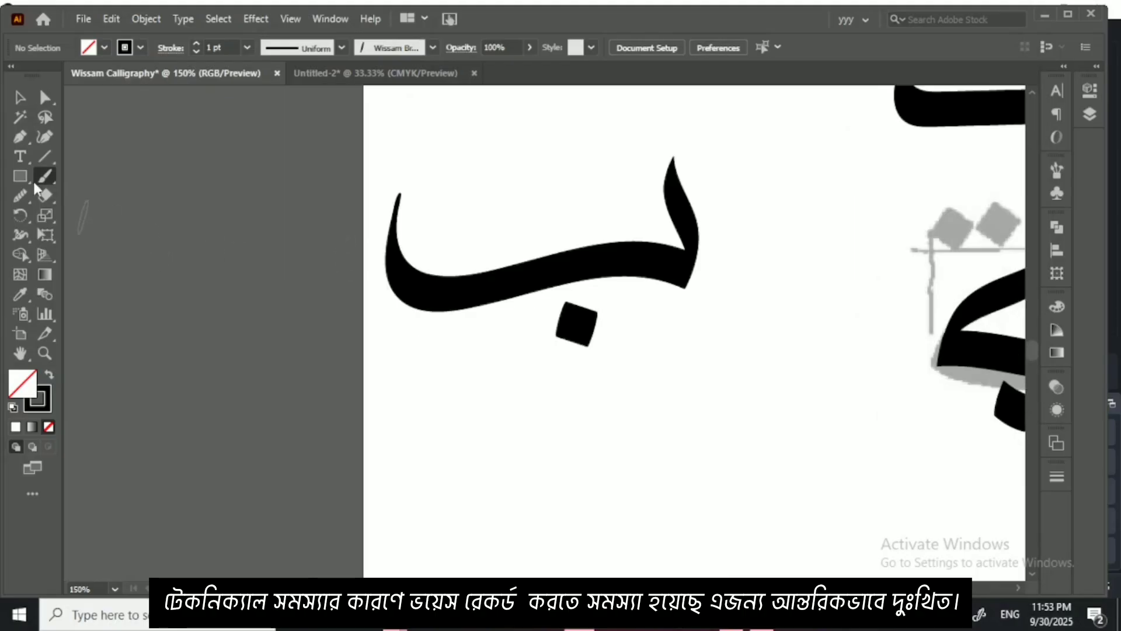
# Step: Brush a short joining form of ب with its dot below the full ب
pyautogui.moveTo(588, 413); pyautogui.dragTo(515, 325)
pyautogui.moveTo(642, 305)
pyautogui.mouseDown()
pyautogui.moveTo(663, 355)
pyautogui.moveTo(658, 394)
pyautogui.moveTo(595, 385)
pyautogui.moveTo(551, 409)
pyautogui.mouseUp()
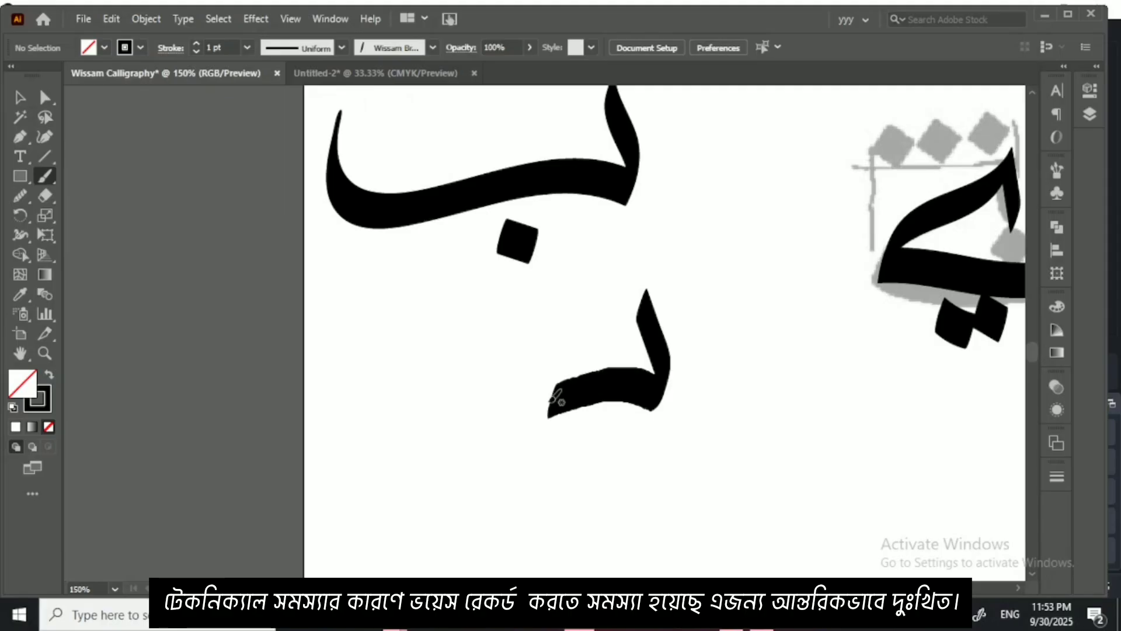
pyautogui.moveTo(607, 431); pyautogui.dragTo(644, 449)
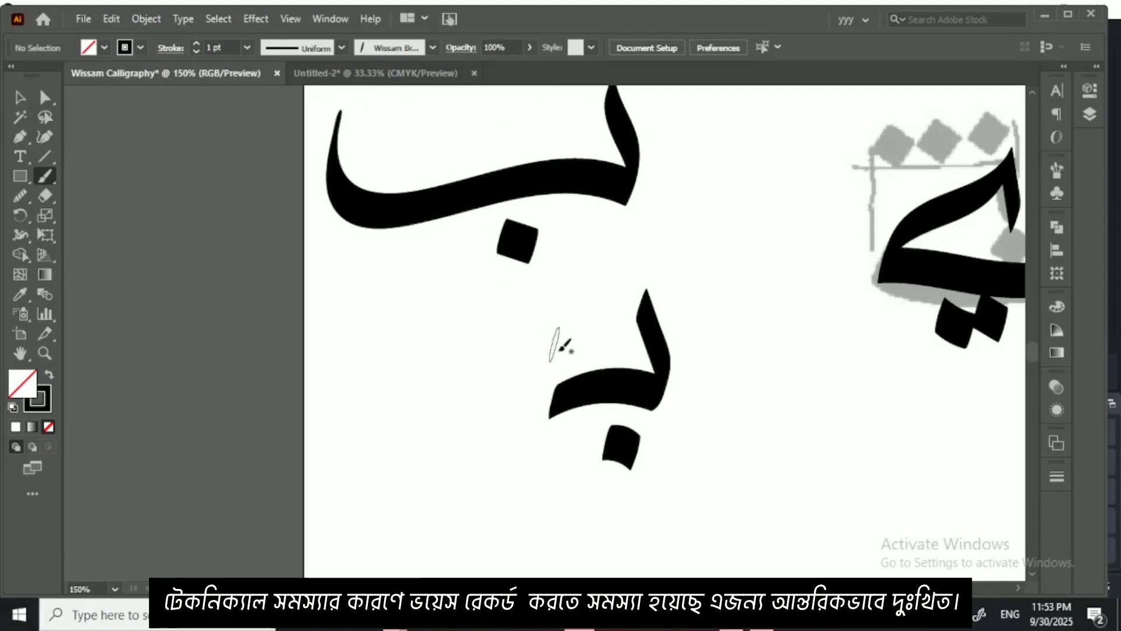
# Step: Try to join a tall alif stroke to the short ب
pyautogui.moveTo(568, 409)
pyautogui.mouseDown()
pyautogui.moveTo(592, 456)
pyautogui.moveTo(600, 346)
pyautogui.moveTo(496, 88)
pyautogui.mouseUp()
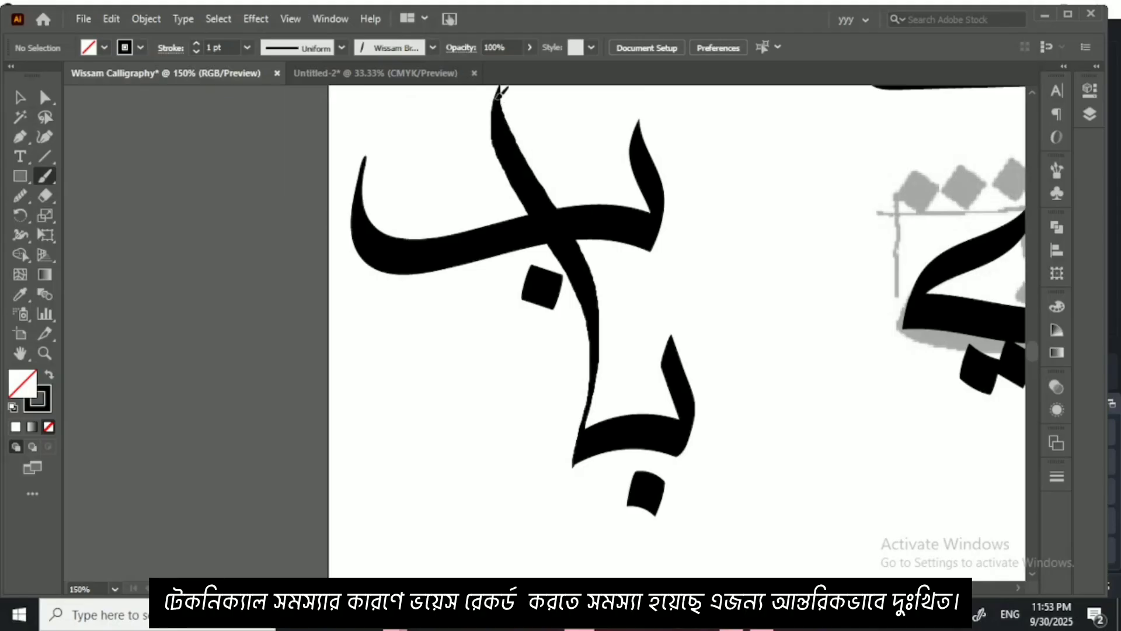
pyautogui.moveTo(570, 358); pyautogui.dragTo(543, 278)
pyautogui.scroll(-2, 542, 277)
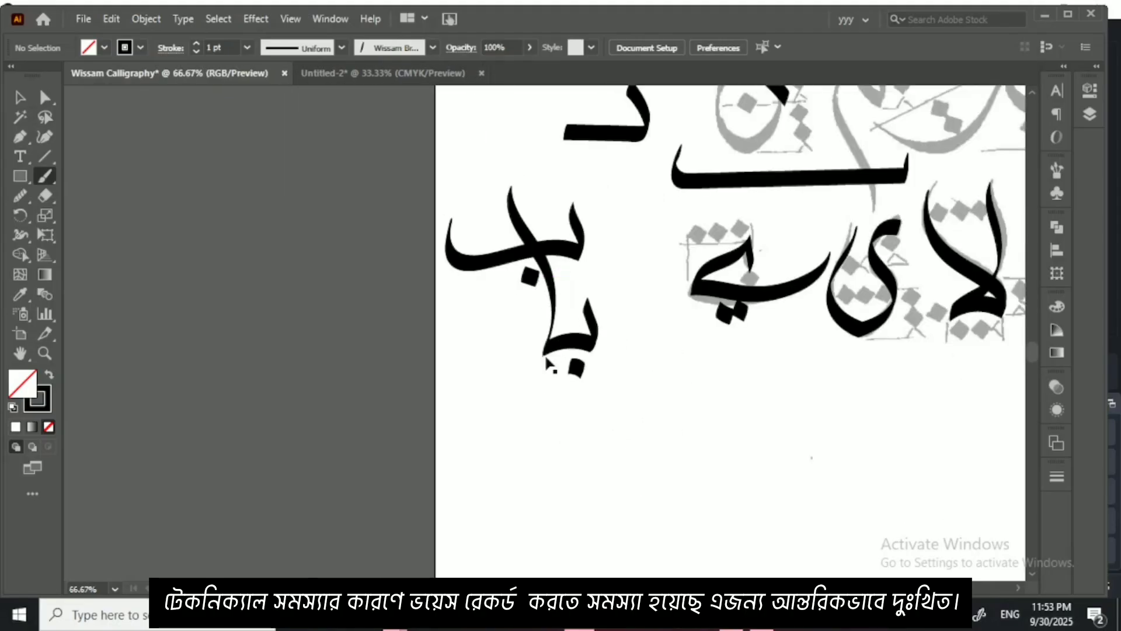
pyautogui.hotkey('ctrl', 'z')
# Step: Join a looped ص to the short ب and finish it with a deep bowl sweeping upward
pyautogui.scroll(2, 546, 353)
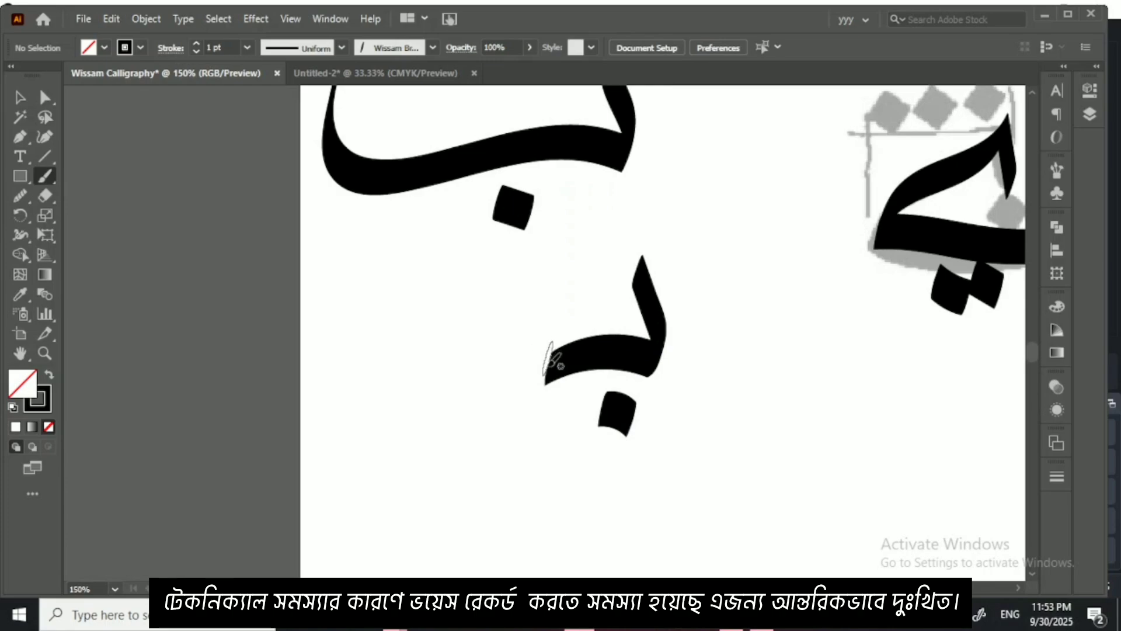
pyautogui.moveTo(560, 358)
pyautogui.mouseDown()
pyautogui.moveTo(490, 397)
pyautogui.moveTo(448, 398)
pyautogui.moveTo(446, 304)
pyautogui.moveTo(499, 263)
pyautogui.moveTo(543, 270)
pyautogui.moveTo(536, 329)
pyautogui.moveTo(521, 320)
pyautogui.moveTo(462, 339)
pyautogui.moveTo(392, 378)
pyautogui.moveTo(388, 330)
pyautogui.moveTo(304, 417)
pyautogui.mouseUp()
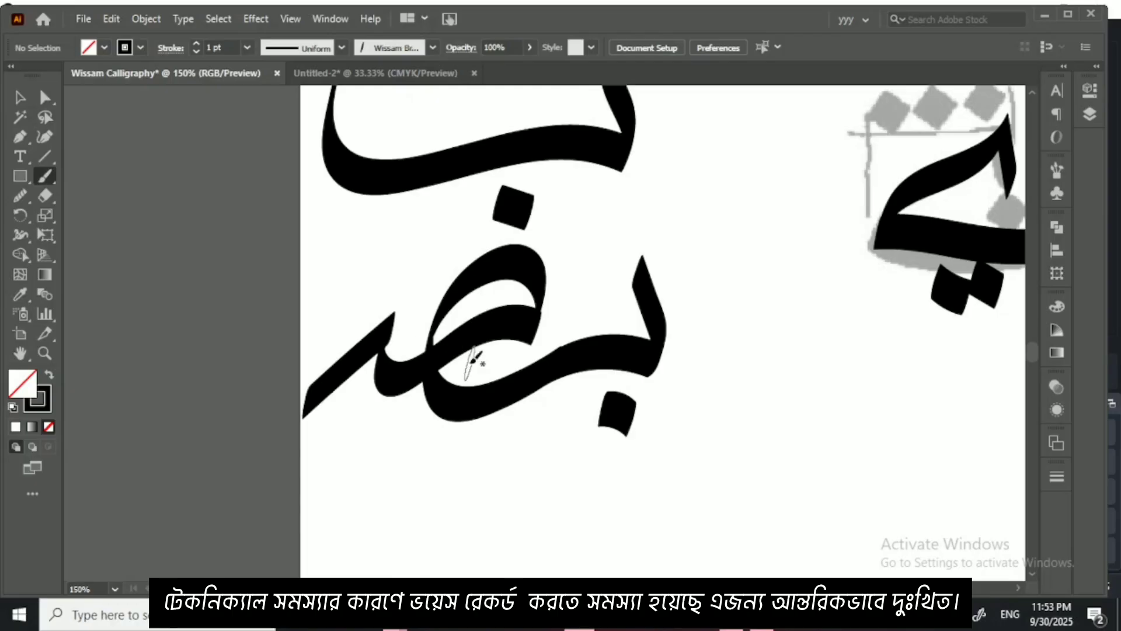
pyautogui.moveTo(450, 376); pyautogui.dragTo(507, 303)
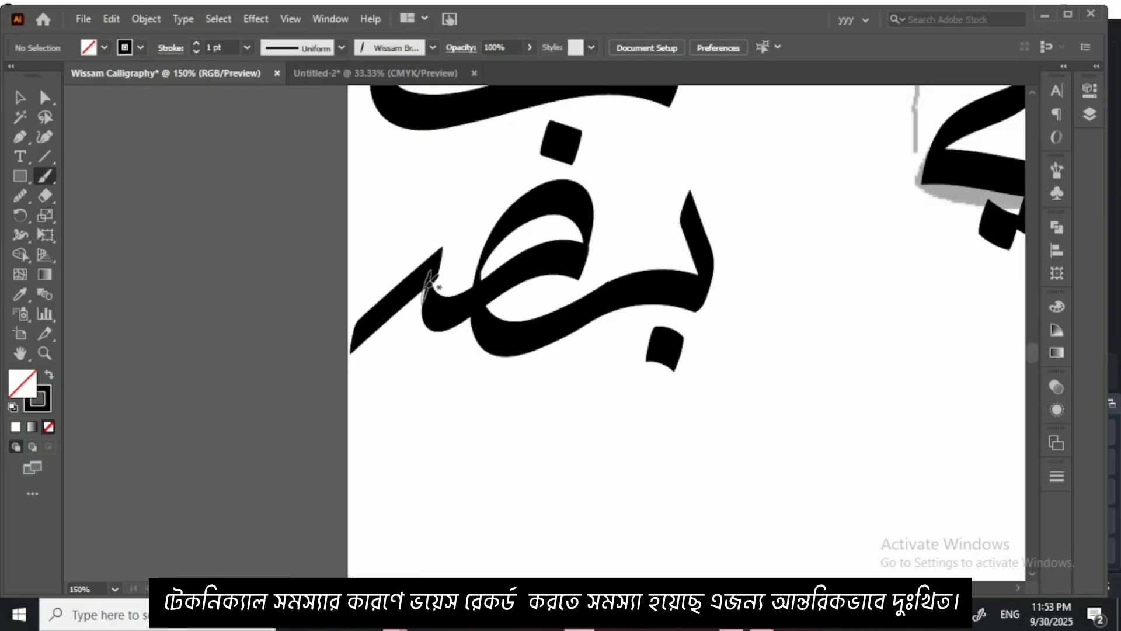
pyautogui.moveTo(434, 282)
pyautogui.mouseDown()
pyautogui.moveTo(409, 443)
pyautogui.moveTo(357, 476)
pyautogui.moveTo(326, 464)
pyautogui.moveTo(289, 304)
pyautogui.moveTo(366, 152)
pyautogui.mouseUp()
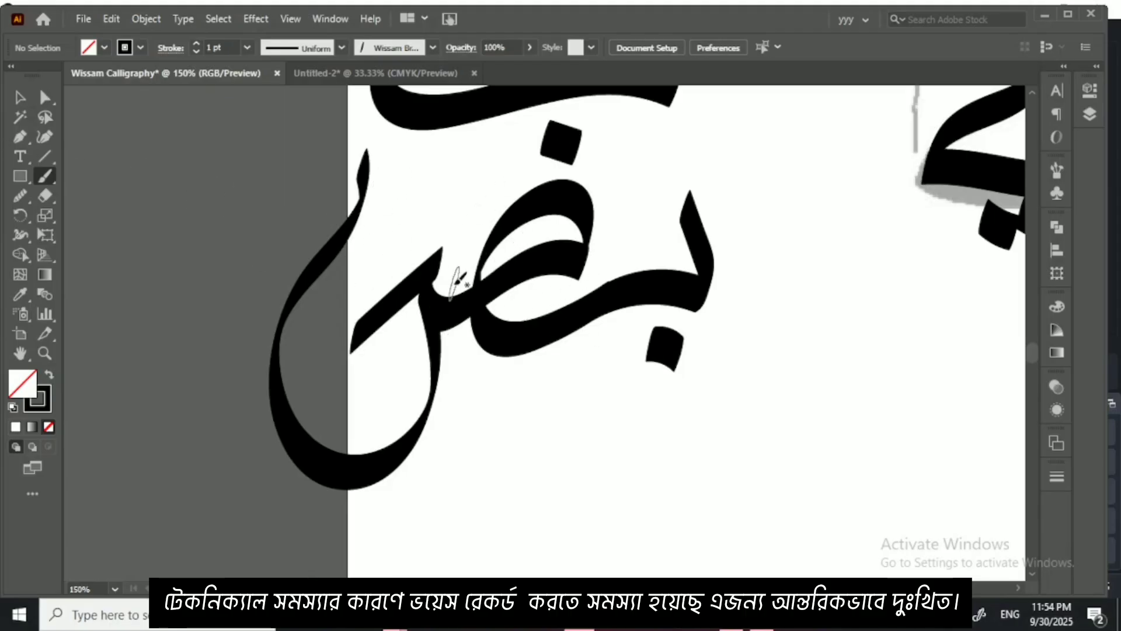
# Step: Switch to the Untitled-2 document and examine the joined ب combinations, comparing them with the neighbouring sheet of ح combinations
pyautogui.click(380, 75)
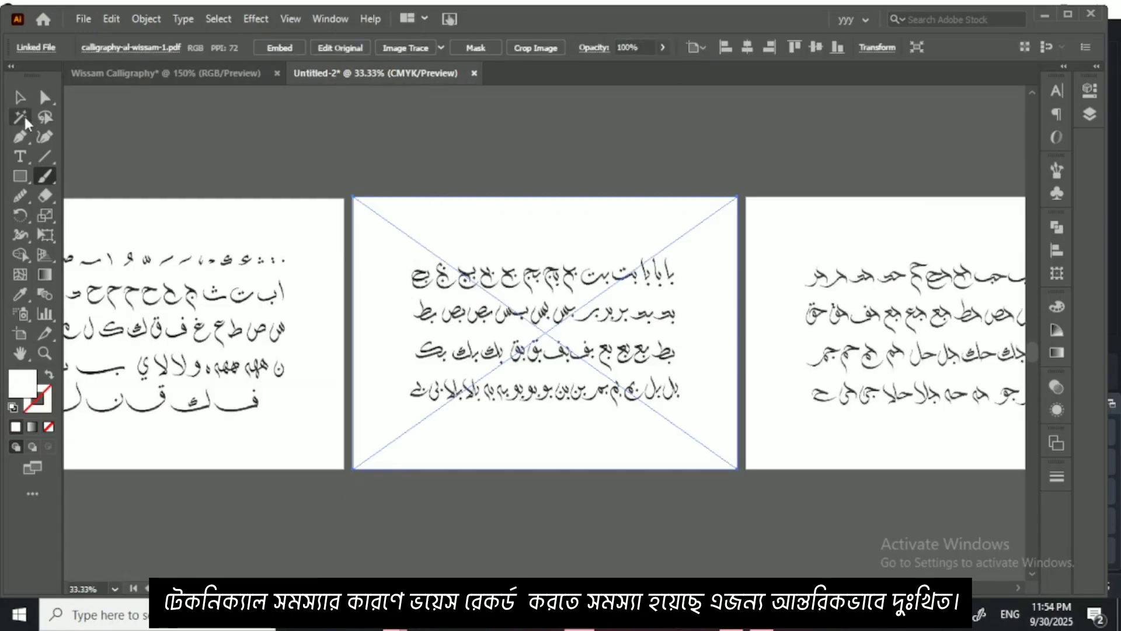
pyautogui.press('v')
pyautogui.hotkey('ctrl', '=')
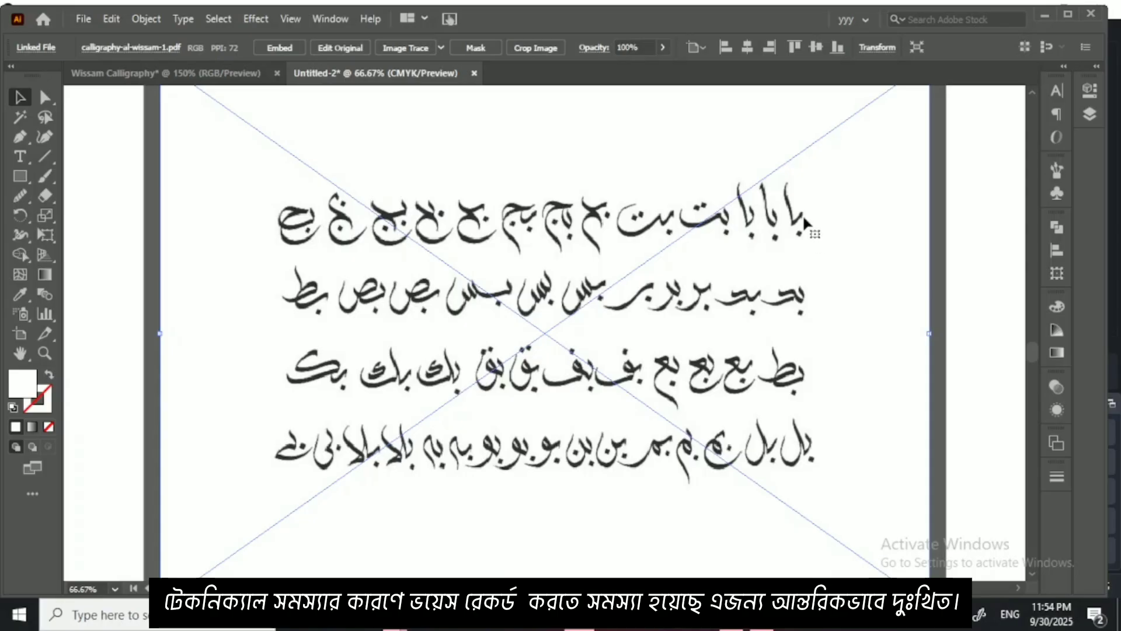
pyautogui.hotkey('ctrl', '-')
pyautogui.hotkey('ctrl', '-')
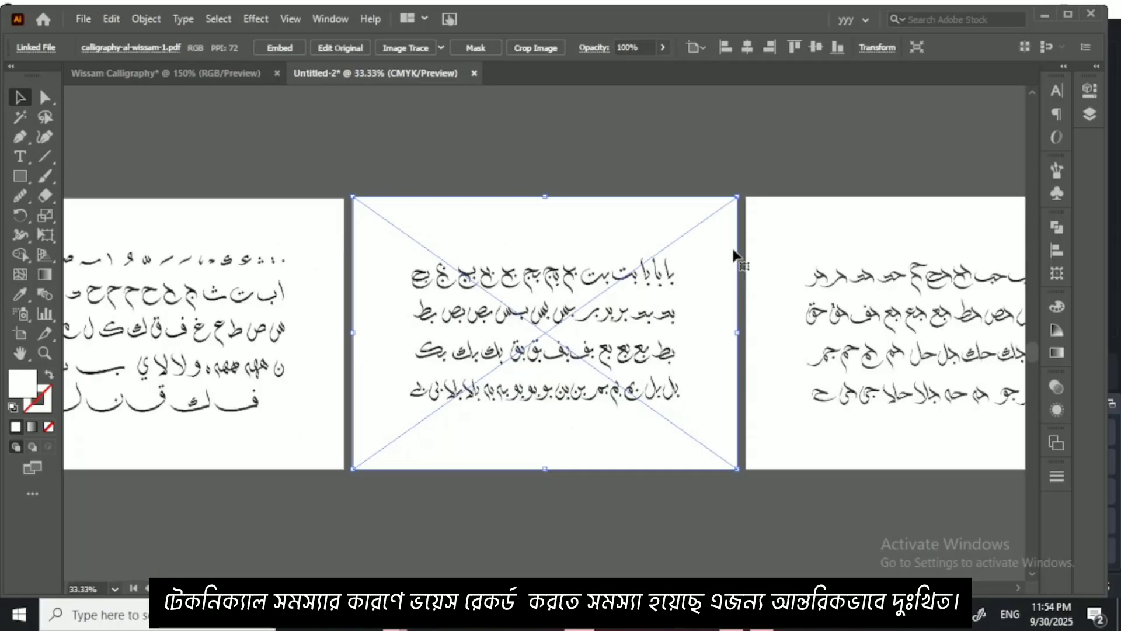
pyautogui.hscroll(10, 592, 292)
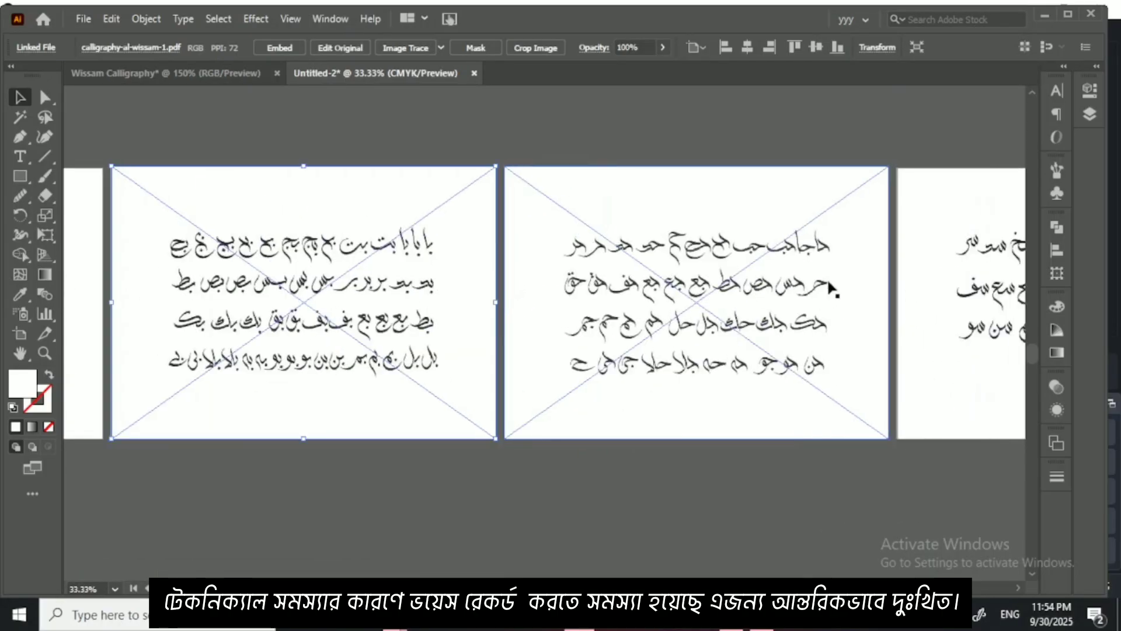
pyautogui.hscroll(-5, 667, 297)
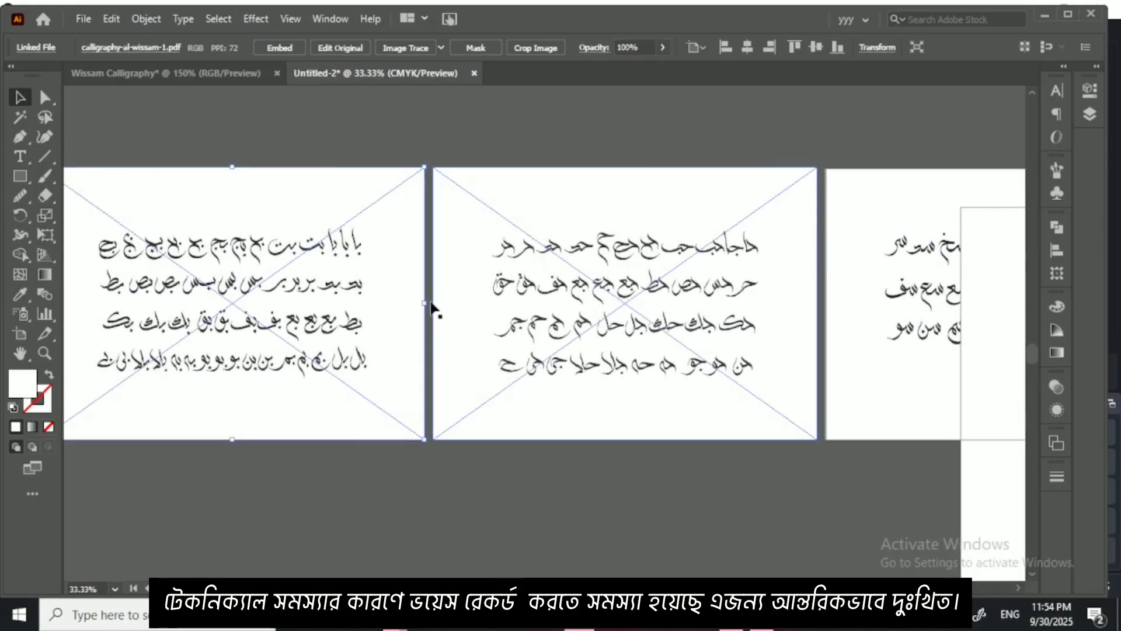
pyautogui.keyDown('shift'); pyautogui.click(432, 305); pyautogui.keyUp('shift')
pyautogui.hotkey('ctrl', '=')
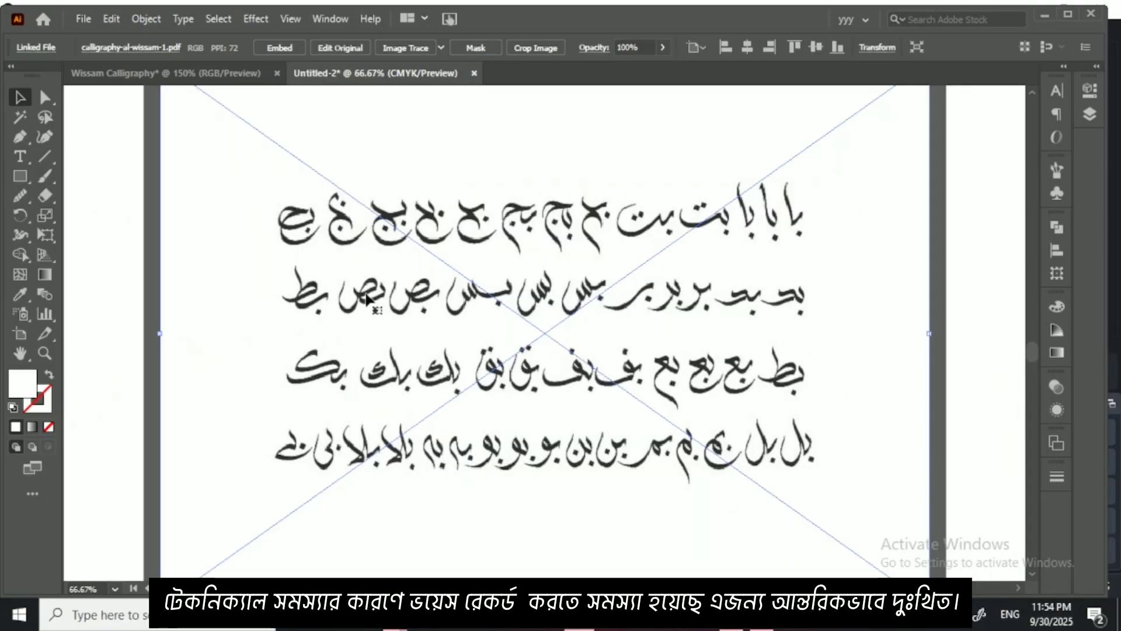
pyautogui.hotkey('ctrl', '-')
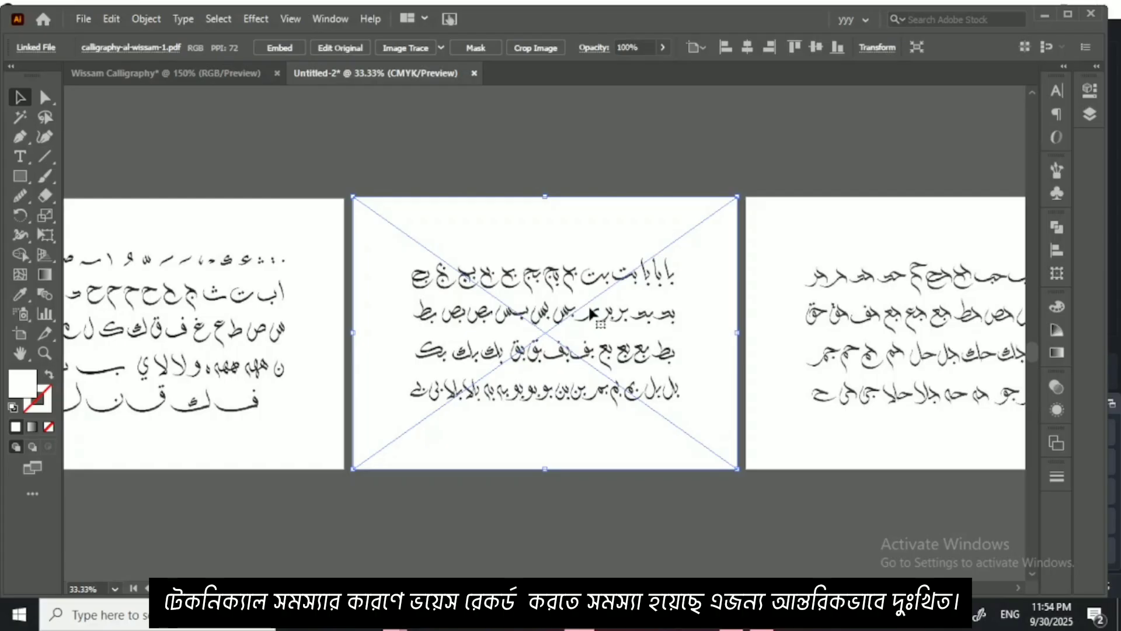
pyautogui.hotkey('ctrl', '-')
pyautogui.hotkey('ctrl', '-')
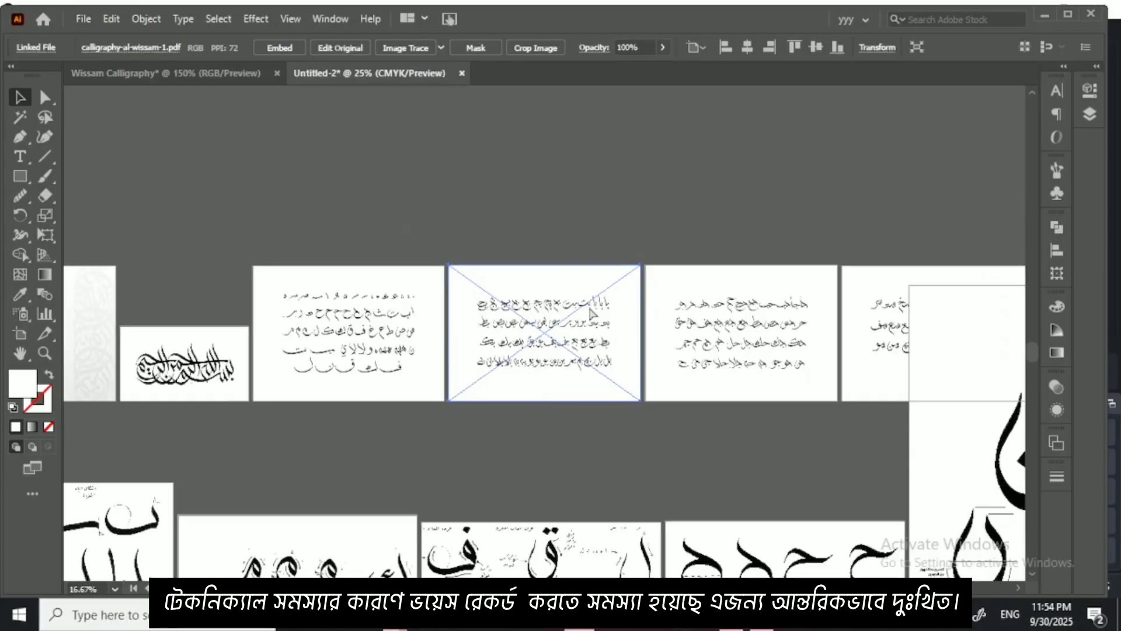
pyautogui.hotkey('ctrl', '+')
pyautogui.hotkey('ctrl', '+')
pyautogui.hotkey('ctrl', '+')
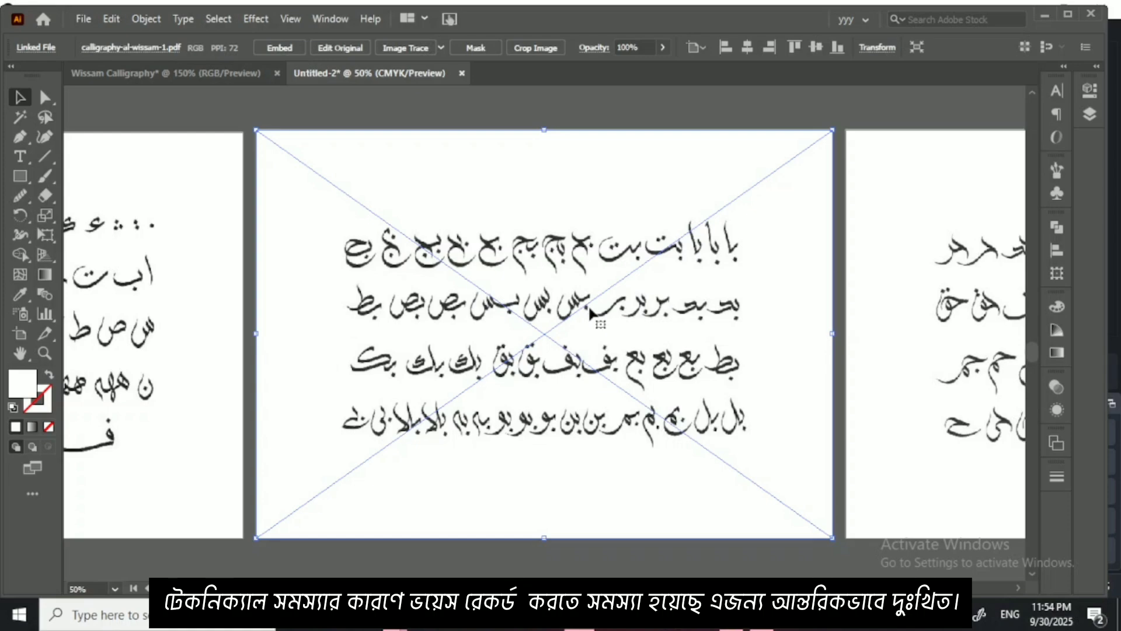
pyautogui.hotkey('ctrl', '-')
pyautogui.hotkey('ctrl', '-')
pyautogui.hotkey('ctrl', '-')
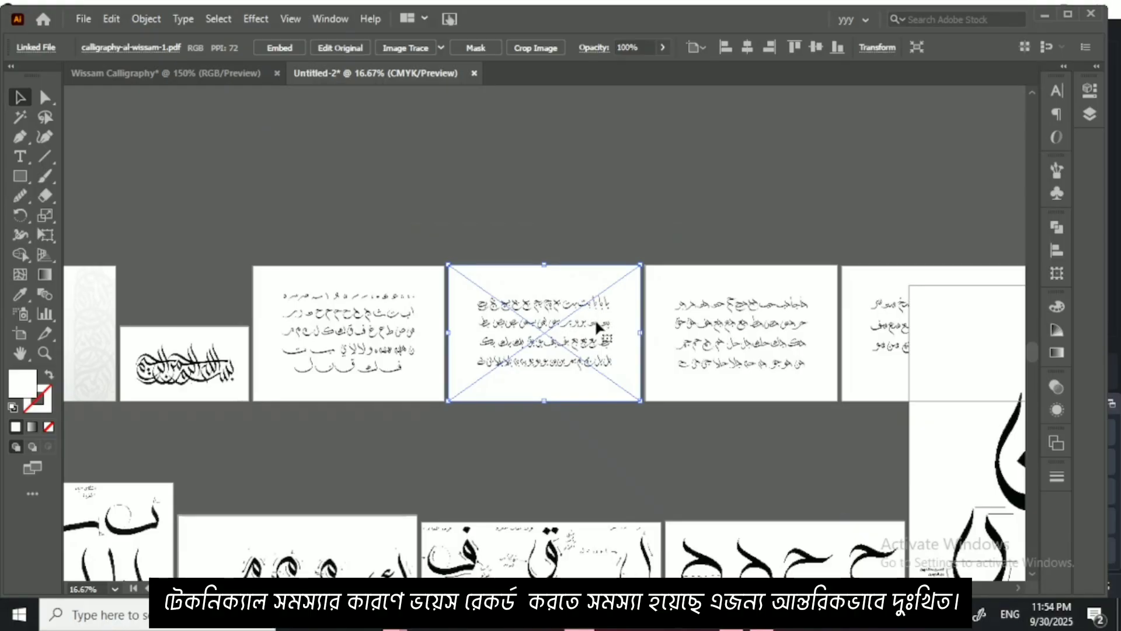
pyautogui.moveTo(520, 345); pyautogui.dragTo(624, 374)
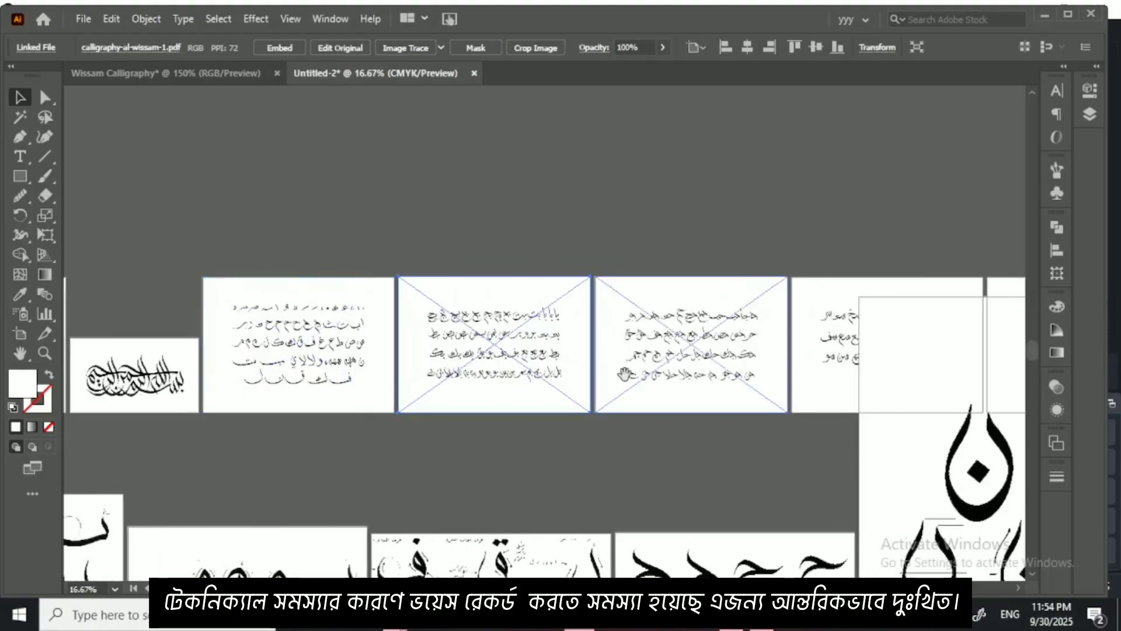
pyautogui.hotkey('ctrl', '=')
pyautogui.hotkey('ctrl', '=')
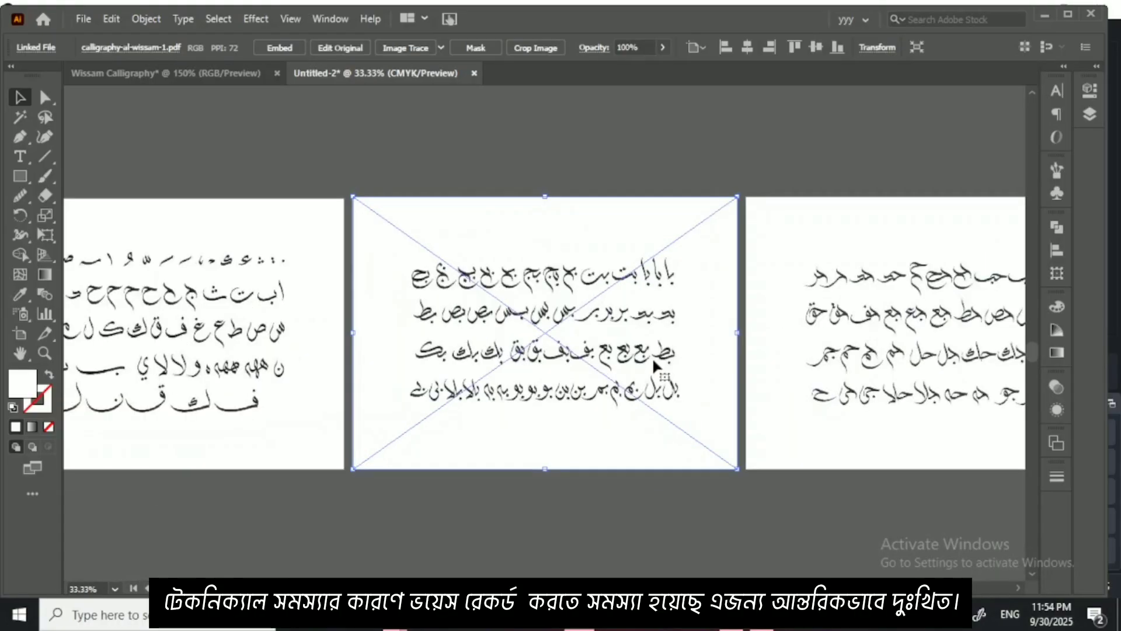
# Step: Look along the upper row through the joined-letter sheets for ح, س, ص, ط, ك and ه
pyautogui.moveTo(877, 353); pyautogui.dragTo(602, 345)
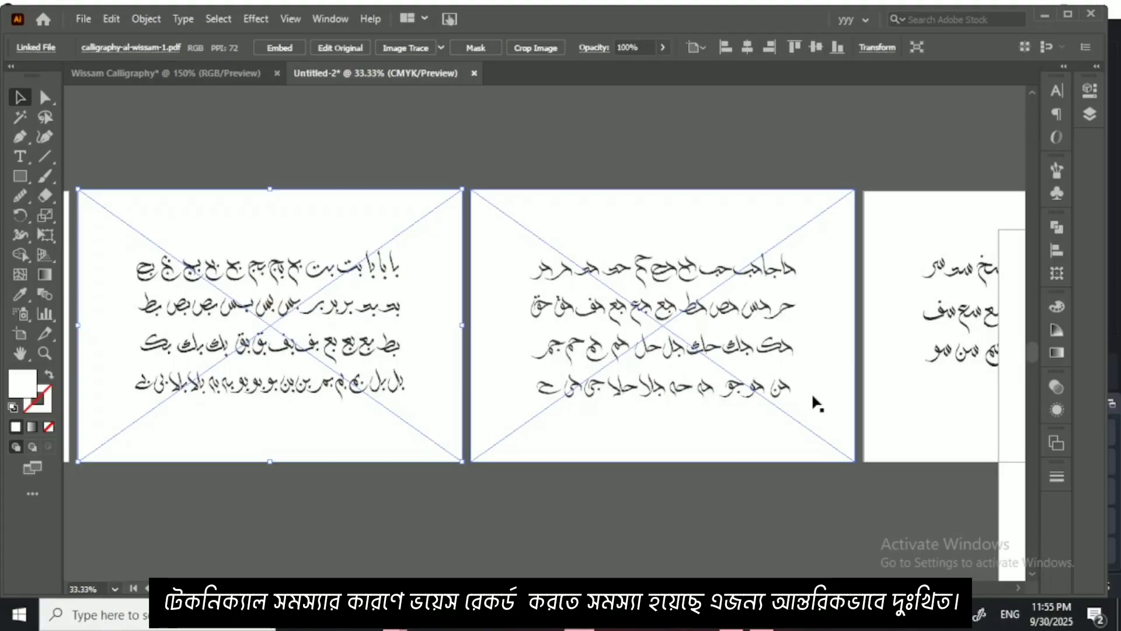
pyautogui.moveTo(1015, 383); pyautogui.dragTo(754, 474)
pyautogui.moveTo(760, 401); pyautogui.dragTo(793, 522)
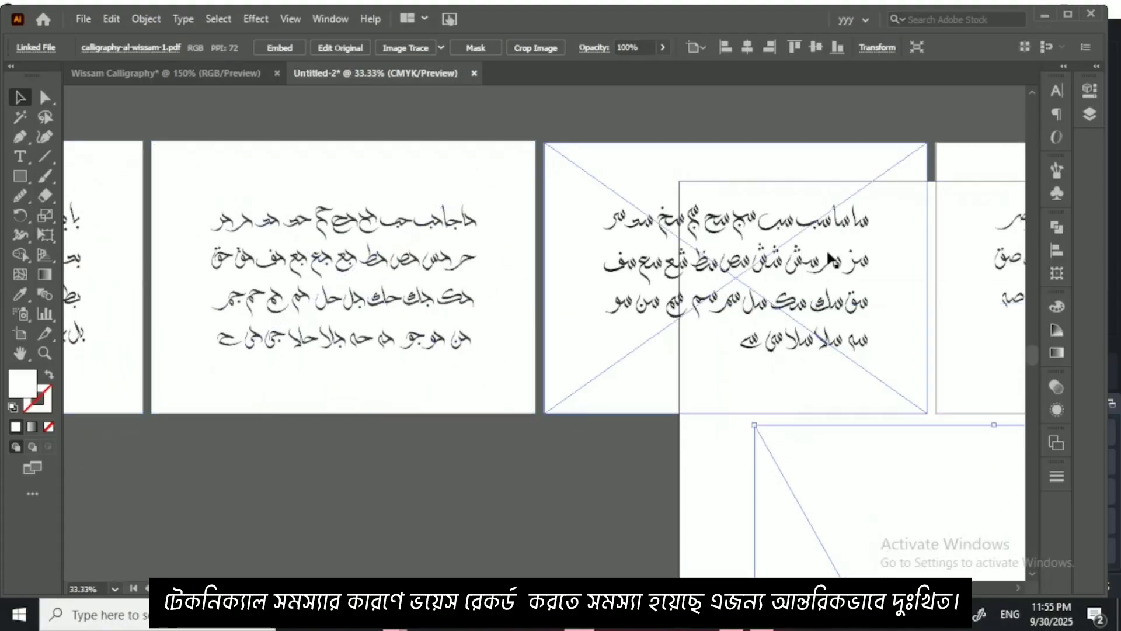
pyautogui.moveTo(809, 244); pyautogui.dragTo(391, 224)
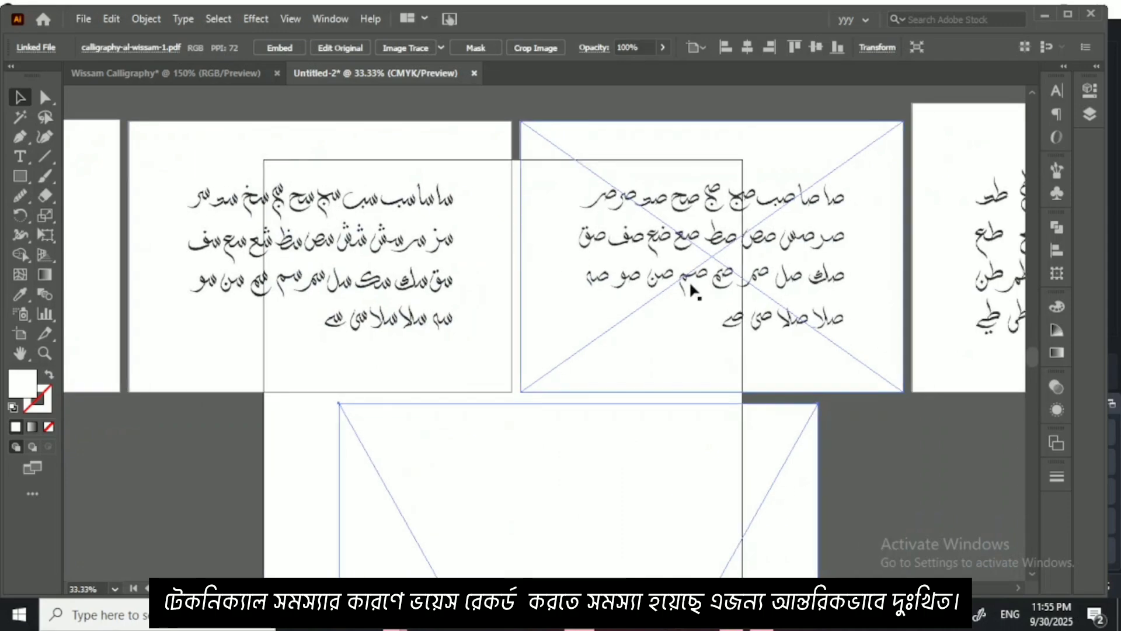
pyautogui.moveTo(825, 224); pyautogui.dragTo(430, 236)
pyautogui.moveTo(744, 265); pyautogui.dragTo(370, 259)
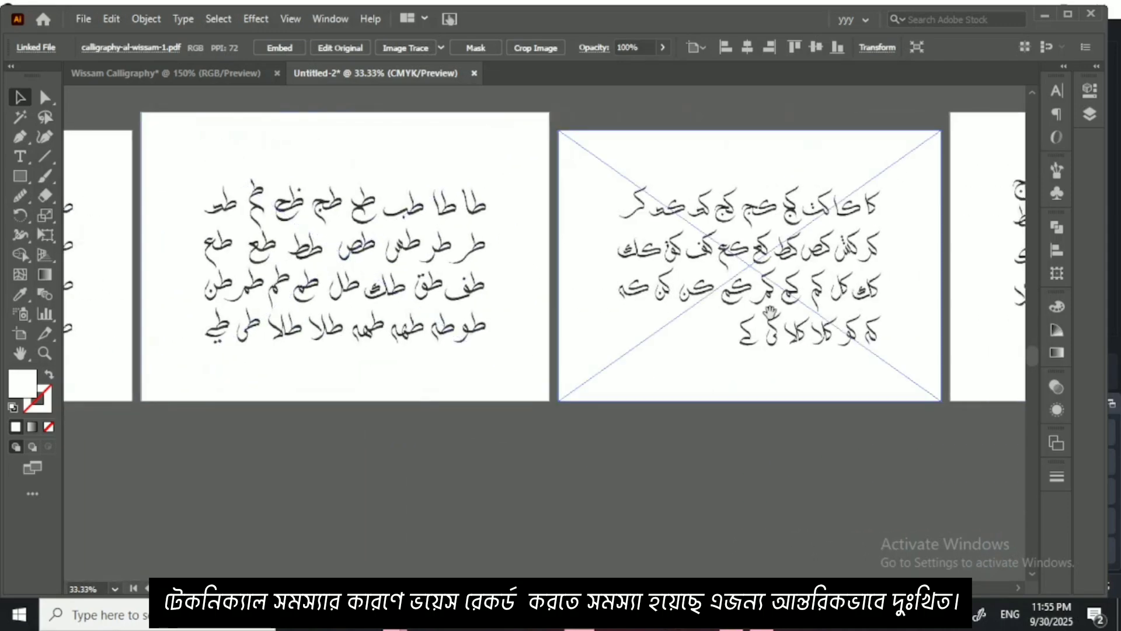
pyautogui.moveTo(771, 316); pyautogui.dragTo(508, 299)
pyautogui.moveTo(798, 334); pyautogui.dragTo(435, 330)
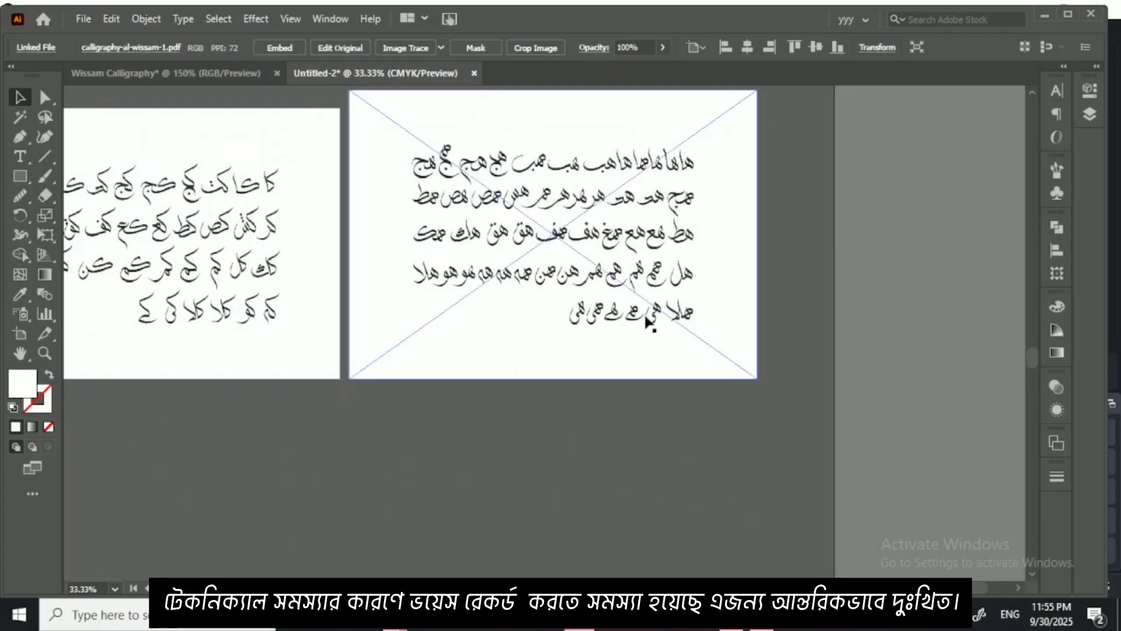
# Step: Examine the sheets of single letterforms and the circular composition, from ن and ح across to ك, م, ب and alif
pyautogui.hotkey('ctrl', '-')
pyautogui.hotkey('ctrl', '-')
pyautogui.hotkey('ctrl', '-')
pyautogui.moveTo(456, 333); pyautogui.dragTo(643, 301)
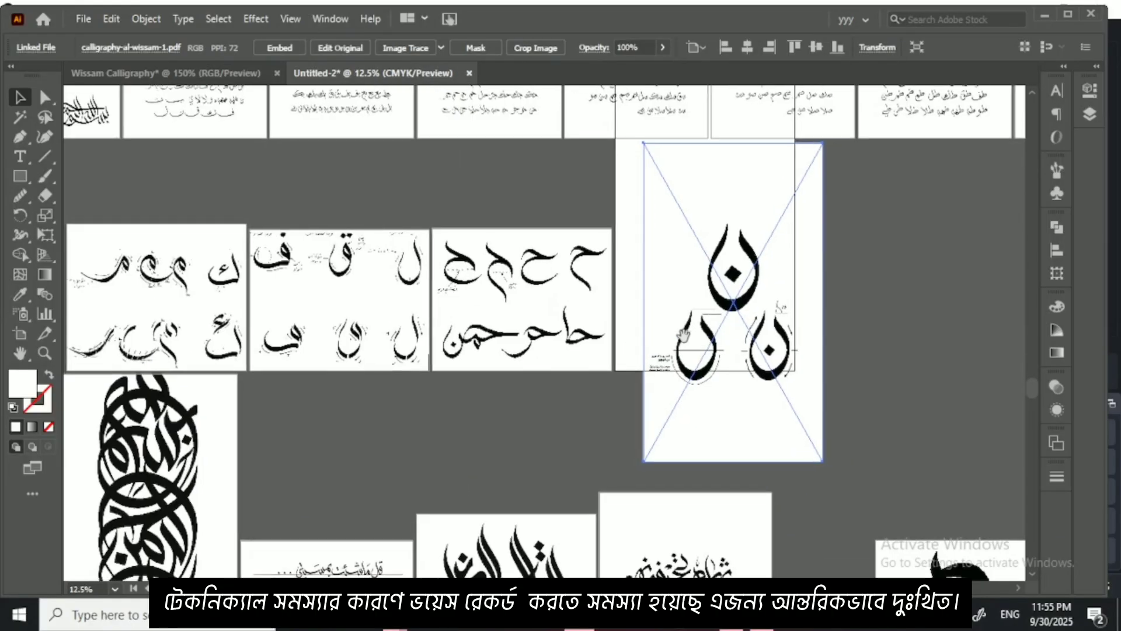
pyautogui.moveTo(575, 375); pyautogui.dragTo(661, 303)
pyautogui.moveTo(683, 377); pyautogui.dragTo(840, 379)
pyautogui.moveTo(315, 363); pyautogui.dragTo(504, 348)
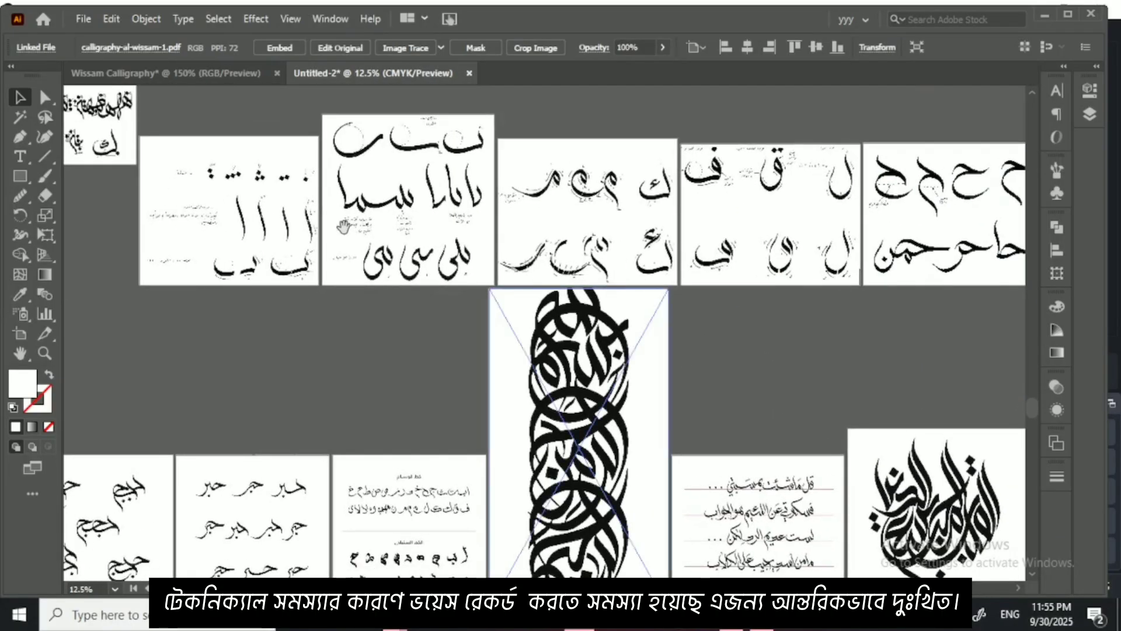
pyautogui.moveTo(319, 205); pyautogui.dragTo(524, 332)
pyautogui.moveTo(510, 275); pyautogui.dragTo(697, 329)
pyautogui.moveTo(495, 319); pyautogui.dragTo(320, 352)
pyautogui.moveTo(718, 357); pyautogui.dragTo(535, 357)
# Step: Copy the sheet of joined ب combinations into the Wissam Calligraphy document, enlarge it until it reaches the artboard, and embed it
pyautogui.click(763, 250)
pyautogui.moveTo(762, 250); pyautogui.dragTo(388, 303)
pyautogui.hotkey('ctrl', '-')
pyautogui.hotkey('ctrl', '-')
pyautogui.hotkey('ctrl', '-')
pyautogui.hotkey('ctrl', '-')
pyautogui.moveTo(485, 363); pyautogui.dragTo(119, 257)
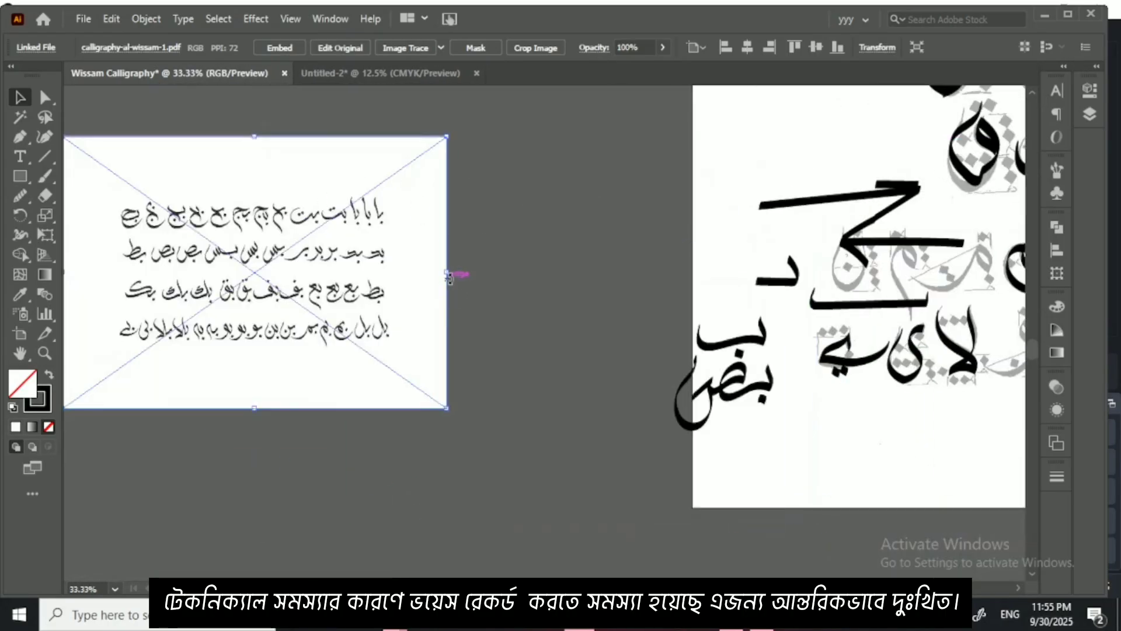
pyautogui.moveTo(452, 273); pyautogui.dragTo(739, 365)
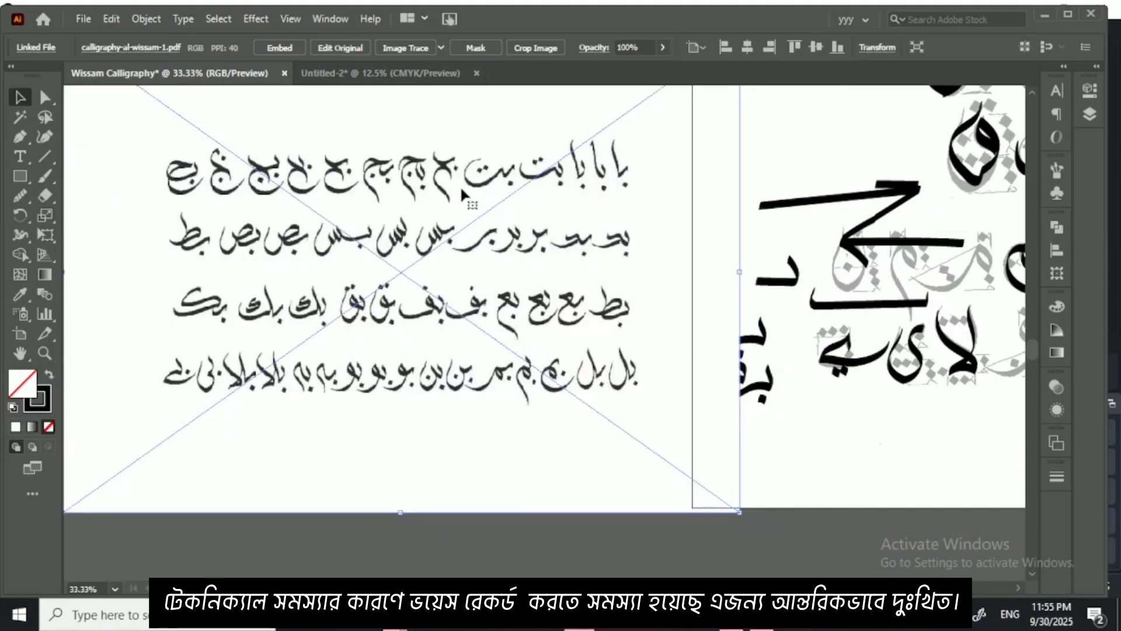
pyautogui.click(280, 48)
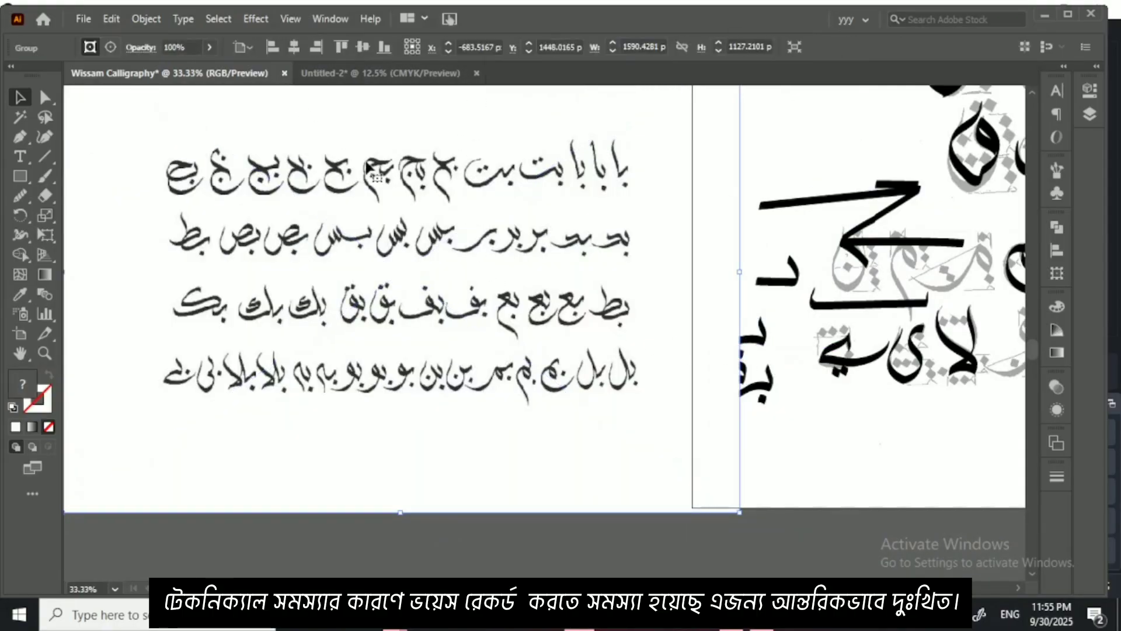
# Step: Lower the embedded ب sheet's opacity to 32% and lock it as a tracing background
pyautogui.click(1056, 387)
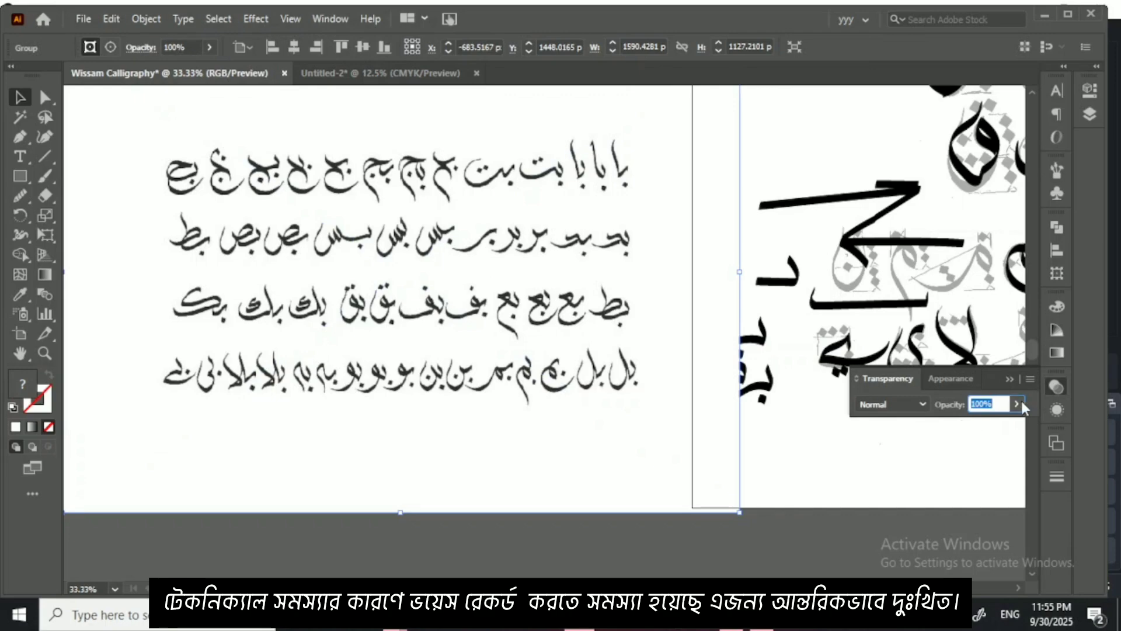
pyautogui.click(1017, 403)
pyautogui.click(973, 423)
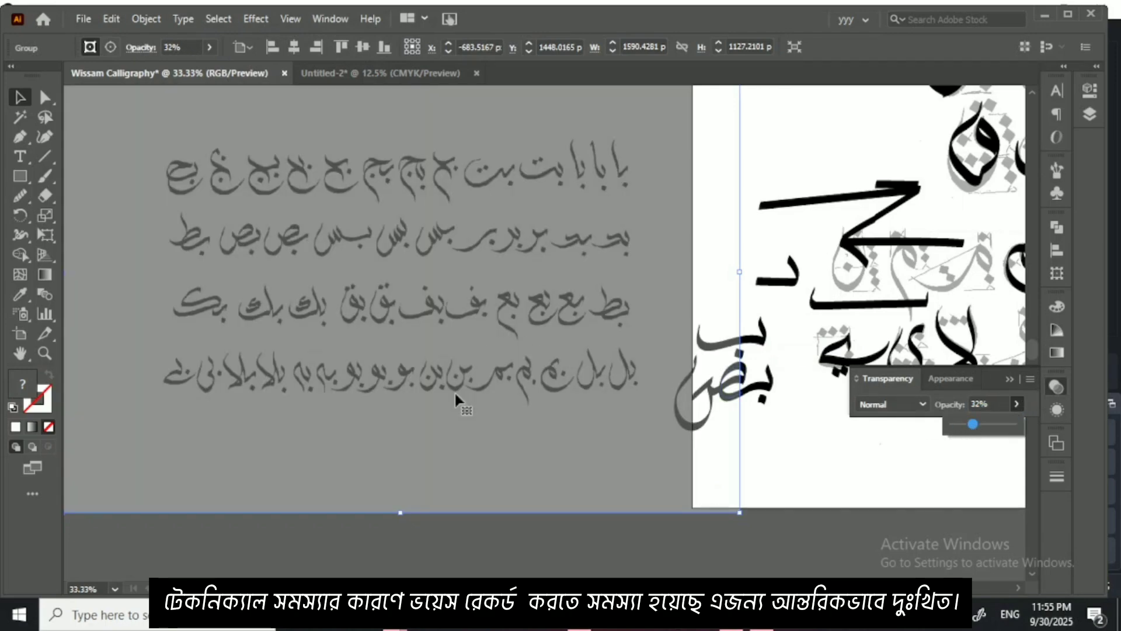
pyautogui.click(416, 513)
pyautogui.click(443, 518)
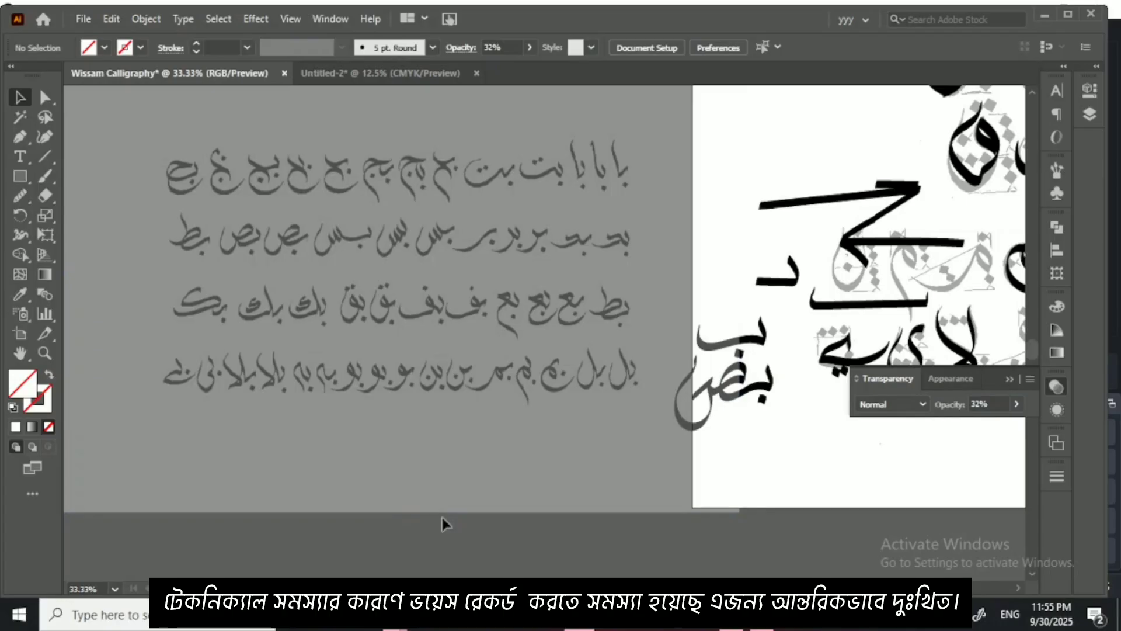
pyautogui.click(449, 462)
pyautogui.hotkey('ctrl', '2')
# Step: Choose the Paintbrush with the Wissam calligraphic brush for tracing the با combinations in the sheet's first row
pyautogui.hotkey('ctrl', '+')
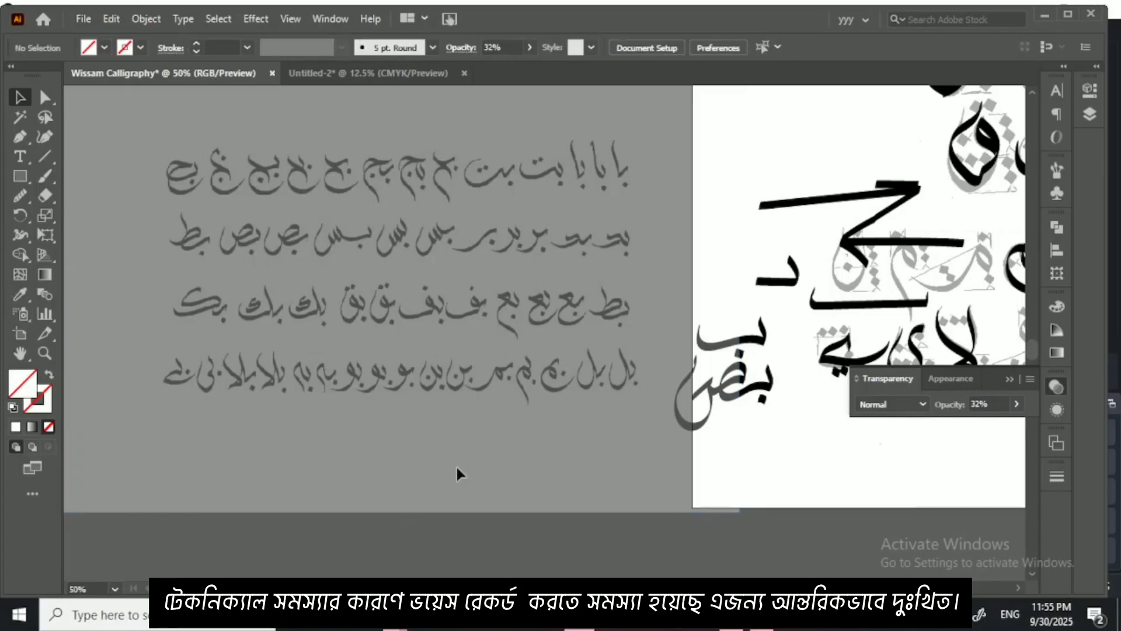
pyautogui.moveTo(543, 253); pyautogui.dragTo(480, 473)
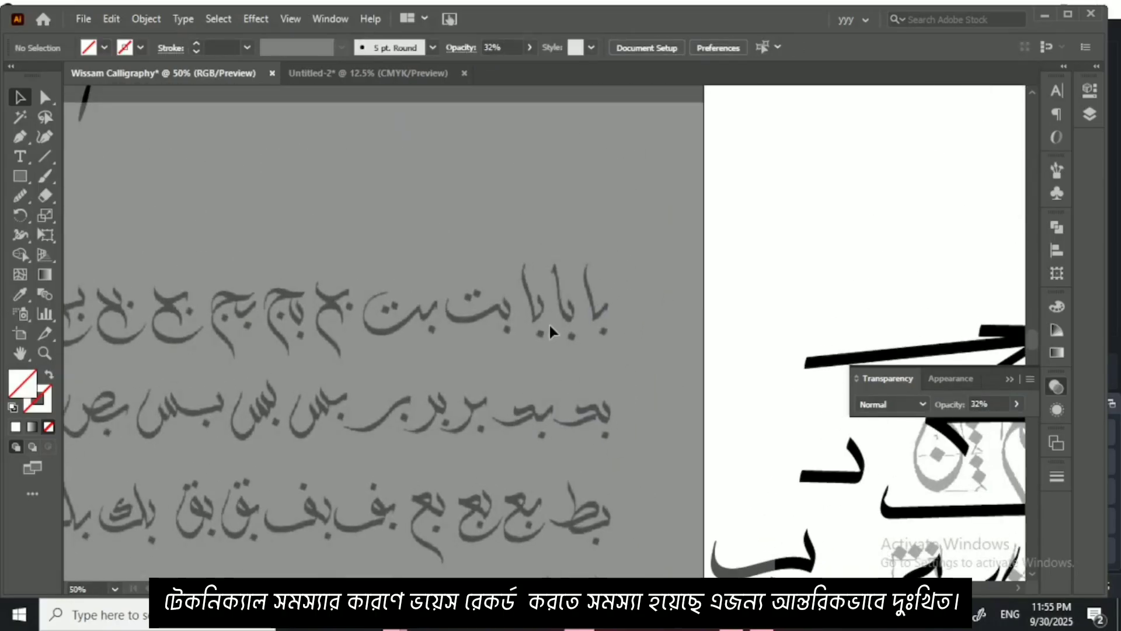
pyautogui.hotkey('ctrl', '+')
pyautogui.hotkey('ctrl', '+')
pyautogui.hotkey('ctrl', '+')
pyautogui.hotkey('ctrl', '+')
pyautogui.hotkey('ctrl', '+')
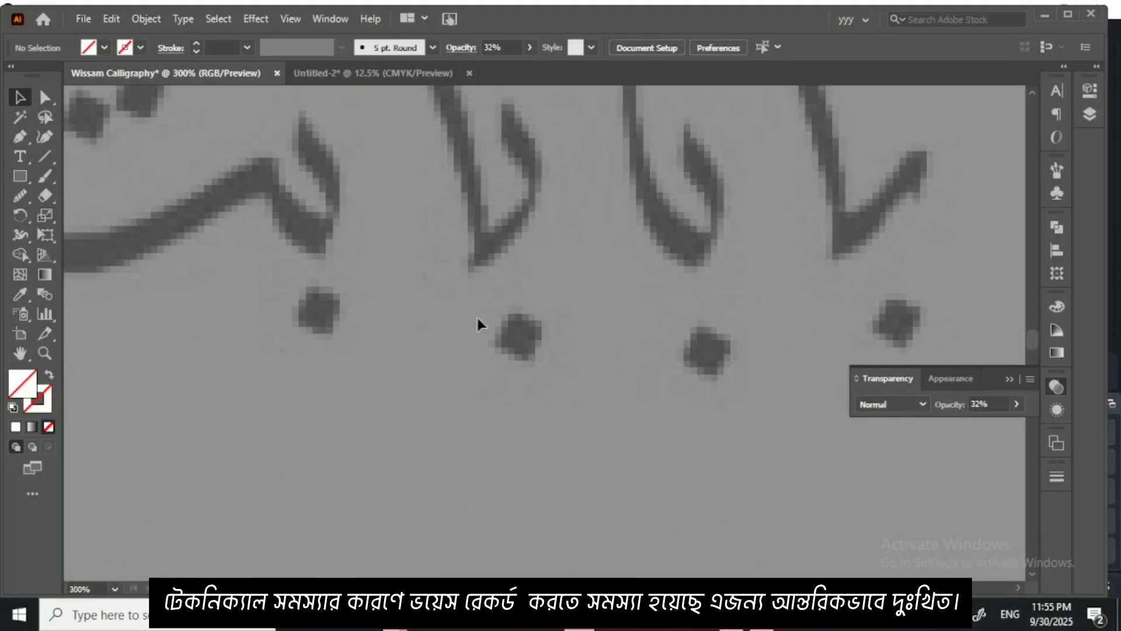
pyautogui.moveTo(481, 367); pyautogui.dragTo(543, 428)
pyautogui.click(50, 178)
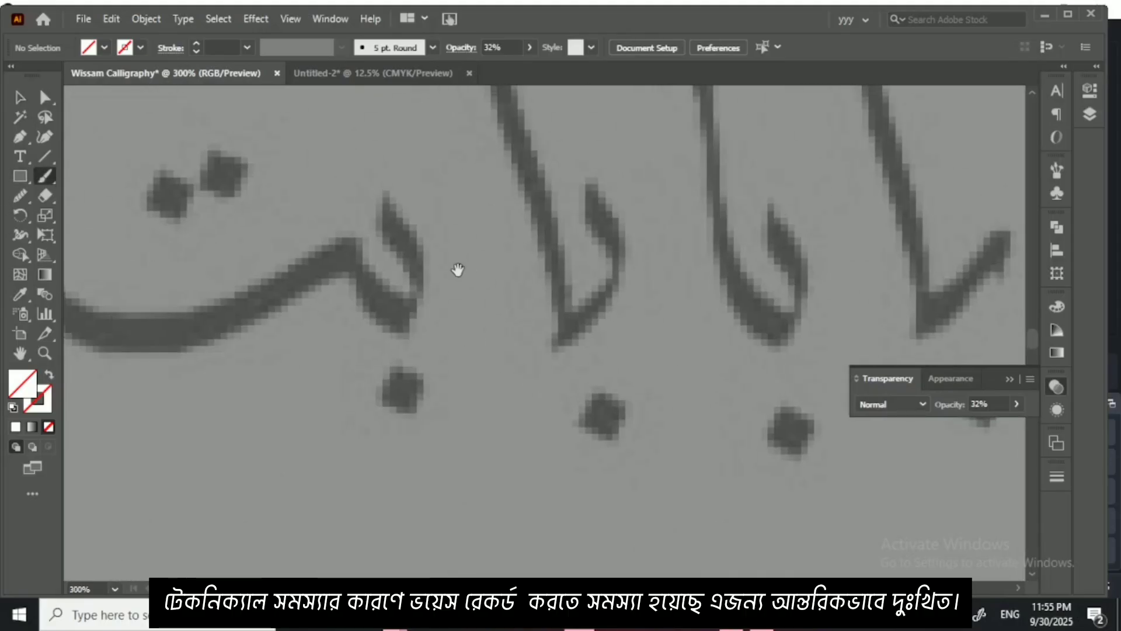
pyautogui.moveTo(458, 270); pyautogui.dragTo(262, 315)
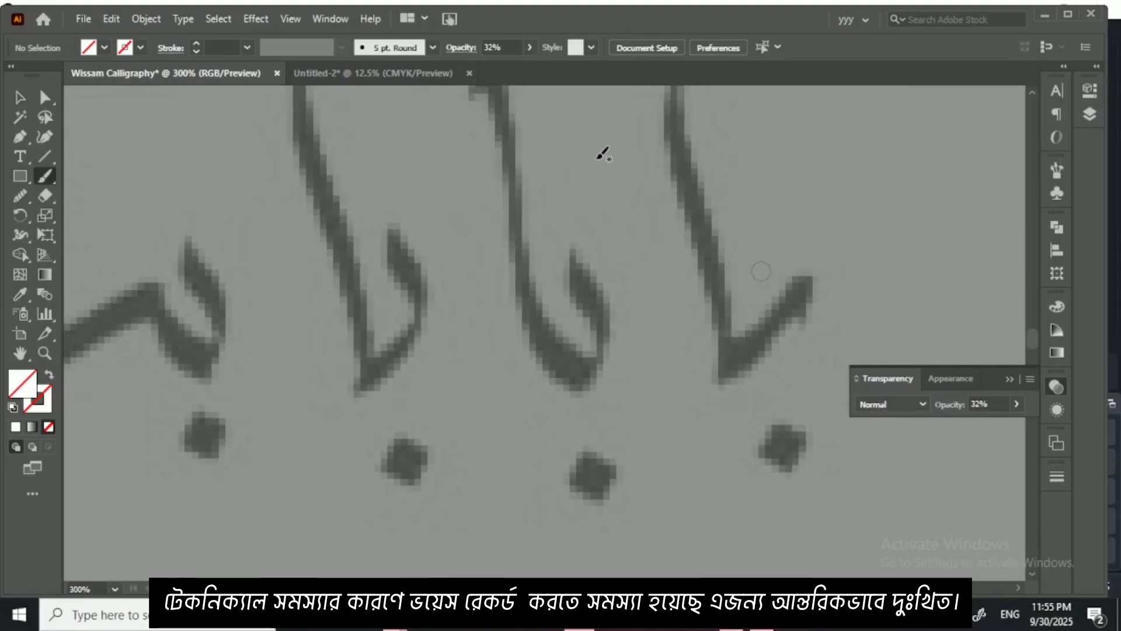
pyautogui.click(433, 47)
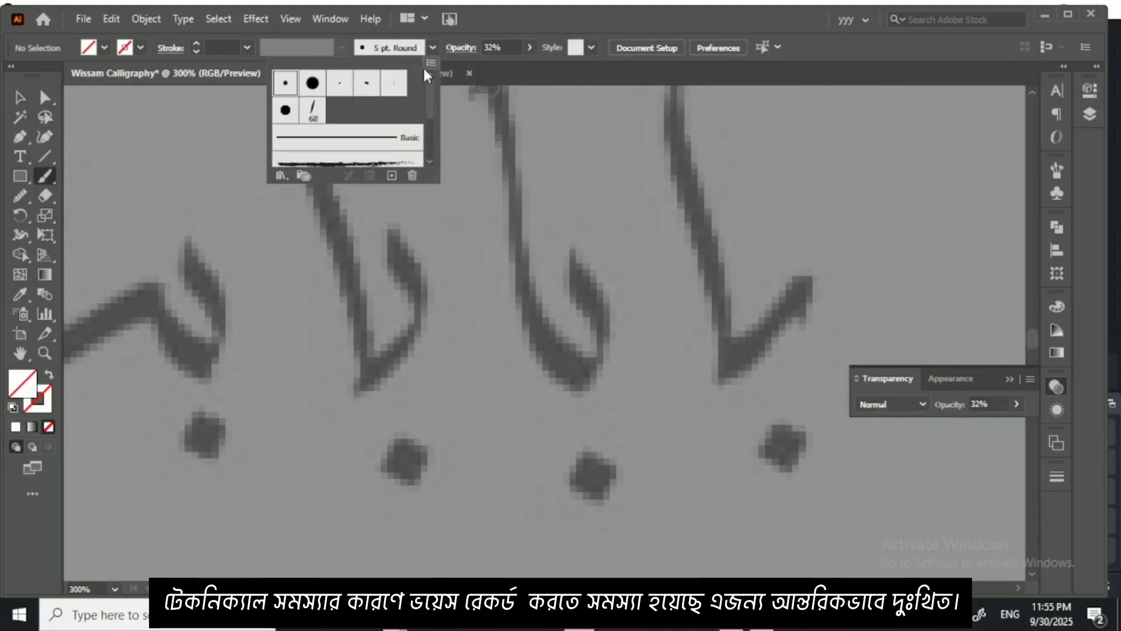
pyautogui.click(314, 109)
pyautogui.click(950, 363)
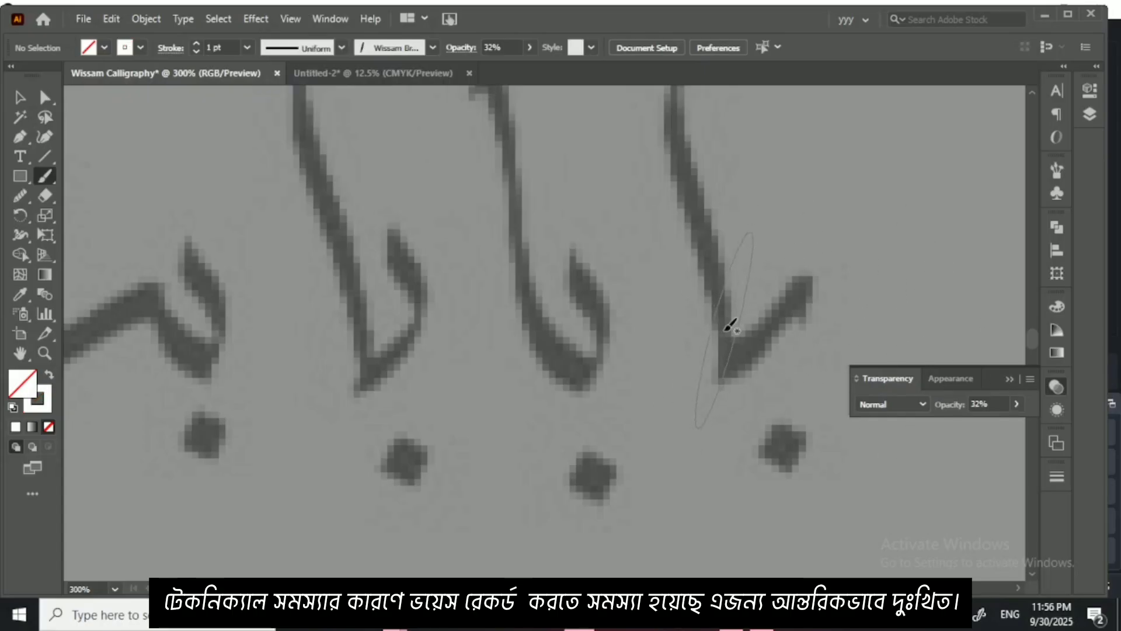
# Step: Reduce the brush size to suit the stroke width of the با forms and clear the transparency settings out of view
pyautogui.press('[')
pyautogui.press('[')
pyautogui.press('[')
pyautogui.press('[')
pyautogui.press('[')
pyautogui.press('[')
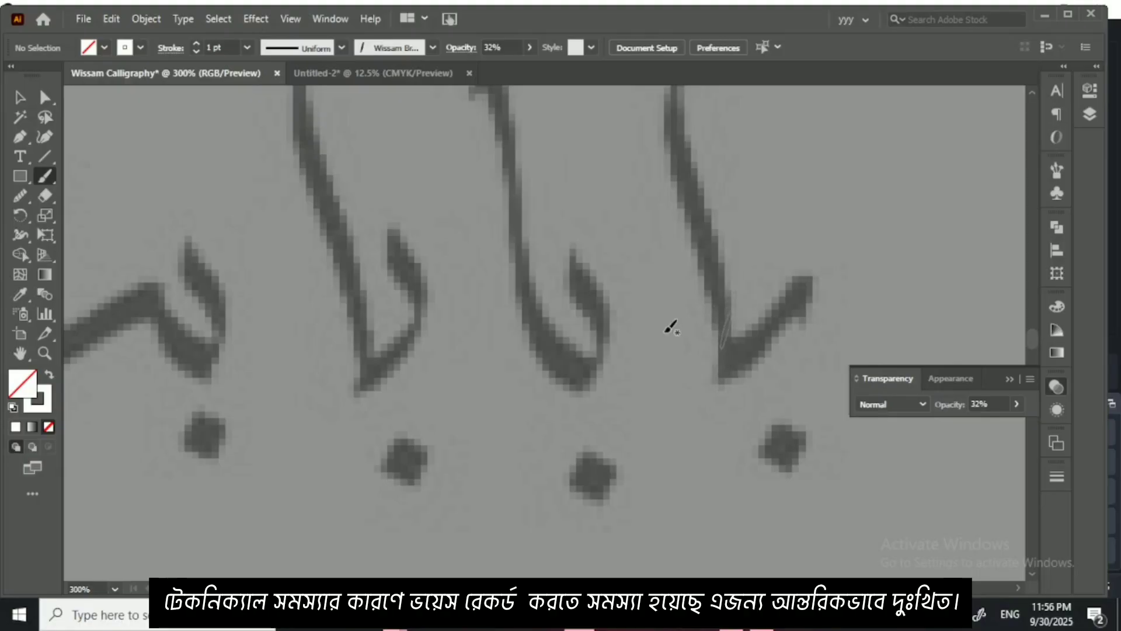
pyautogui.moveTo(505, 281); pyautogui.dragTo(680, 313)
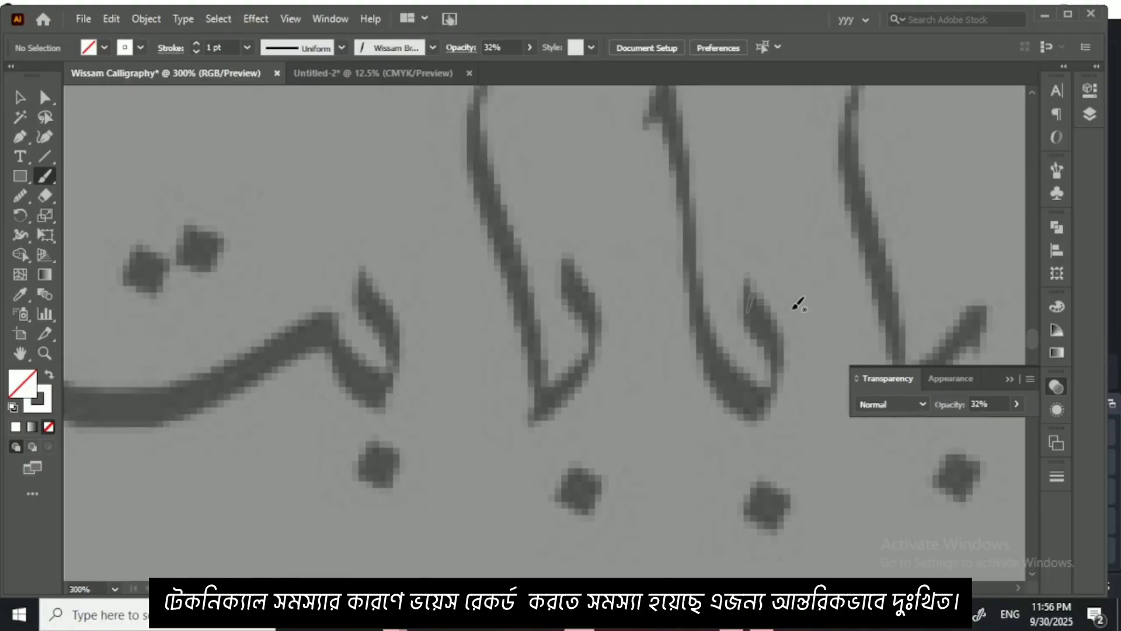
pyautogui.click(1009, 378)
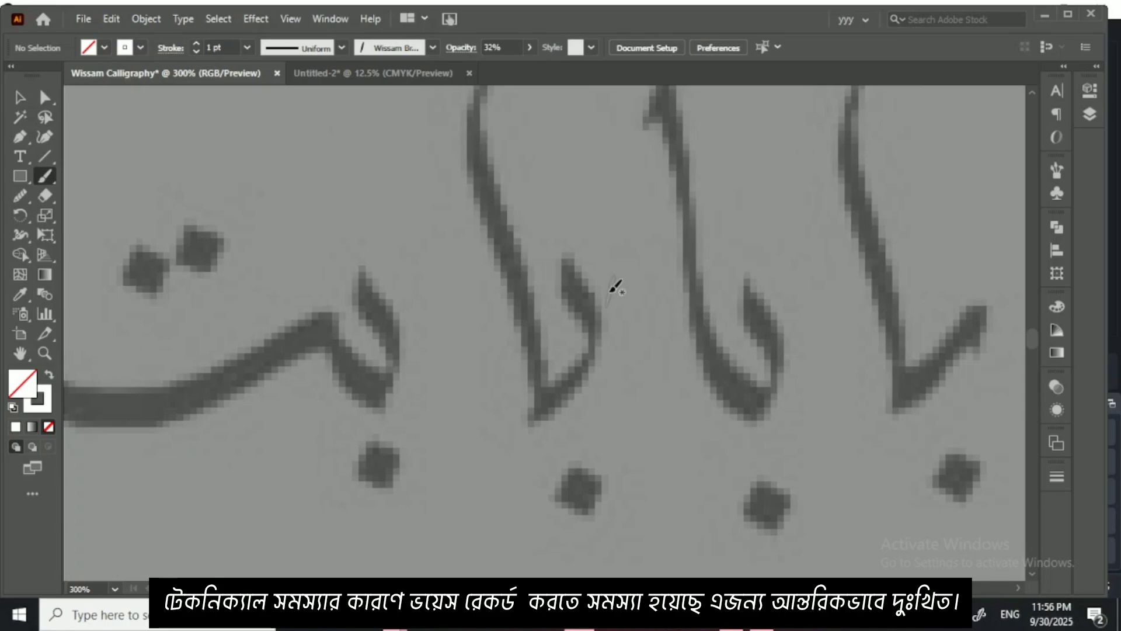
# Step: Set the brush opacity to 100% and trace the third با from the right with a curved ب and a tall alif
pyautogui.moveTo(571, 261)
pyautogui.mouseDown()
pyautogui.moveTo(601, 331)
pyautogui.moveTo(595, 356)
pyautogui.moveTo(542, 389)
pyautogui.mouseUp()
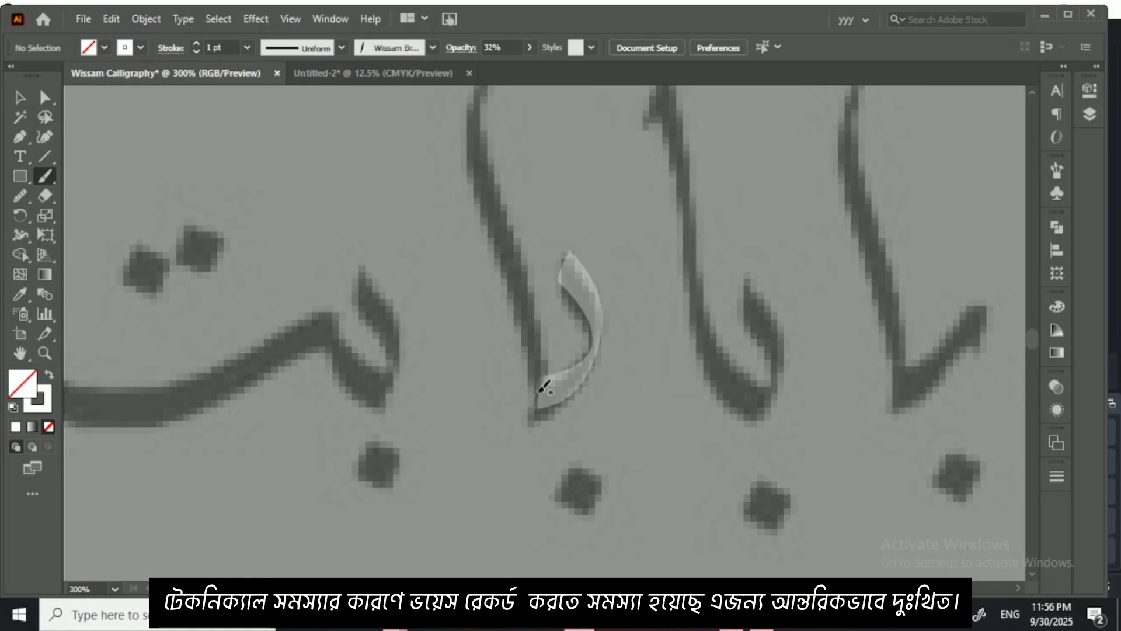
pyautogui.hotkey('ctrl', 'z')
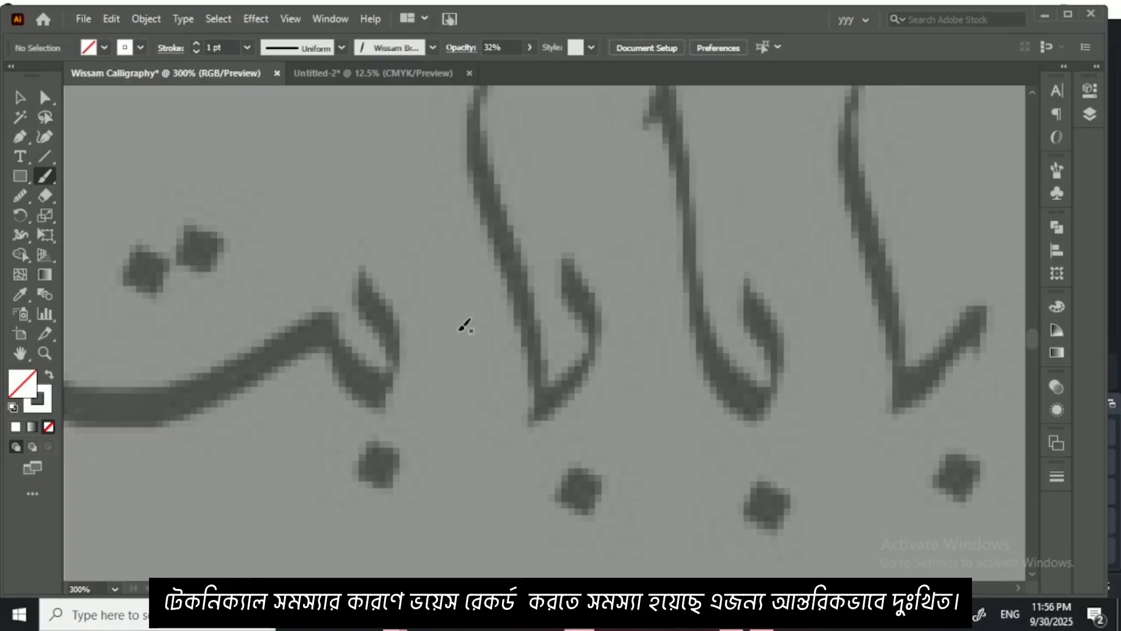
pyautogui.click(529, 48)
pyautogui.moveTo(485, 68); pyautogui.dragTo(528, 68)
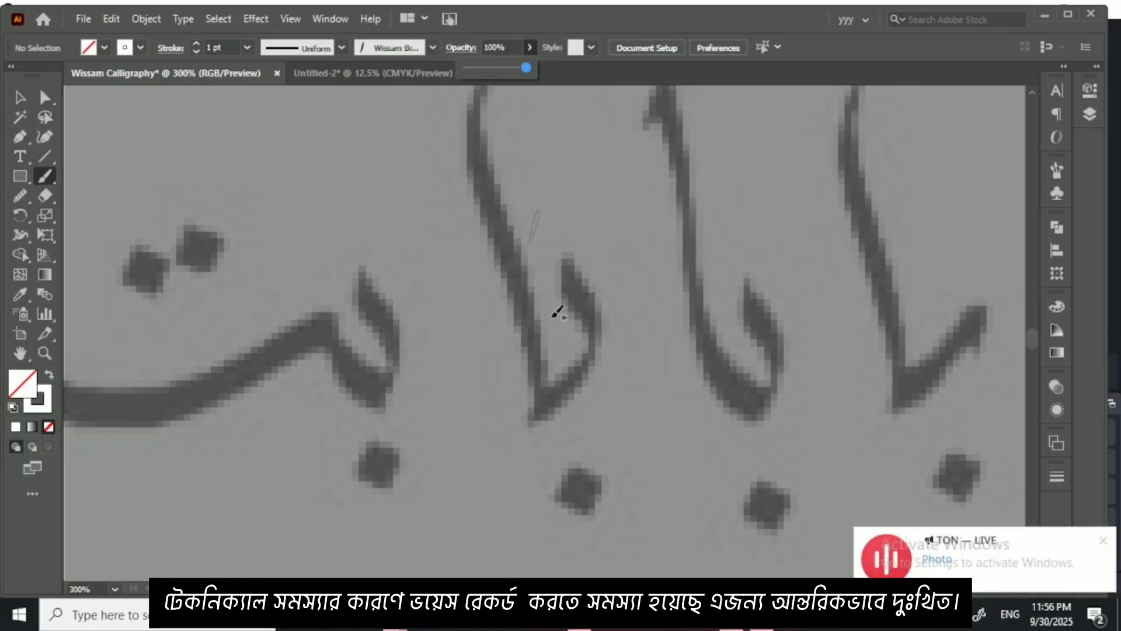
pyautogui.moveTo(567, 255)
pyautogui.mouseDown()
pyautogui.moveTo(589, 343)
pyautogui.moveTo(577, 374)
pyautogui.moveTo(537, 394)
pyautogui.moveTo(561, 420)
pyautogui.moveTo(541, 450)
pyautogui.moveTo(474, 233)
pyautogui.moveTo(482, 159)
pyautogui.mouseUp()
pyautogui.hotkey('ctrl', '=')
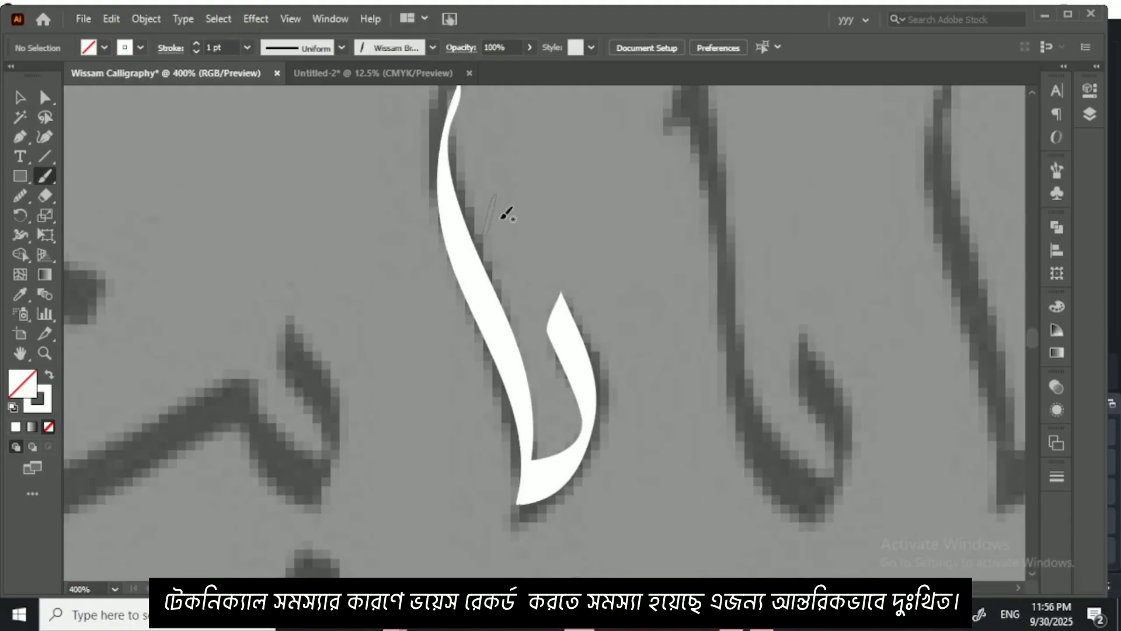
# Step: Refine the head of the traced ب with the Curvature tool, adding a point near its start and shifting the tip slightly towards the right
pyautogui.click(20, 97)
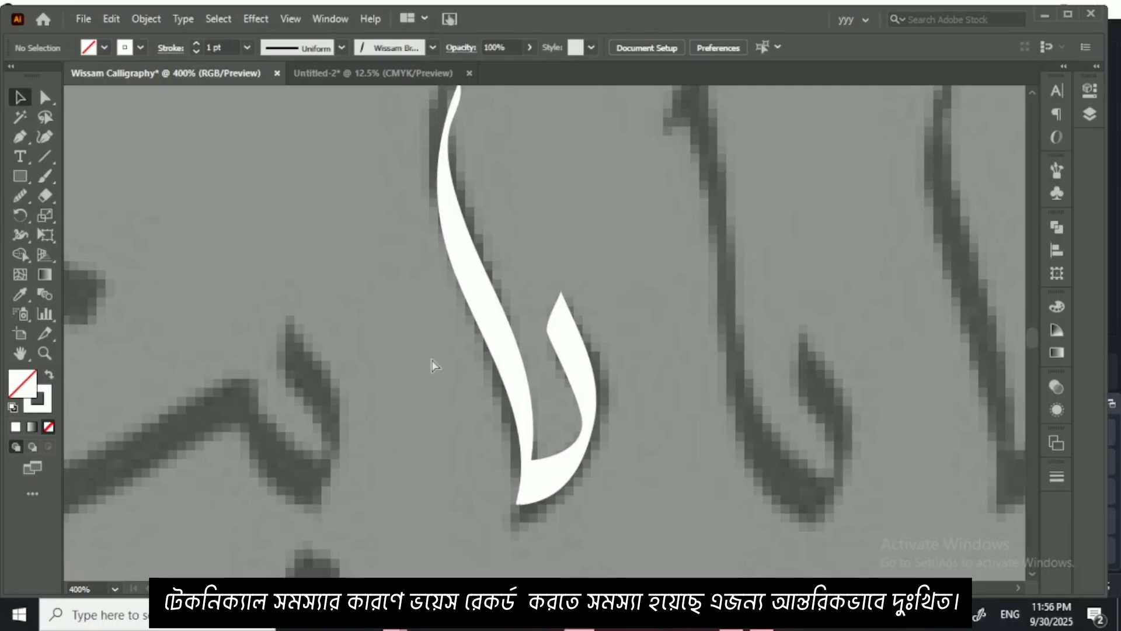
pyautogui.hotkey('ctrl', '=')
pyautogui.click(601, 362)
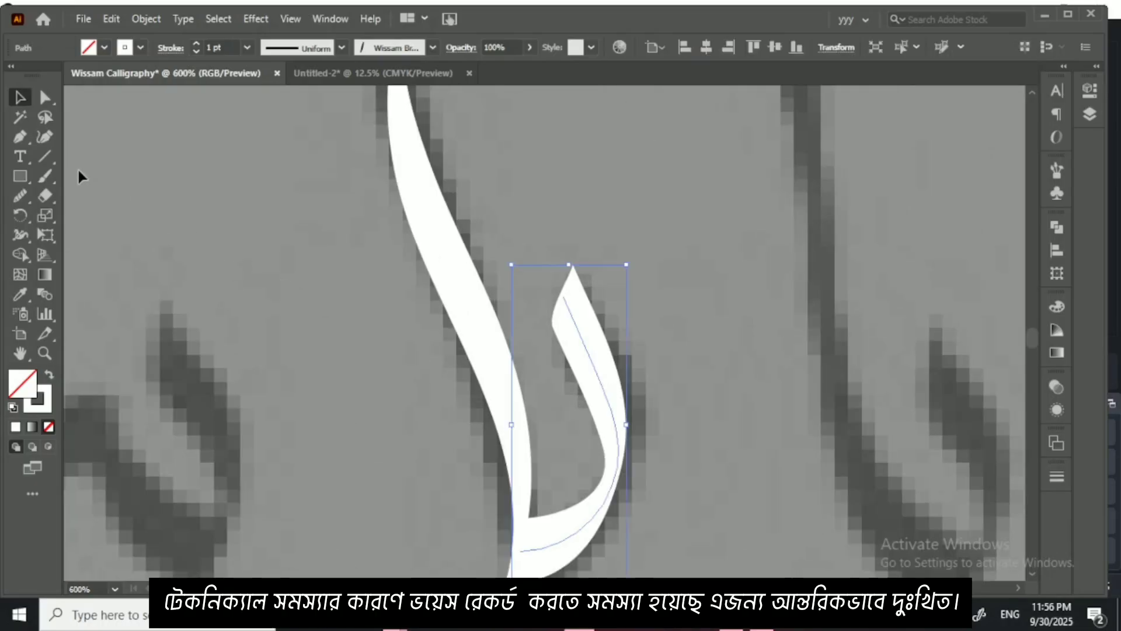
pyautogui.click(44, 136)
pyautogui.click(579, 332)
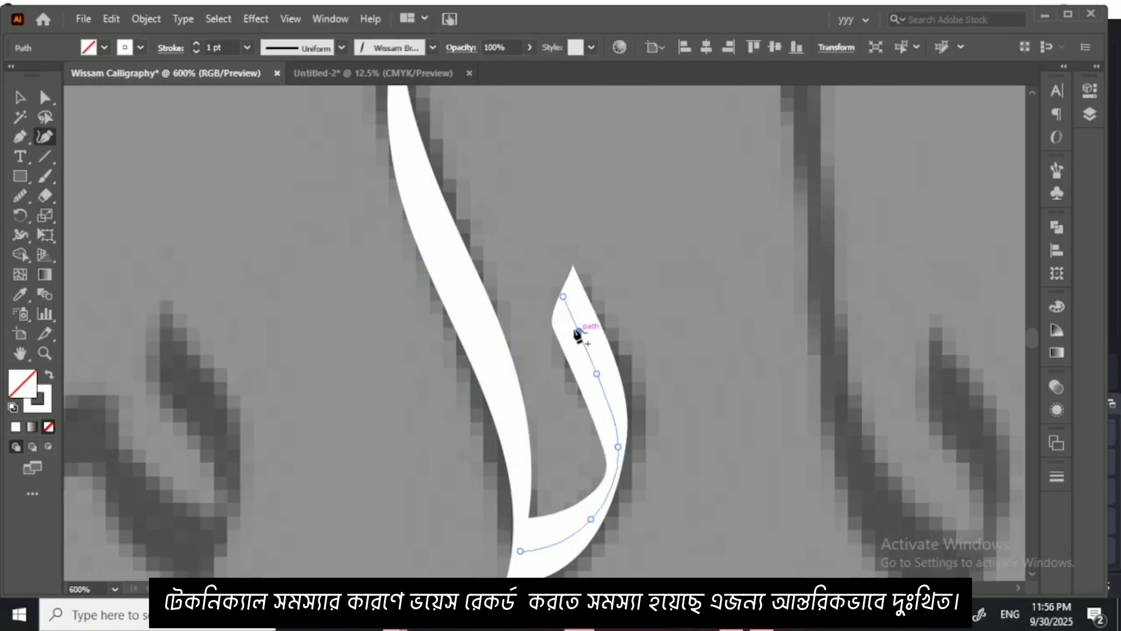
pyautogui.moveTo(563, 297); pyautogui.dragTo(577, 291)
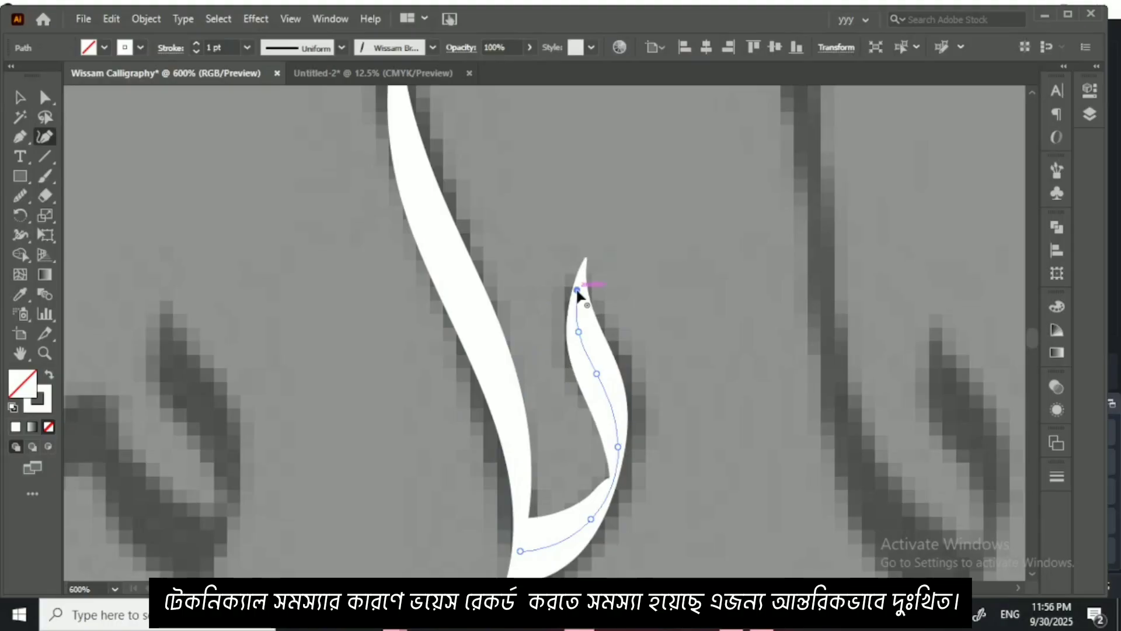
pyautogui.click(19, 97)
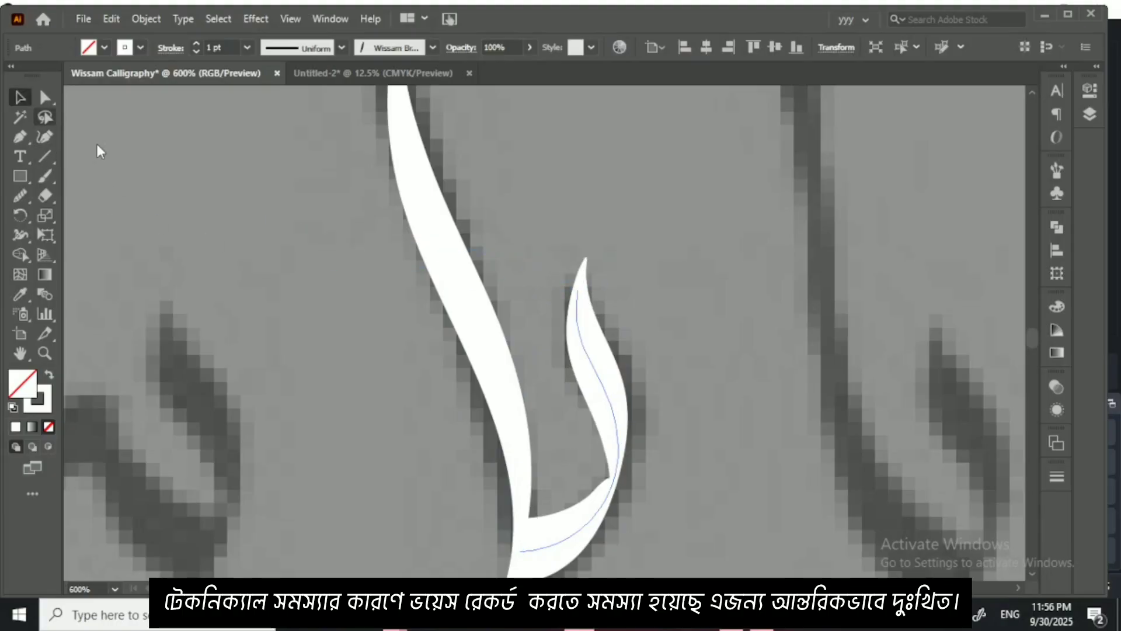
pyautogui.click(209, 226)
# Step: Trace the neighbouring بت in one stroke with its long shallow bowl, and add the dot below the ب
pyautogui.hotkey('ctrl', '-')
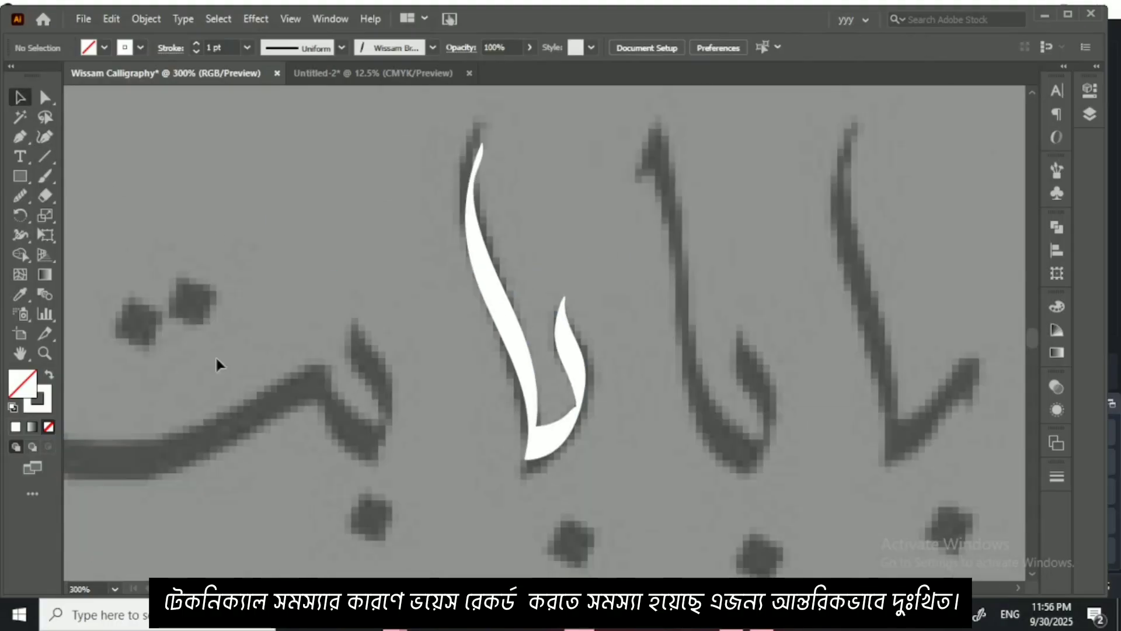
pyautogui.moveTo(466, 371); pyautogui.dragTo(727, 284)
pyautogui.click(45, 176)
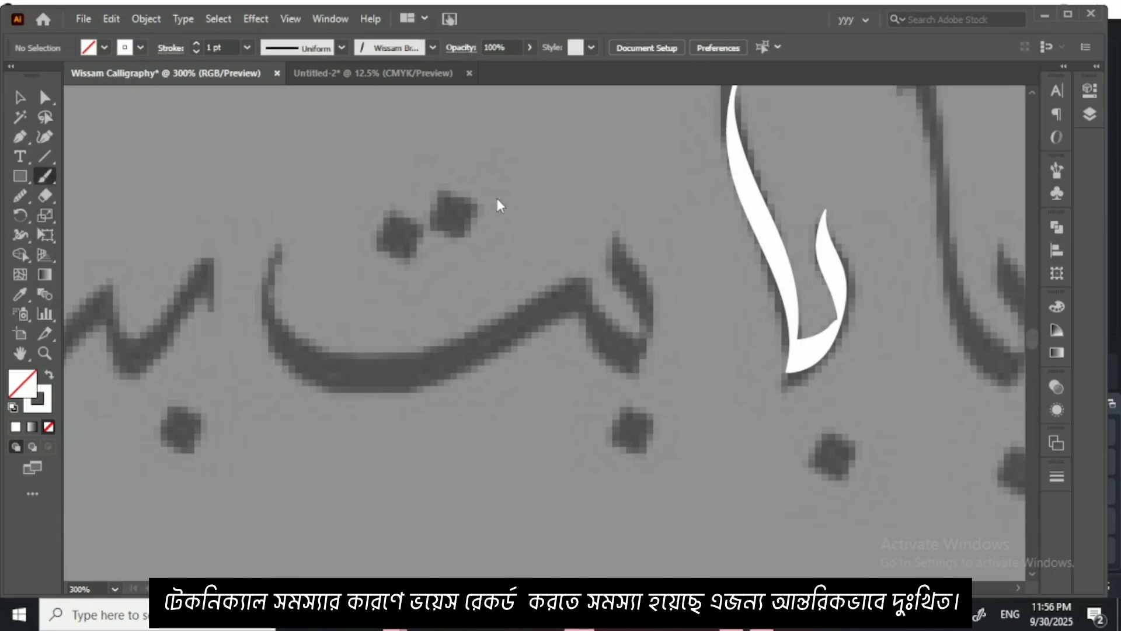
pyautogui.moveTo(621, 238)
pyautogui.mouseDown()
pyautogui.moveTo(653, 314)
pyautogui.moveTo(625, 345)
pyautogui.moveTo(600, 318)
pyautogui.moveTo(589, 275)
pyautogui.moveTo(547, 310)
pyautogui.moveTo(447, 345)
pyautogui.moveTo(311, 349)
pyautogui.moveTo(268, 253)
pyautogui.mouseUp()
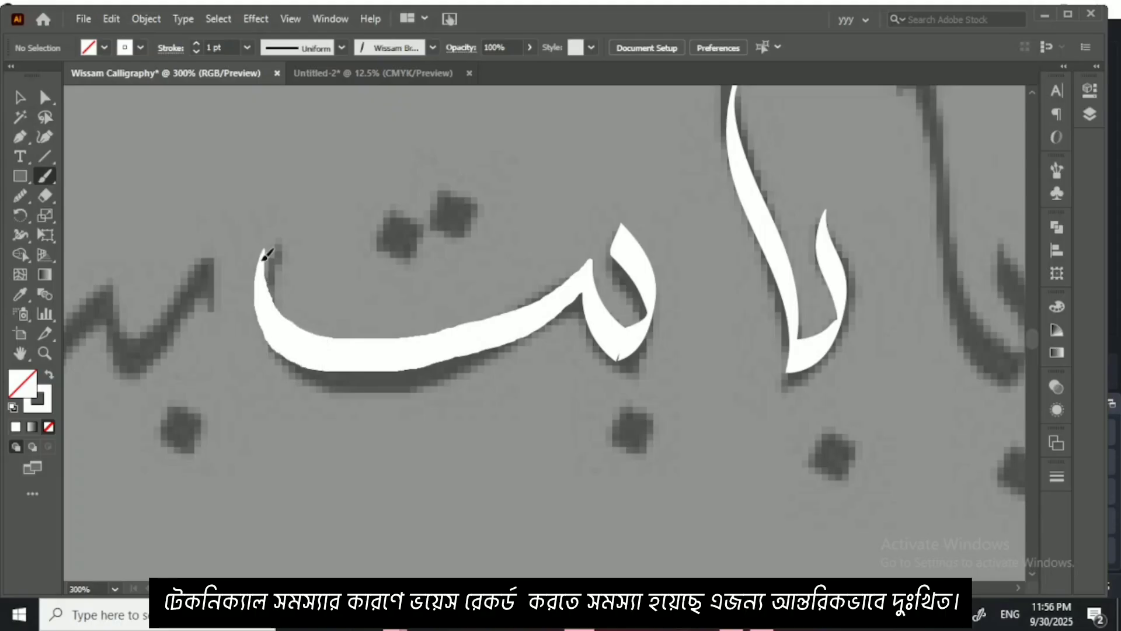
pyautogui.moveTo(618, 389); pyautogui.dragTo(639, 420)
# Step: Trace the second بت with its deep bowl sweeping upward, placing three dots inside it
pyautogui.hscroll(-5, 383, 335)
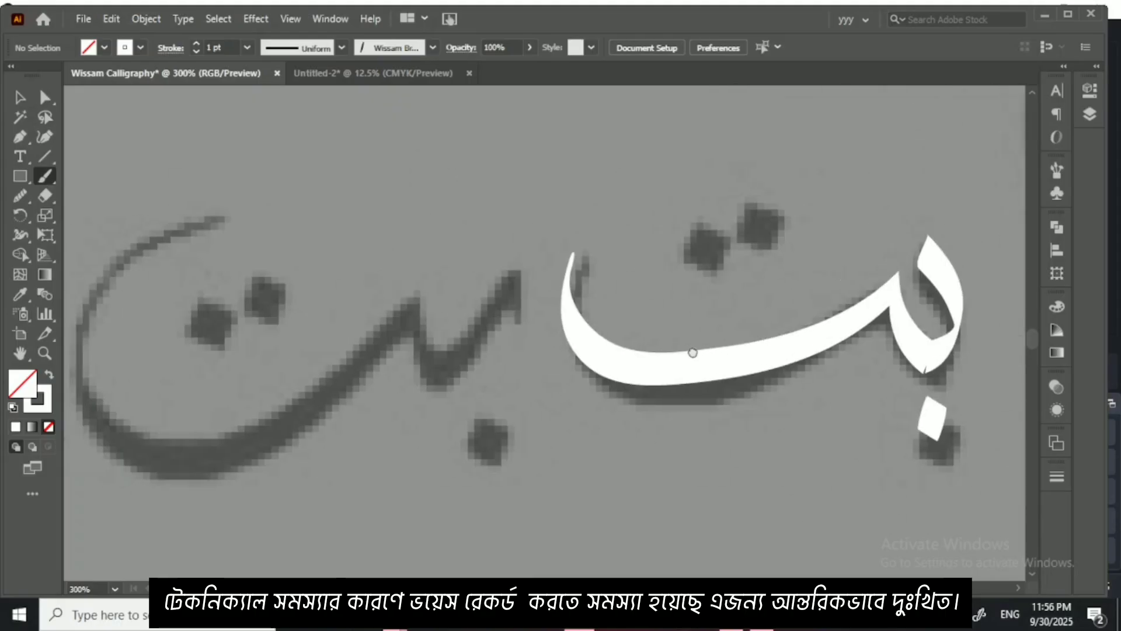
pyautogui.hscroll(-3, 492, 286)
pyautogui.moveTo(440, 254); pyautogui.dragTo(511, 313)
pyautogui.moveTo(439, 320); pyautogui.dragTo(495, 347)
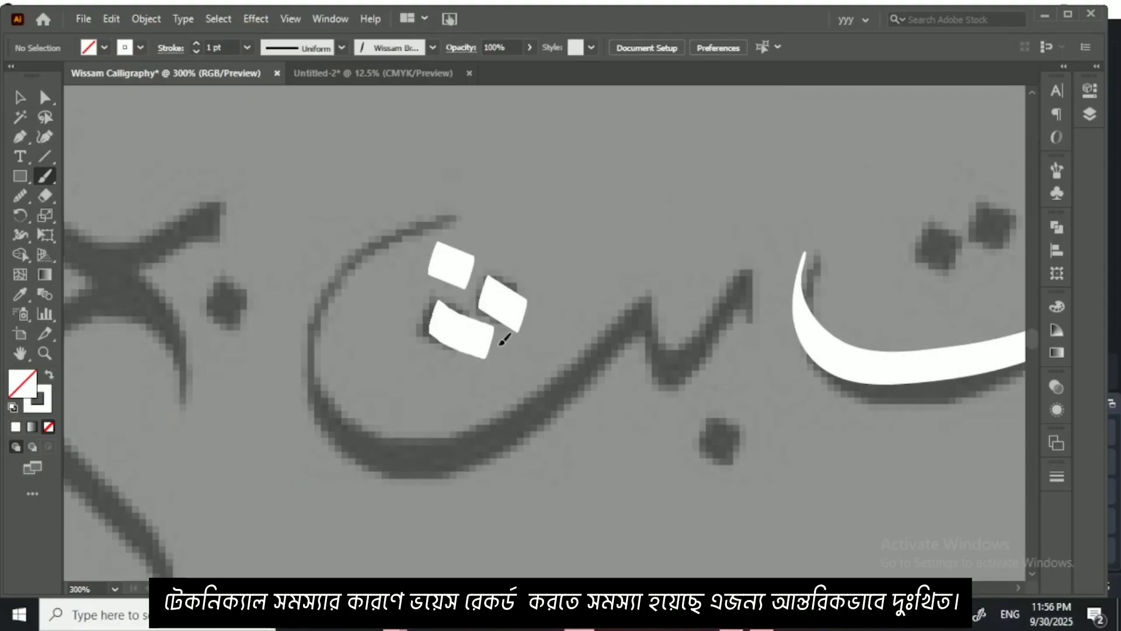
pyautogui.moveTo(747, 325)
pyautogui.mouseDown()
pyautogui.moveTo(749, 285)
pyautogui.moveTo(695, 362)
pyautogui.moveTo(664, 353)
pyautogui.moveTo(645, 297)
pyautogui.moveTo(558, 397)
pyautogui.moveTo(414, 436)
pyautogui.moveTo(416, 205)
pyautogui.mouseUp()
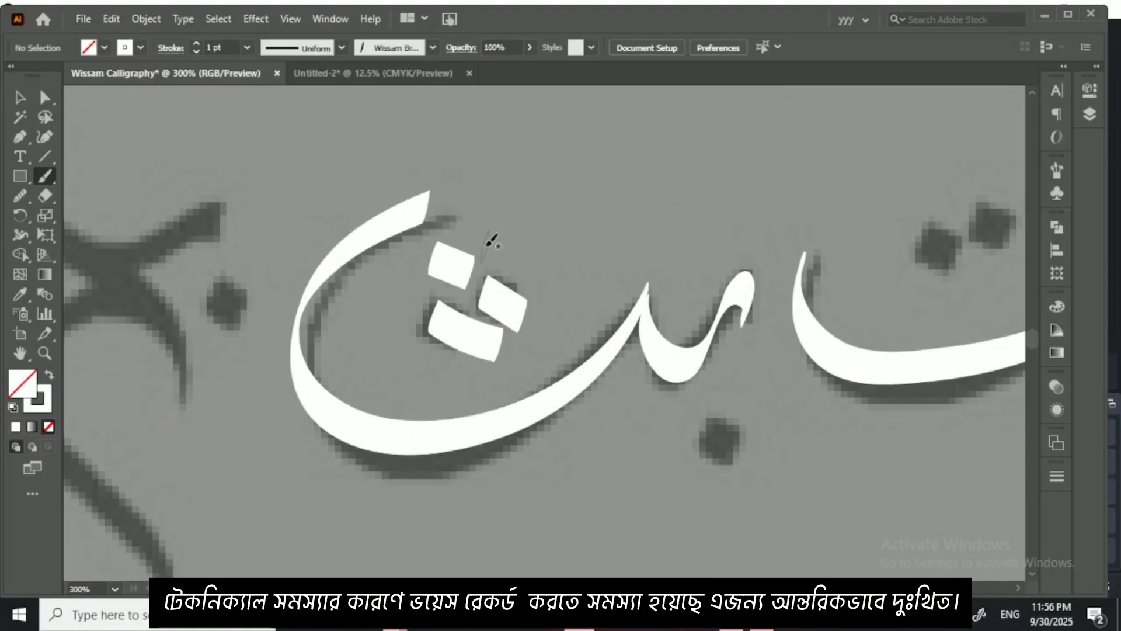
pyautogui.scroll(-3, 501, 292)
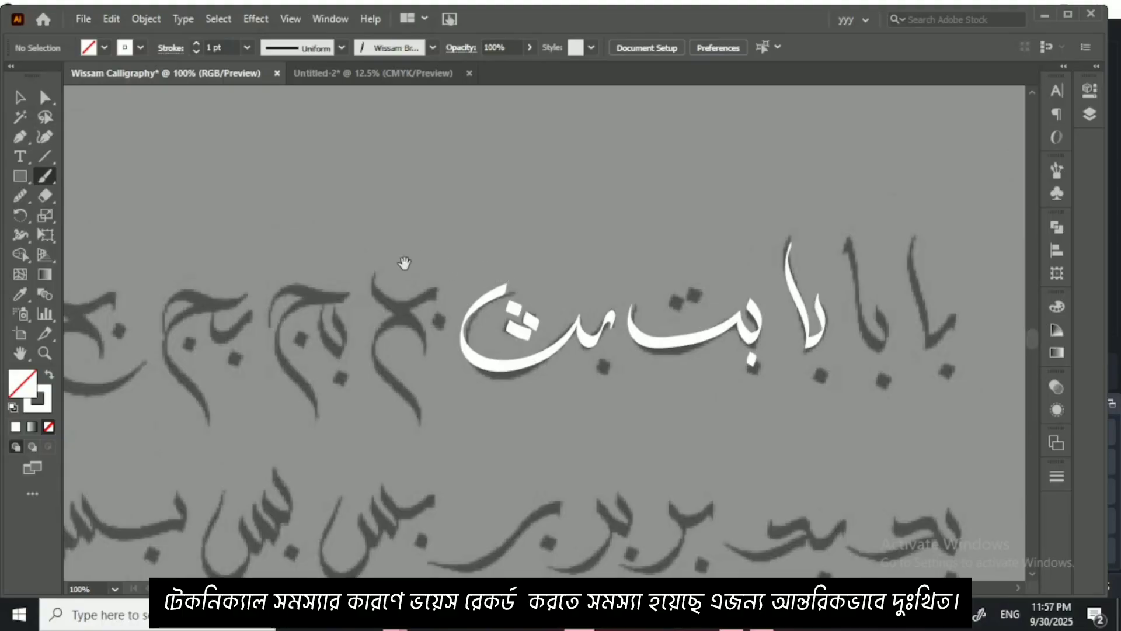
pyautogui.moveTo(405, 263); pyautogui.dragTo(523, 277)
pyautogui.moveTo(378, 402); pyautogui.dragTo(570, 292)
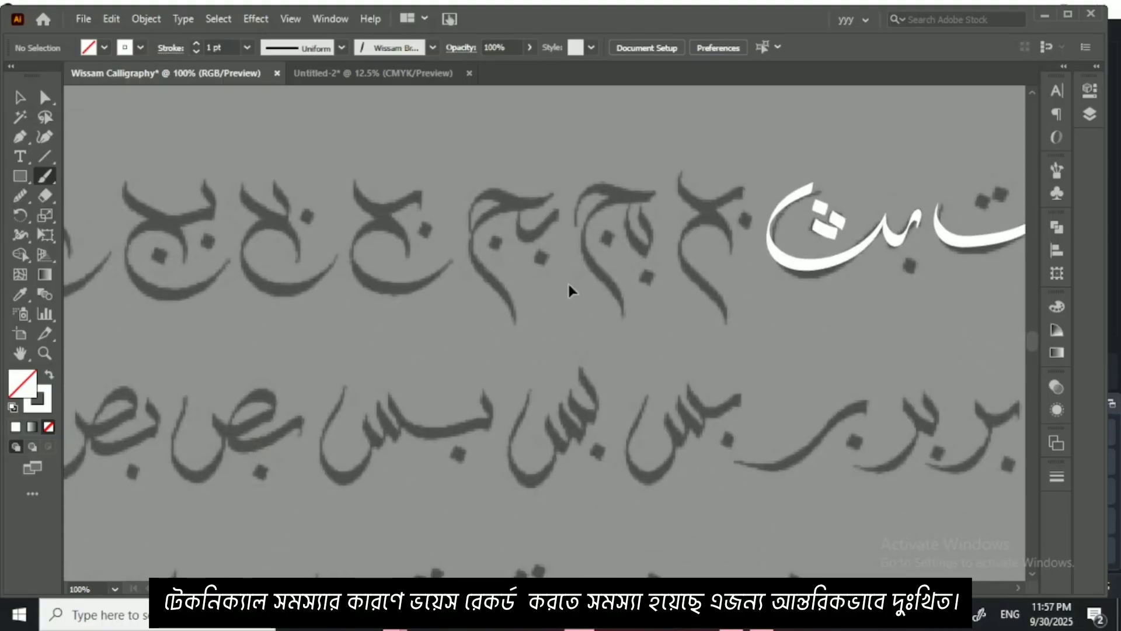
# Step: Trace the بص beside بس in the second row in one continuous stroke, and add the diamond dot below the ب
pyautogui.scroll(-2, 567, 282)
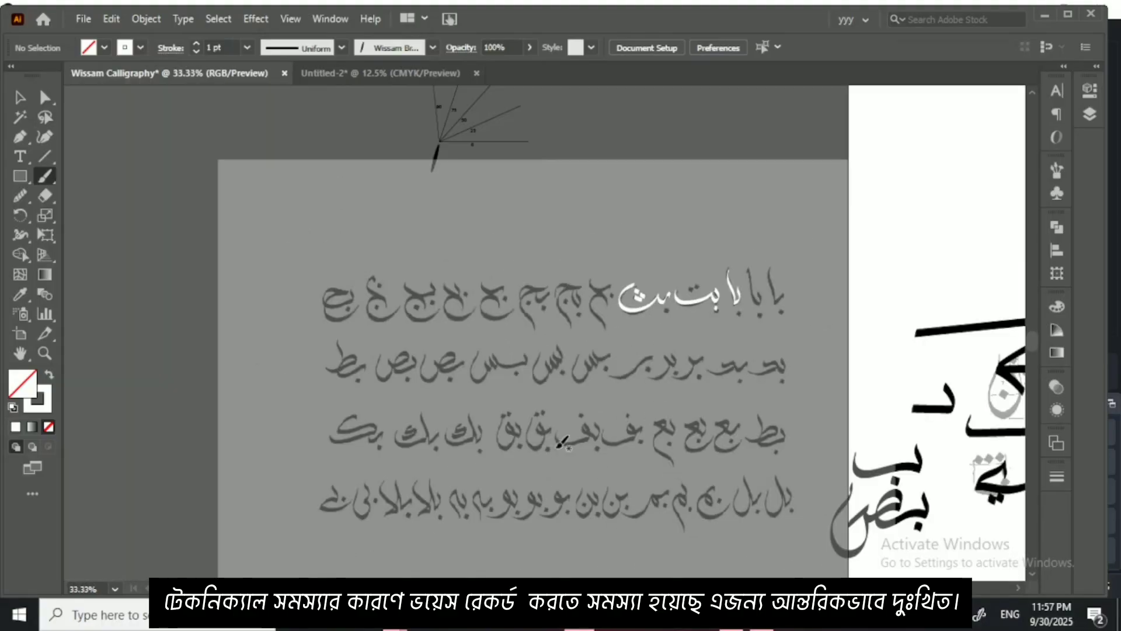
pyautogui.scroll(2, 388, 396)
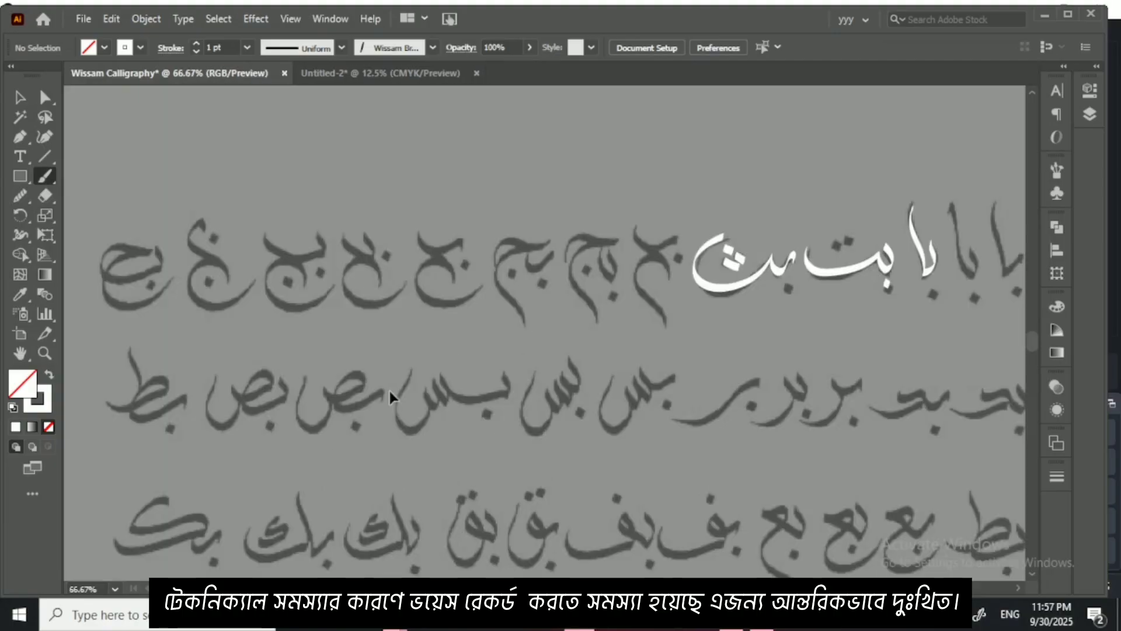
pyautogui.scroll(2, 390, 387)
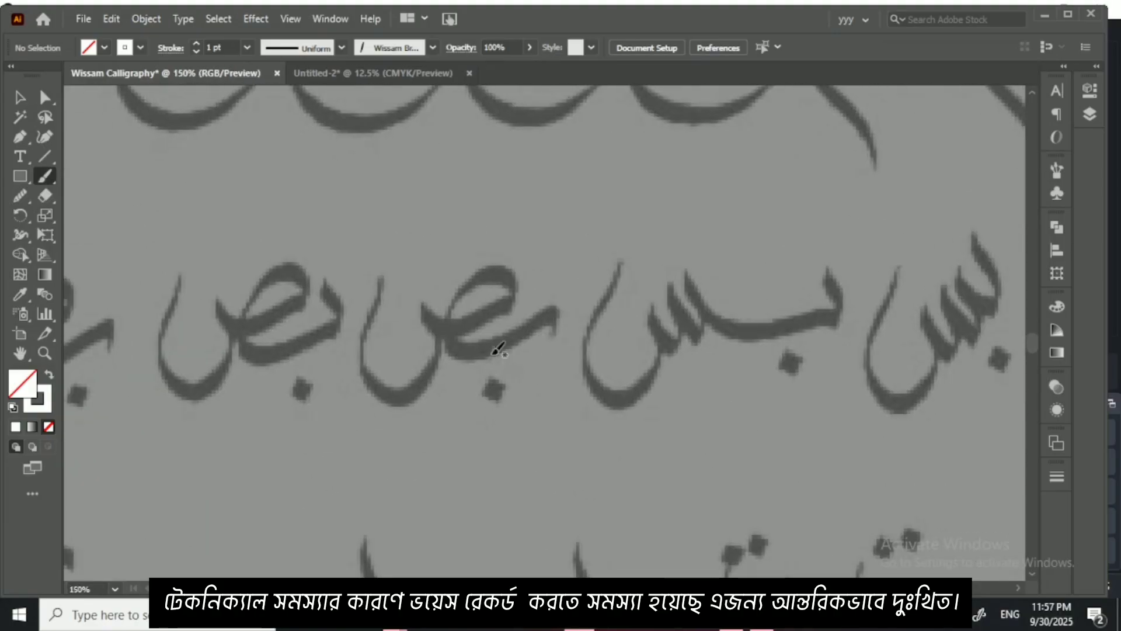
pyautogui.scroll(3, 490, 354)
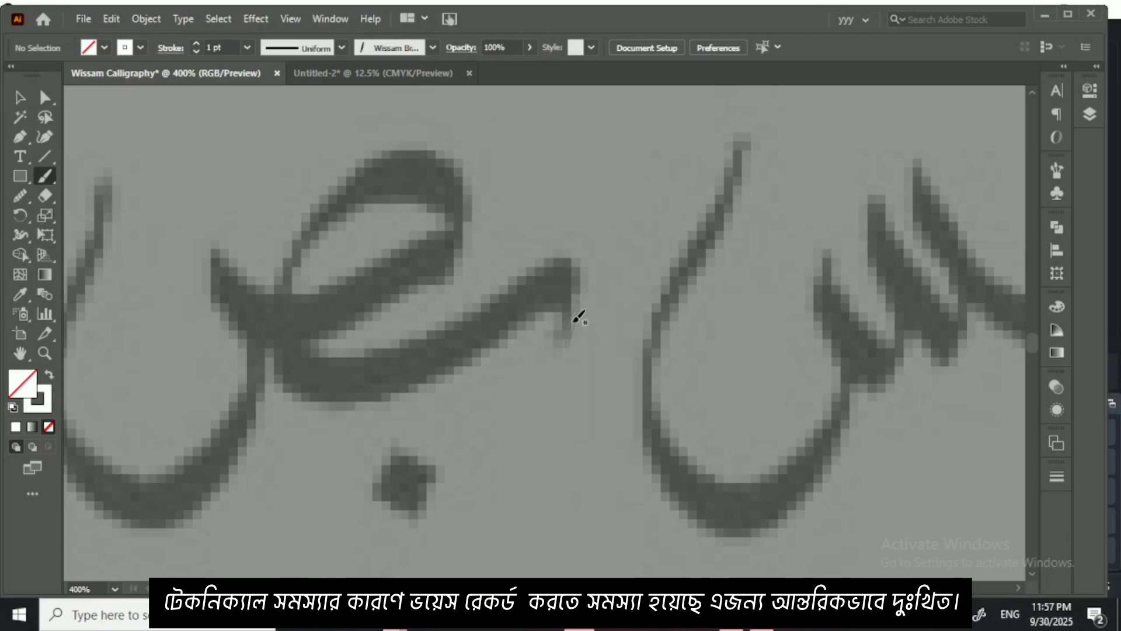
pyautogui.moveTo(578, 316)
pyautogui.mouseDown()
pyautogui.moveTo(577, 289)
pyautogui.moveTo(444, 354)
pyautogui.mouseUp()
pyautogui.hotkey('ctrl', 'z')
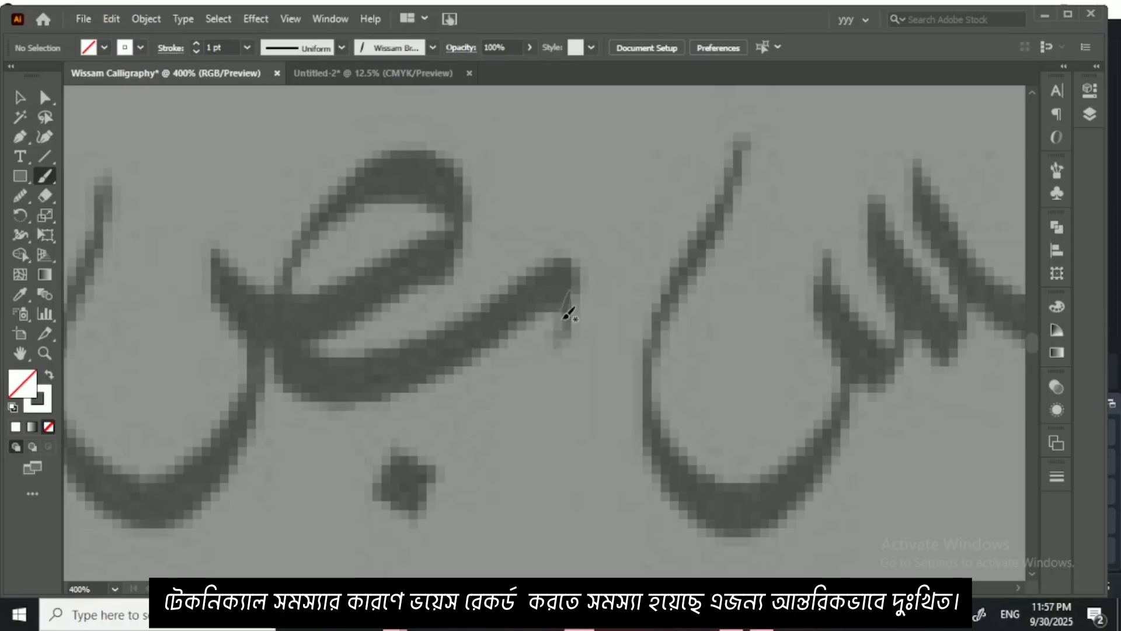
pyautogui.moveTo(558, 342)
pyautogui.mouseDown()
pyautogui.moveTo(569, 299)
pyautogui.moveTo(554, 290)
pyautogui.moveTo(457, 353)
pyautogui.moveTo(324, 378)
pyautogui.moveTo(274, 358)
pyautogui.moveTo(275, 232)
pyautogui.moveTo(388, 179)
pyautogui.moveTo(466, 181)
pyautogui.moveTo(475, 236)
pyautogui.moveTo(462, 264)
pyautogui.moveTo(504, 228)
pyautogui.moveTo(332, 278)
pyautogui.moveTo(290, 255)
pyautogui.moveTo(288, 236)
pyautogui.moveTo(457, 193)
pyautogui.moveTo(445, 360)
pyautogui.moveTo(334, 433)
pyautogui.moveTo(253, 242)
pyautogui.moveTo(363, 70)
pyautogui.mouseUp()
pyautogui.moveTo(524, 302)
pyautogui.mouseDown()
pyautogui.moveTo(456, 282)
pyautogui.moveTo(522, 338)
pyautogui.moveTo(466, 321)
pyautogui.moveTo(520, 350)
pyautogui.mouseUp()
pyautogui.hotkey('ctrl', '-')
pyautogui.hotkey('ctrl', '-')
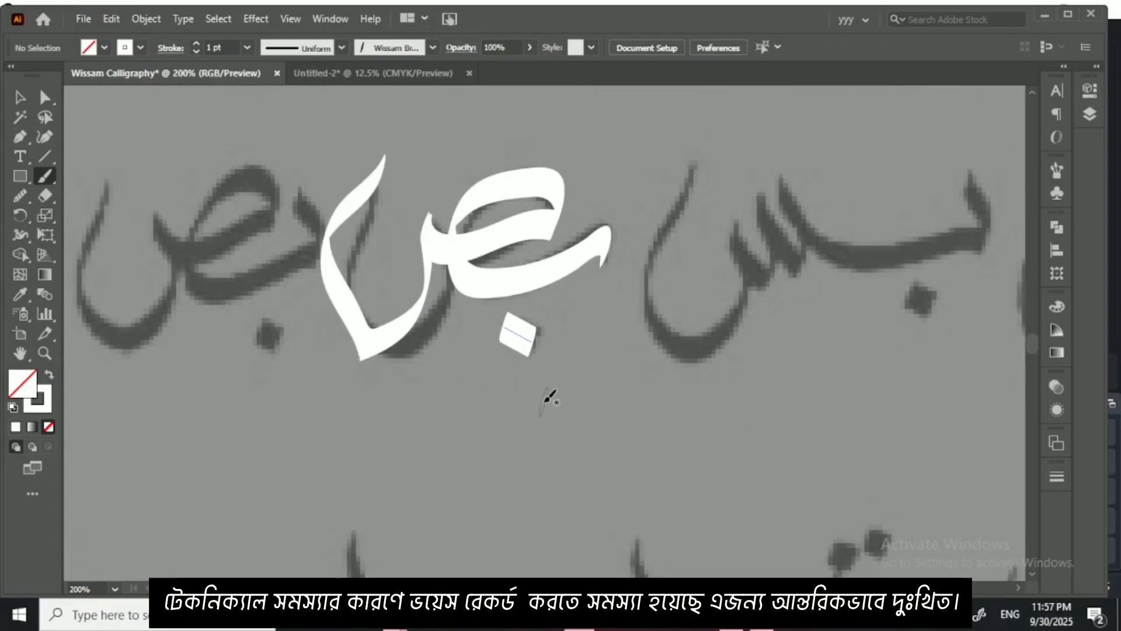
pyautogui.hotkey('ctrl', '-')
pyautogui.hotkey('ctrl', '-')
pyautogui.hotkey('ctrl', '-')
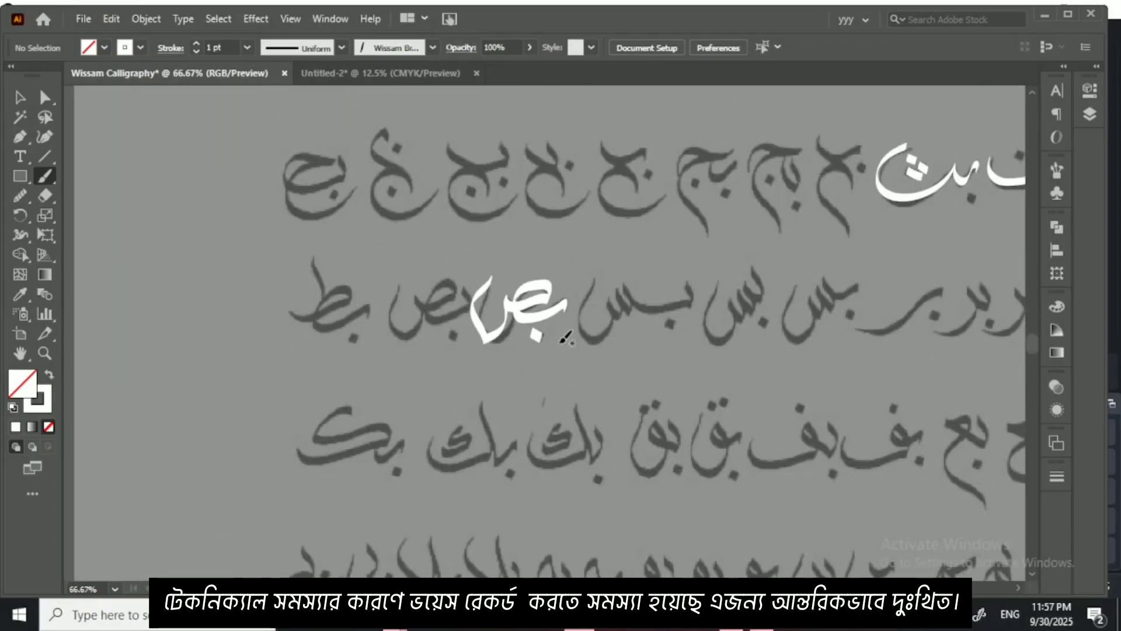
# Step: Look over the row of linked Wissam reference sheets in the Untitled-2 document
pyautogui.click(386, 73)
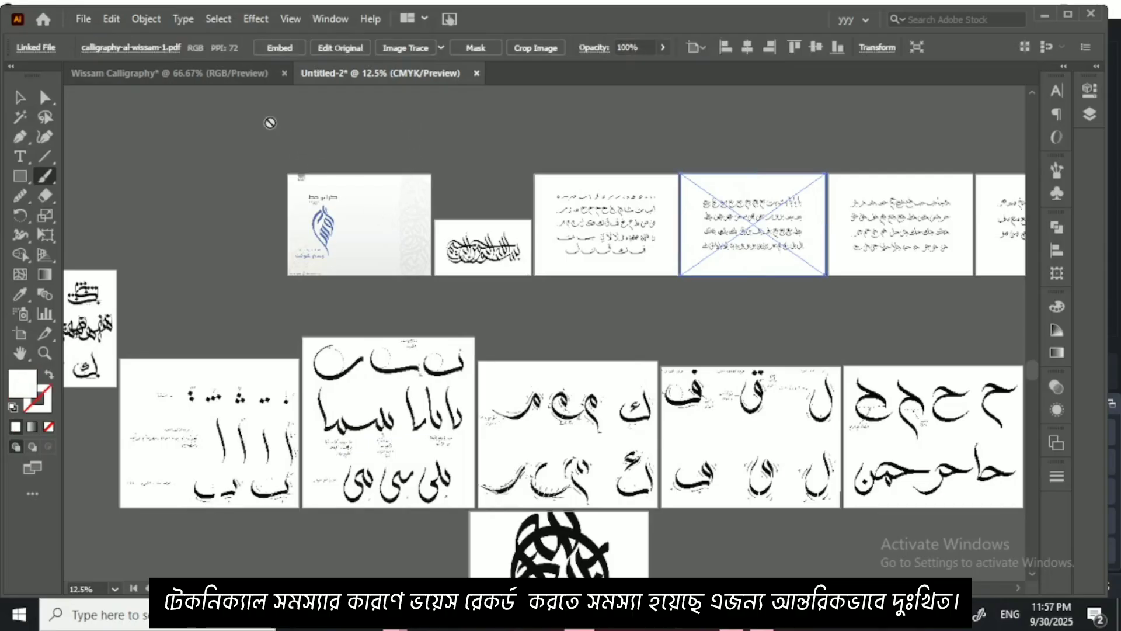
pyautogui.click(234, 75)
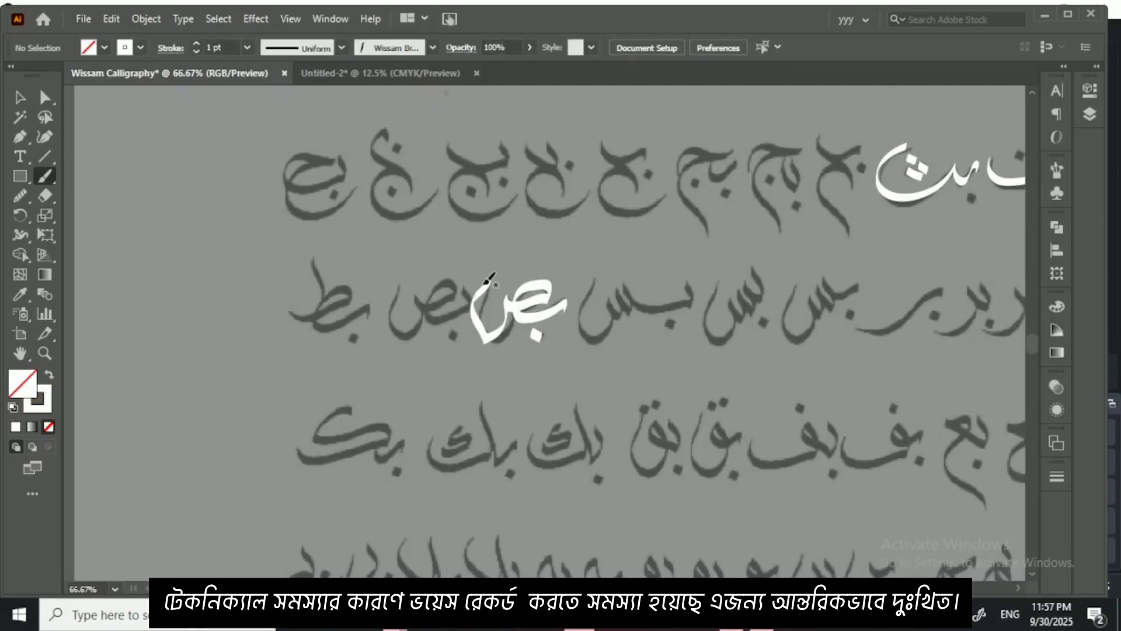
pyautogui.click(405, 74)
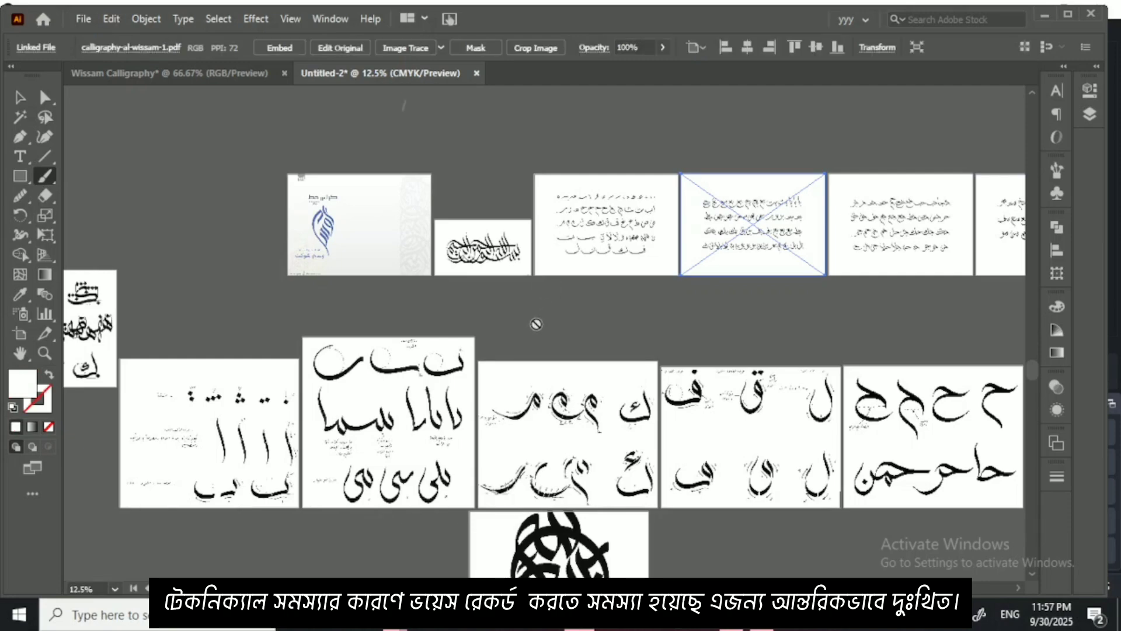
pyautogui.click(22, 100)
pyautogui.moveTo(676, 360); pyautogui.dragTo(476, 348)
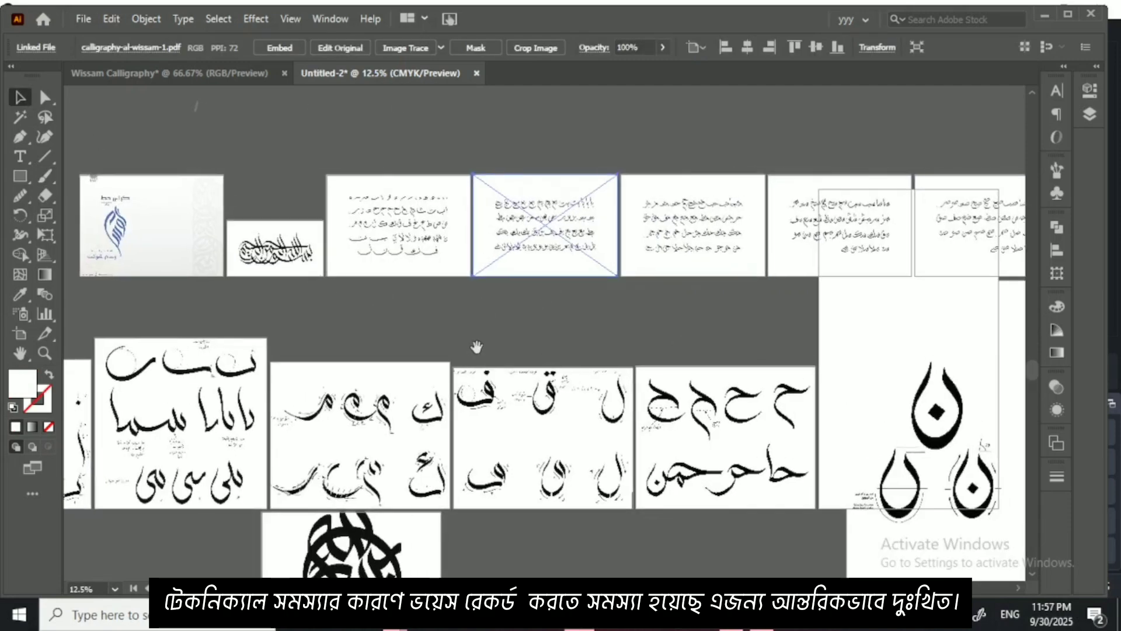
pyautogui.keyDown('shift'); pyautogui.click(727, 224); pyautogui.keyUp('shift')
pyautogui.click(725, 243)
pyautogui.moveTo(713, 307); pyautogui.dragTo(597, 307)
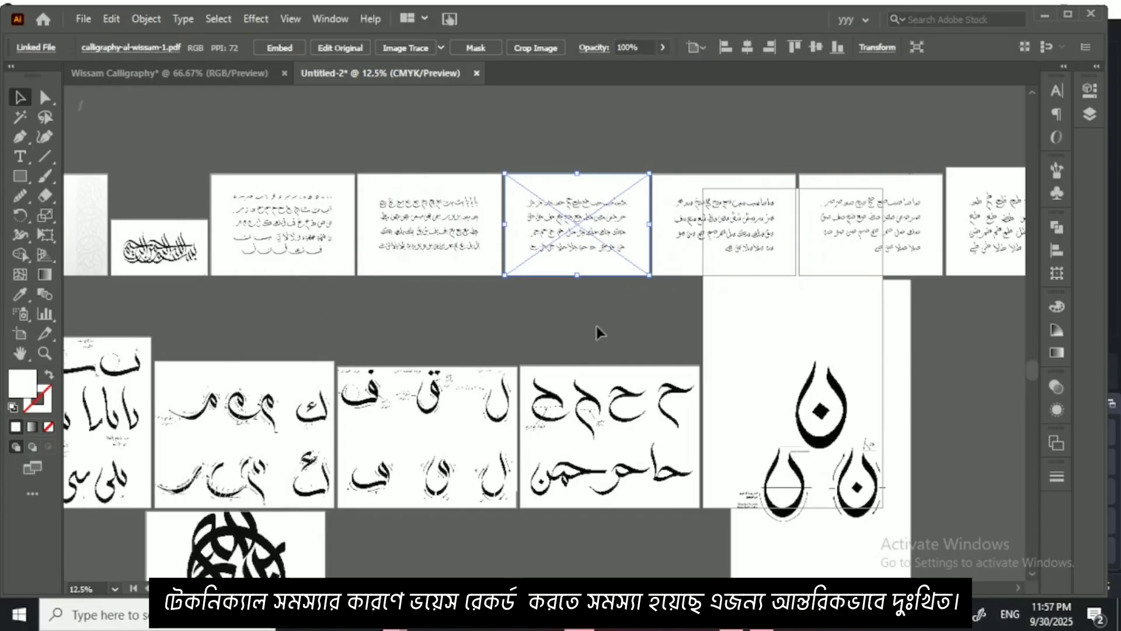
pyautogui.click(614, 307)
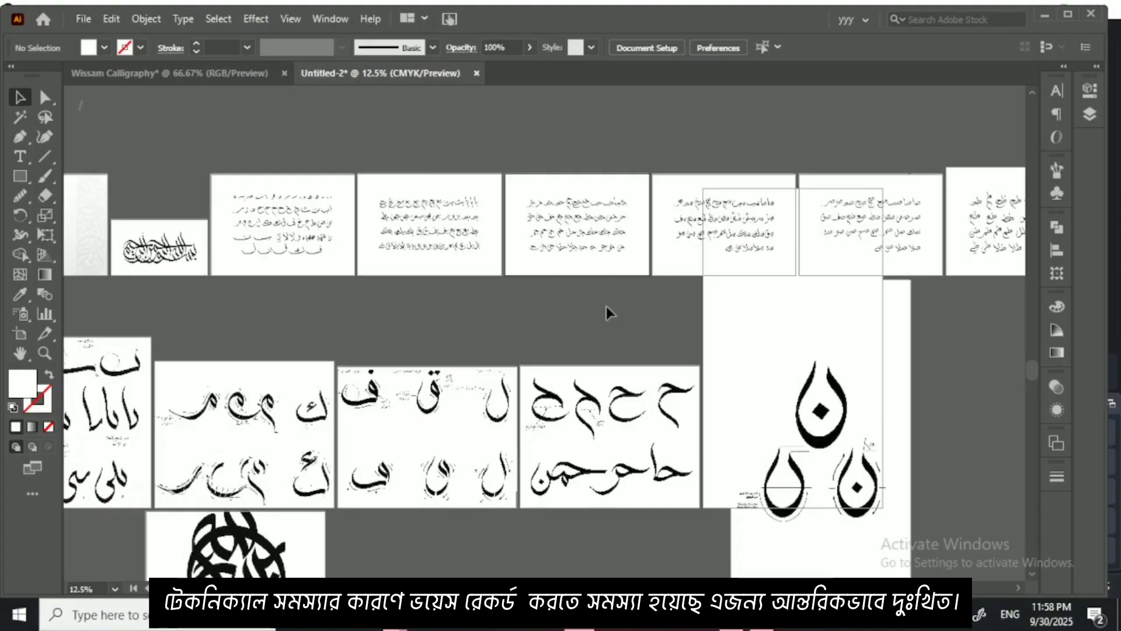
# Step: Copy the reference sheet of ط combinations from Untitled-2 into the Wissam Calligraphy document, beside the faded ب sheet
pyautogui.hotkey('ctrl', '=')
pyautogui.hotkey('ctrl', '=')
pyautogui.hotkey('ctrl', '=')
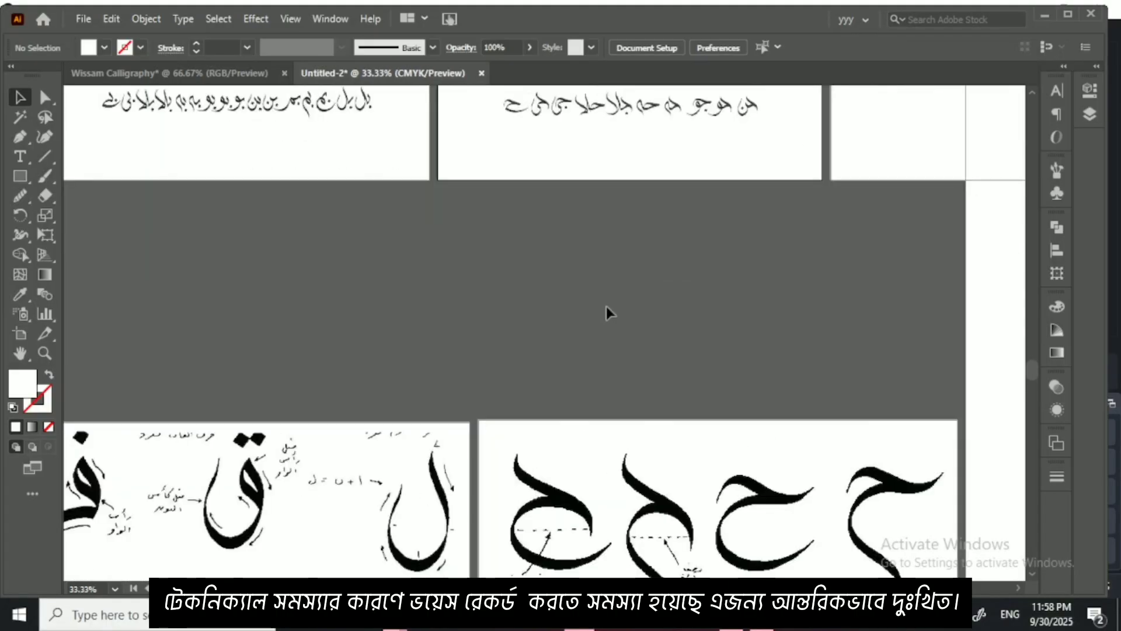
pyautogui.moveTo(647, 188); pyautogui.dragTo(450, 383)
pyautogui.moveTo(513, 312); pyautogui.dragTo(430, 329)
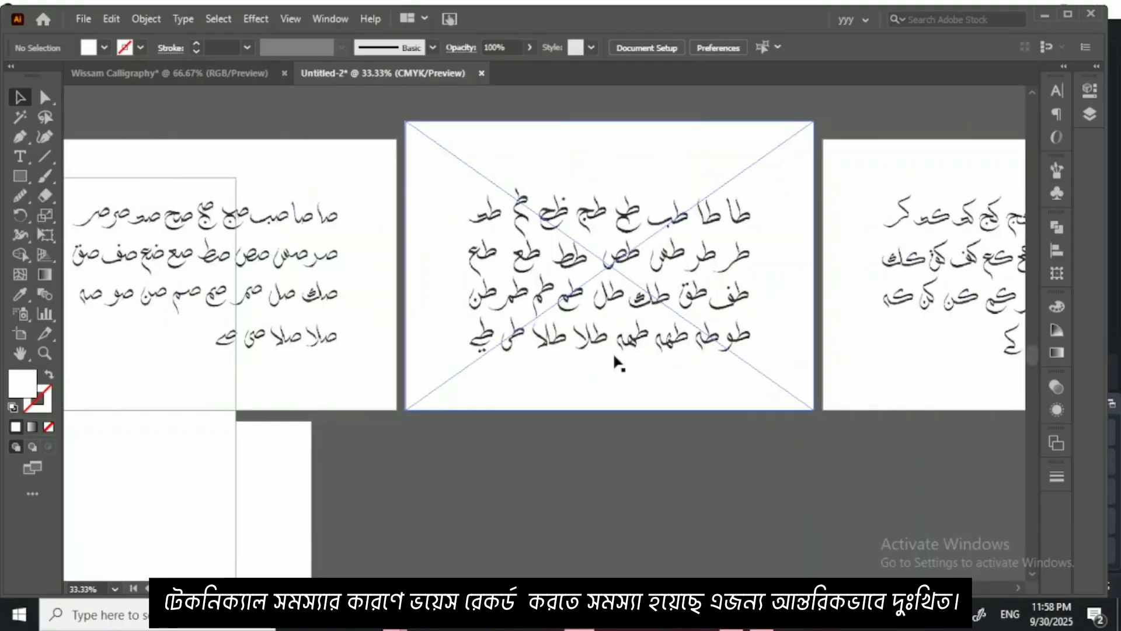
pyautogui.moveTo(683, 351); pyautogui.dragTo(564, 293)
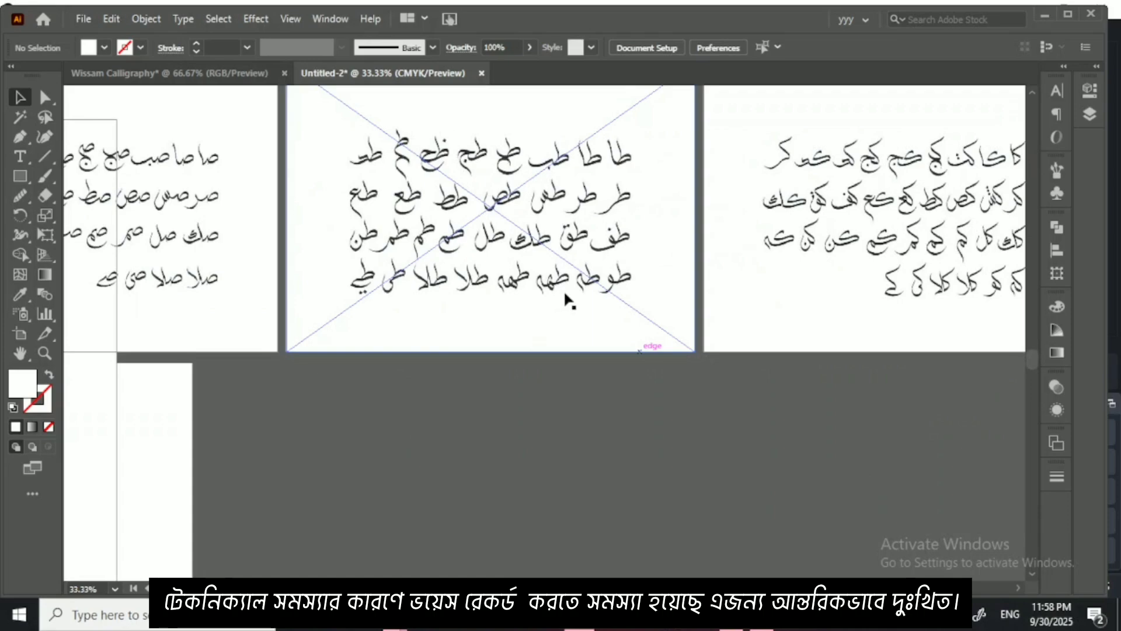
pyautogui.click(599, 232)
pyautogui.moveTo(616, 226); pyautogui.dragTo(267, 339)
# Step: Enlarge the ط sheet proportionally until it slightly overlaps the ب sheet, and embed its image in the document
pyautogui.hotkey('ctrl', '-')
pyautogui.hotkey('ctrl', '-')
pyautogui.hotkey('ctrl', '-')
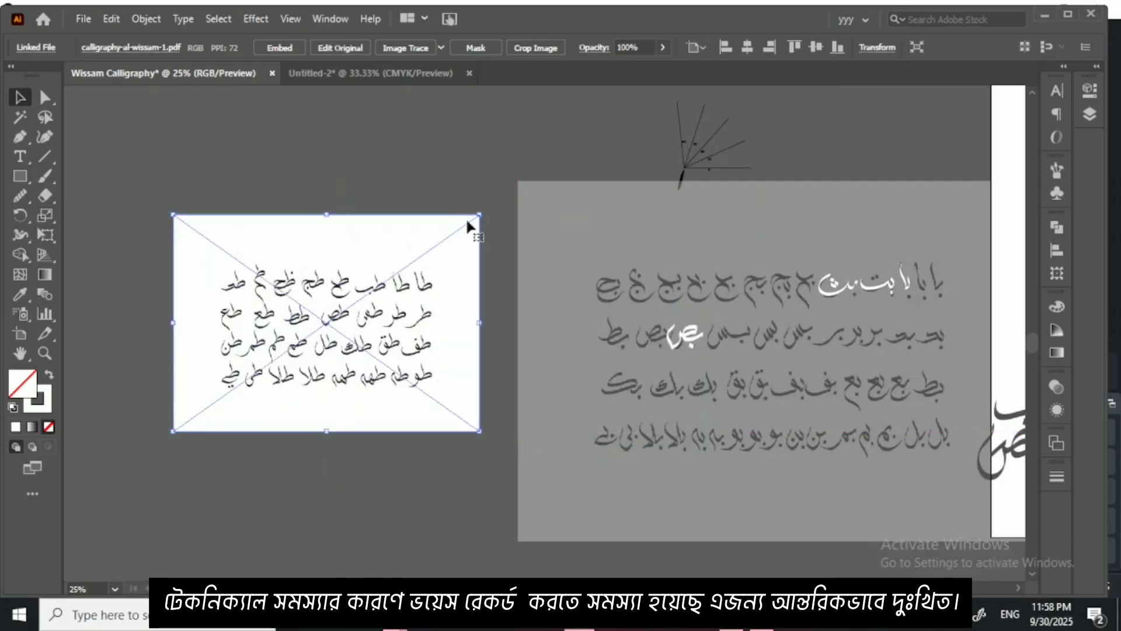
pyautogui.moveTo(478, 215); pyautogui.dragTo(578, 111)
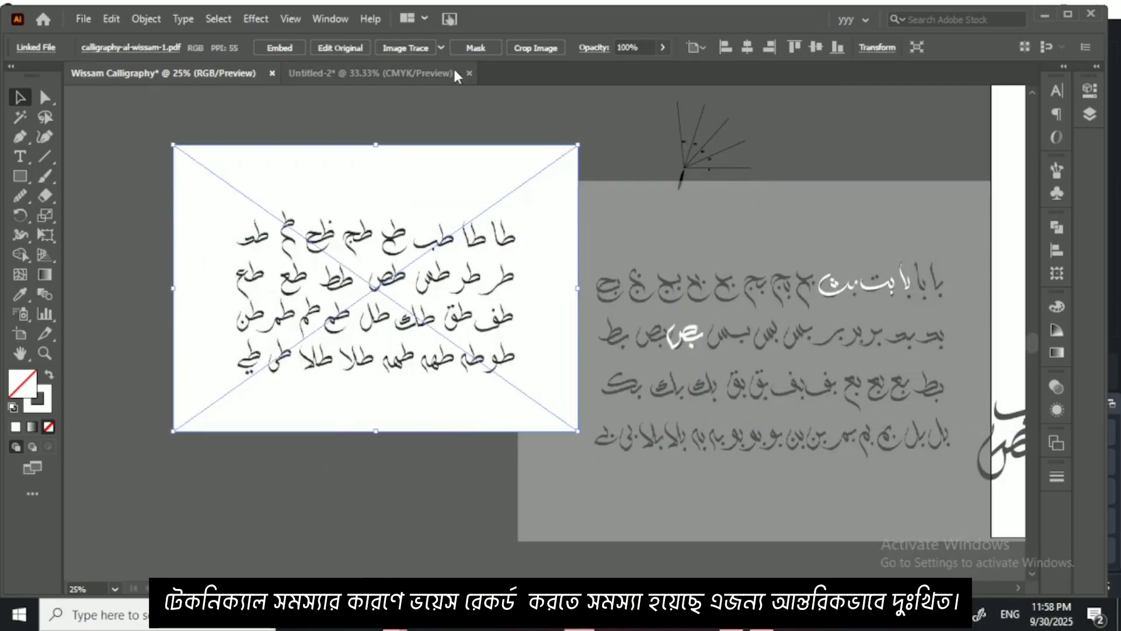
pyautogui.click(271, 50)
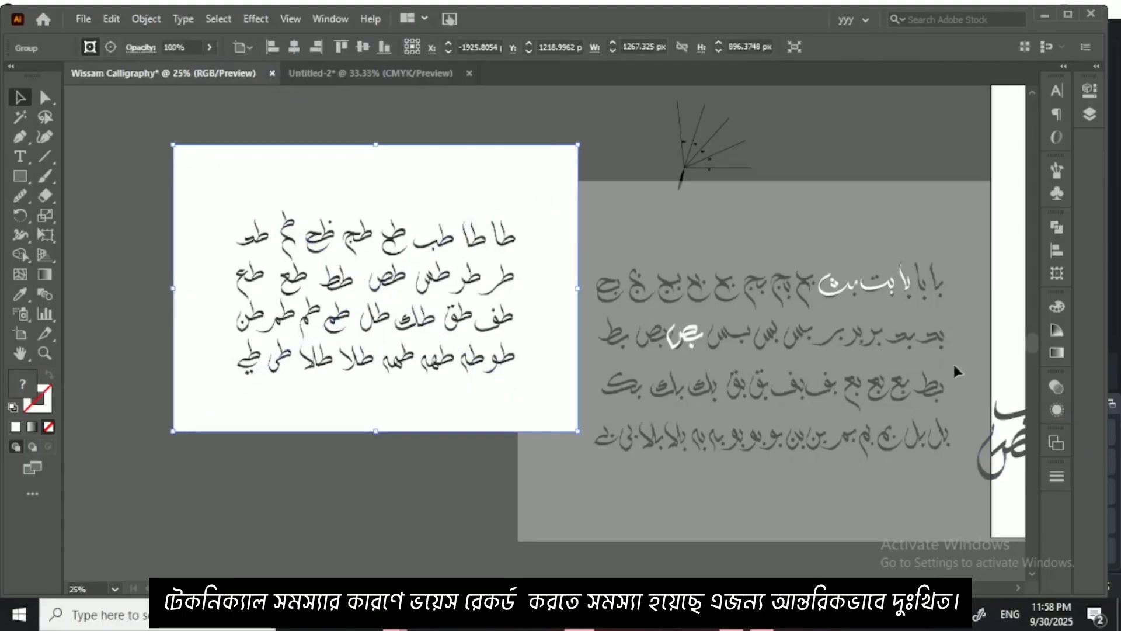
# Step: Fade the embedded ط sheet to 31% opacity and lock it in place as a tracing background
pyautogui.click(1045, 388)
pyautogui.click(1016, 403)
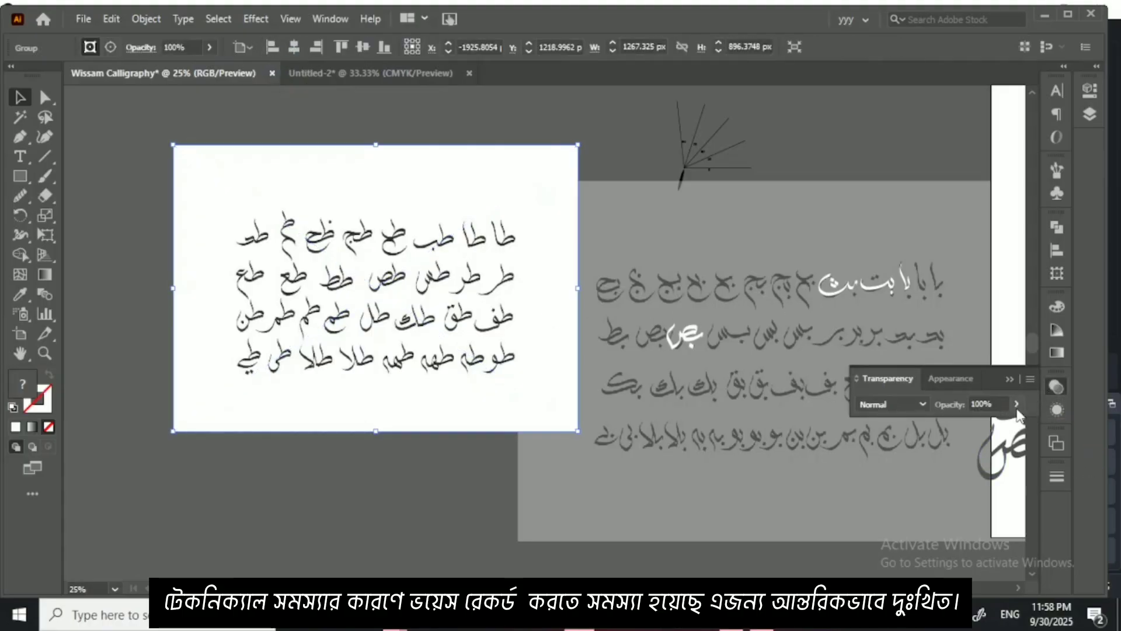
pyautogui.moveTo(979, 420); pyautogui.dragTo(973, 422)
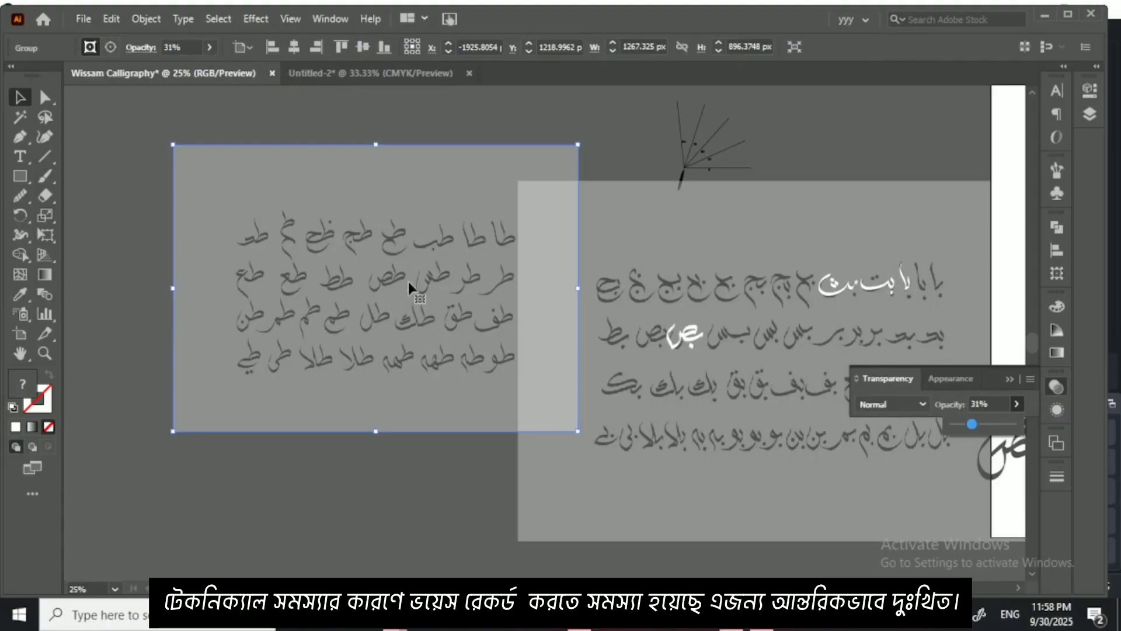
pyautogui.click(416, 136)
pyautogui.click(415, 202)
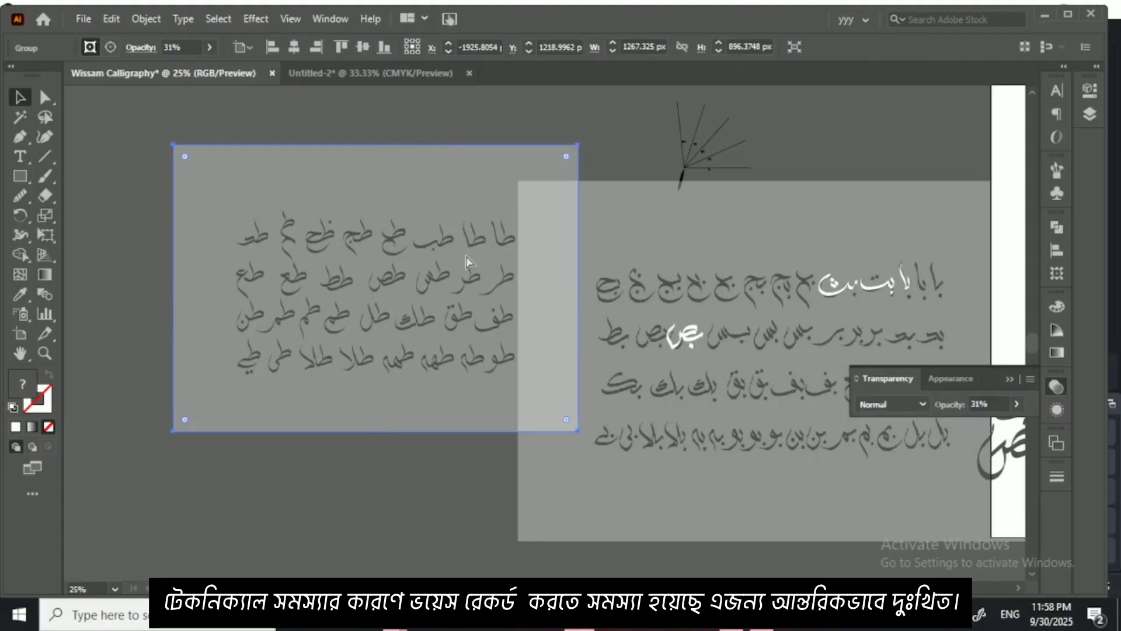
pyautogui.hotkey('ctrl', '2')
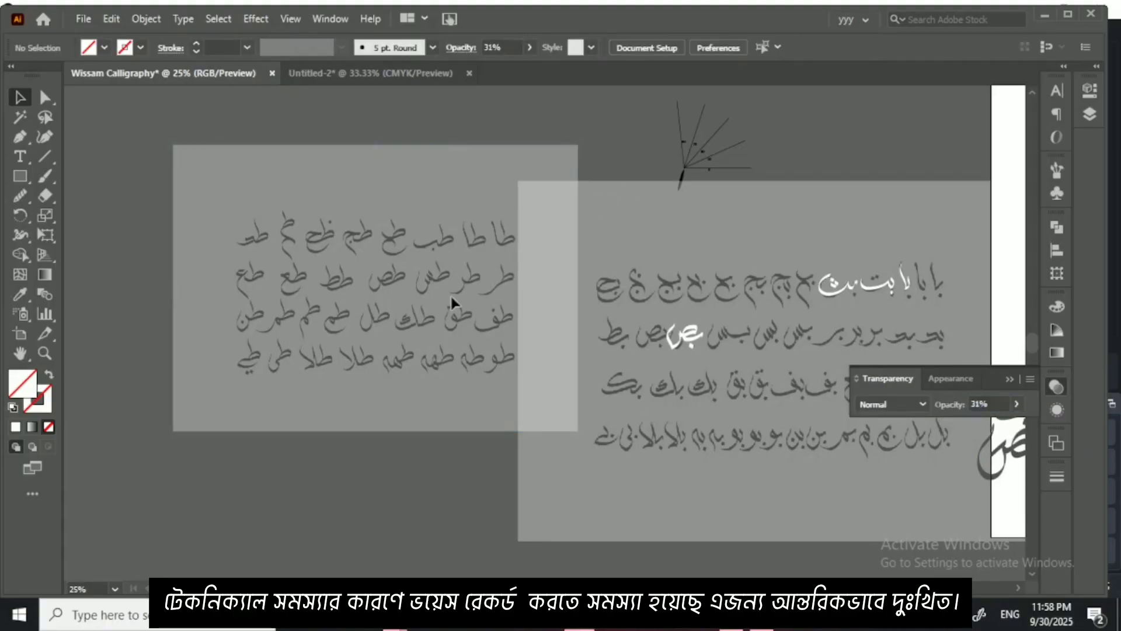
pyautogui.click(1008, 379)
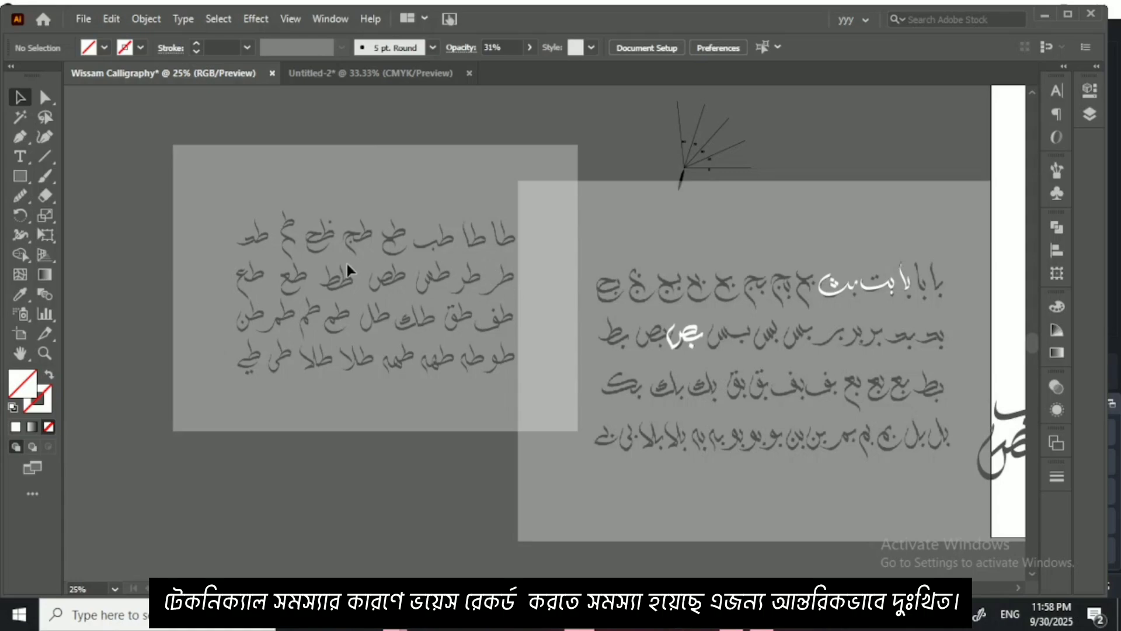
# Step: Browse the remaining reference sheets in Untitled-2 for another set of joined letters to practise
pyautogui.click(335, 75)
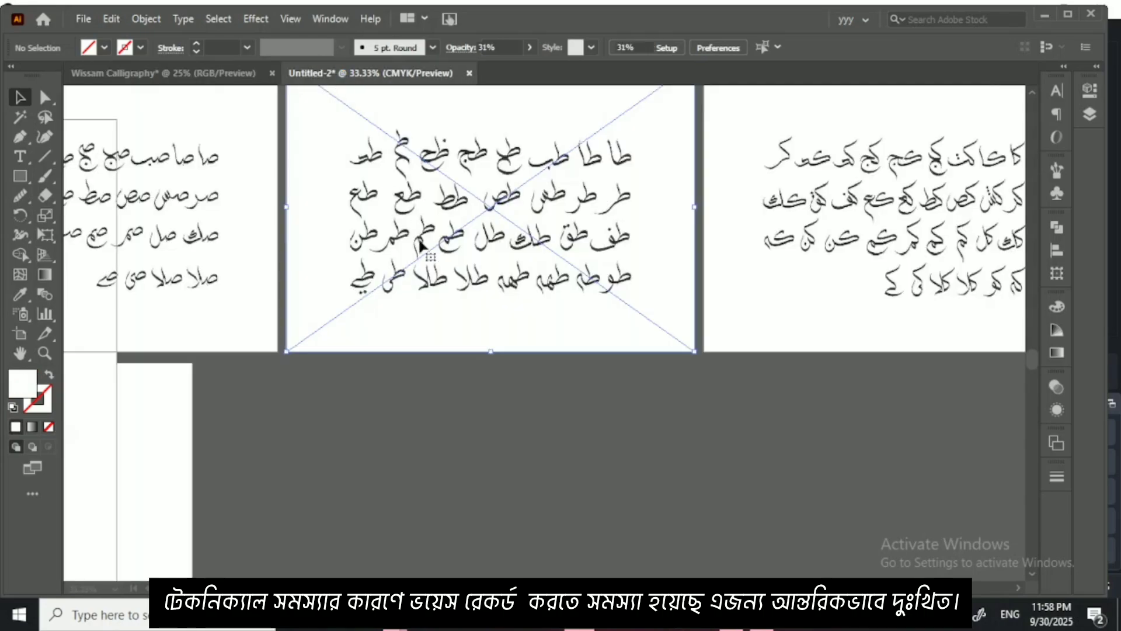
pyautogui.click(504, 370)
pyautogui.hotkey('ctrl', '-')
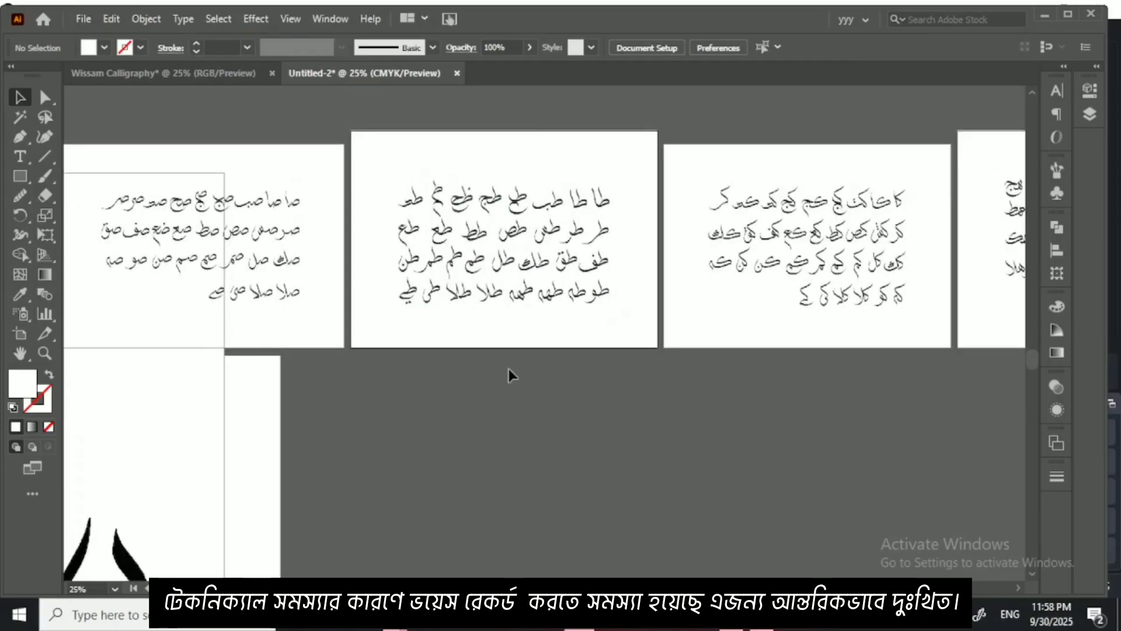
pyautogui.moveTo(987, 290); pyautogui.dragTo(833, 256)
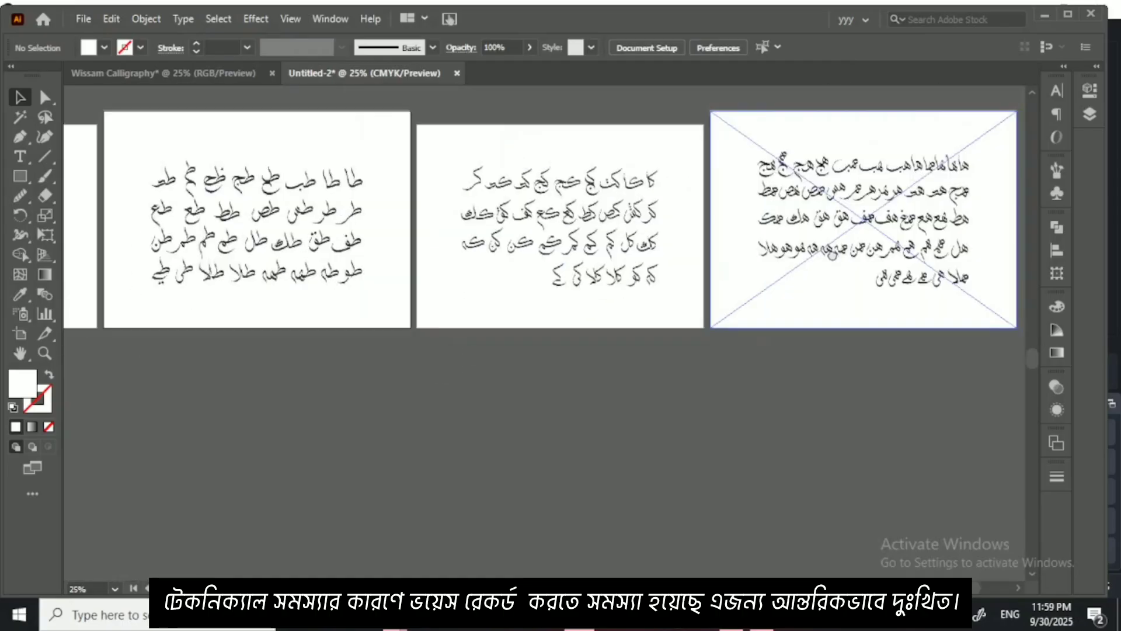
pyautogui.moveTo(502, 277); pyautogui.dragTo(833, 272)
pyautogui.moveTo(388, 271); pyautogui.dragTo(746, 303)
pyautogui.moveTo(504, 288); pyautogui.dragTo(693, 280)
pyautogui.moveTo(439, 285)
pyautogui.mouseDown()
pyautogui.moveTo(669, 267)
pyautogui.moveTo(560, 266)
pyautogui.mouseUp()
pyautogui.moveTo(350, 266); pyautogui.dragTo(569, 261)
pyautogui.moveTo(454, 261); pyautogui.dragTo(653, 251)
pyautogui.moveTo(345, 281); pyautogui.dragTo(619, 257)
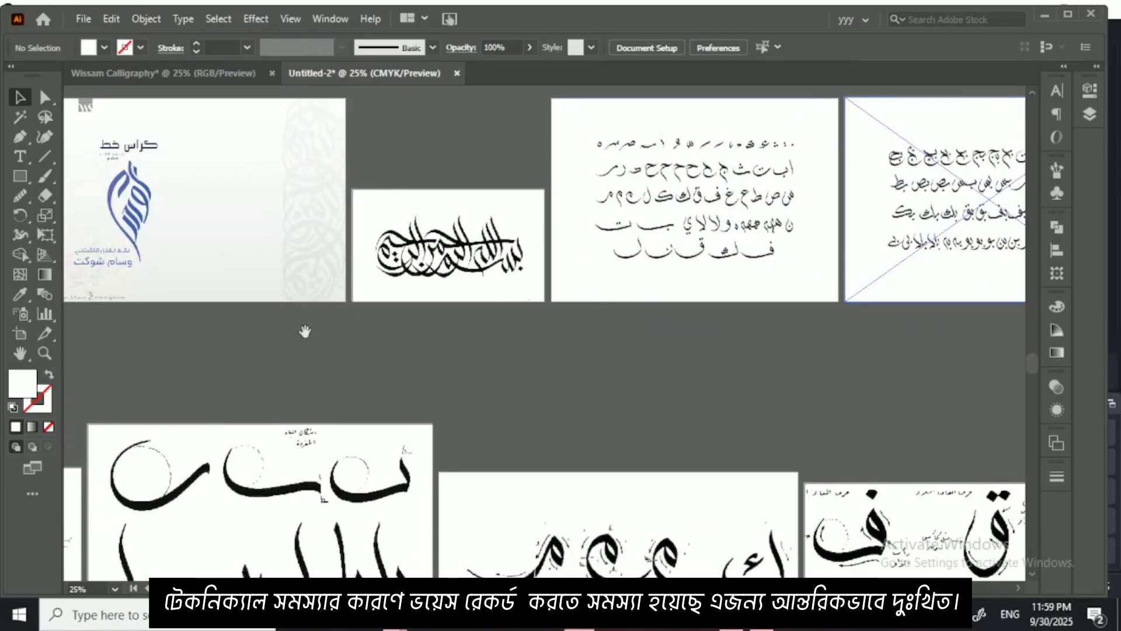
pyautogui.moveTo(305, 331); pyautogui.dragTo(584, 287)
pyautogui.moveTo(380, 327); pyautogui.dragTo(549, 228)
pyautogui.moveTo(327, 292); pyautogui.dragTo(610, 292)
pyautogui.moveTo(83, 304)
pyautogui.mouseDown()
pyautogui.moveTo(358, 280)
pyautogui.moveTo(642, 281)
pyautogui.mouseUp()
pyautogui.moveTo(327, 292)
pyautogui.mouseDown()
pyautogui.moveTo(628, 292)
pyautogui.moveTo(602, 307)
pyautogui.mouseUp()
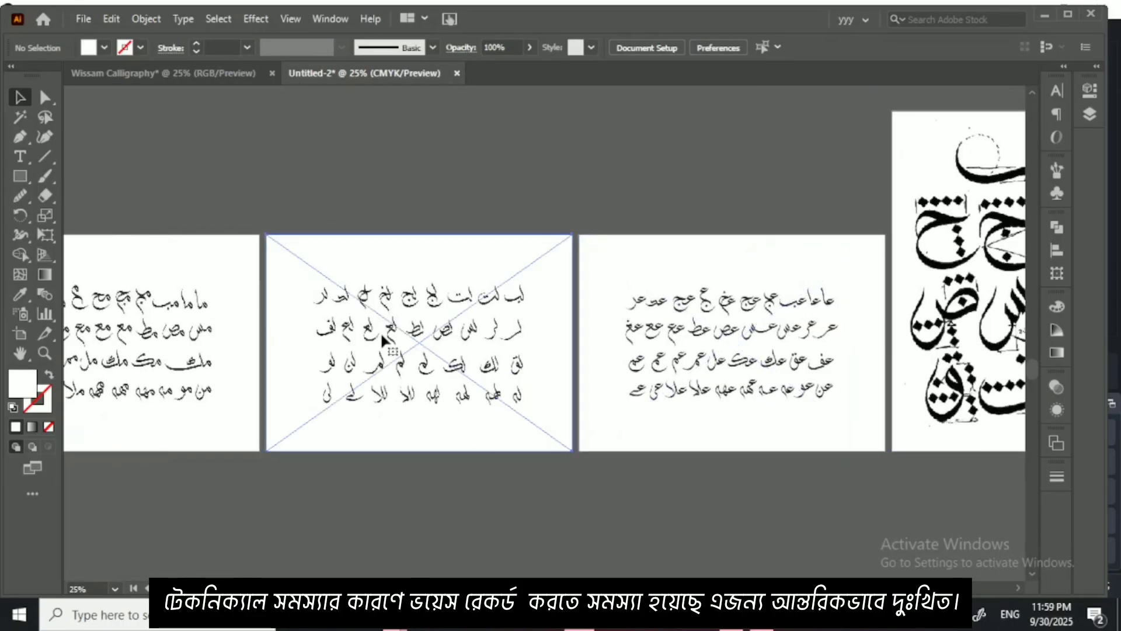
# Step: Copy the ل combinations sheet into Wissam Calligraphy, enlarge it proportionally and position it beneath the ط sheet
pyautogui.moveTo(380, 331); pyautogui.dragTo(210, 82)
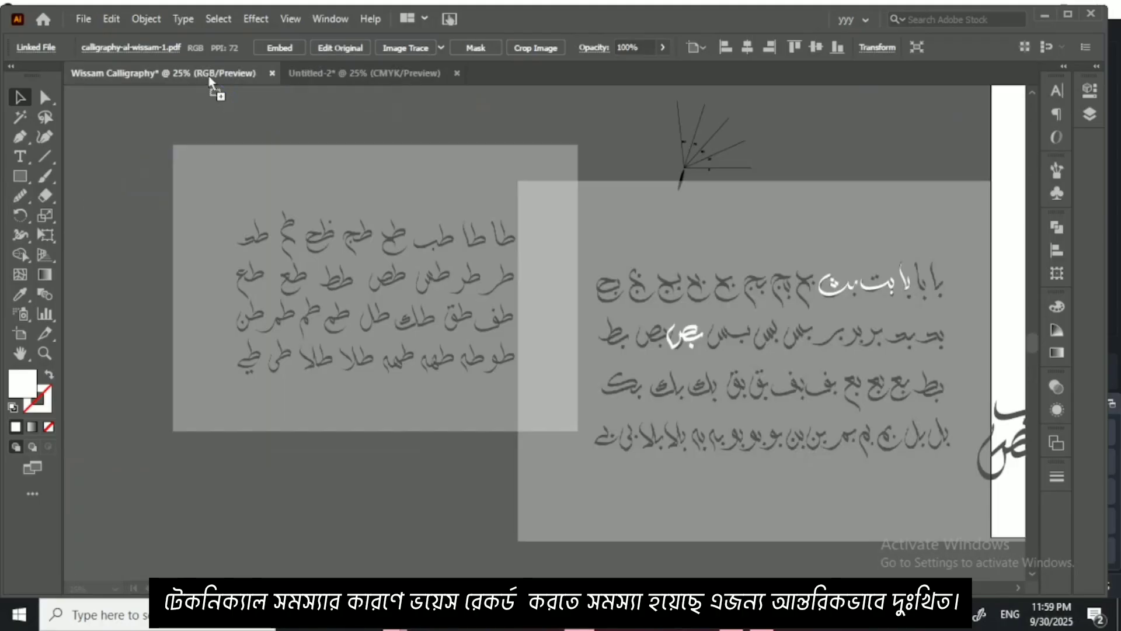
pyautogui.moveTo(265, 396); pyautogui.dragTo(275, 448)
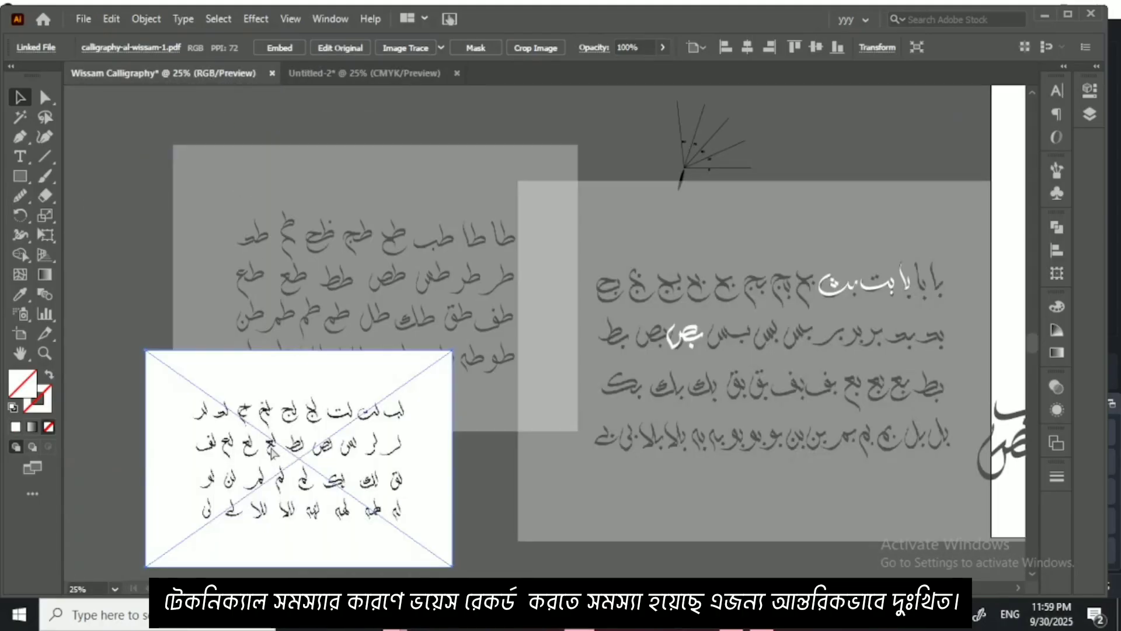
pyautogui.hotkey('ctrl', '-')
pyautogui.moveTo(409, 397); pyautogui.dragTo(241, 362)
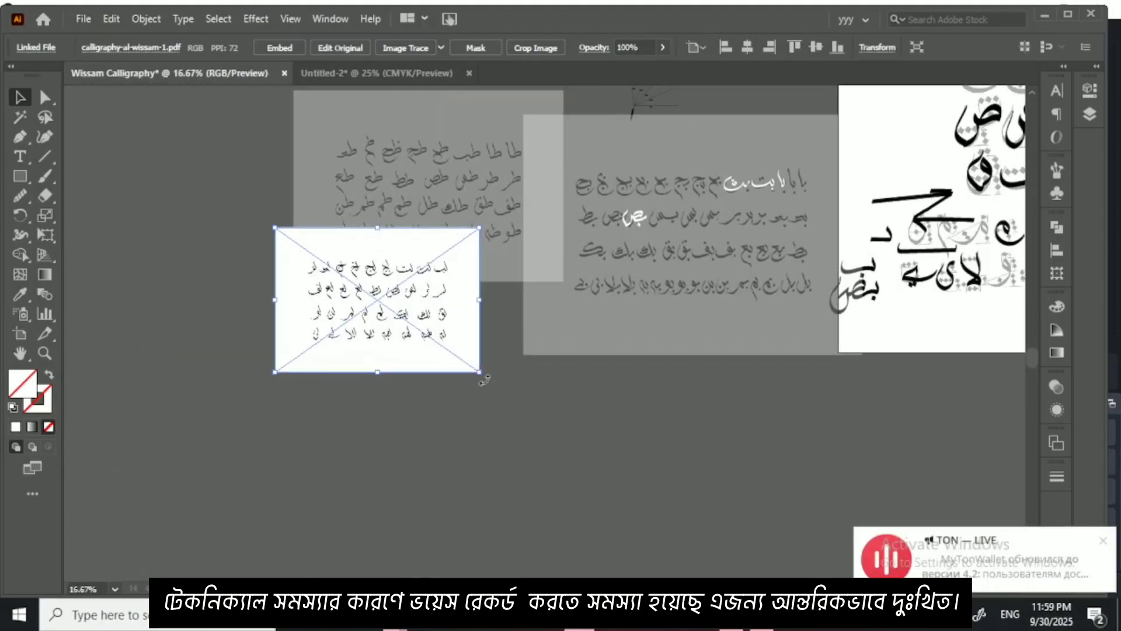
pyautogui.moveTo(480, 375); pyautogui.dragTo(502, 419)
pyautogui.moveTo(548, 362); pyautogui.dragTo(564, 379)
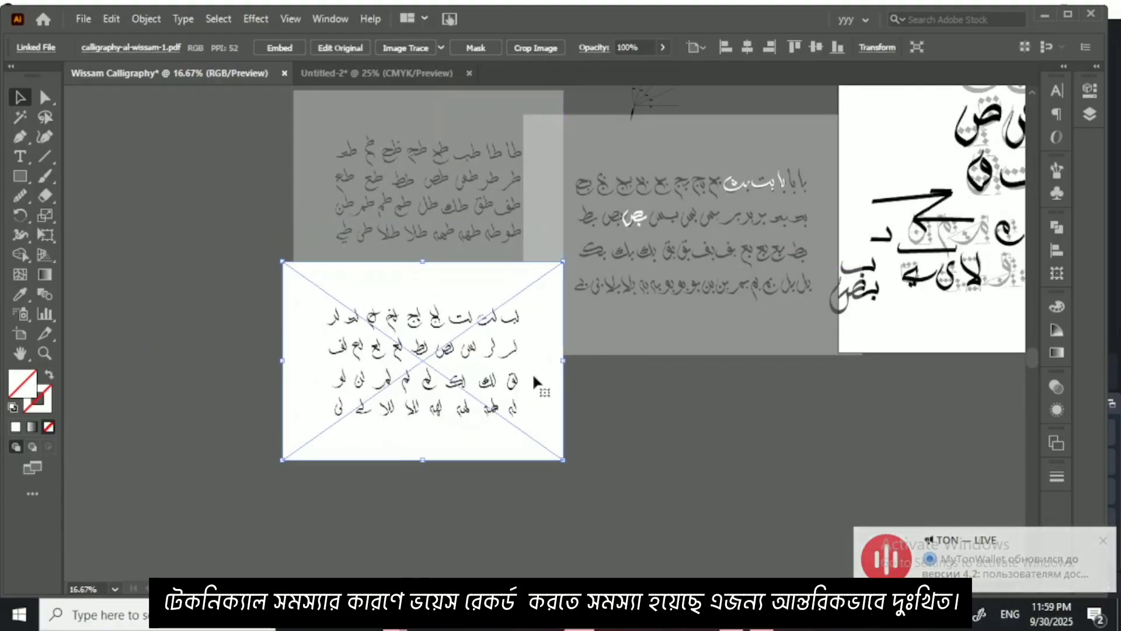
# Step: Fade the ل sheet to 35% opacity and keep it selected
pyautogui.click(661, 49)
pyautogui.click(620, 68)
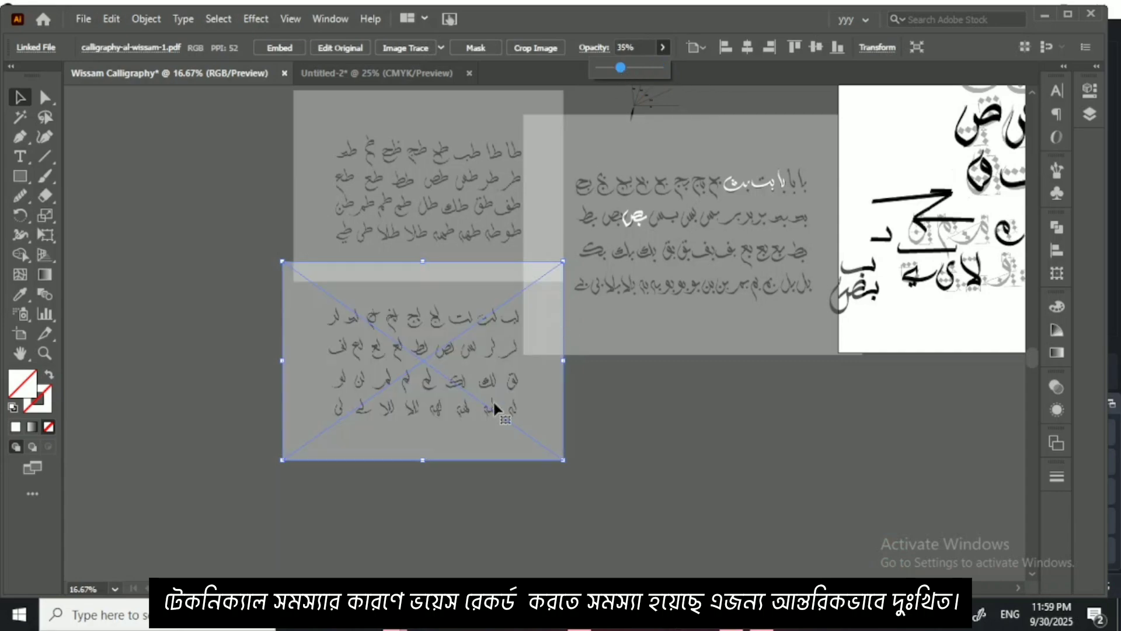
pyautogui.click(692, 443)
pyautogui.click(531, 389)
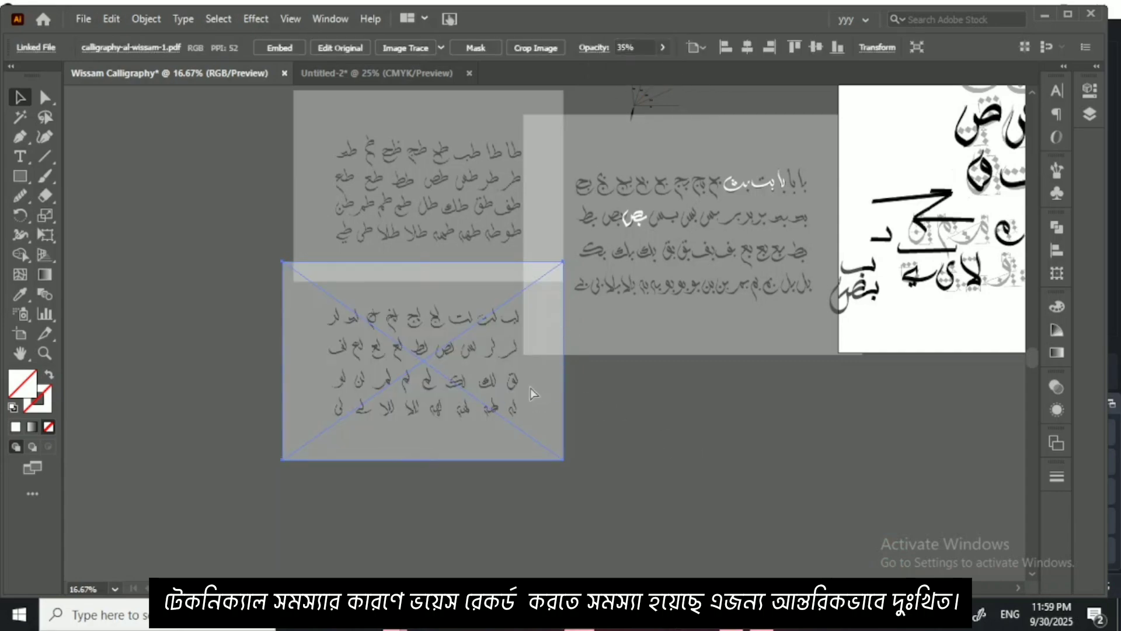
# Step: Deselect the ل sheet and choose the Paintbrush with the Wissam calligraphic brush for tracing the first row of the ط sheet
pyautogui.hotkey('ctrl', 'shift', 'a')
pyautogui.hotkey('ctrl', '+')
pyautogui.hotkey('ctrl', '+')
pyautogui.hotkey('ctrl', '+')
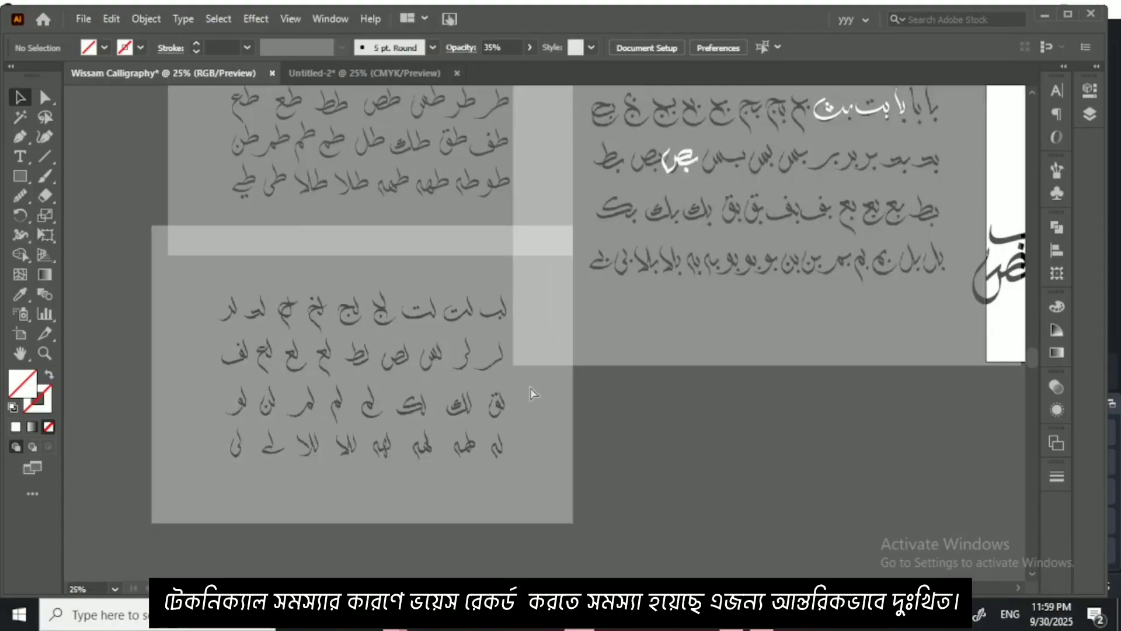
pyautogui.moveTo(375, 110); pyautogui.dragTo(420, 358)
pyautogui.moveTo(438, 190); pyautogui.dragTo(449, 353)
pyautogui.moveTo(453, 278); pyautogui.dragTo(508, 490)
pyautogui.hotkey('ctrl', '+')
pyautogui.hotkey('ctrl', '+')
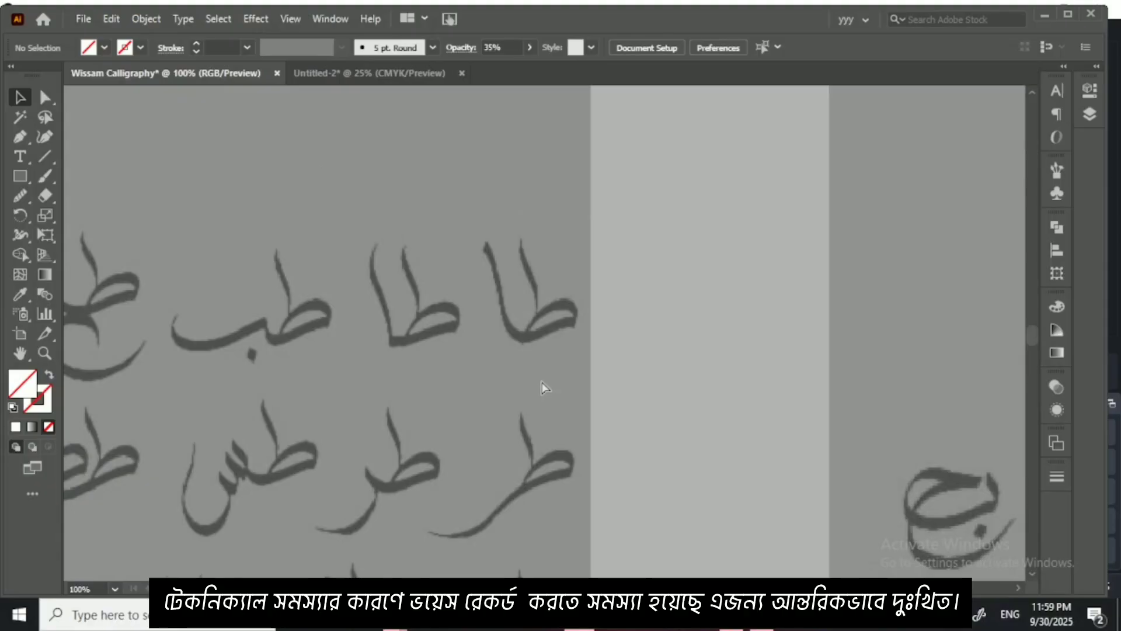
pyautogui.hotkey('ctrl', '+')
pyautogui.hotkey('ctrl', '+')
pyautogui.moveTo(496, 401); pyautogui.dragTo(587, 403)
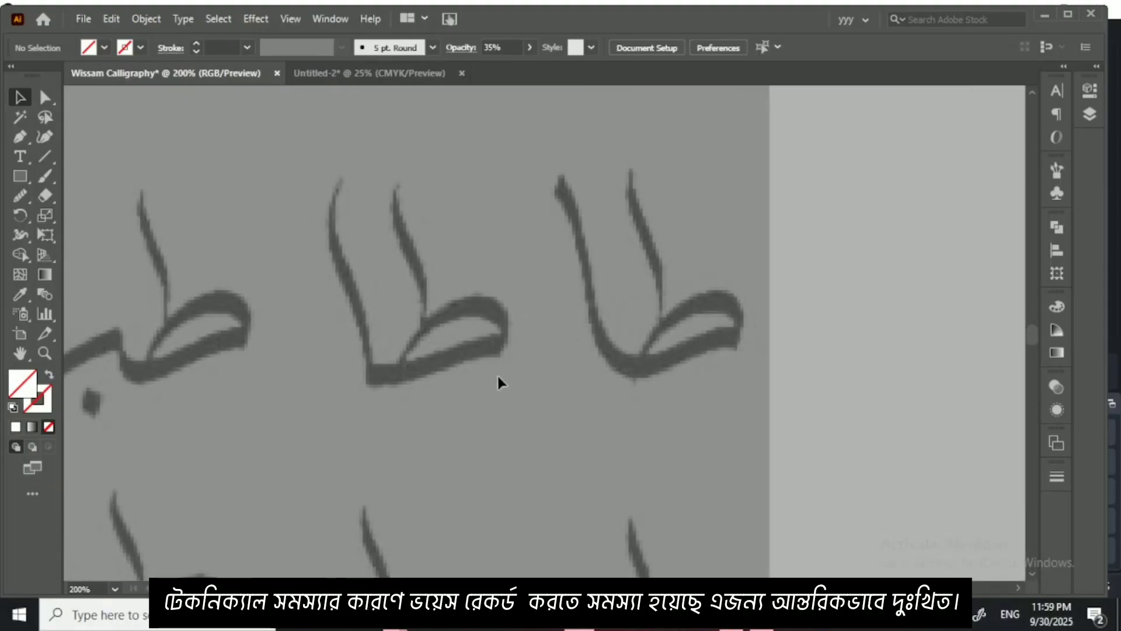
pyautogui.moveTo(498, 380); pyautogui.dragTo(584, 378)
pyautogui.click(47, 177)
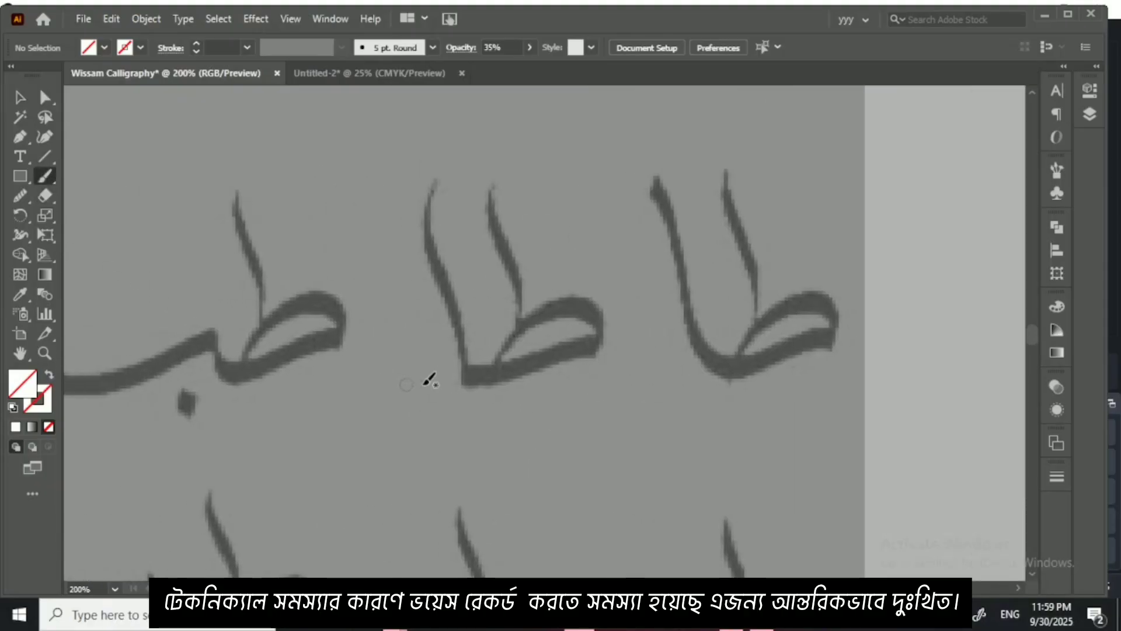
pyautogui.click(432, 47)
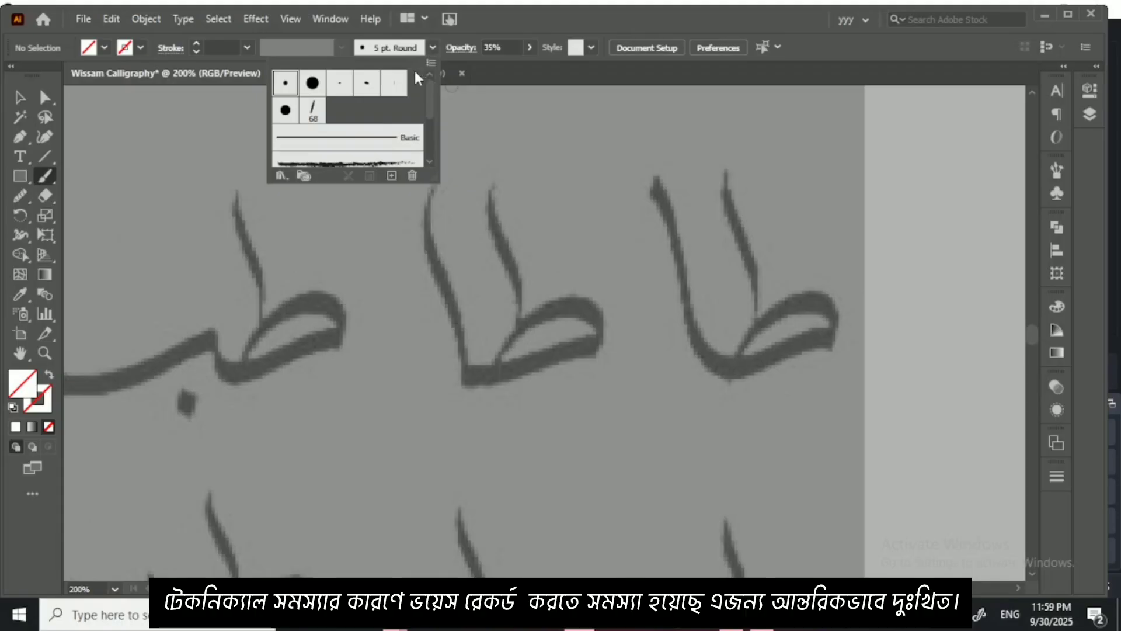
pyautogui.click(311, 118)
# Step: Set the opacity for new brush strokes to 100%
pyautogui.moveTo(507, 289); pyautogui.dragTo(504, 340)
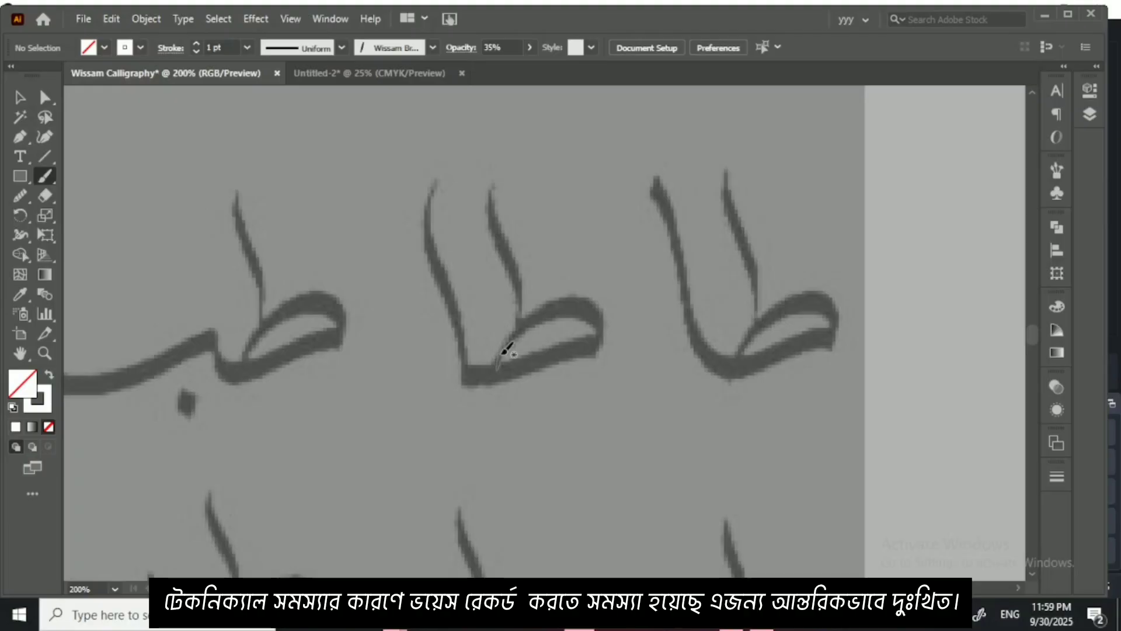
pyautogui.scroll(2, 501, 353)
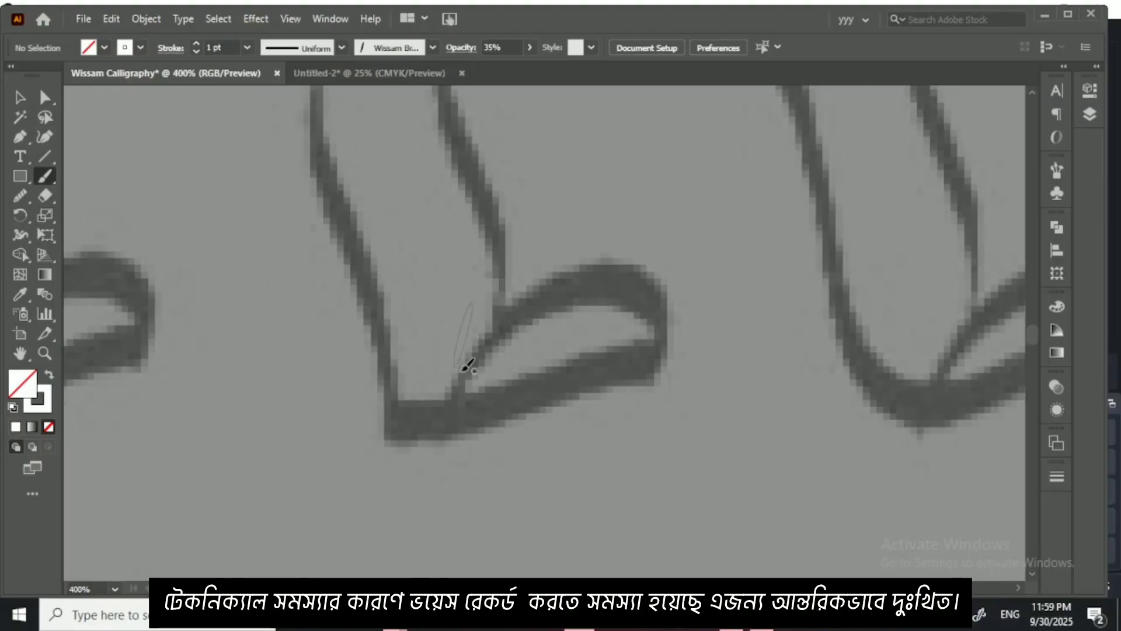
pyautogui.moveTo(453, 415)
pyautogui.mouseDown()
pyautogui.moveTo(460, 383)
pyautogui.moveTo(515, 322)
pyautogui.moveTo(560, 297)
pyautogui.moveTo(620, 282)
pyautogui.moveTo(658, 302)
pyautogui.moveTo(659, 344)
pyautogui.mouseUp()
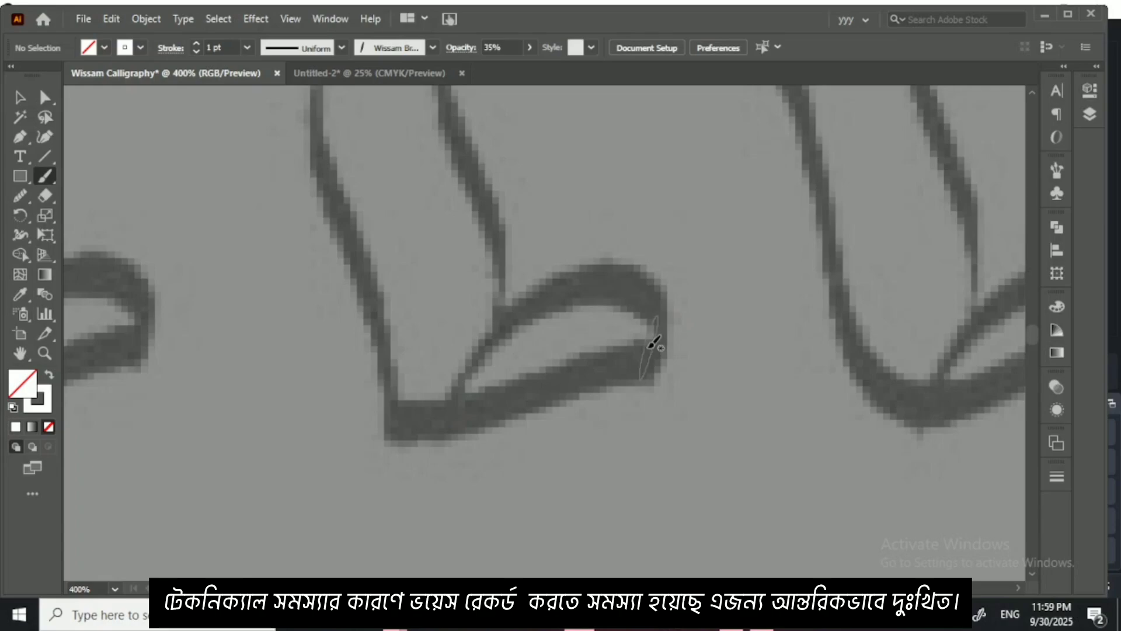
pyautogui.click(531, 49)
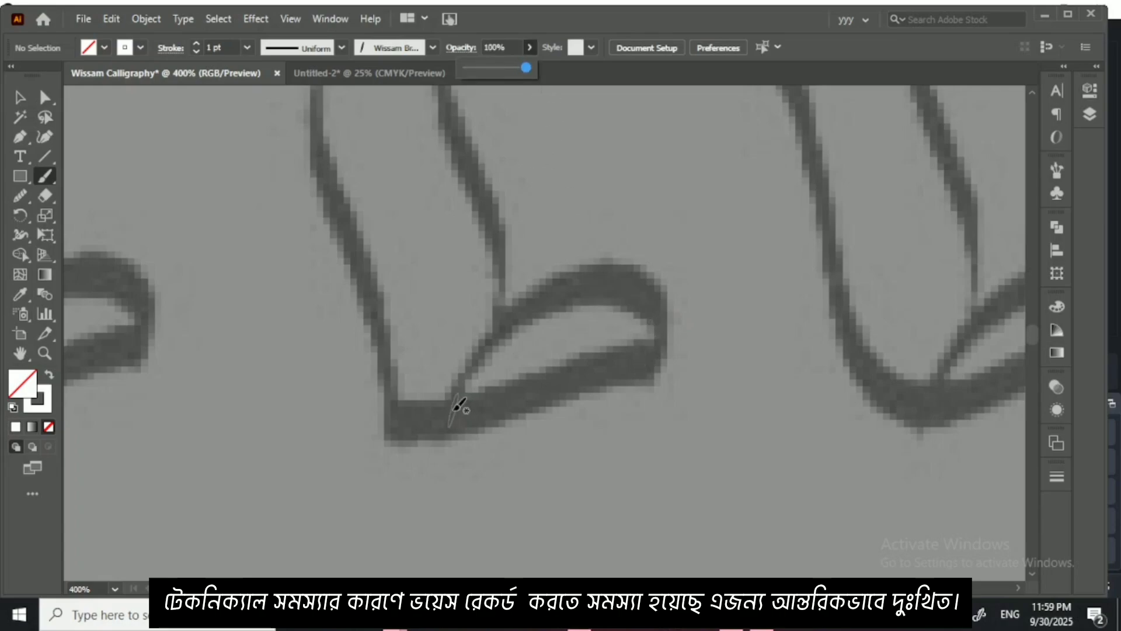
# Step: Trace the second طا in the first row in white, brushing the ط loop, the baseline stroke and both uprights
pyautogui.moveTo(453, 411); pyautogui.dragTo(453, 411)
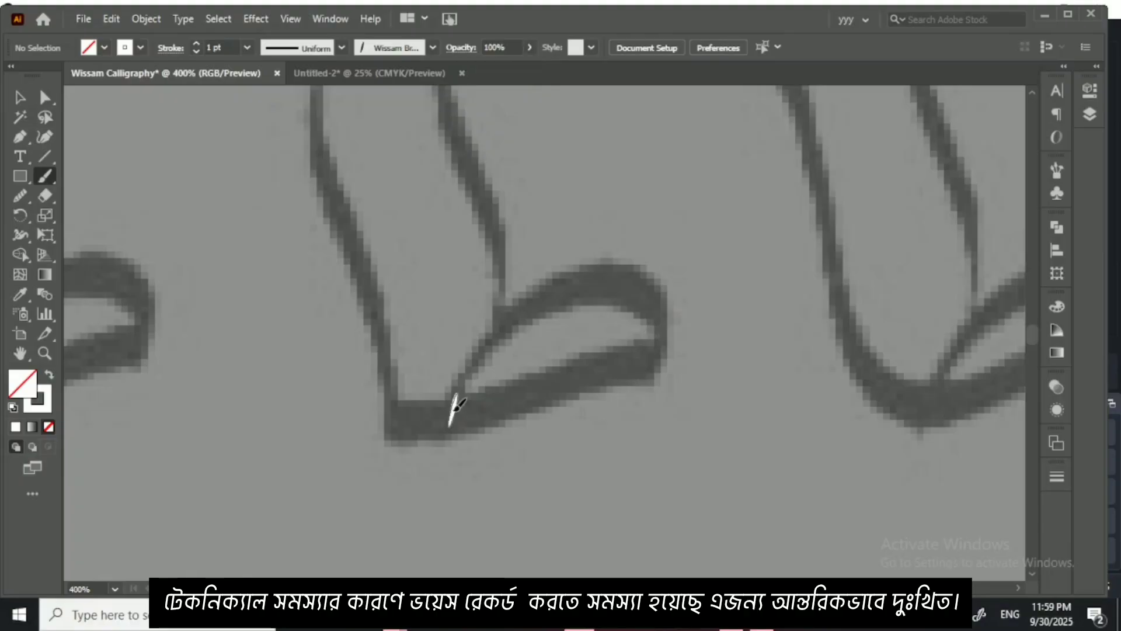
pyautogui.hotkey('ctrl', 'z')
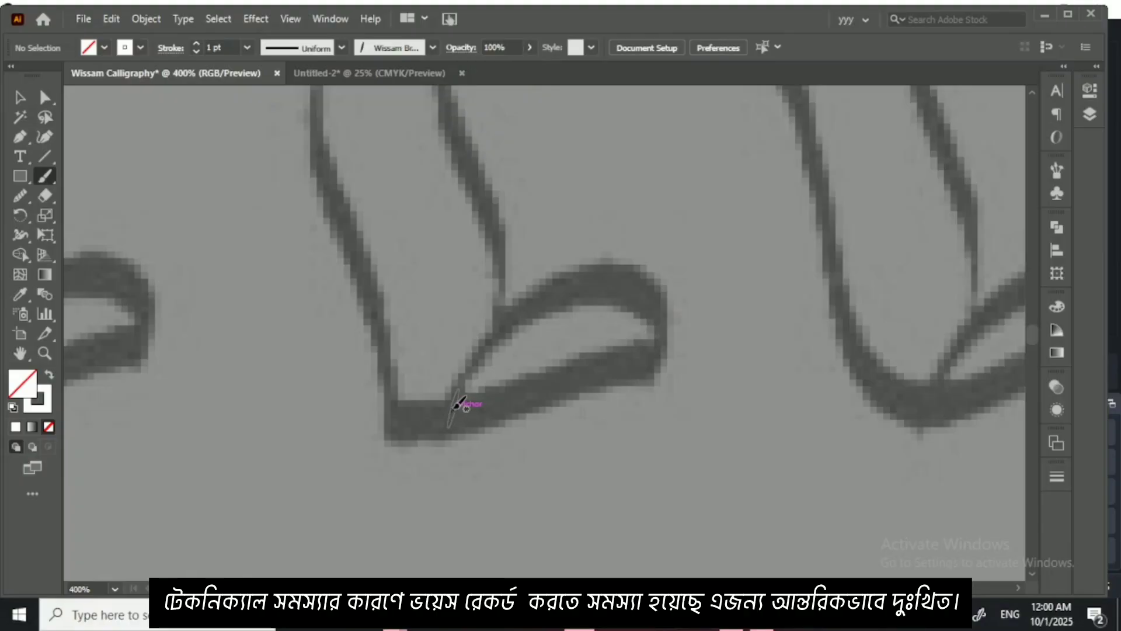
pyautogui.moveTo(453, 407)
pyautogui.mouseDown()
pyautogui.moveTo(506, 313)
pyautogui.moveTo(562, 277)
pyautogui.moveTo(630, 278)
pyautogui.moveTo(666, 310)
pyautogui.moveTo(654, 380)
pyautogui.moveTo(684, 349)
pyautogui.moveTo(660, 338)
pyautogui.moveTo(558, 359)
pyautogui.moveTo(465, 400)
pyautogui.mouseUp()
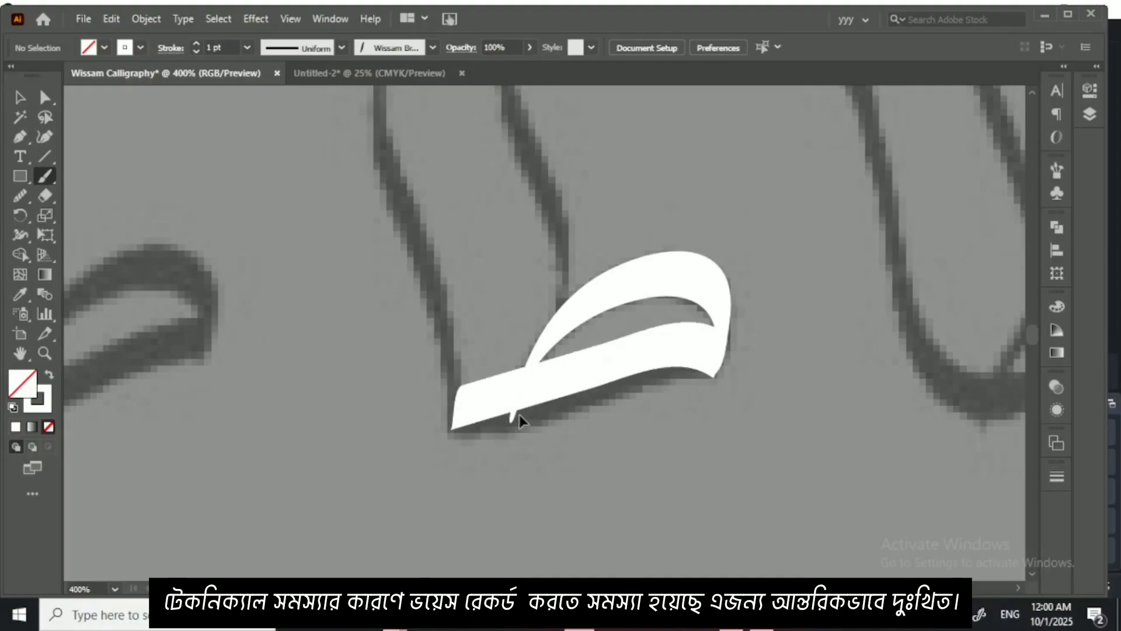
pyautogui.hotkey('ctrl', 'z')
pyautogui.moveTo(725, 351)
pyautogui.mouseDown()
pyautogui.moveTo(683, 350)
pyautogui.moveTo(454, 416)
pyautogui.mouseUp()
pyautogui.moveTo(495, 328); pyautogui.dragTo(554, 404)
pyautogui.moveTo(458, 140)
pyautogui.mouseDown()
pyautogui.moveTo(441, 255)
pyautogui.moveTo(540, 496)
pyautogui.moveTo(531, 532)
pyautogui.mouseUp()
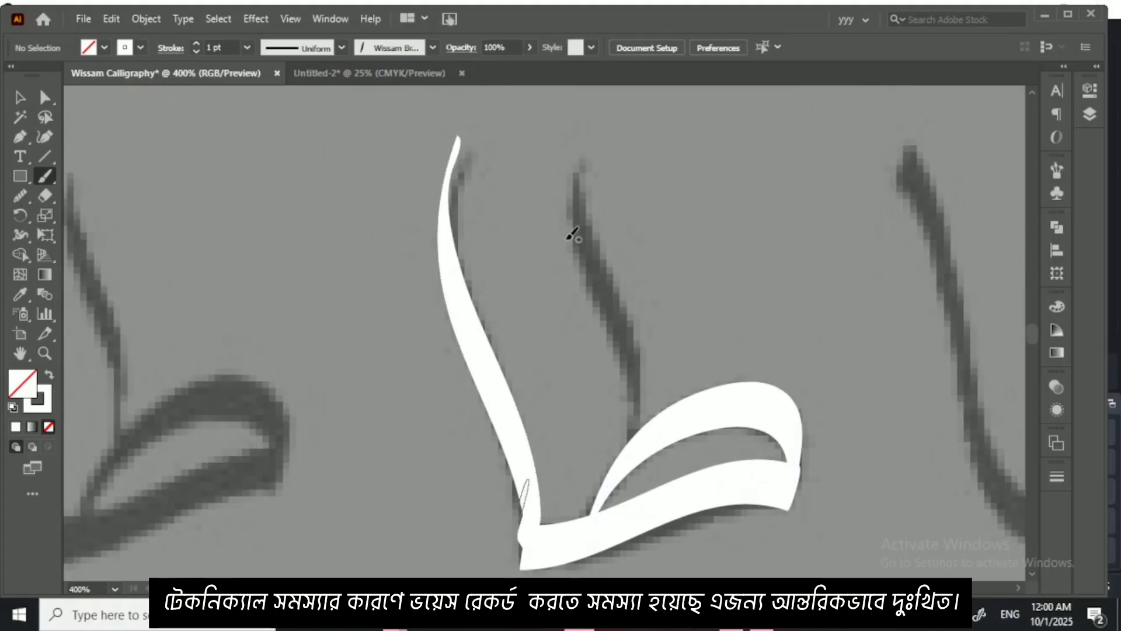
pyautogui.moveTo(586, 150)
pyautogui.mouseDown()
pyautogui.moveTo(584, 244)
pyautogui.moveTo(641, 395)
pyautogui.moveTo(630, 435)
pyautogui.mouseUp()
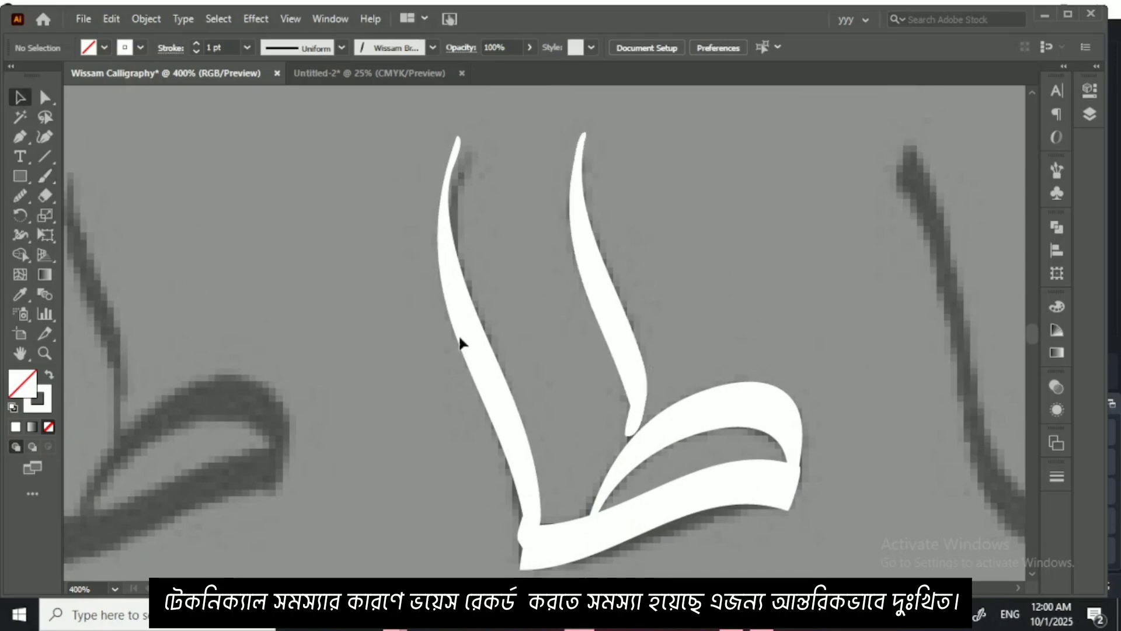
# Step: Reshape the traced ط loop with the Curvature tool by moving its outer-curve anchor slightly outward
pyautogui.scroll(-5, 513, 303)
pyautogui.scroll(1, 677, 324)
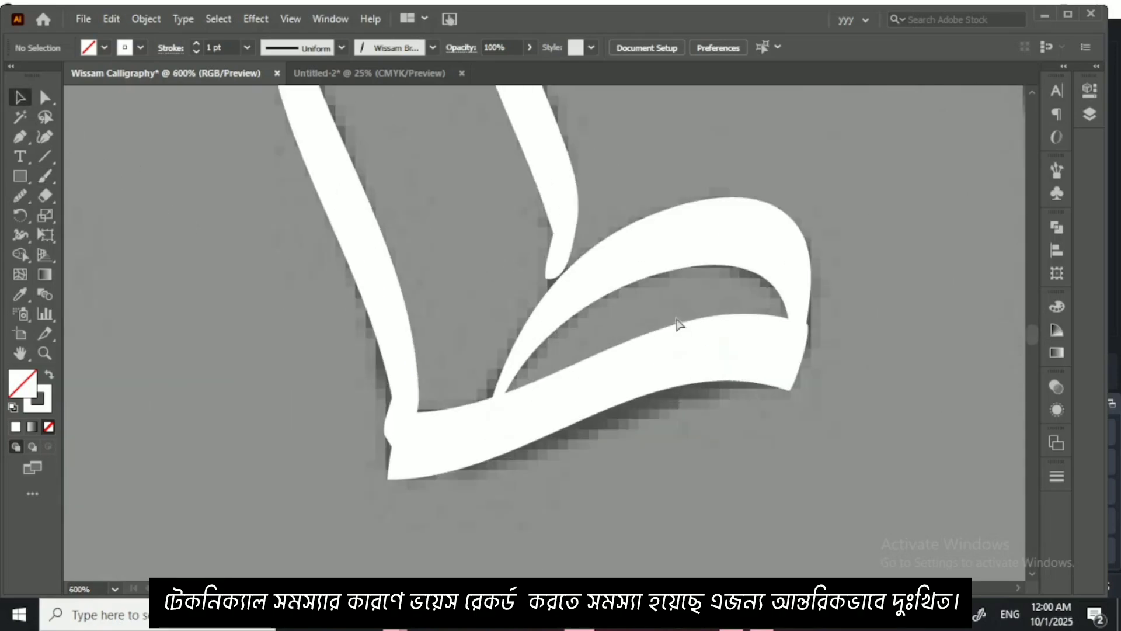
pyautogui.scroll(1, 677, 324)
pyautogui.moveTo(745, 325); pyautogui.dragTo(530, 321)
pyautogui.click(648, 252)
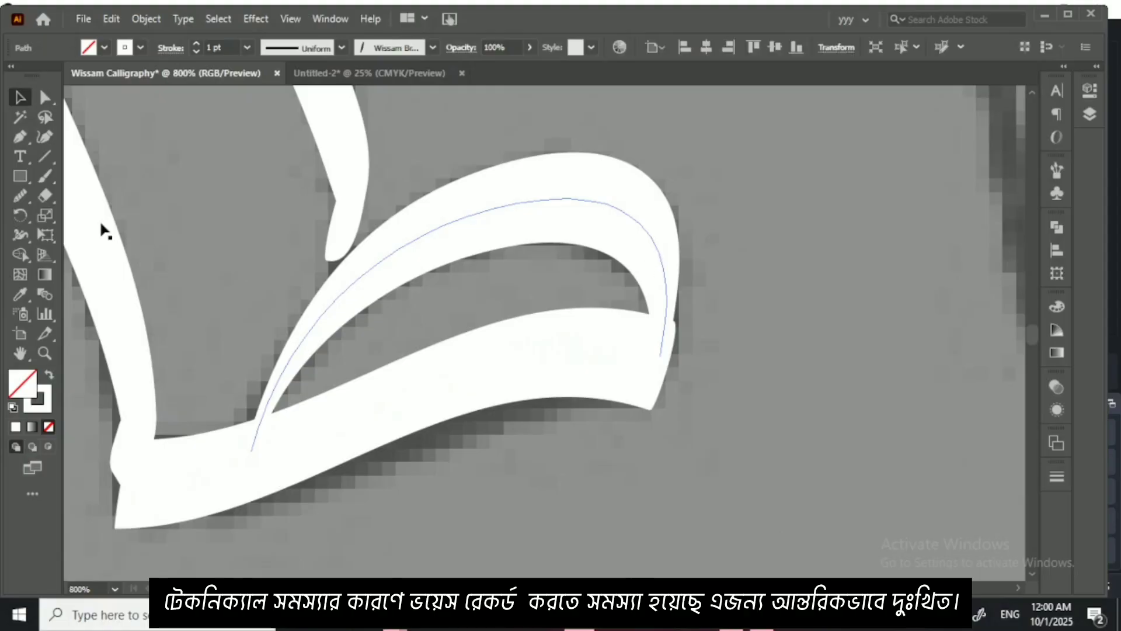
pyautogui.click(44, 137)
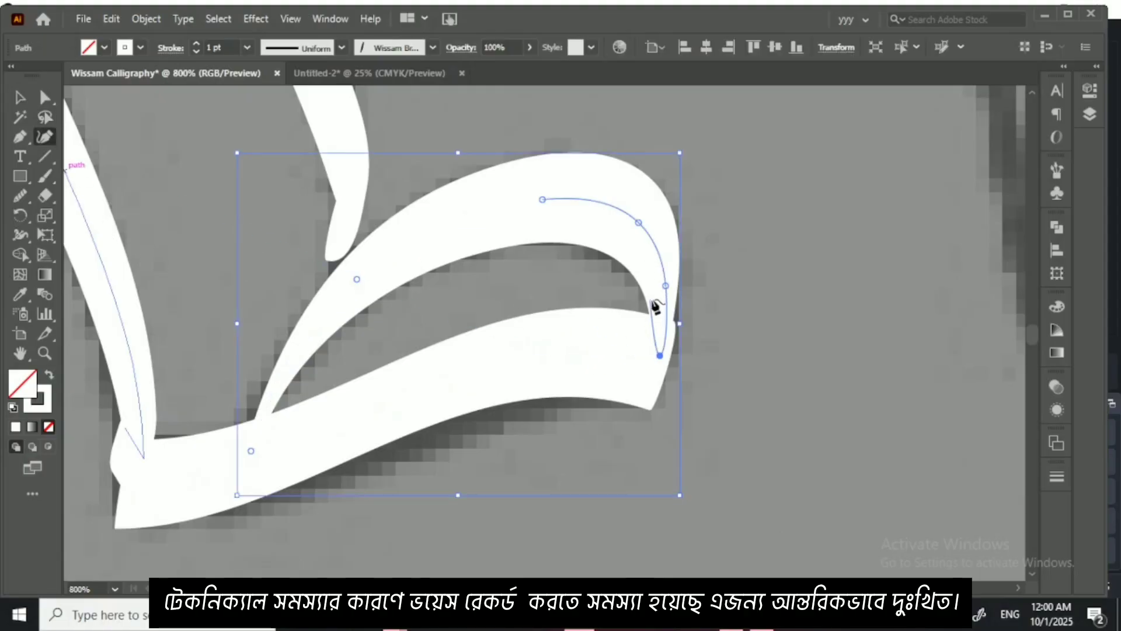
pyautogui.click(665, 285)
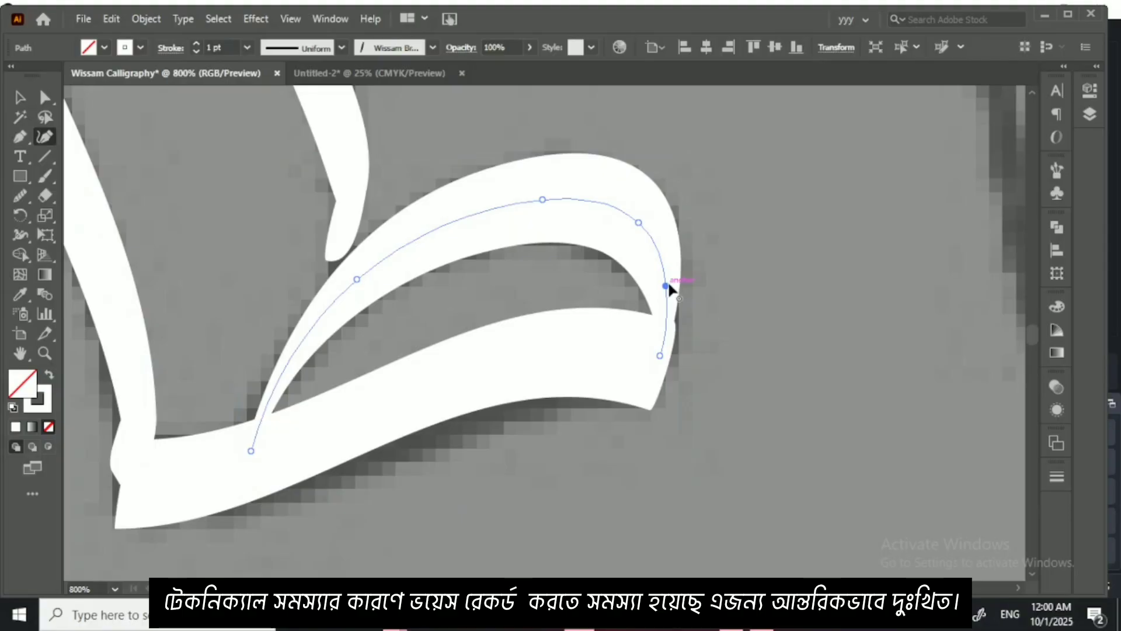
pyautogui.moveTo(666, 286); pyautogui.dragTo(670, 282)
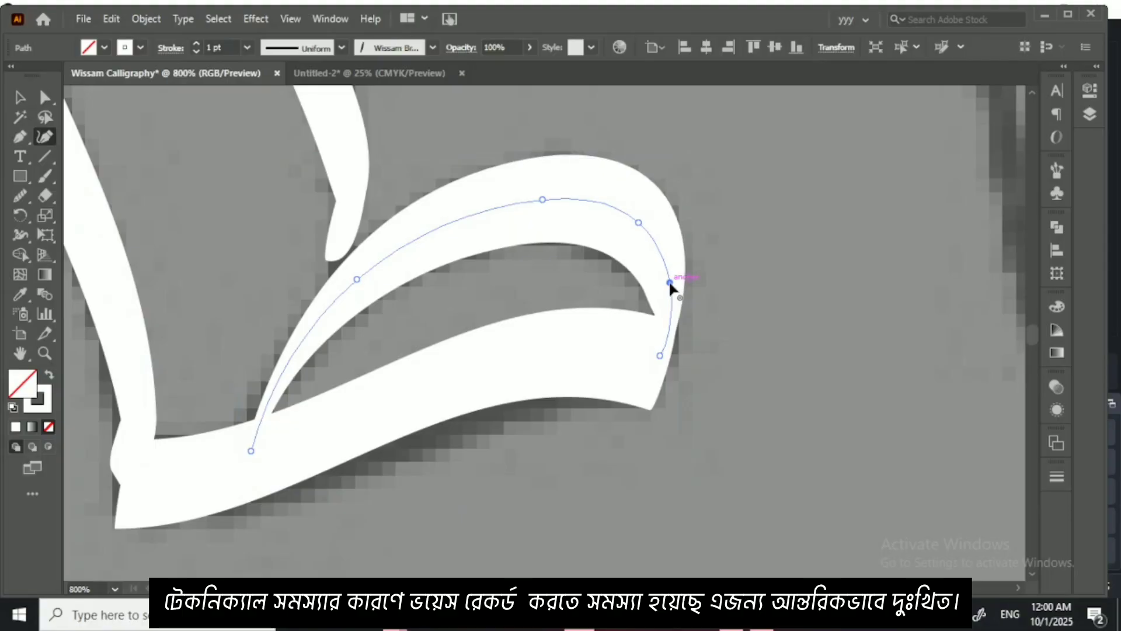
pyautogui.moveTo(236, 403); pyautogui.dragTo(396, 400)
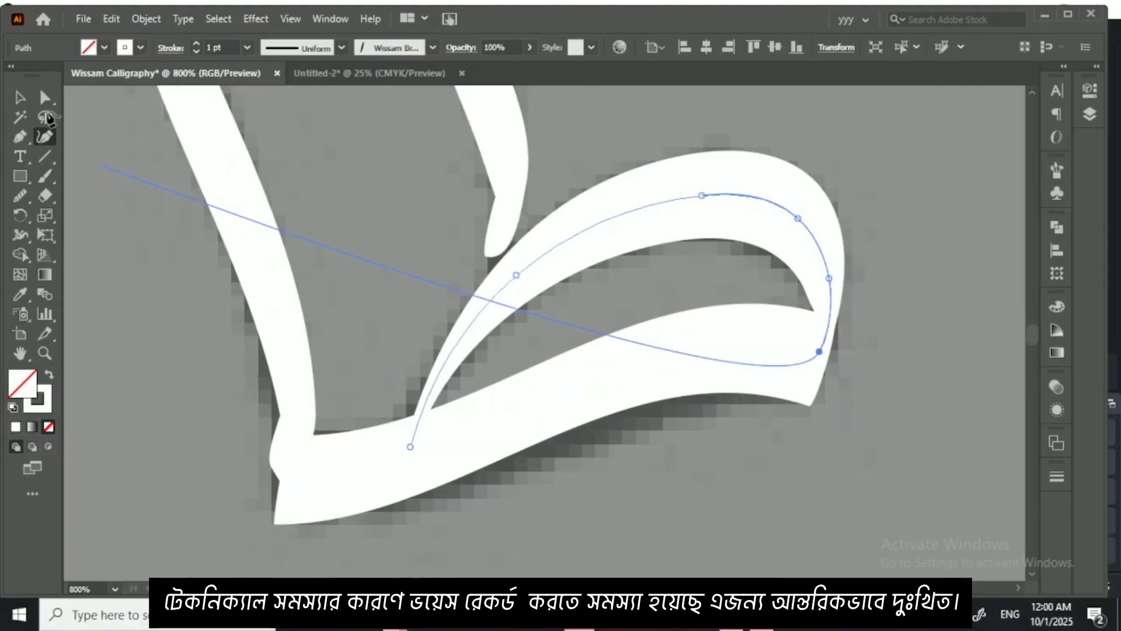
# Step: Delete the hooked end anchor of the ط upright and shift the remaining end anchor slightly down to meet the loop
pyautogui.click(21, 97)
pyautogui.click(510, 163)
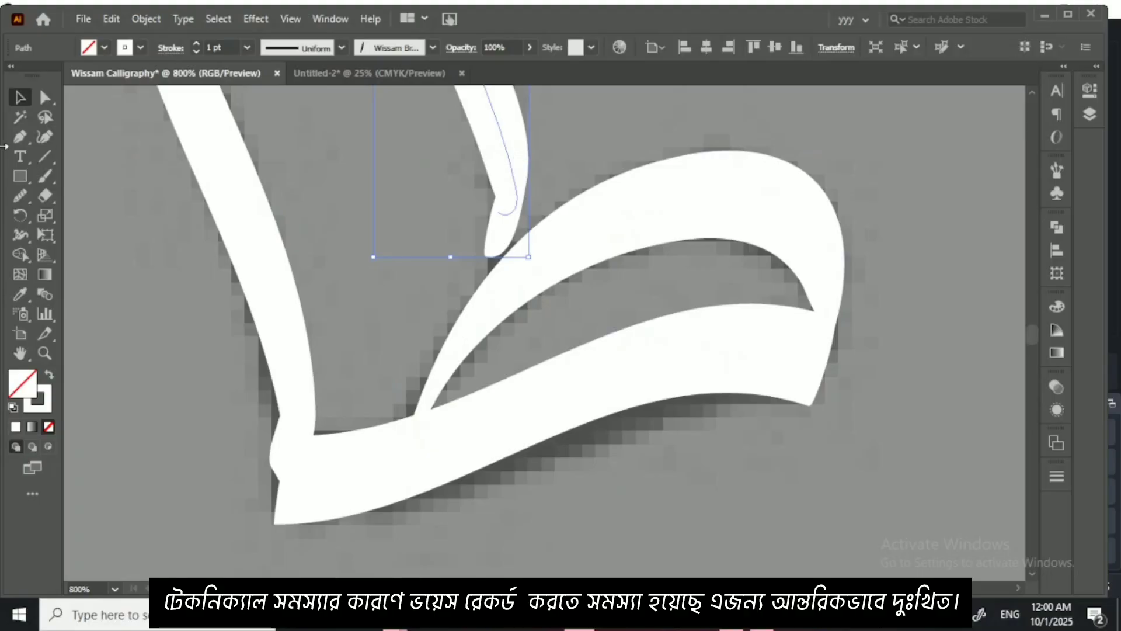
pyautogui.click(44, 137)
pyautogui.click(499, 212)
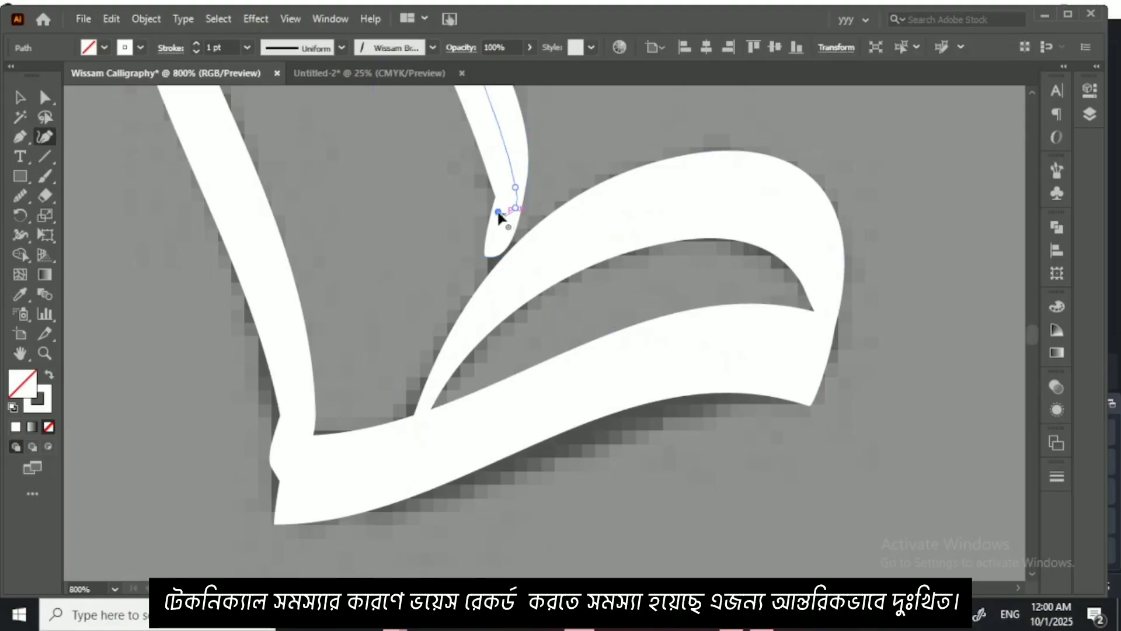
pyautogui.press('Delete')
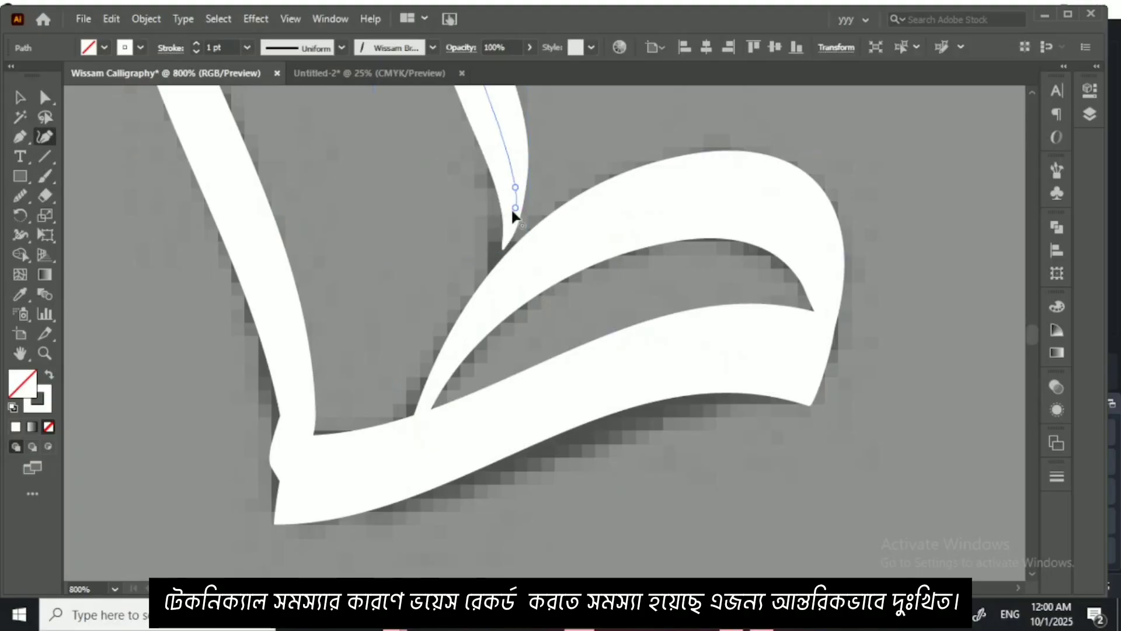
pyautogui.click(516, 212)
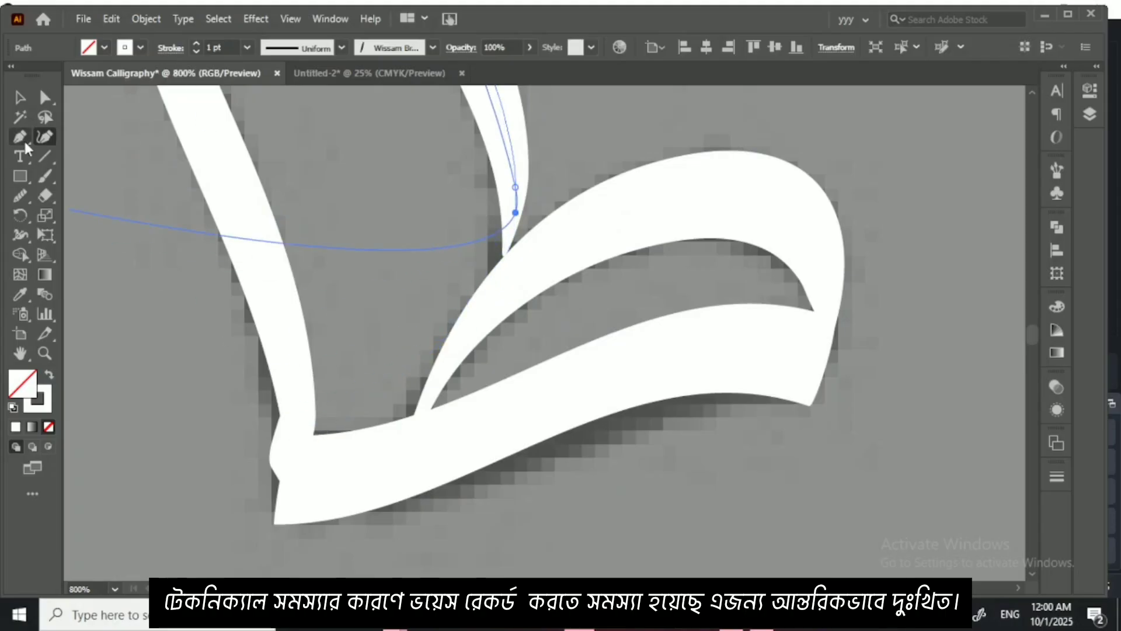
# Step: Delete the stray end anchor at the foot of the traced alif and deselect the stroke
pyautogui.click(21, 98)
pyautogui.click(307, 344)
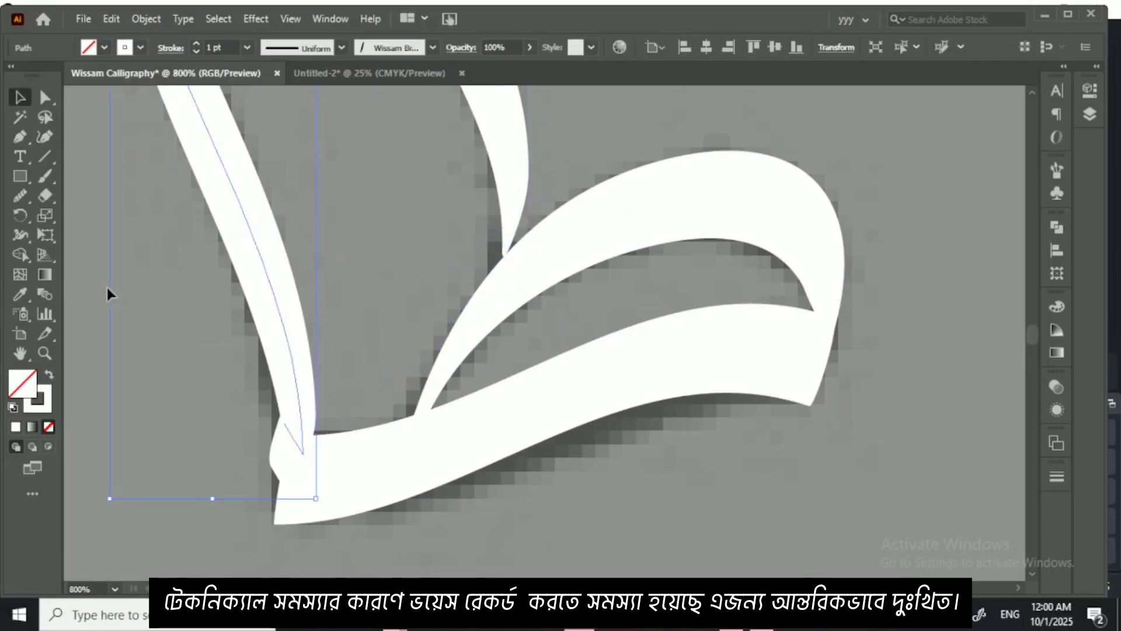
pyautogui.click(44, 136)
pyautogui.press('Delete')
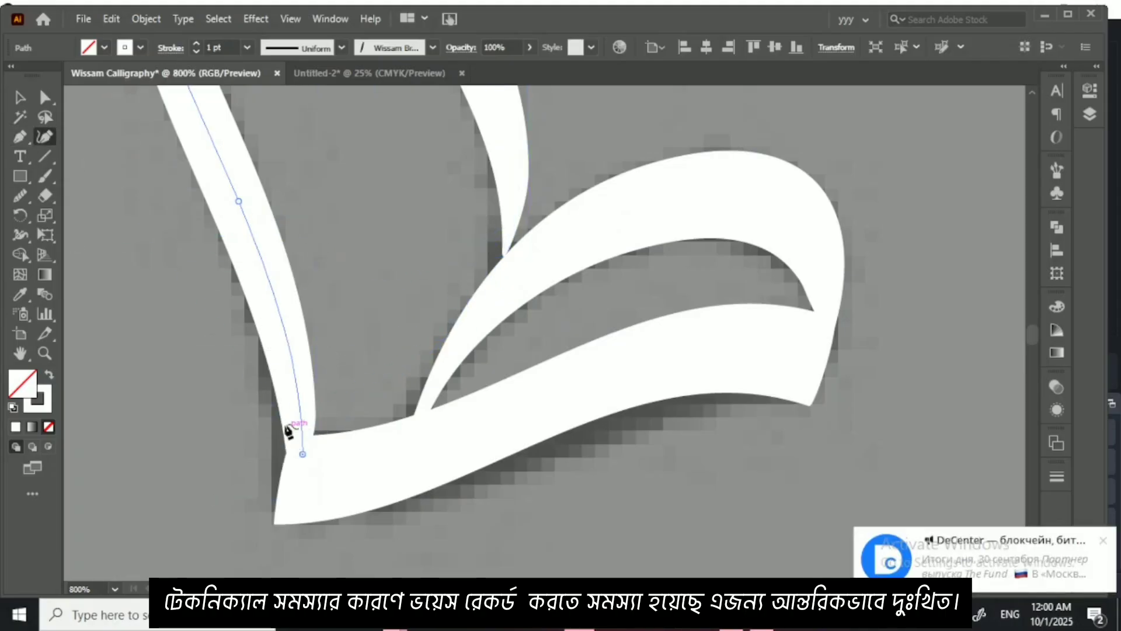
pyautogui.click(21, 98)
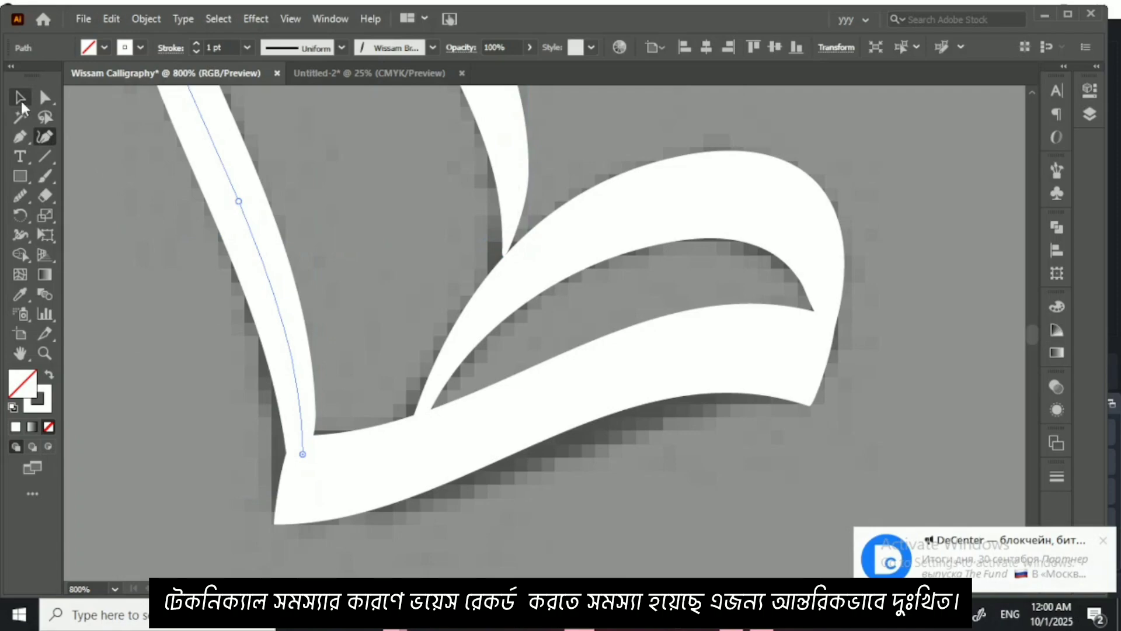
pyautogui.click(334, 182)
# Step: Trace the second ligature (لت) in the first row of the ل sheet in white with the brush, from the upright through the notch to the bowl's curled end
pyautogui.hotkey('ctrl', '-')
pyautogui.hotkey('ctrl', '-')
pyautogui.hotkey('ctrl', '-')
pyautogui.hotkey('ctrl', '-')
pyautogui.hotkey('ctrl', '-')
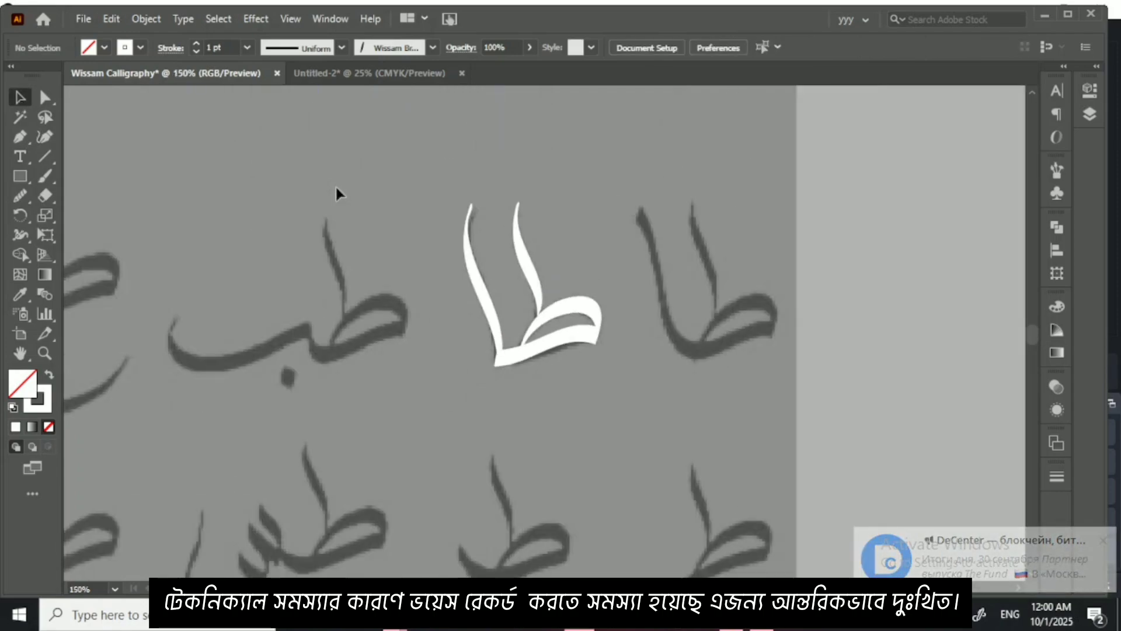
pyautogui.scroll(-8, 467, 331)
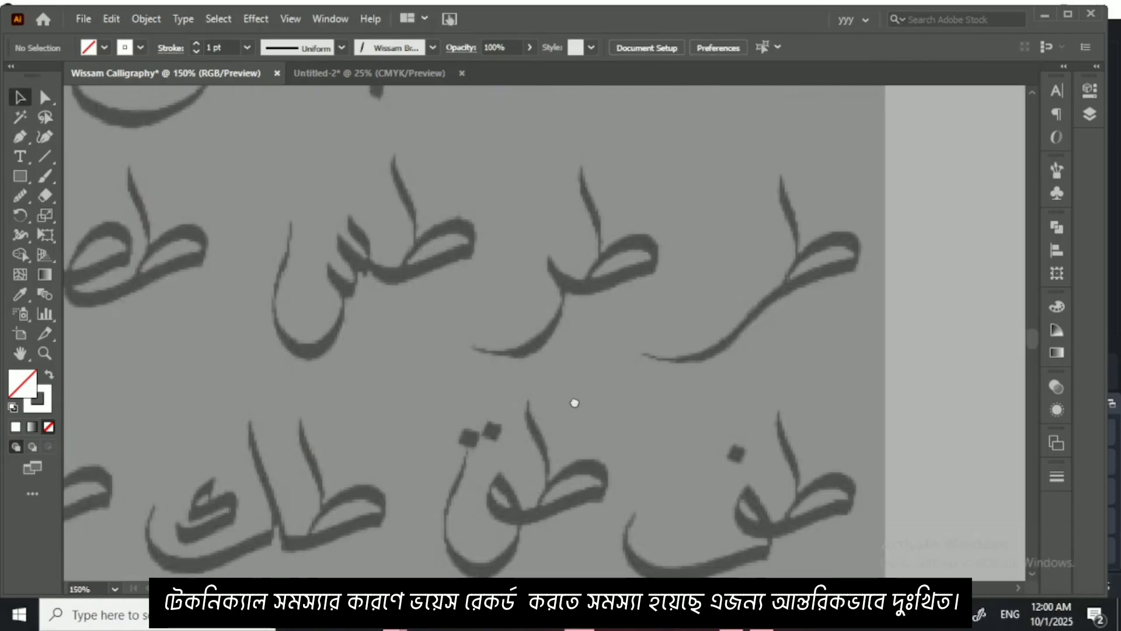
pyautogui.hotkey('ctrl', '-')
pyautogui.hotkey('ctrl', '-')
pyautogui.hotkey('ctrl', '-')
pyautogui.hotkey('ctrl', '-')
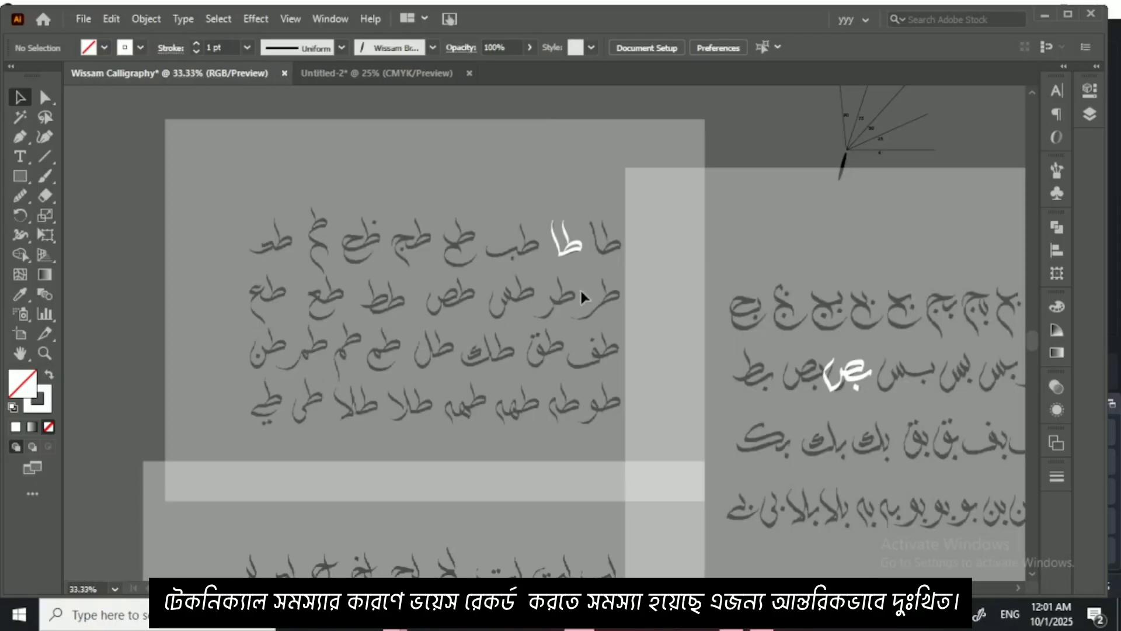
pyautogui.scroll(-2, 575, 292)
pyautogui.scroll(-5, 553, 217)
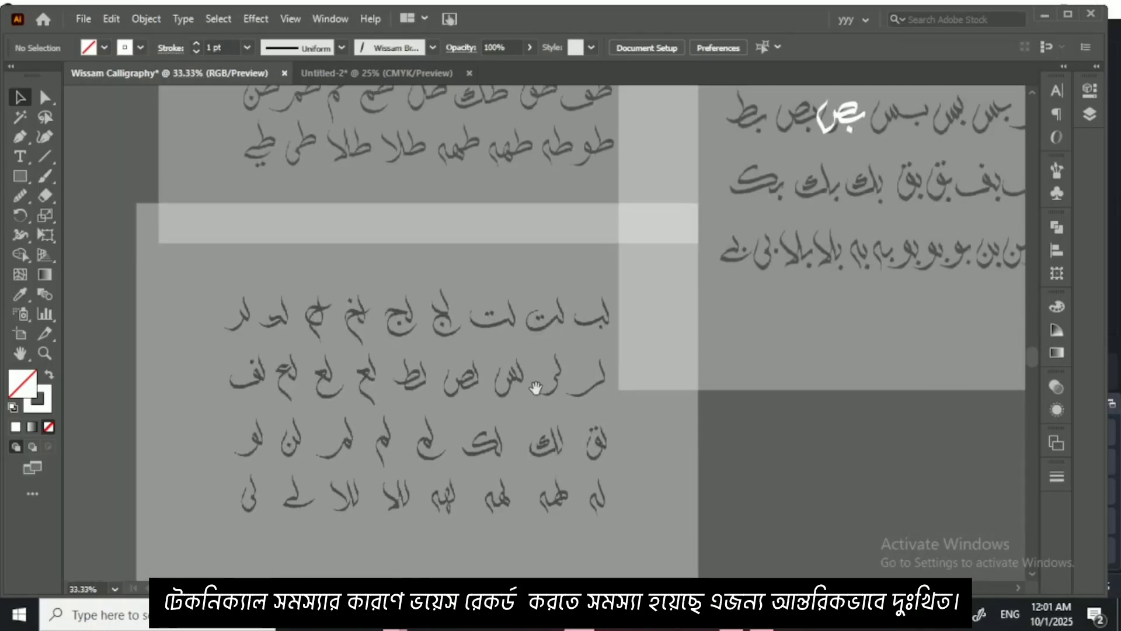
pyautogui.hotkey('ctrl', '+')
pyautogui.hotkey('ctrl', '+')
pyautogui.hotkey('ctrl', '+')
pyautogui.hotkey('ctrl', '+')
pyautogui.hotkey('ctrl', '+')
pyautogui.hotkey('ctrl', '+')
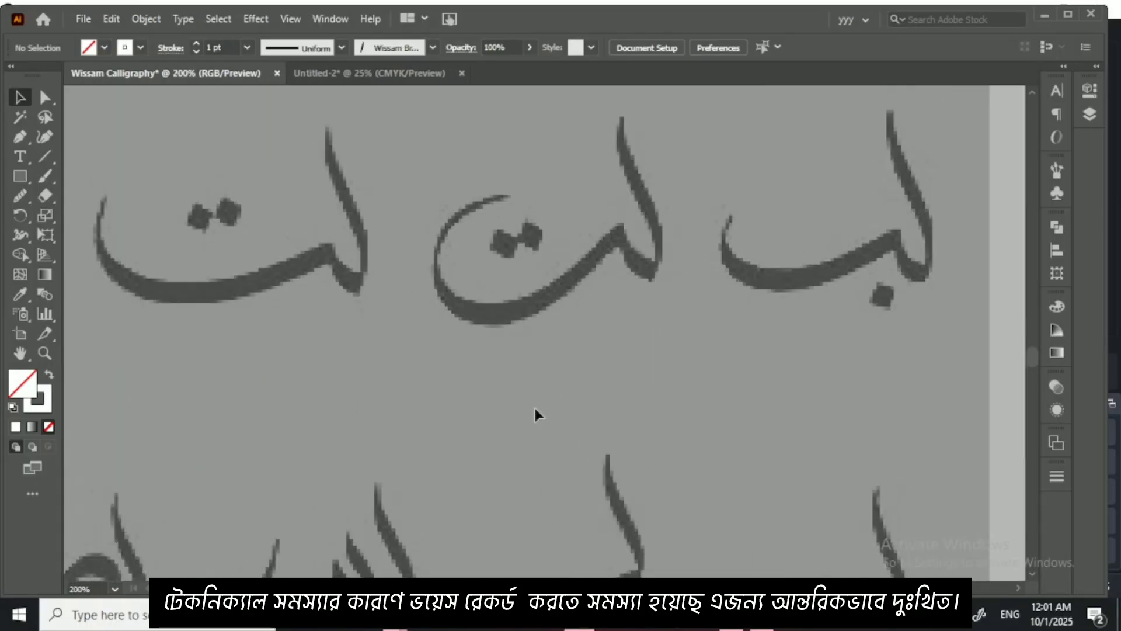
pyautogui.scroll(4, 584, 305)
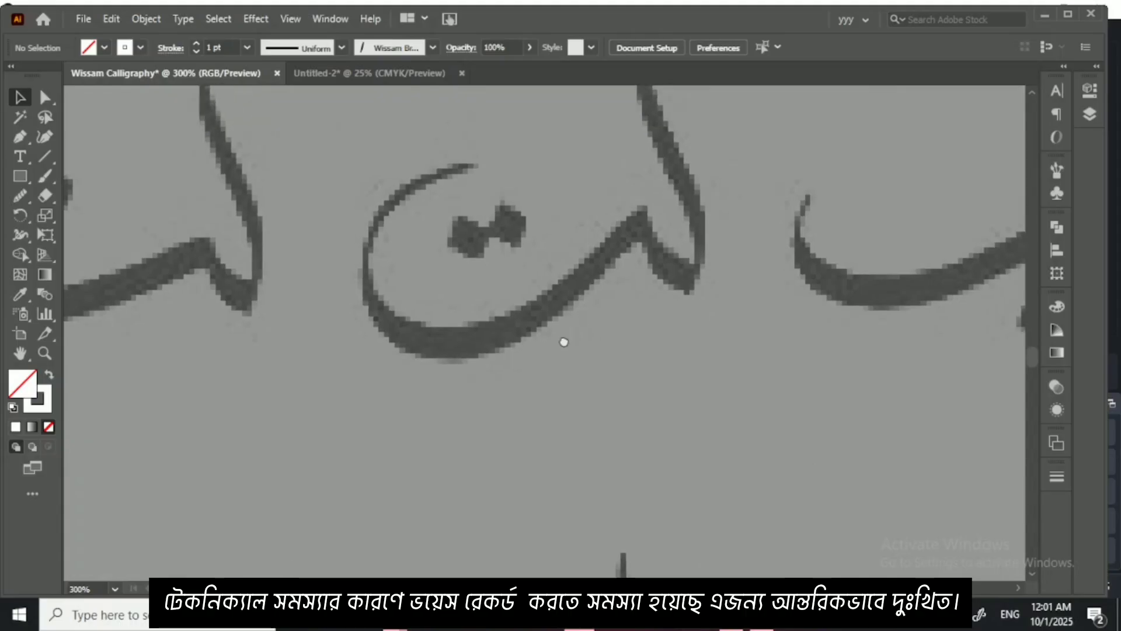
pyautogui.moveTo(865, 365); pyautogui.dragTo(795, 416)
pyautogui.moveTo(336, 358); pyautogui.dragTo(483, 367)
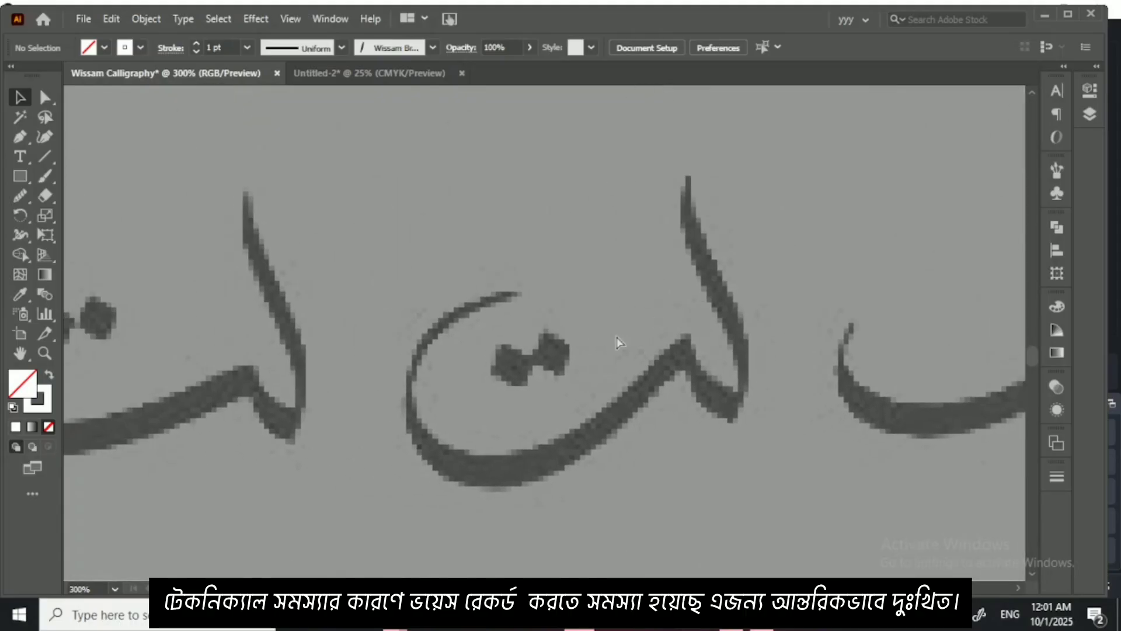
pyautogui.hotkey('ctrl', '+')
pyautogui.moveTo(616, 336); pyautogui.dragTo(469, 303)
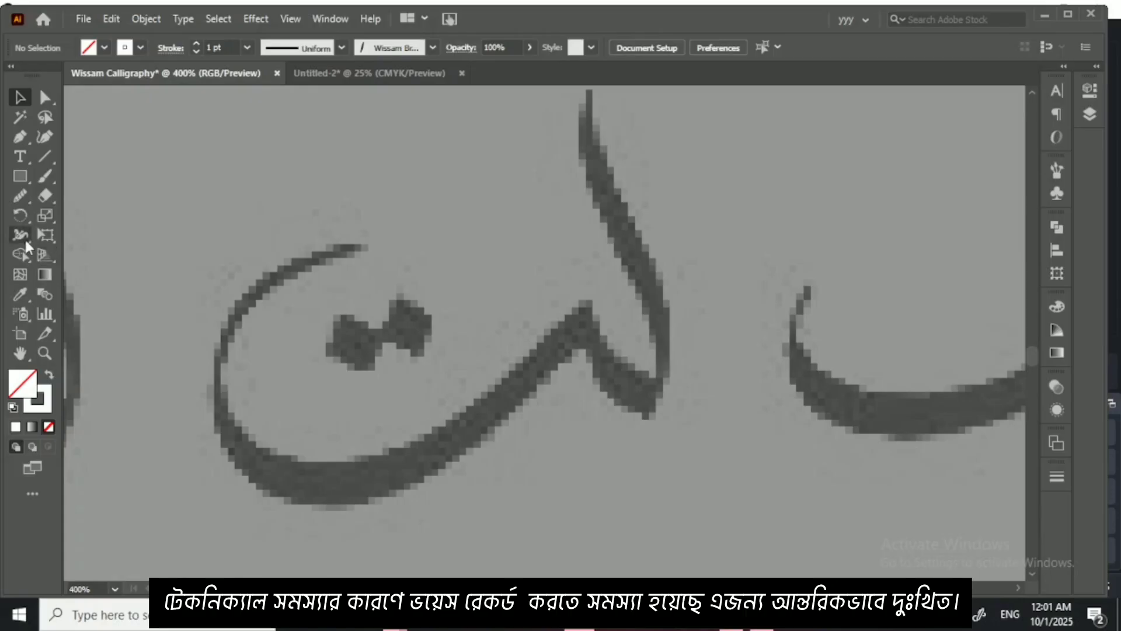
pyautogui.click(44, 178)
pyautogui.scroll(2, 641, 305)
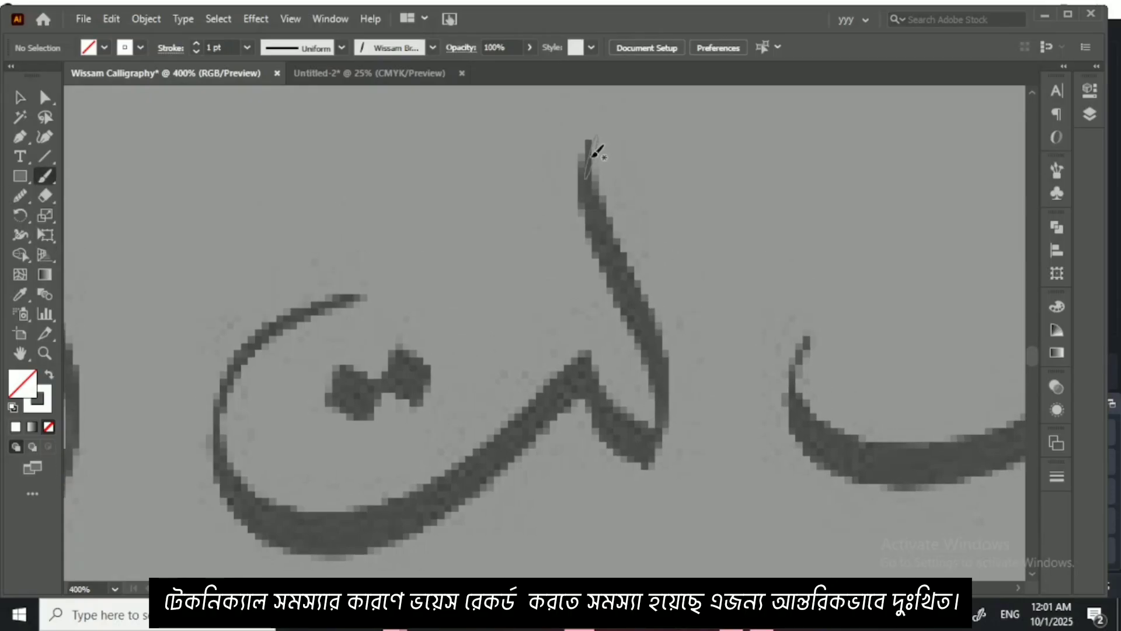
pyautogui.moveTo(595, 145)
pyautogui.mouseDown()
pyautogui.moveTo(595, 185)
pyautogui.moveTo(667, 354)
pyautogui.moveTo(668, 397)
pyautogui.moveTo(648, 449)
pyautogui.moveTo(591, 357)
pyautogui.moveTo(614, 328)
pyautogui.moveTo(462, 461)
pyautogui.moveTo(391, 487)
pyautogui.moveTo(323, 486)
pyautogui.moveTo(287, 466)
pyautogui.moveTo(260, 412)
pyautogui.moveTo(277, 341)
pyautogui.moveTo(305, 306)
pyautogui.moveTo(402, 258)
pyautogui.moveTo(412, 229)
pyautogui.mouseUp()
pyautogui.click(19, 96)
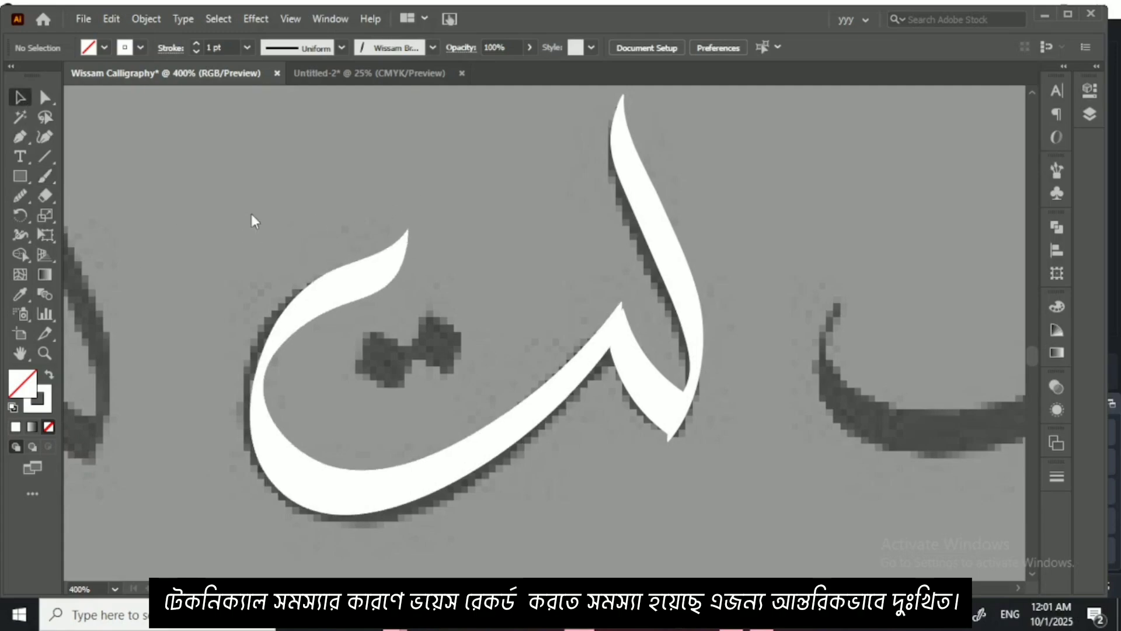
# Step: Refine the short notch stroke with the Curvature tool, shifting its end anchors to meet both neighbouring strokes and adding a mid anchor for the curve
pyautogui.hotkey('ctrl', '+')
pyautogui.moveTo(751, 416); pyautogui.dragTo(593, 327)
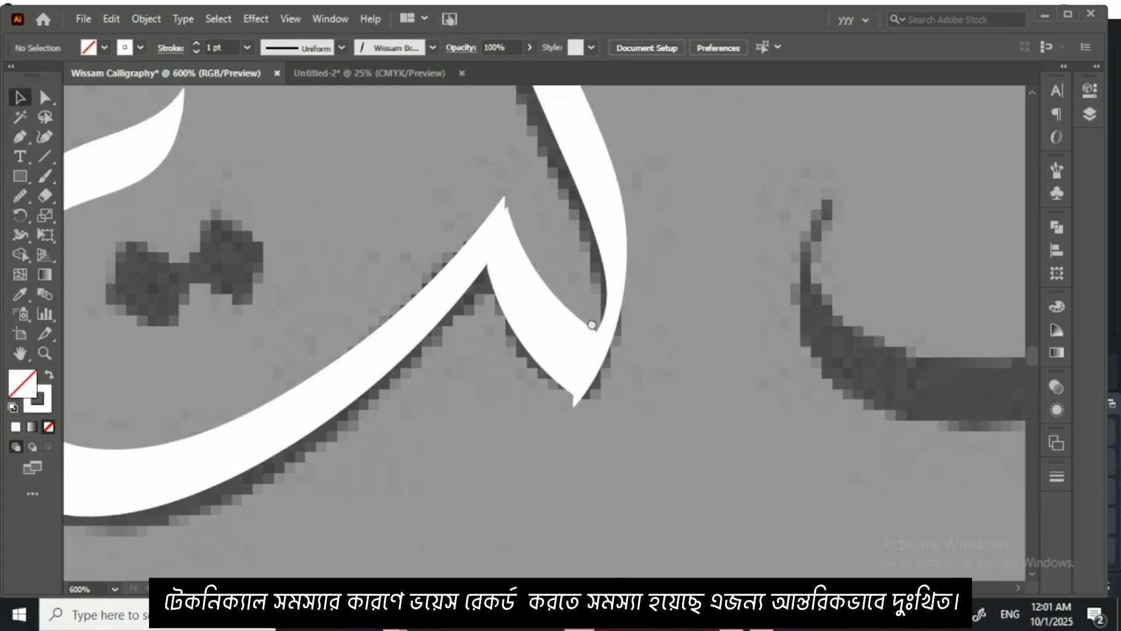
pyautogui.click(561, 331)
pyautogui.hotkey('ctrl', '+')
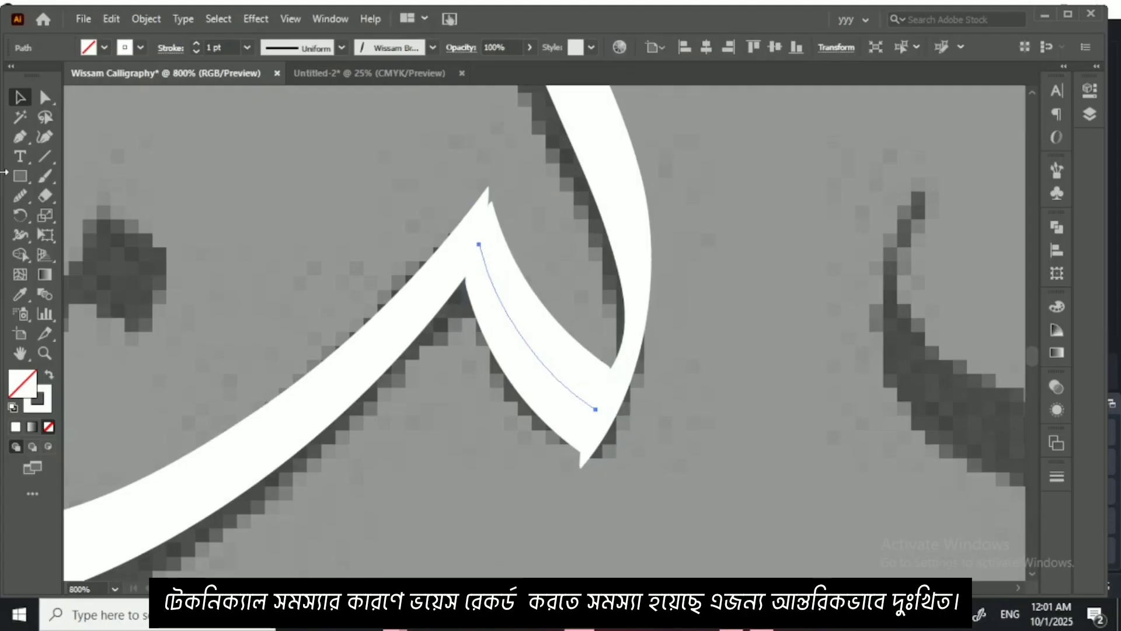
pyautogui.click(39, 139)
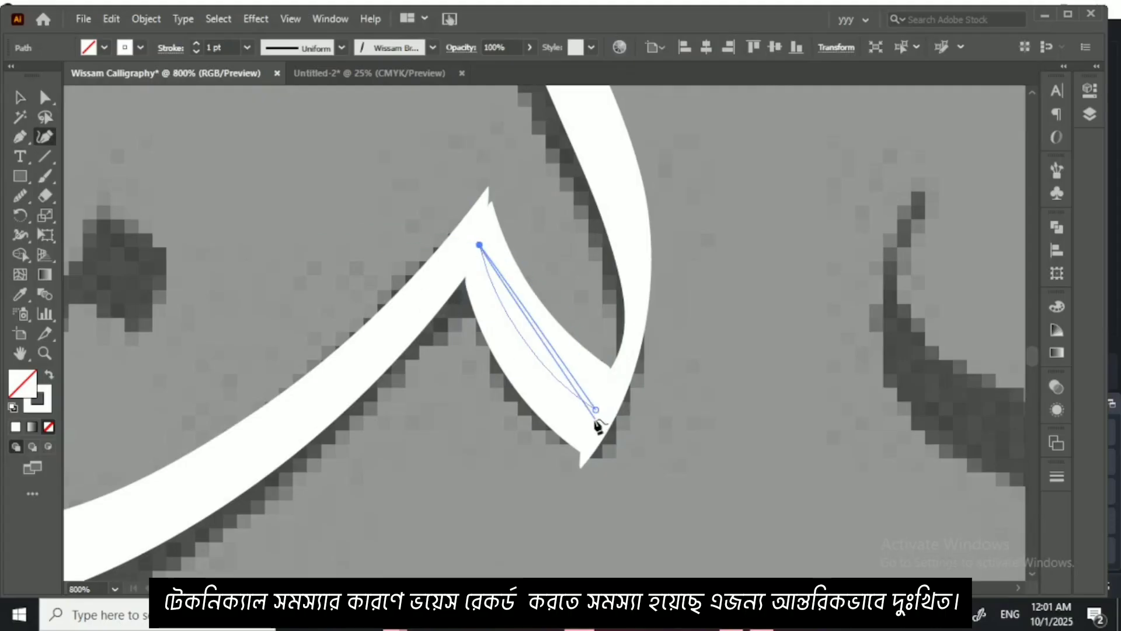
pyautogui.moveTo(596, 409); pyautogui.dragTo(591, 425)
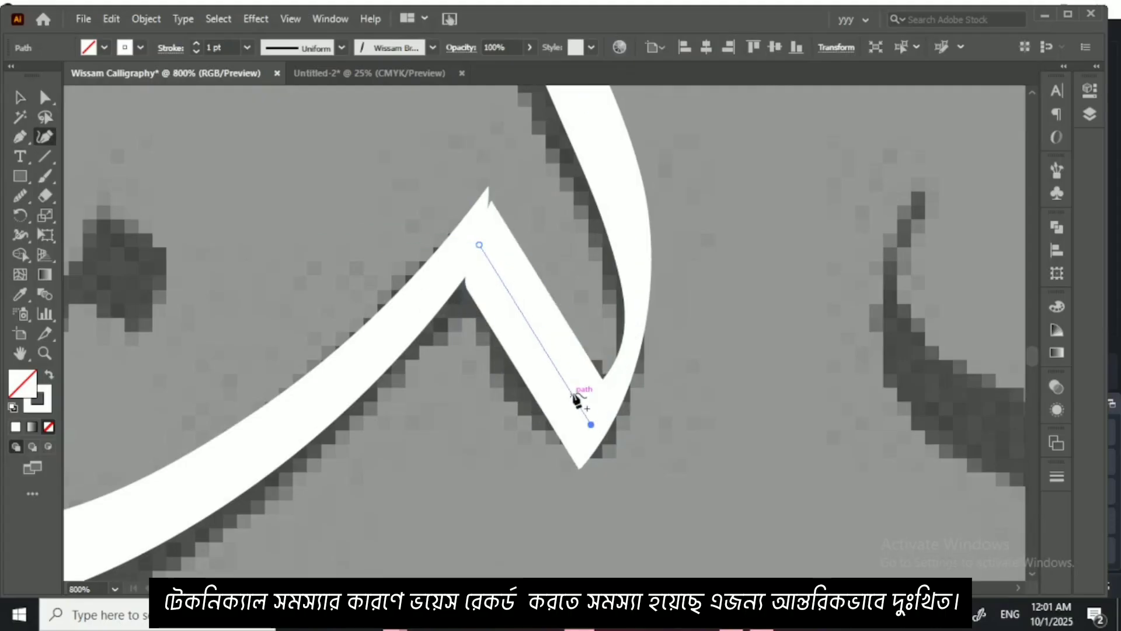
pyautogui.moveTo(549, 360); pyautogui.dragTo(537, 359)
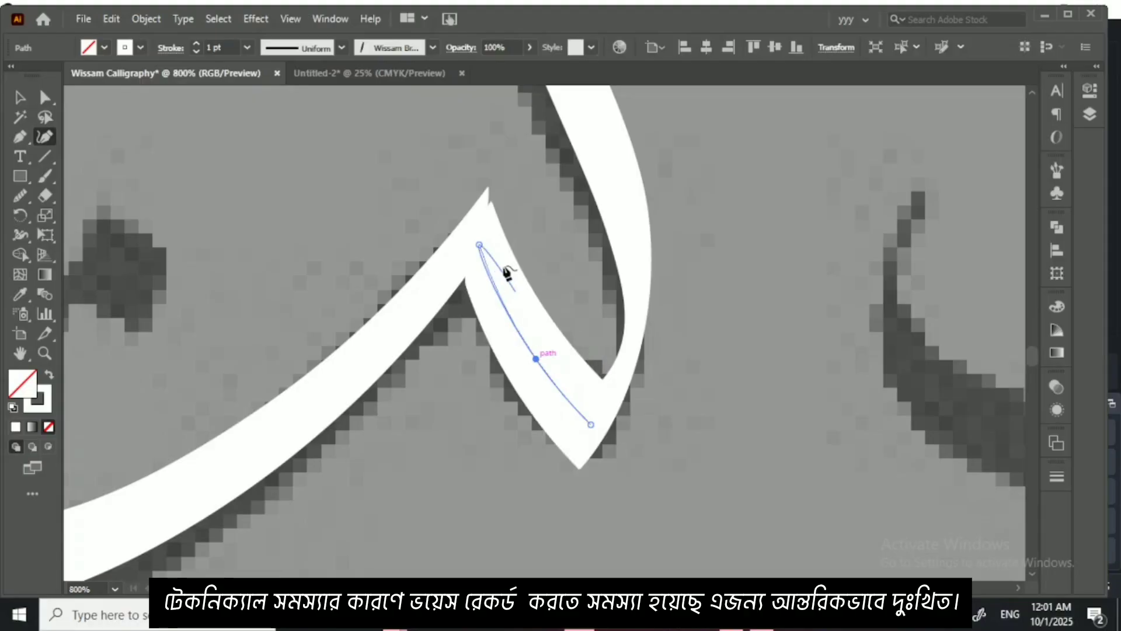
pyautogui.moveTo(479, 246); pyautogui.dragTo(478, 232)
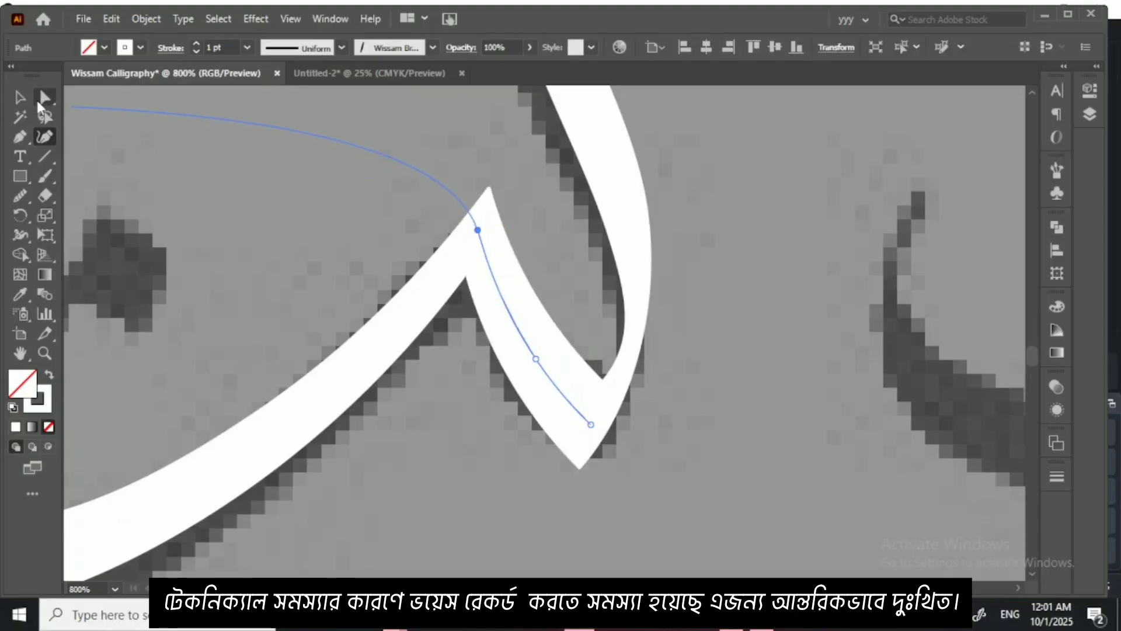
pyautogui.click(19, 98)
pyautogui.click(199, 210)
# Step: Draw a small square just above the reference's two dots and give it a white fill with no stroke
pyautogui.hotkey('ctrl', '-')
pyautogui.hotkey('ctrl', '-')
pyautogui.hotkey('ctrl', '-')
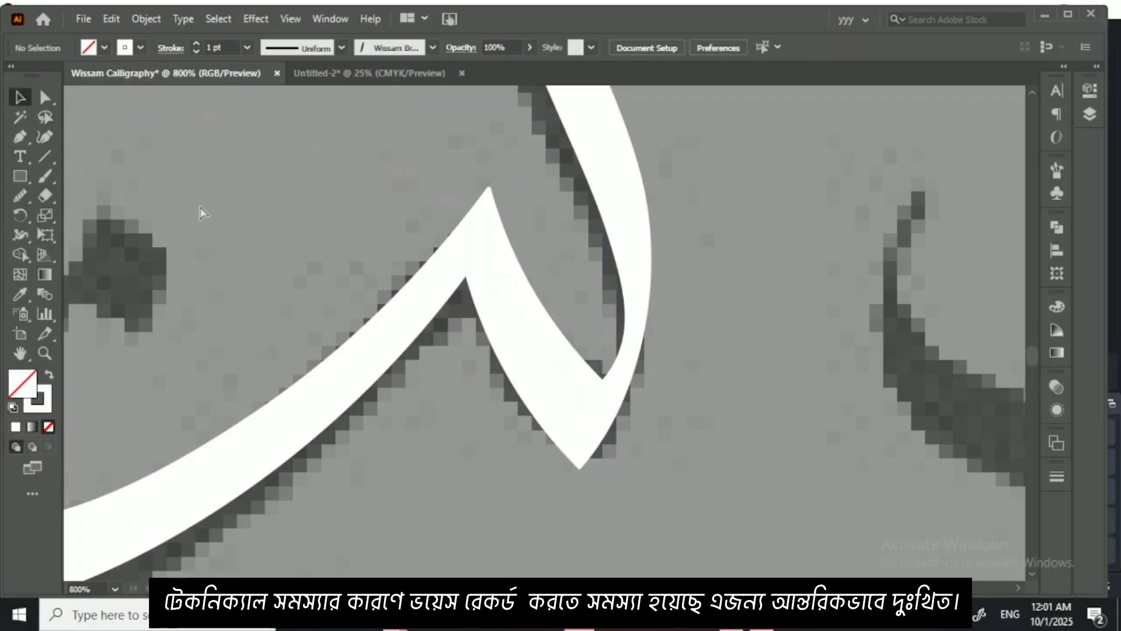
pyautogui.hotkey('ctrl', '+')
pyautogui.hotkey('ctrl', '+')
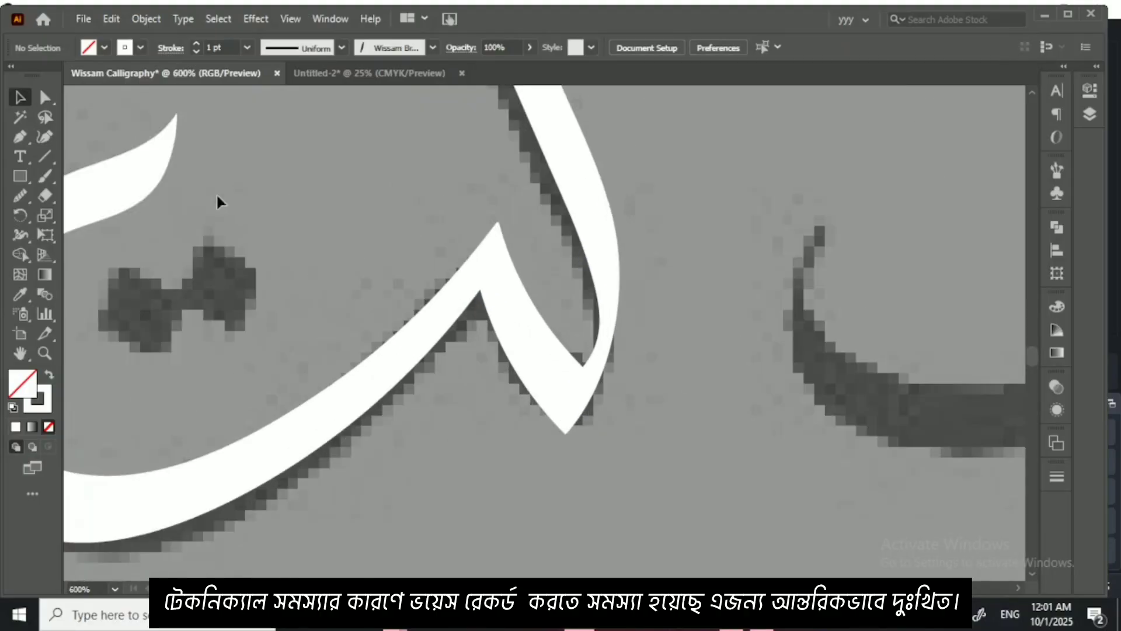
pyautogui.moveTo(408, 244); pyautogui.dragTo(541, 278)
pyautogui.click(14, 175)
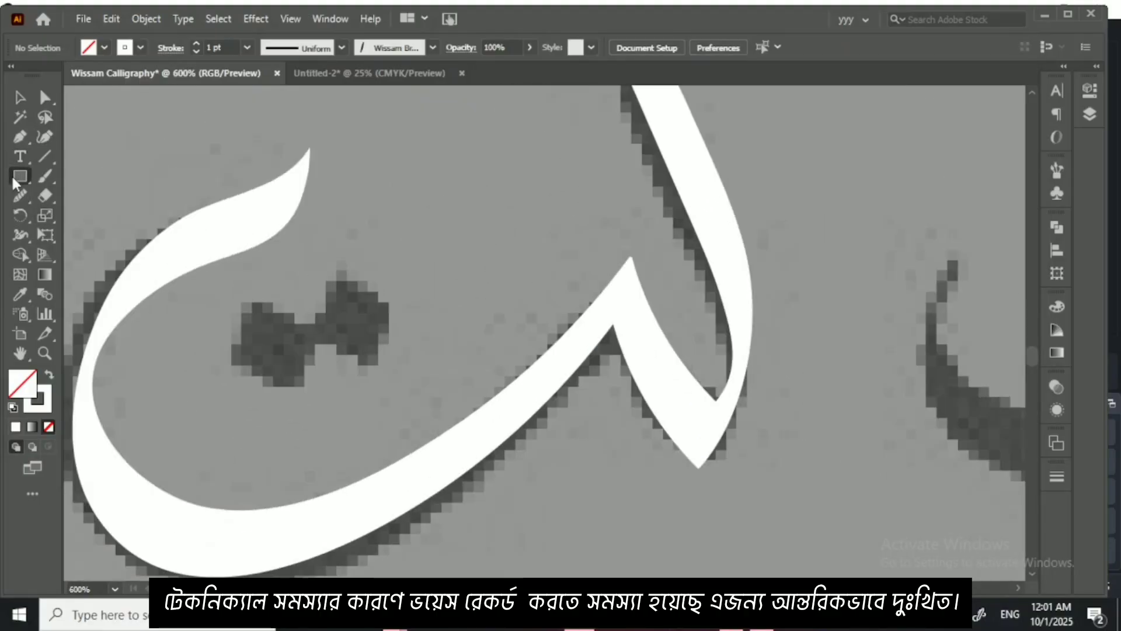
pyautogui.moveTo(335, 224); pyautogui.dragTo(404, 293)
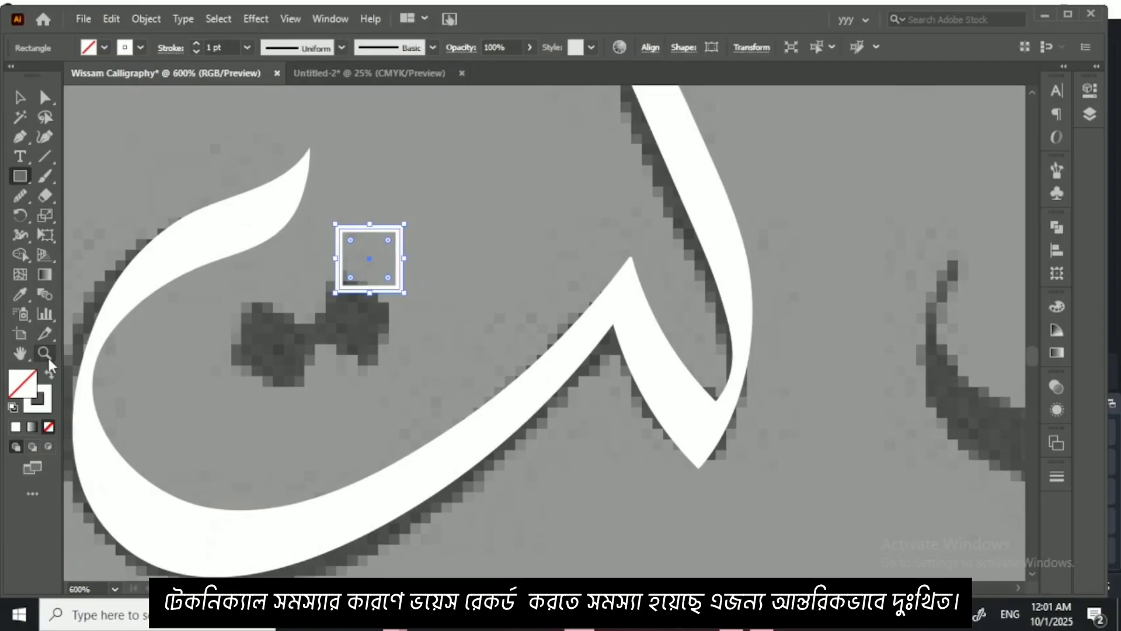
pyautogui.click(49, 375)
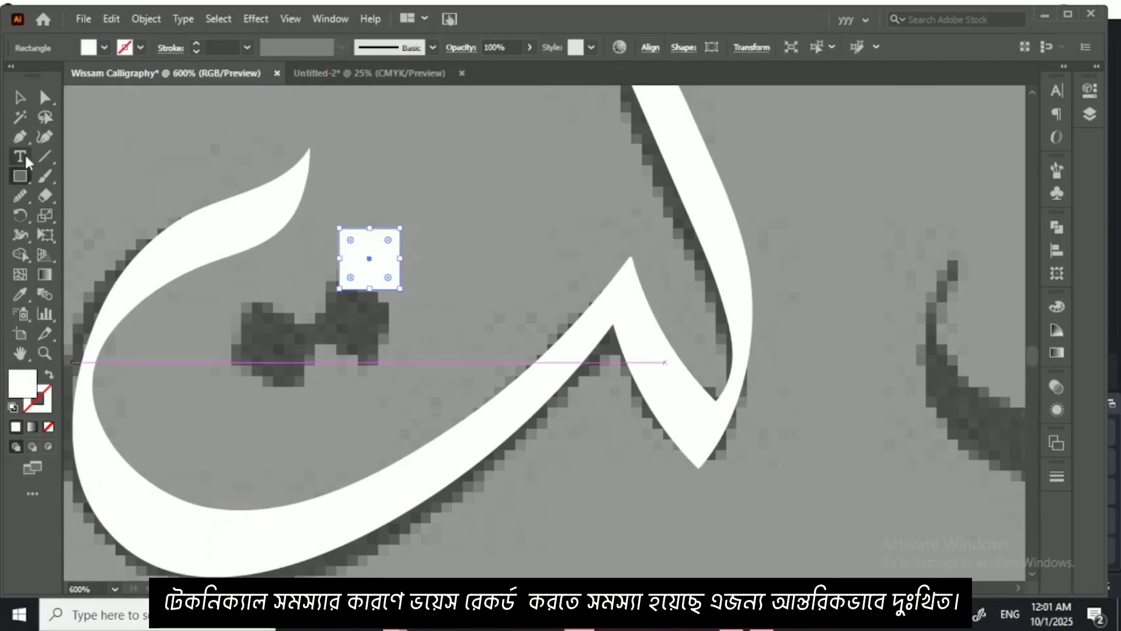
# Step: Place the white square over the right reference dot, with a copy over the left one
pyautogui.click(19, 97)
pyautogui.moveTo(365, 260); pyautogui.dragTo(348, 318)
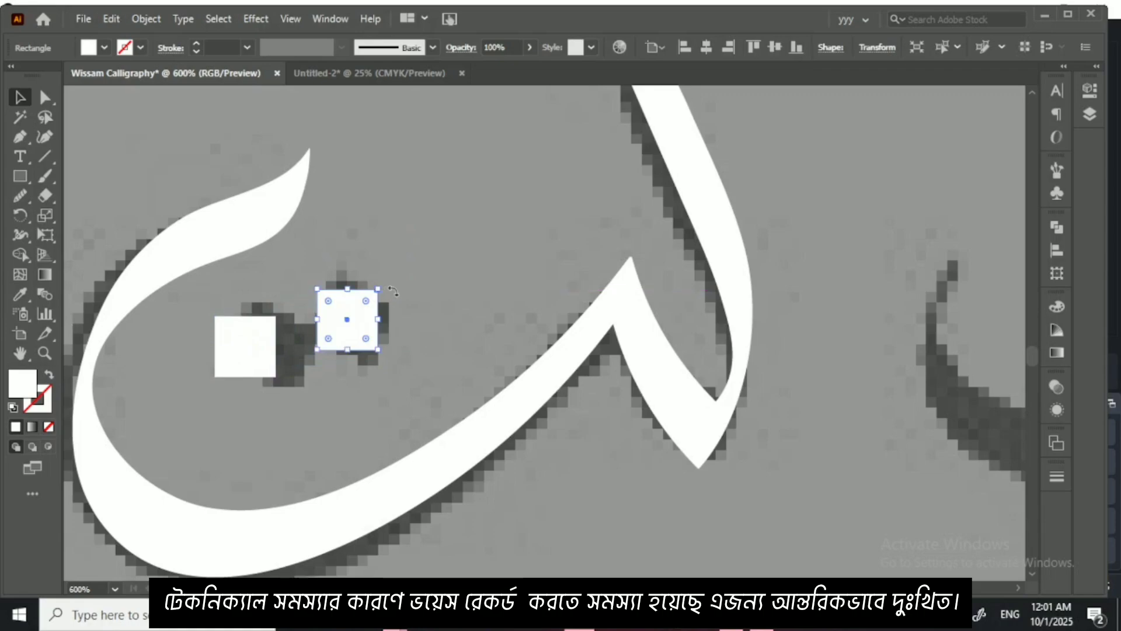
pyautogui.click(400, 328)
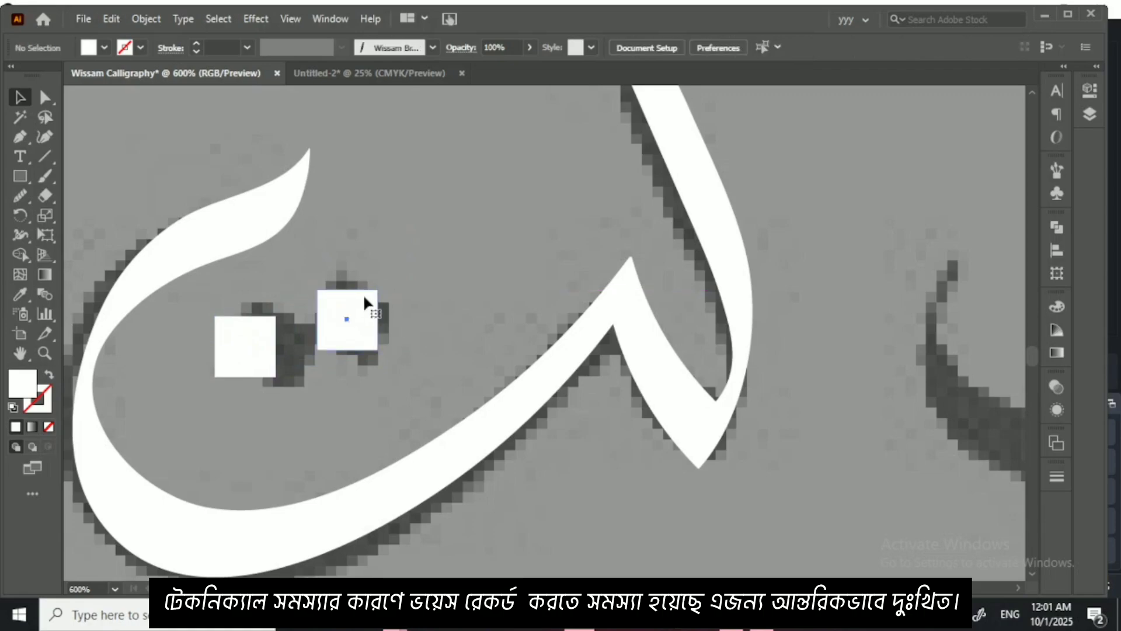
pyautogui.click(363, 295)
# Step: Turn the squares into diamond dots, place one centred below the bowl and delete the two inside it
pyautogui.moveTo(386, 286)
pyautogui.mouseDown()
pyautogui.moveTo(397, 320)
pyautogui.moveTo(294, 331)
pyautogui.moveTo(358, 334)
pyautogui.moveTo(416, 238)
pyautogui.moveTo(403, 471)
pyautogui.mouseUp()
pyautogui.click(249, 356)
pyautogui.press('Delete')
pyautogui.click(438, 278)
pyautogui.click(335, 219)
pyautogui.press('Delete')
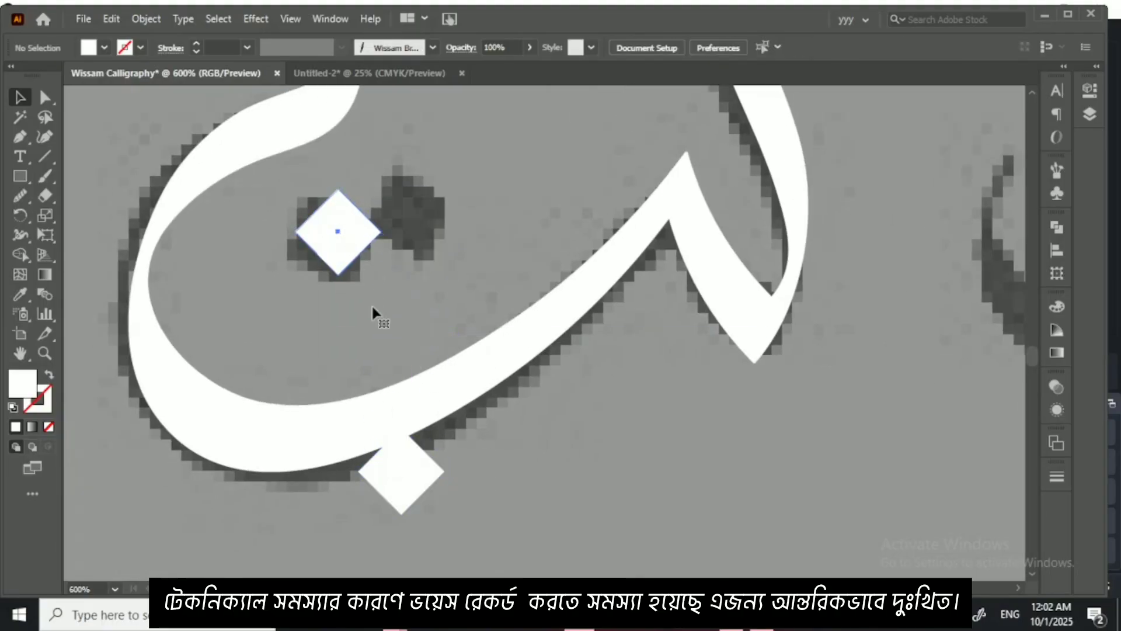
pyautogui.scroll(-2, 409, 377)
pyautogui.moveTo(433, 374); pyautogui.dragTo(375, 431)
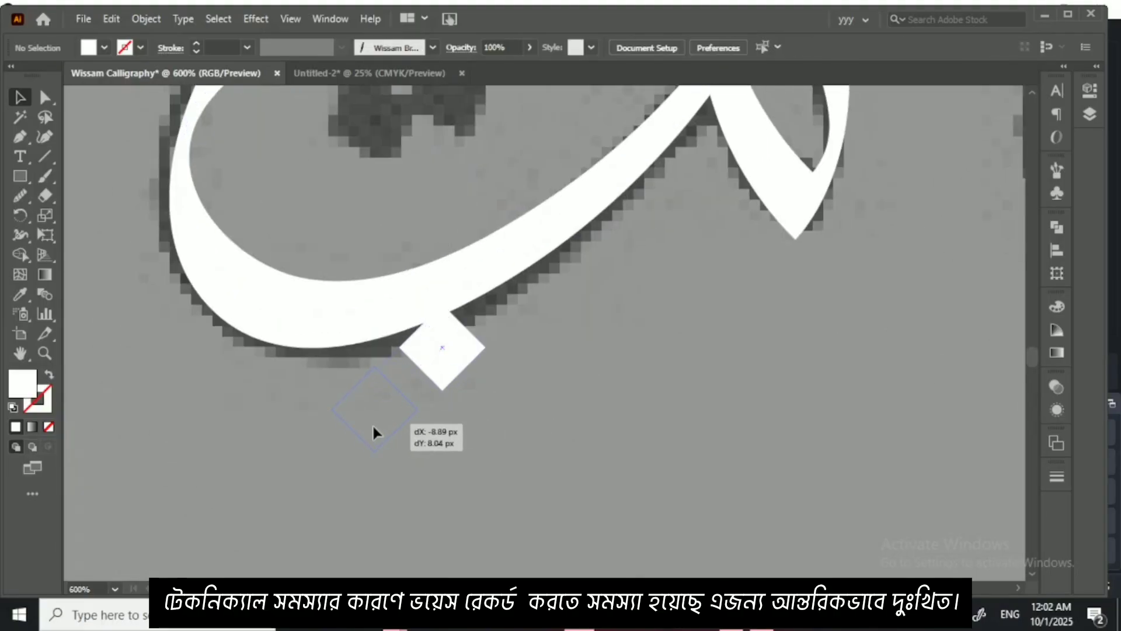
pyautogui.click(471, 395)
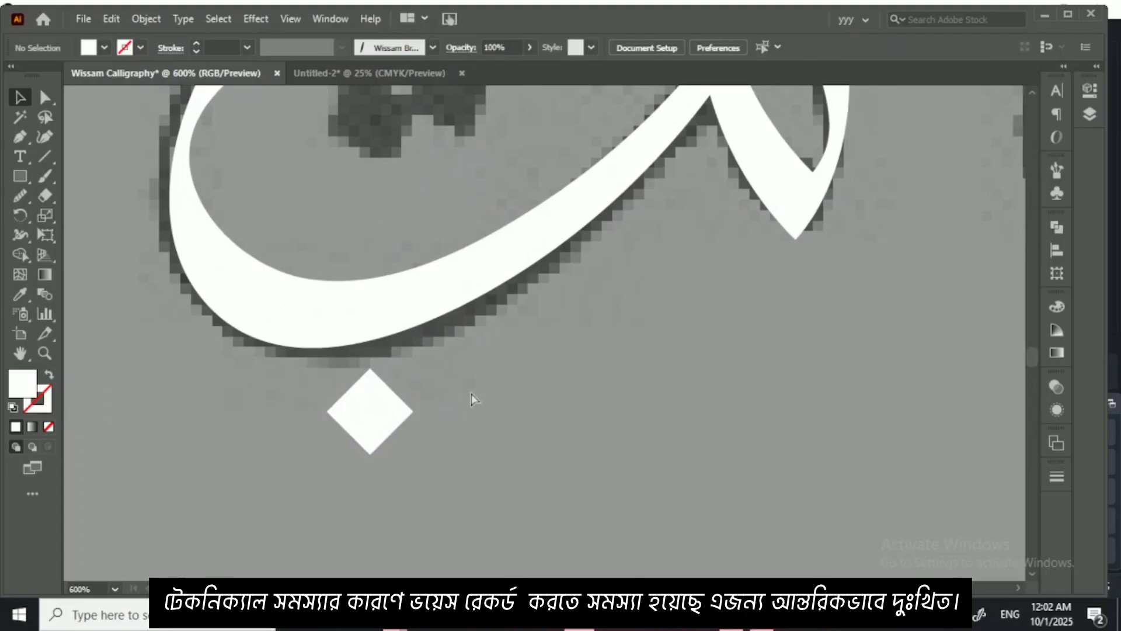
# Step: Group all traced strokes of the ligature together with the diamond dot below it
pyautogui.hotkey('ctrl', '-')
pyautogui.hotkey('ctrl', '-')
pyautogui.hotkey('ctrl', '-')
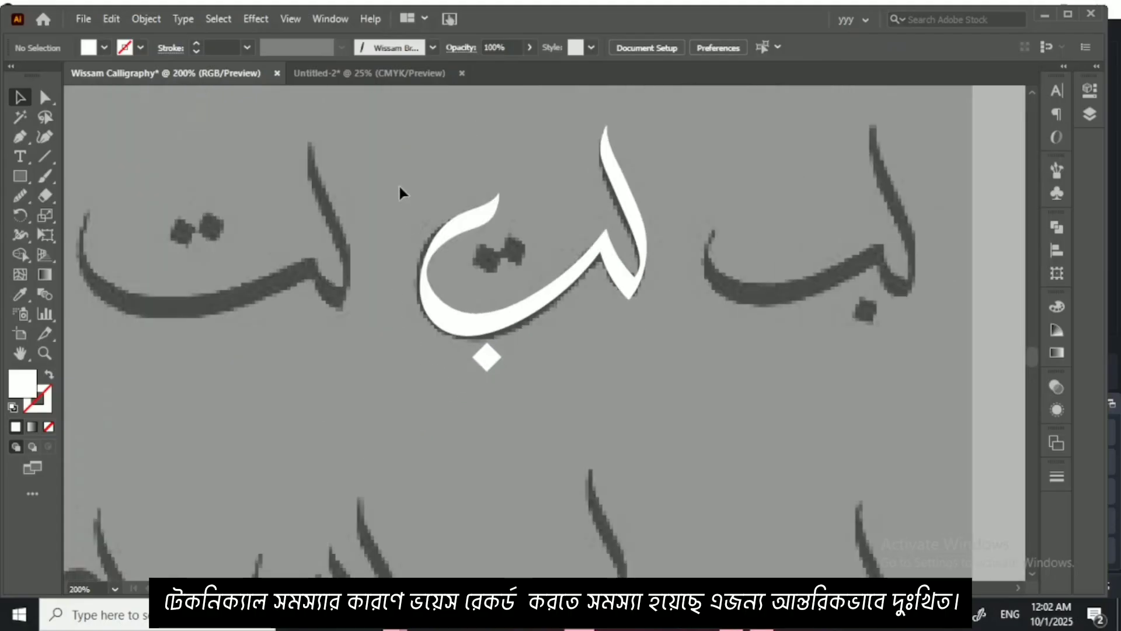
pyautogui.moveTo(399, 188); pyautogui.dragTo(676, 407)
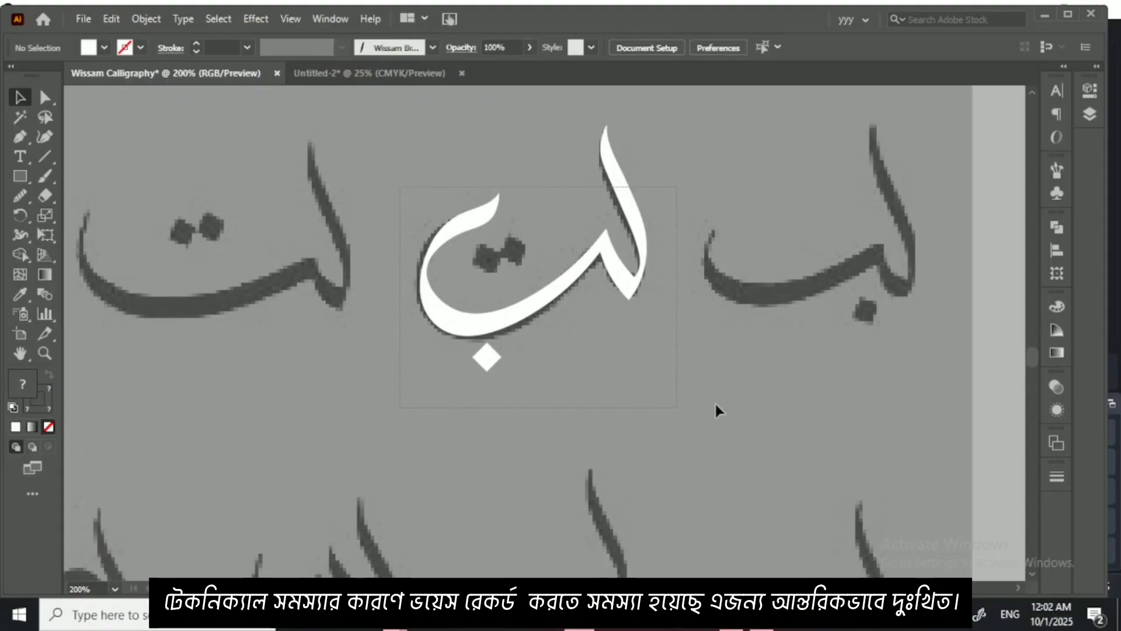
pyautogui.moveTo(713, 415); pyautogui.dragTo(706, 417)
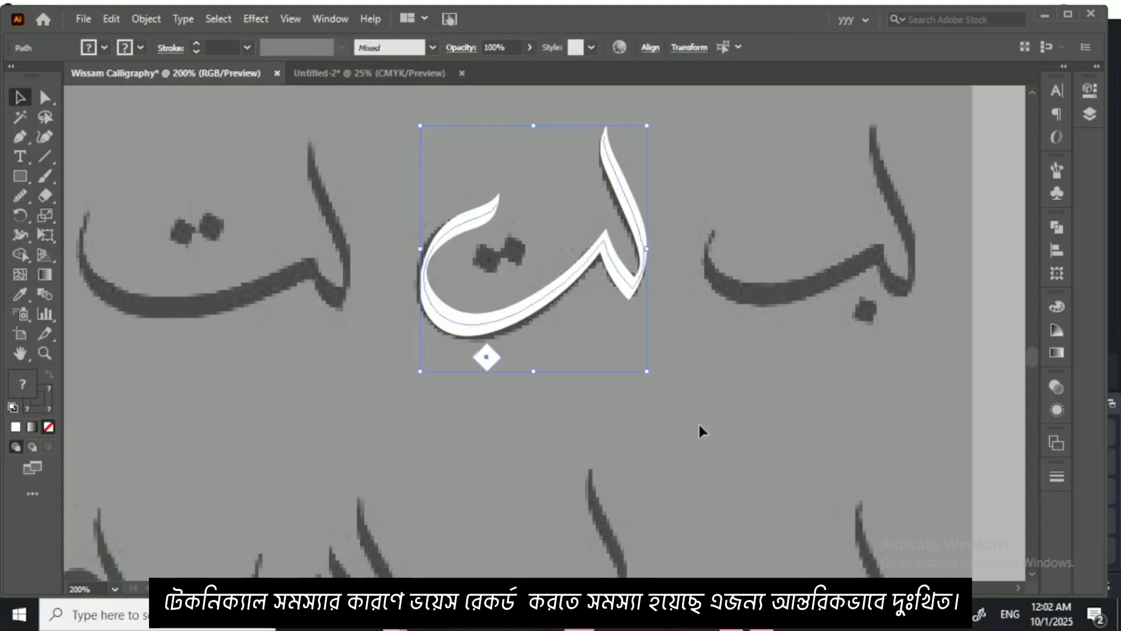
pyautogui.hotkey('ctrl', 'g')
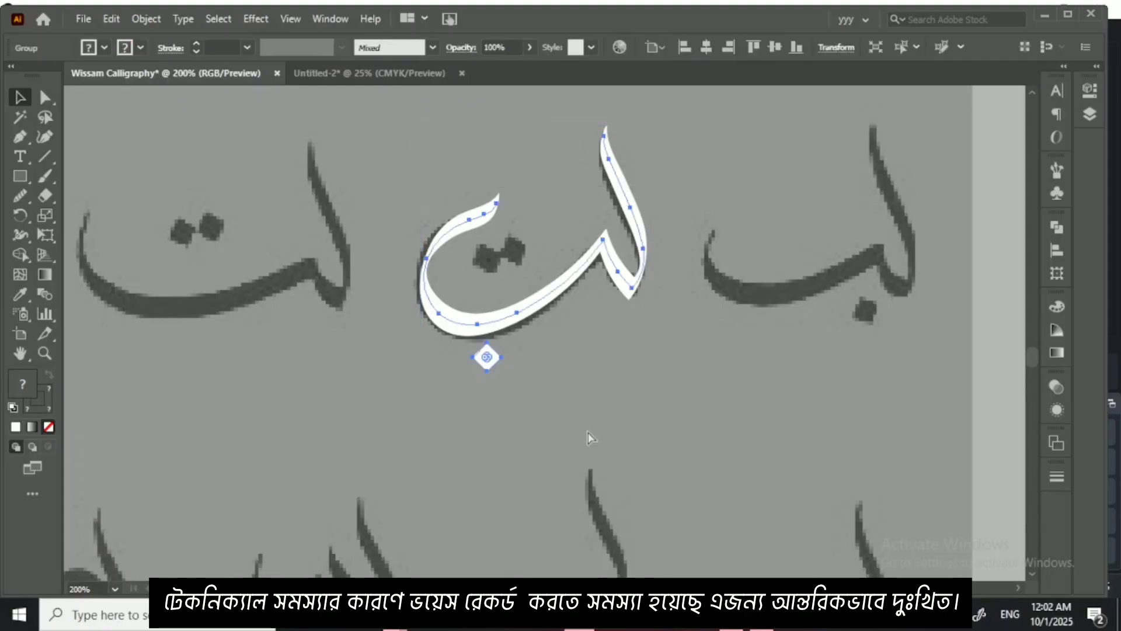
# Step: Move the grouped لب off the ل sheet to the empty canvas left of the reference sheets and deselect it
pyautogui.hotkey('ctrl', '-')
pyautogui.hotkey('ctrl', '-')
pyautogui.hotkey('ctrl', '-')
pyautogui.hotkey('ctrl', '-')
pyautogui.hotkey('ctrl', '-')
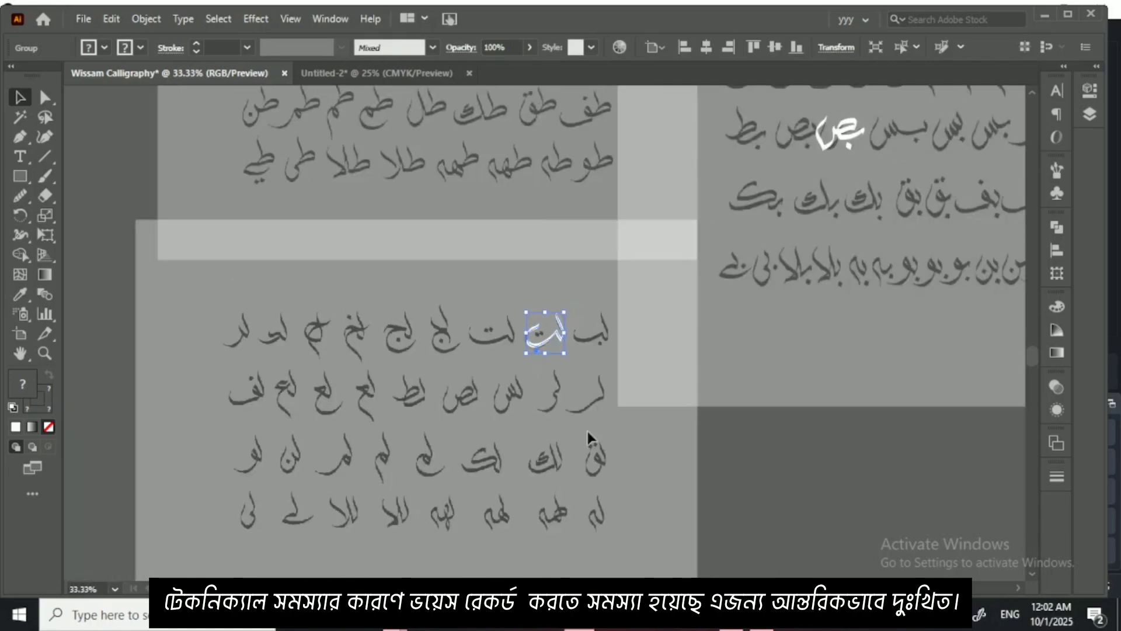
pyautogui.moveTo(664, 417); pyautogui.dragTo(845, 471)
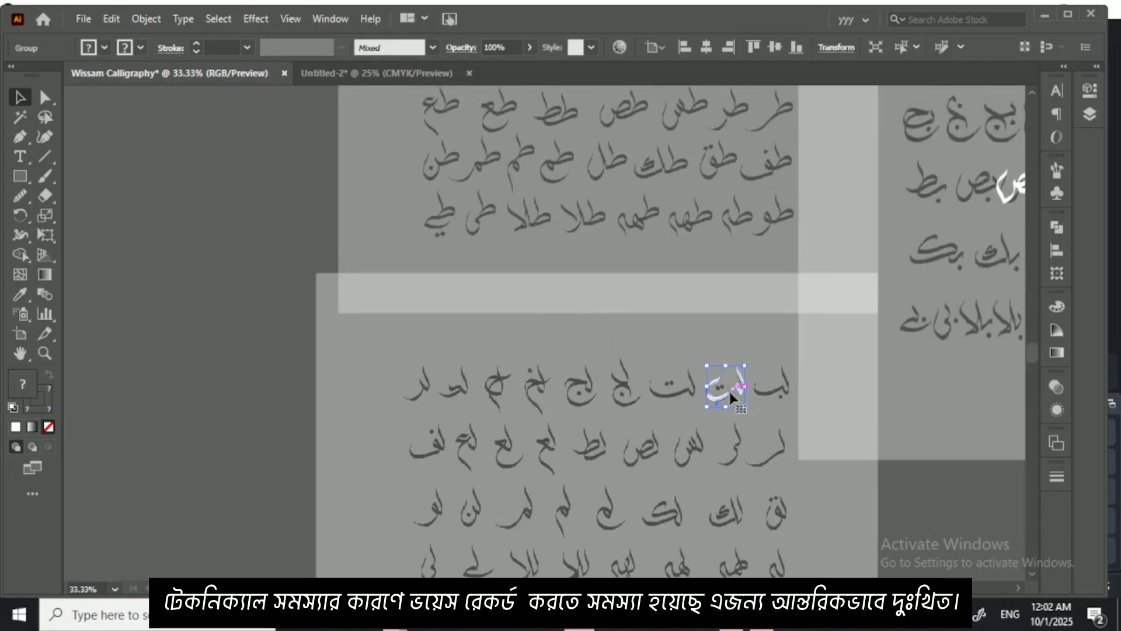
pyautogui.moveTo(728, 387); pyautogui.dragTo(216, 275)
pyautogui.click(620, 267)
# Step: Move the traced white طا from the ط sheet to just right of لب on the empty canvas, forming طالب
pyautogui.scroll(3, 630, 268)
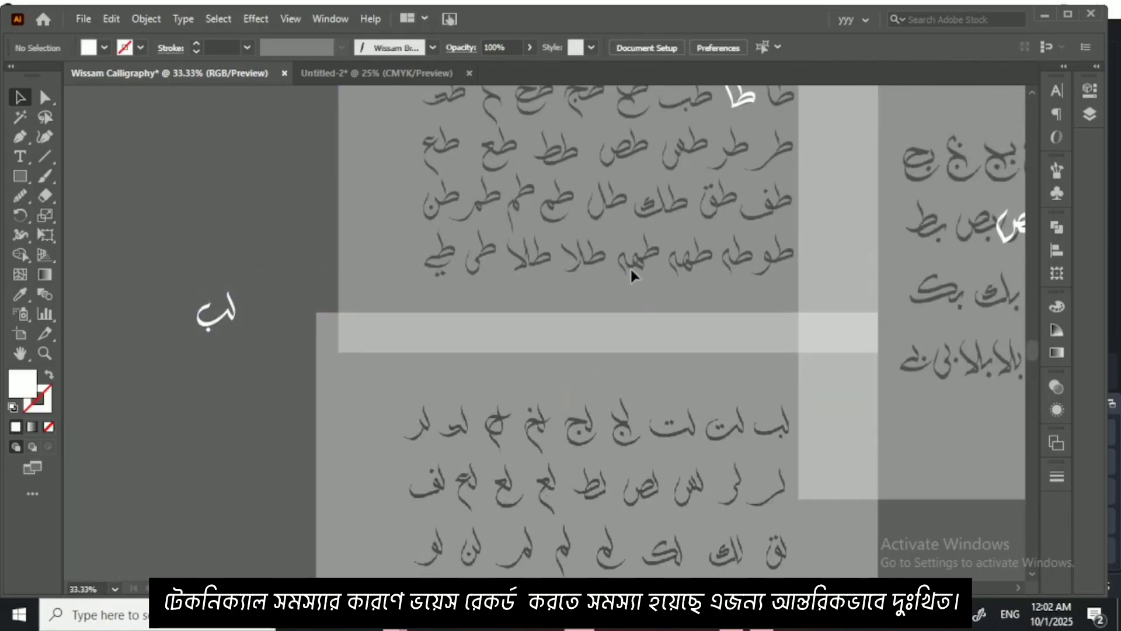
pyautogui.moveTo(740, 157); pyautogui.dragTo(261, 365)
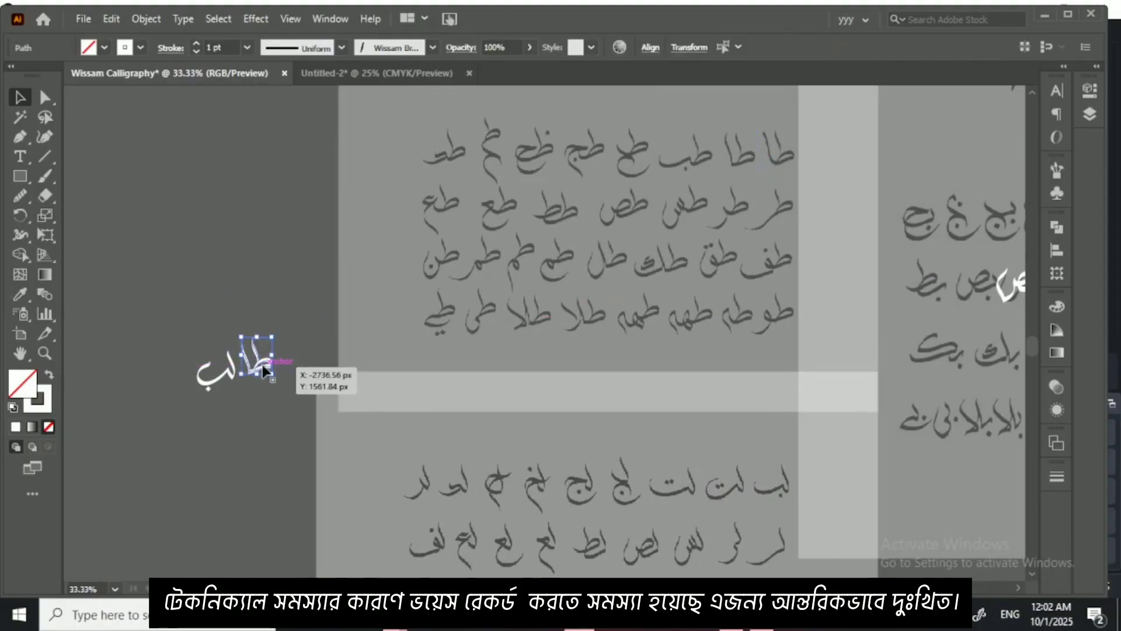
pyautogui.hotkey('ctrl', '+')
pyautogui.hotkey('ctrl', '+')
pyautogui.hotkey('ctrl', '+')
pyautogui.hotkey('ctrl', '+')
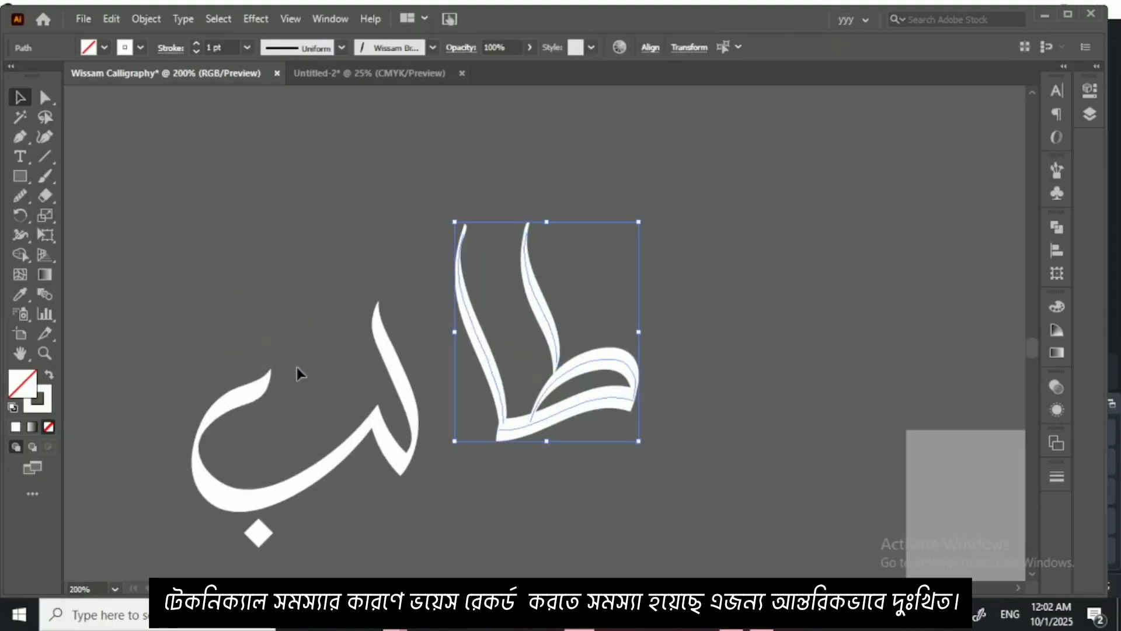
# Step: Move the grouped لب up and closer to طا so the two parts nest together, and deselect it
pyautogui.moveTo(424, 385); pyautogui.dragTo(574, 278)
pyautogui.click(544, 345)
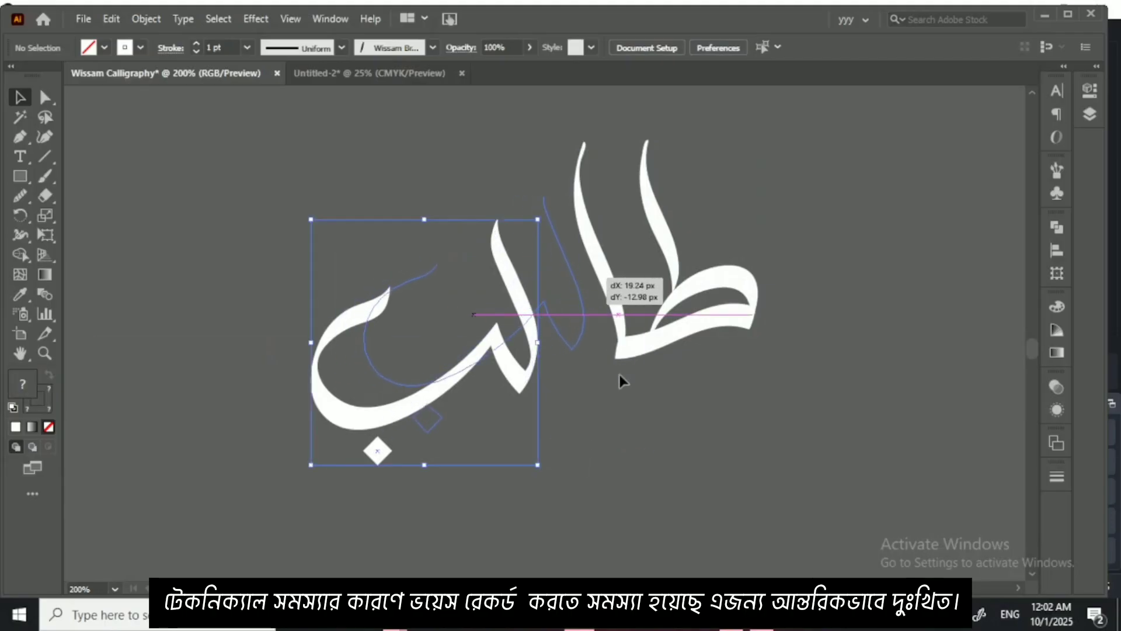
pyautogui.click(621, 408)
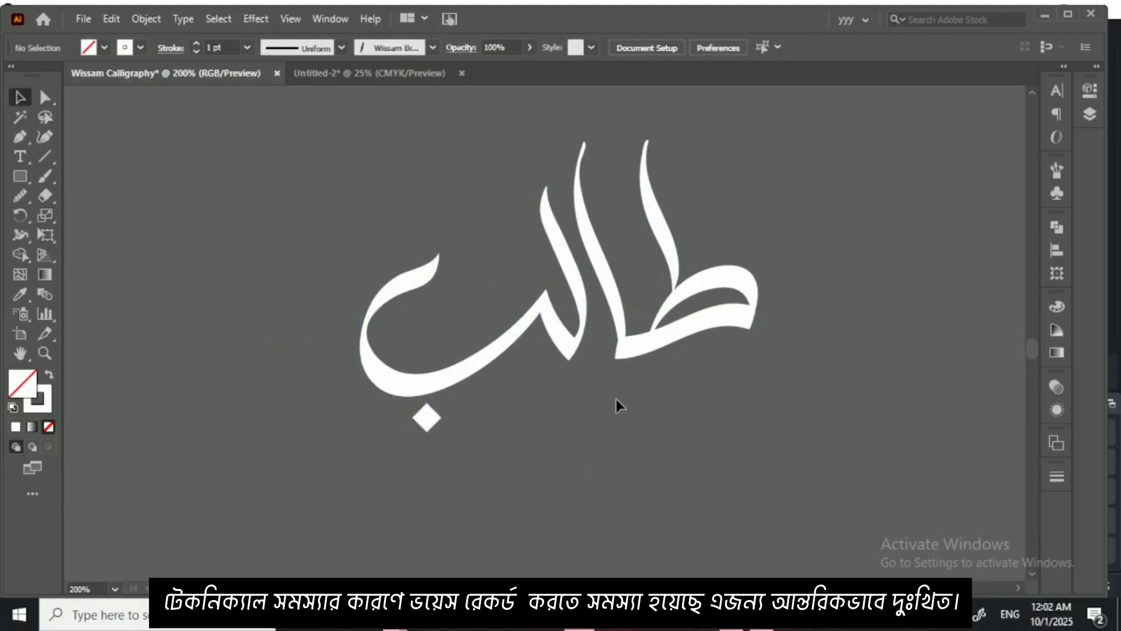
# Step: Show the rulers and place horizontal guides at the lower tips of ل and طا and at the top of the tall strokes
pyautogui.hotkey('ctrl', '+')
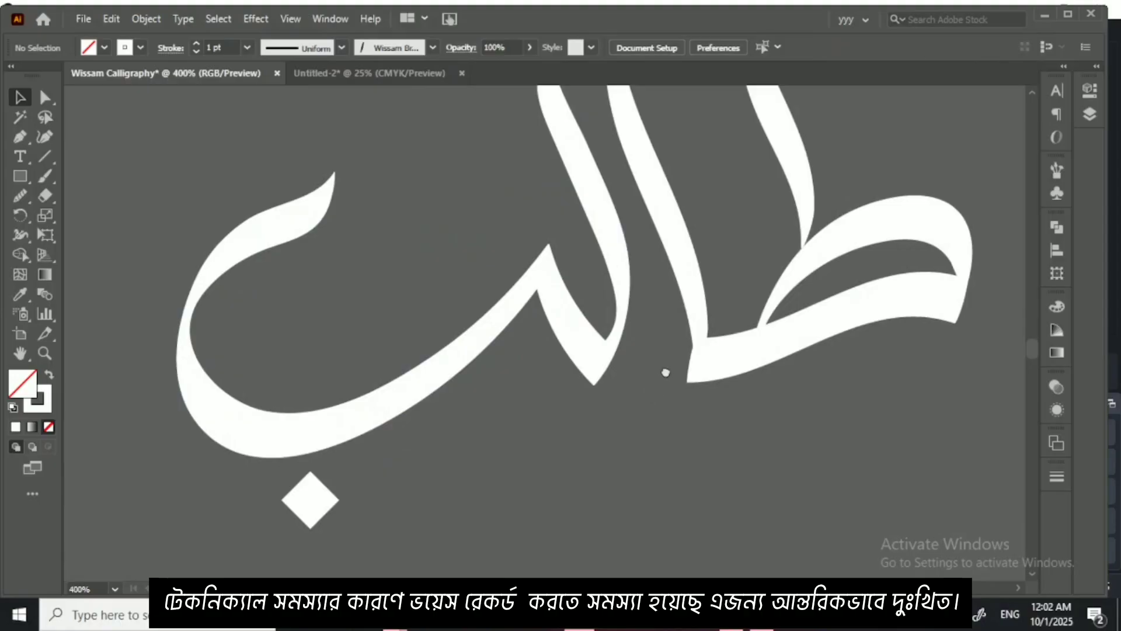
pyautogui.moveTo(665, 372); pyautogui.dragTo(670, 389)
pyautogui.hotkey('ctrl', 'r')
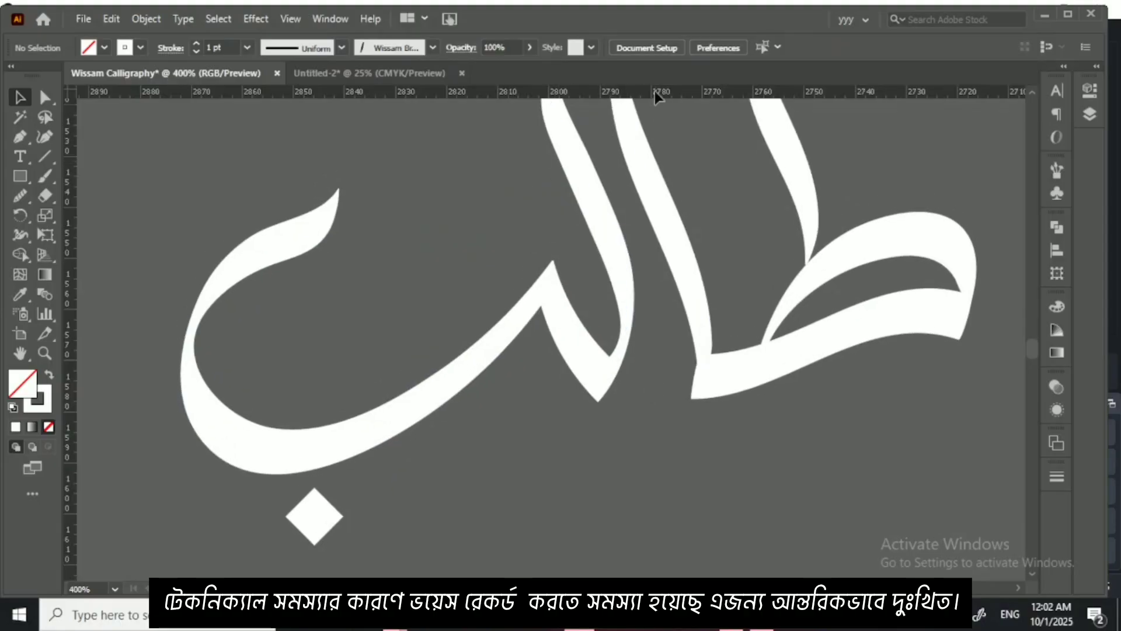
pyautogui.moveTo(654, 92); pyautogui.dragTo(667, 400)
pyautogui.scroll(2, 680, 328)
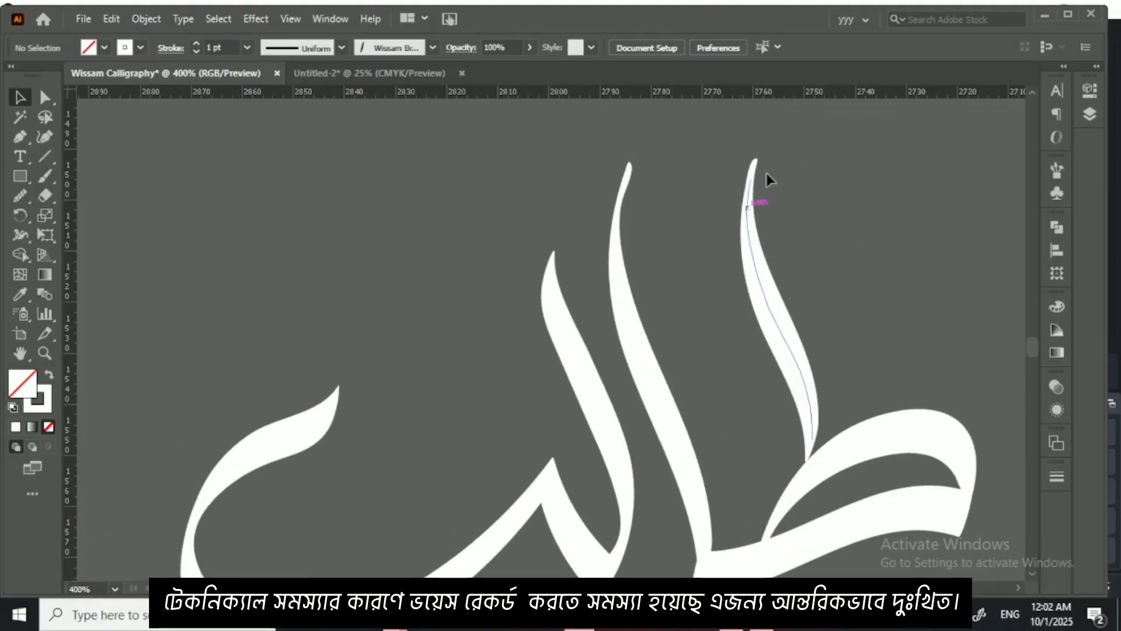
pyautogui.moveTo(770, 91); pyautogui.dragTo(767, 160)
pyautogui.rightClick(814, 193)
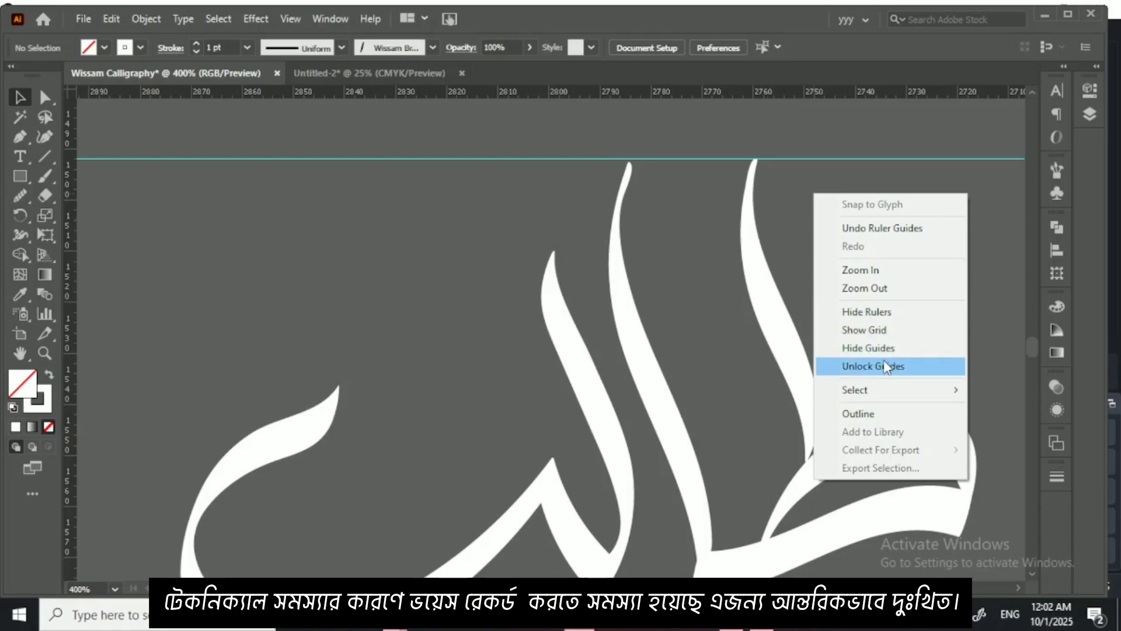
pyautogui.click(822, 164)
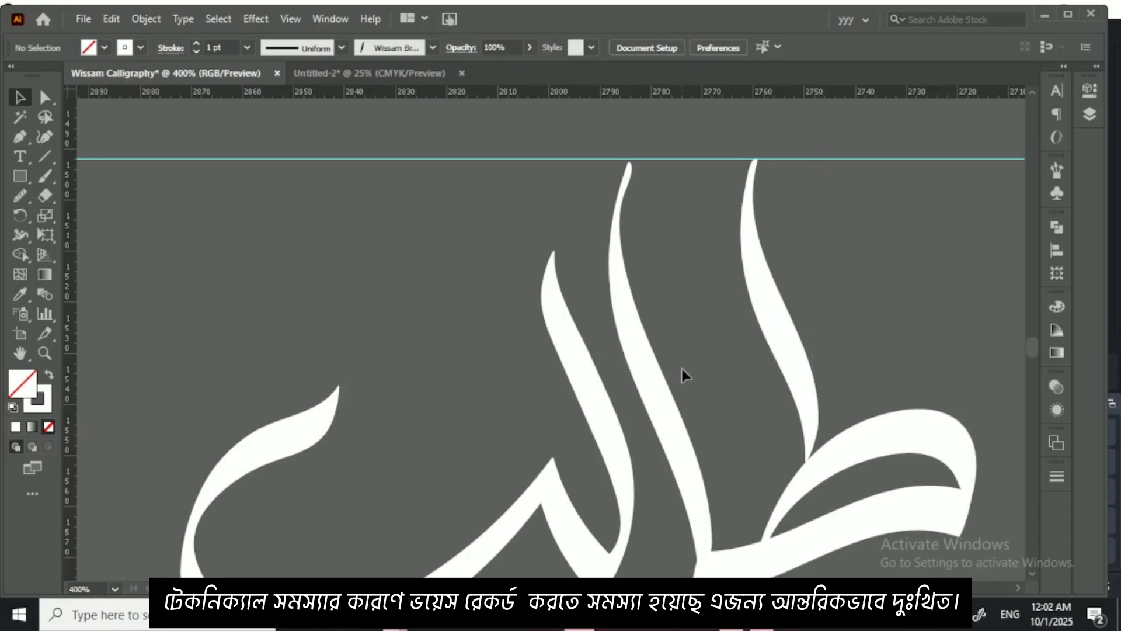
# Step: Ungroup the لب ligature and its diamond dot, and deselect the parts
pyautogui.moveTo(682, 370); pyautogui.dragTo(699, 251)
pyautogui.click(614, 300)
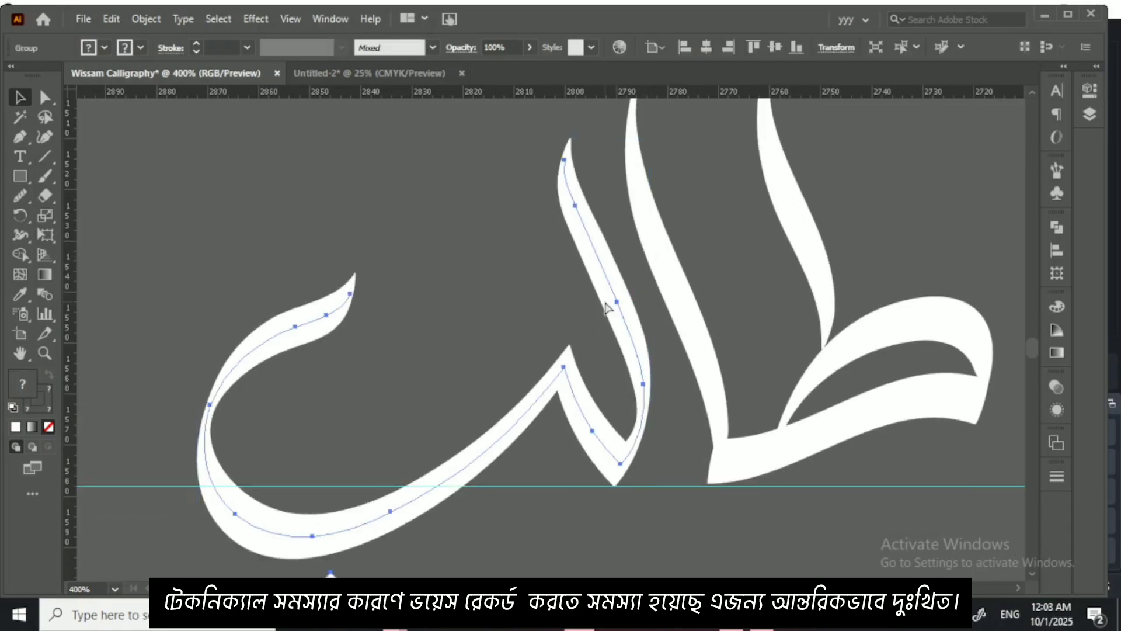
pyautogui.hotkey('ctrl', '+')
pyautogui.rightClick(787, 382)
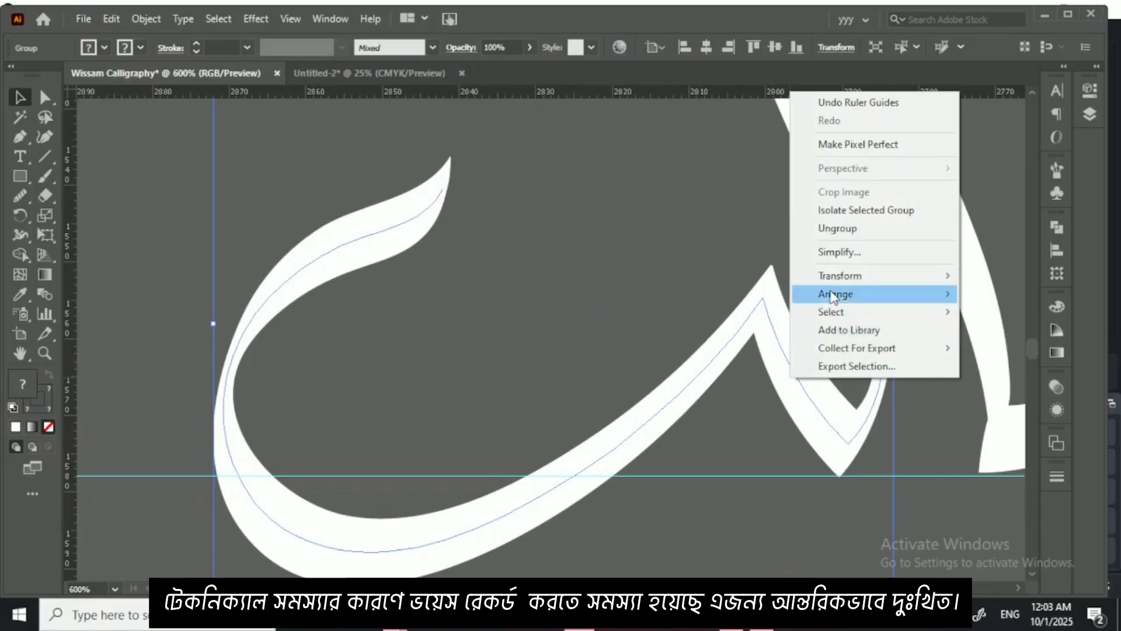
pyautogui.click(838, 227)
pyautogui.click(673, 218)
# Step: Extend the stem of ل to the upper guide with the Curvature tool, bending its upper part smoothly to match the neighbouring alif
pyautogui.scroll(-5, 767, 360)
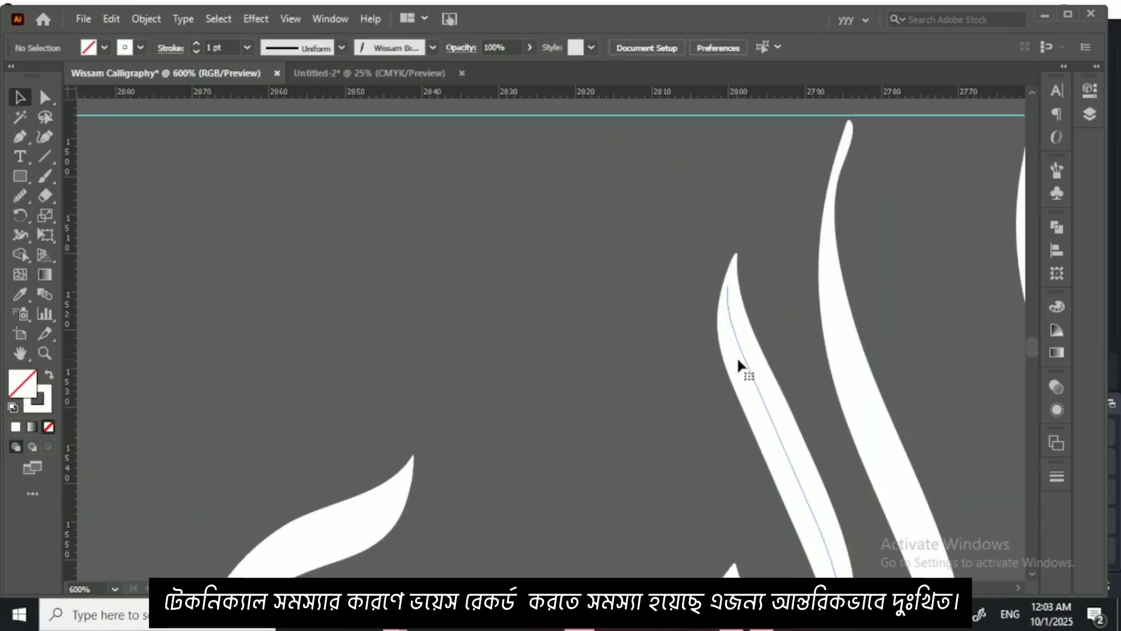
pyautogui.click(737, 356)
pyautogui.click(50, 140)
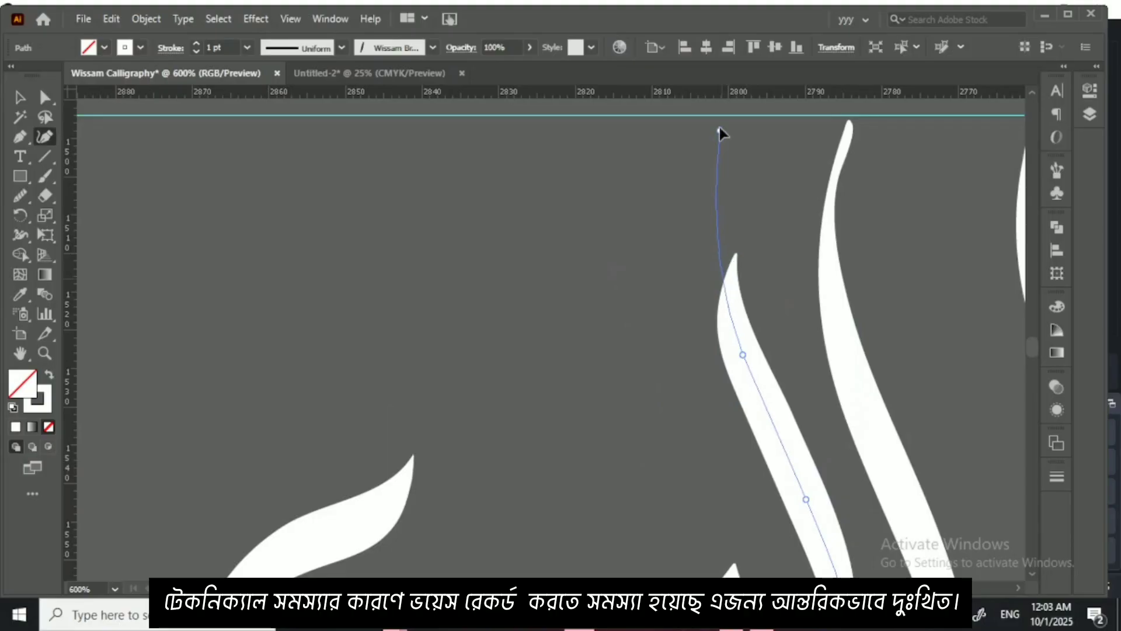
pyautogui.moveTo(719, 124); pyautogui.dragTo(719, 122)
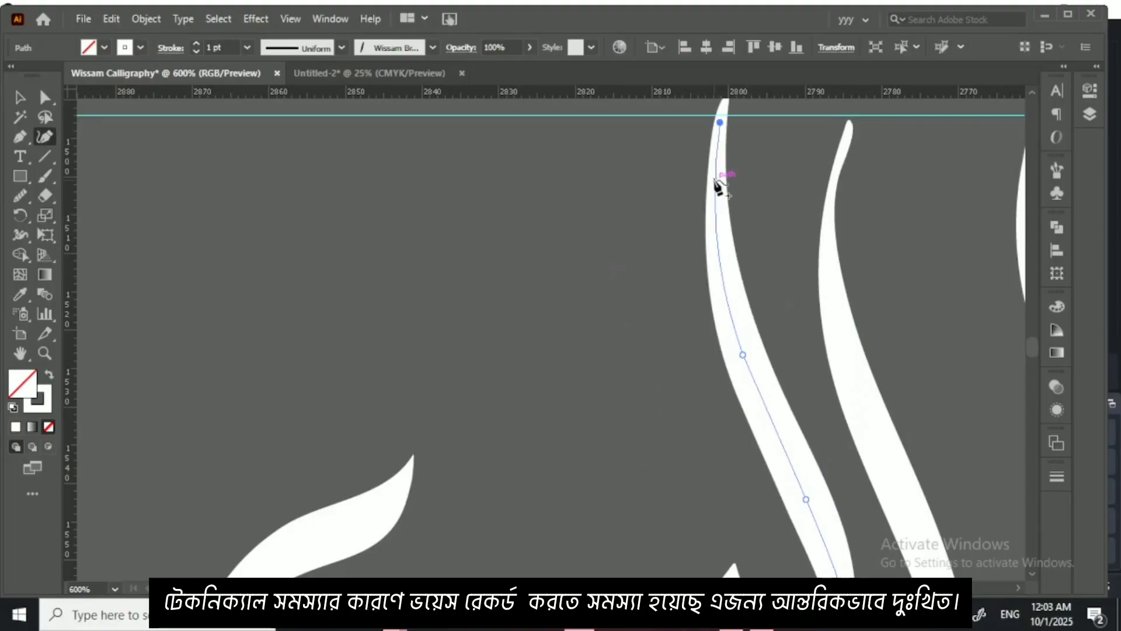
pyautogui.moveTo(716, 197); pyautogui.dragTo(711, 199)
pyautogui.moveTo(720, 123); pyautogui.dragTo(717, 146)
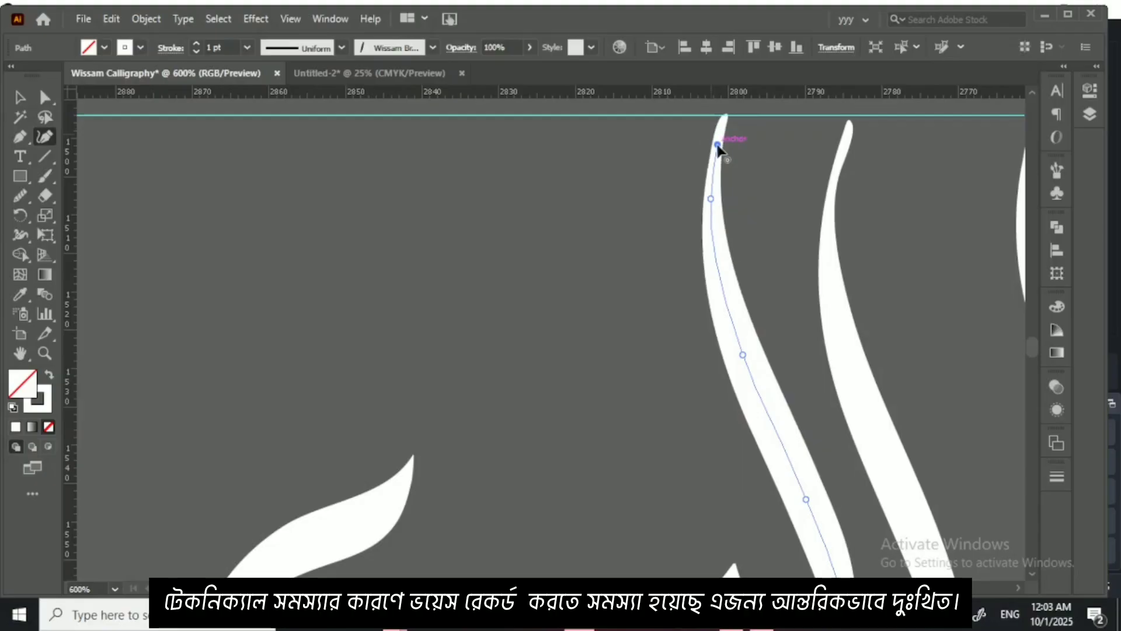
pyautogui.click(19, 97)
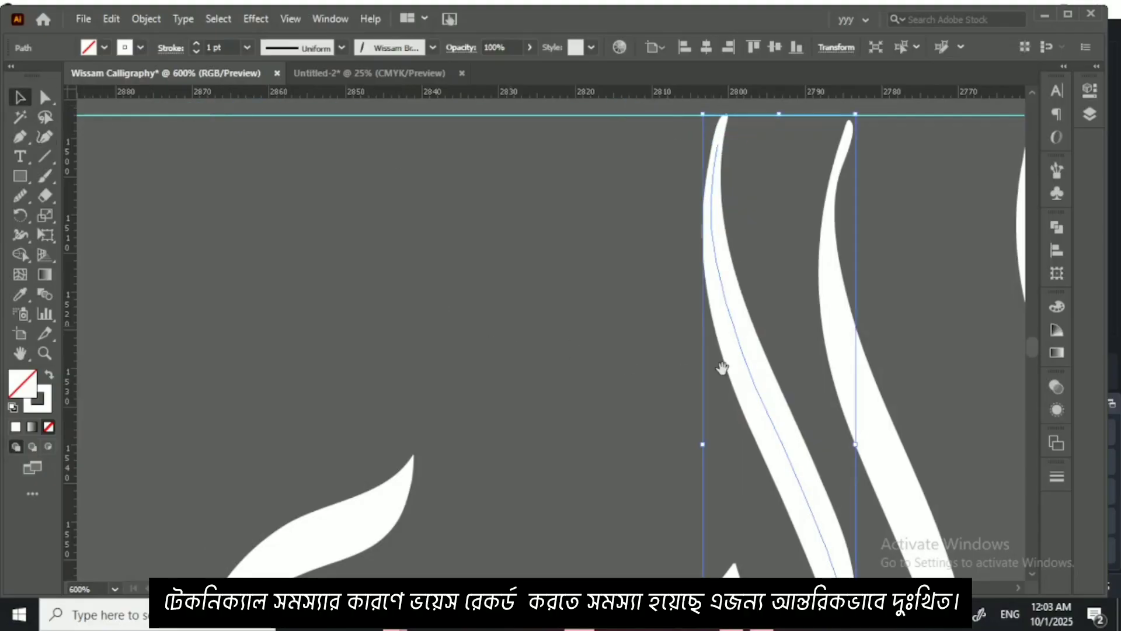
pyautogui.moveTo(723, 368); pyautogui.dragTo(578, 253)
pyautogui.hotkey('ctrl', '-')
pyautogui.hotkey('ctrl', '-')
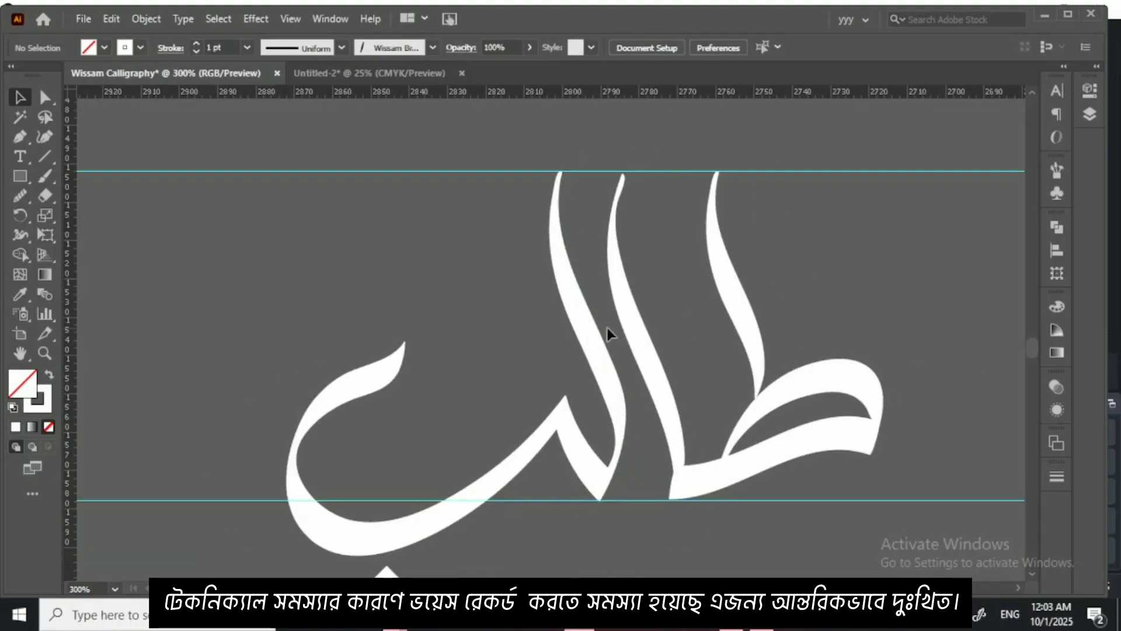
# Step: Shift the upright stroke of ط slightly down and toward the alif, and deselect it
pyautogui.moveTo(748, 334)
pyautogui.mouseDown()
pyautogui.moveTo(734, 353)
pyautogui.moveTo(727, 337)
pyautogui.moveTo(734, 351)
pyautogui.mouseUp()
pyautogui.click(798, 331)
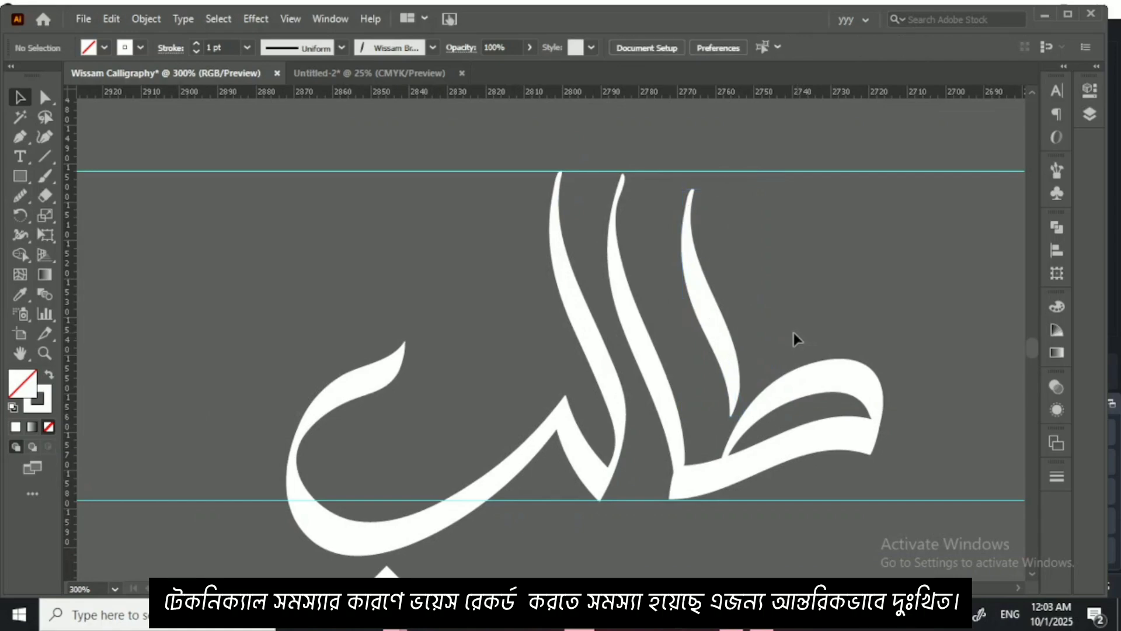
# Step: Fill the diamond dot below ب with the golden colour DD9E00 and deselect it
pyautogui.moveTo(671, 380); pyautogui.dragTo(701, 292)
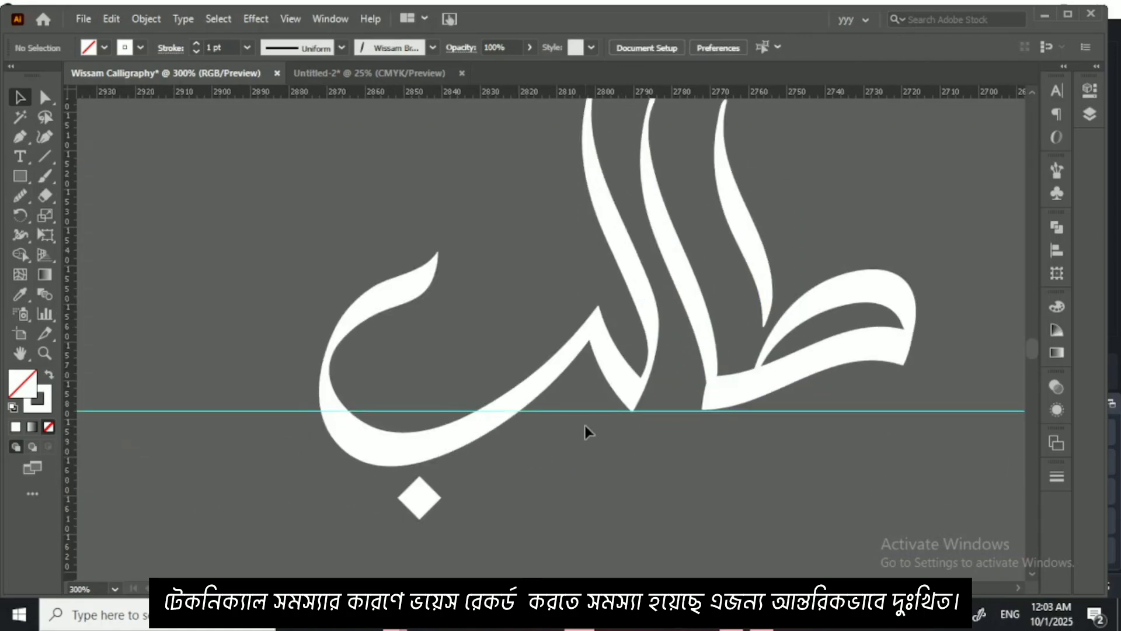
pyautogui.click(417, 508)
pyautogui.doubleClick(28, 384)
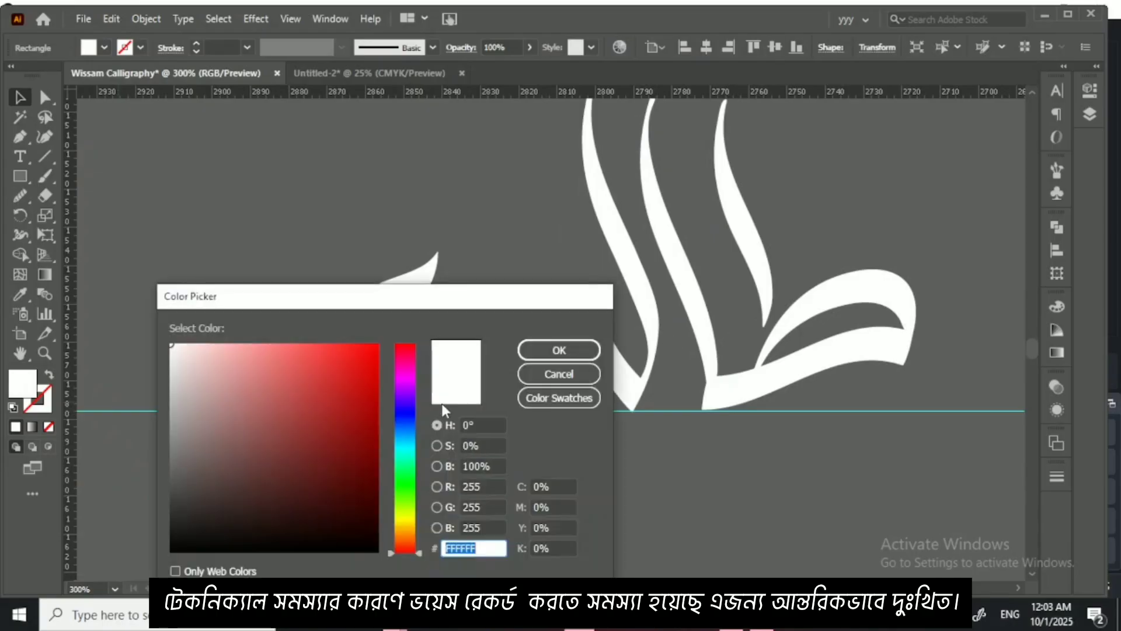
pyautogui.moveTo(426, 409); pyautogui.dragTo(407, 529)
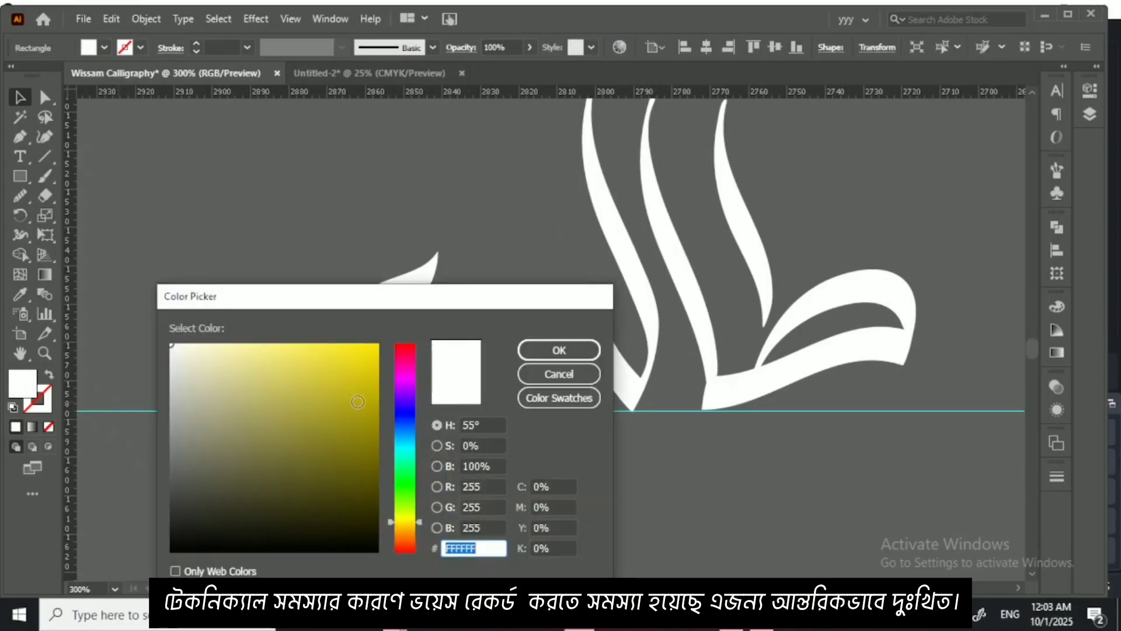
pyautogui.moveTo(358, 402); pyautogui.dragTo(377, 371)
pyautogui.moveTo(411, 528); pyautogui.dragTo(411, 532)
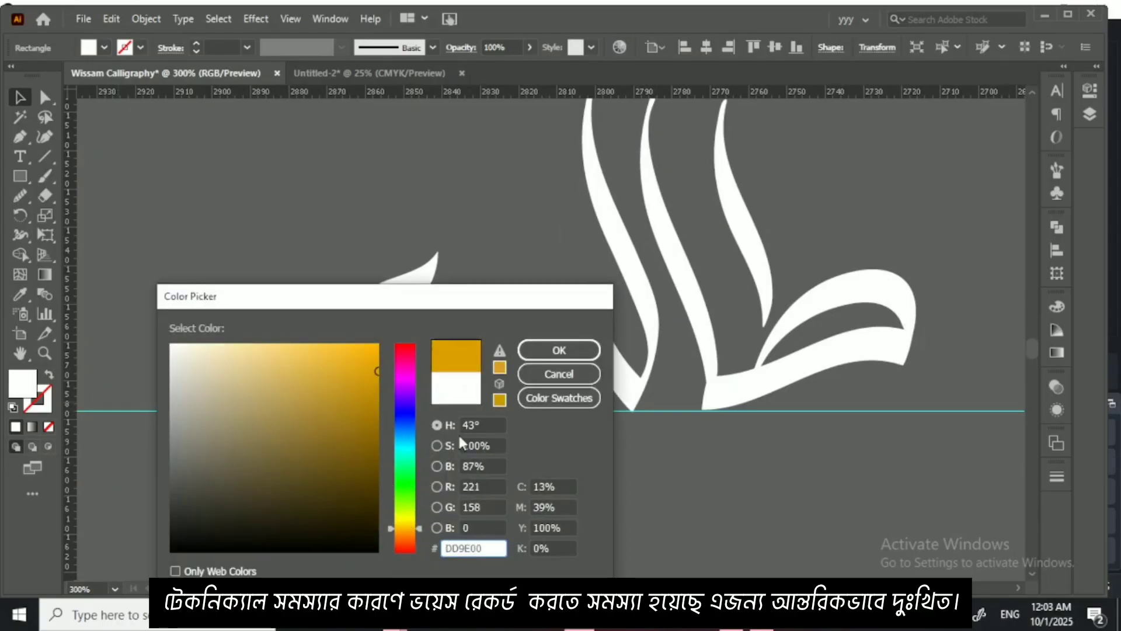
pyautogui.click(545, 349)
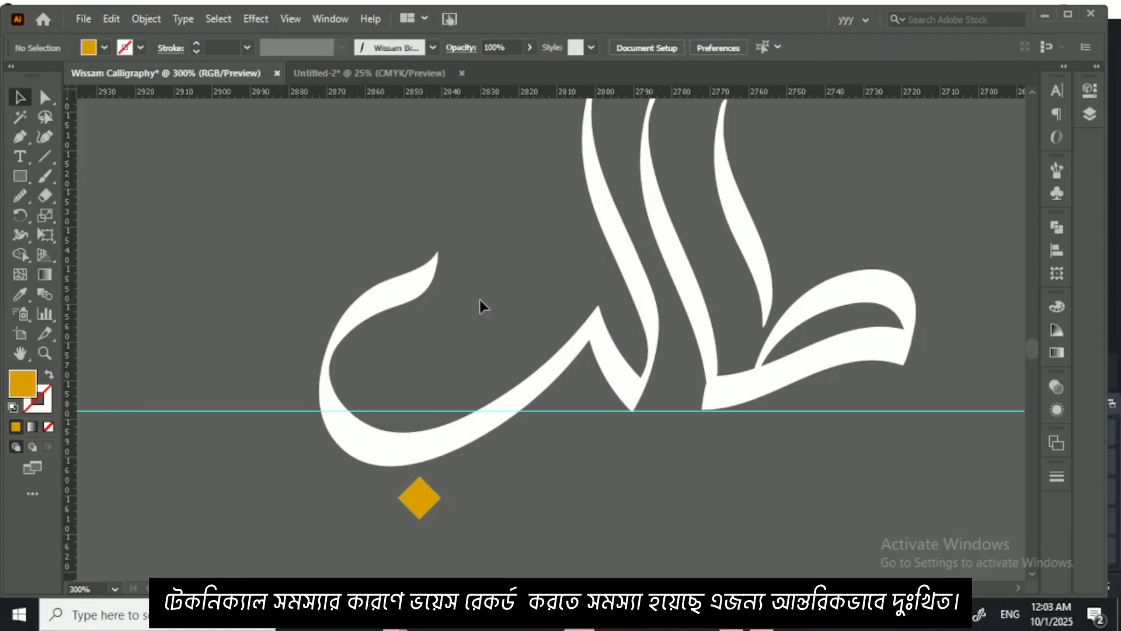
# Step: Draw a rectangle around the whole word, fill it with black 000000 and send it behind the lettering as a background
pyautogui.hotkey('ctrl', '-')
pyautogui.hotkey('ctrl', '-')
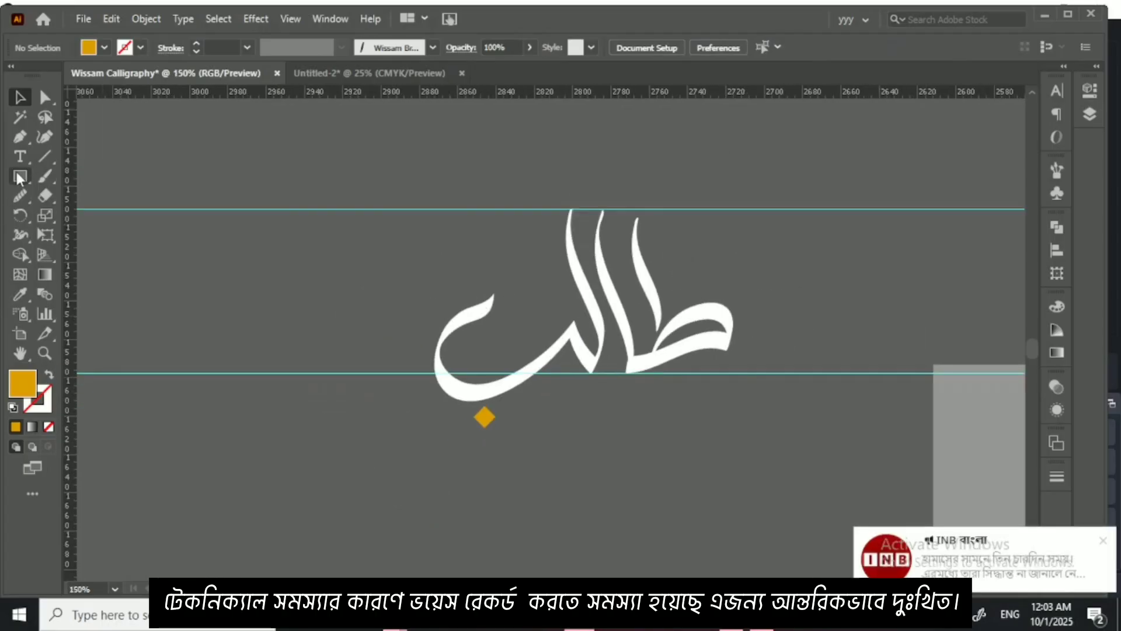
pyautogui.click(20, 175)
pyautogui.moveTo(314, 153); pyautogui.dragTo(815, 463)
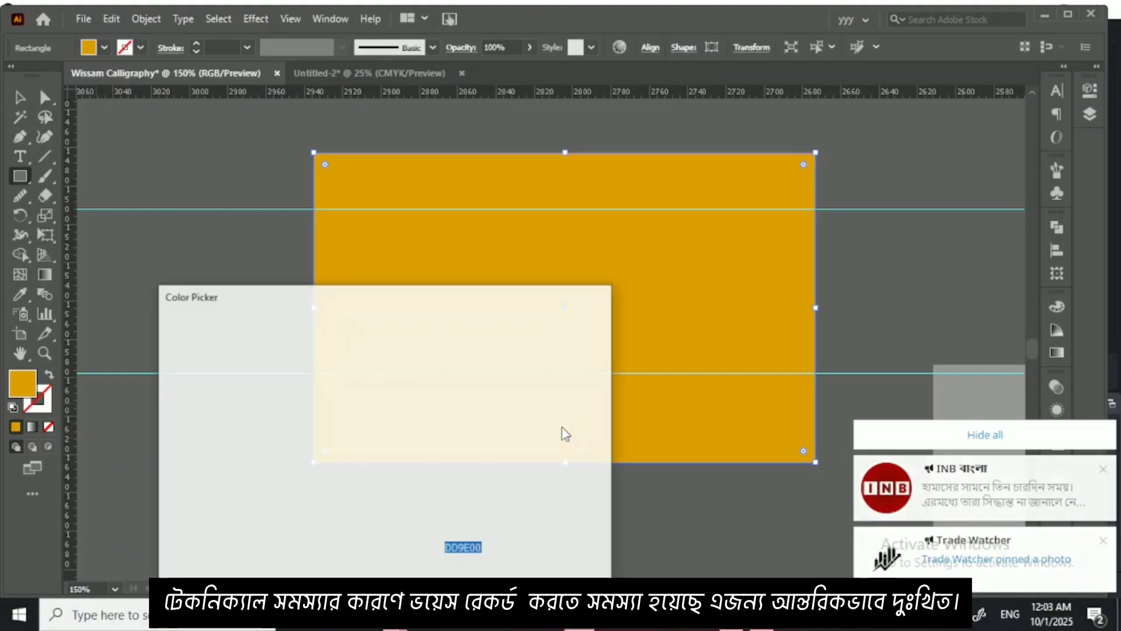
pyautogui.write('000000')
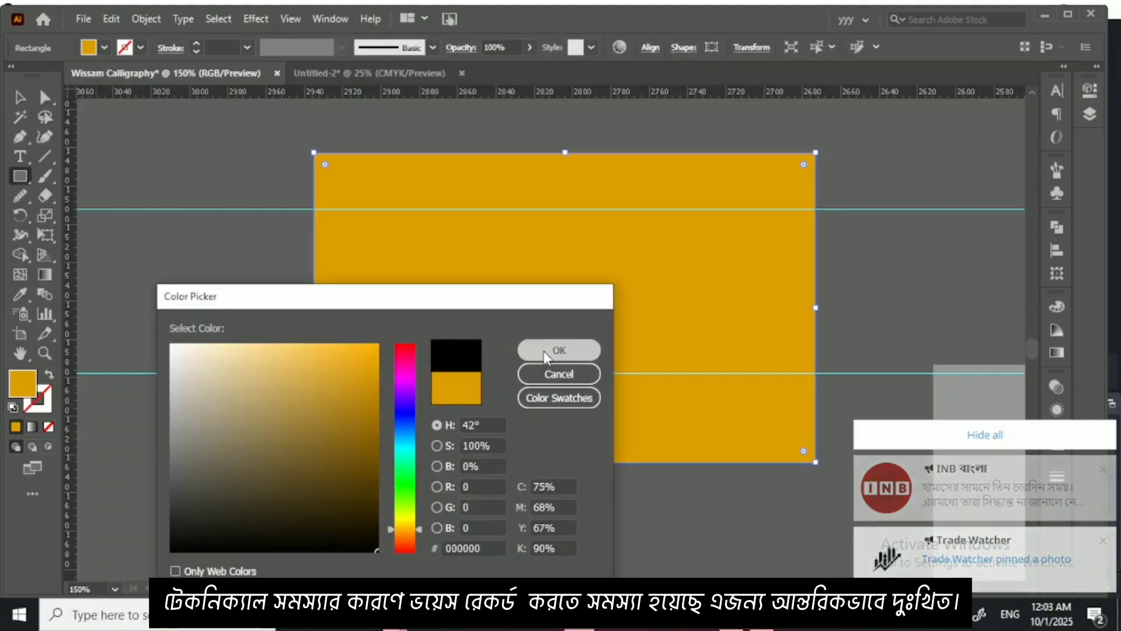
pyautogui.click(544, 351)
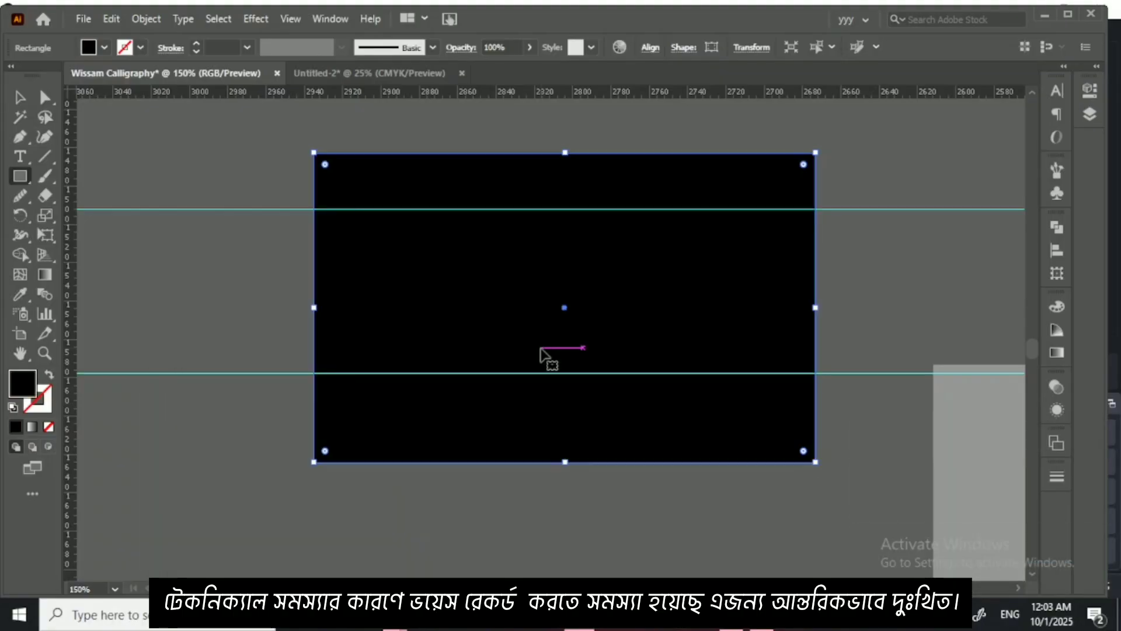
pyautogui.hotkey('ctrl', 'shift', '[')
pyautogui.click(20, 97)
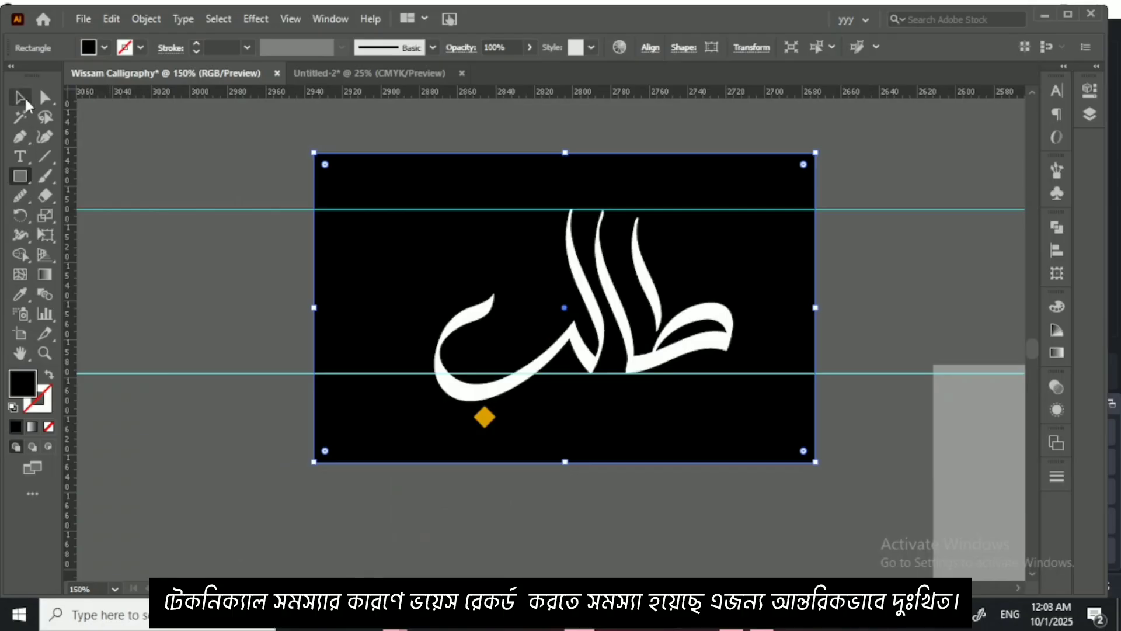
# Step: Switch to the Untitled-2 document and examine the rows of joined letters, dot-proportion sheets and single-letter construction sheets
pyautogui.click(335, 69)
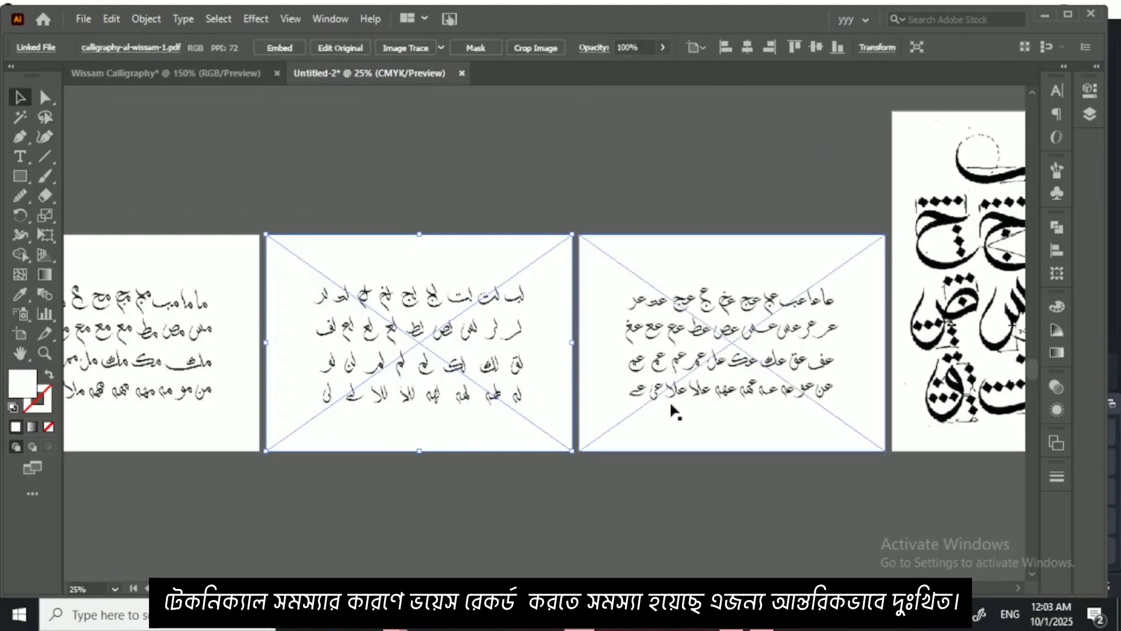
pyautogui.keyDown('shift'); pyautogui.click(635, 447); pyautogui.keyUp('shift')
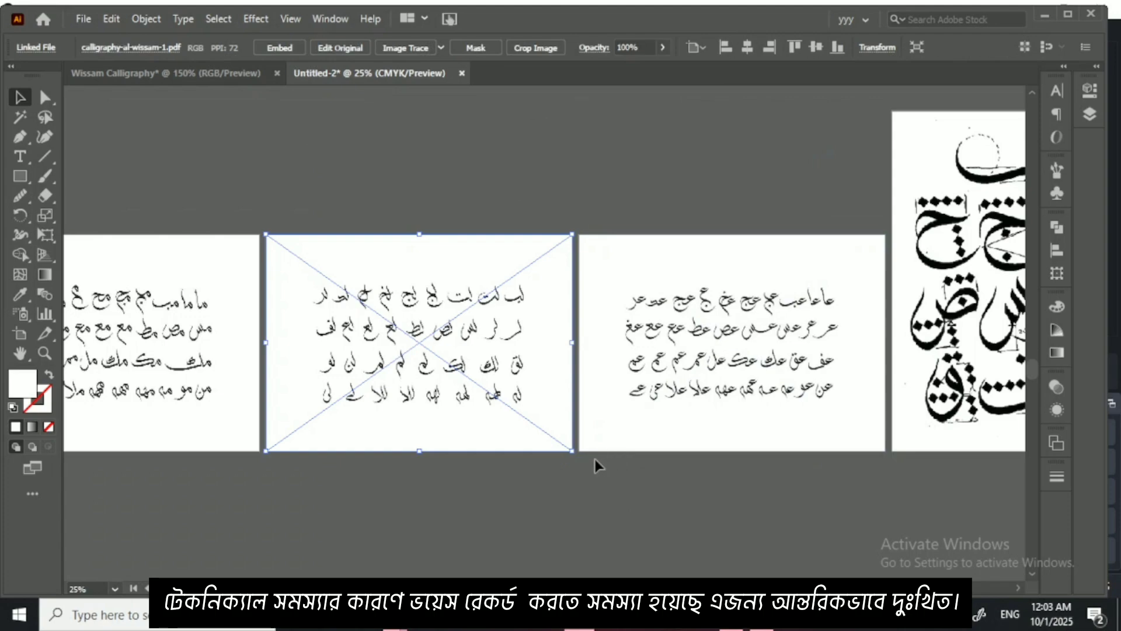
pyautogui.click(590, 481)
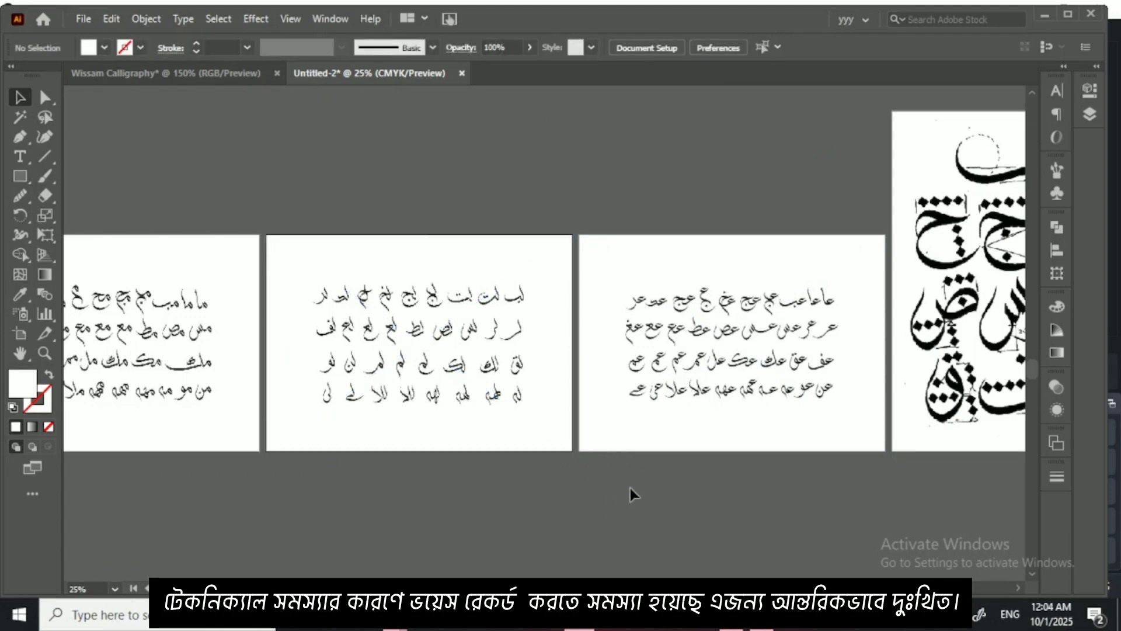
pyautogui.moveTo(483, 426); pyautogui.dragTo(794, 396)
pyautogui.moveTo(591, 391); pyautogui.dragTo(854, 406)
pyautogui.moveTo(628, 394); pyautogui.dragTo(544, 328)
pyautogui.moveTo(869, 341); pyautogui.dragTo(543, 350)
pyautogui.moveTo(755, 318); pyautogui.dragTo(530, 322)
pyautogui.moveTo(831, 316); pyautogui.dragTo(538, 378)
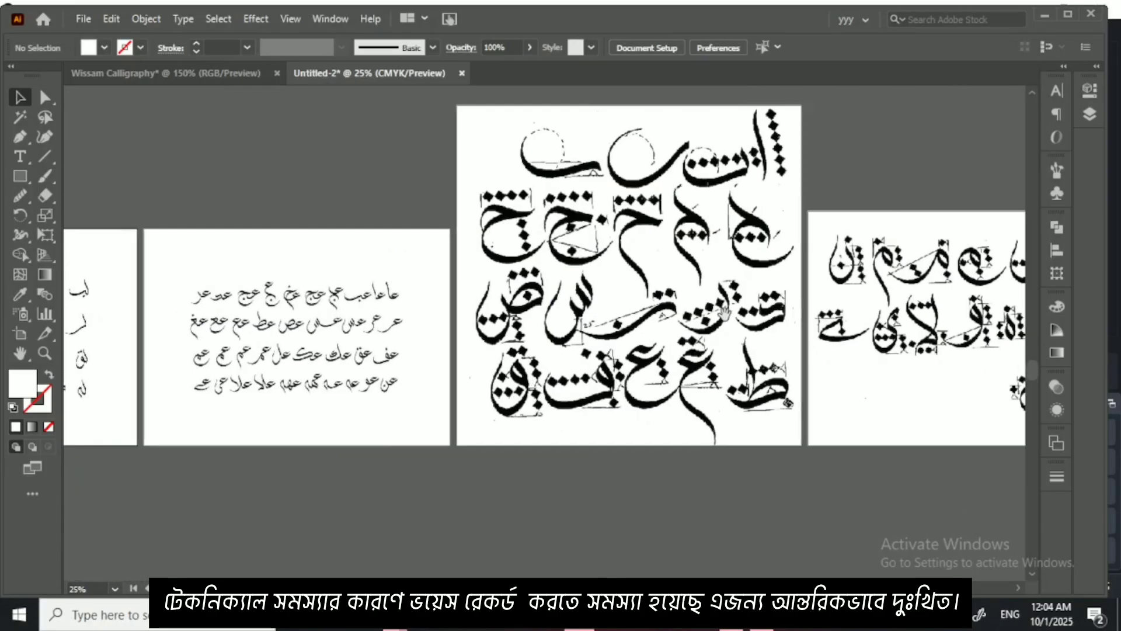
pyautogui.moveTo(996, 293); pyautogui.dragTo(381, 235)
pyautogui.moveTo(647, 314); pyautogui.dragTo(393, 243)
pyautogui.moveTo(671, 245); pyautogui.dragTo(397, 245)
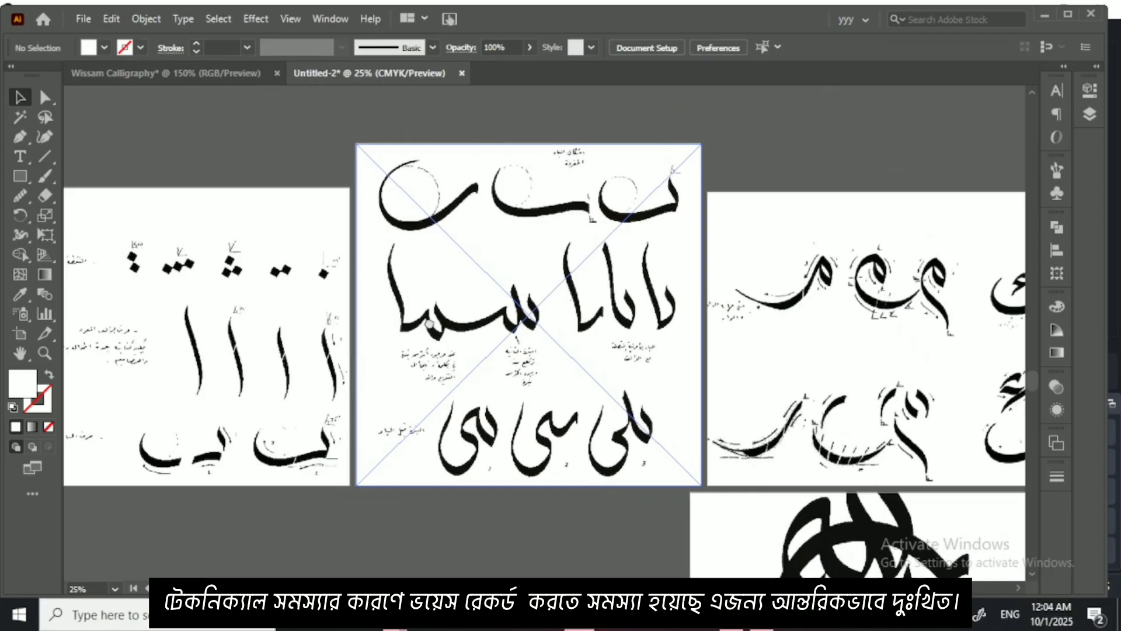
pyautogui.moveTo(748, 327); pyautogui.dragTo(397, 277)
pyautogui.moveTo(599, 444); pyautogui.dragTo(318, 409)
pyautogui.moveTo(639, 410); pyautogui.dragTo(400, 453)
pyautogui.moveTo(876, 358); pyautogui.dragTo(601, 413)
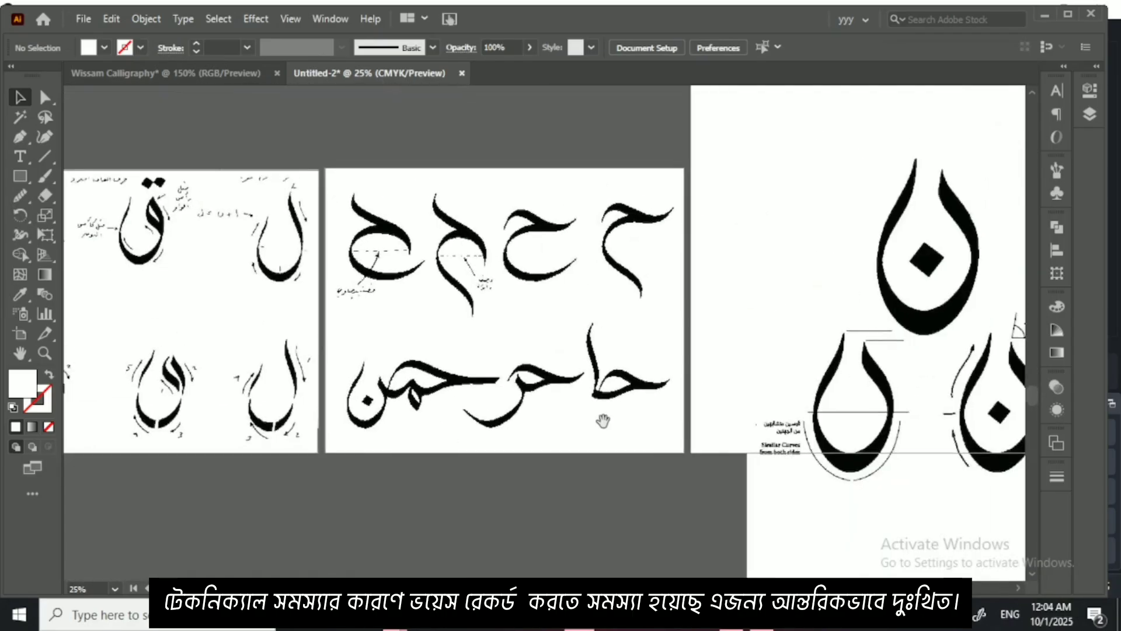
pyautogui.moveTo(745, 395); pyautogui.dragTo(508, 396)
# Step: Examine the overall collection of calligraphy reference sheets and finished compositions in Untitled-2
pyautogui.hotkey('ctrl', '-')
pyautogui.hotkey('ctrl', '-')
pyautogui.hotkey('ctrl', '-')
pyautogui.hotkey('ctrl', '-')
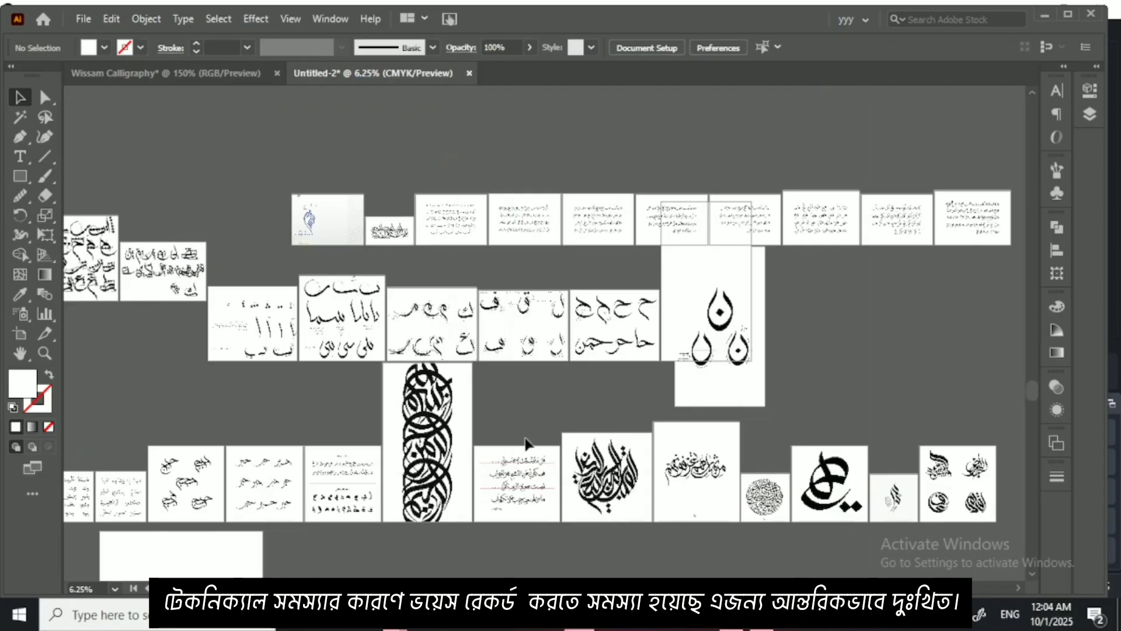
pyautogui.moveTo(526, 439); pyautogui.dragTo(583, 365)
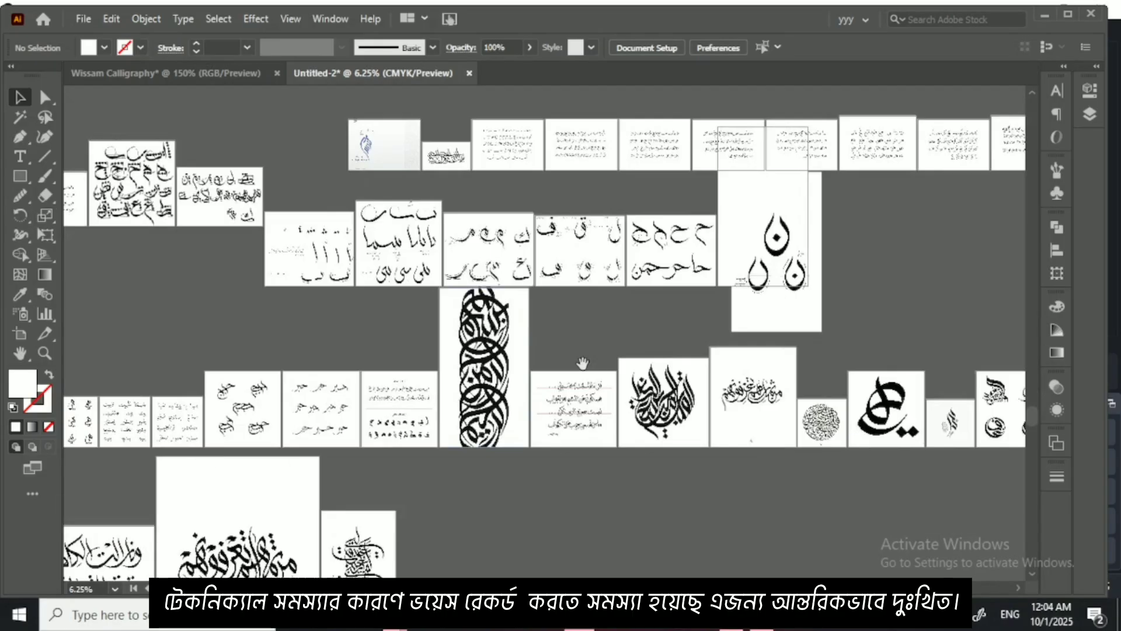
pyautogui.moveTo(446, 421); pyautogui.dragTo(654, 355)
pyautogui.moveTo(334, 364); pyautogui.dragTo(619, 342)
pyautogui.moveTo(510, 287); pyautogui.dragTo(494, 388)
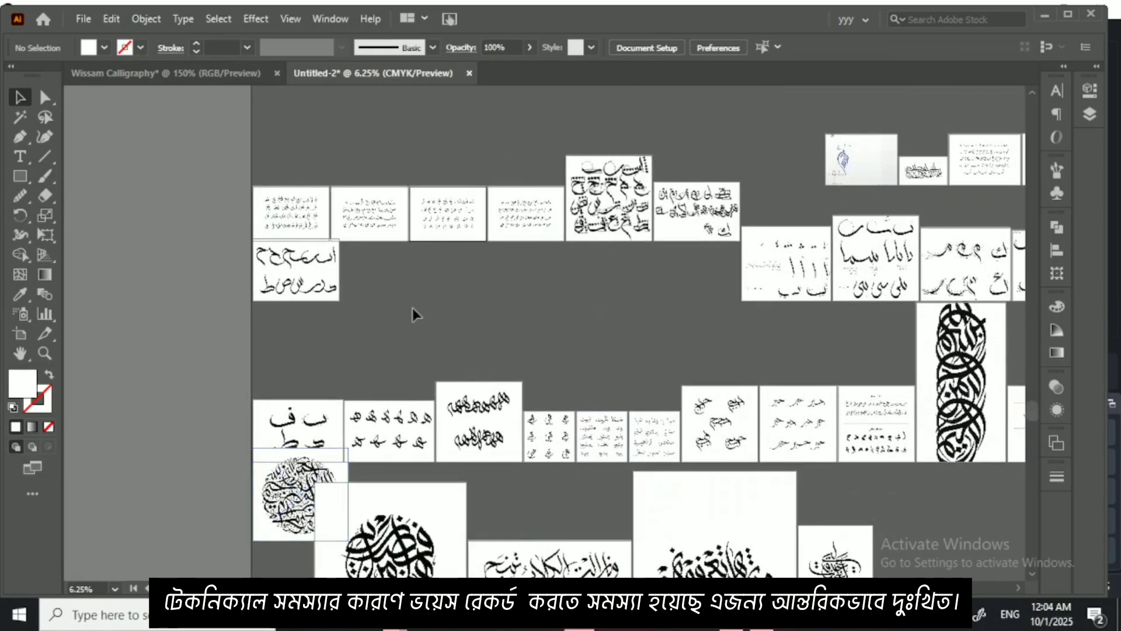
# Step: Examine the rows of joined-letter sheets and the letter-construction sheets across the Untitled-2 document
pyautogui.hotkey('ctrl', '+')
pyautogui.scroll(5, 446, 395)
pyautogui.hscroll(-2, 446, 396)
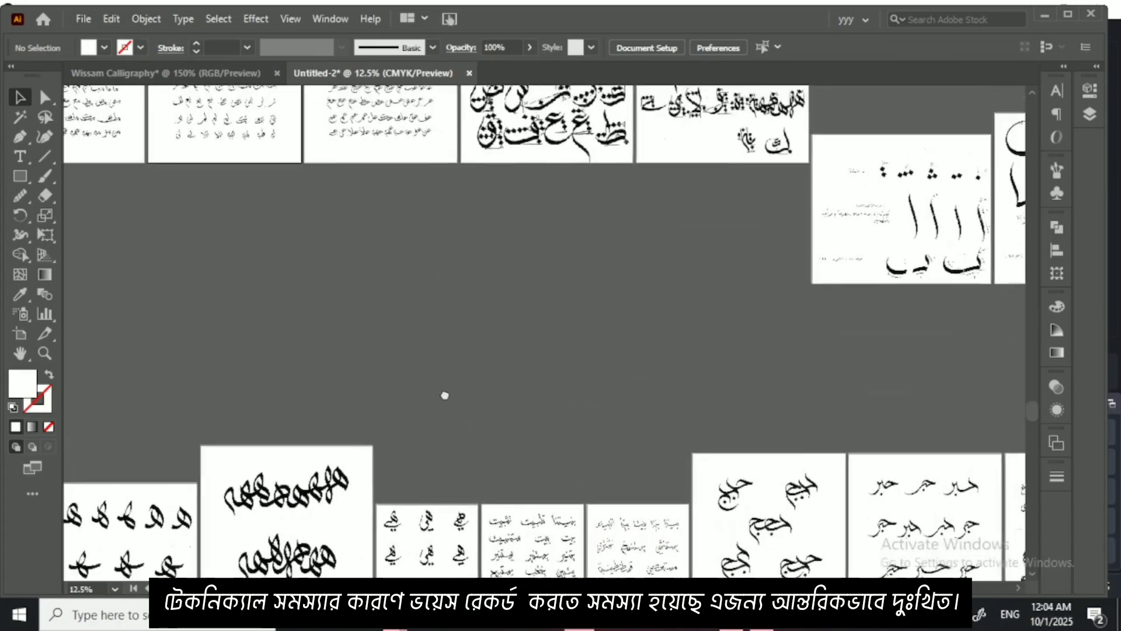
pyautogui.hotkey('ctrl', '+')
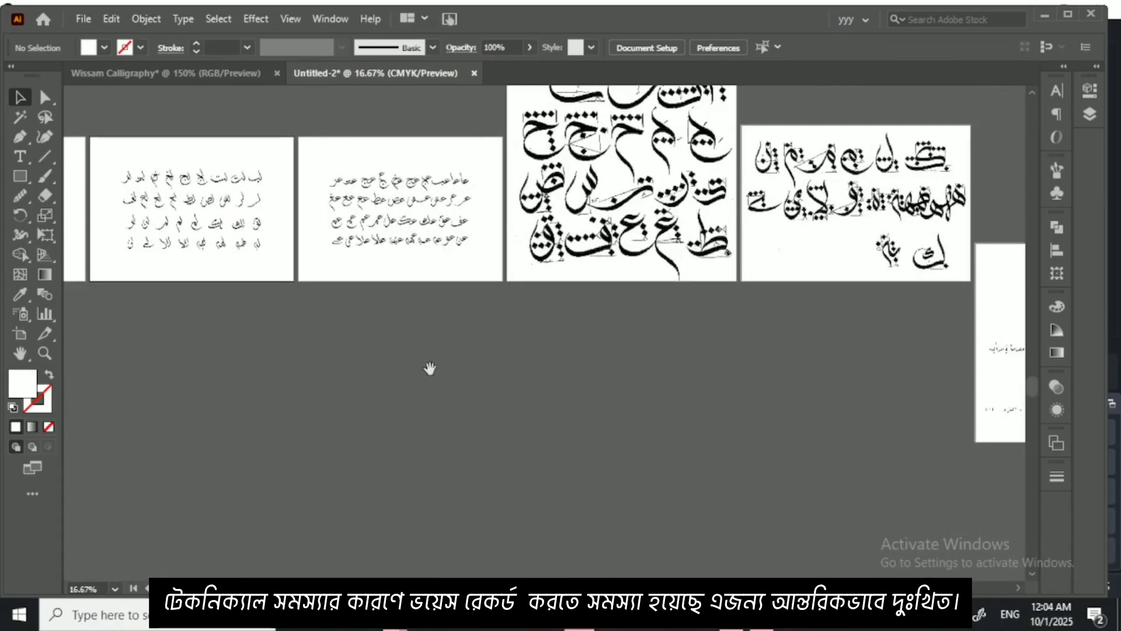
pyautogui.moveTo(346, 341); pyautogui.dragTo(633, 386)
pyautogui.moveTo(423, 325); pyautogui.dragTo(629, 358)
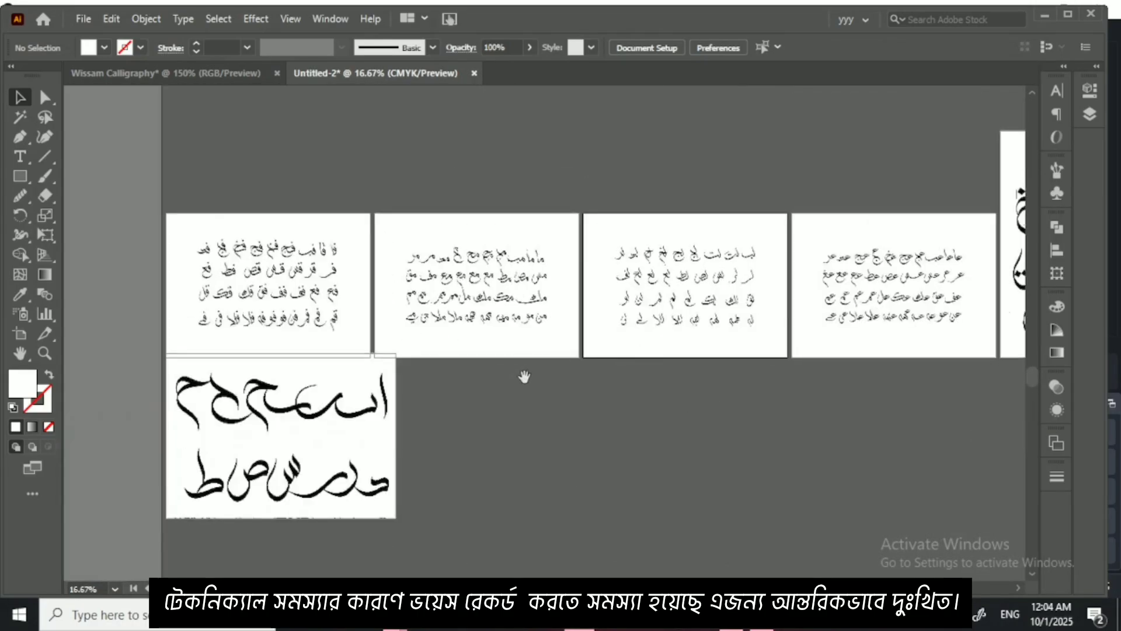
pyautogui.moveTo(741, 337); pyautogui.dragTo(618, 323)
pyautogui.moveTo(863, 295); pyautogui.dragTo(604, 290)
pyautogui.moveTo(819, 299); pyautogui.dragTo(615, 296)
pyautogui.moveTo(979, 321); pyautogui.dragTo(627, 330)
pyautogui.moveTo(847, 327); pyautogui.dragTo(631, 392)
pyautogui.moveTo(914, 383); pyautogui.dragTo(704, 401)
pyautogui.moveTo(982, 465); pyautogui.dragTo(562, 480)
# Step: Copy the linked sheet of joined ح letter combinations from Untitled-2 into the Wissam Calligraphy document
pyautogui.doubleClick(765, 245)
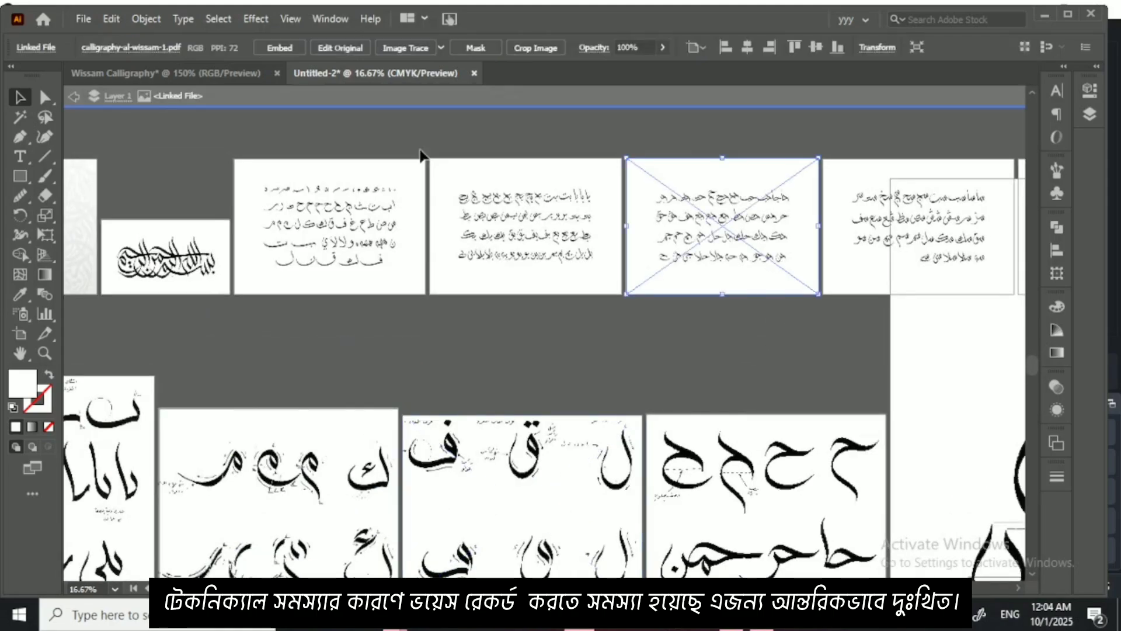
pyautogui.click(75, 96)
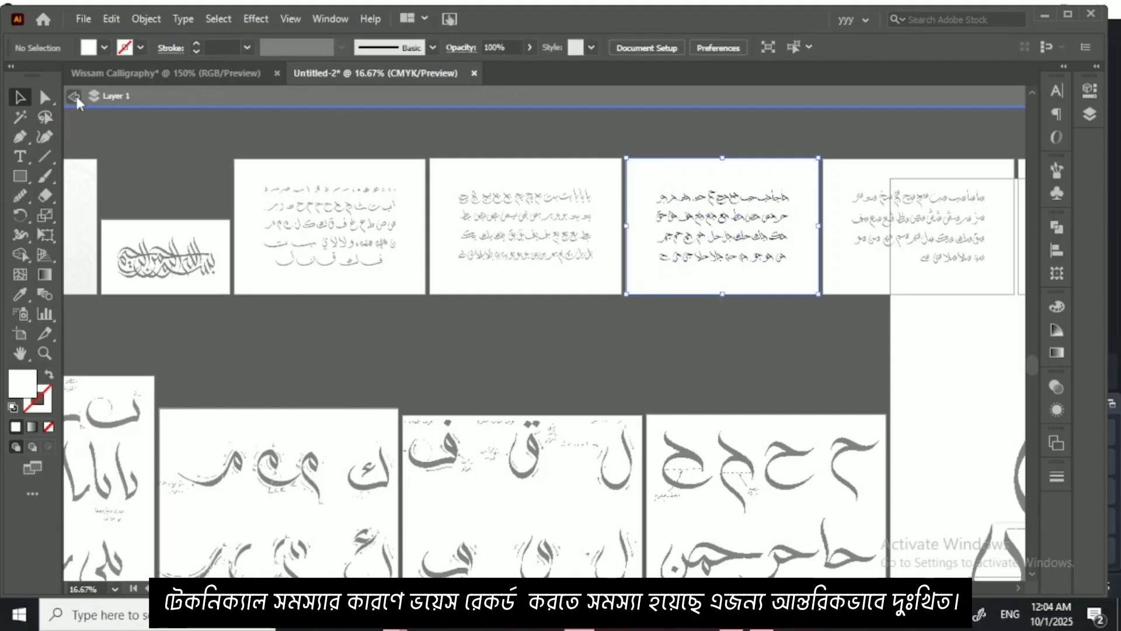
pyautogui.moveTo(725, 223); pyautogui.dragTo(209, 79)
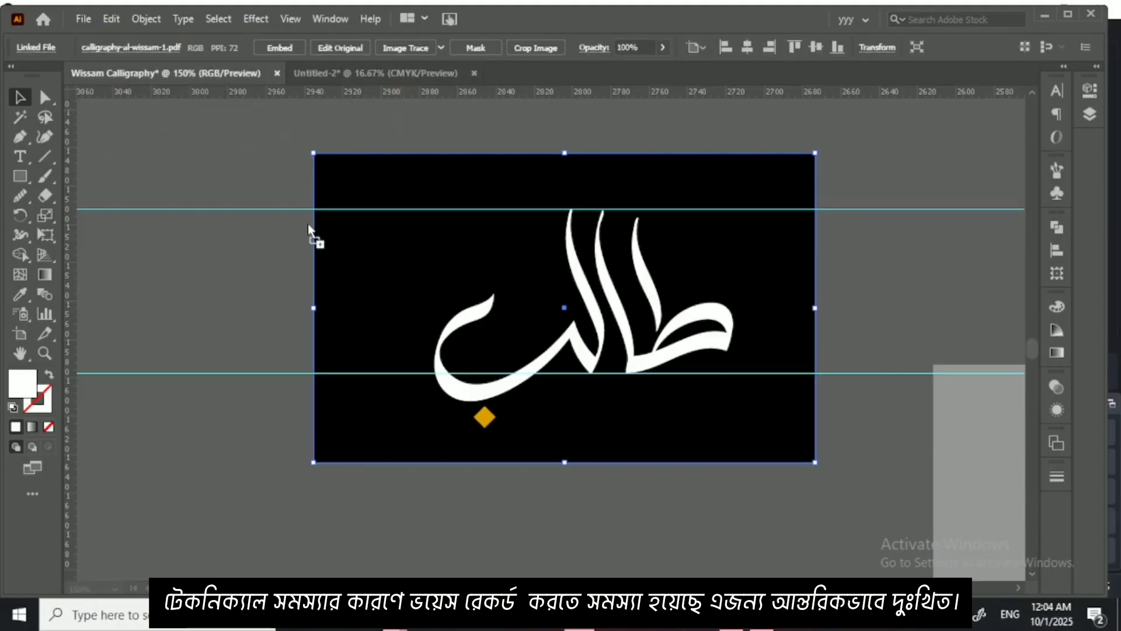
pyautogui.moveTo(308, 225); pyautogui.dragTo(301, 244)
# Step: Move the joined-letter sheet off the طالب artwork into the empty canvas area beside it
pyautogui.hotkey('ctrl', '-')
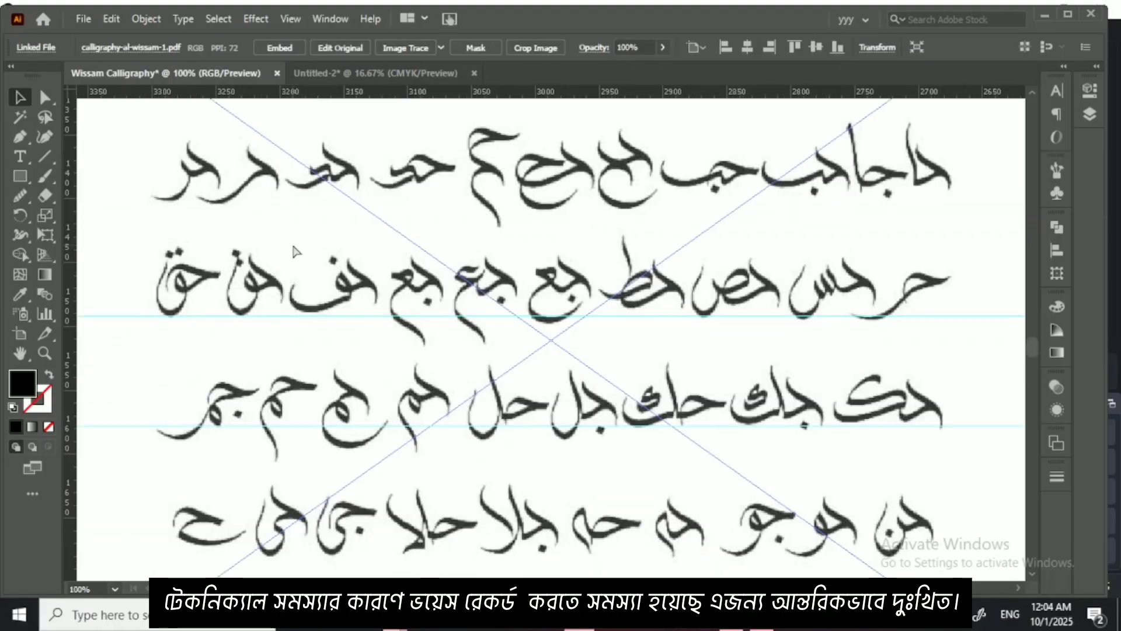
pyautogui.hotkey('ctrl', '-')
pyautogui.hotkey('ctrl', '-')
pyautogui.moveTo(454, 280); pyautogui.dragTo(661, 299)
pyautogui.moveTo(611, 311); pyautogui.dragTo(467, 322)
pyautogui.moveTo(589, 330); pyautogui.dragTo(593, 321)
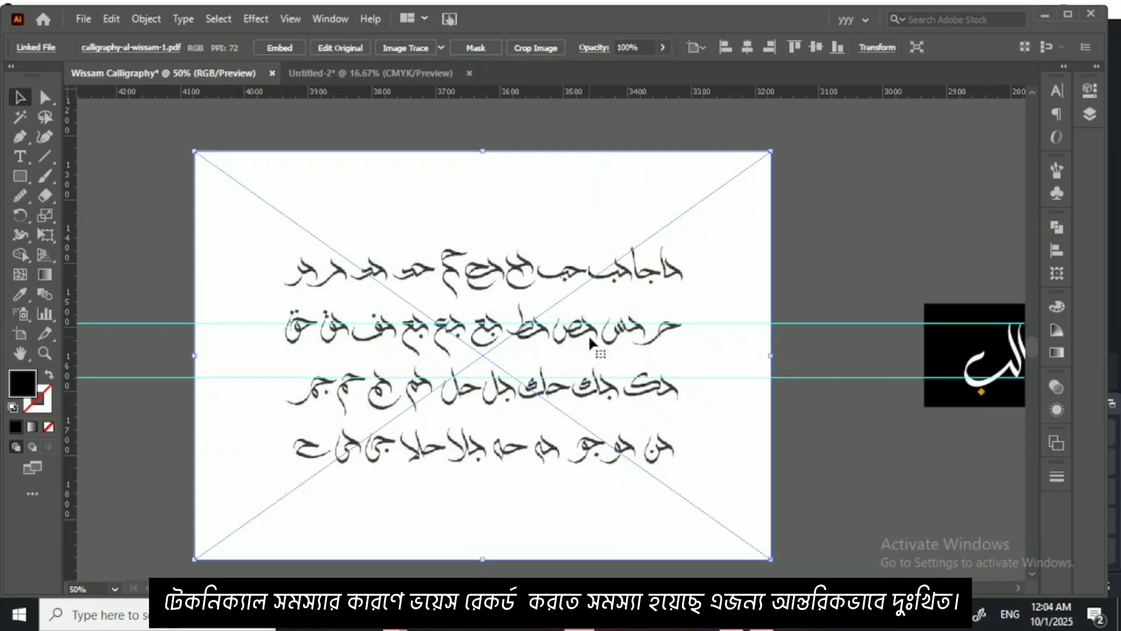
# Step: Lower the opacity of the joined-letter sheet to 66% as a tracing guide and deselect it
pyautogui.hotkey('ctrl', '+')
pyautogui.hotkey('ctrl', '+')
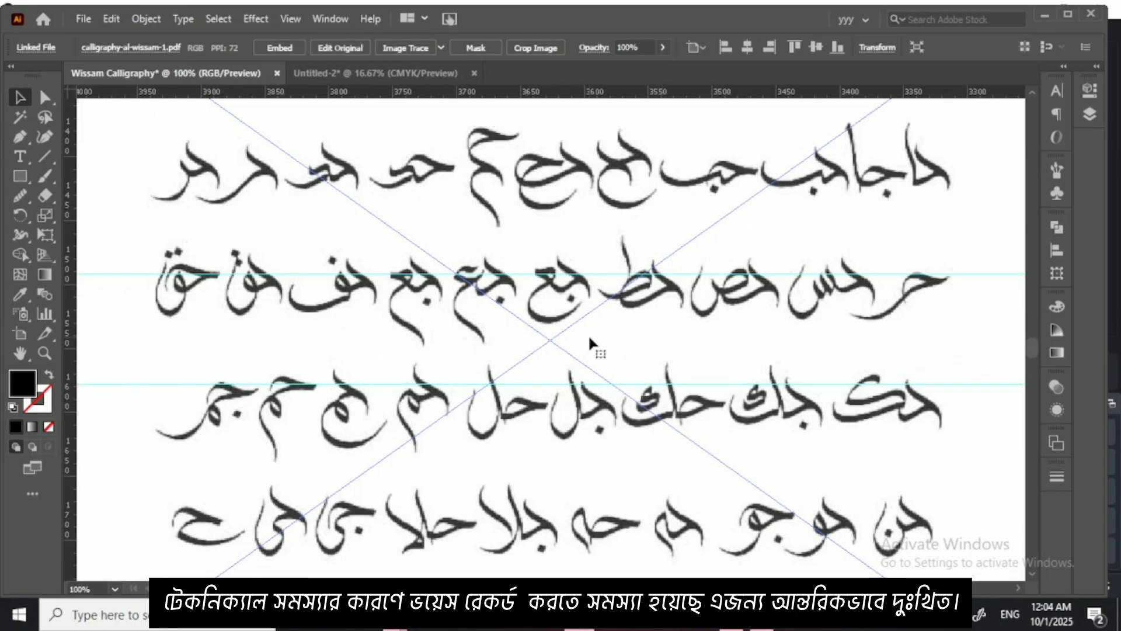
pyautogui.moveTo(584, 280); pyautogui.dragTo(572, 328)
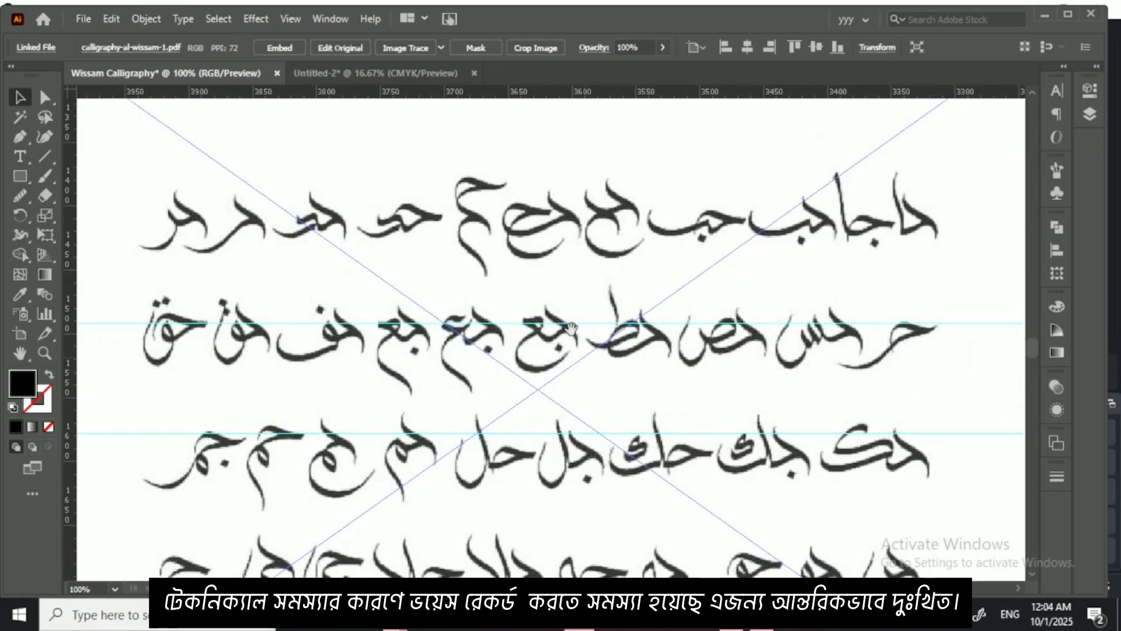
pyautogui.click(663, 47)
pyautogui.click(639, 70)
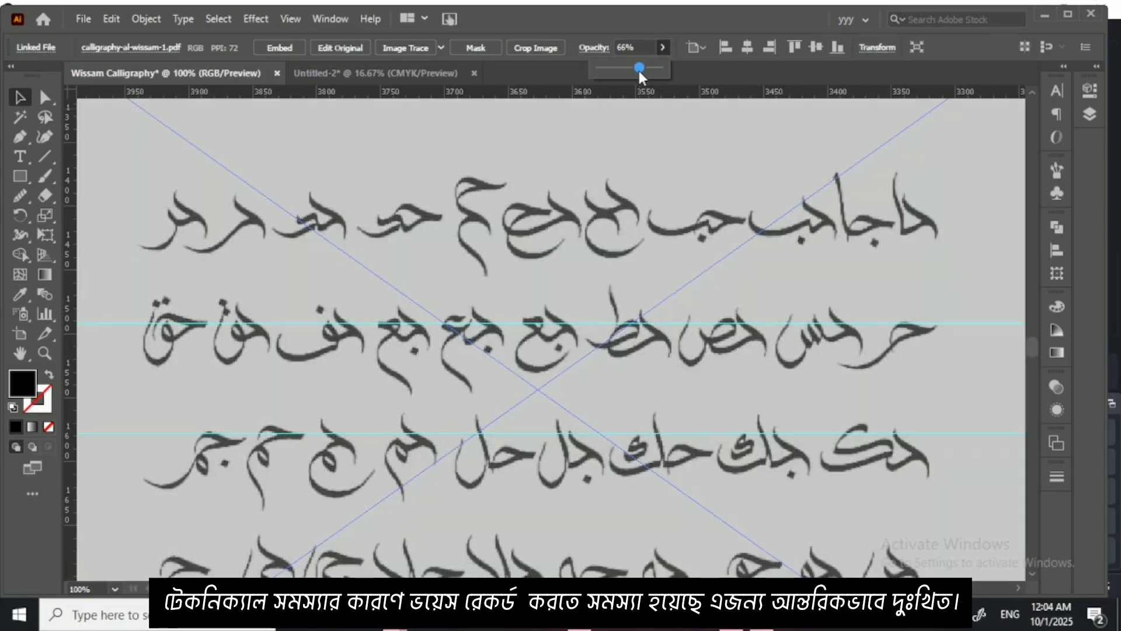
pyautogui.click(308, 241)
pyautogui.hotkey('ctrl', '-')
pyautogui.hotkey('ctrl', '-')
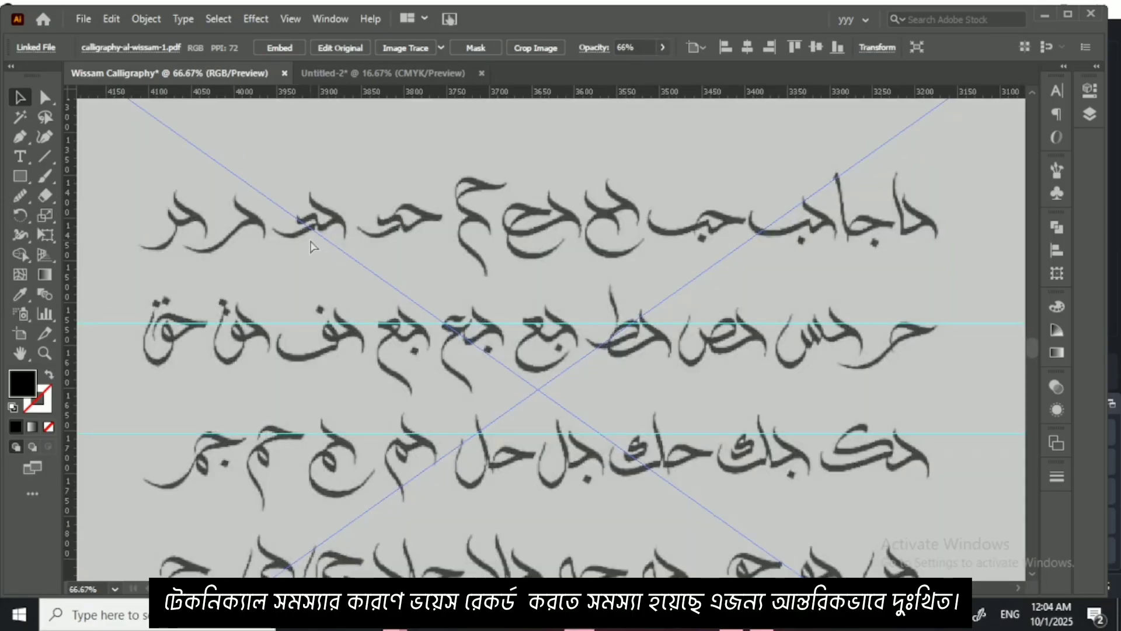
pyautogui.hotkey('ctrl', 'shift', 'a')
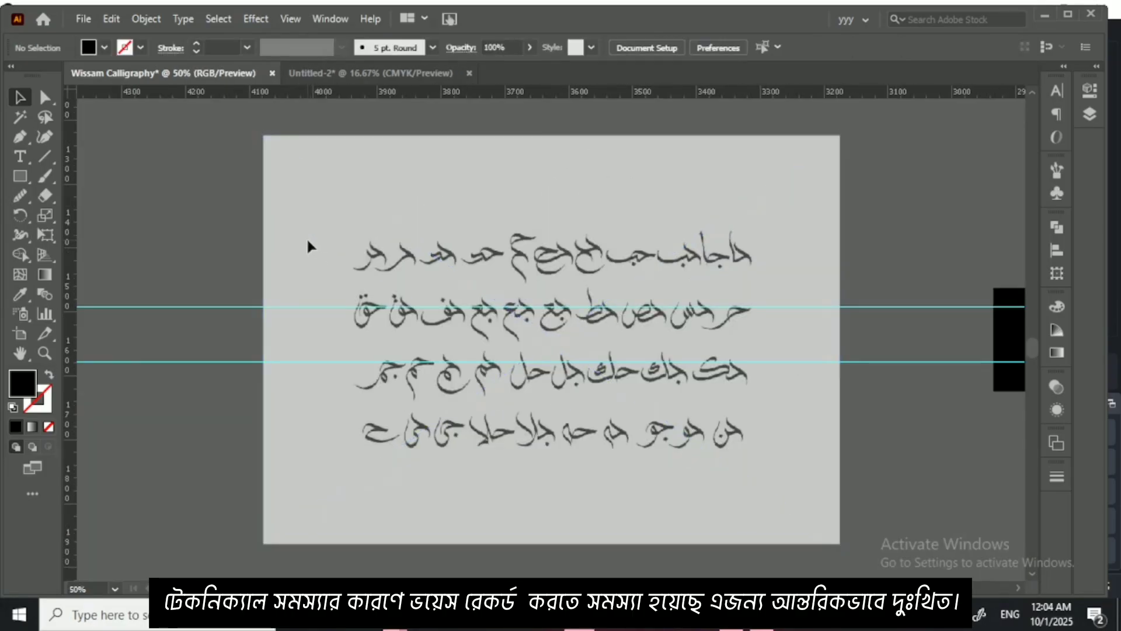
# Step: Set up the Paintbrush with the Wissam calligraphy brush and a 1 pt black stroke at the sheet's first word حا
pyautogui.hotkey('ctrl', '+')
pyautogui.hotkey('ctrl', '+')
pyautogui.hotkey('ctrl', '+')
pyautogui.hotkey('ctrl', '+')
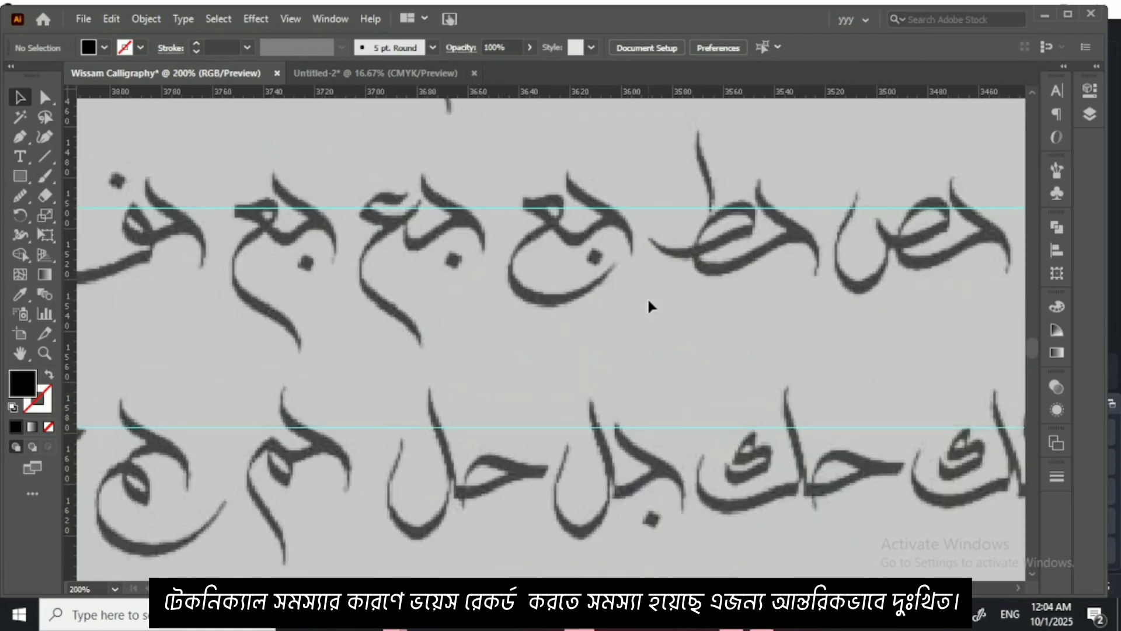
pyautogui.moveTo(707, 332); pyautogui.dragTo(633, 449)
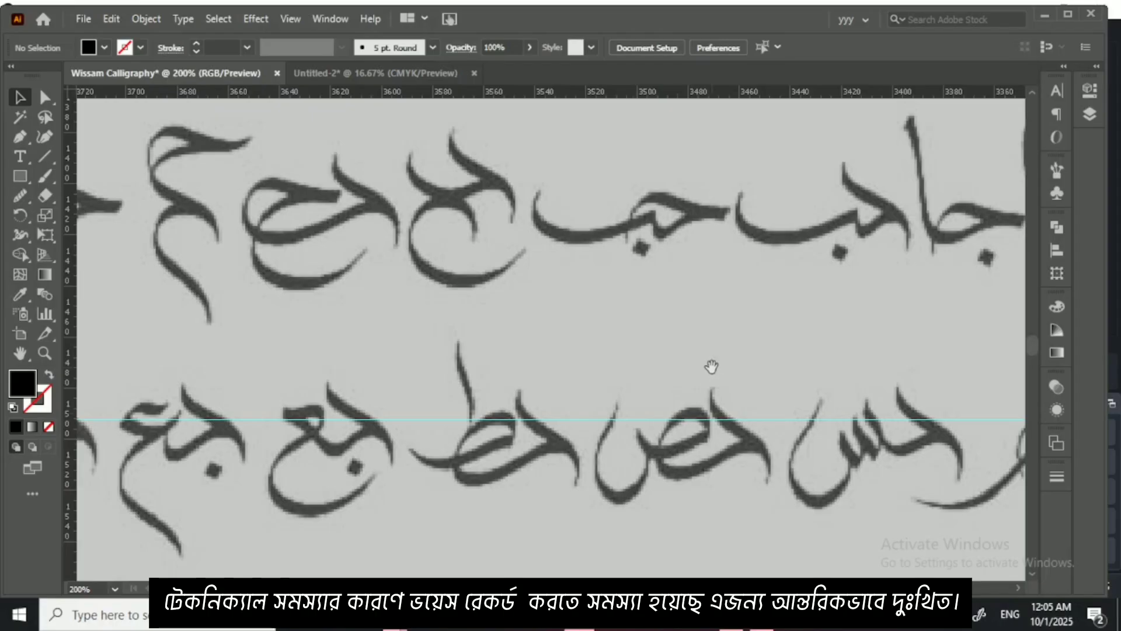
pyautogui.moveTo(712, 367); pyautogui.dragTo(577, 364)
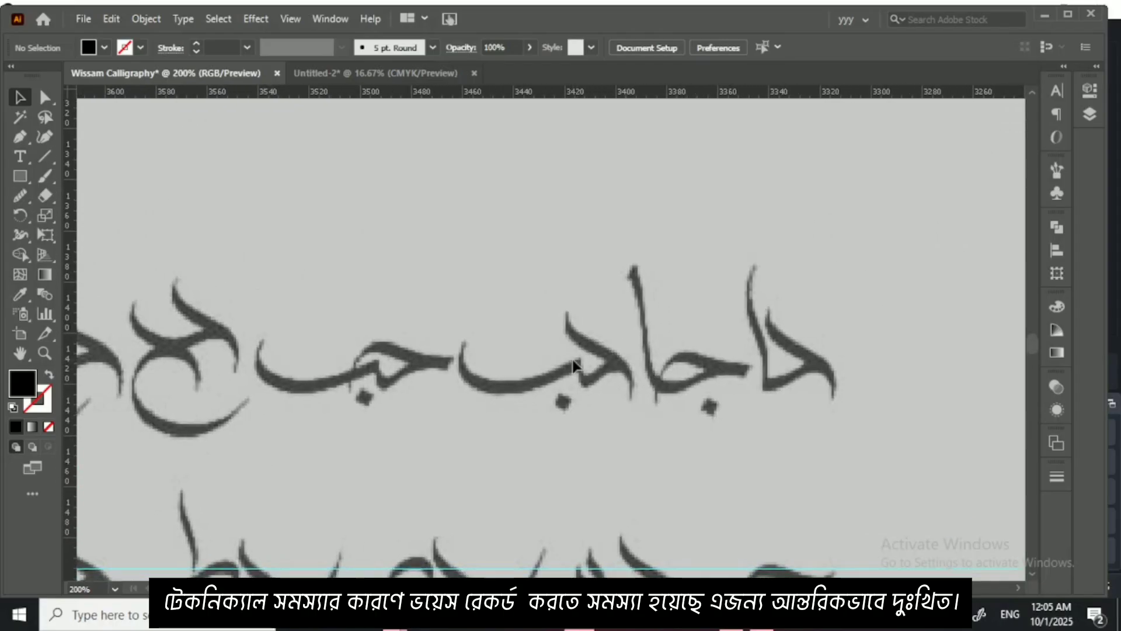
pyautogui.scroll(3, 573, 365)
pyautogui.moveTo(623, 318); pyautogui.dragTo(381, 316)
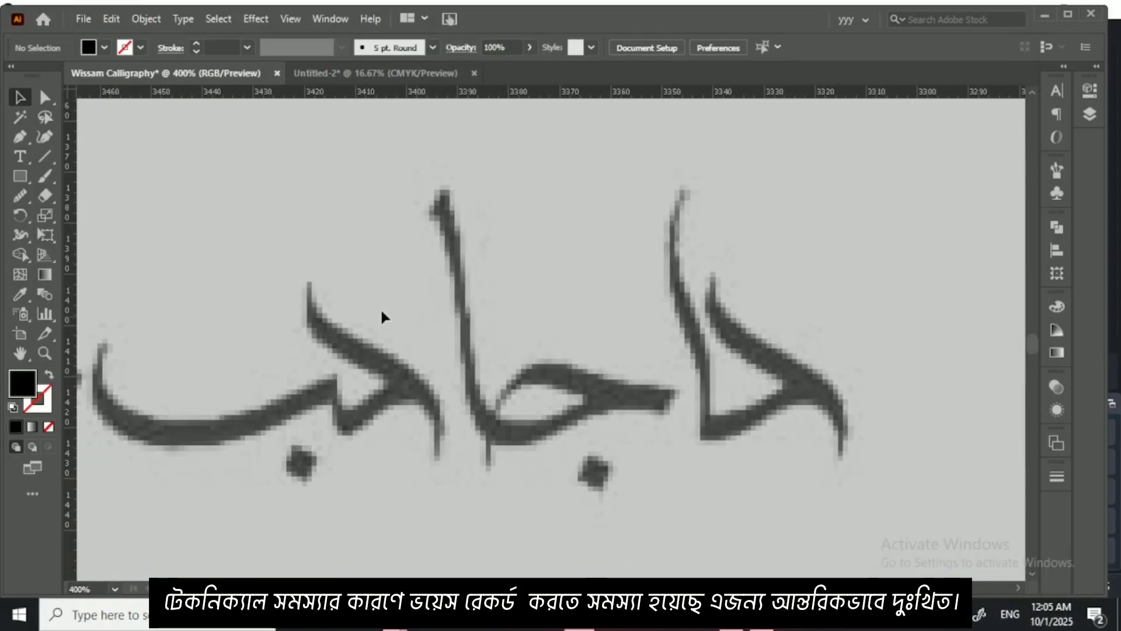
pyautogui.click(45, 195)
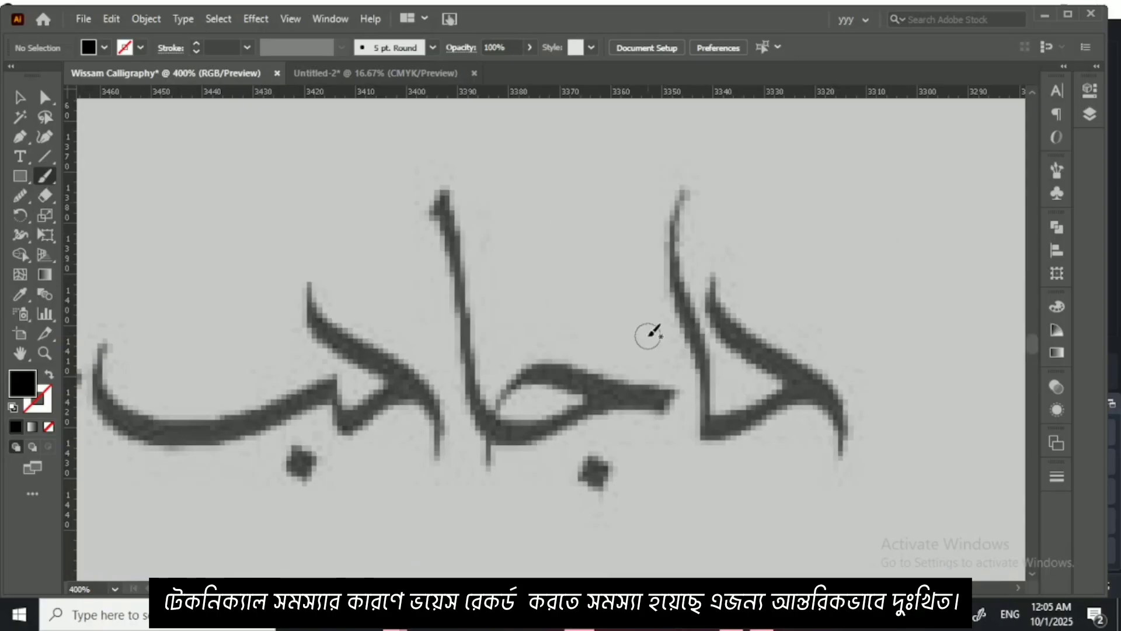
pyautogui.scroll(1, 645, 334)
pyautogui.moveTo(646, 332); pyautogui.dragTo(378, 253)
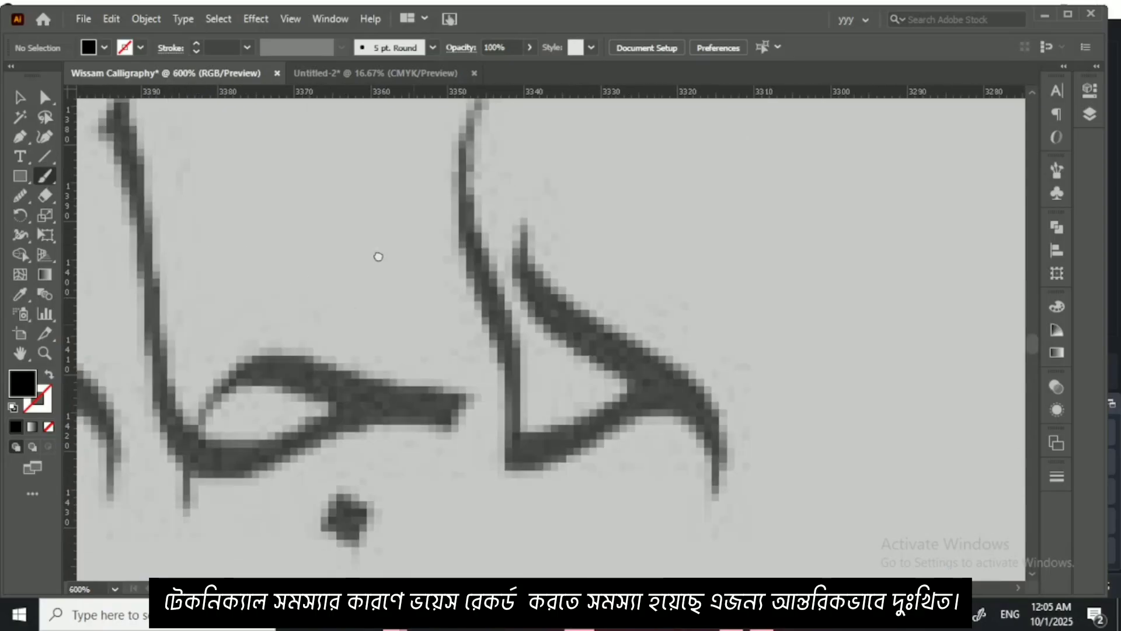
pyautogui.click(432, 48)
pyautogui.click(313, 111)
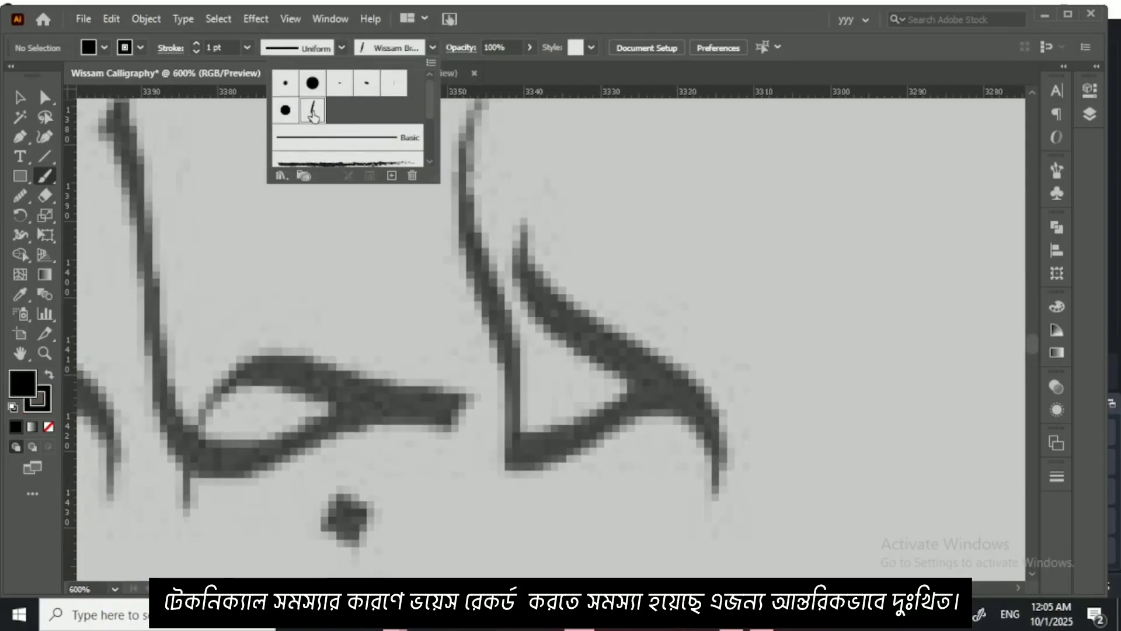
pyautogui.click(530, 346)
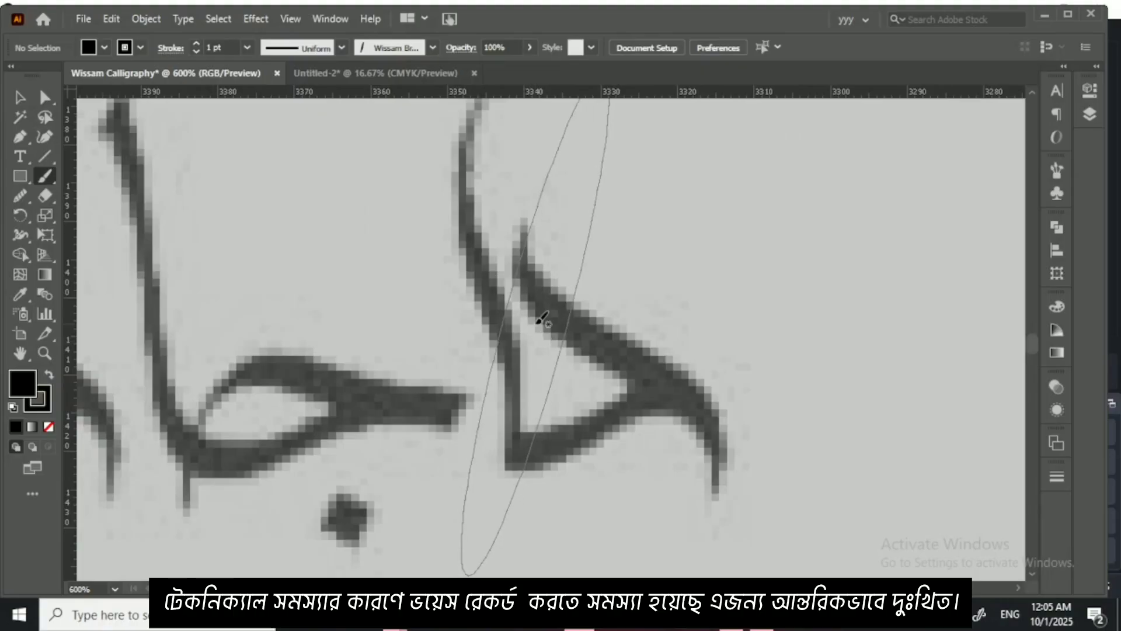
# Step: Reduce the brush size until its slanted nib suits the stroke width of the reference حا
pyautogui.press('[')
pyautogui.press('[')
pyautogui.press('[')
pyautogui.press('[')
pyautogui.press('[')
pyautogui.press('[')
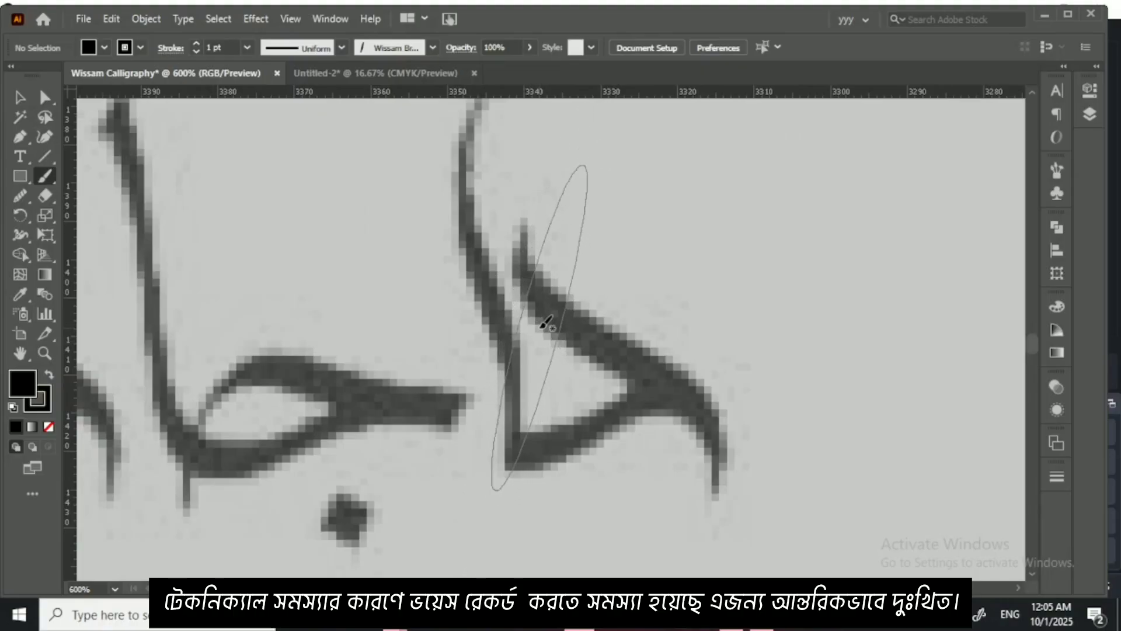
pyautogui.press('[')
pyautogui.press('[')
pyautogui.press('[')
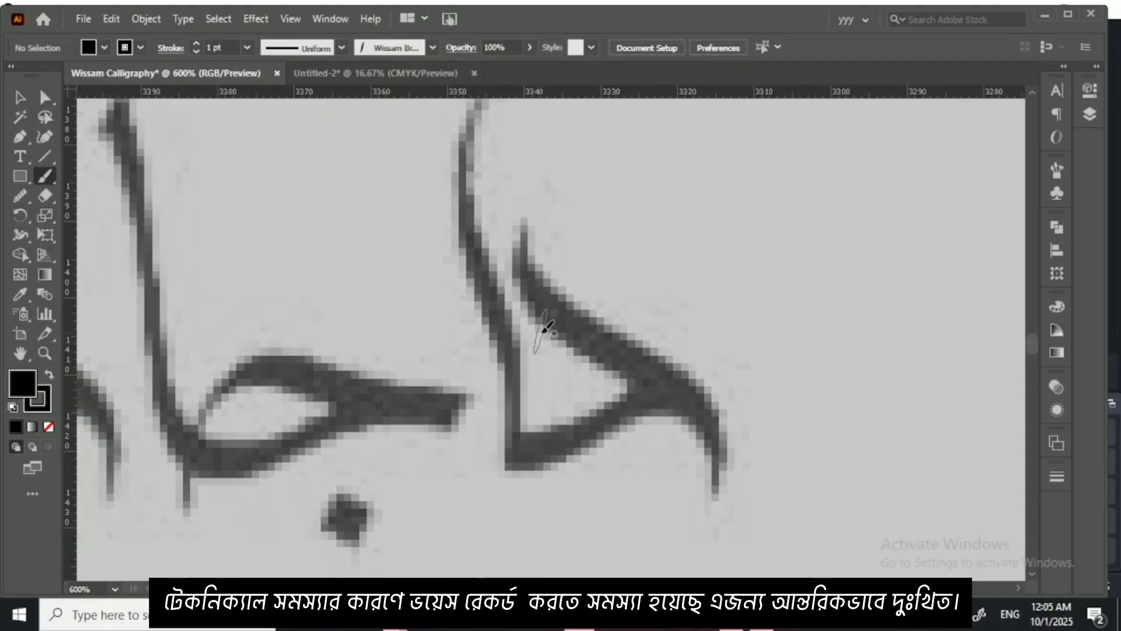
pyautogui.press('[')
pyautogui.press('[')
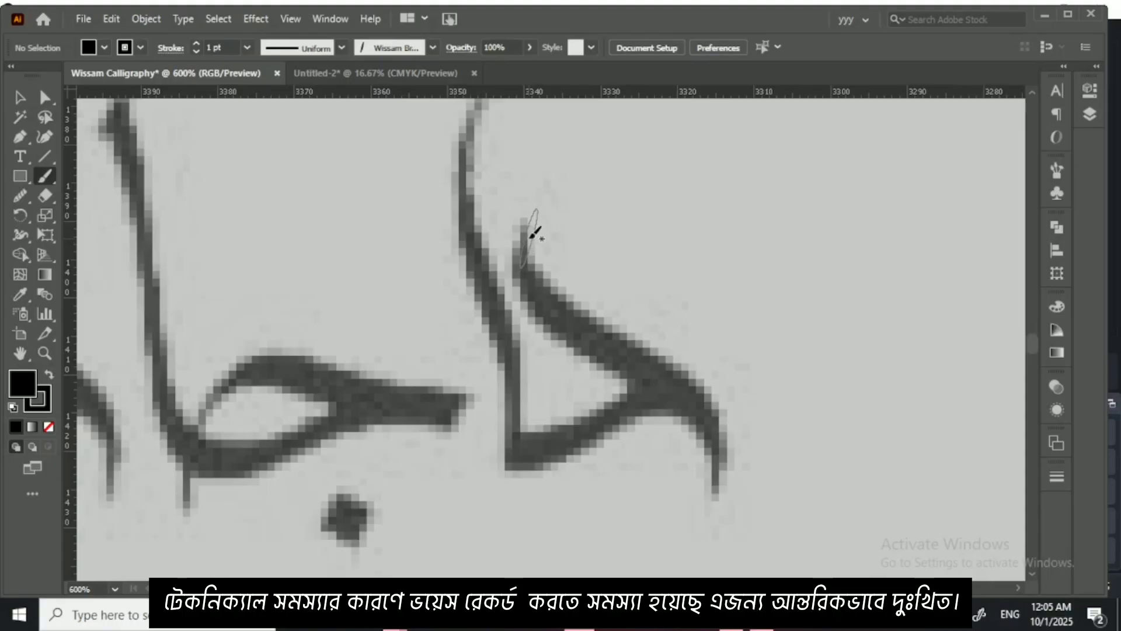
# Step: Trace حا with three brush strokes: the curved upper stroke of ح, its base stroke and the tall alif
pyautogui.moveTo(533, 230)
pyautogui.mouseDown()
pyautogui.moveTo(607, 316)
pyautogui.moveTo(701, 381)
pyautogui.moveTo(726, 467)
pyautogui.moveTo(713, 494)
pyautogui.mouseUp()
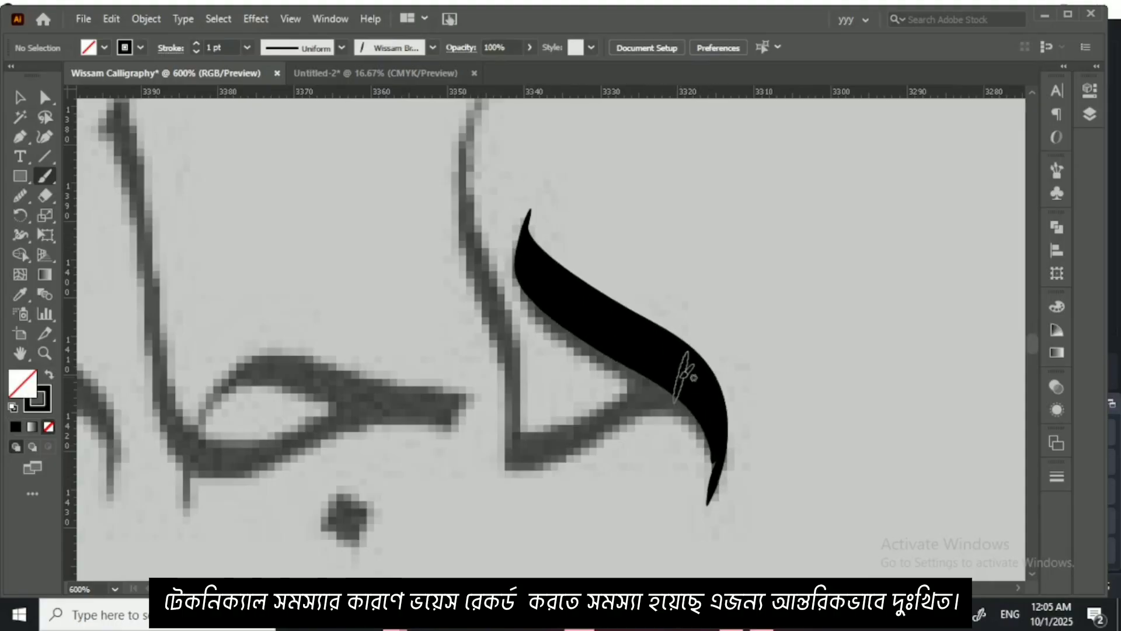
pyautogui.moveTo(686, 377)
pyautogui.mouseDown()
pyautogui.moveTo(620, 390)
pyautogui.moveTo(506, 451)
pyautogui.moveTo(493, 437)
pyautogui.mouseUp()
pyautogui.hotkey('ctrl', '-')
pyautogui.moveTo(513, 397); pyautogui.dragTo(552, 449)
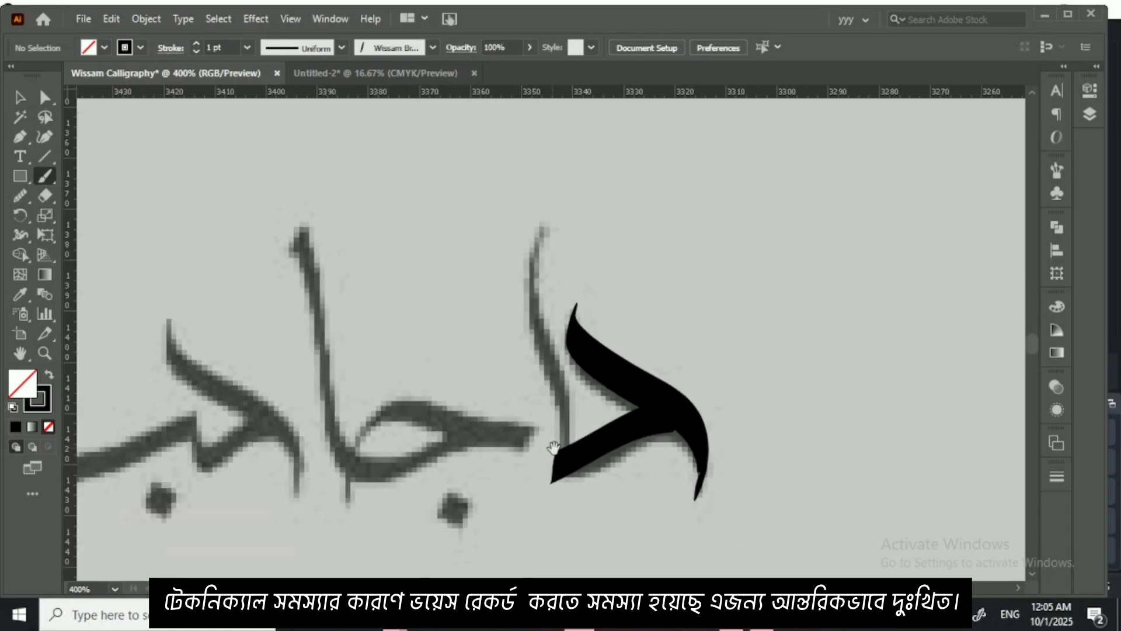
pyautogui.moveTo(516, 176); pyautogui.dragTo(566, 470)
pyautogui.click(20, 98)
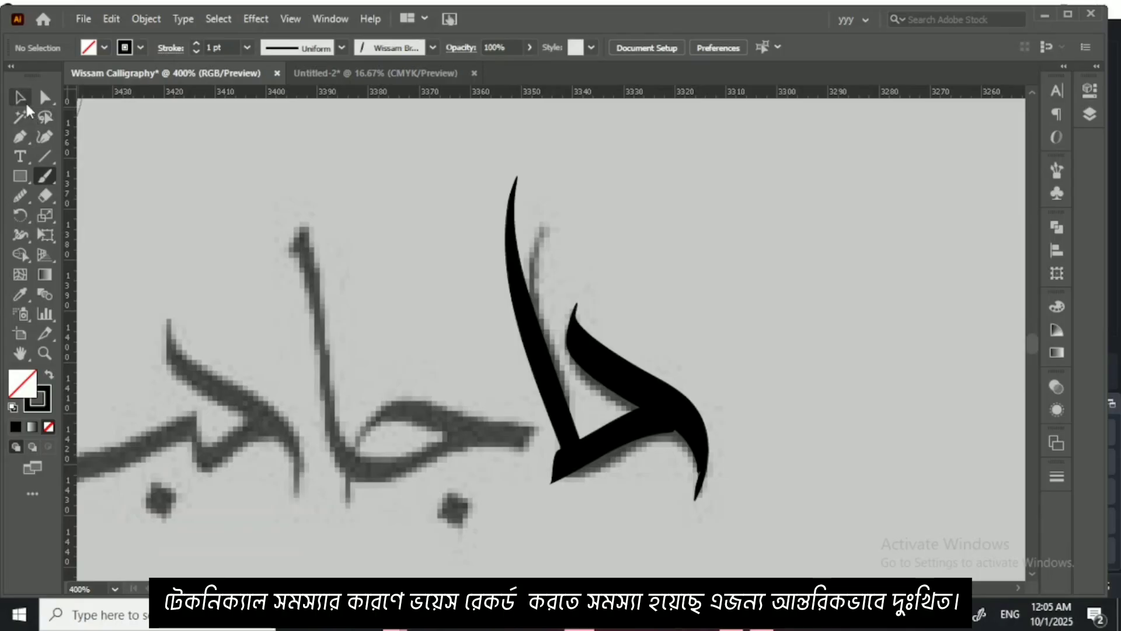
pyautogui.hotkey('ctrl', '+')
pyautogui.hotkey('ctrl', '+')
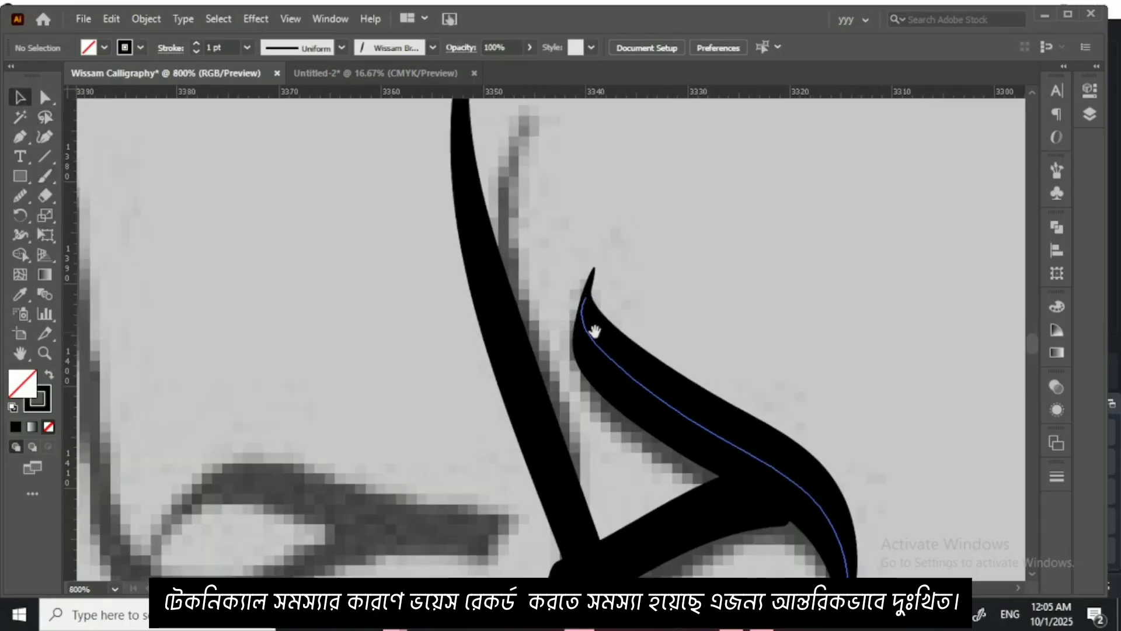
pyautogui.moveTo(594, 330); pyautogui.dragTo(370, 232)
pyautogui.click(46, 136)
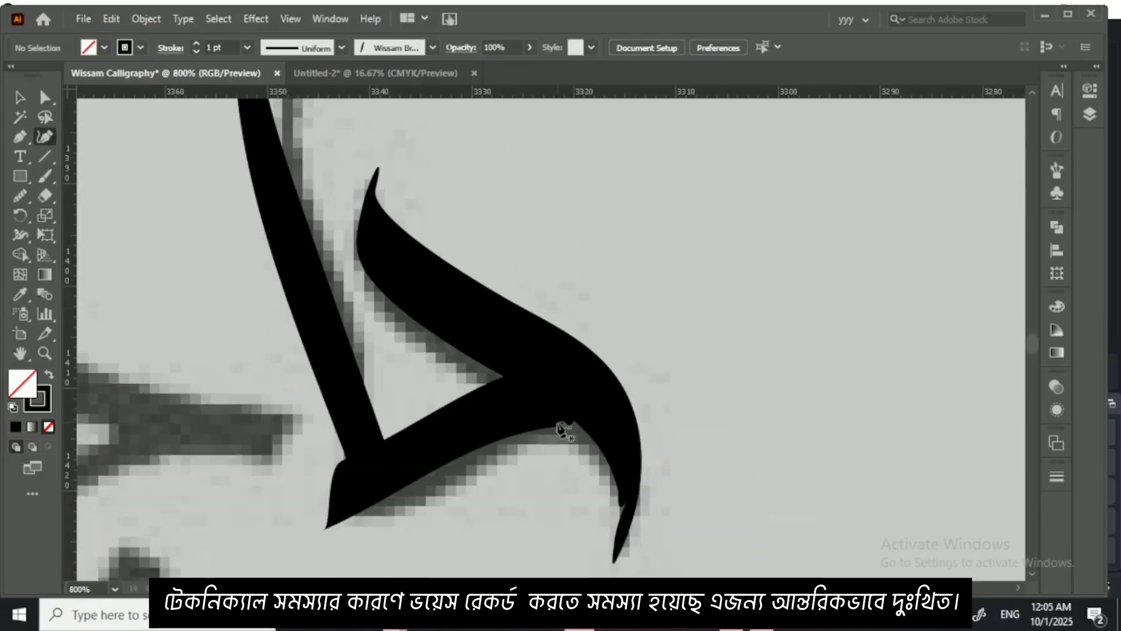
pyautogui.click(617, 470)
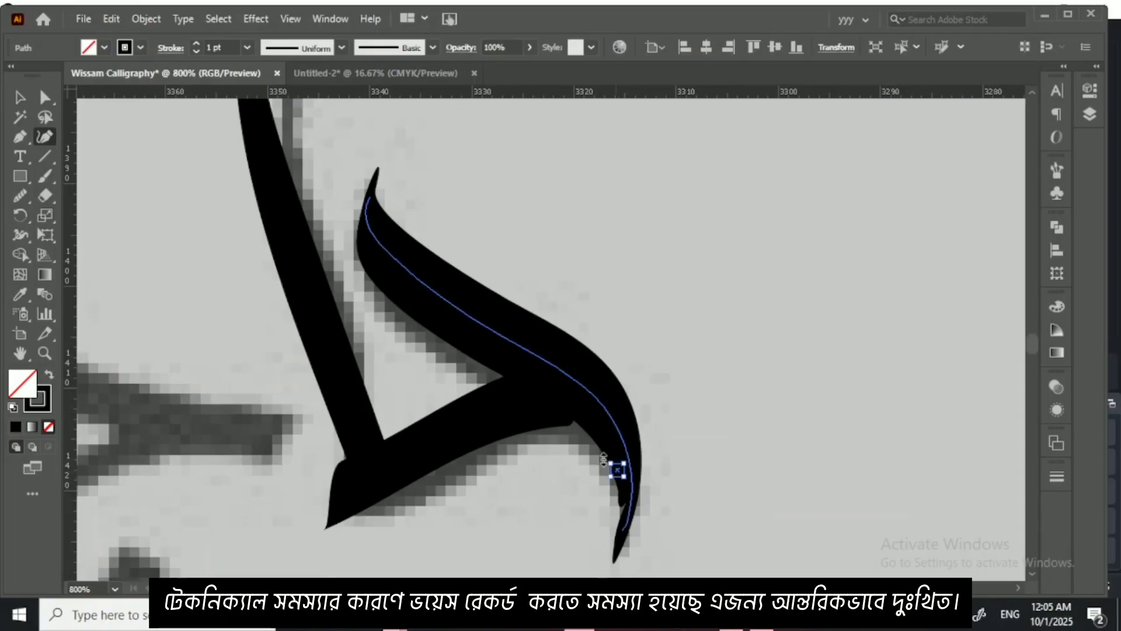
pyautogui.hotkey('ctrl', 'z')
# Step: Shorten the tail of the ح's curved upper stroke by deleting its end anchor point with the Curvature tool
pyautogui.click(21, 98)
pyautogui.click(577, 412)
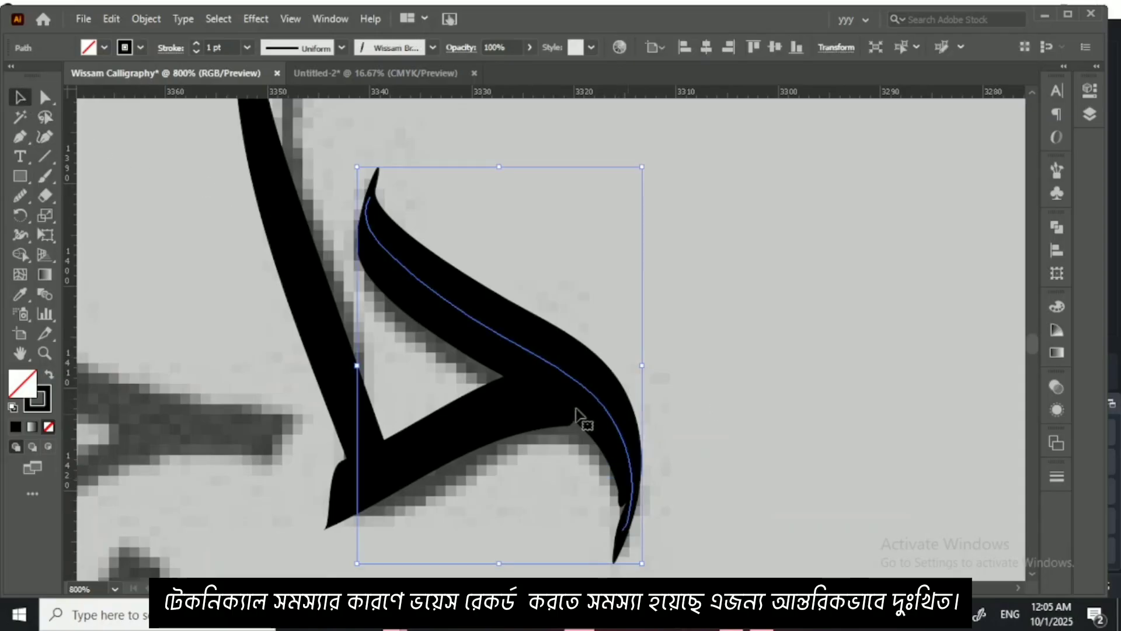
pyautogui.click(49, 141)
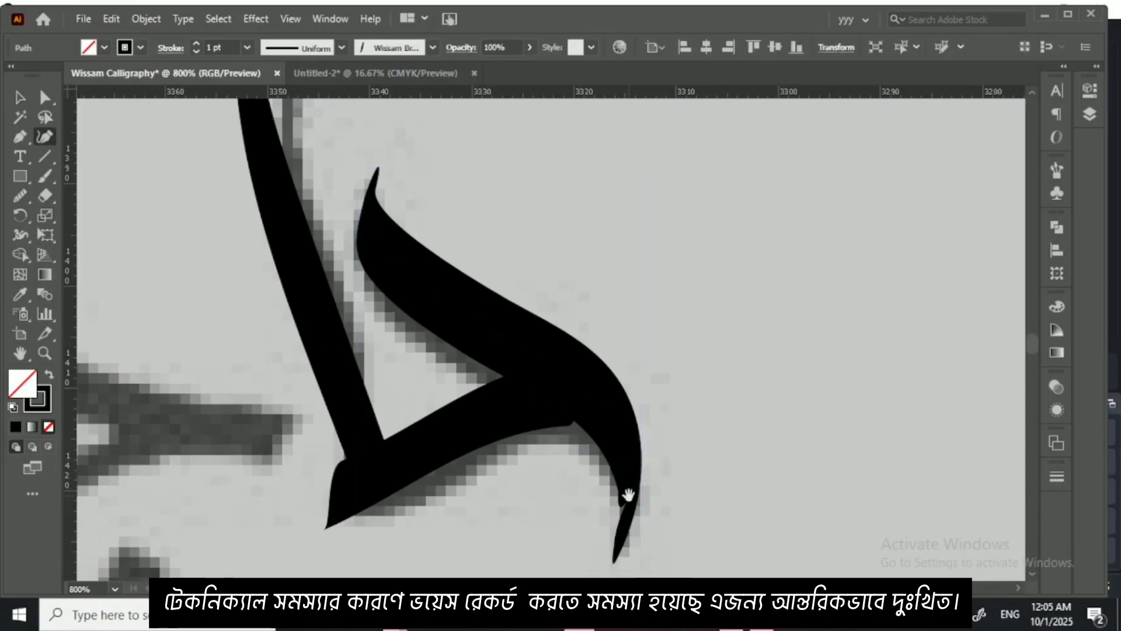
pyautogui.moveTo(628, 495)
pyautogui.mouseDown()
pyautogui.moveTo(523, 383)
pyautogui.moveTo(522, 425)
pyautogui.moveTo(519, 404)
pyautogui.mouseUp()
pyautogui.hotkey('ctrl', 'z')
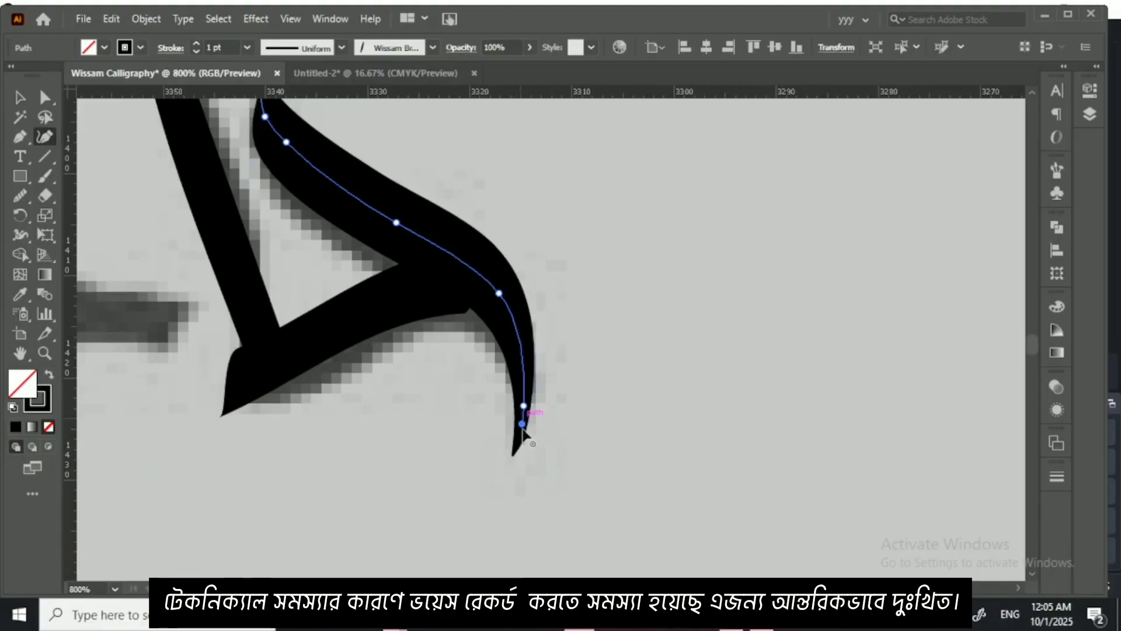
pyautogui.press('Delete')
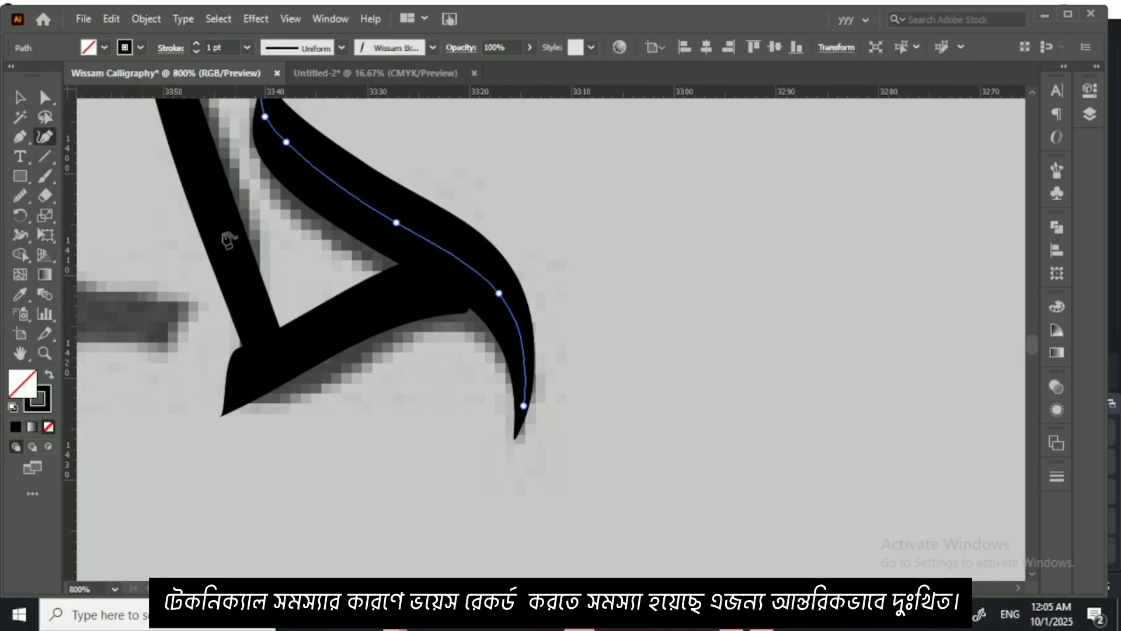
# Step: Reshape the ح's base stroke with the Curvature tool, adding a mid anchor and extending its end into the curved upper stroke
pyautogui.press('v')
pyautogui.click(352, 334)
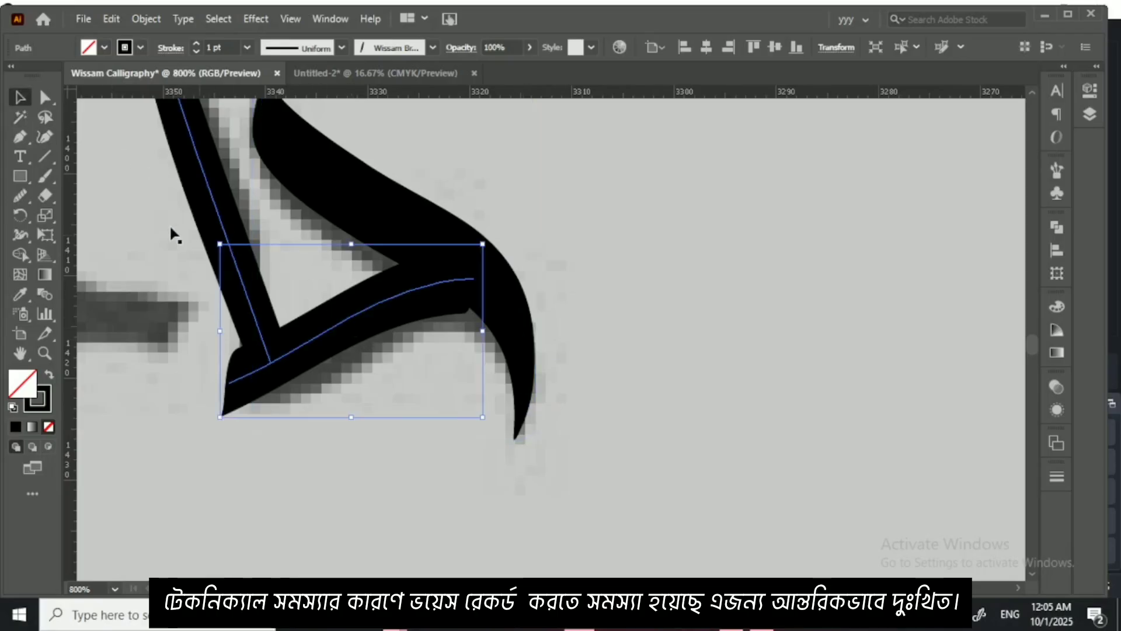
pyautogui.click(44, 136)
pyautogui.click(473, 278)
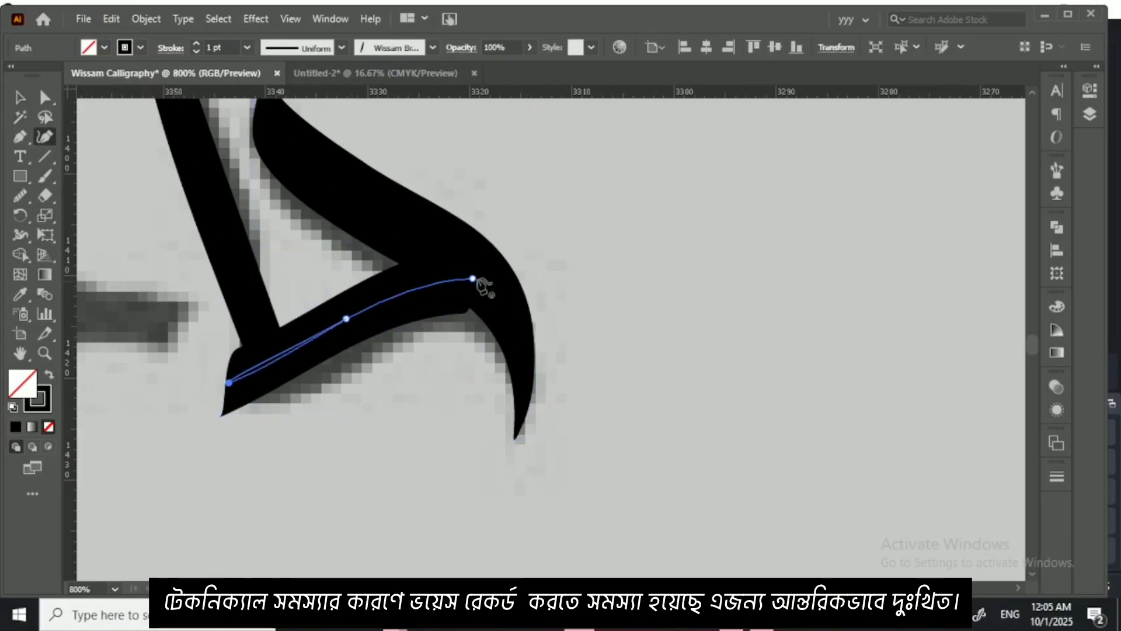
pyautogui.moveTo(474, 280); pyautogui.dragTo(500, 304)
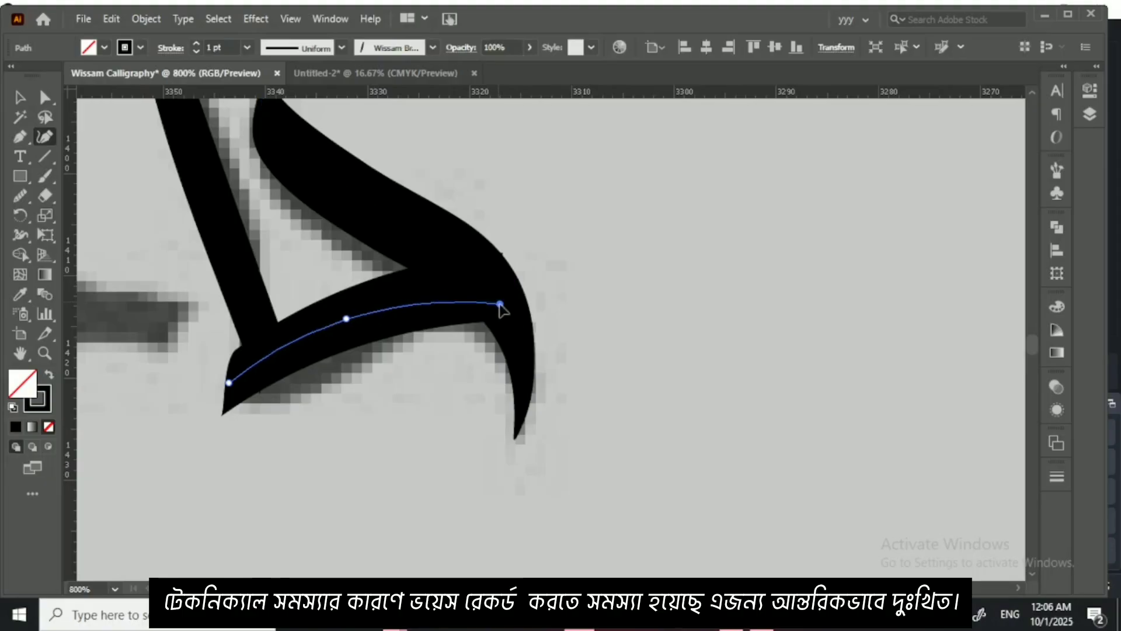
pyautogui.moveTo(414, 305); pyautogui.dragTo(408, 297)
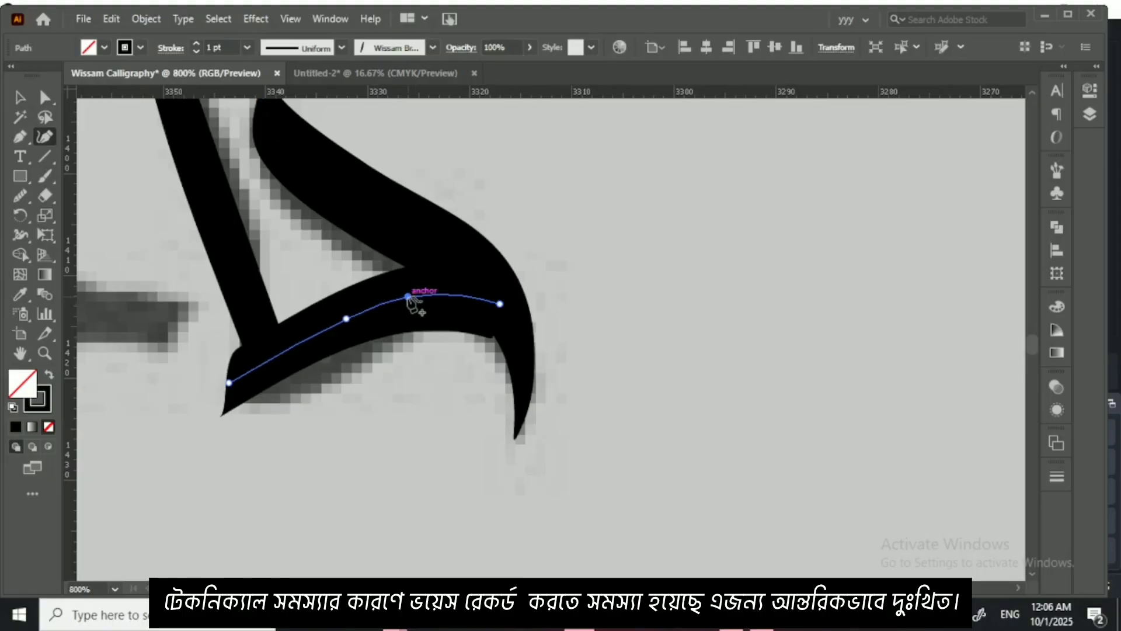
pyautogui.moveTo(500, 304); pyautogui.dragTo(505, 303)
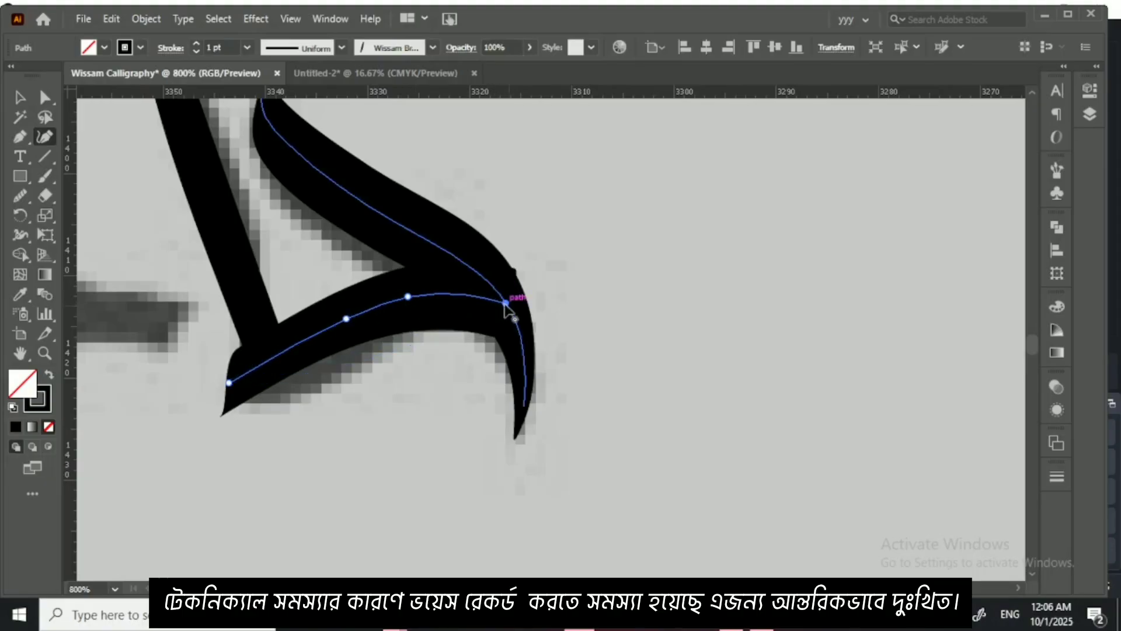
pyautogui.click(20, 97)
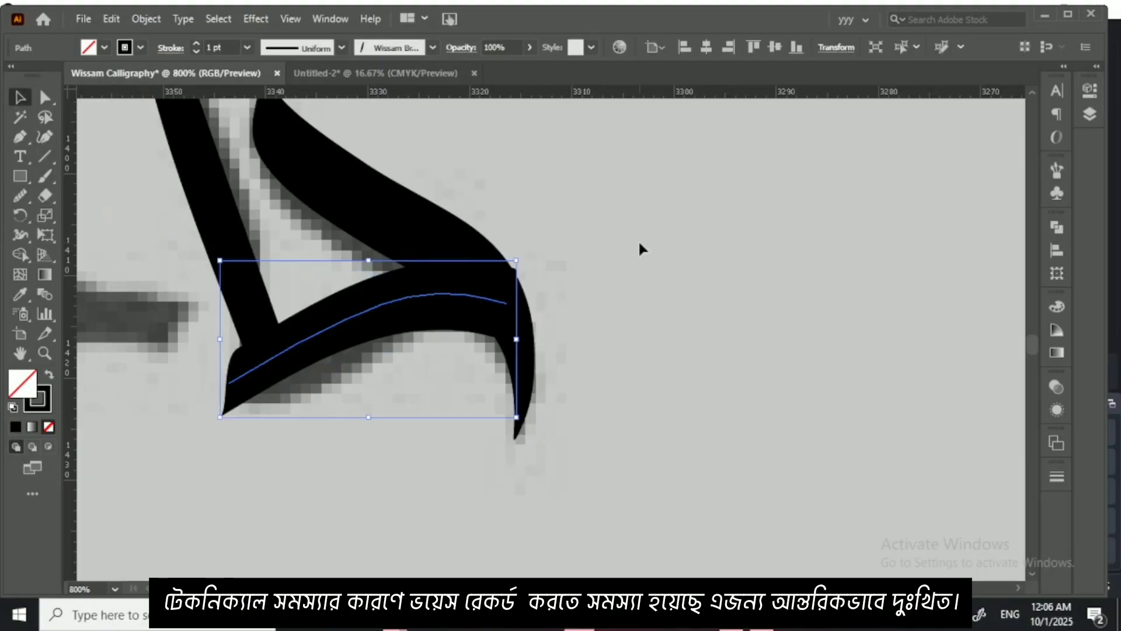
pyautogui.click(641, 255)
# Step: Shift the alif slightly upward and extend its lower end in a curve to the base stroke's corner with the Curvature tool
pyautogui.hotkey('ctrl', '-')
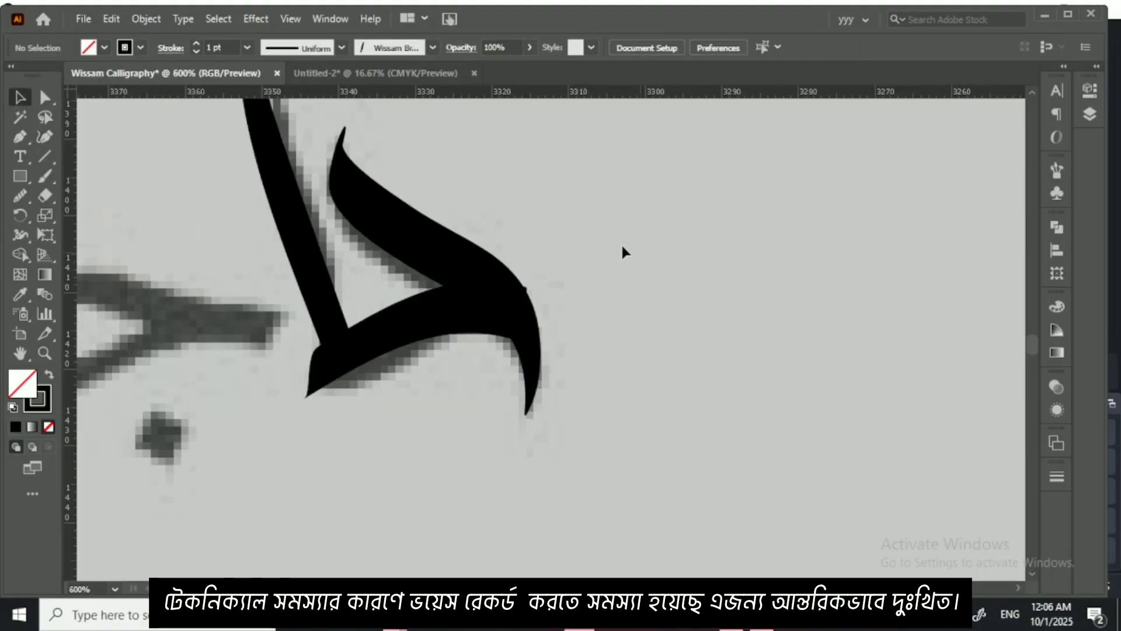
pyautogui.moveTo(621, 242); pyautogui.dragTo(753, 327)
pyautogui.moveTo(423, 299); pyautogui.dragTo(417, 313)
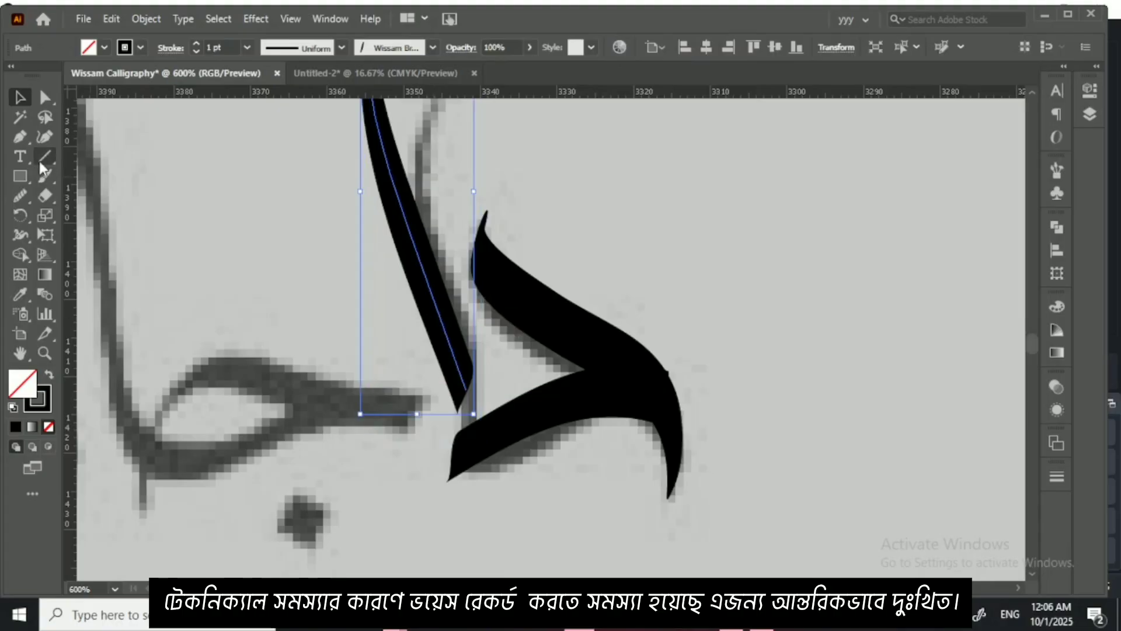
pyautogui.click(45, 138)
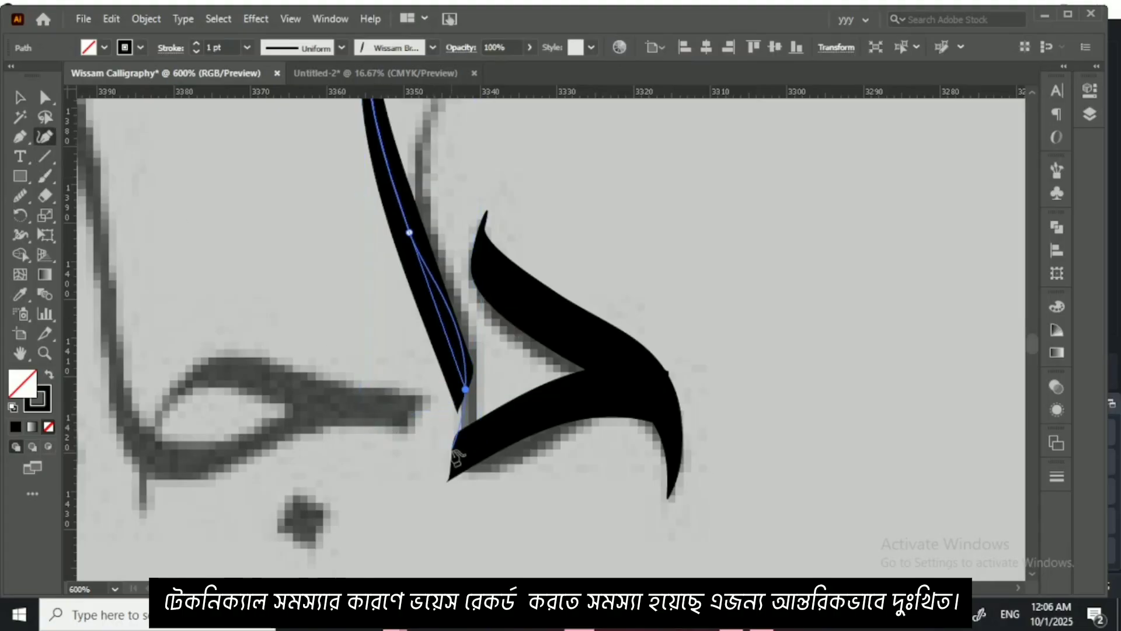
pyautogui.click(453, 451)
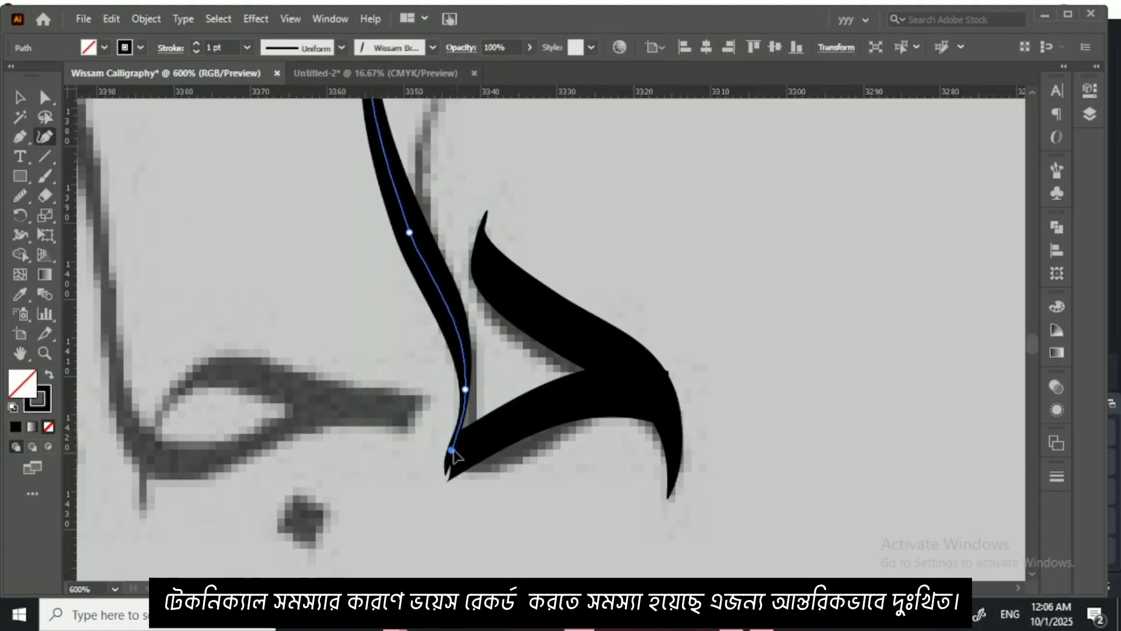
pyautogui.moveTo(453, 450); pyautogui.dragTo(453, 456)
pyautogui.click(463, 385)
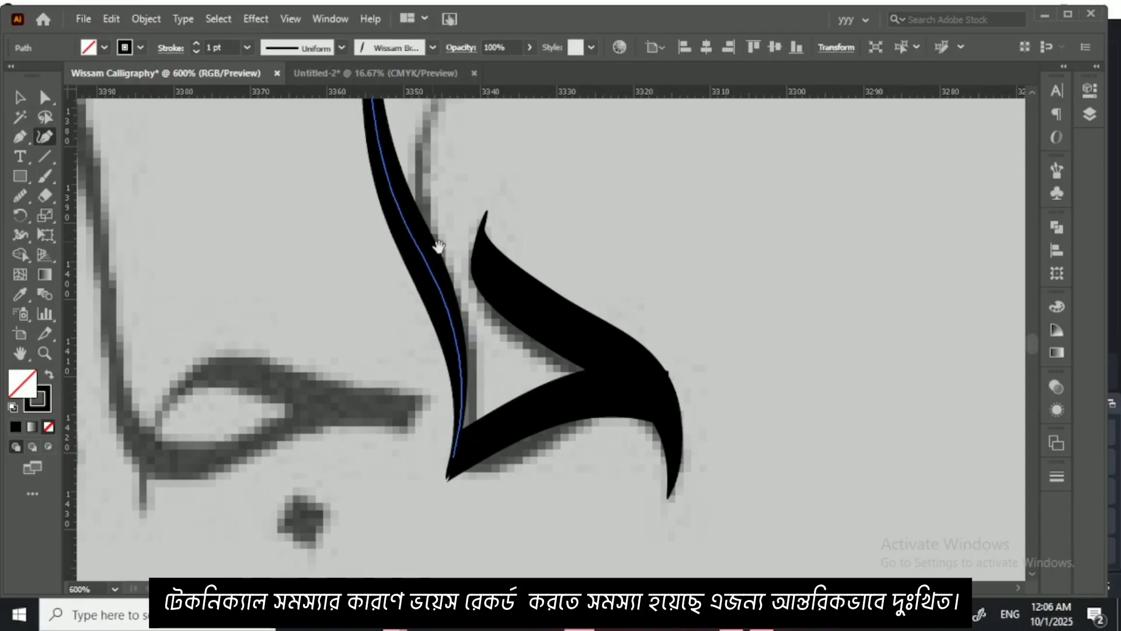
# Step: Refine the alif's upper curve by adding an anchor, moving its middle anchor up and adjusting its top end
pyautogui.moveTo(435, 244); pyautogui.dragTo(478, 372)
pyautogui.click(417, 215)
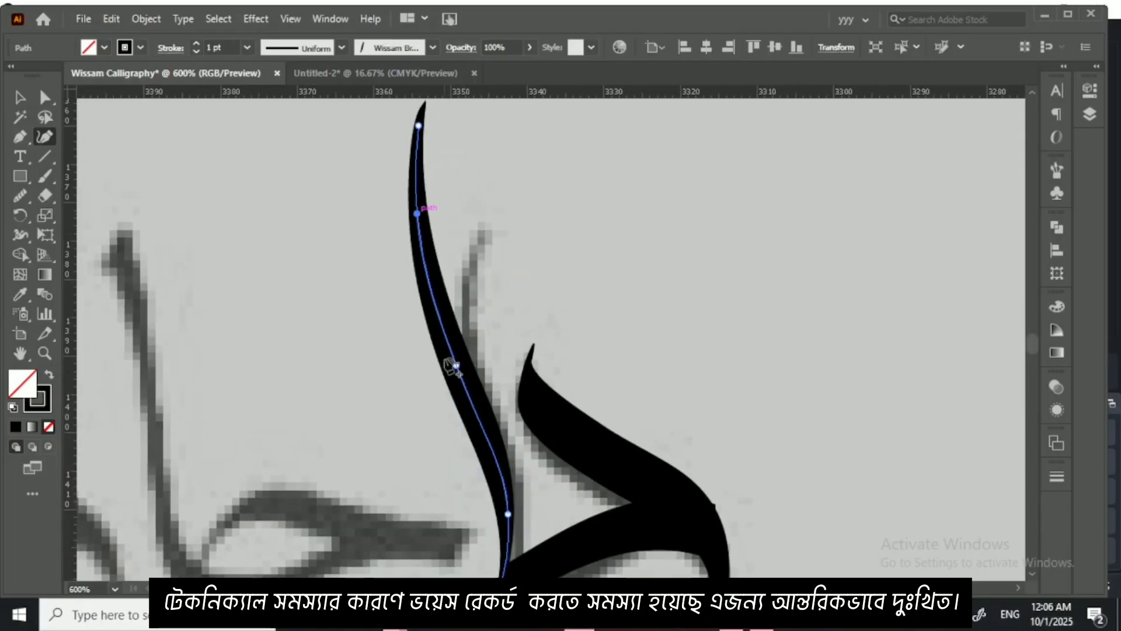
pyautogui.moveTo(457, 367); pyautogui.dragTo(442, 314)
pyautogui.moveTo(420, 130); pyautogui.dragTo(425, 138)
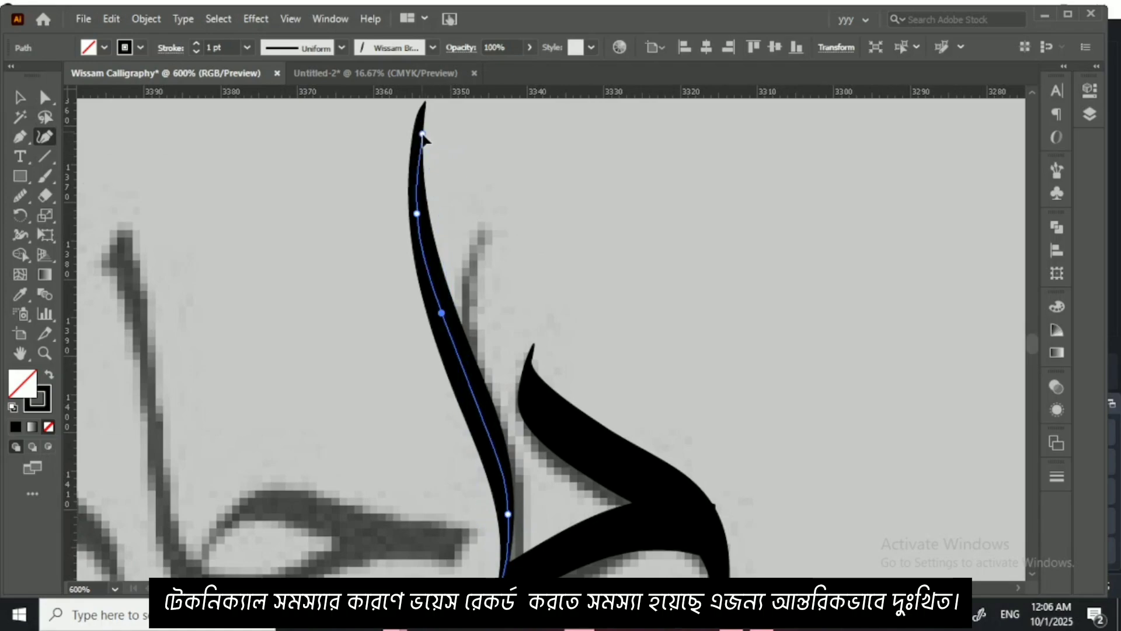
# Step: Smooth the alif's path from its upper bend down to the lower curve, then deselect it and view the whole word
pyautogui.click(18, 198)
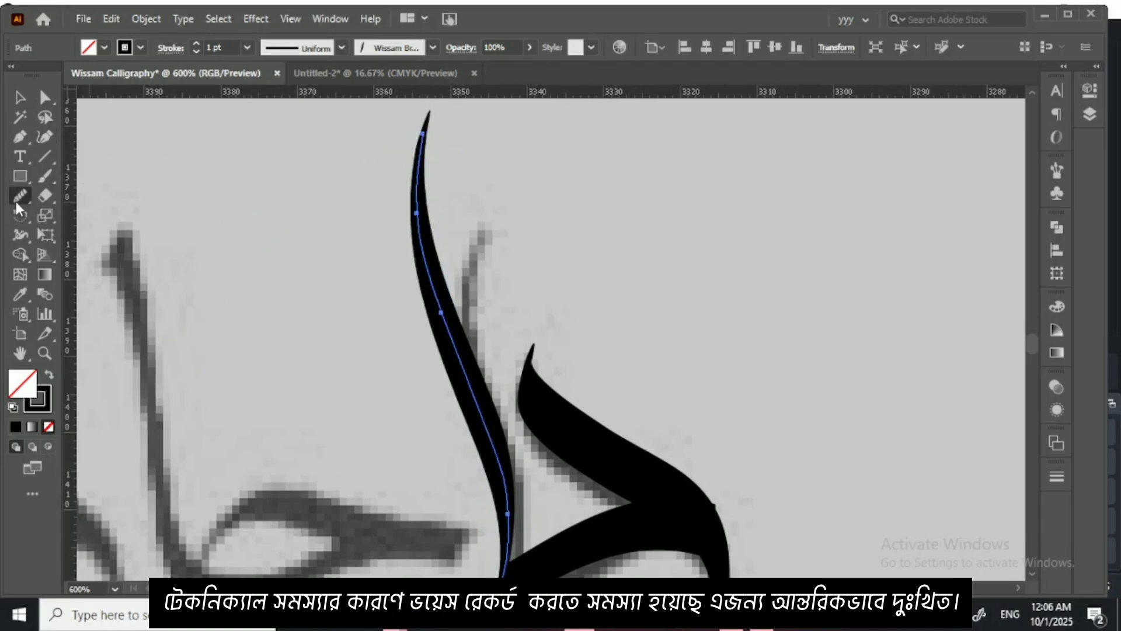
pyautogui.moveTo(426, 261); pyautogui.dragTo(501, 511)
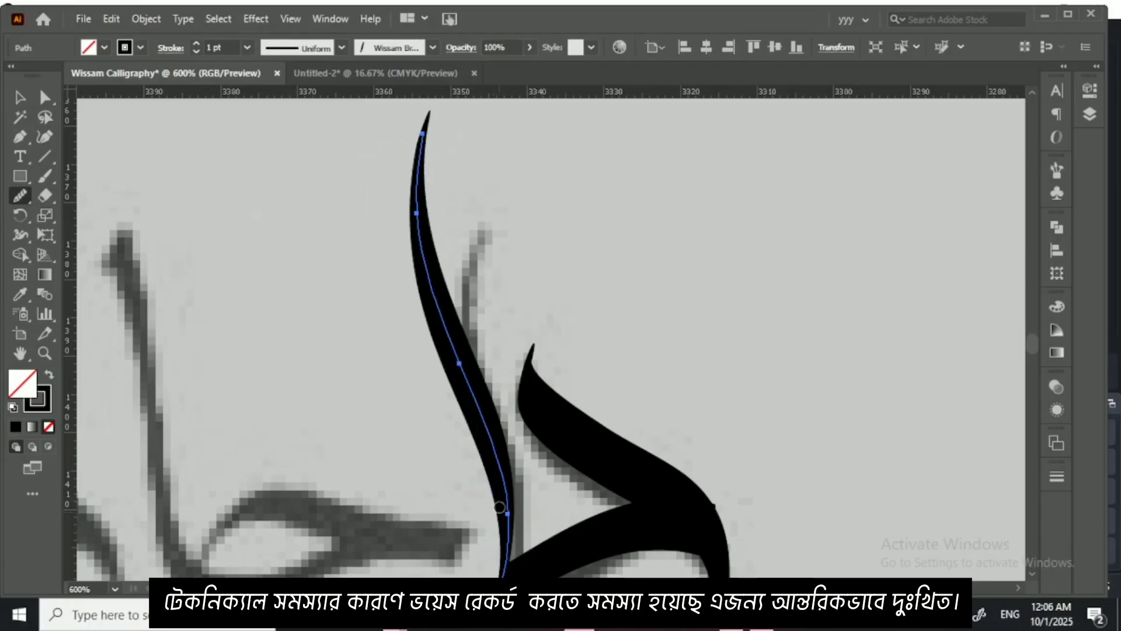
pyautogui.click(19, 97)
pyautogui.click(201, 278)
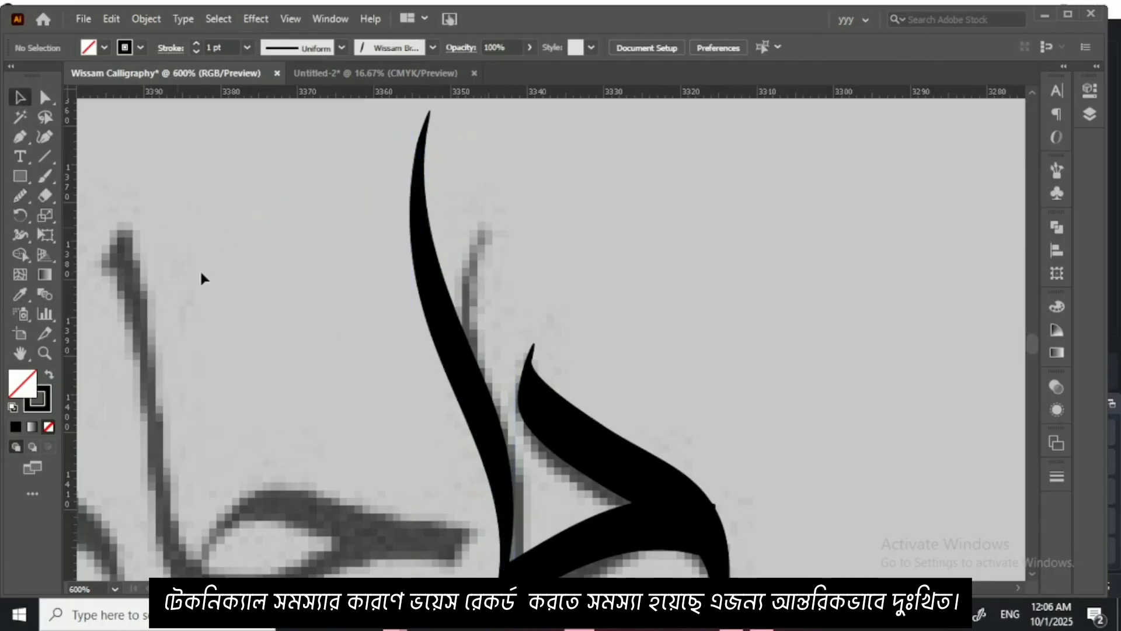
pyautogui.hotkey('ctrl', '-')
pyautogui.hotkey('ctrl', '-')
pyautogui.hotkey('ctrl', '-')
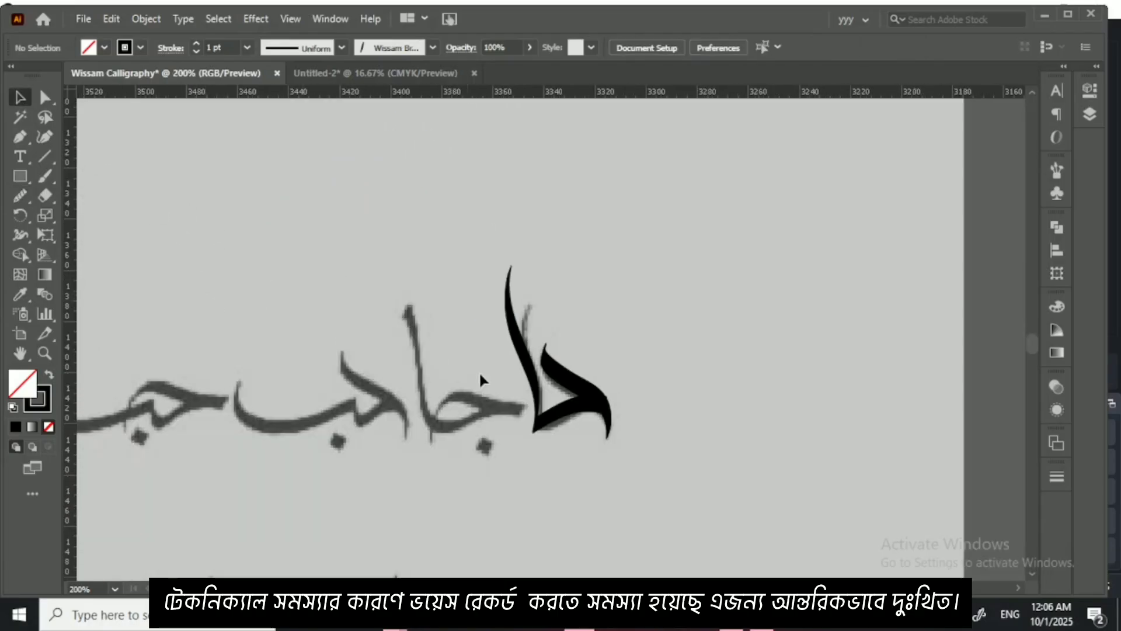
pyautogui.moveTo(480, 370); pyautogui.dragTo(428, 301)
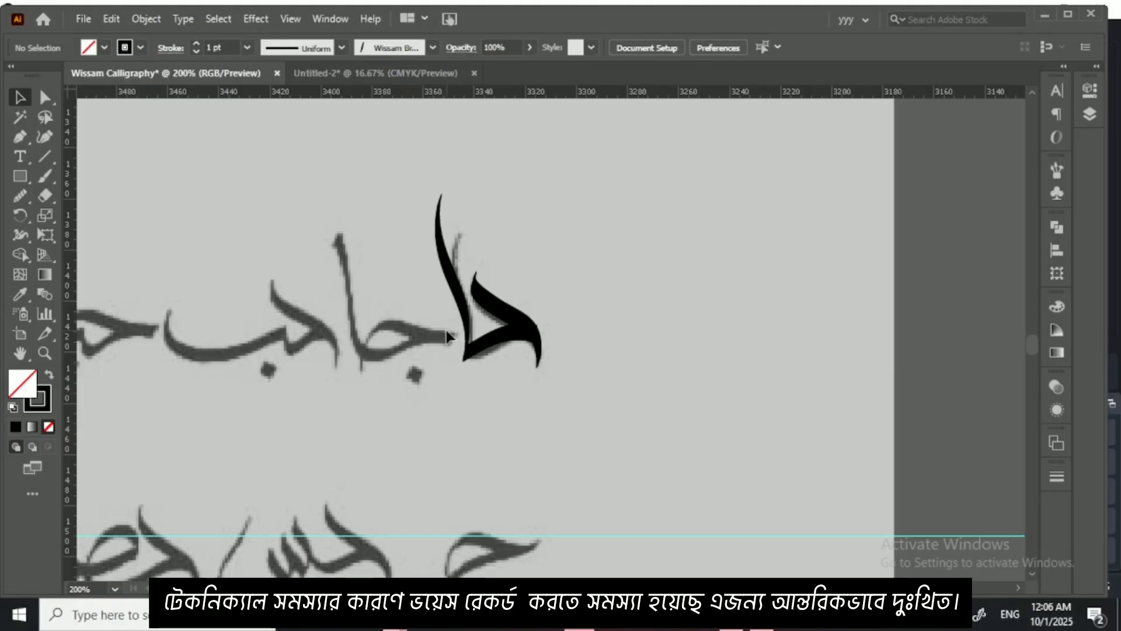
# Step: Look through the reference sheets in the Untitled-2 document for the next set of letter joins
pyautogui.click(391, 70)
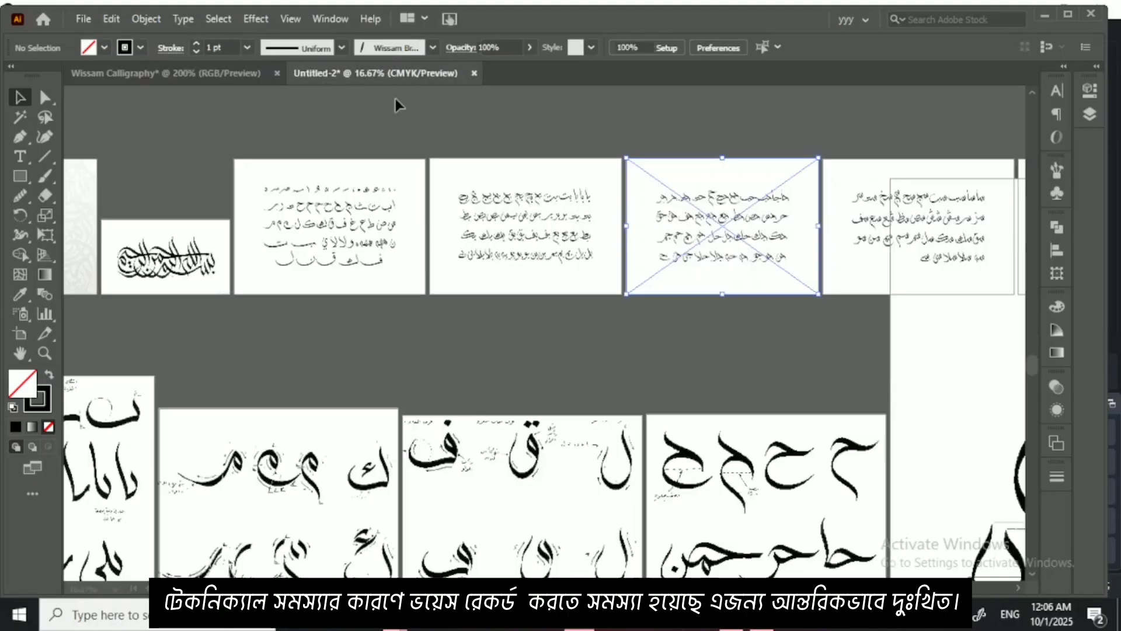
pyautogui.moveTo(418, 332); pyautogui.dragTo(616, 286)
pyautogui.moveTo(367, 360); pyautogui.dragTo(634, 266)
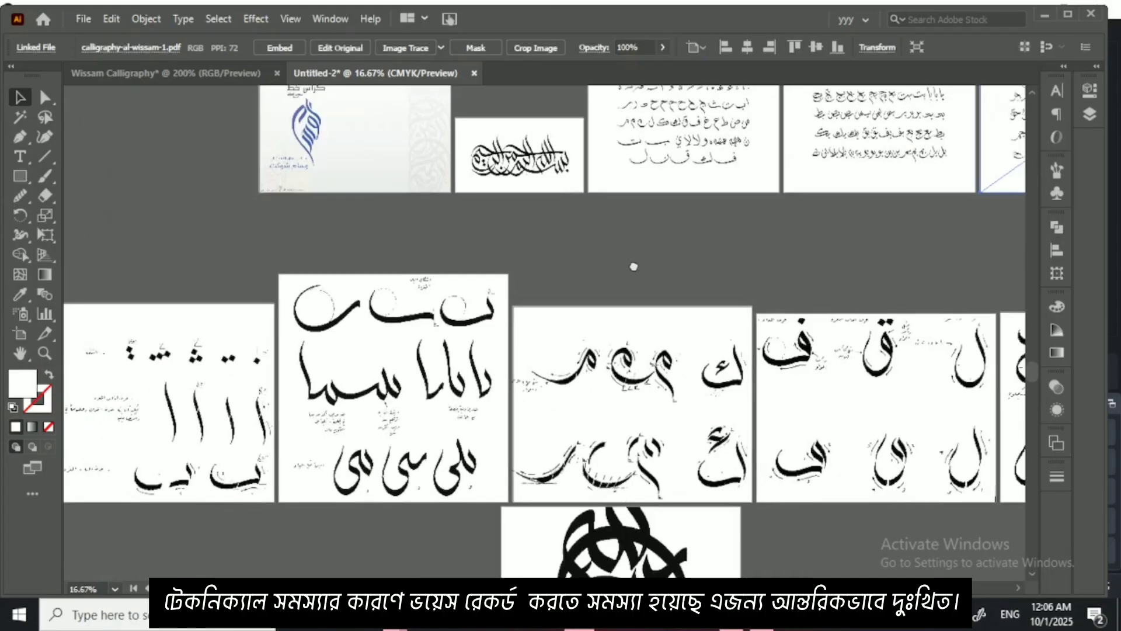
pyautogui.moveTo(484, 328); pyautogui.dragTo(634, 285)
pyautogui.moveTo(376, 293); pyautogui.dragTo(490, 359)
pyautogui.moveTo(350, 274); pyautogui.dragTo(583, 332)
pyautogui.moveTo(403, 327); pyautogui.dragTo(616, 357)
pyautogui.moveTo(426, 342); pyautogui.dragTo(776, 243)
pyautogui.moveTo(405, 292); pyautogui.dragTo(769, 335)
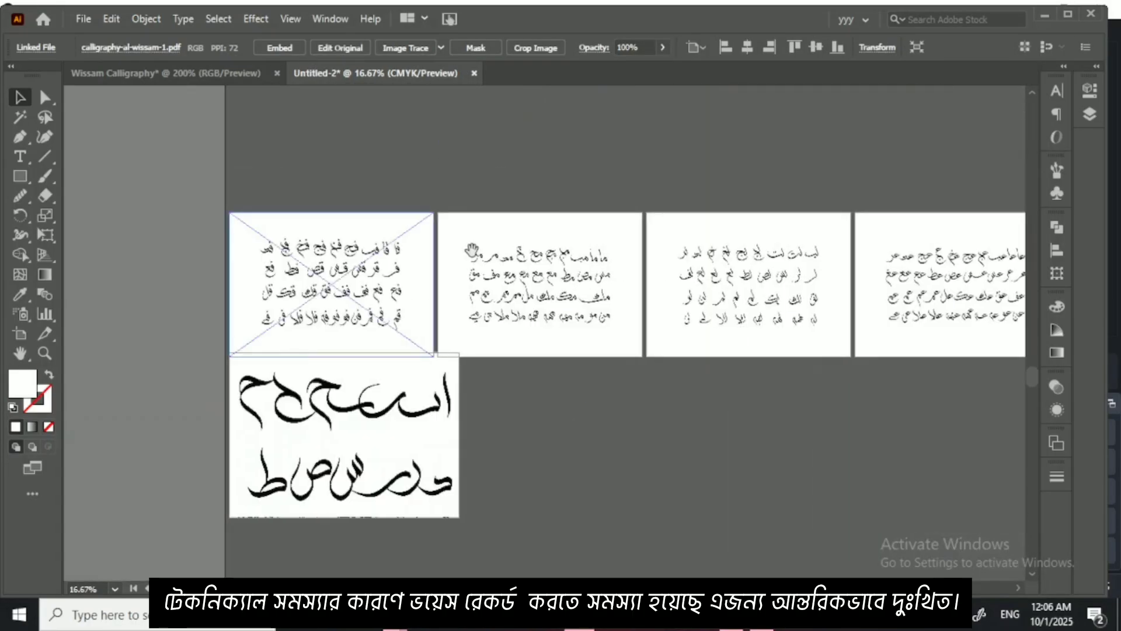
pyautogui.moveTo(472, 250); pyautogui.dragTo(499, 264)
pyautogui.moveTo(586, 333); pyautogui.dragTo(396, 278)
pyautogui.moveTo(646, 292); pyautogui.dragTo(423, 281)
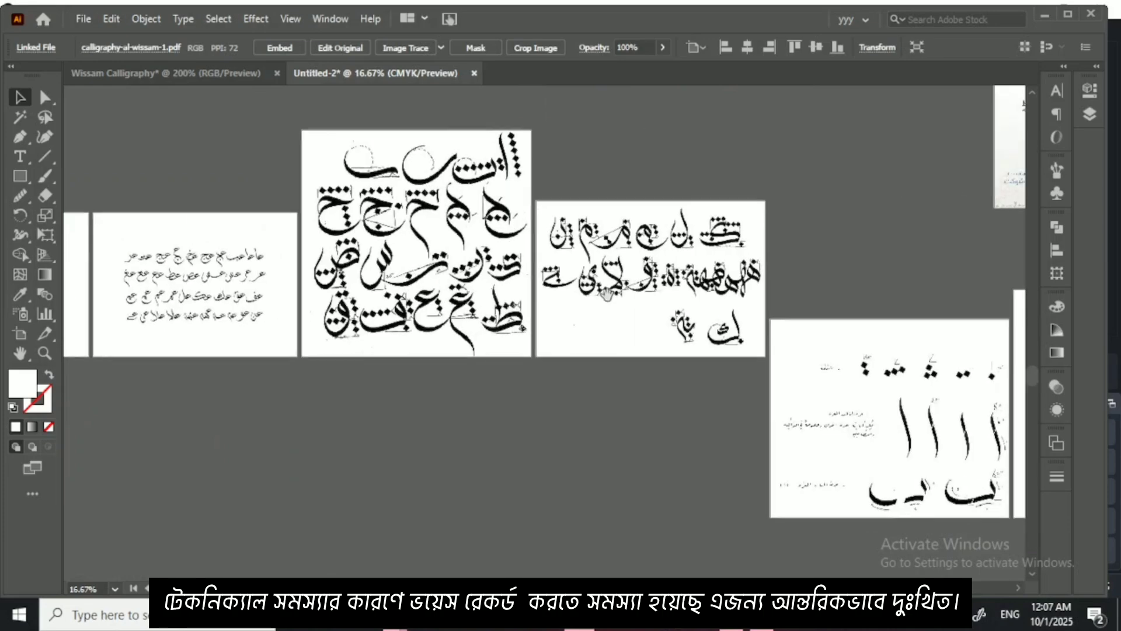
pyautogui.moveTo(606, 293); pyautogui.dragTo(309, 286)
pyautogui.moveTo(777, 327); pyautogui.dragTo(481, 352)
pyautogui.moveTo(622, 321); pyautogui.dragTo(512, 448)
pyautogui.moveTo(533, 360); pyautogui.dragTo(528, 405)
pyautogui.moveTo(571, 358); pyautogui.dragTo(301, 328)
pyautogui.moveTo(676, 326); pyautogui.dragTo(426, 319)
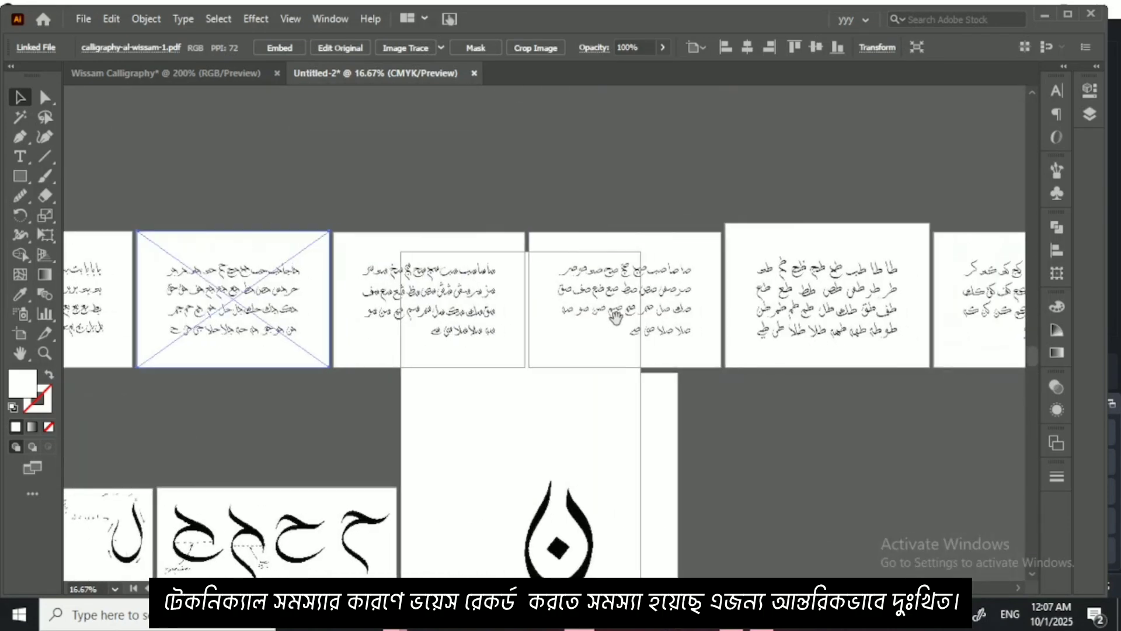
# Step: Copy the last reference sheet, with the ه joins, from Untitled-2 into the Wissam Calligraphy document
pyautogui.moveTo(615, 317); pyautogui.dragTo(430, 324)
pyautogui.moveTo(686, 331); pyautogui.dragTo(395, 333)
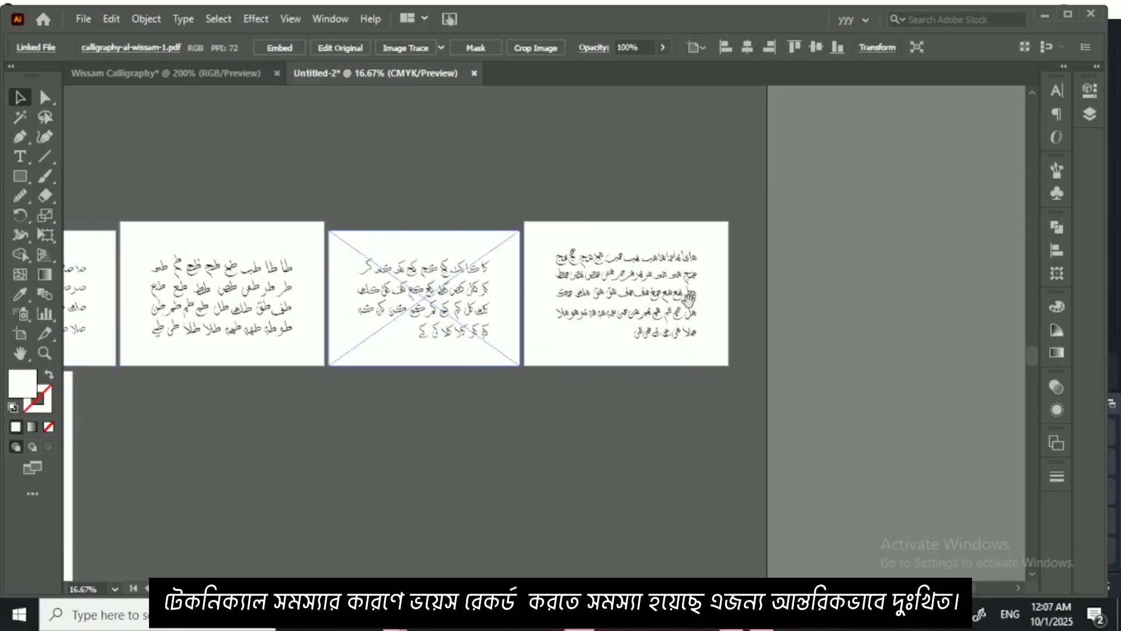
pyautogui.moveTo(689, 299); pyautogui.dragTo(349, 282)
pyautogui.scroll(-5, 355, 320)
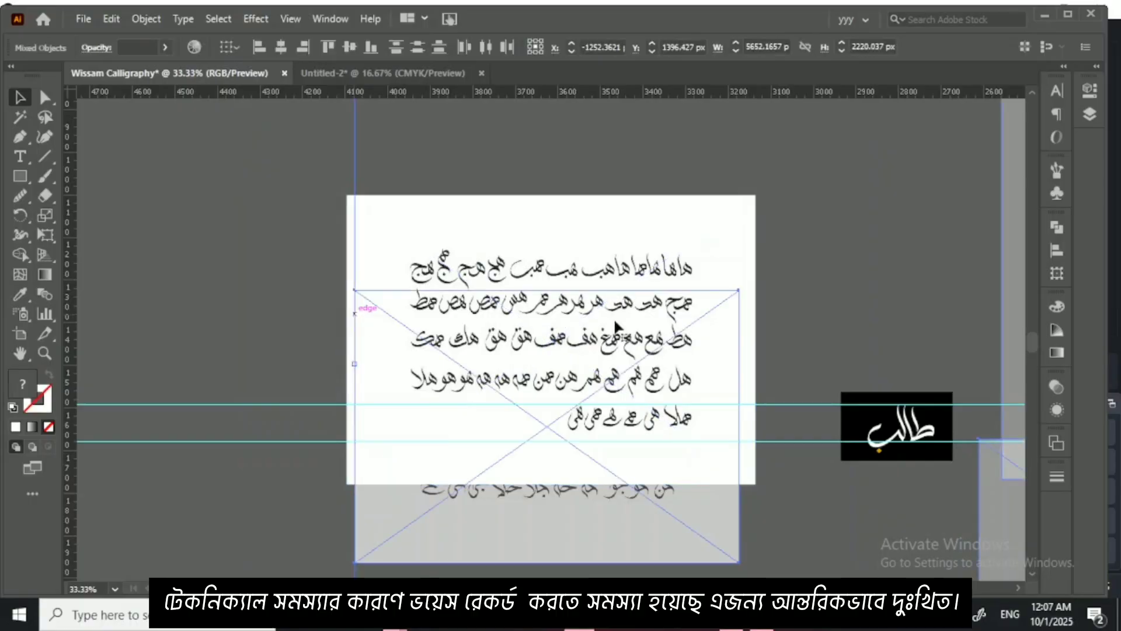
# Step: Remove the old reference sheet under the new one and move the ه sheet sideways, clear of the traced حا
pyautogui.scroll(1, 616, 324)
pyautogui.click(337, 396)
pyautogui.click(423, 537)
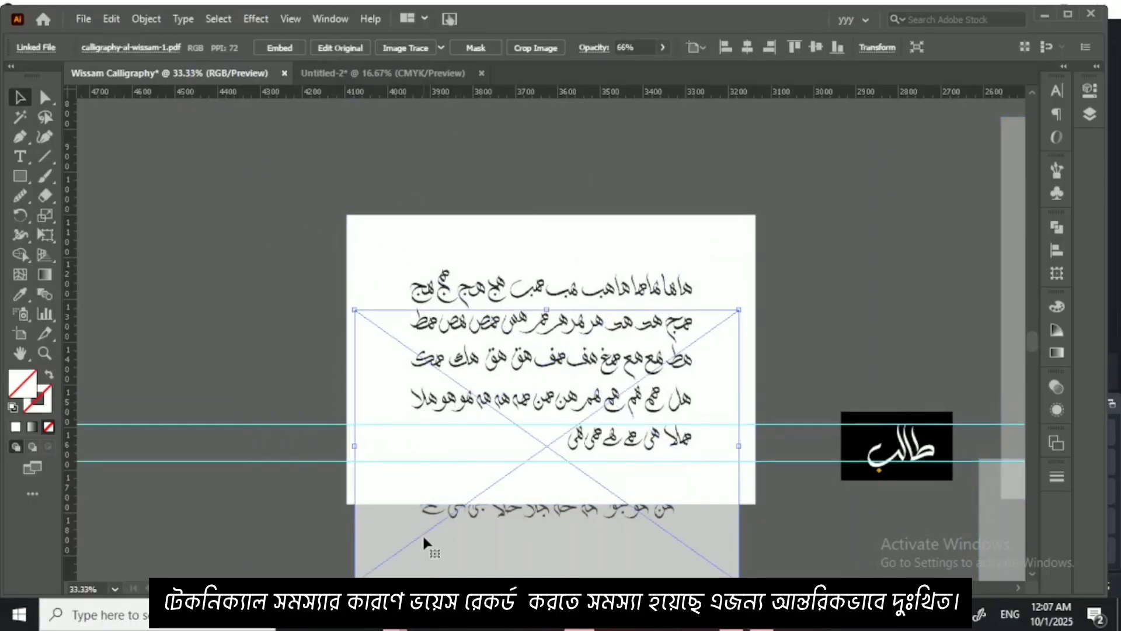
pyautogui.moveTo(423, 537); pyautogui.dragTo(346, 437)
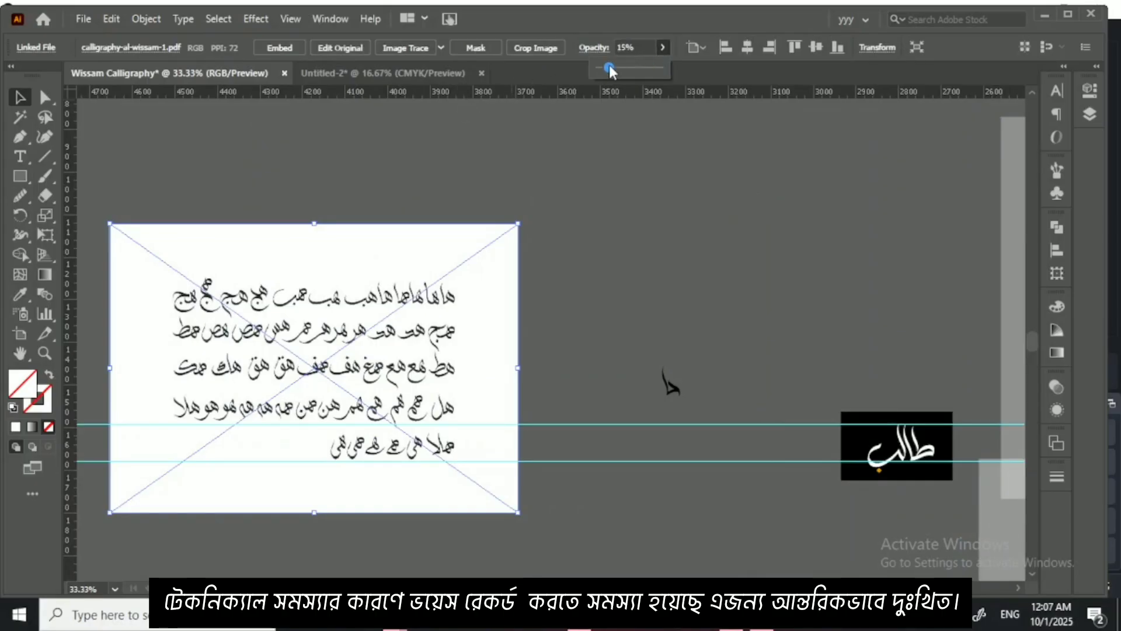
# Step: Lower the ه reference sheet's opacity to 15% and deselect it
pyautogui.moveTo(609, 68); pyautogui.dragTo(609, 68)
pyautogui.click(412, 300)
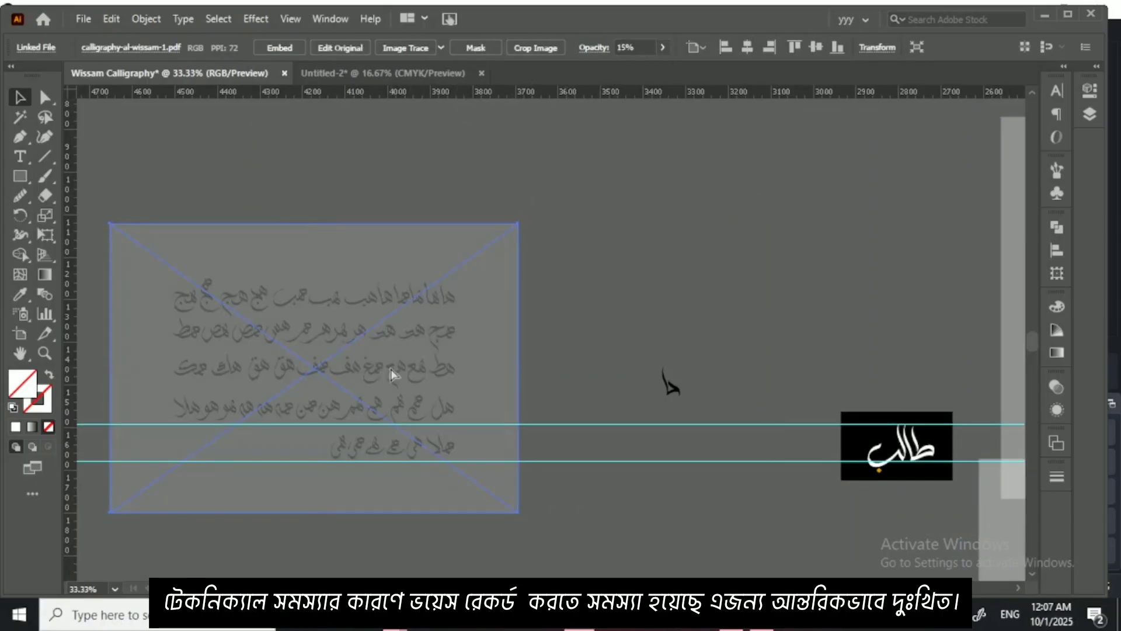
pyautogui.hotkey('ctrl', 'shift', 'a')
# Step: Get ready to trace هد in the sheet's second row using the Paintbrush with the Wissam brush
pyautogui.hotkey('ctrl', '=')
pyautogui.hotkey('ctrl', '=')
pyautogui.hotkey('ctrl', '=')
pyautogui.hotkey('ctrl', '=')
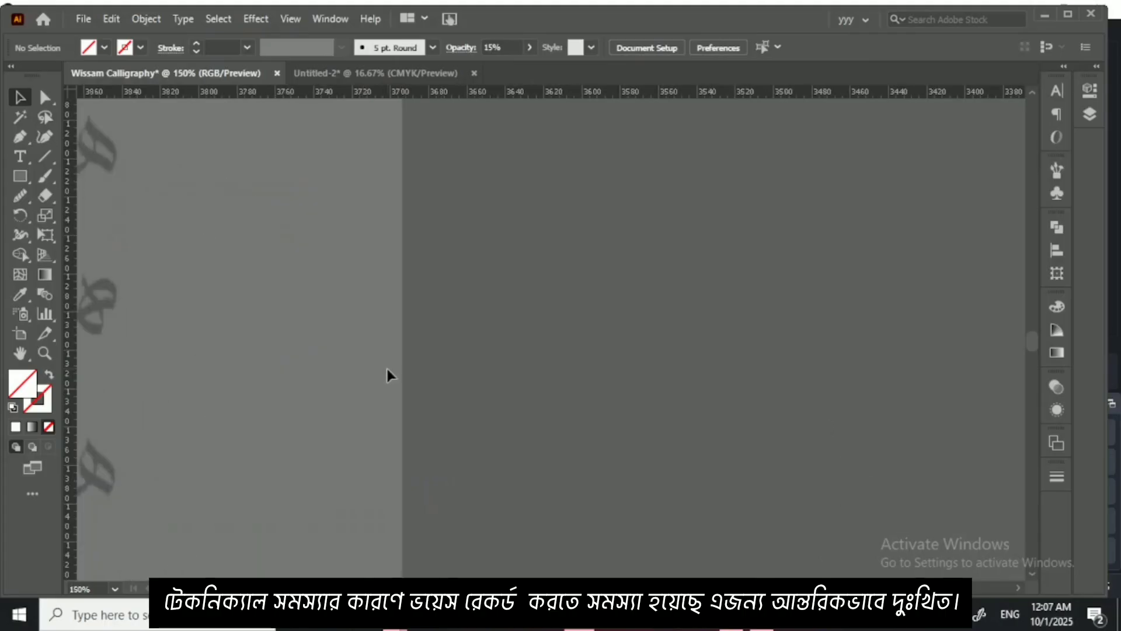
pyautogui.moveTo(387, 369); pyautogui.dragTo(832, 348)
pyautogui.moveTo(588, 363); pyautogui.dragTo(681, 436)
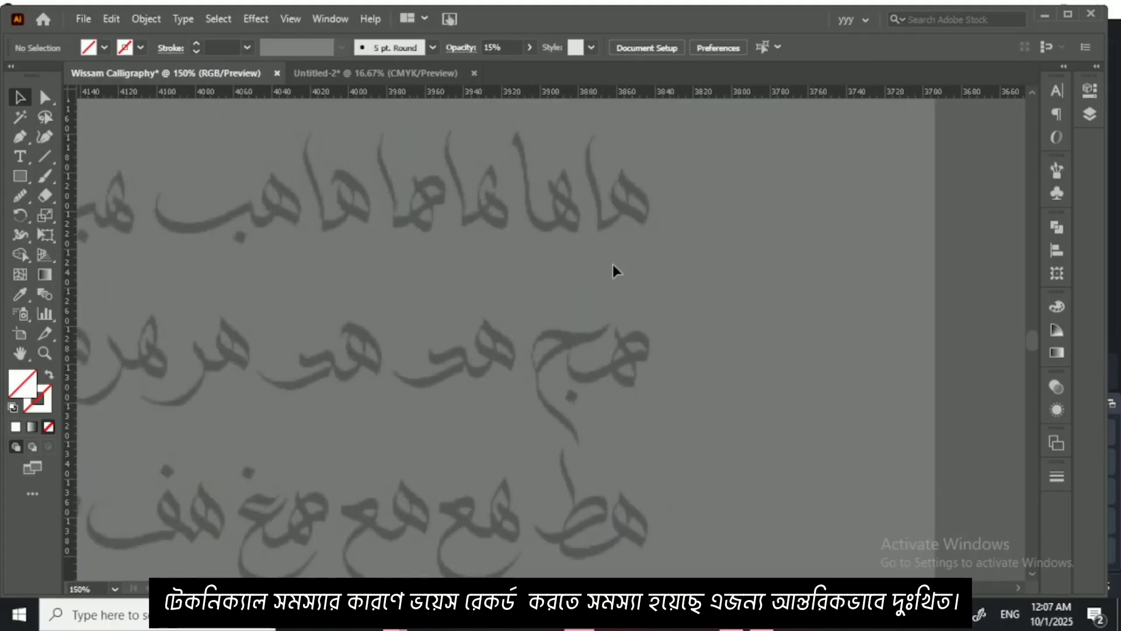
pyautogui.click(45, 176)
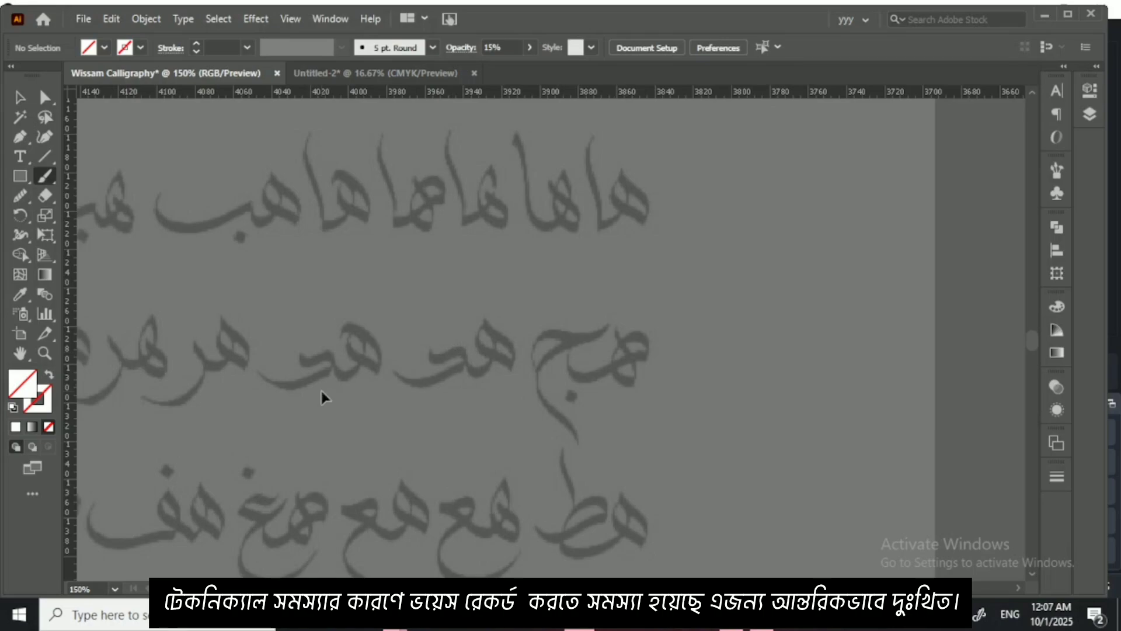
pyautogui.hotkey('ctrl', '-')
pyautogui.hotkey('ctrl', '-')
pyautogui.hotkey('ctrl', '-')
pyautogui.hotkey('ctrl', '=')
pyautogui.hotkey('ctrl', '=')
pyautogui.hotkey('ctrl', '=')
pyautogui.hotkey('ctrl', '=')
pyautogui.hotkey('ctrl', '=')
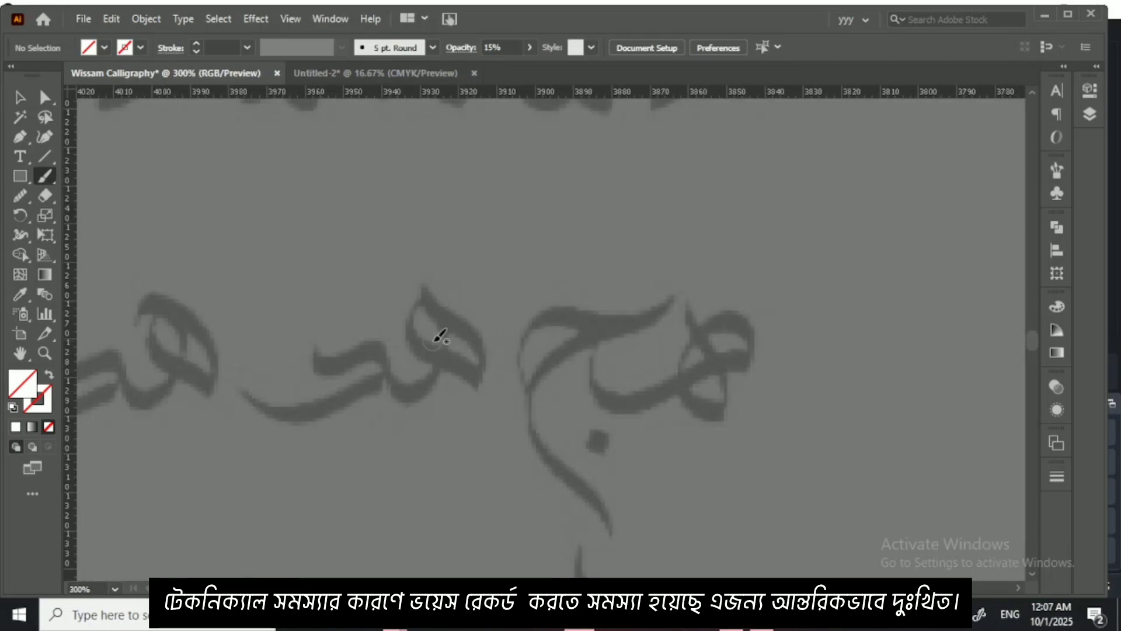
pyautogui.moveTo(400, 380); pyautogui.dragTo(448, 339)
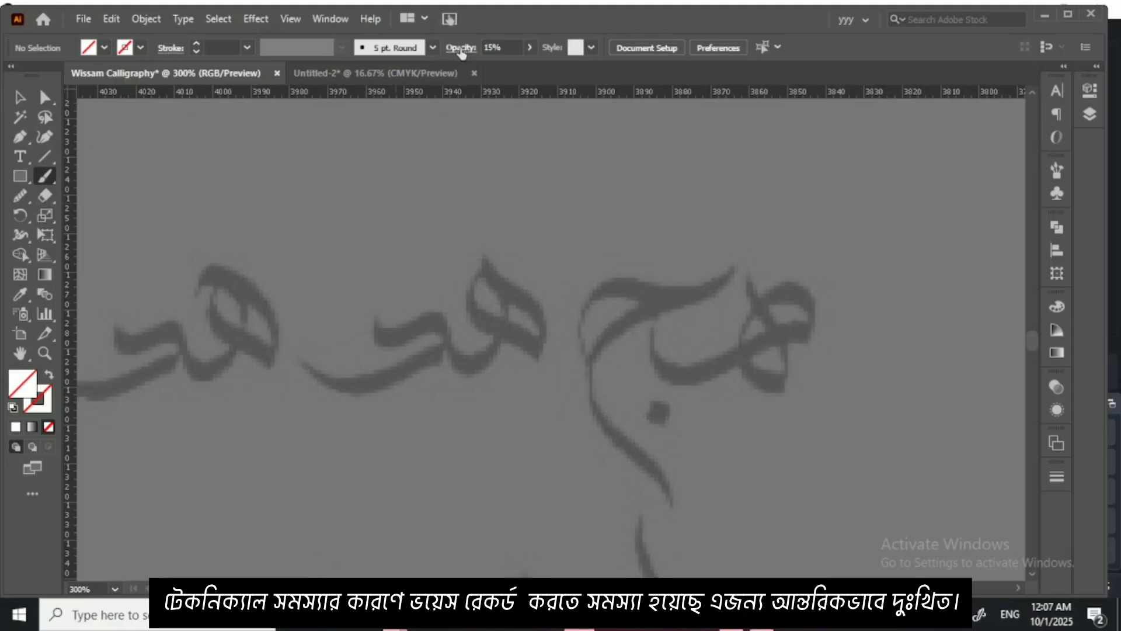
pyautogui.click(433, 47)
pyautogui.click(313, 109)
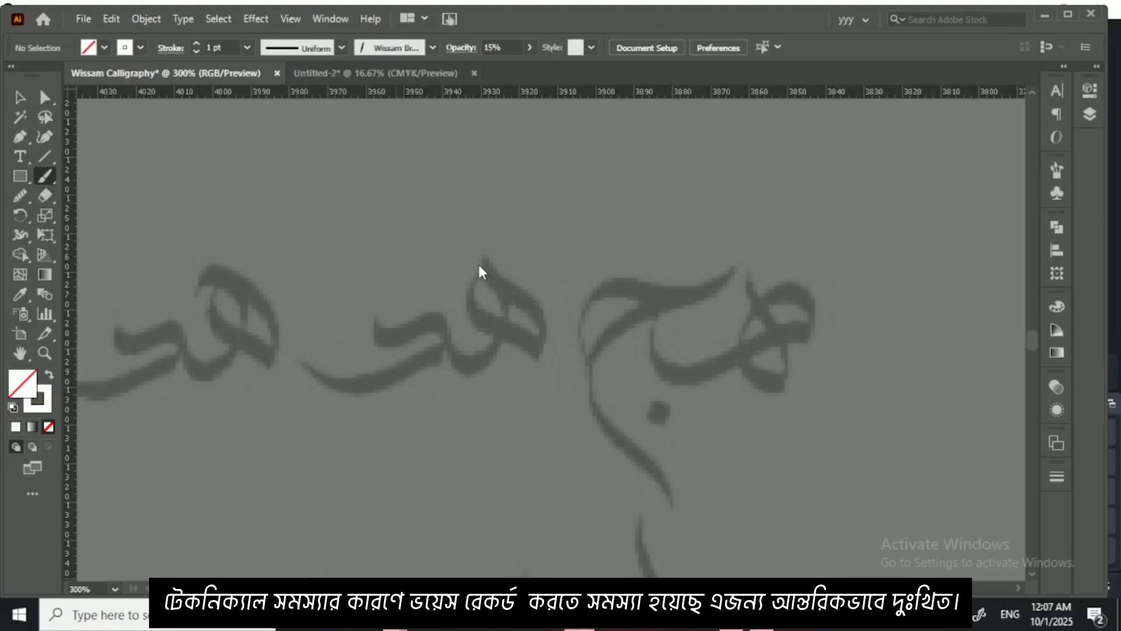
# Step: Reduce the Wissam brush size to suit the ه of the هد beside the هج
pyautogui.hotkey('ctrl', '=')
pyautogui.hotkey('ctrl', '=')
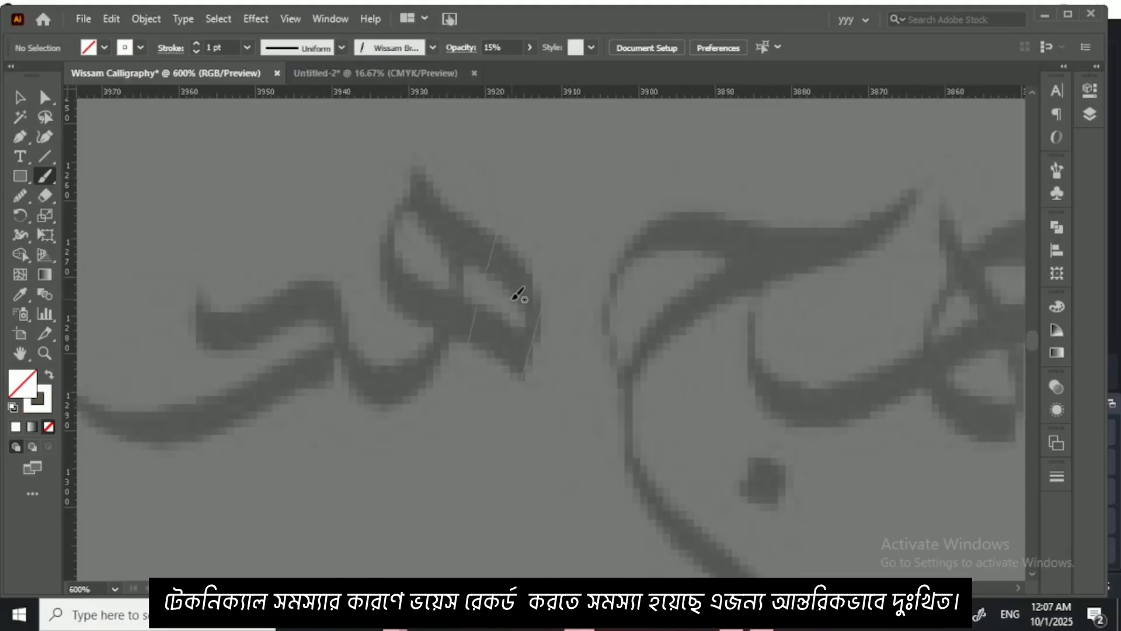
pyautogui.press('[')
pyautogui.press('[')
pyautogui.press('[')
pyautogui.press('[')
pyautogui.press('[')
pyautogui.press('[')
pyautogui.press('[')
pyautogui.press('[')
pyautogui.press('[')
pyautogui.press('[')
pyautogui.press('[')
pyautogui.press('[')
pyautogui.press('[')
pyautogui.press('[')
pyautogui.press('[')
pyautogui.press('[')
pyautogui.press('[')
pyautogui.press('[')
pyautogui.press('[')
pyautogui.press('[')
pyautogui.press('[')
pyautogui.press('[')
pyautogui.press('[')
pyautogui.press('[')
# Step: Undo the trial strokes on the ه and set the brush opacity to 100%
pyautogui.moveTo(422, 168)
pyautogui.mouseDown()
pyautogui.moveTo(436, 198)
pyautogui.moveTo(514, 250)
pyautogui.moveTo(534, 301)
pyautogui.moveTo(531, 354)
pyautogui.mouseUp()
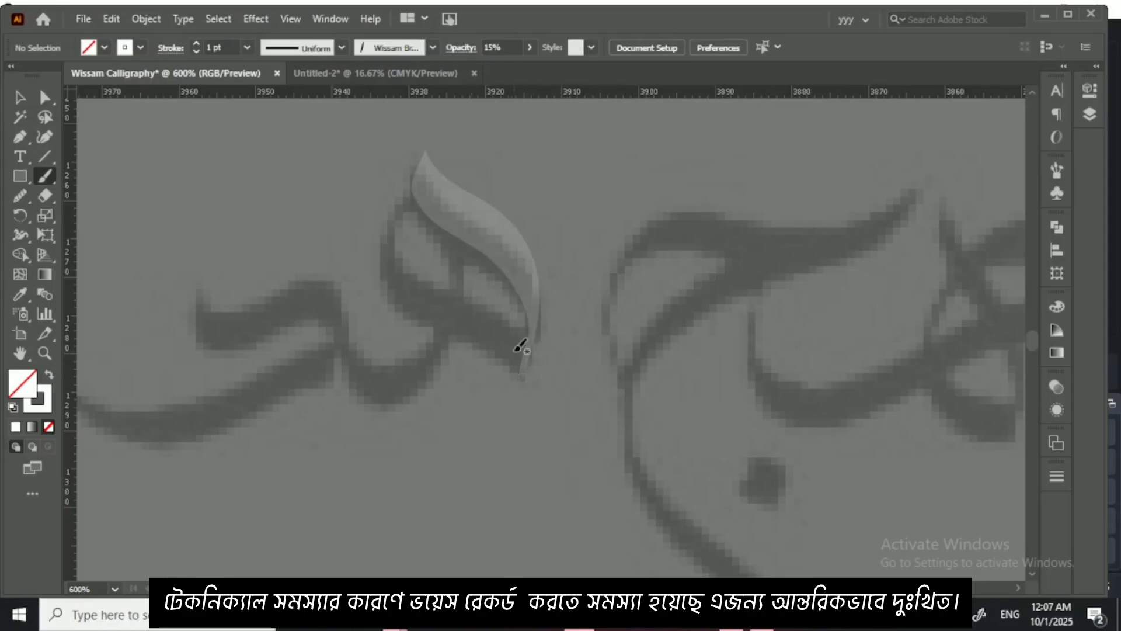
pyautogui.hotkey('ctrl', 'z')
pyautogui.click(529, 46)
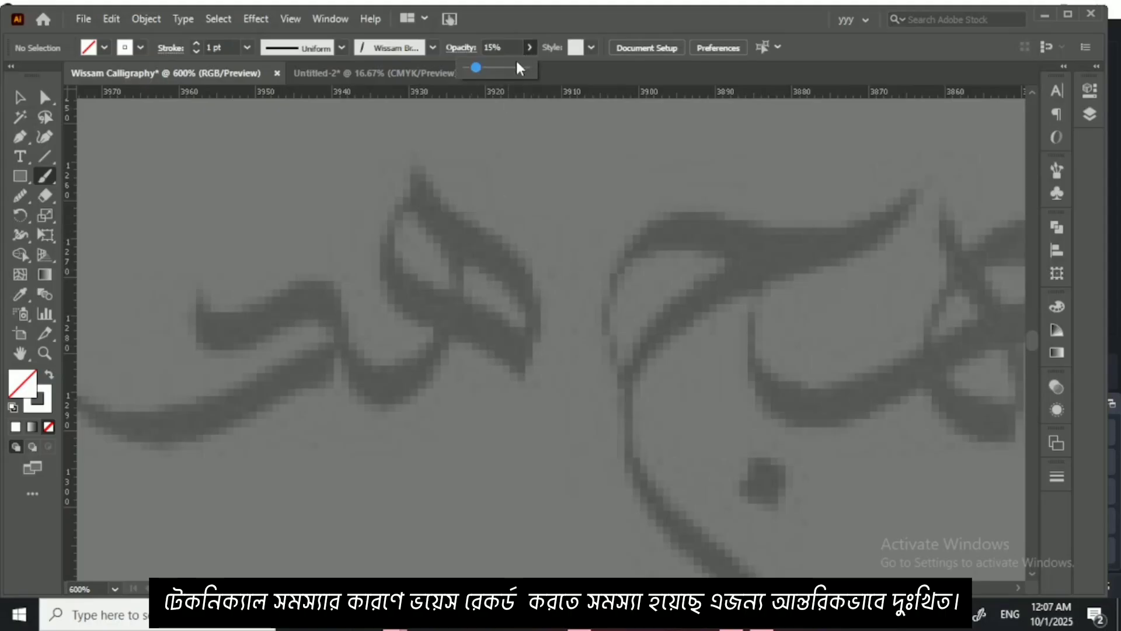
pyautogui.click(527, 72)
pyautogui.moveTo(428, 162); pyautogui.dragTo(428, 190)
pyautogui.hotkey('ctrl', 'z')
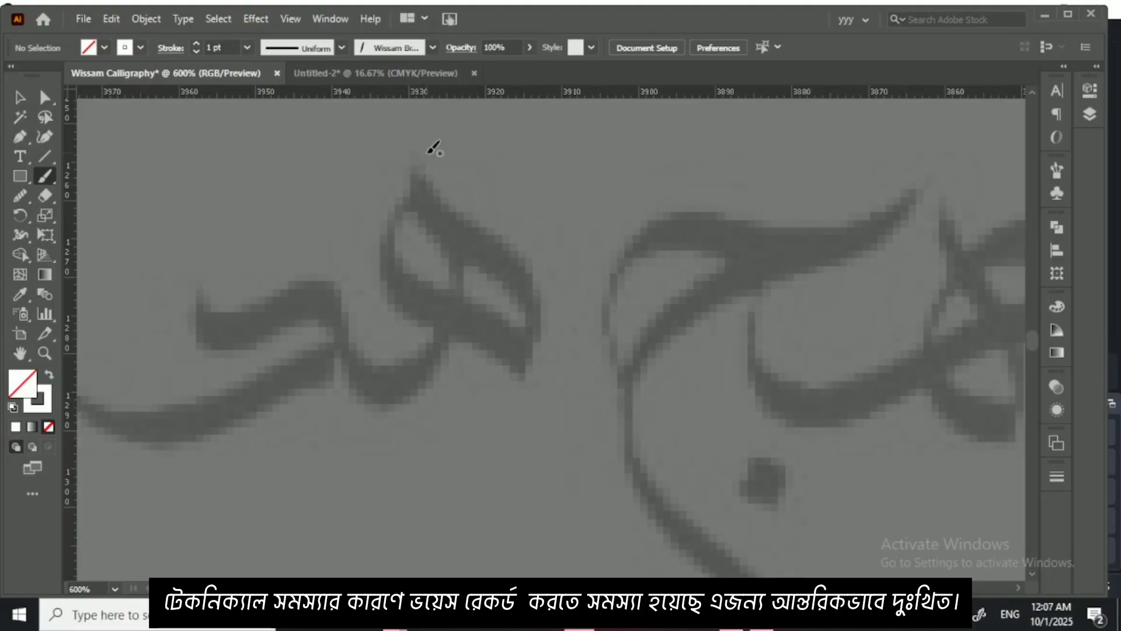
# Step: Trace the joined letters هد in white, painting the ه's strokes and then the د's upper hook and long base
pyautogui.moveTo(427, 126)
pyautogui.mouseDown()
pyautogui.moveTo(426, 165)
pyautogui.moveTo(508, 243)
pyautogui.moveTo(531, 310)
pyautogui.moveTo(520, 364)
pyautogui.moveTo(513, 370)
pyautogui.moveTo(432, 305)
pyautogui.moveTo(386, 252)
pyautogui.moveTo(431, 169)
pyautogui.moveTo(455, 318)
pyautogui.moveTo(413, 377)
pyautogui.moveTo(349, 371)
pyautogui.moveTo(334, 330)
pyautogui.moveTo(470, 310)
pyautogui.mouseUp()
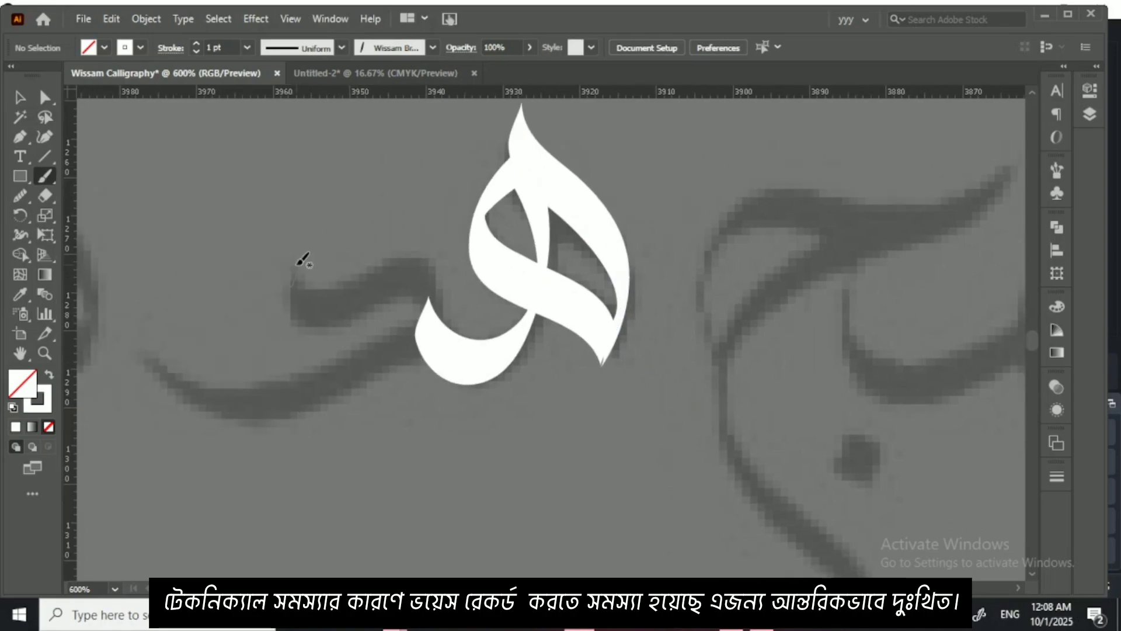
pyautogui.moveTo(299, 268)
pyautogui.mouseDown()
pyautogui.moveTo(328, 291)
pyautogui.moveTo(407, 254)
pyautogui.moveTo(425, 258)
pyautogui.moveTo(439, 292)
pyautogui.mouseUp()
pyautogui.moveTo(434, 286)
pyautogui.mouseDown()
pyautogui.moveTo(467, 264)
pyautogui.moveTo(324, 334)
pyautogui.moveTo(264, 349)
pyautogui.moveTo(217, 343)
pyautogui.moveTo(197, 319)
pyautogui.moveTo(202, 278)
pyautogui.mouseUp()
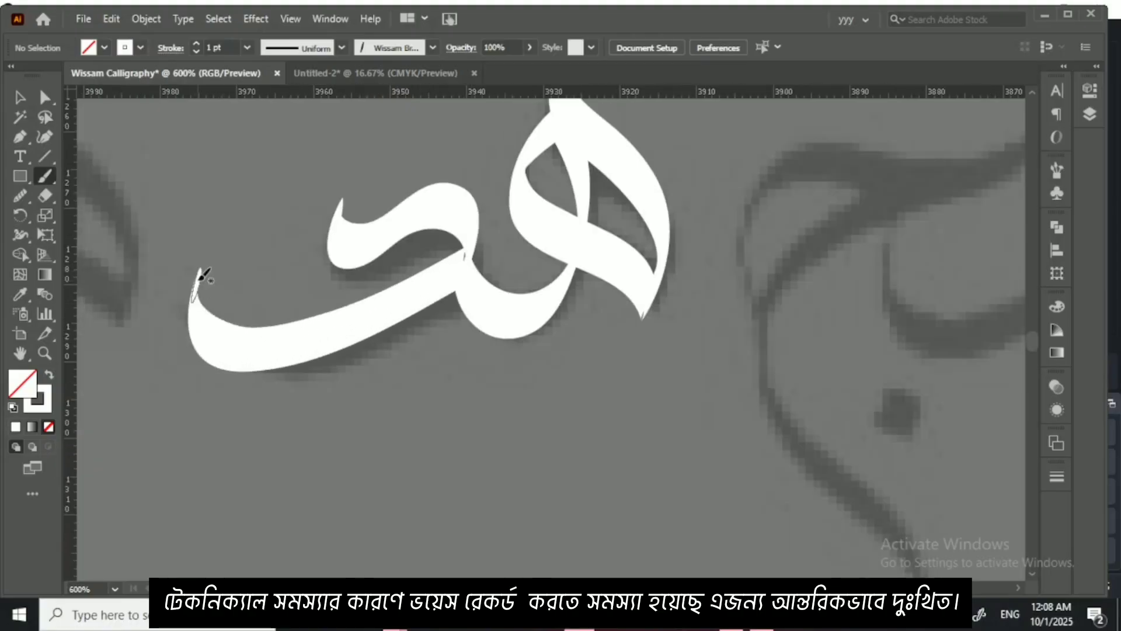
# Step: Extend the lower end of the ه's inner loop stroke to the outer stroke's tip with the Curvature tool
pyautogui.click(20, 98)
pyautogui.moveTo(514, 292); pyautogui.dragTo(464, 419)
pyautogui.hotkey('ctrl', '+')
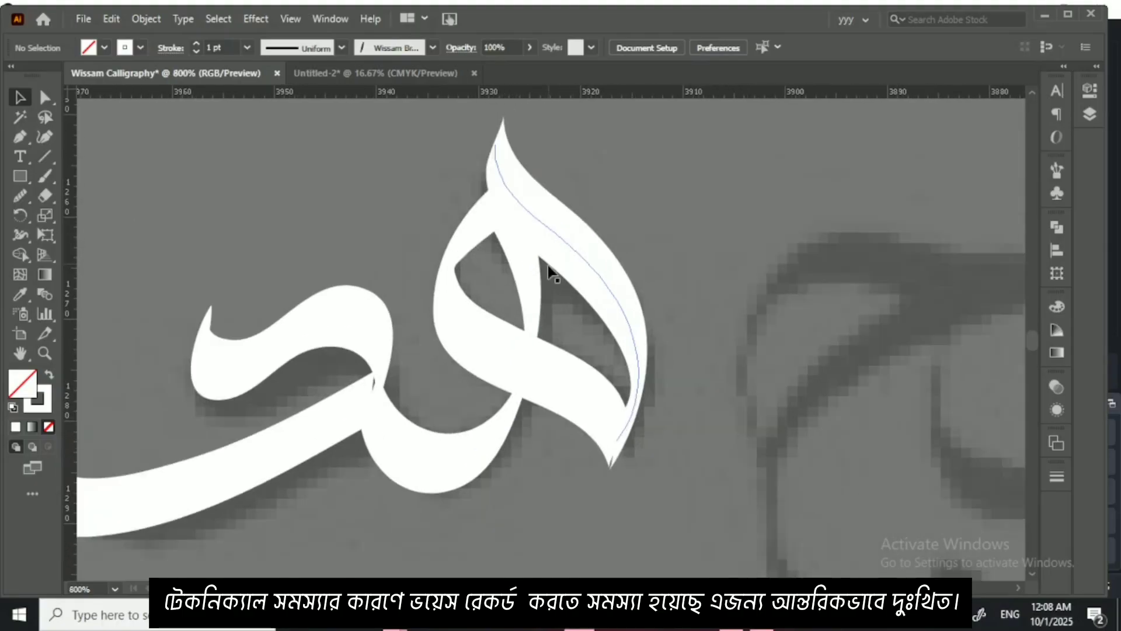
pyautogui.moveTo(522, 345); pyautogui.dragTo(511, 310)
pyautogui.click(524, 340)
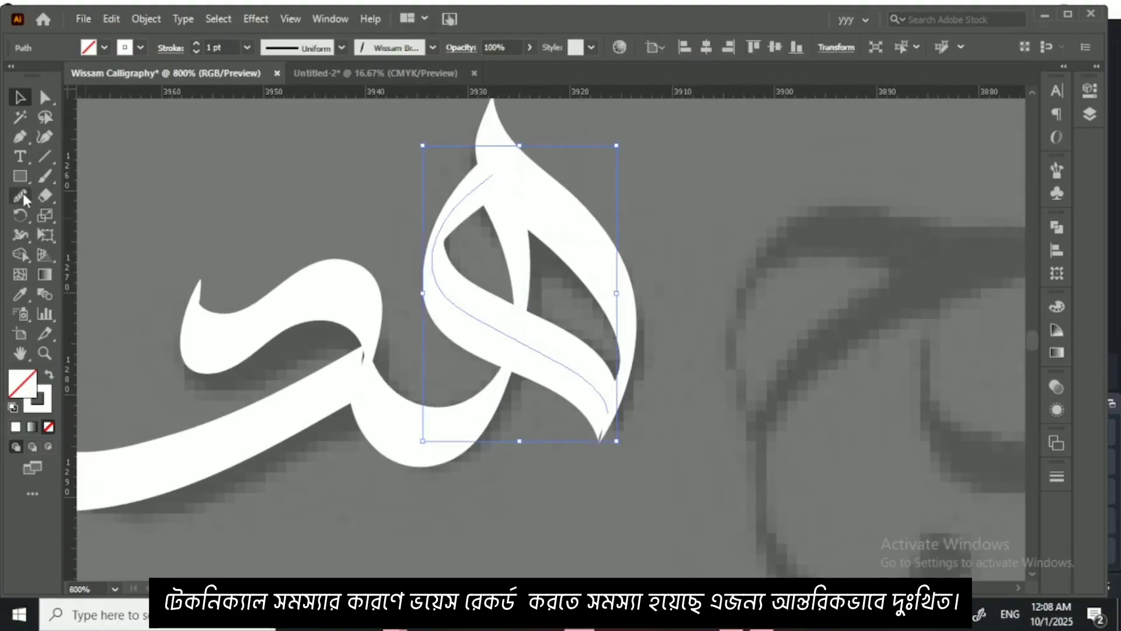
pyautogui.click(44, 136)
pyautogui.click(493, 174)
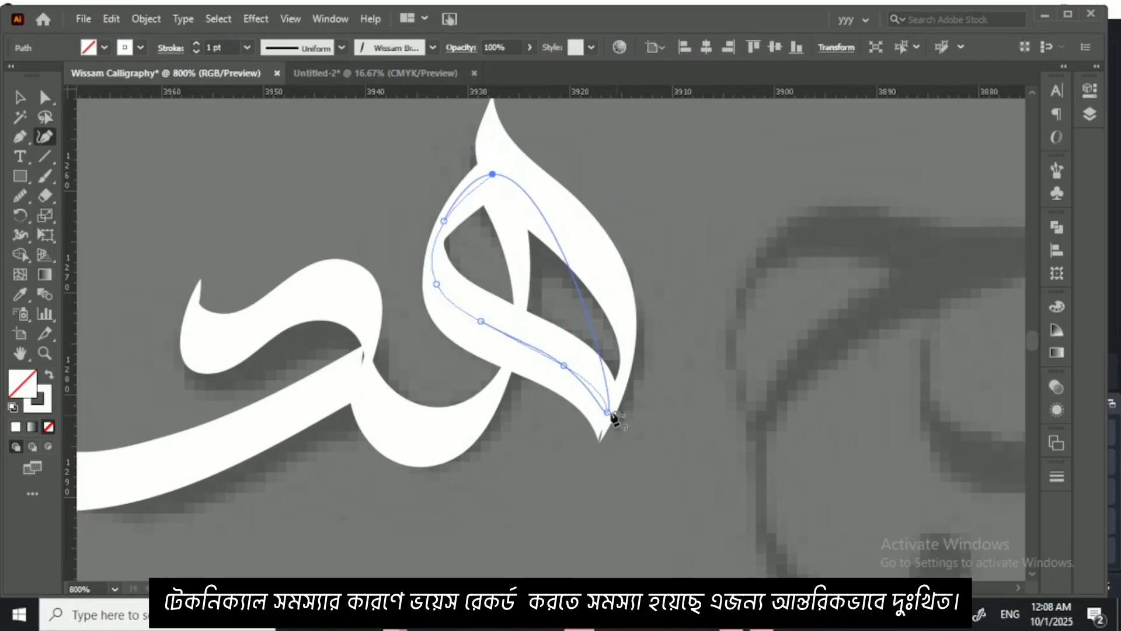
pyautogui.moveTo(607, 412); pyautogui.dragTo(611, 417)
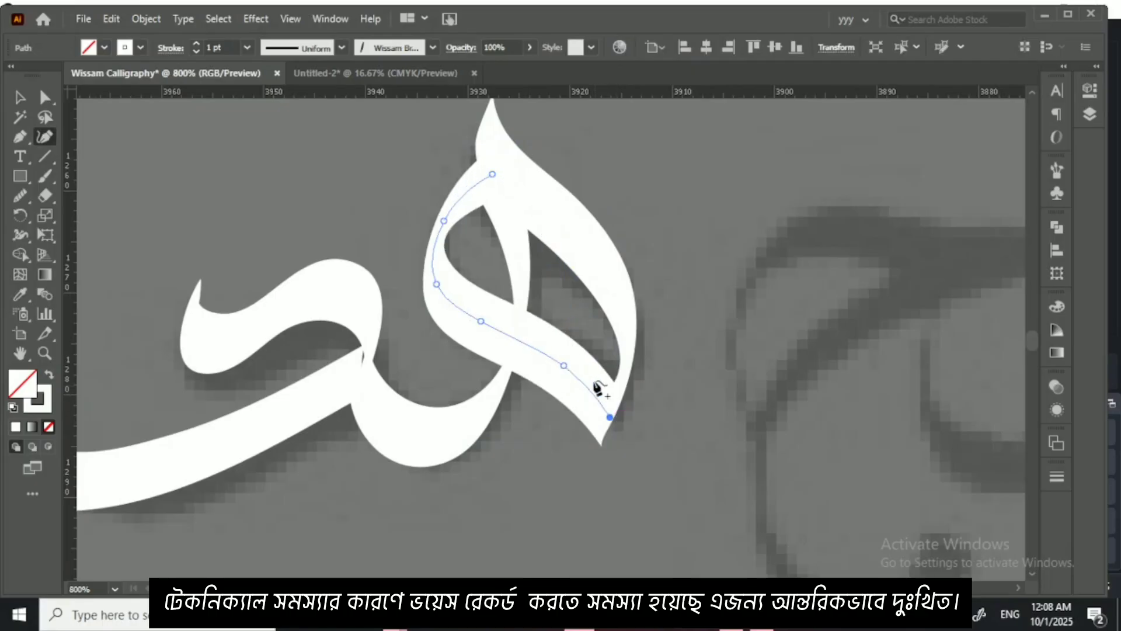
pyautogui.click(23, 98)
pyautogui.doubleClick(21, 98)
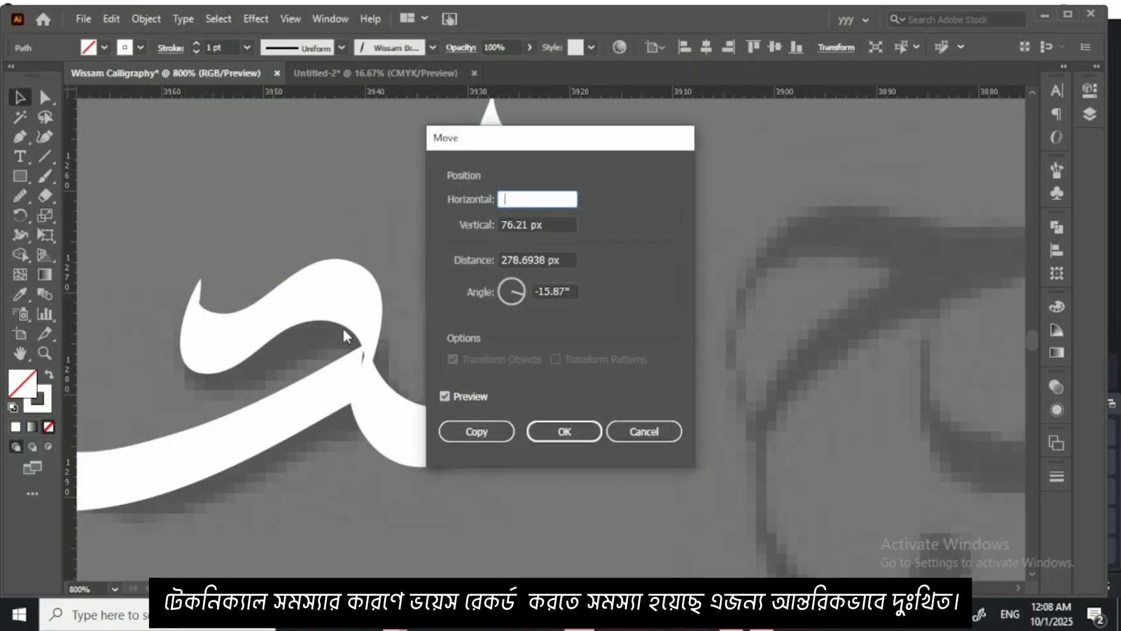
pyautogui.press('Escape')
# Step: Refine the د's upper stroke with the Curvature tool, raising its starting tip and adjusting its end at the join
pyautogui.moveTo(274, 286); pyautogui.dragTo(380, 261)
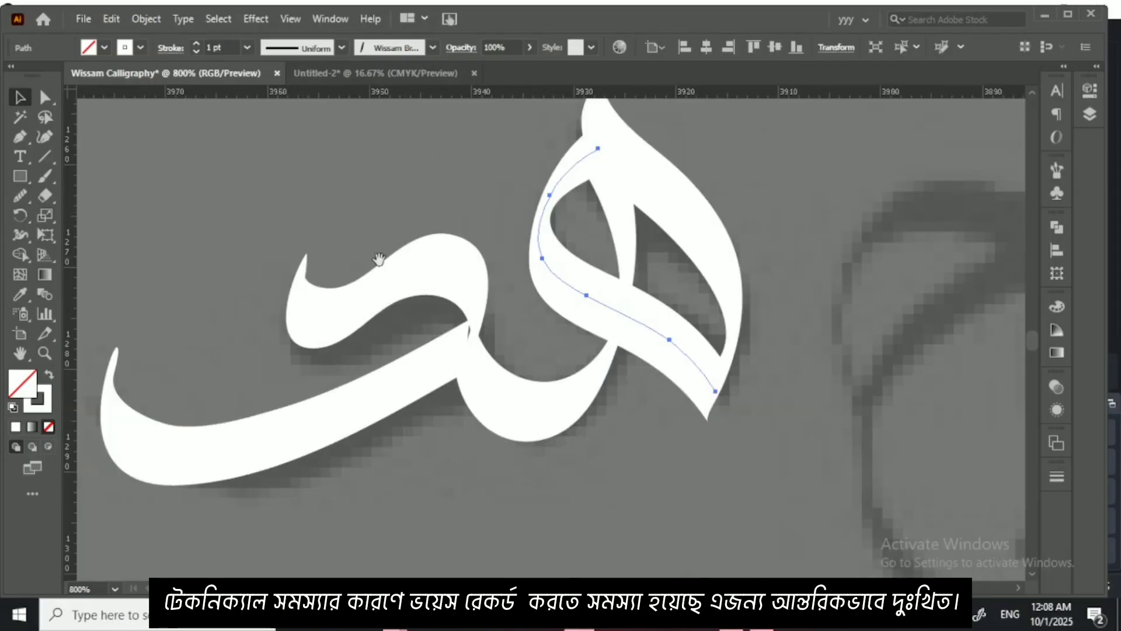
pyautogui.click(340, 299)
pyautogui.click(45, 136)
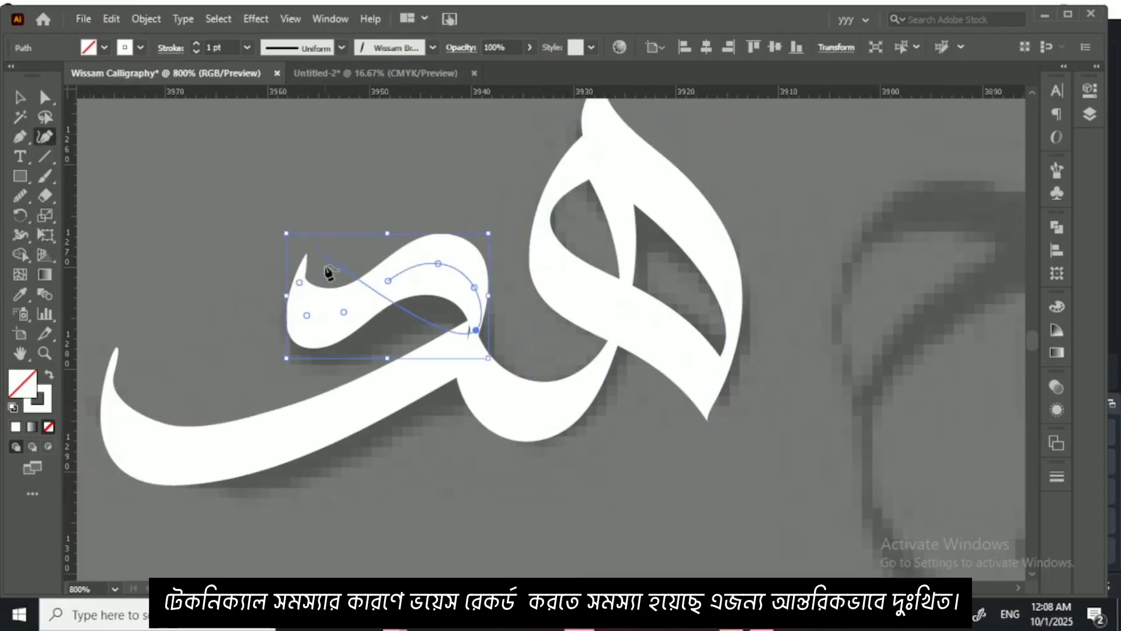
pyautogui.moveTo(298, 281)
pyautogui.mouseDown()
pyautogui.moveTo(286, 282)
pyautogui.moveTo(293, 270)
pyautogui.mouseUp()
pyautogui.moveTo(293, 337); pyautogui.dragTo(295, 284)
pyautogui.click(478, 276)
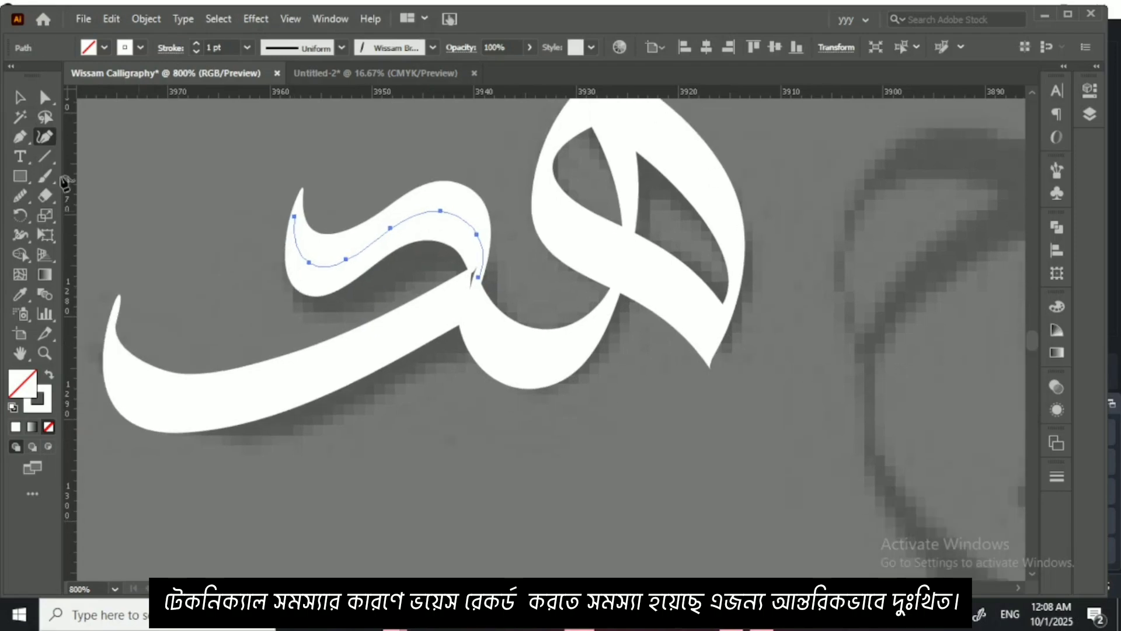
# Step: Reshape the د's long base stroke with the Curvature tool, extending its end into the join and adjusting its middle and lower bend
pyautogui.click(23, 99)
pyautogui.click(313, 362)
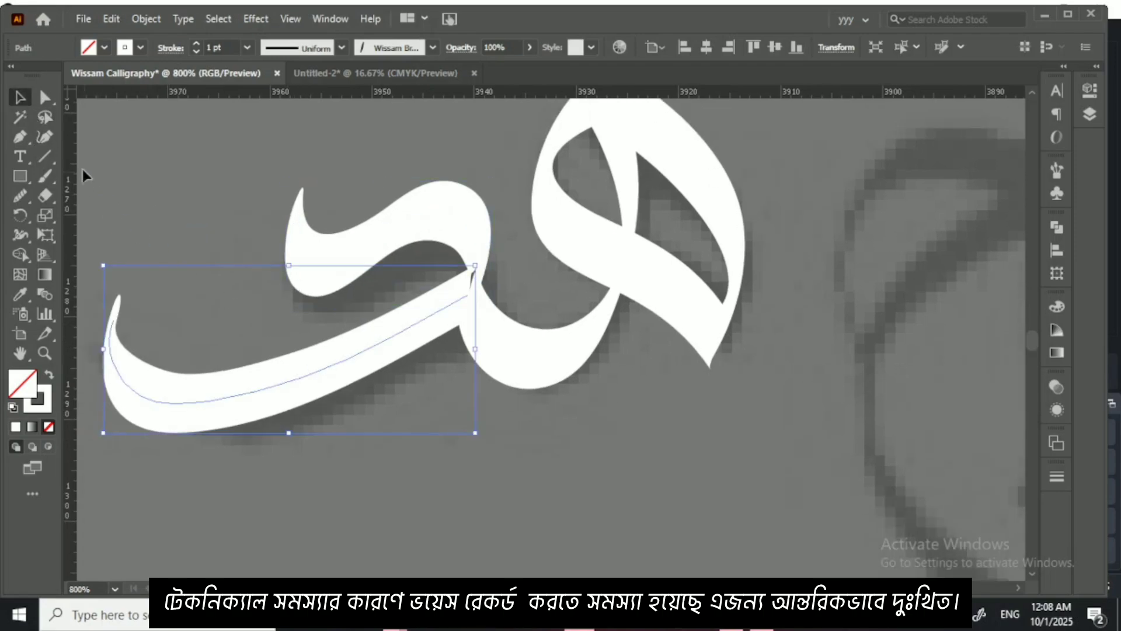
pyautogui.click(45, 136)
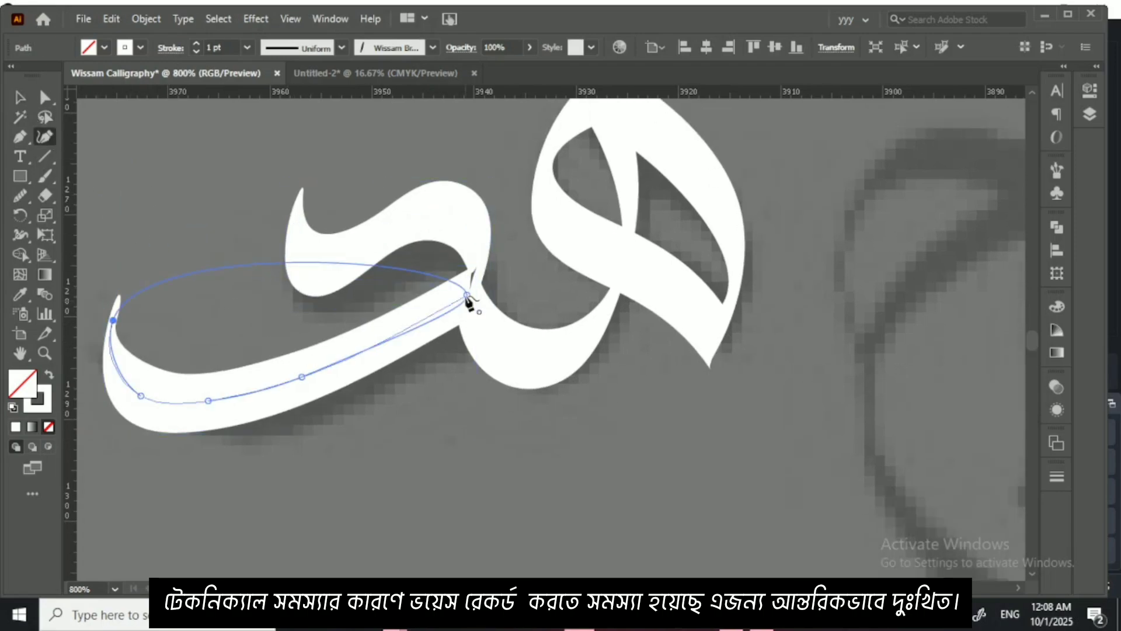
pyautogui.moveTo(470, 288); pyautogui.dragTo(476, 287)
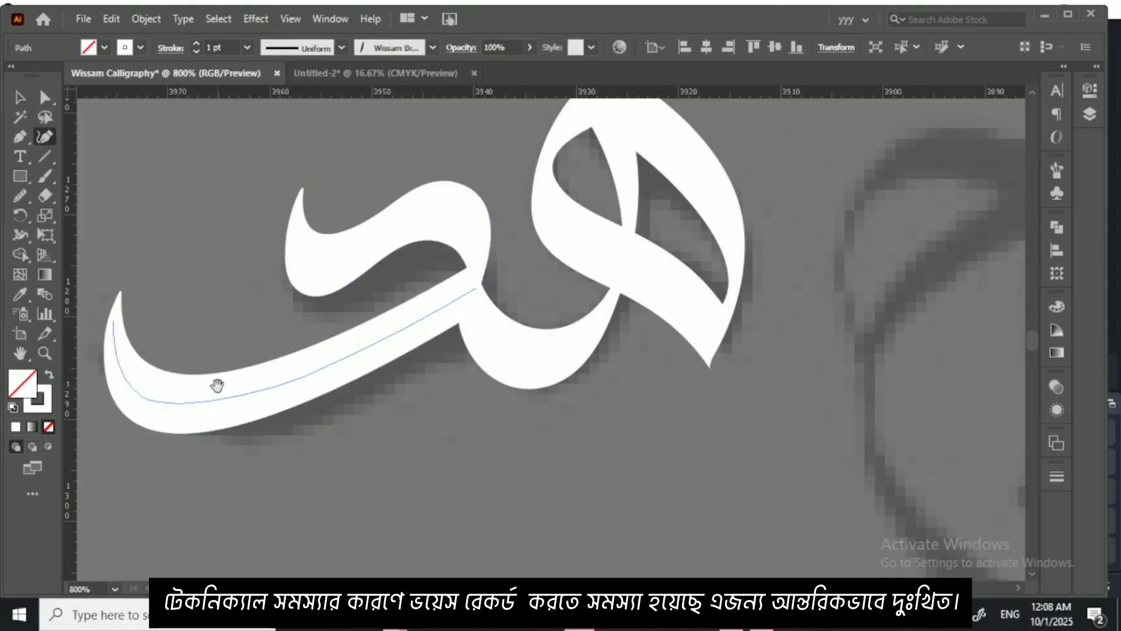
pyautogui.moveTo(218, 383); pyautogui.dragTo(308, 335)
pyautogui.moveTo(393, 330); pyautogui.dragTo(391, 317)
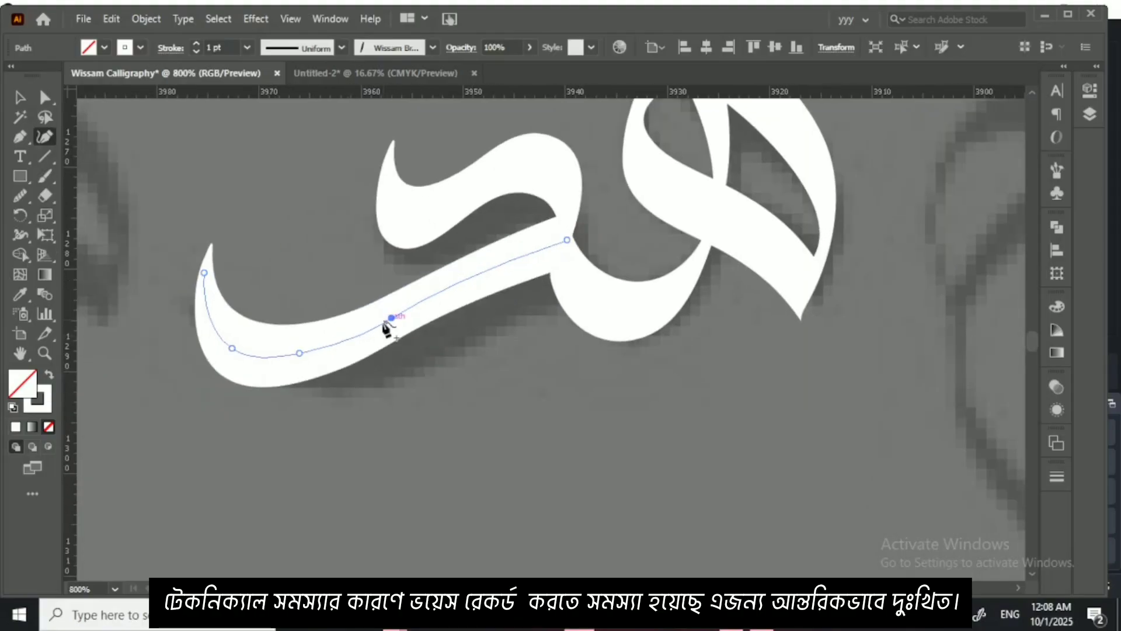
pyautogui.moveTo(298, 352); pyautogui.dragTo(298, 359)
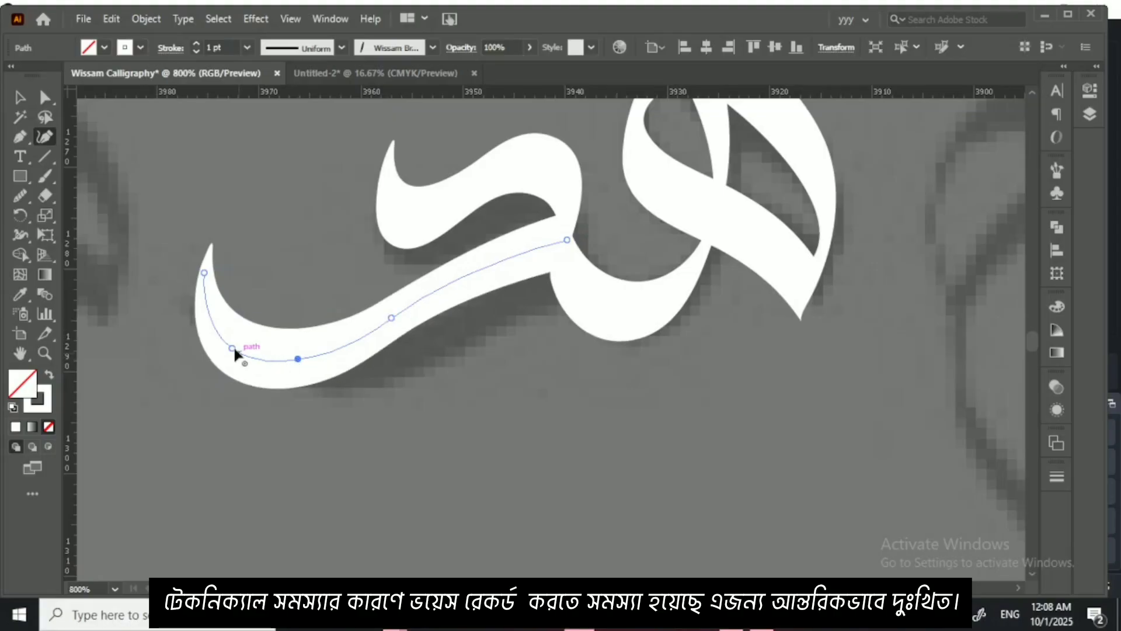
# Step: Lower the tail tip of the د's base stroke and even out its curve with the Smooth tool
pyautogui.moveTo(232, 348); pyautogui.dragTo(229, 346)
pyautogui.hotkey('ctrl', 'z')
pyautogui.click(201, 305)
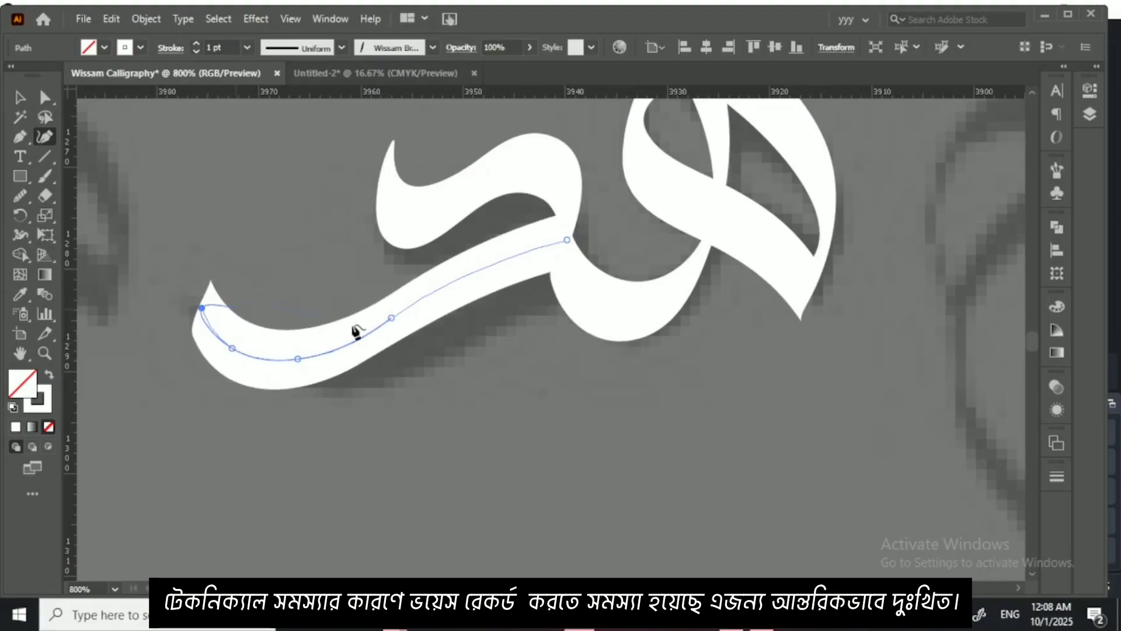
pyautogui.click(20, 196)
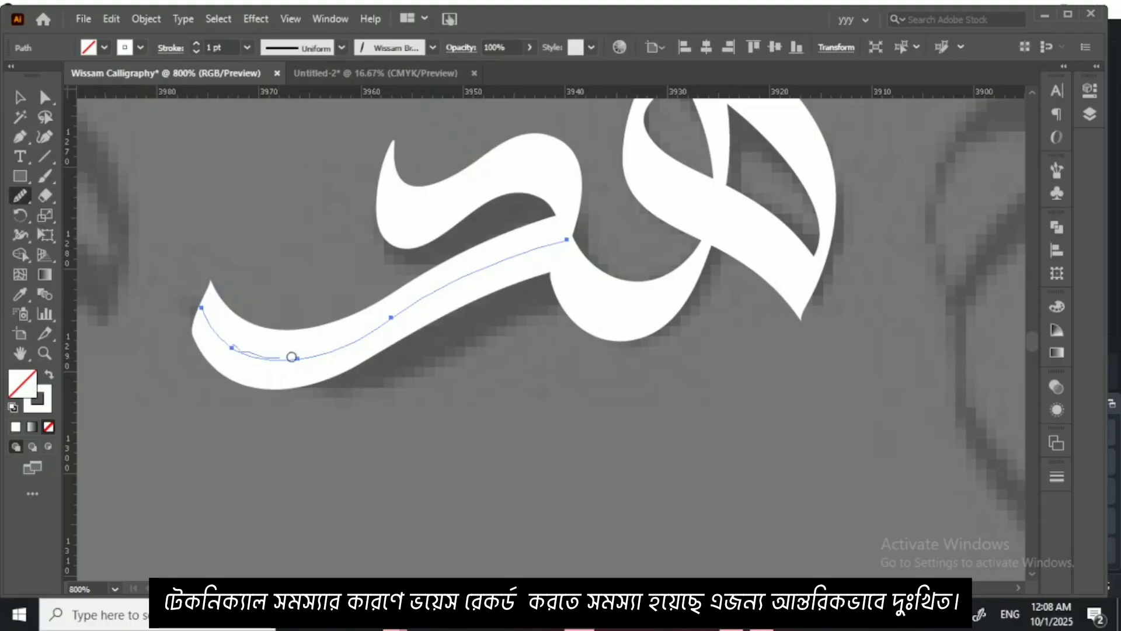
pyautogui.moveTo(292, 357)
pyautogui.mouseDown()
pyautogui.moveTo(401, 318)
pyautogui.moveTo(424, 296)
pyautogui.mouseUp()
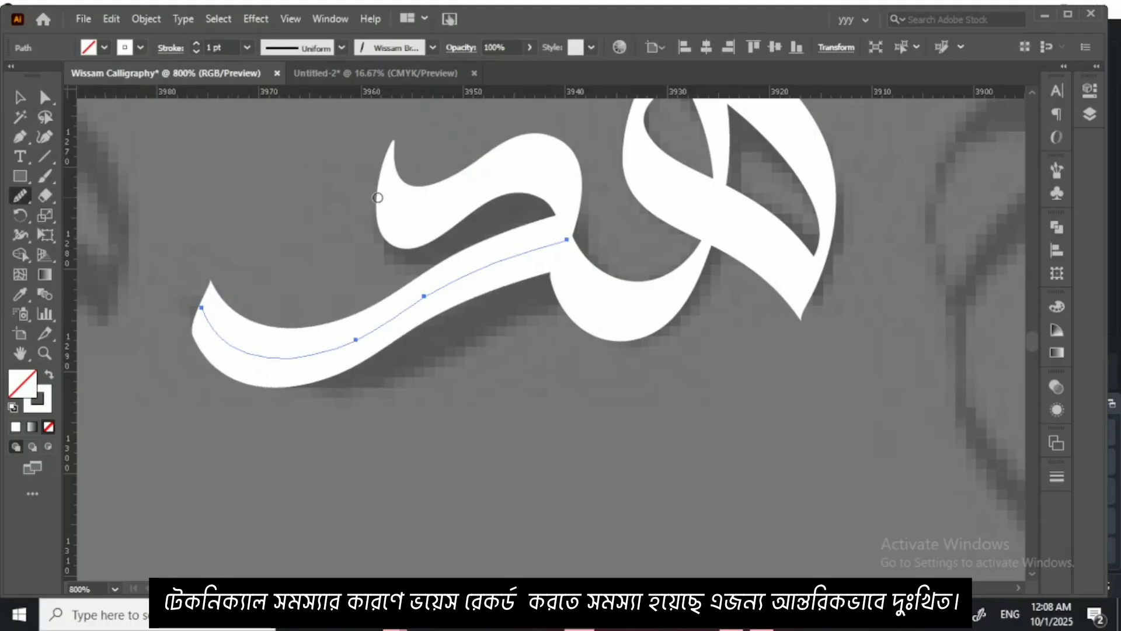
# Step: Expand the appearance of the د's base stroke into a filled outline shape
pyautogui.click(19, 97)
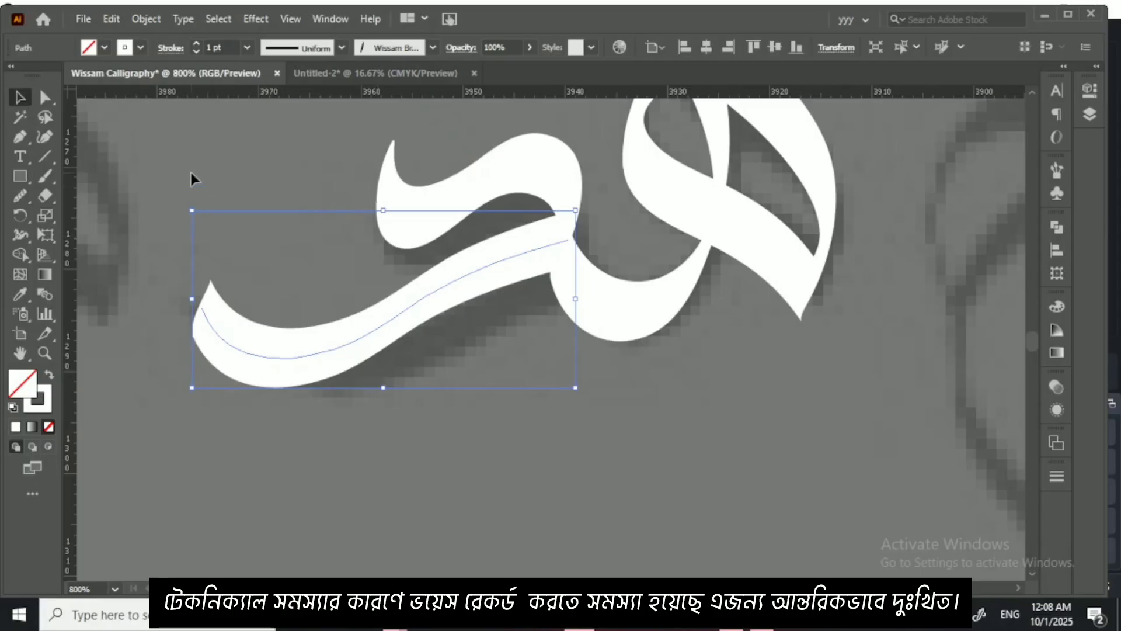
pyautogui.click(191, 175)
pyautogui.click(313, 371)
pyautogui.click(146, 19)
pyautogui.click(223, 215)
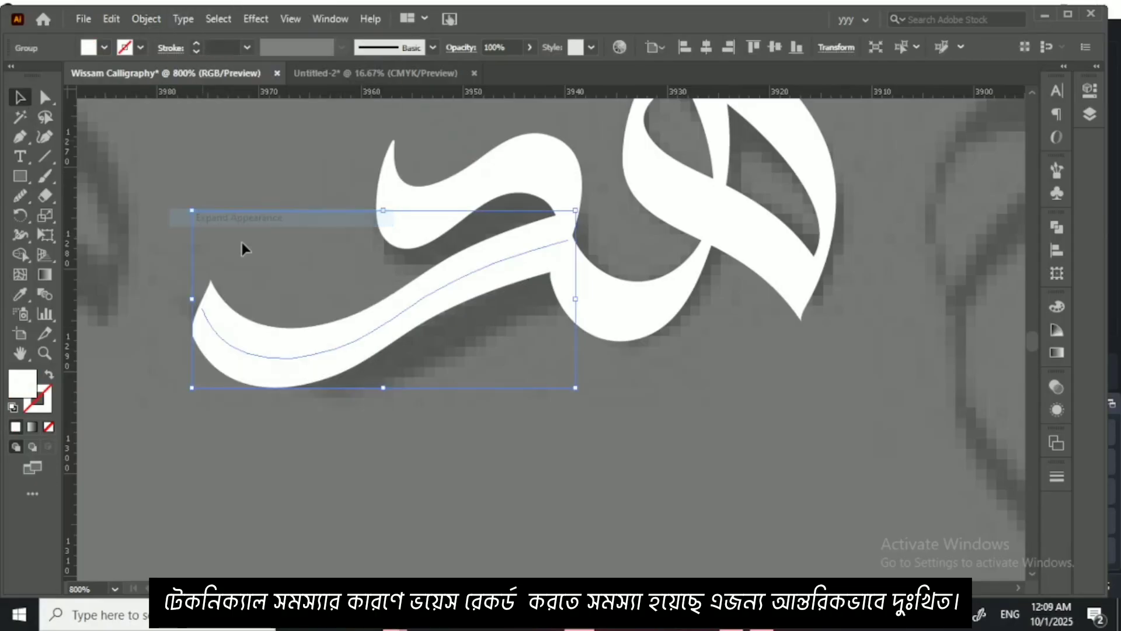
pyautogui.click(205, 167)
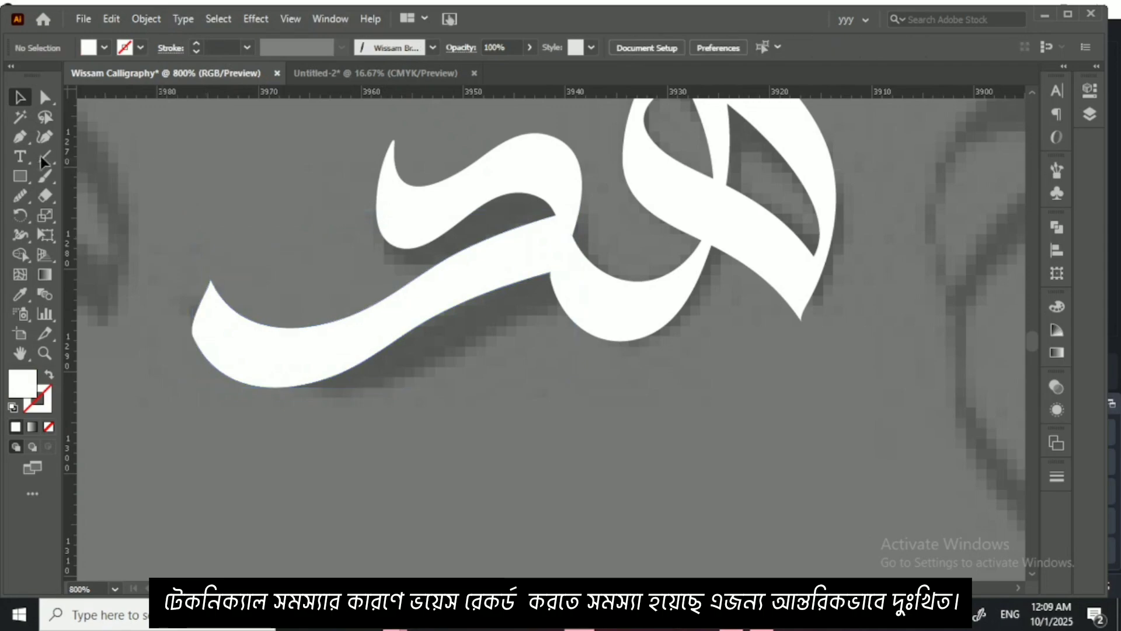
# Step: Draw a closed Pen shape over the outer underside of the base's tail, curving from its tip to the lower edge as a cutter
pyautogui.click(211, 284)
pyautogui.moveTo(333, 376); pyautogui.dragTo(464, 382)
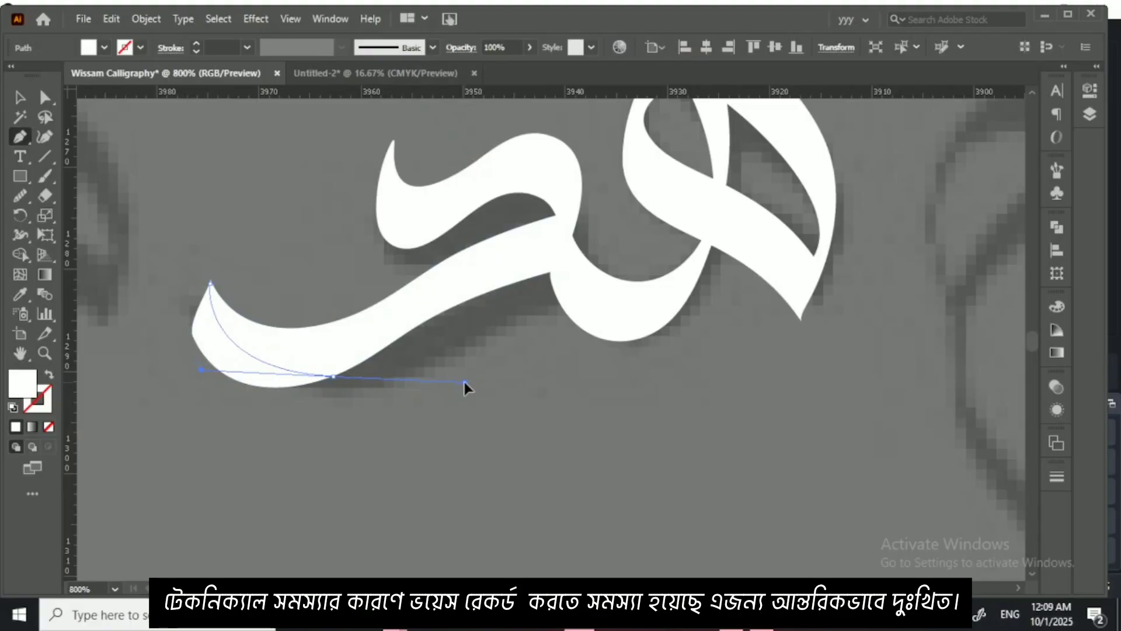
pyautogui.click(327, 437)
pyautogui.click(182, 437)
pyautogui.moveTo(146, 304); pyautogui.dragTo(145, 293)
pyautogui.click(188, 180)
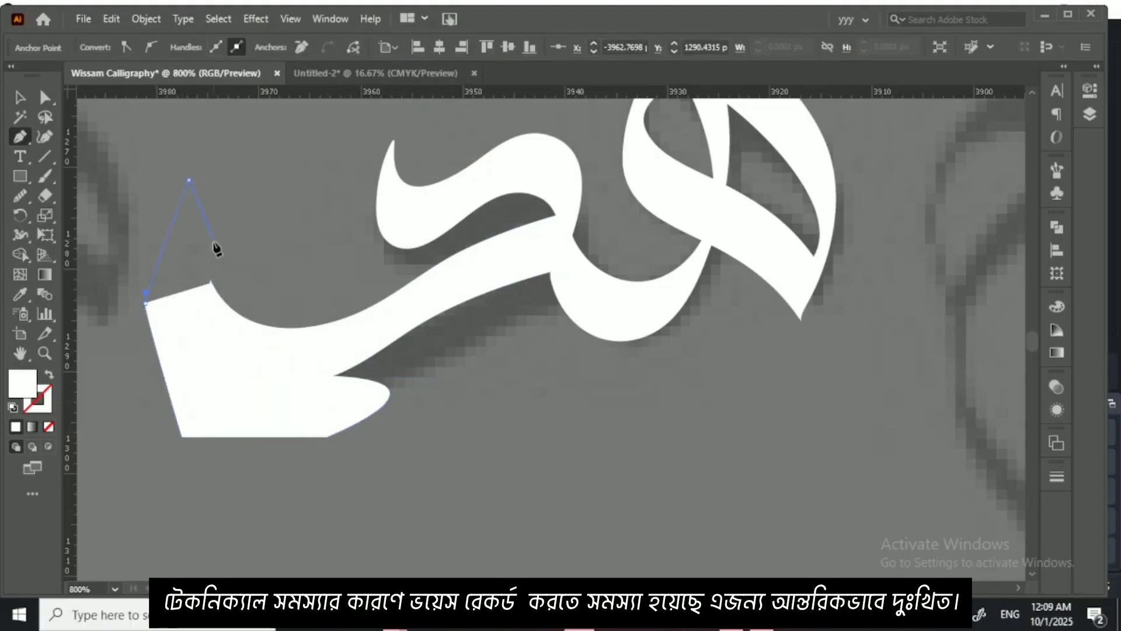
pyautogui.click(210, 283)
# Step: Cut the overlapping area and the Pen shape away from the base's tail with the Shape Builder tool, leaving a sharp tapered tip
pyautogui.click(19, 97)
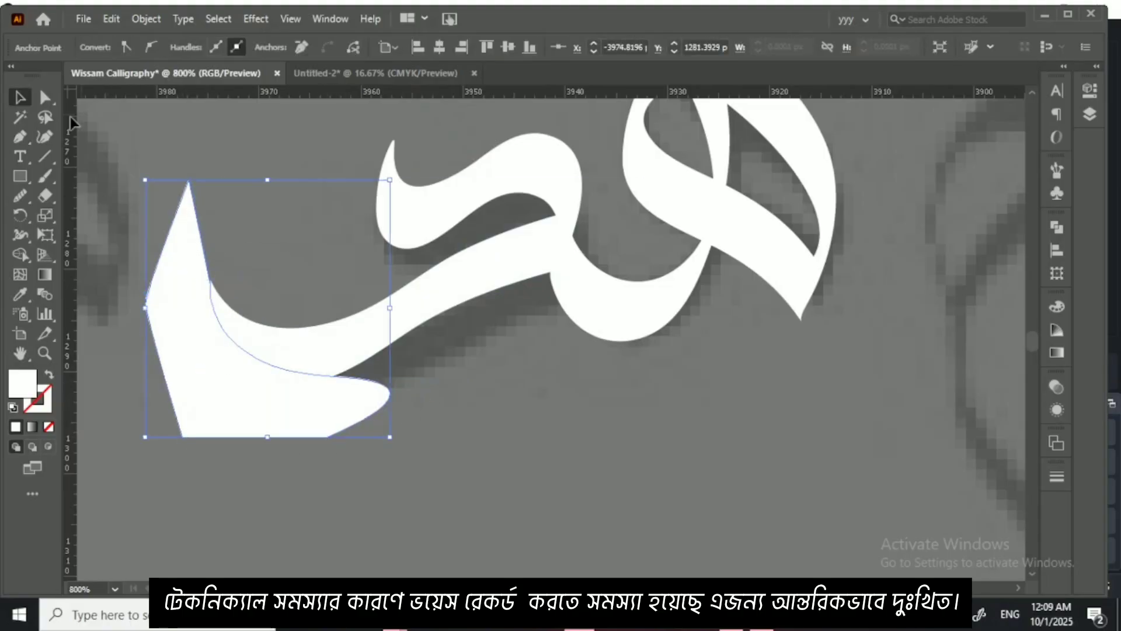
pyautogui.moveTo(114, 151); pyautogui.dragTo(287, 402)
pyautogui.click(24, 253)
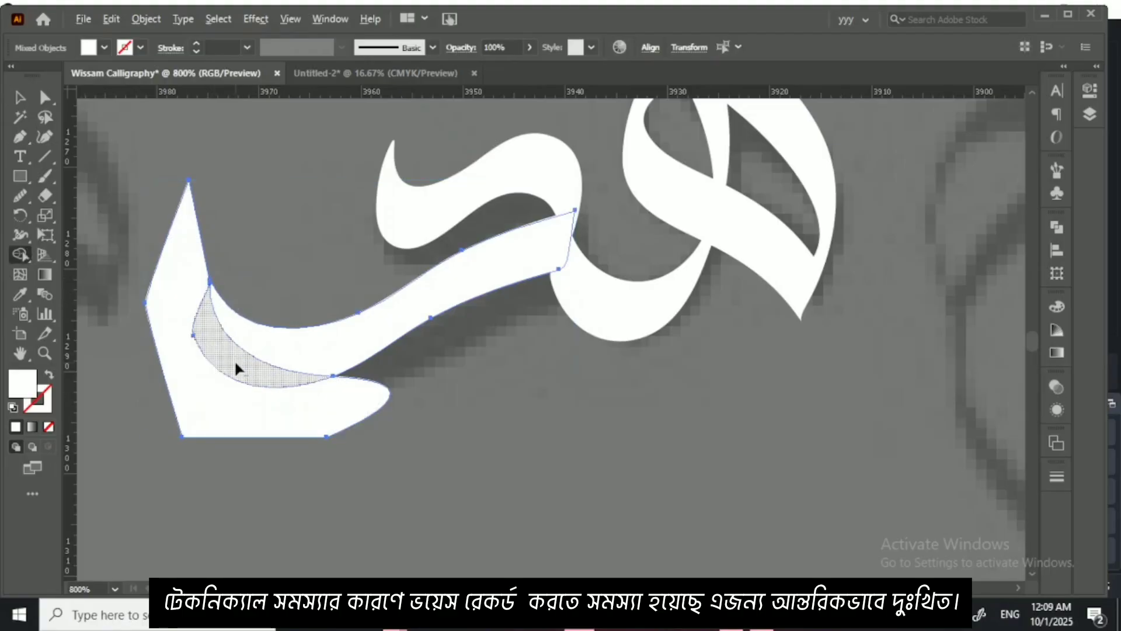
pyautogui.moveTo(234, 360)
pyautogui.mouseDown()
pyautogui.moveTo(197, 414)
pyautogui.moveTo(169, 377)
pyautogui.mouseUp()
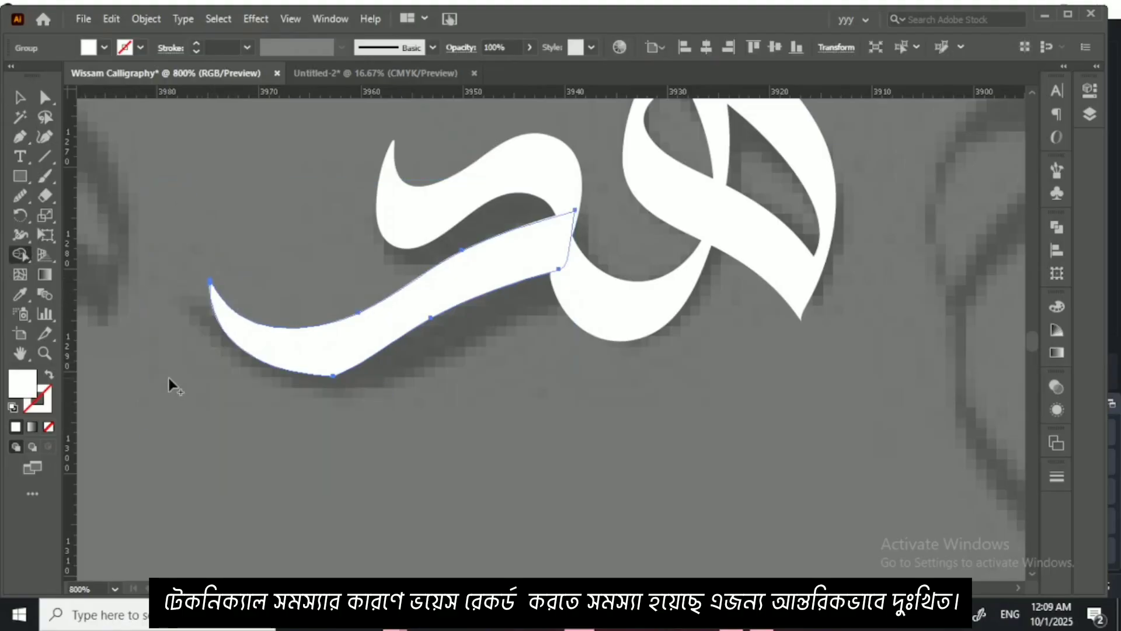
# Step: Smooth the lower edge of the trimmed د base with the Smooth tool and deselect it
pyautogui.click(20, 196)
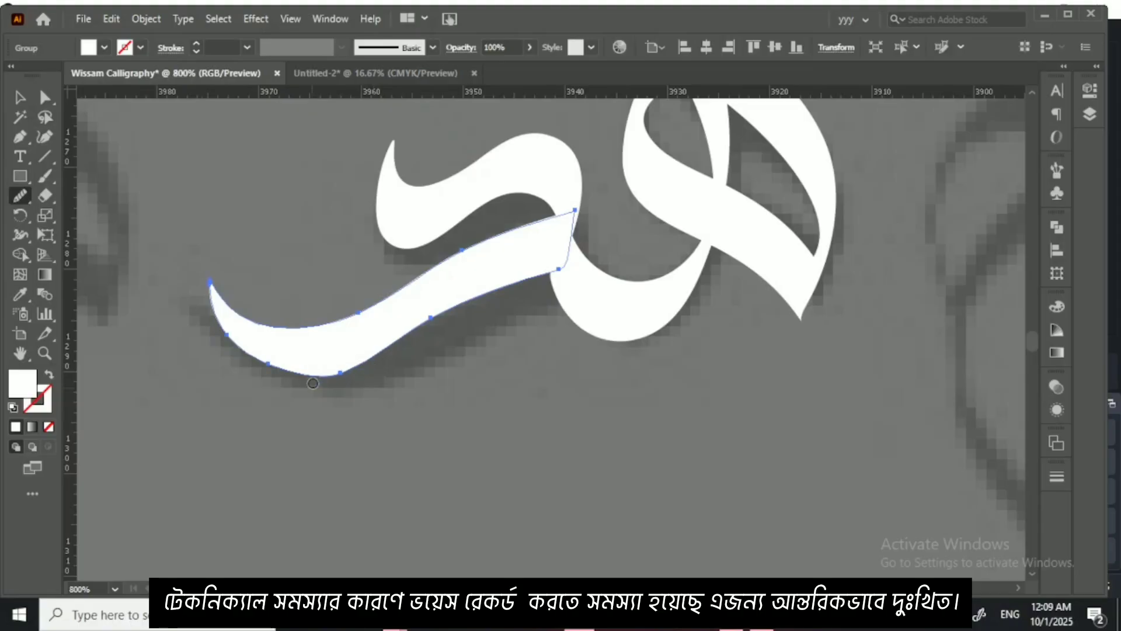
pyautogui.moveTo(446, 305); pyautogui.dragTo(305, 371)
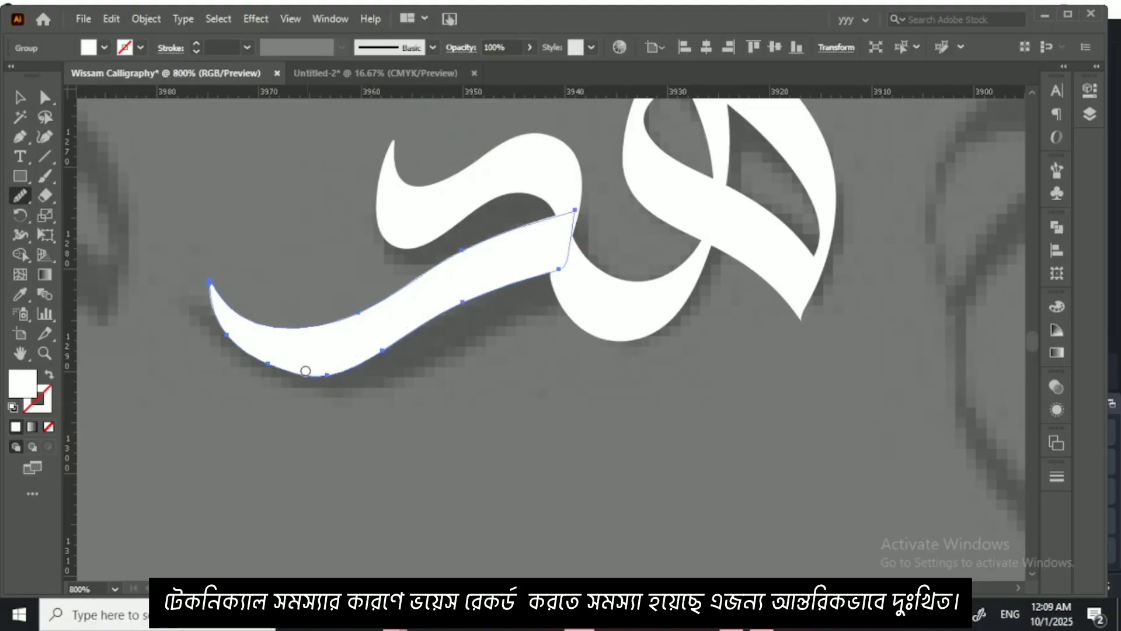
pyautogui.click(20, 97)
pyautogui.click(468, 466)
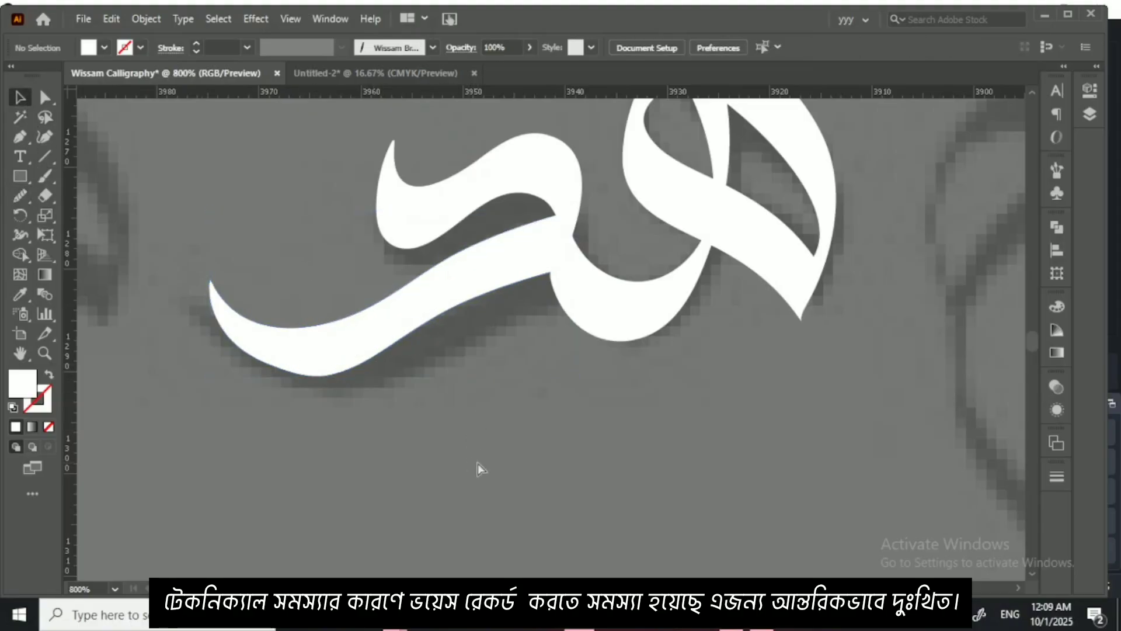
# Step: Group all the strokes of the finished هد lettering
pyautogui.hotkey('ctrl', '-')
pyautogui.hotkey('ctrl', '-')
pyautogui.hotkey('ctrl', '-')
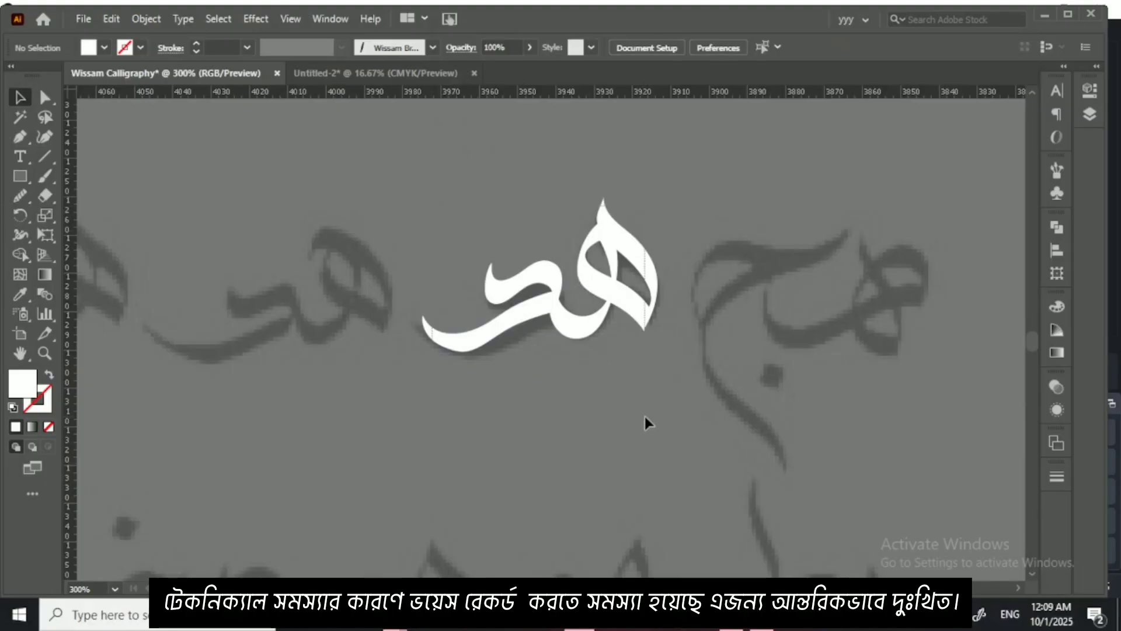
pyautogui.hotkey('ctrl', 'a')
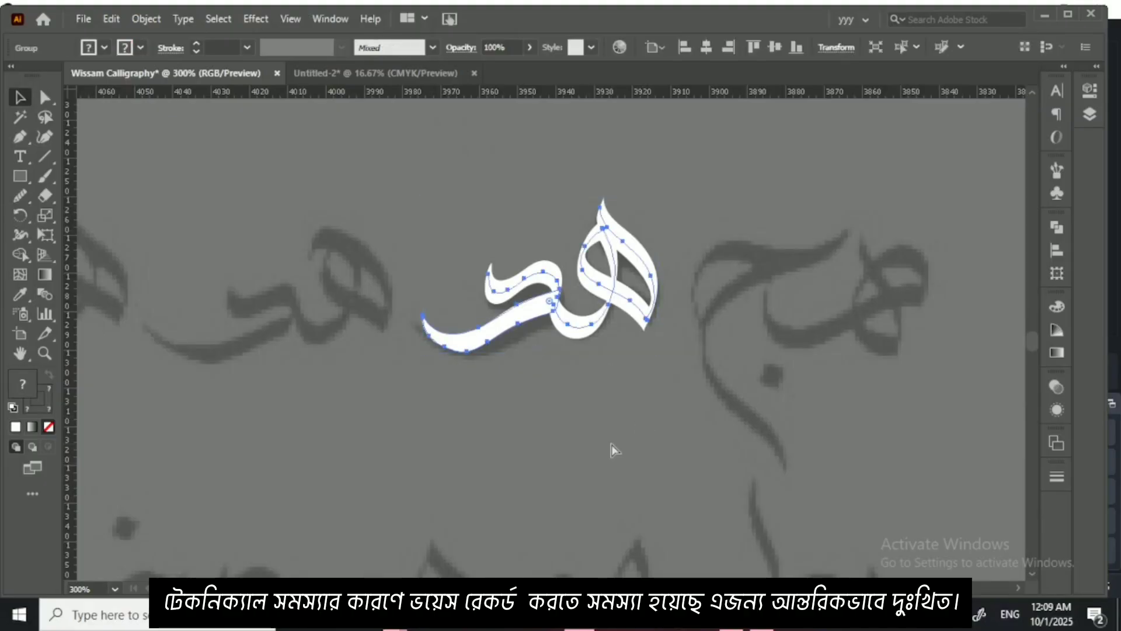
# Step: Delete the reference sheets together with the traced samples lying on them
pyautogui.hotkey('ctrl', '-')
pyautogui.hotkey('ctrl', '-')
pyautogui.hotkey('ctrl', '-')
pyautogui.hotkey('ctrl', '-')
pyautogui.hotkey('ctrl', '-')
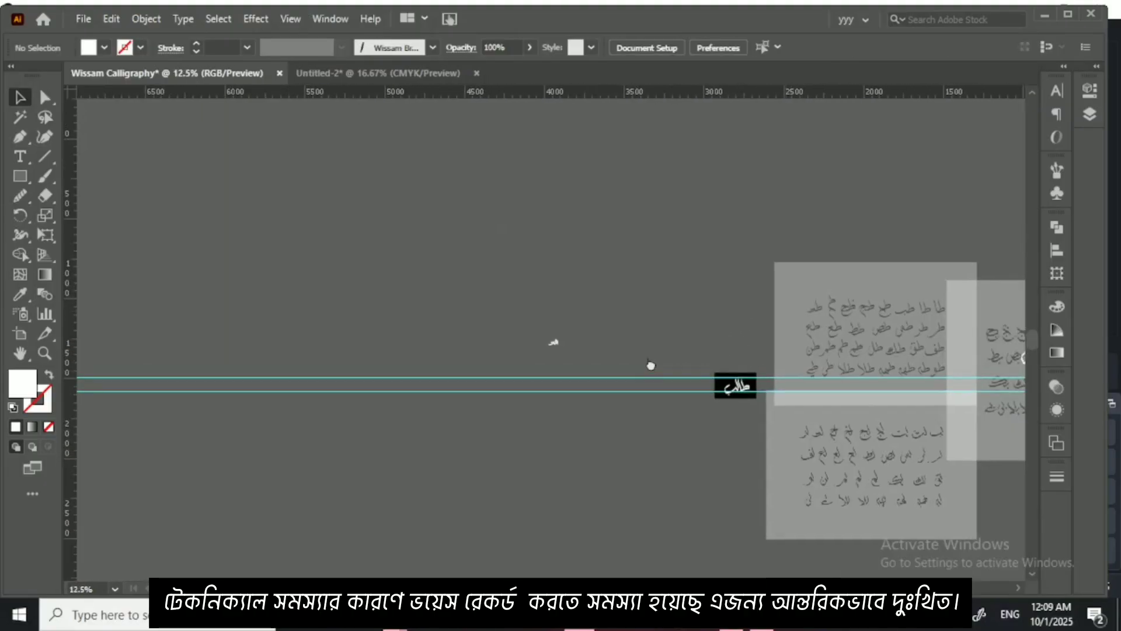
pyautogui.moveTo(651, 365); pyautogui.dragTo(401, 336)
pyautogui.click(920, 426)
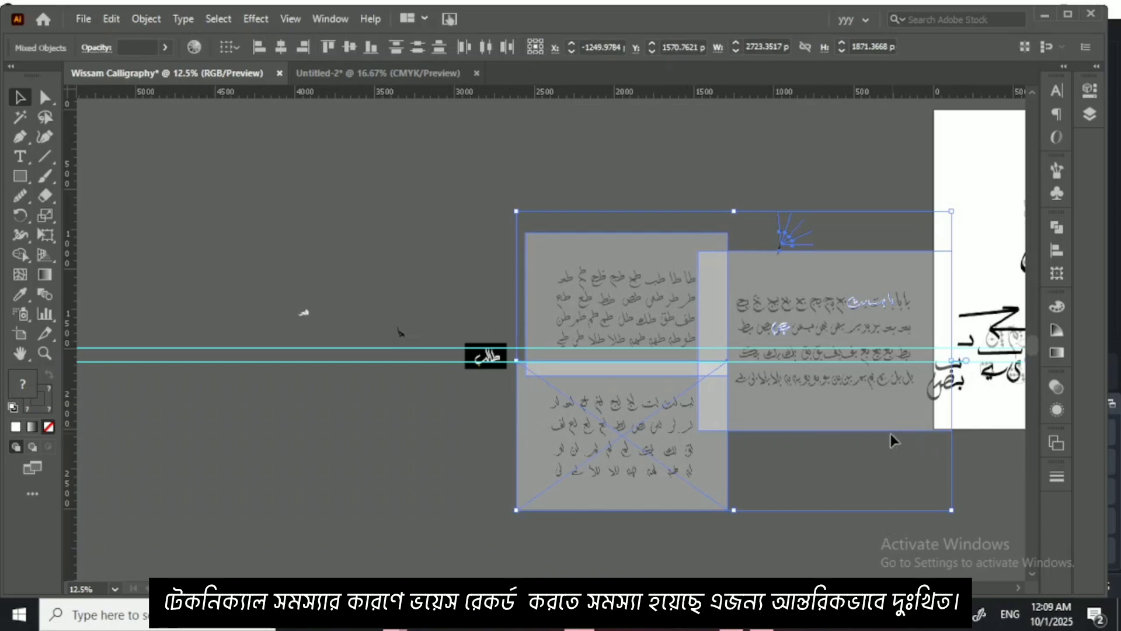
pyautogui.press('Delete')
# Step: Delete the leftover practice lettering on the artboard and the طالب sample on its black box
pyautogui.moveTo(734, 404); pyautogui.dragTo(409, 369)
pyautogui.moveTo(524, 131); pyautogui.dragTo(837, 399)
pyautogui.press('Delete')
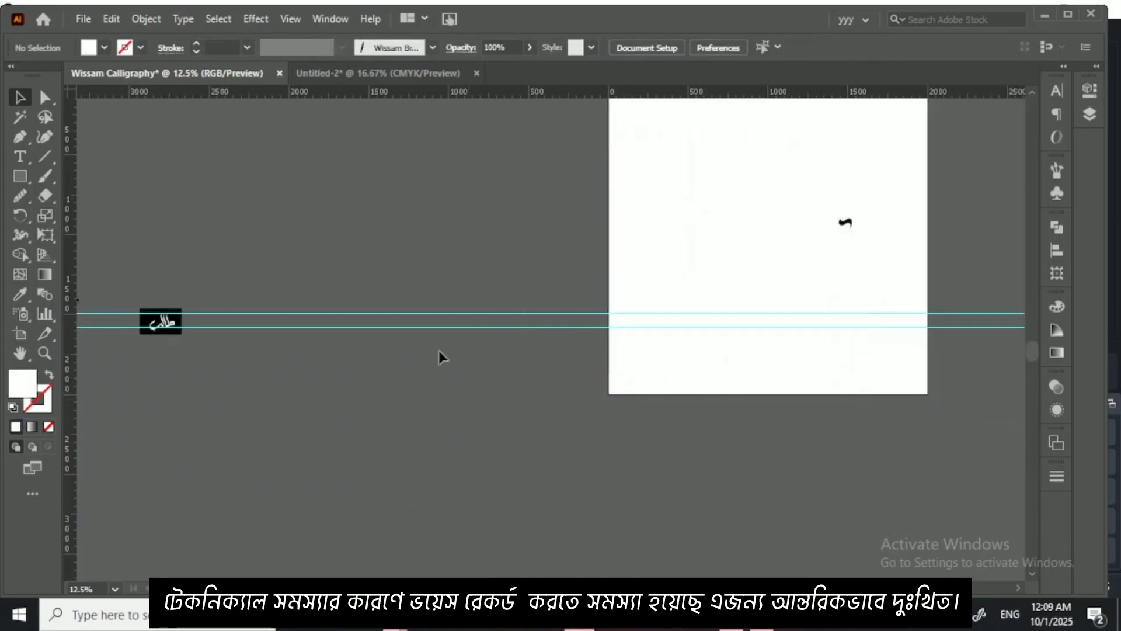
pyautogui.moveTo(613, 137); pyautogui.dragTo(753, 190)
pyautogui.moveTo(831, 191); pyautogui.dragTo(990, 351)
pyautogui.press('Delete')
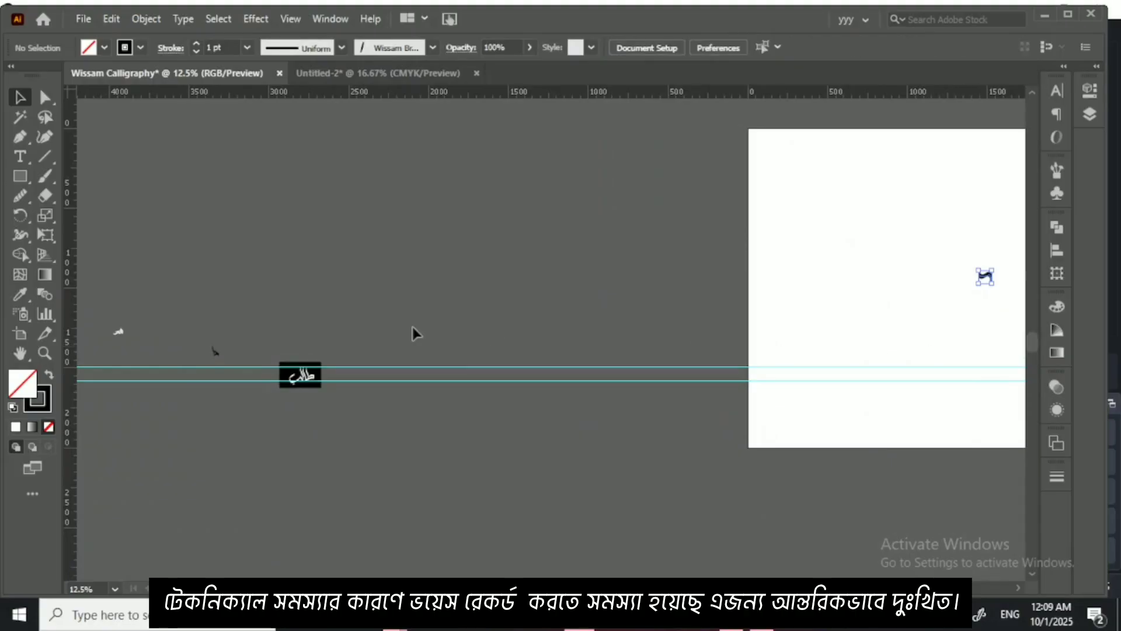
pyautogui.moveTo(349, 446); pyautogui.dragTo(351, 438)
pyautogui.press('Delete')
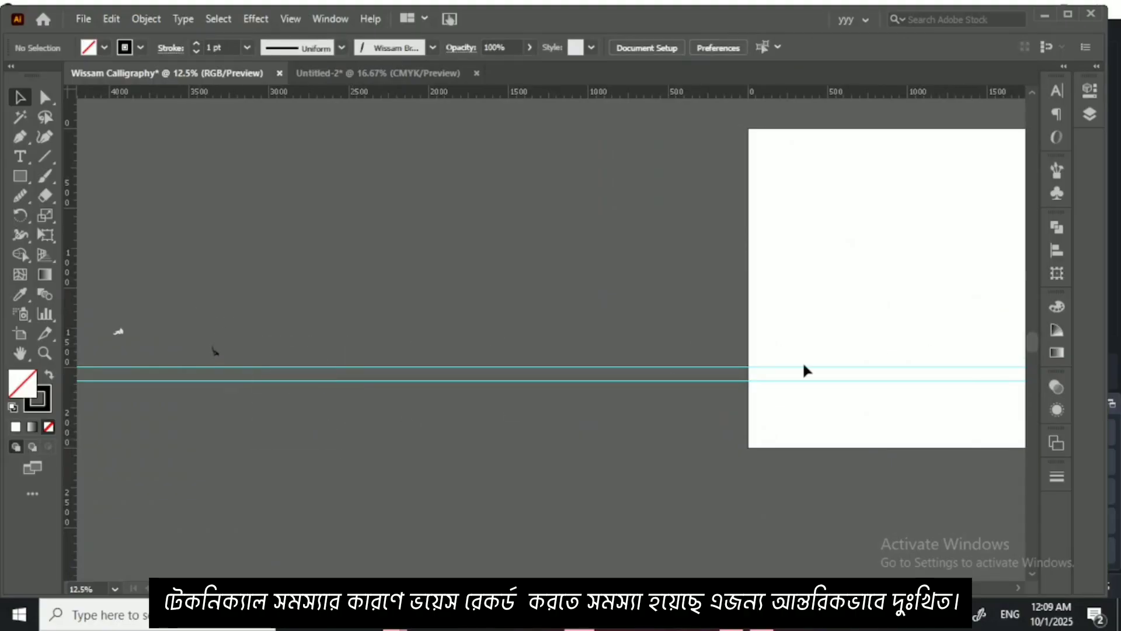
# Step: Clear all the guides from the document
pyautogui.rightClick(696, 364)
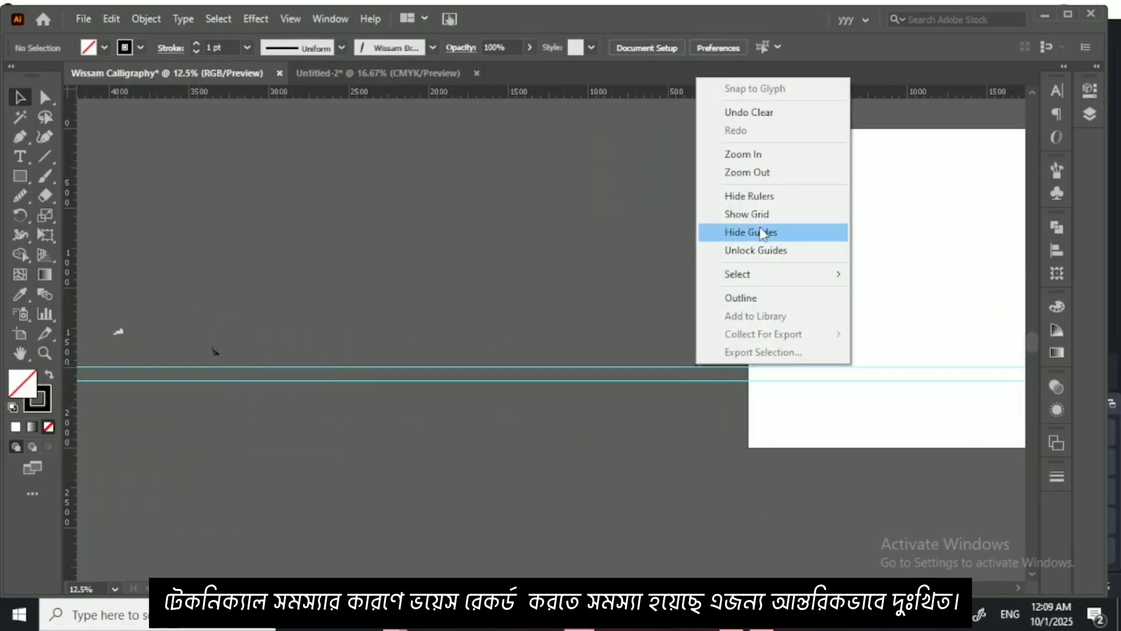
pyautogui.click(642, 222)
pyautogui.click(298, 21)
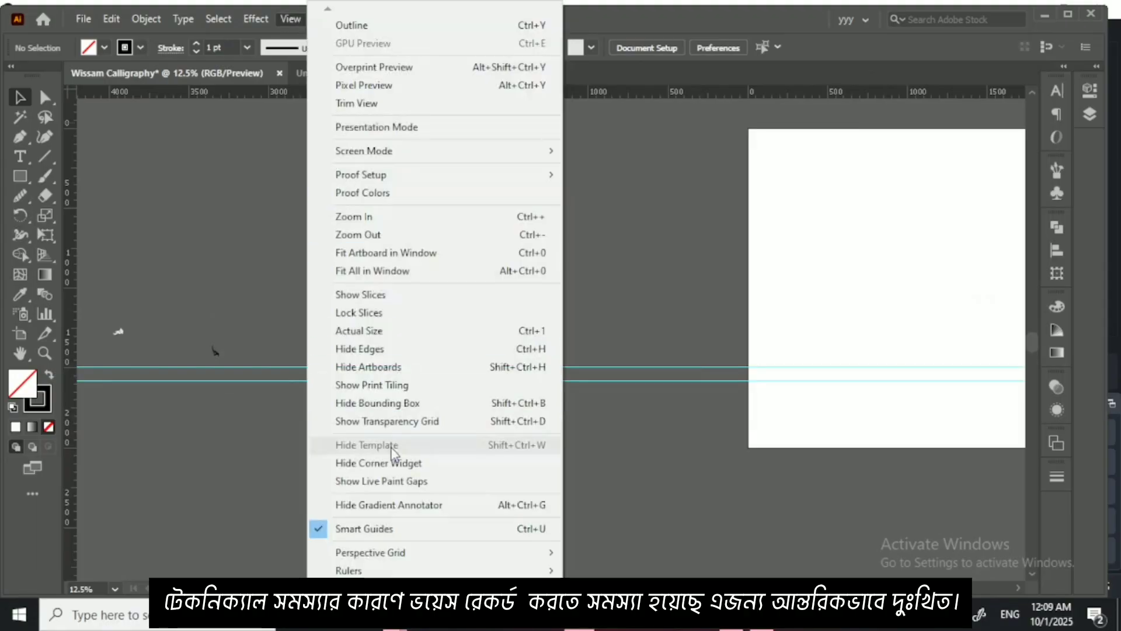
pyautogui.scroll(-3, 353, 563)
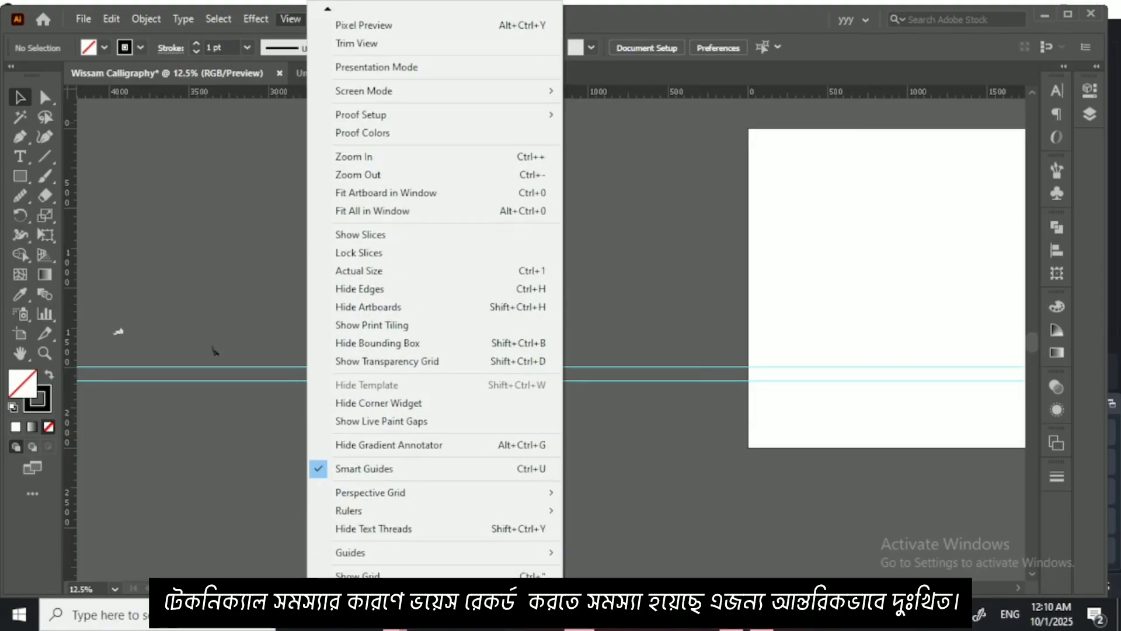
pyautogui.moveTo(356, 558)
pyautogui.click(607, 552)
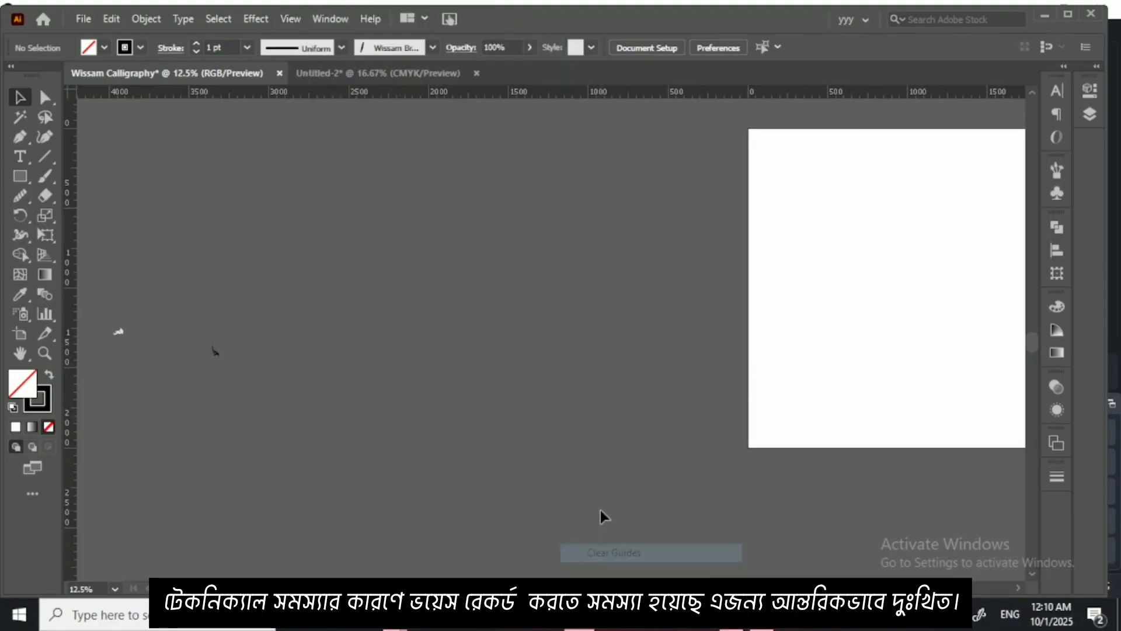
# Step: Enlarge the هد lettering and the black letter shape together, move them toward the artboard, and bring هد closer to the black shape
pyautogui.moveTo(396, 316); pyautogui.dragTo(473, 336)
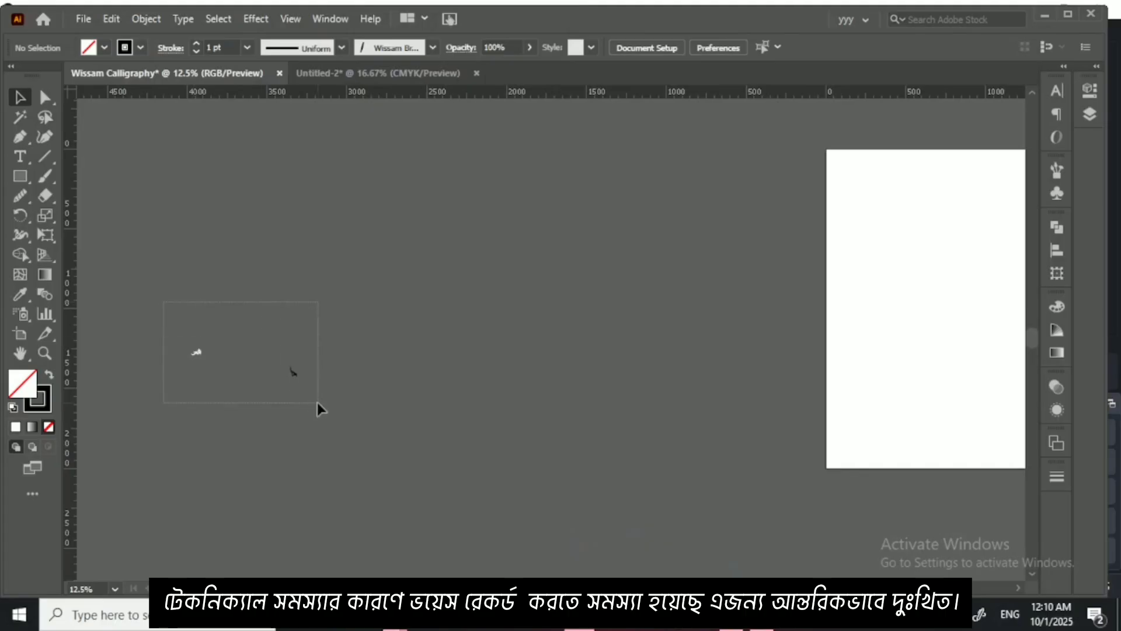
pyautogui.moveTo(317, 402); pyautogui.dragTo(647, 512)
pyautogui.moveTo(631, 448); pyautogui.dragTo(738, 322)
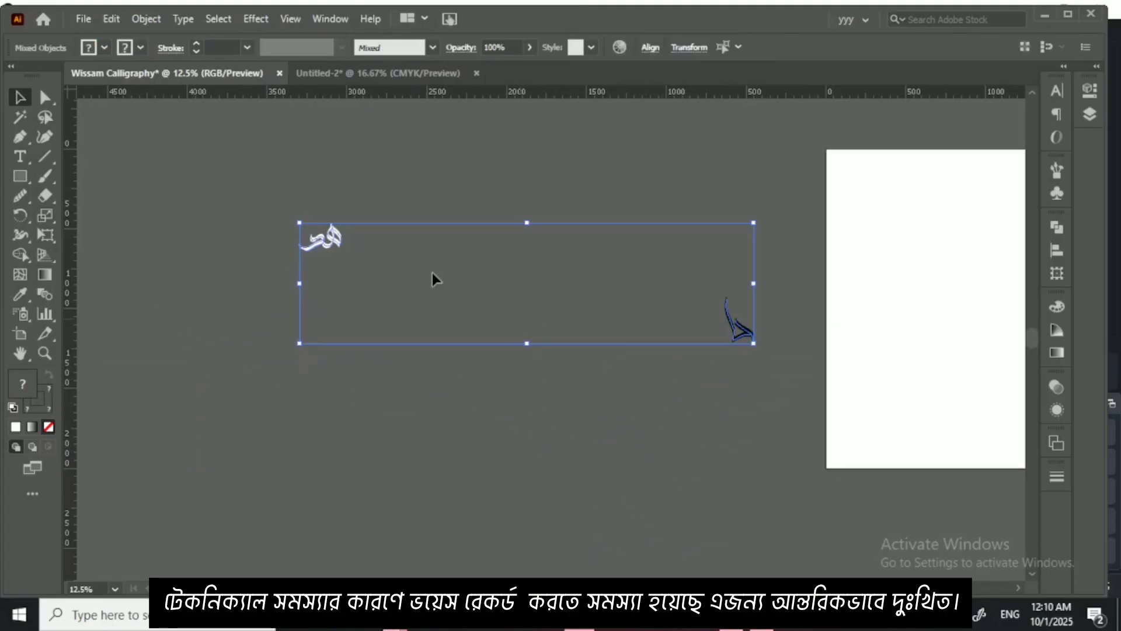
pyautogui.click(334, 203)
pyautogui.moveTo(275, 198)
pyautogui.mouseDown()
pyautogui.moveTo(338, 254)
pyautogui.moveTo(490, 285)
pyautogui.moveTo(603, 323)
pyautogui.mouseUp()
pyautogui.click(545, 355)
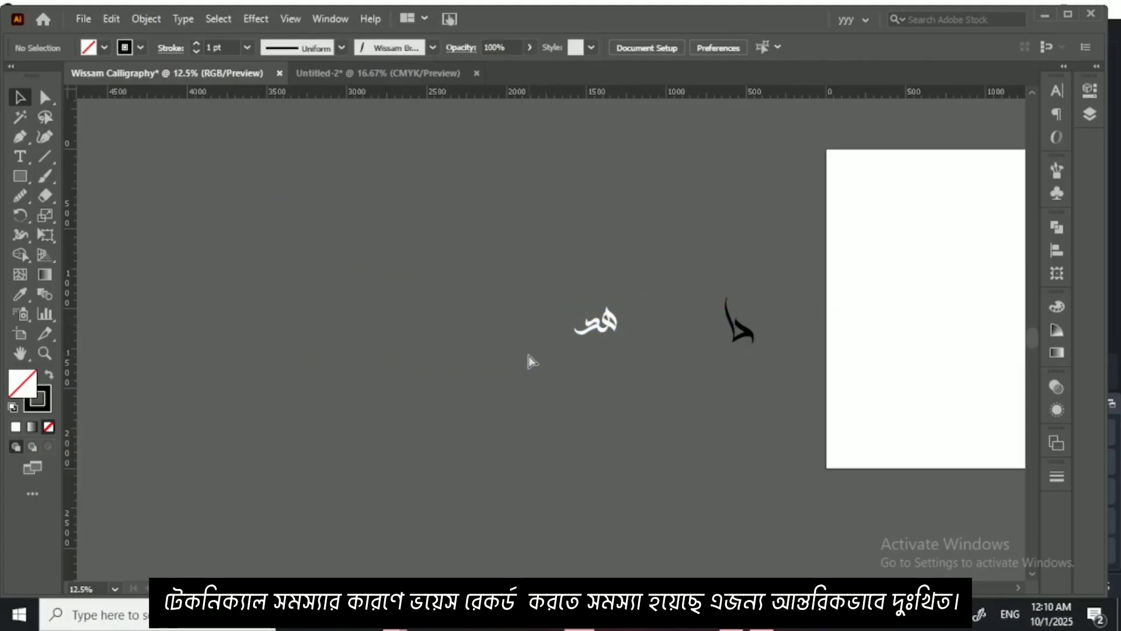
pyautogui.hotkey('ctrl', '=')
pyautogui.moveTo(528, 355); pyautogui.dragTo(562, 395)
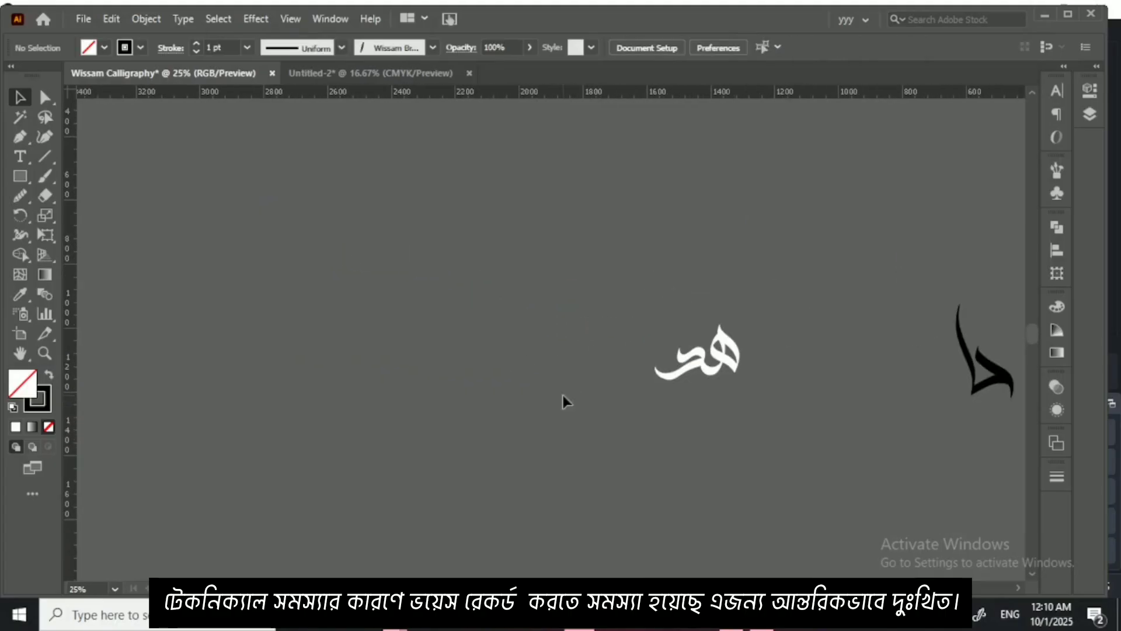
pyautogui.rightClick(25, 177)
pyautogui.click(69, 197)
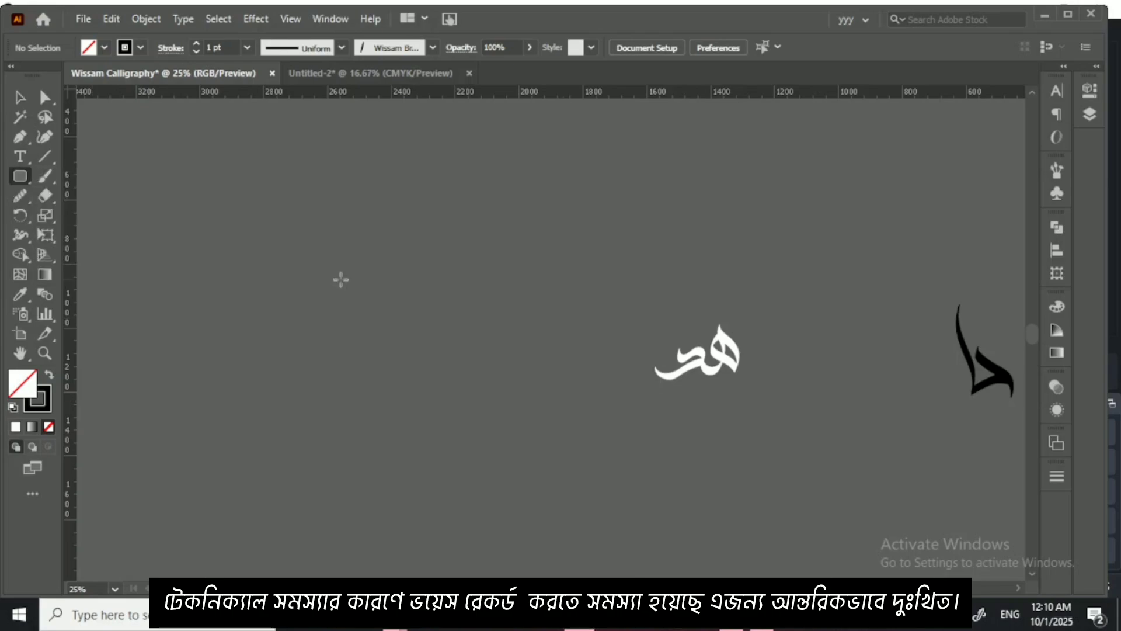
pyautogui.moveTo(342, 279); pyautogui.dragTo(490, 428)
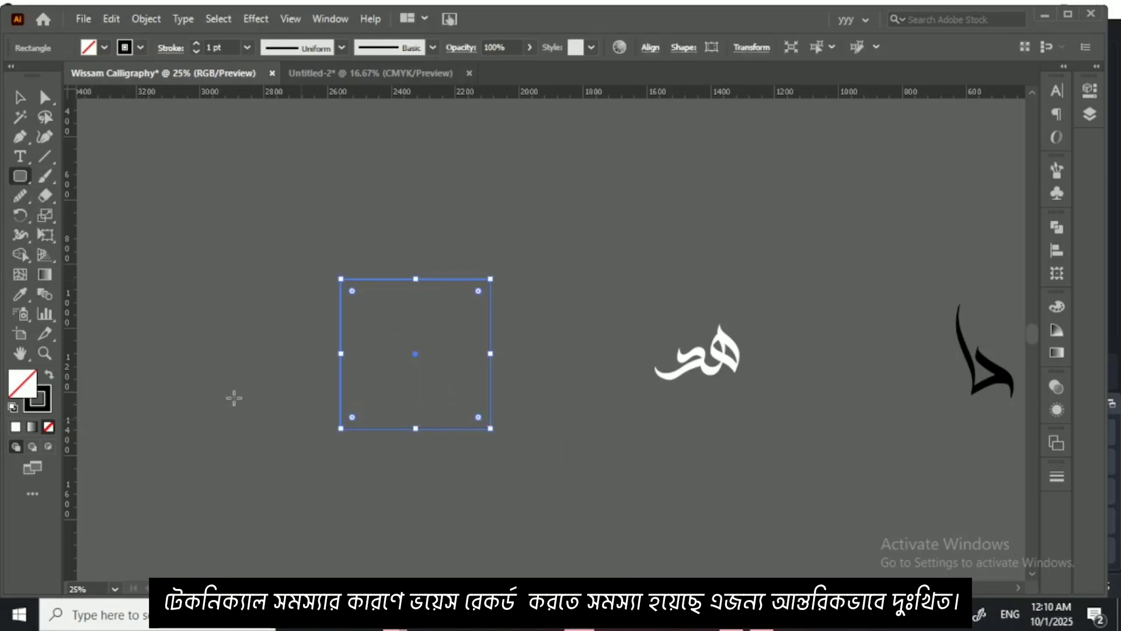
pyautogui.press('Delete')
# Step: Draw an unfilled circle about 350 px across in the empty area beside the هد lettering
pyautogui.rightClick(20, 176)
pyautogui.click(83, 215)
pyautogui.moveTo(362, 303); pyautogui.dragTo(475, 414)
pyautogui.click(24, 97)
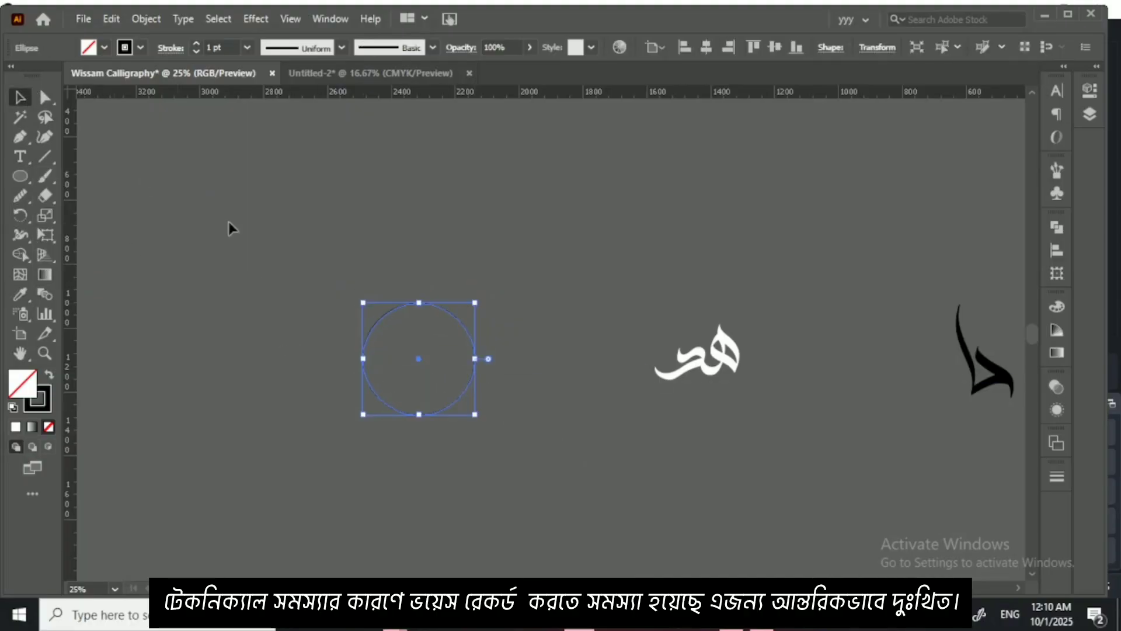
pyautogui.click(279, 255)
pyautogui.moveTo(456, 365); pyautogui.dragTo(468, 359)
# Step: Show the transform settings for the circle and turn off Scale Strokes & Effects
pyautogui.click(320, 23)
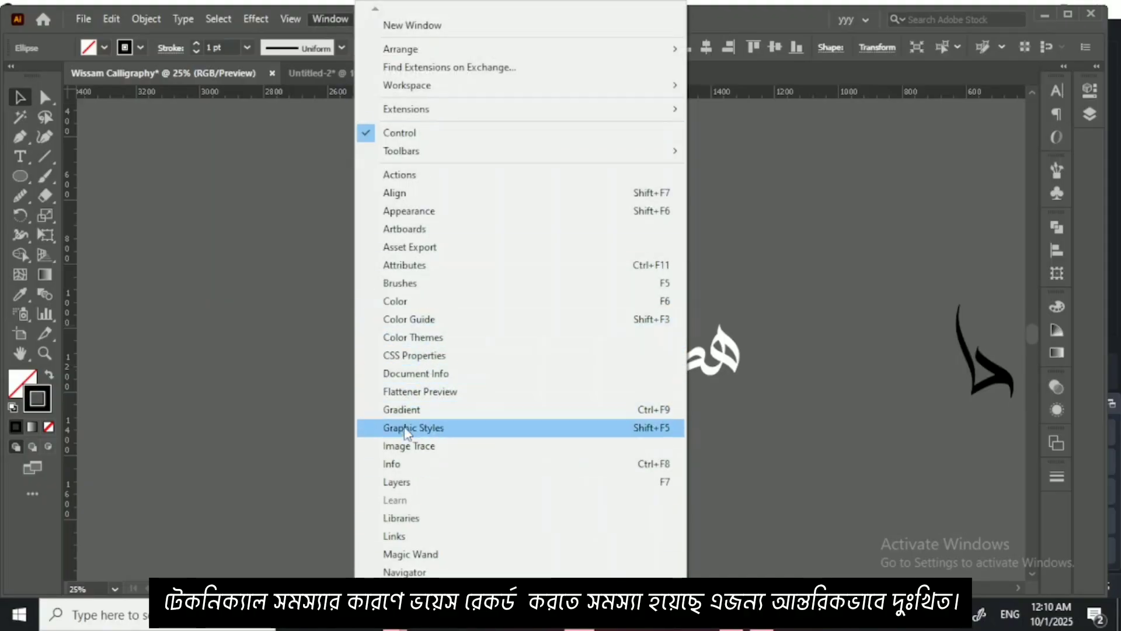
pyautogui.scroll(-6, 520, 292)
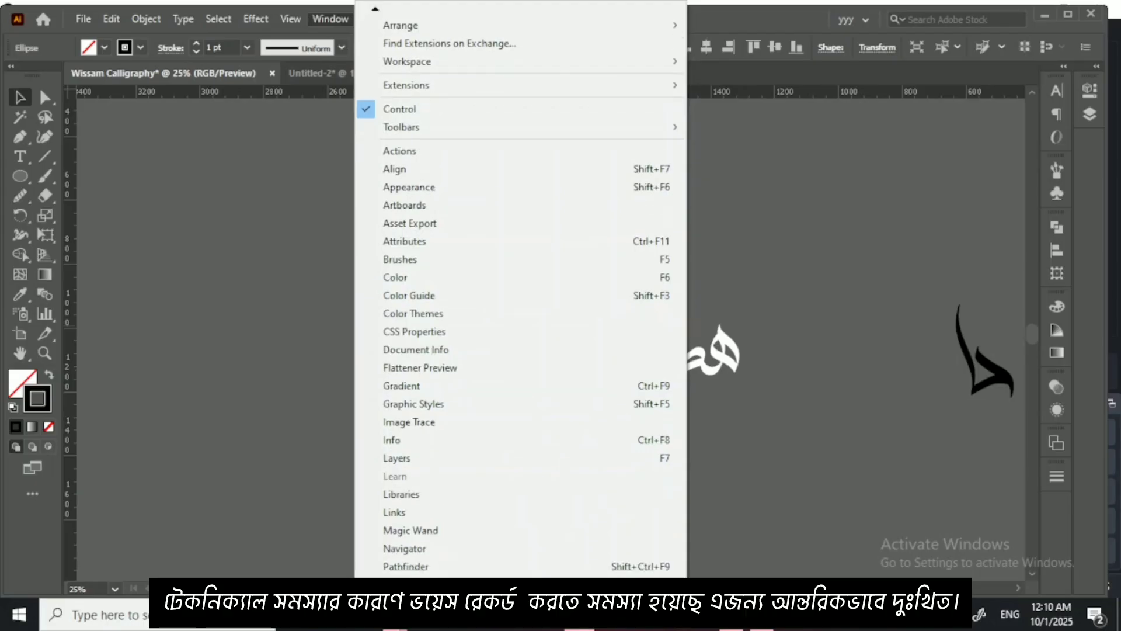
pyautogui.scroll(-5, 520, 292)
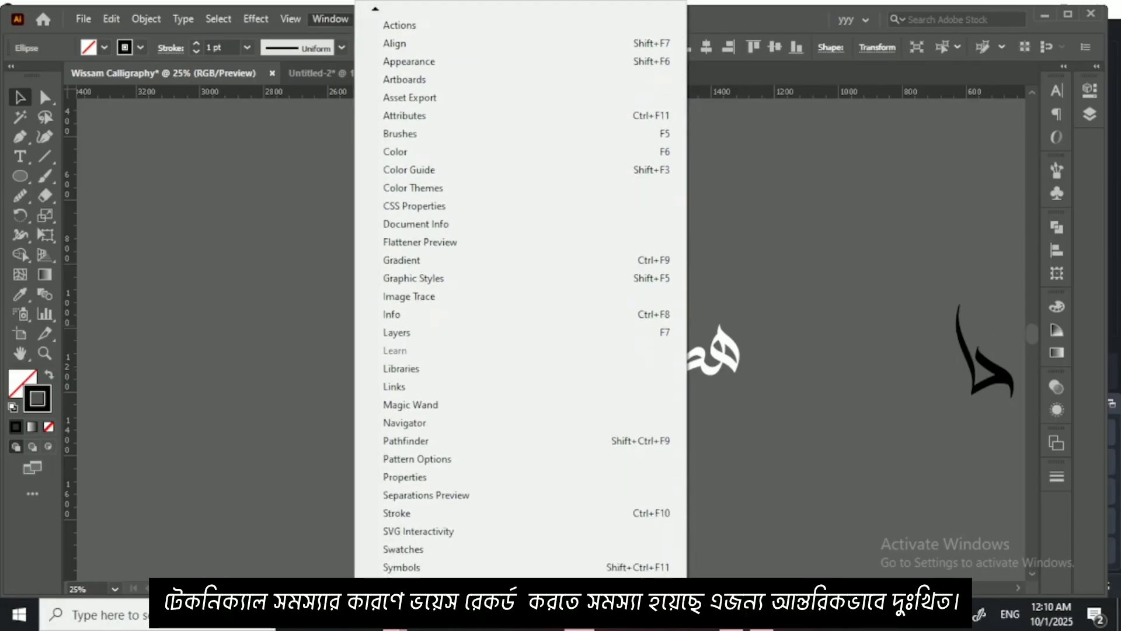
pyautogui.click(408, 533)
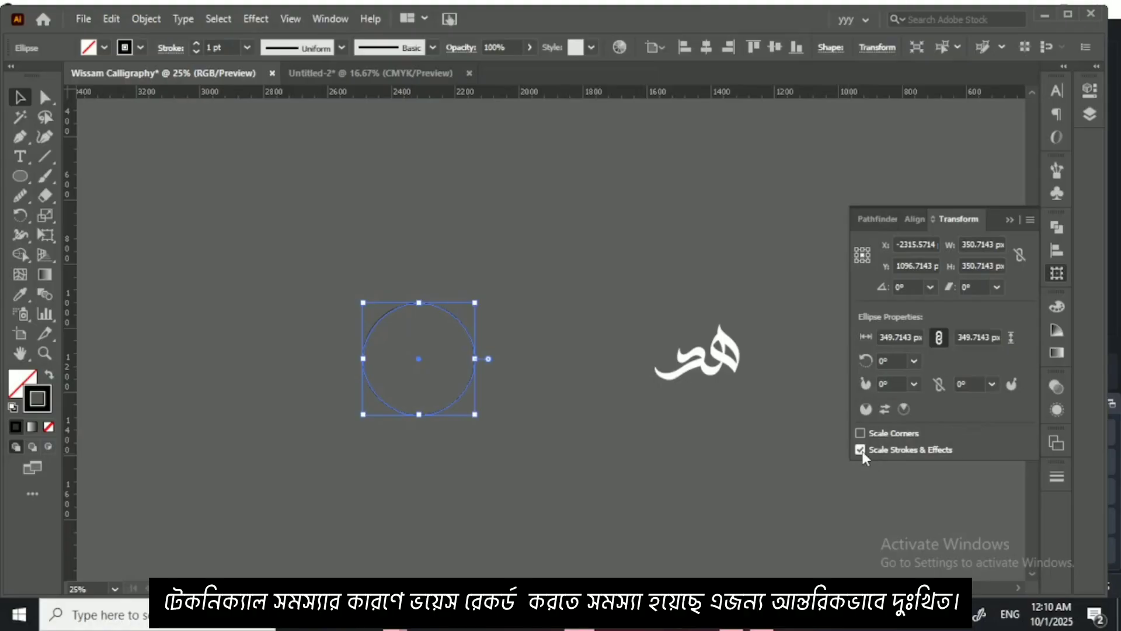
pyautogui.click(614, 362)
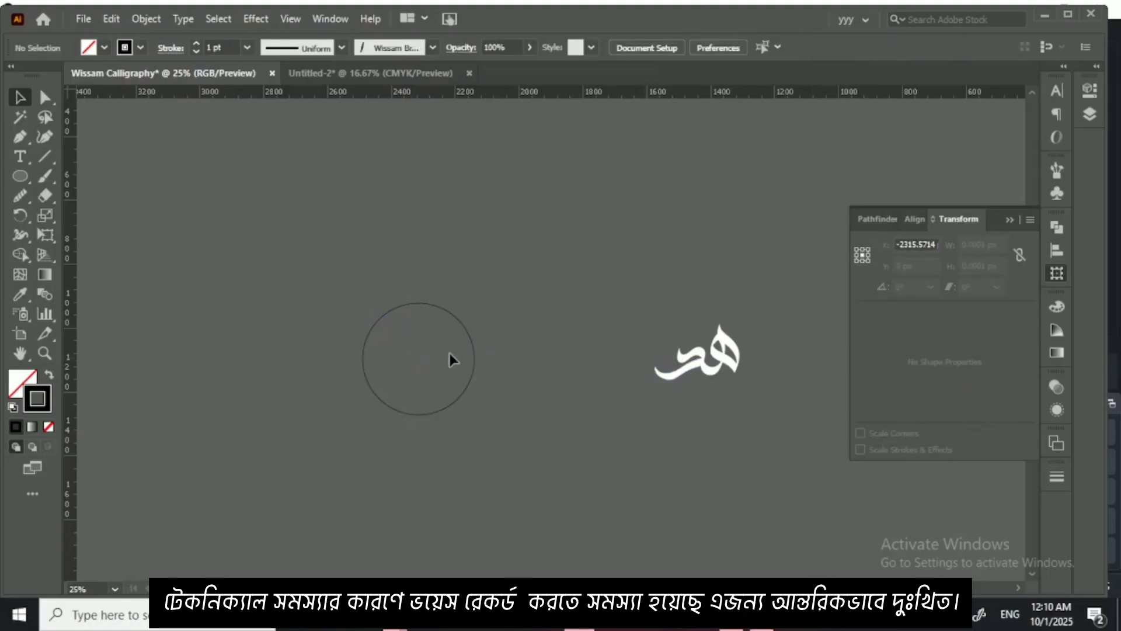
# Step: Try enlarging the circle to about 659 px across, then undo the scaling
pyautogui.moveTo(450, 358); pyautogui.dragTo(573, 514)
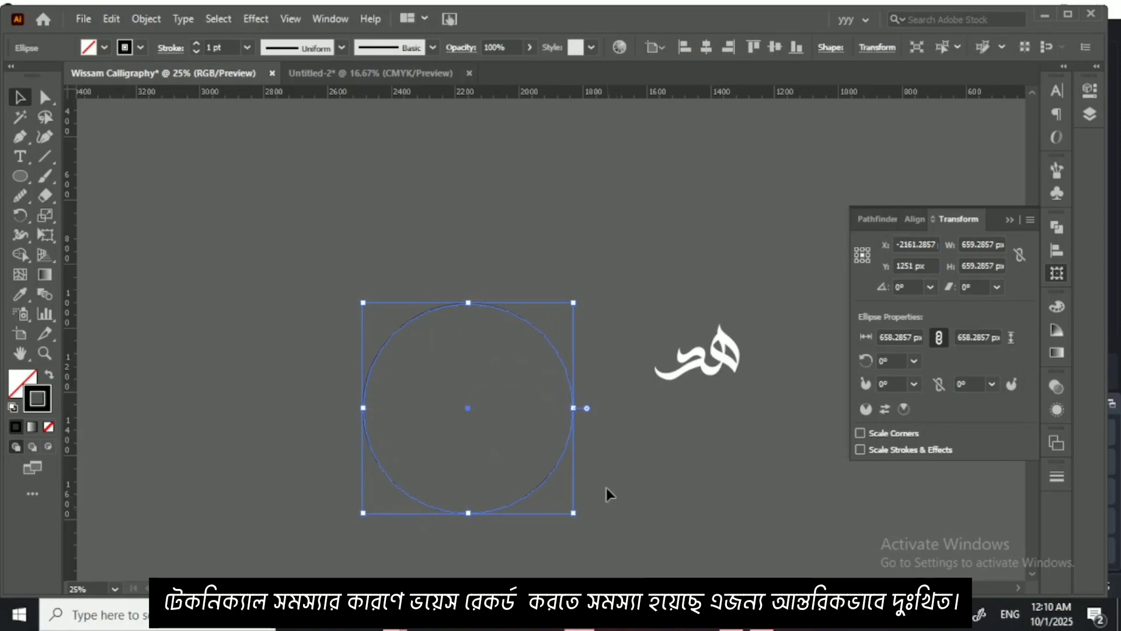
pyautogui.click(608, 469)
pyautogui.hotkey('ctrl', 'z')
pyautogui.hotkey('ctrl', 'z')
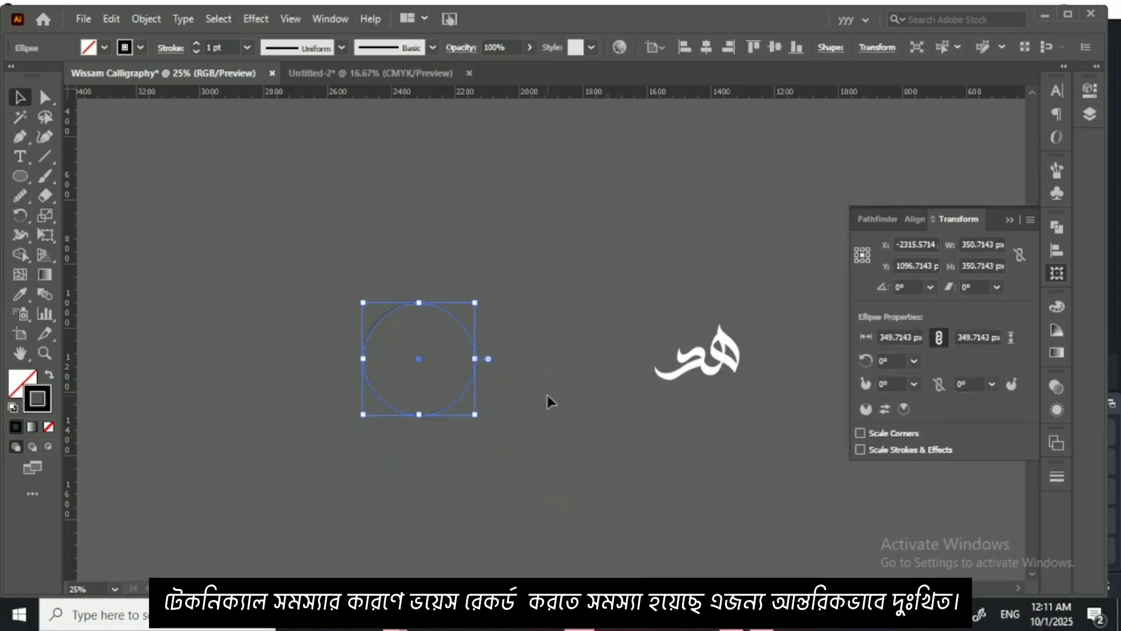
pyautogui.click(541, 377)
# Step: Draw a second, smaller circle about 157 px across and set its stroke weight to 30 pt
pyautogui.click(21, 176)
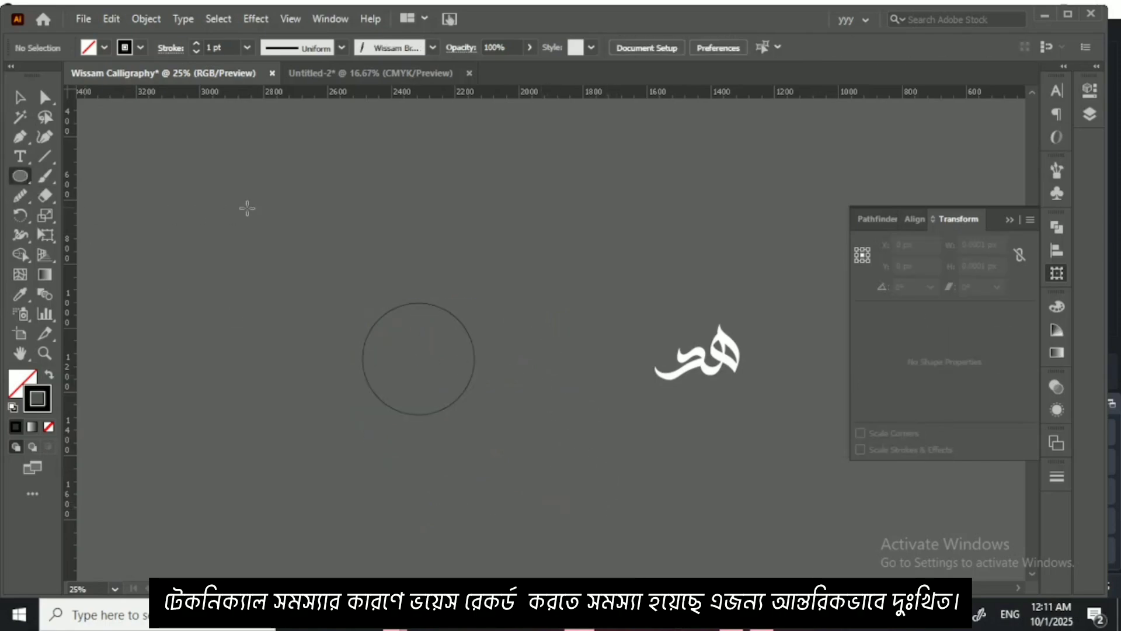
pyautogui.moveTo(281, 214); pyautogui.dragTo(322, 258)
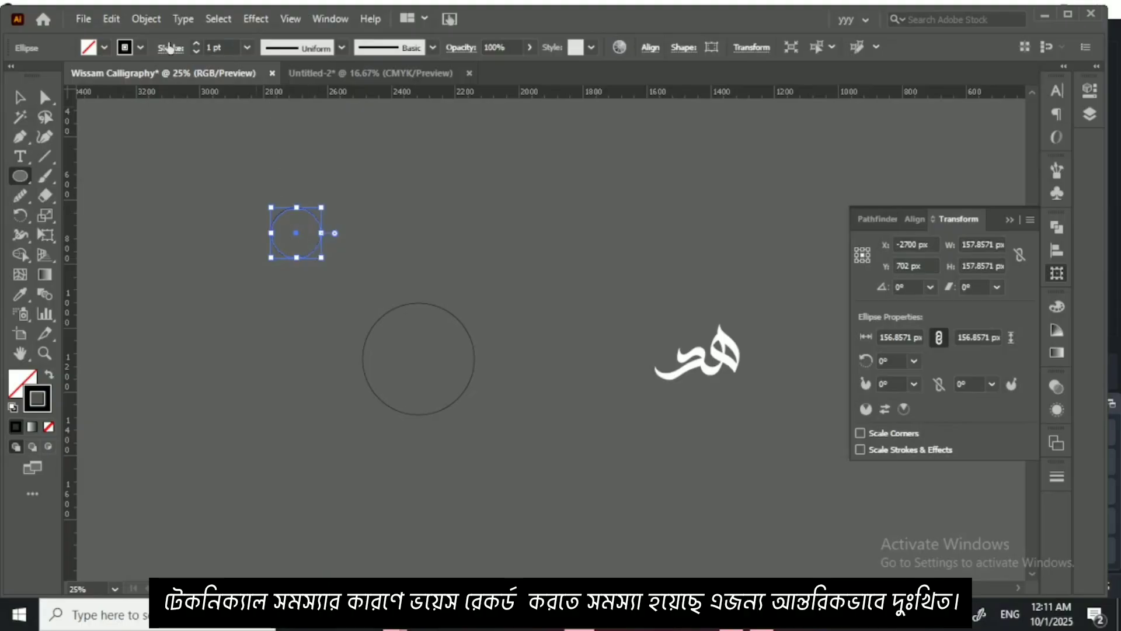
pyautogui.click(197, 45)
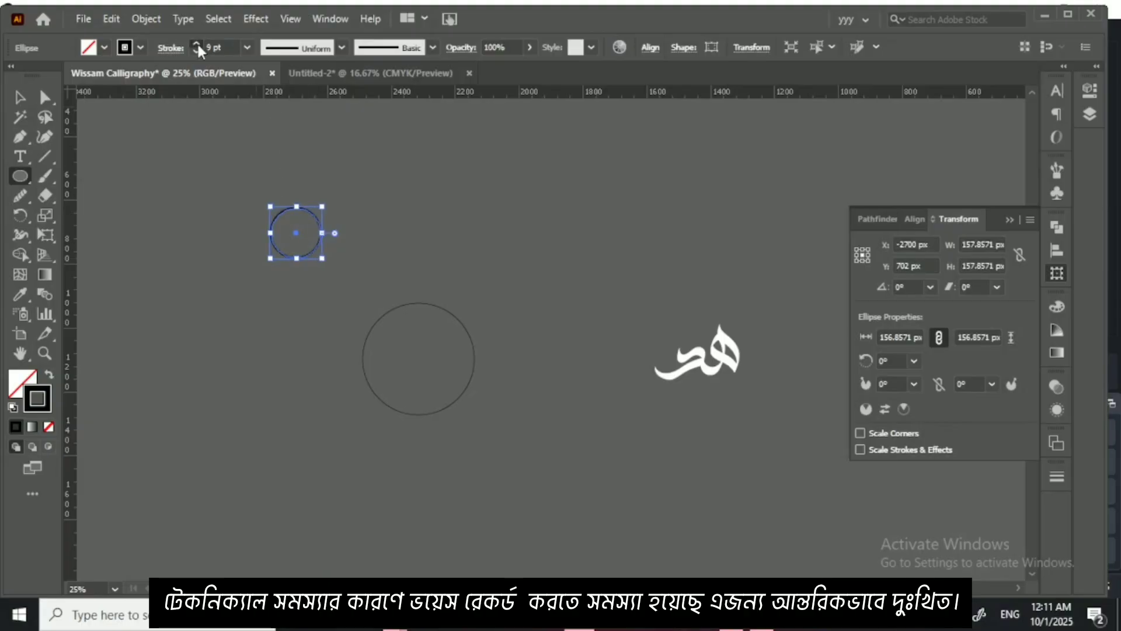
pyautogui.click(197, 44)
pyautogui.click(197, 44)
pyautogui.click(197, 44)
pyautogui.click(198, 45)
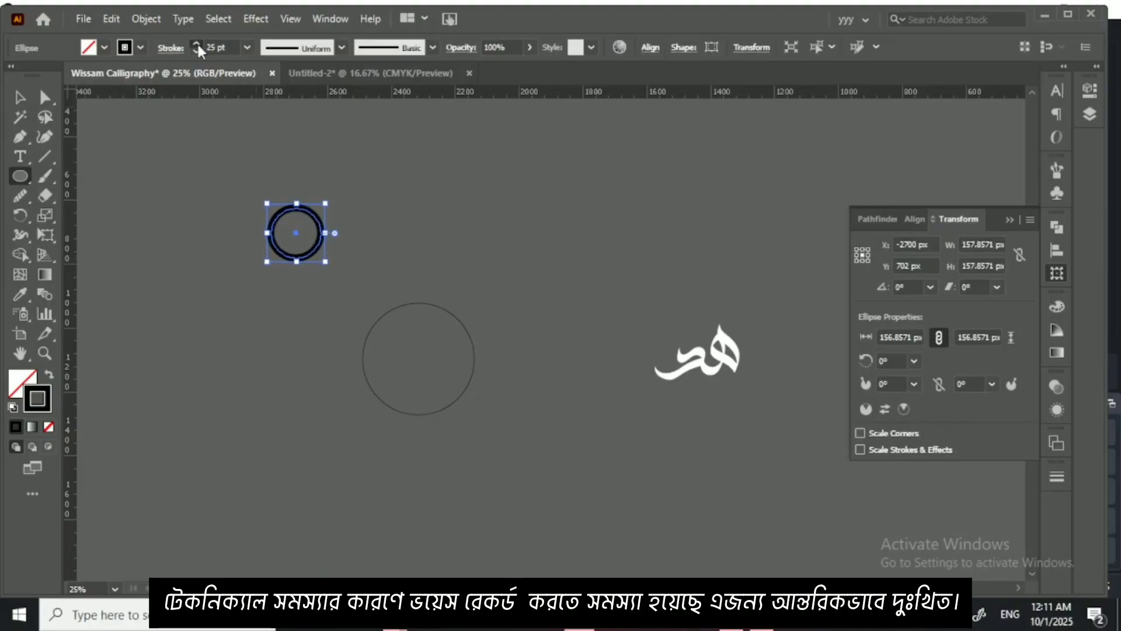
pyautogui.click(197, 45)
pyautogui.click(387, 281)
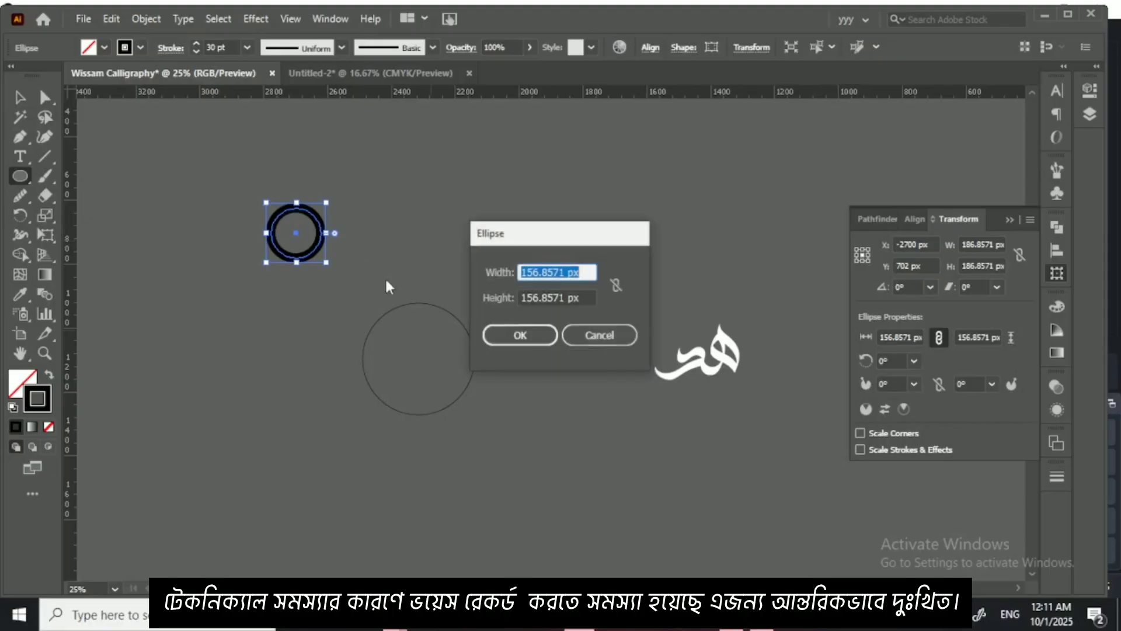
pyautogui.click(576, 337)
pyautogui.press('v')
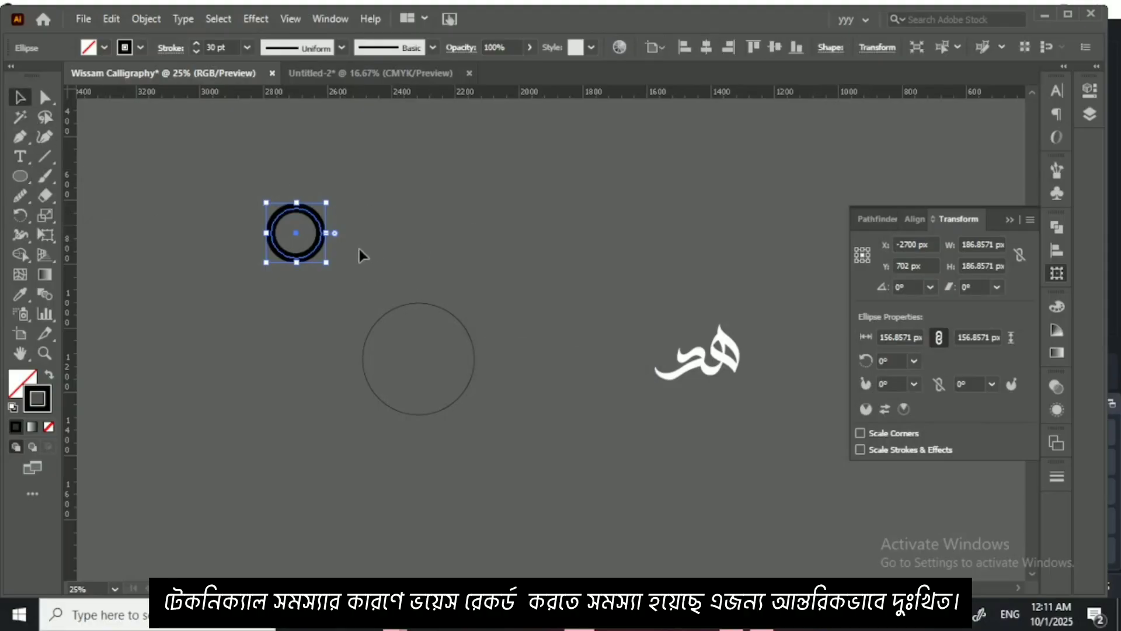
# Step: Move the thick-stroked ring closer to the large thin circle, delete the thin circle, and scale the ring down
pyautogui.moveTo(296, 233); pyautogui.dragTo(334, 278)
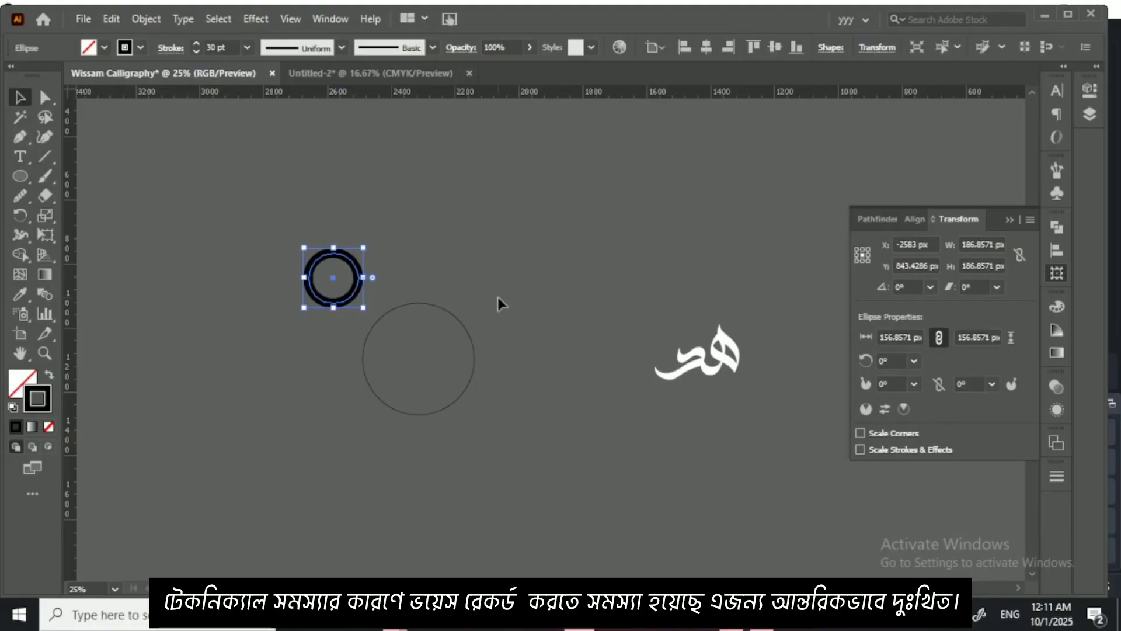
pyautogui.click(352, 314)
pyautogui.click(352, 300)
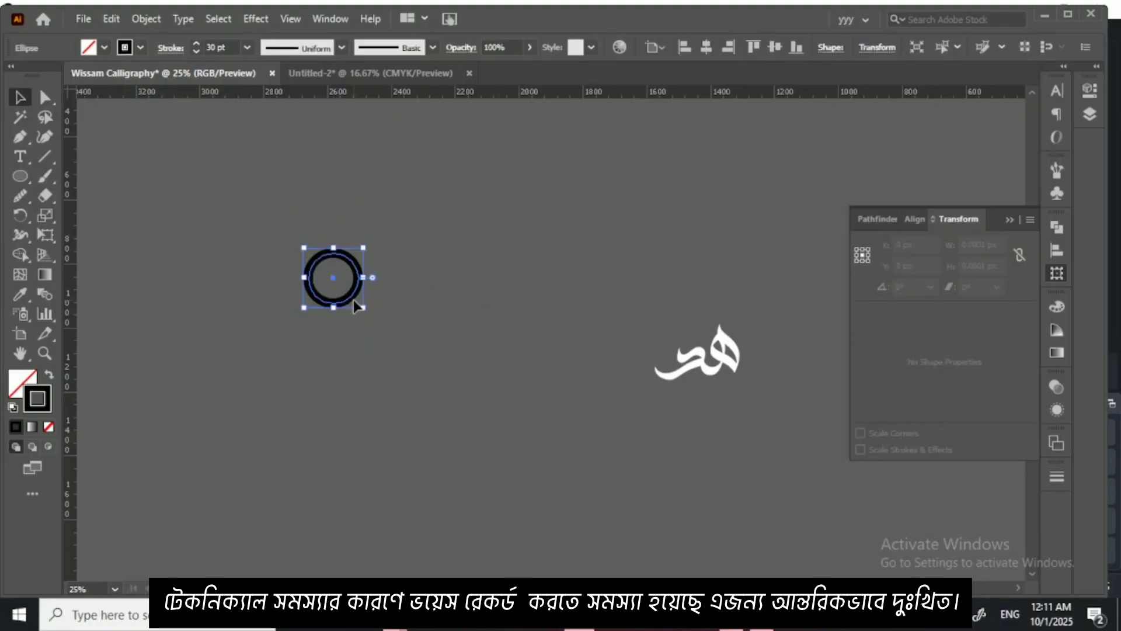
pyautogui.moveTo(362, 309)
pyautogui.mouseDown()
pyautogui.moveTo(610, 537)
pyautogui.moveTo(499, 450)
pyautogui.moveTo(331, 273)
pyautogui.mouseUp()
pyautogui.click(353, 302)
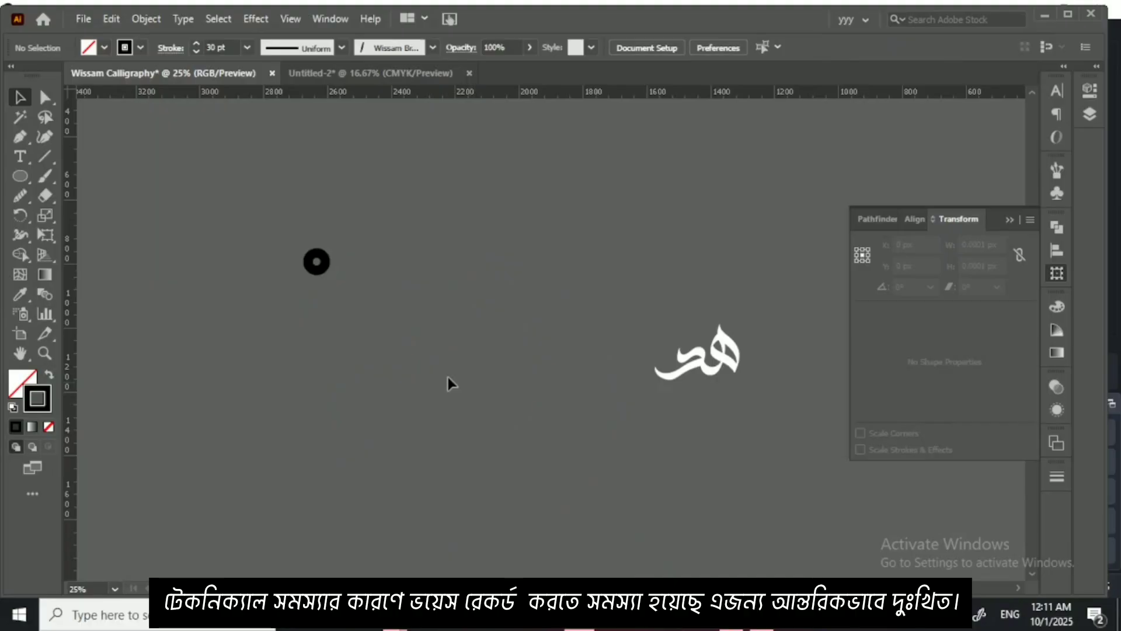
# Step: Draw a circle about 489 px across with a 30 pt stroke below the small ring and turn on Scale Strokes & Effects
pyautogui.click(20, 176)
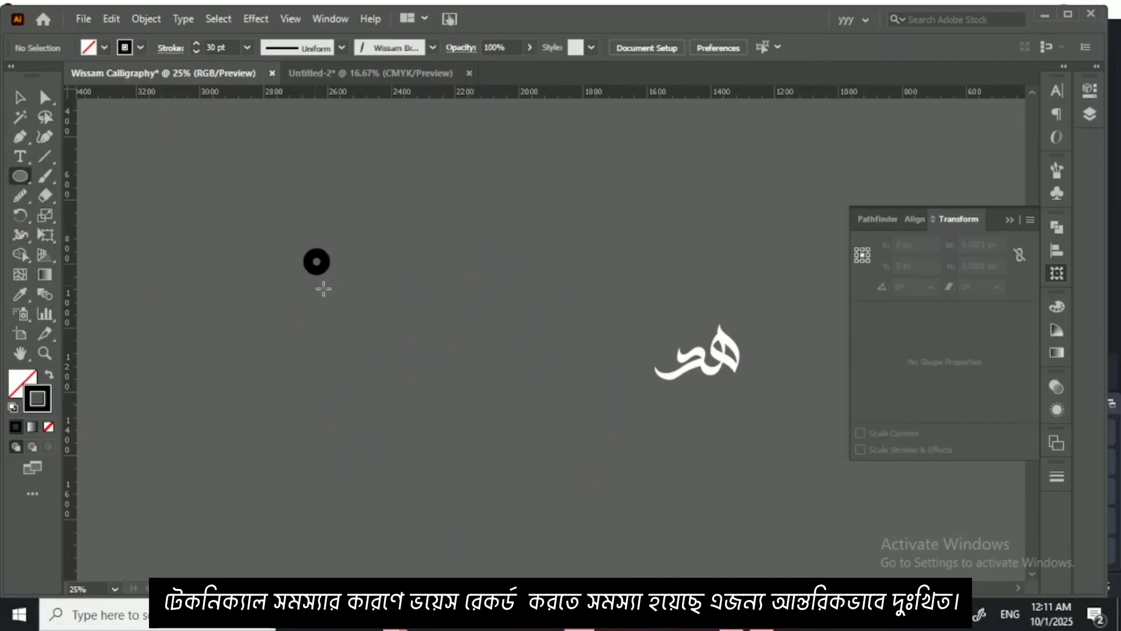
pyautogui.moveTo(350, 326); pyautogui.dragTo(482, 480)
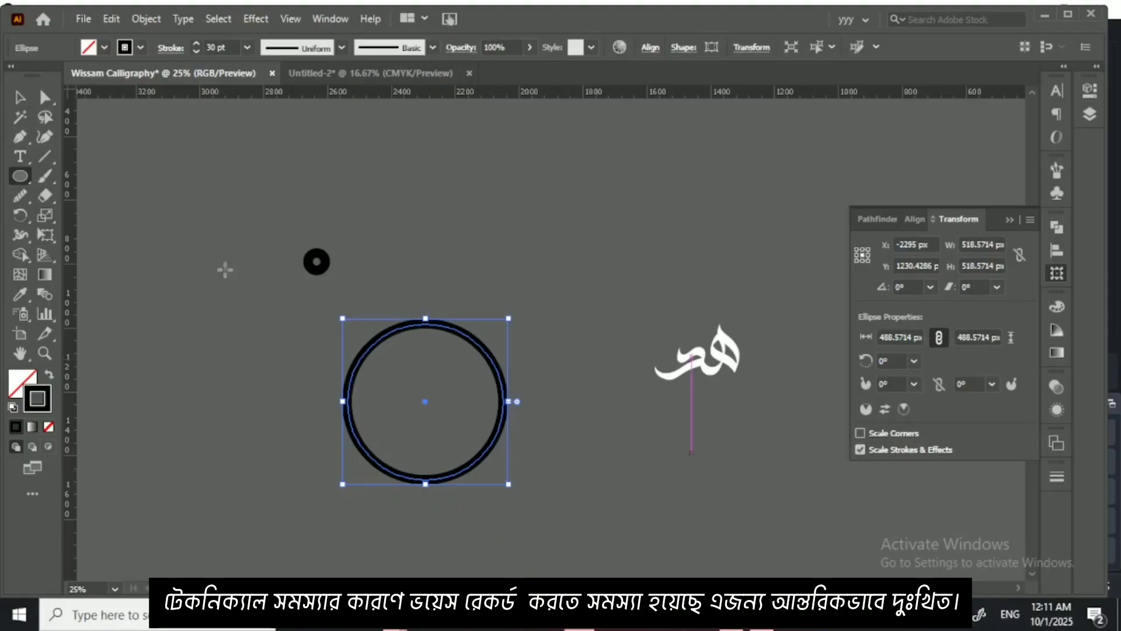
# Step: Delete both test circles and put away the transform settings
pyautogui.click(19, 97)
pyautogui.moveTo(242, 229); pyautogui.dragTo(530, 462)
pyautogui.press('Delete')
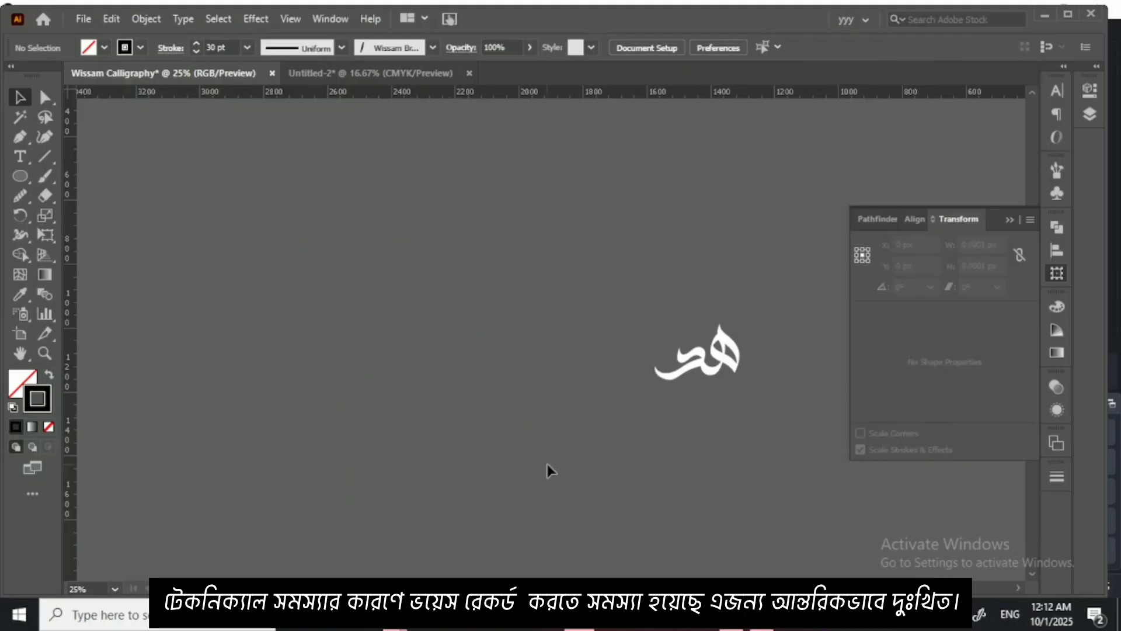
pyautogui.hotkey('ctrl', '-')
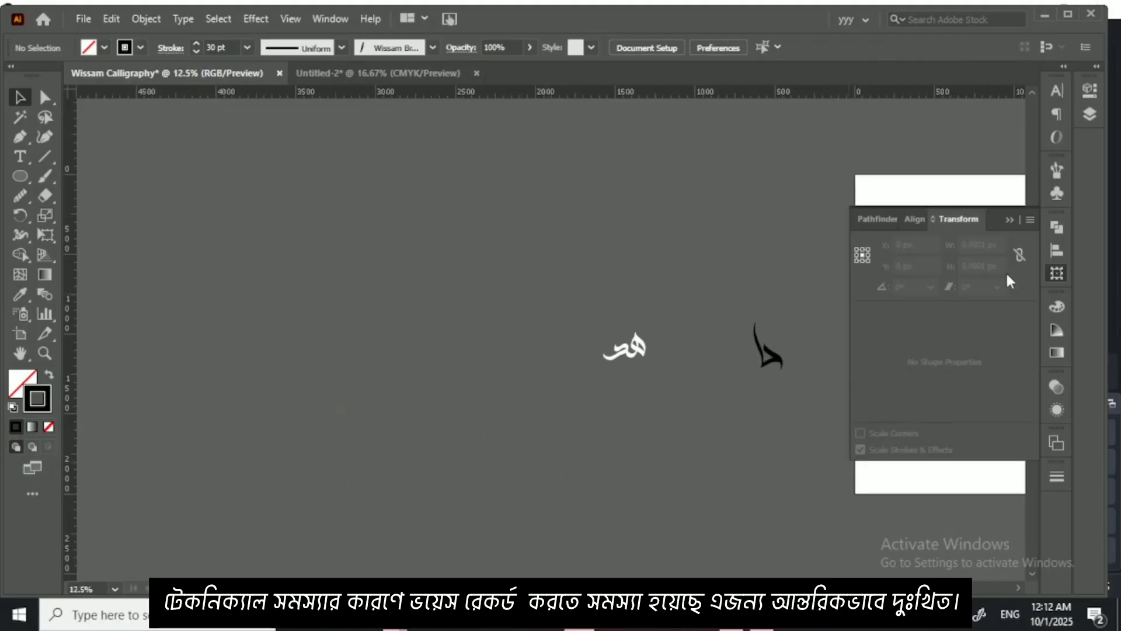
pyautogui.click(1010, 219)
# Step: Change the stroke color of the black letter shape to white, FFFFFF
pyautogui.moveTo(744, 317); pyautogui.dragTo(784, 383)
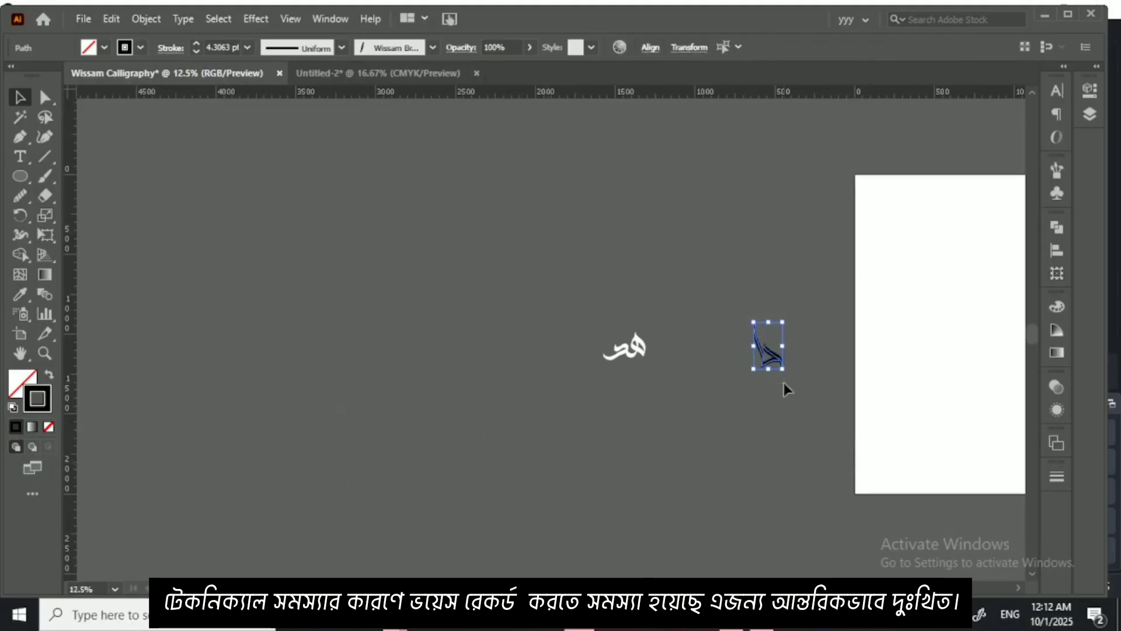
pyautogui.doubleClick(41, 401)
pyautogui.moveTo(348, 402); pyautogui.dragTo(152, 331)
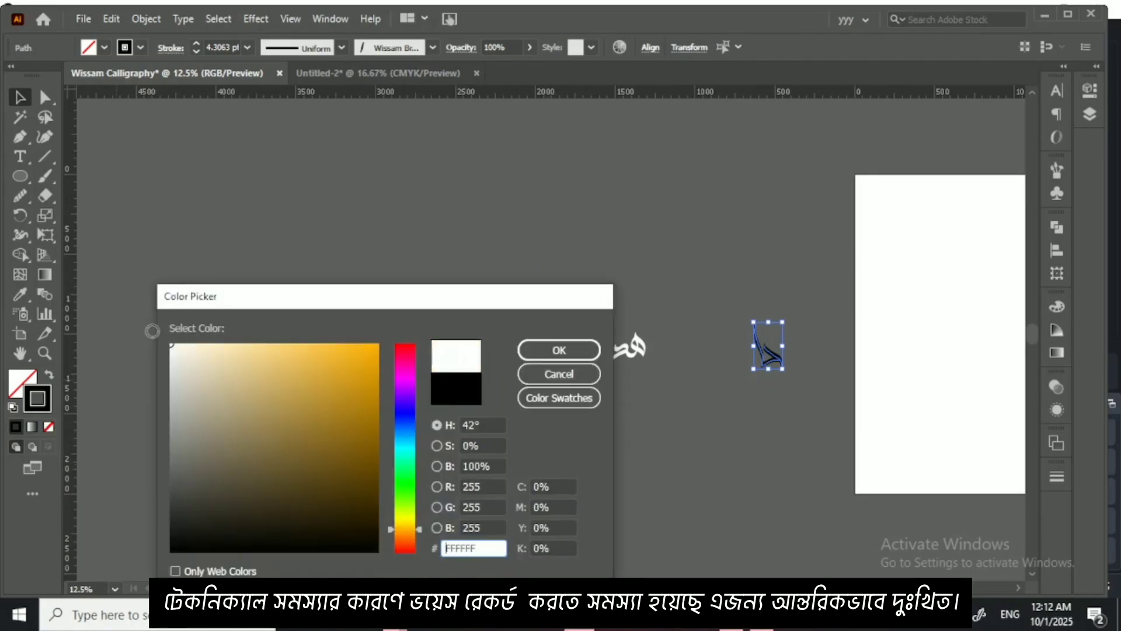
pyautogui.click(569, 346)
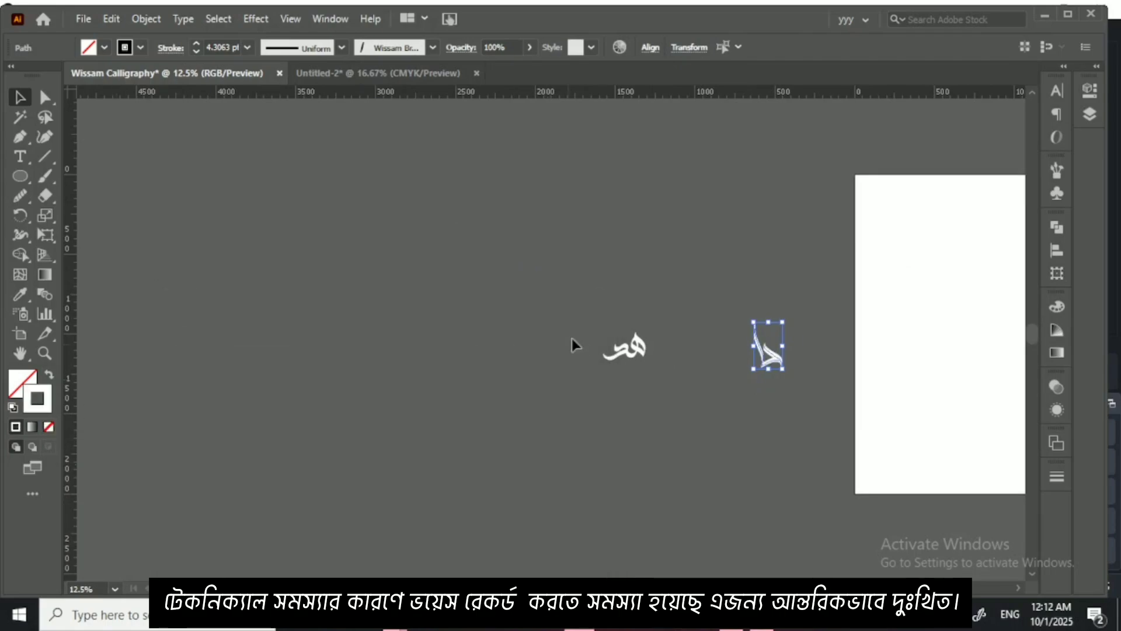
pyautogui.click(695, 328)
# Step: Move the هد lettering next to the دا shape so that the two read as one word
pyautogui.moveTo(634, 350); pyautogui.dragTo(593, 390)
pyautogui.scroll(7, 723, 365)
pyautogui.moveTo(625, 308)
pyautogui.mouseDown()
pyautogui.moveTo(621, 287)
pyautogui.moveTo(626, 295)
pyautogui.mouseUp()
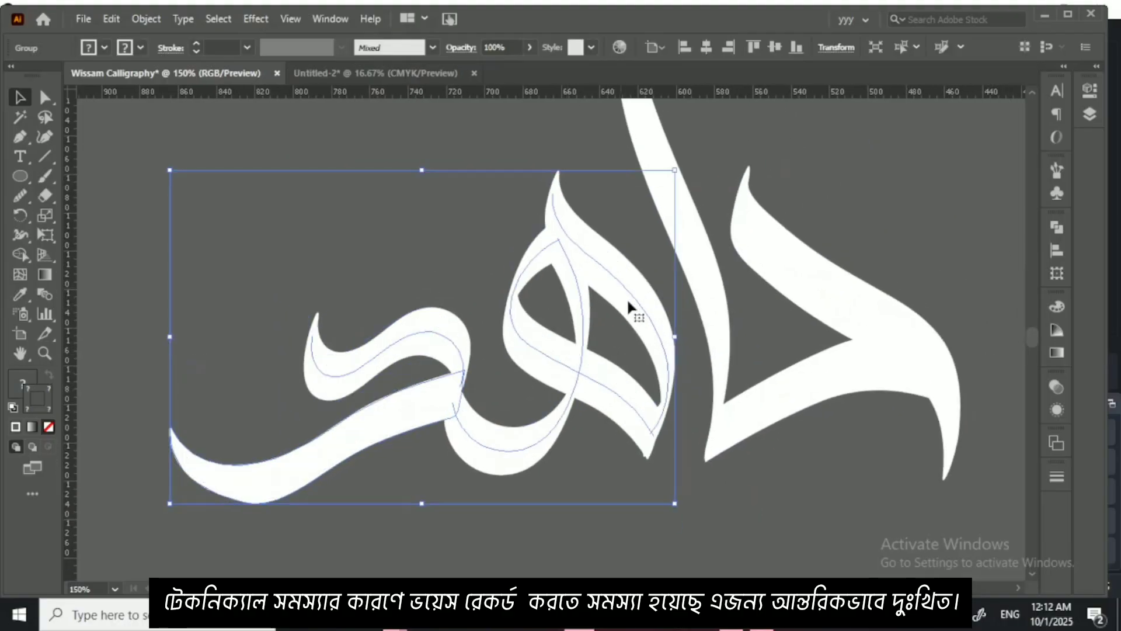
pyautogui.click(781, 483)
# Step: Add a horizontal guide at the foot of the alif and shift the هد group slightly upward against it, close beside the alif
pyautogui.moveTo(697, 89); pyautogui.dragTo(709, 460)
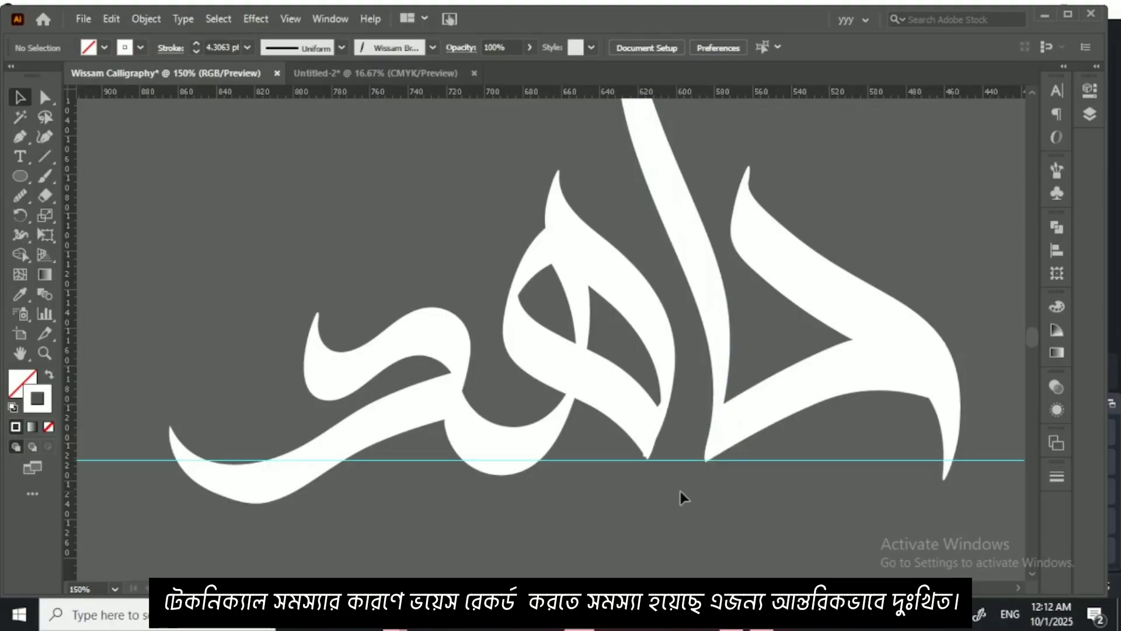
pyautogui.moveTo(390, 250); pyautogui.dragTo(611, 373)
pyautogui.moveTo(610, 373); pyautogui.dragTo(596, 363)
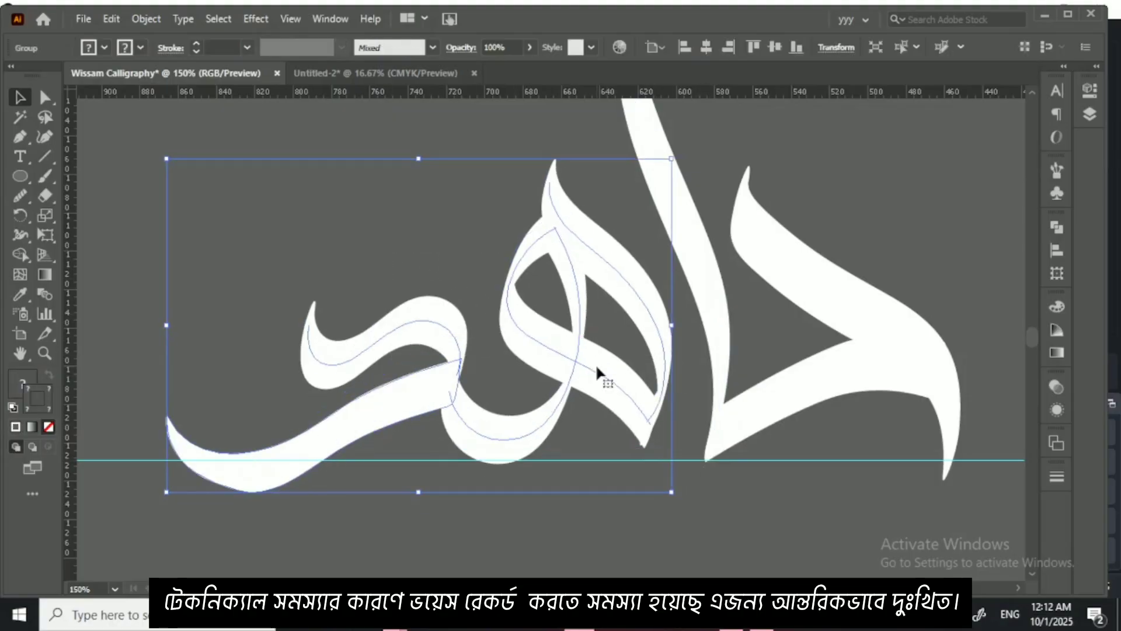
pyautogui.press('Up')
pyautogui.press('Right')
pyautogui.press('Right')
pyautogui.press('Right')
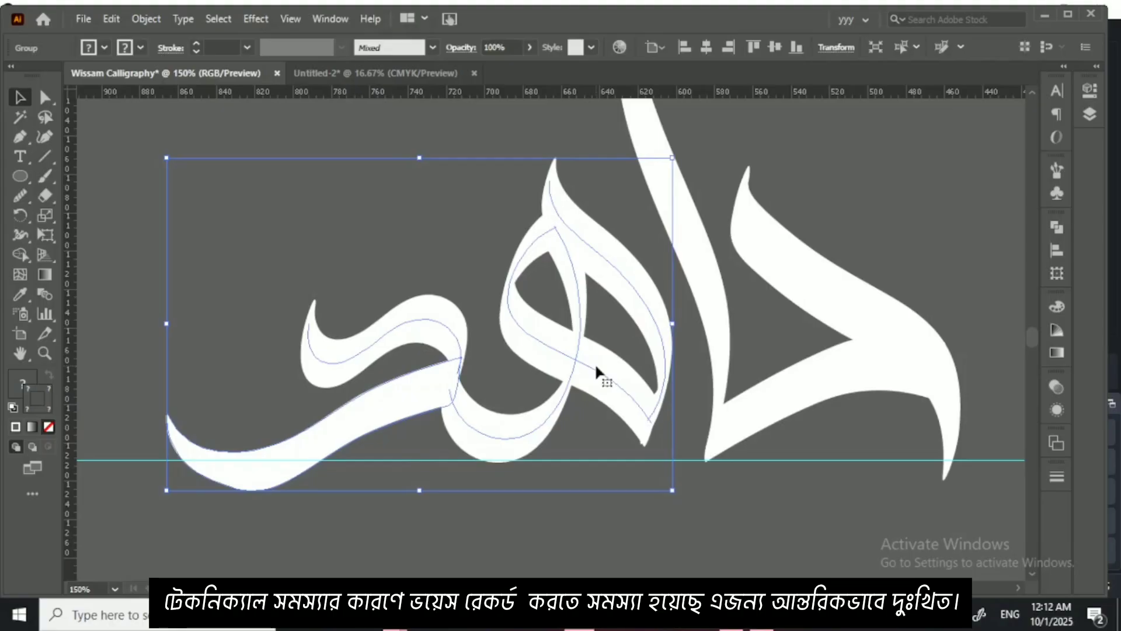
pyautogui.press('Up')
pyautogui.press('Up')
pyautogui.press('Up')
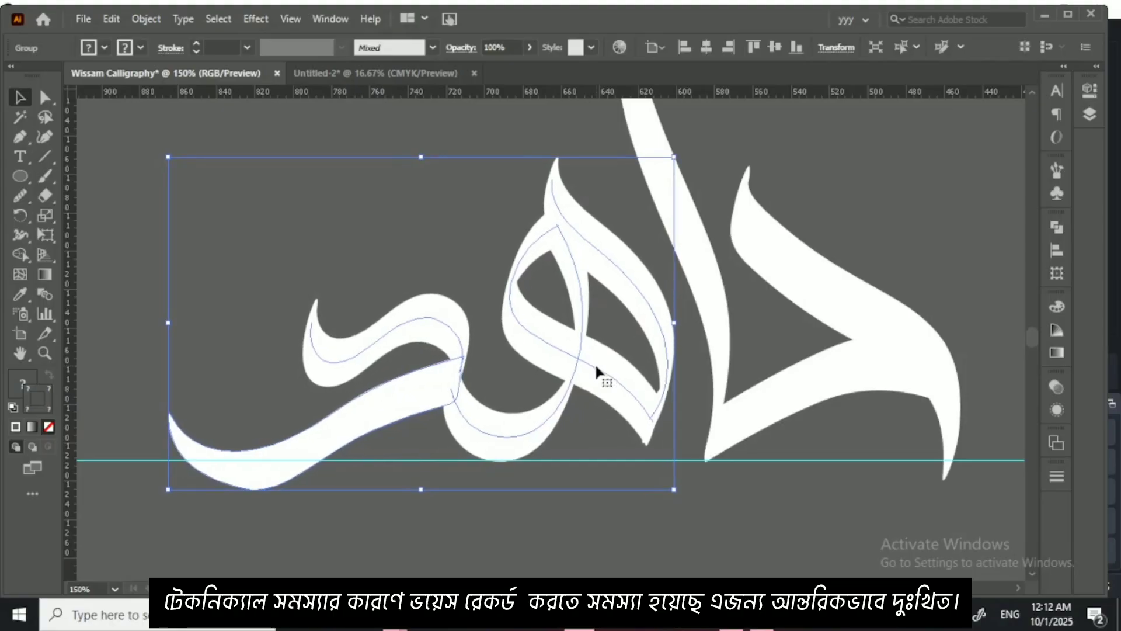
pyautogui.press('Right')
pyautogui.press('Right')
pyautogui.press('Right')
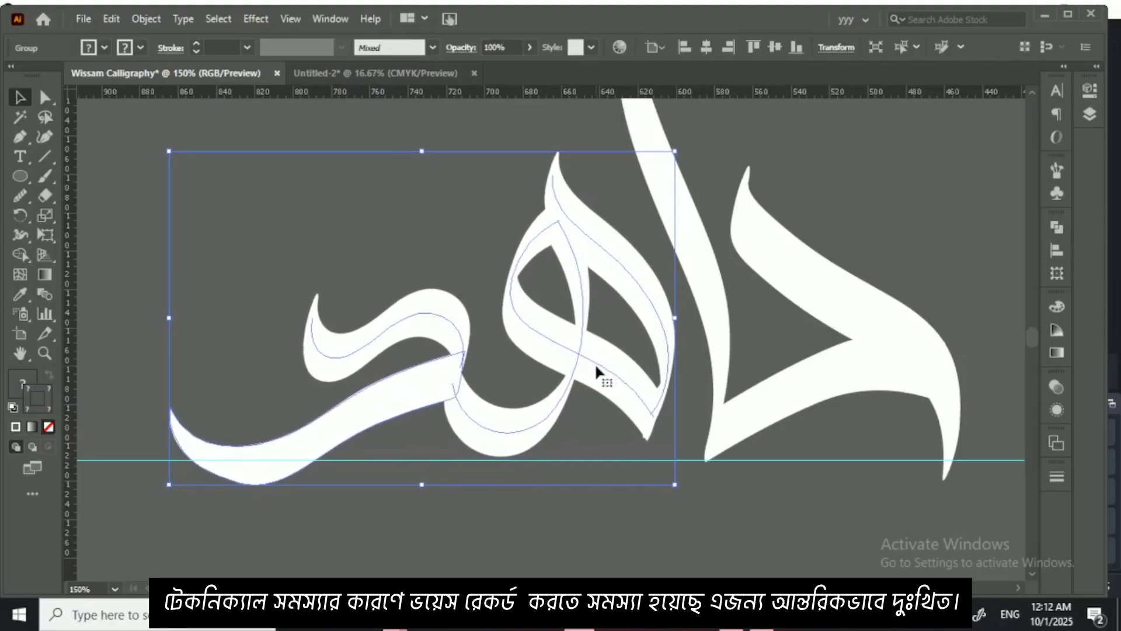
pyautogui.click(773, 514)
# Step: Examine the spacing and baseline alignment of the assembled داهد lettering at different magnifications
pyautogui.hotkey('ctrl', '-')
pyautogui.hotkey('ctrl', '-')
pyautogui.hotkey('ctrl', '-')
pyautogui.hotkey('ctrl', '-')
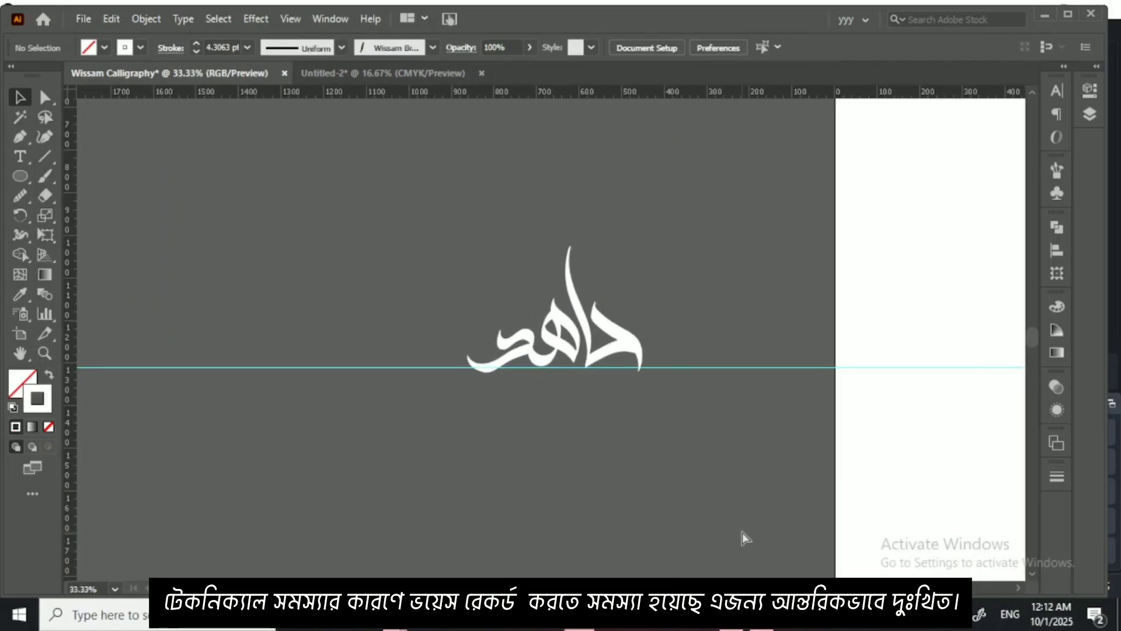
pyautogui.hotkey('ctrl', '+')
pyautogui.hotkey('ctrl', '+')
pyautogui.hotkey('ctrl', '+')
pyautogui.hotkey('ctrl', '-')
pyautogui.hotkey('ctrl', '-')
pyautogui.hotkey('ctrl', '-')
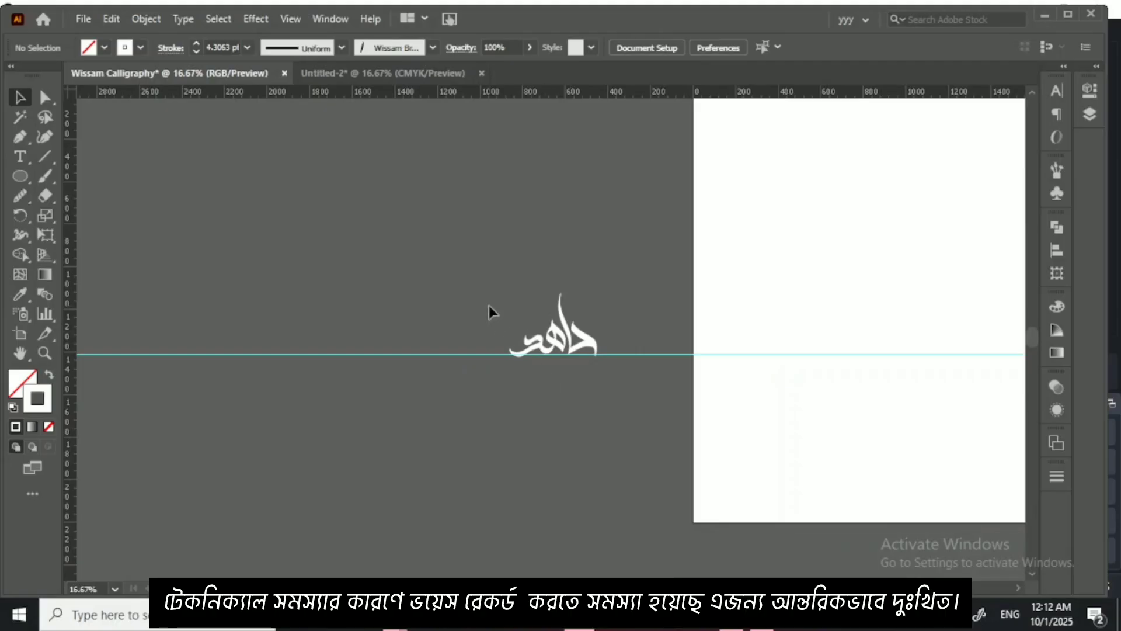
# Step: Set the stroke color of the whole داهد lettering to black and expand the appearance of its brush strokes into shapes
pyautogui.moveTo(584, 372); pyautogui.dragTo(584, 374)
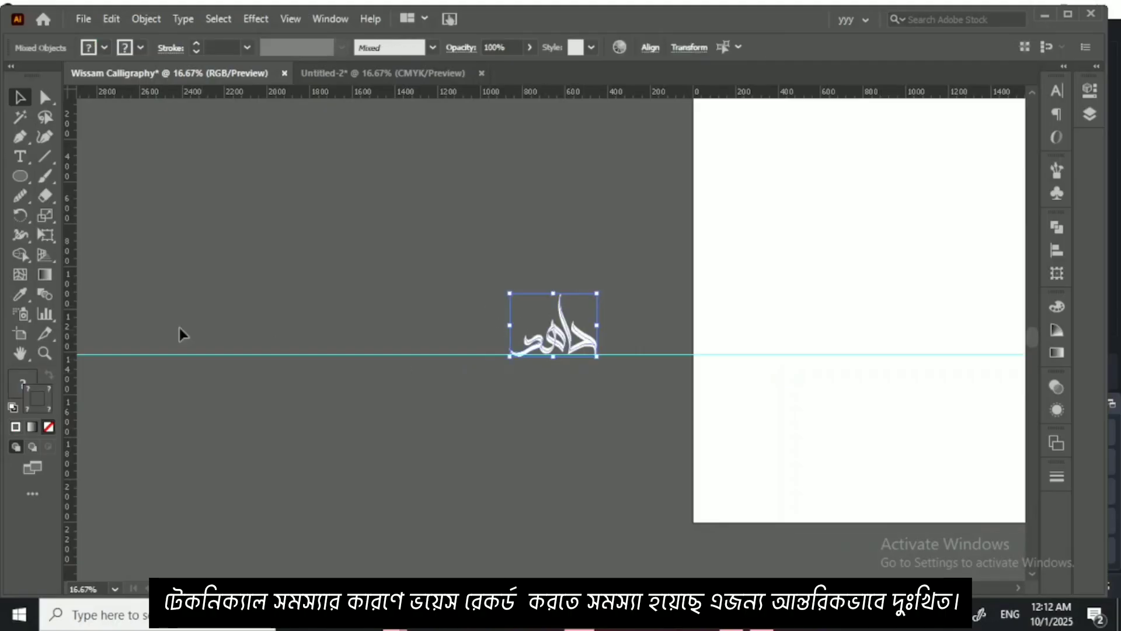
pyautogui.click(16, 427)
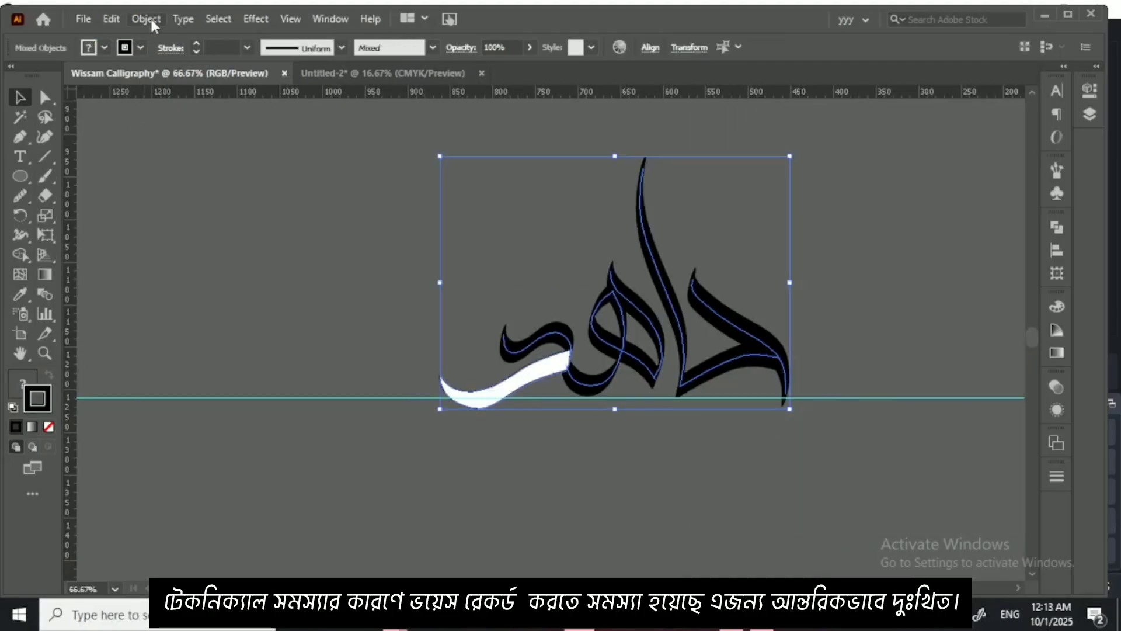
pyautogui.click(146, 18)
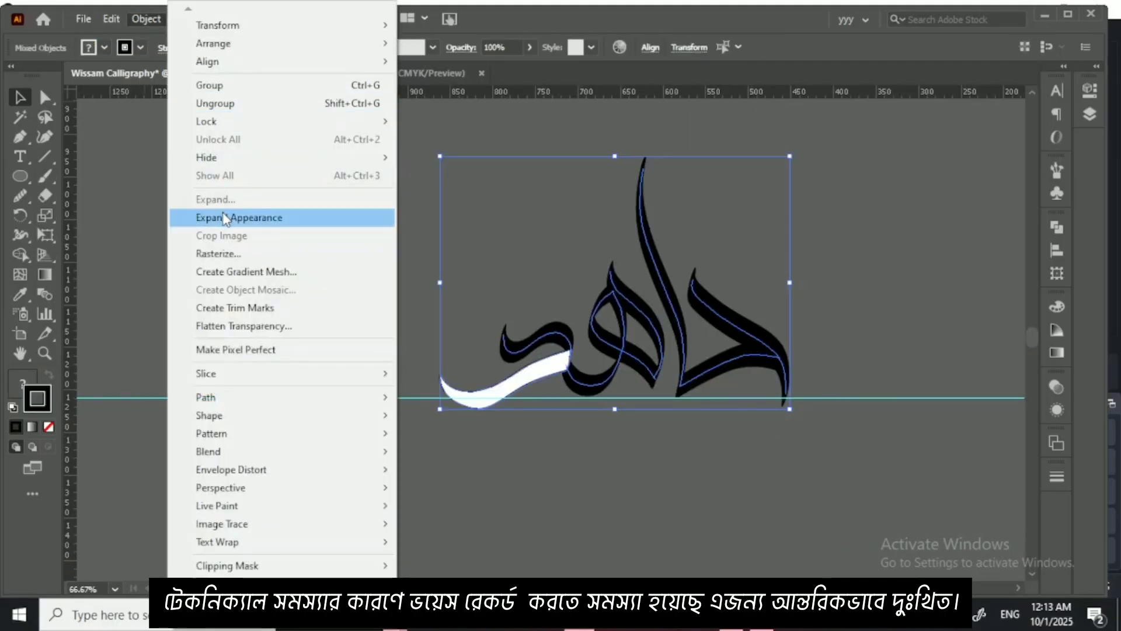
pyautogui.click(207, 217)
# Step: Fill all the expanded letter shapes with black, 000000, including the white tail stroke of the final dal
pyautogui.moveTo(362, 141); pyautogui.dragTo(845, 451)
pyautogui.click(17, 387)
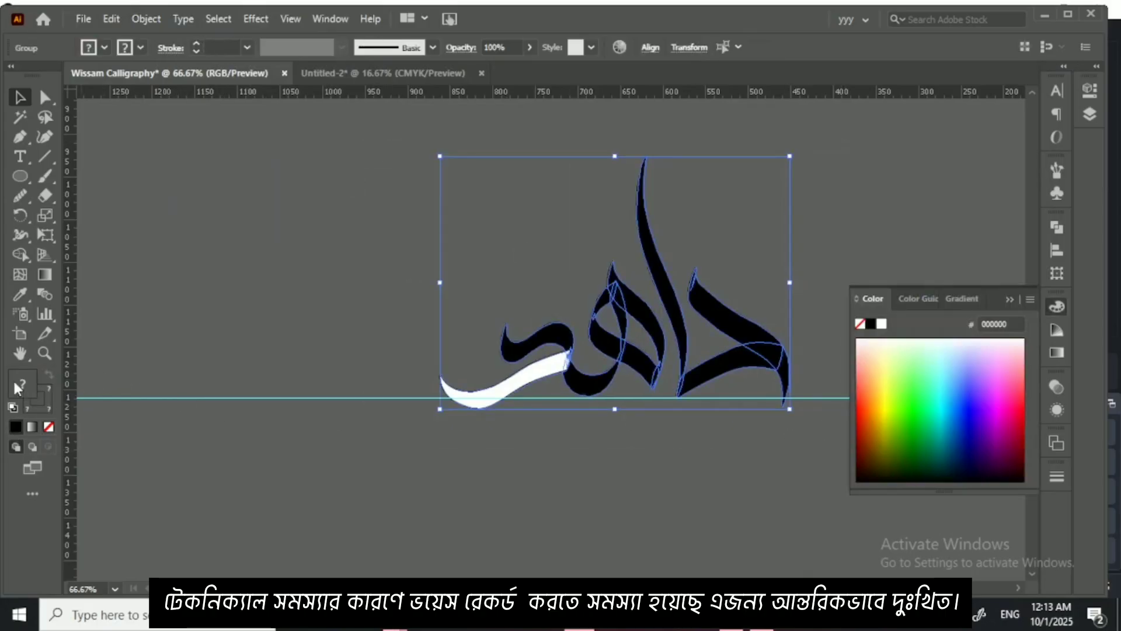
pyautogui.click(870, 325)
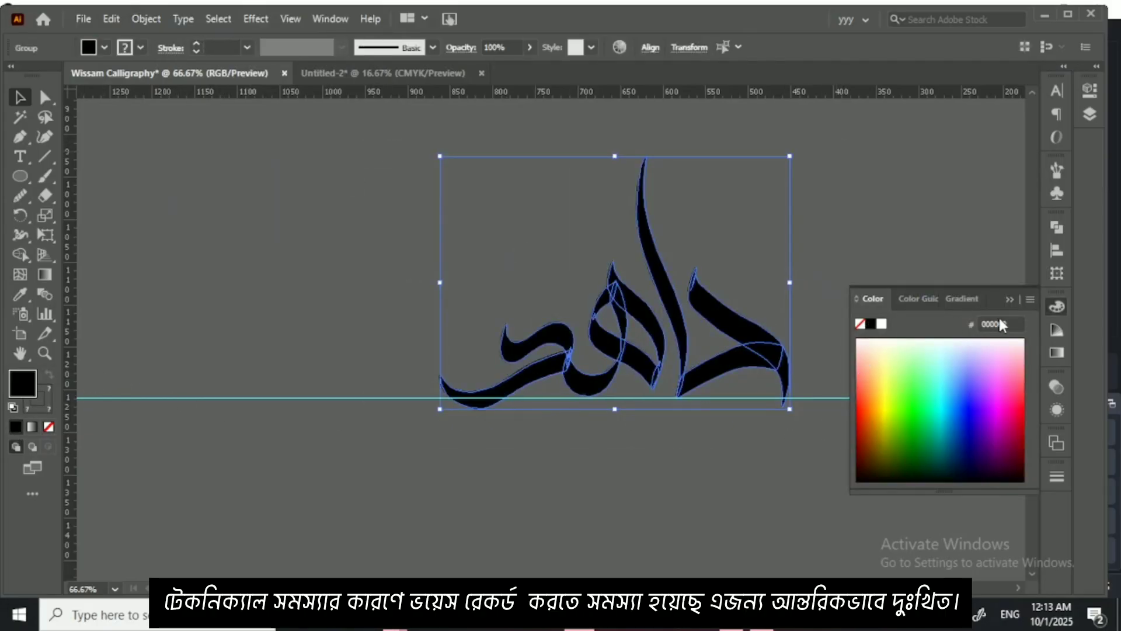
pyautogui.click(1010, 296)
pyautogui.click(877, 293)
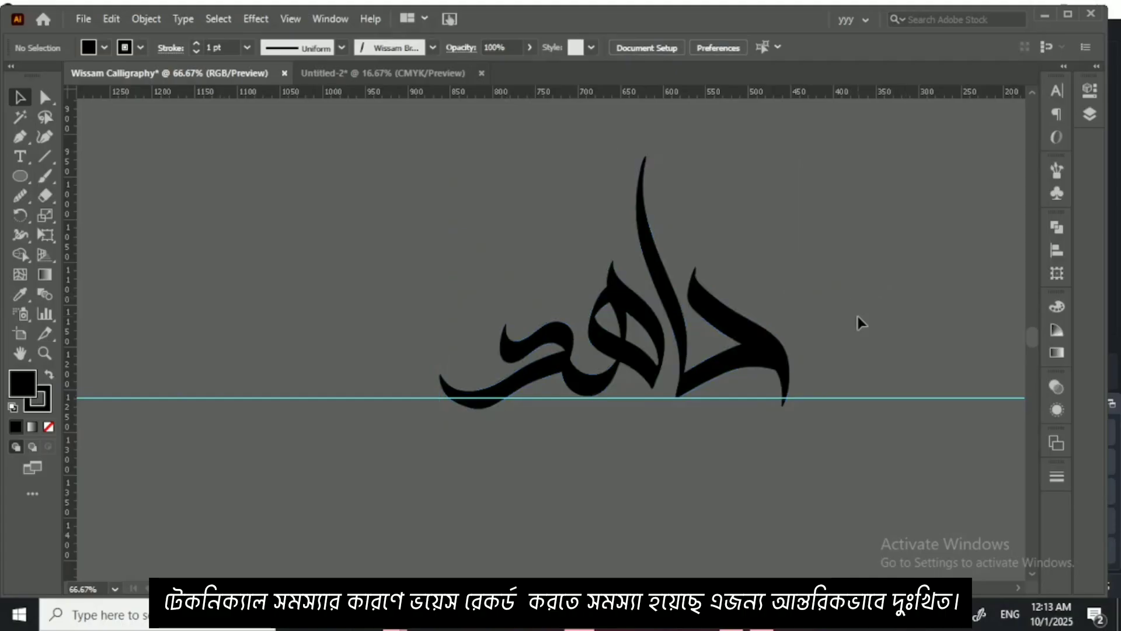
# Step: Enlarge the whole lettering proportionally to a width of about 1180 px
pyautogui.hotkey('ctrl', '-')
pyautogui.hotkey('ctrl', '-')
pyautogui.hotkey('ctrl', '-')
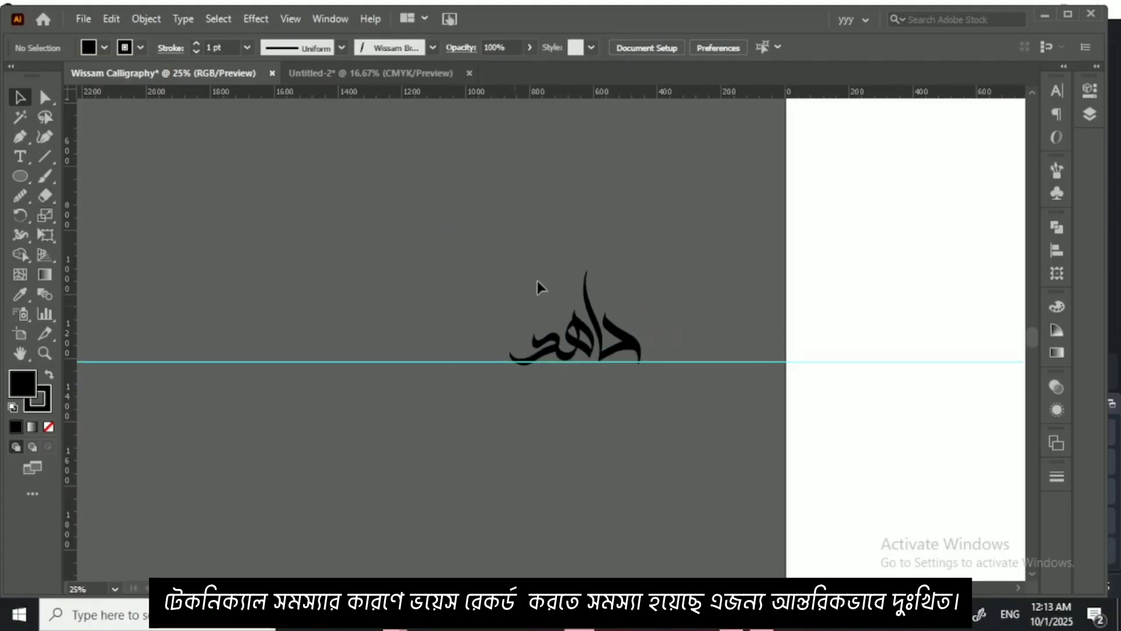
pyautogui.moveTo(509, 269); pyautogui.dragTo(643, 389)
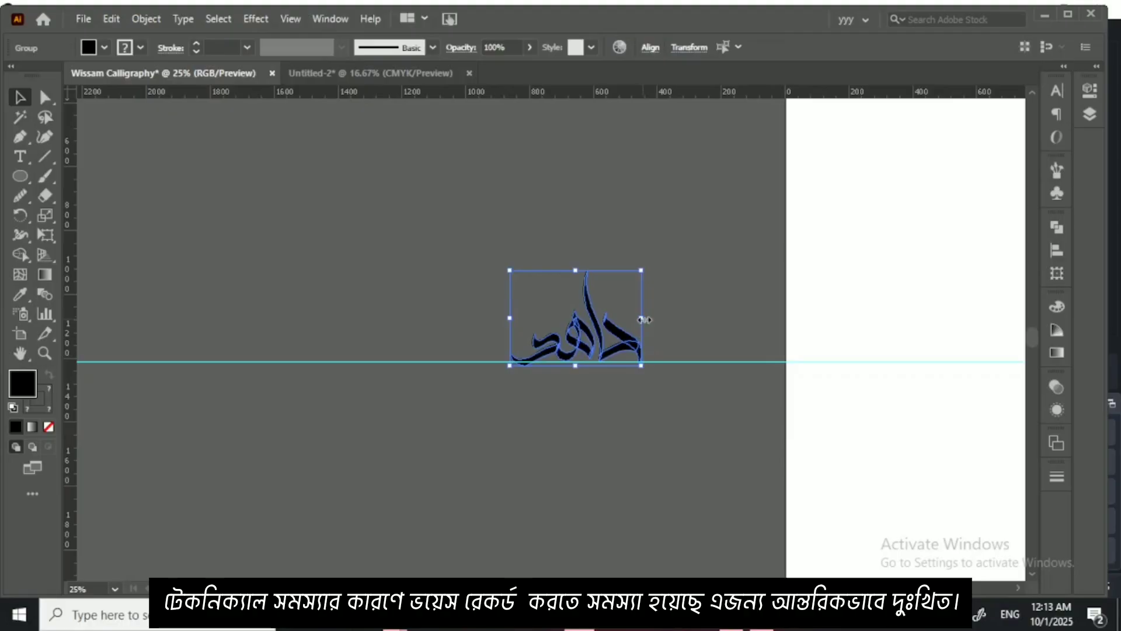
pyautogui.moveTo(641, 318); pyautogui.dragTo(888, 320)
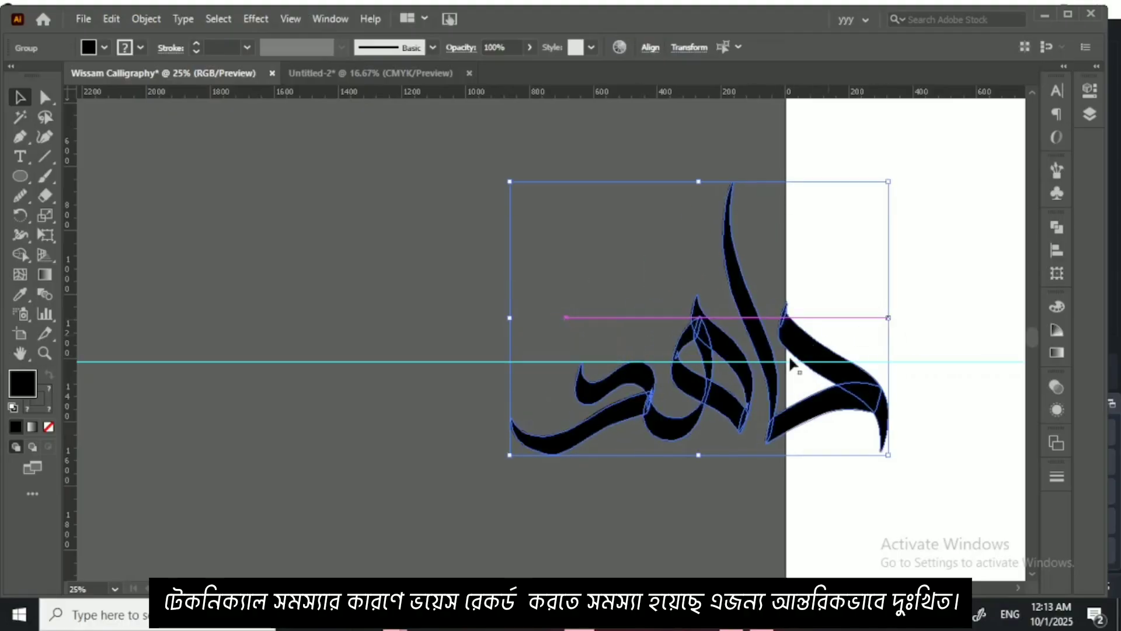
# Step: Move the enlarged lettering from the canvas onto the white artboard, roughly centered across its width
pyautogui.hotkey('ctrl', '-')
pyautogui.hotkey('ctrl', '-')
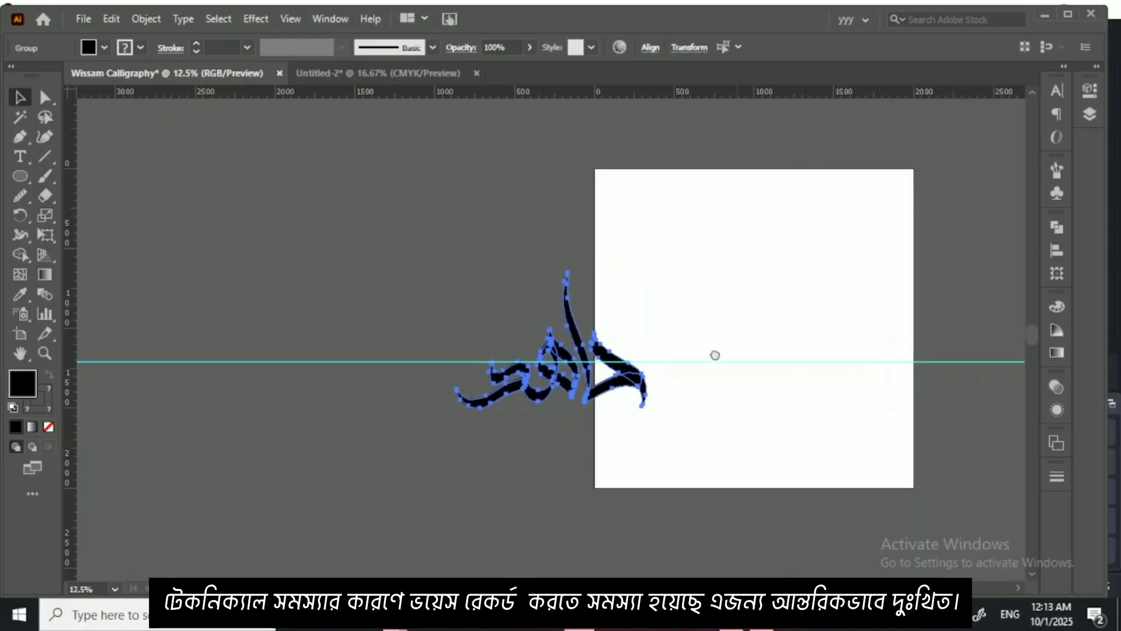
pyautogui.scroll(2, 714, 354)
pyautogui.moveTo(561, 461); pyautogui.dragTo(706, 484)
pyautogui.click(707, 484)
pyautogui.hotkey('ctrl', '+')
pyautogui.hotkey('ctrl', '+')
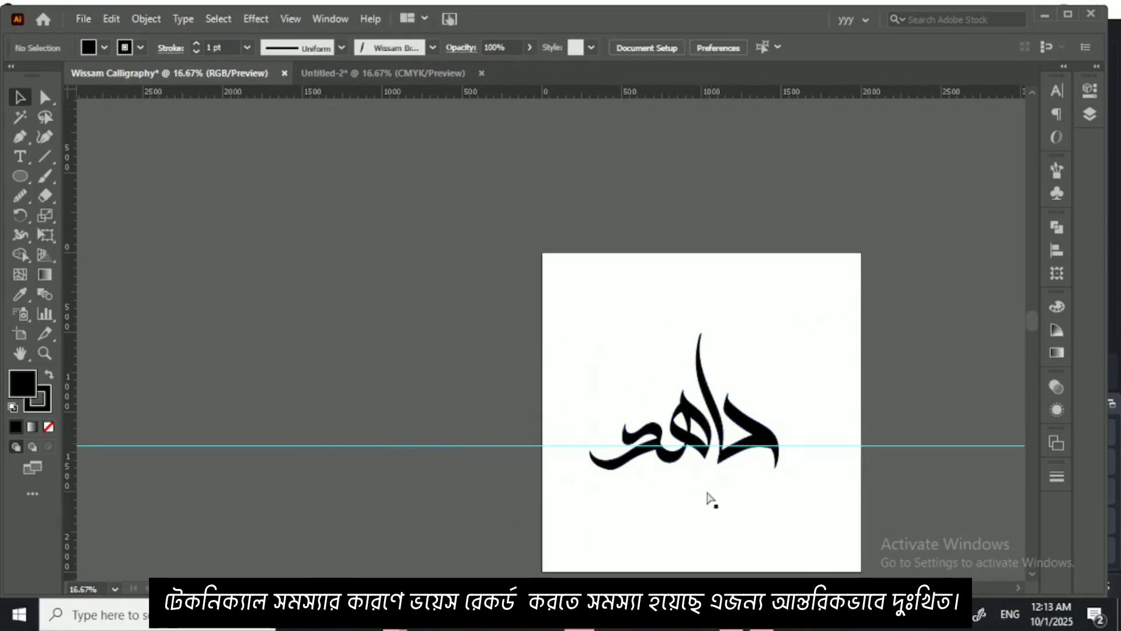
pyautogui.moveTo(677, 397); pyautogui.dragTo(437, 160)
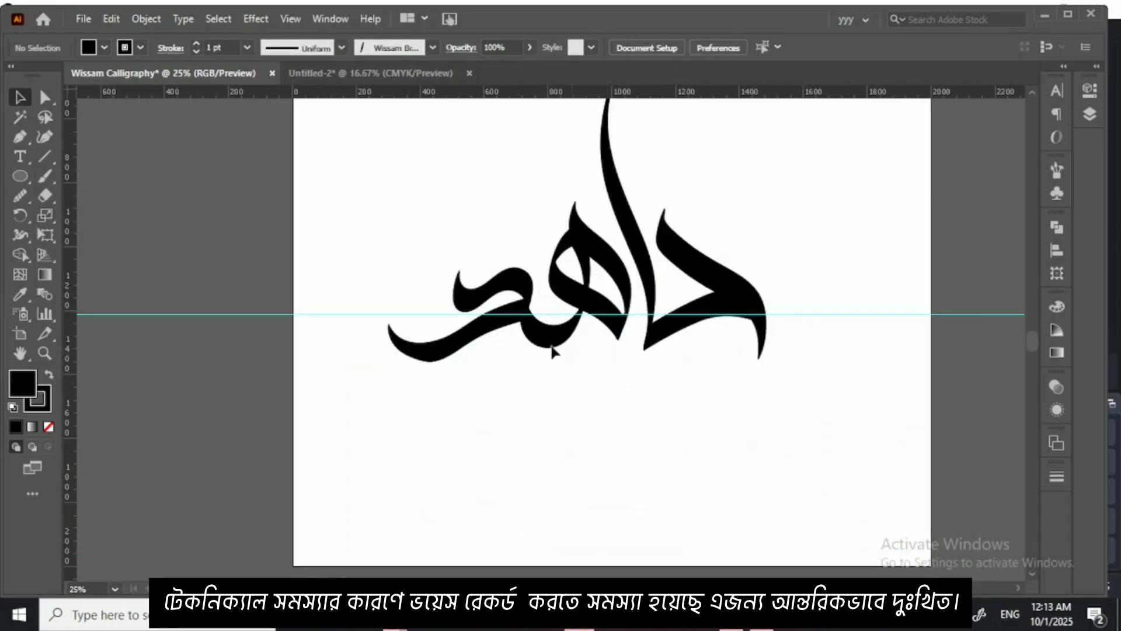
# Step: Clear the horizontal guide that crosses the lettering
pyautogui.click(292, 17)
pyautogui.scroll(-6, 350, 525)
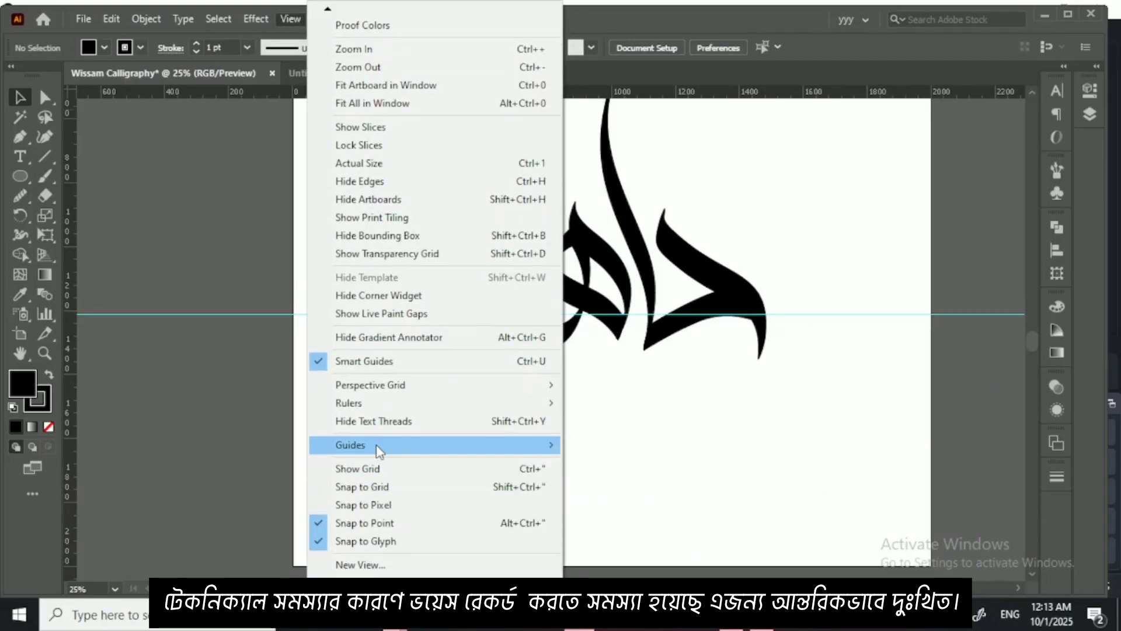
pyautogui.moveTo(380, 445)
pyautogui.click(619, 517)
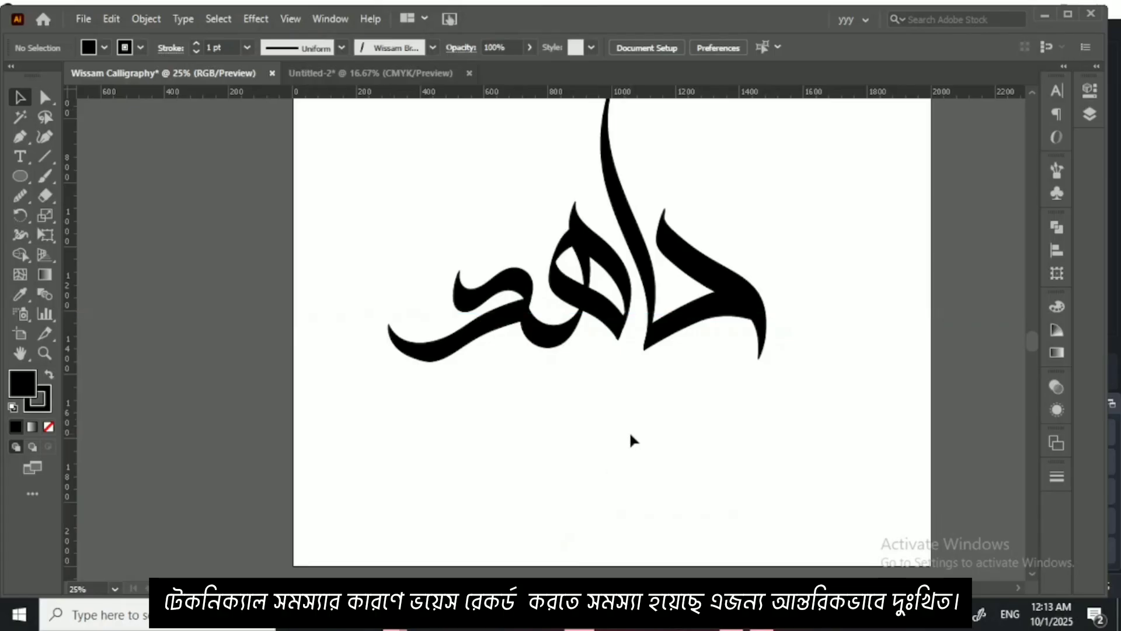
# Step: Draw a black square about 200 px wide with the Rectangle tool below the first letter
pyautogui.moveTo(28, 189); pyautogui.dragTo(88, 175)
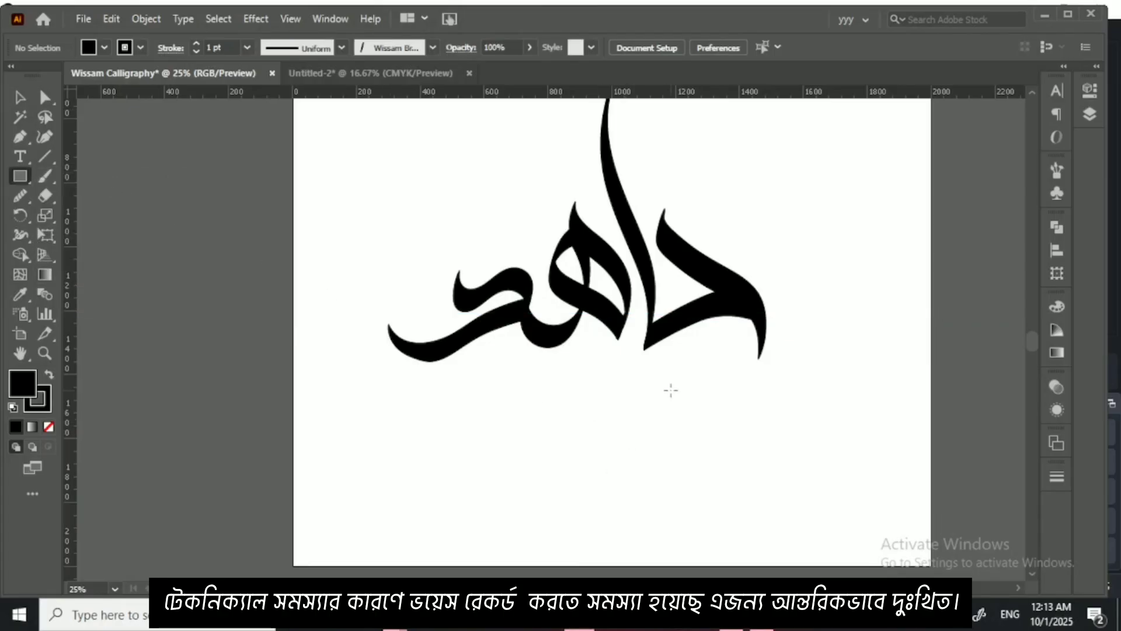
pyautogui.moveTo(671, 390); pyautogui.dragTo(736, 452)
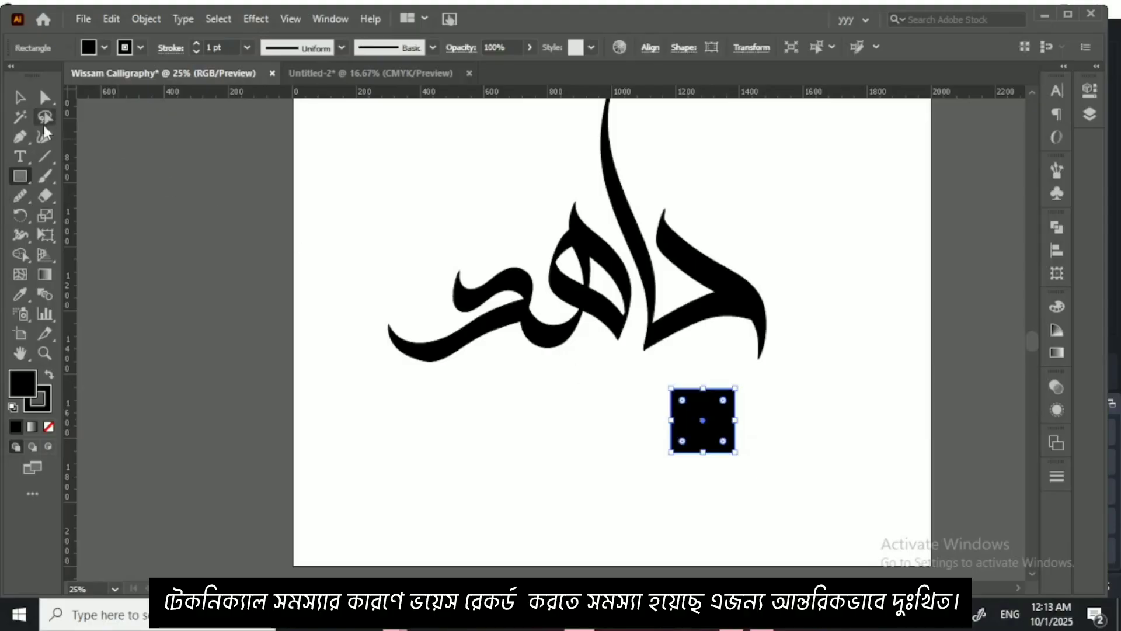
pyautogui.click(19, 98)
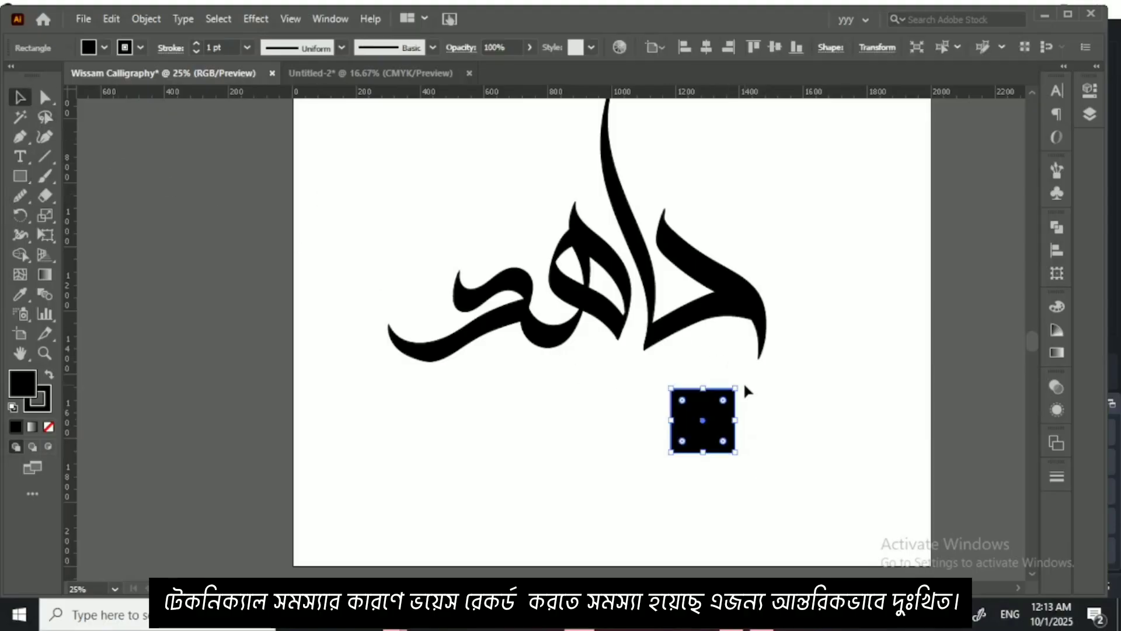
# Step: Rotate the square 45° into a diamond, shrink it, and place it as the dot beneath the first letter
pyautogui.moveTo(742, 383); pyautogui.dragTo(718, 379)
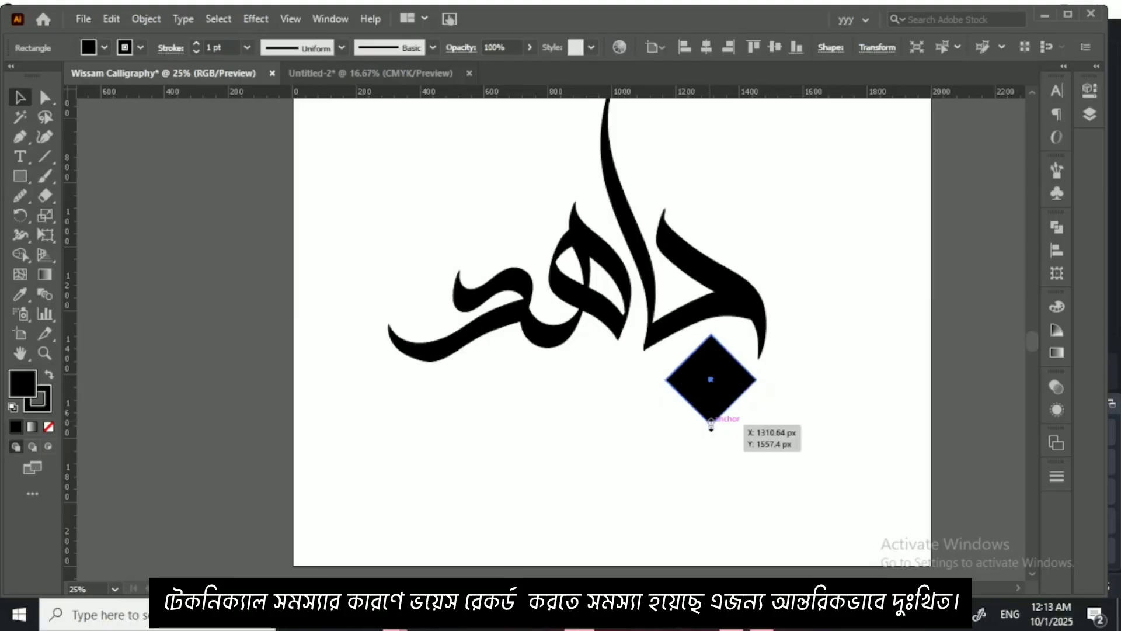
pyautogui.moveTo(710, 424); pyautogui.dragTo(712, 379)
pyautogui.moveTo(708, 379); pyautogui.dragTo(719, 367)
pyautogui.click(652, 381)
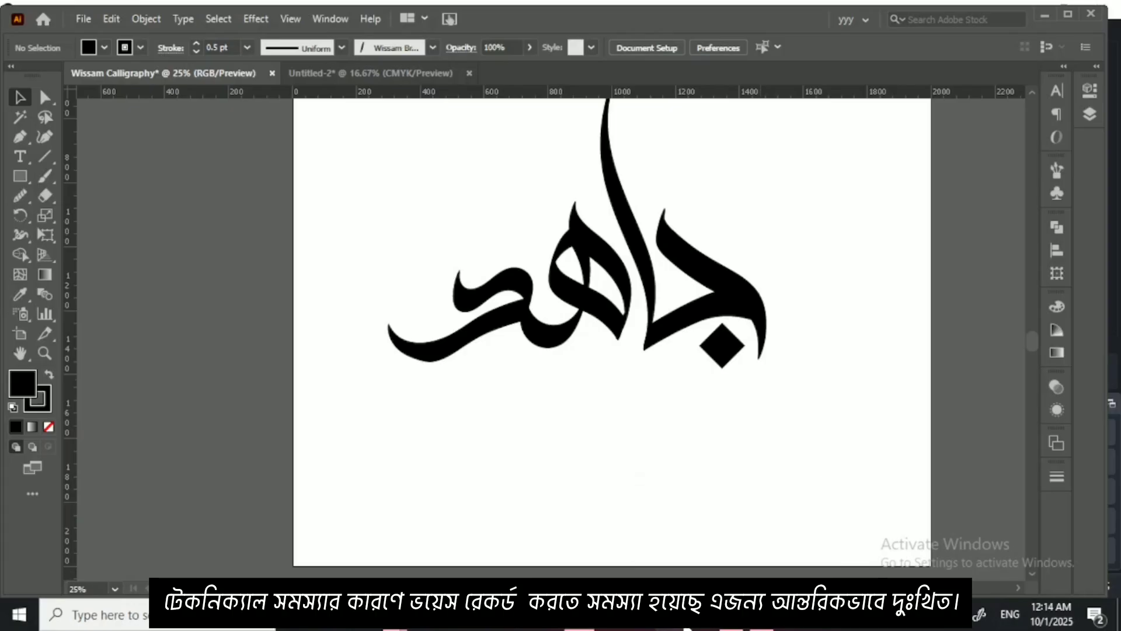
# Step: Switch to the Chrome browser, search Google for pinterest, and open the Pinterest site
pyautogui.moveTo(731, 626)
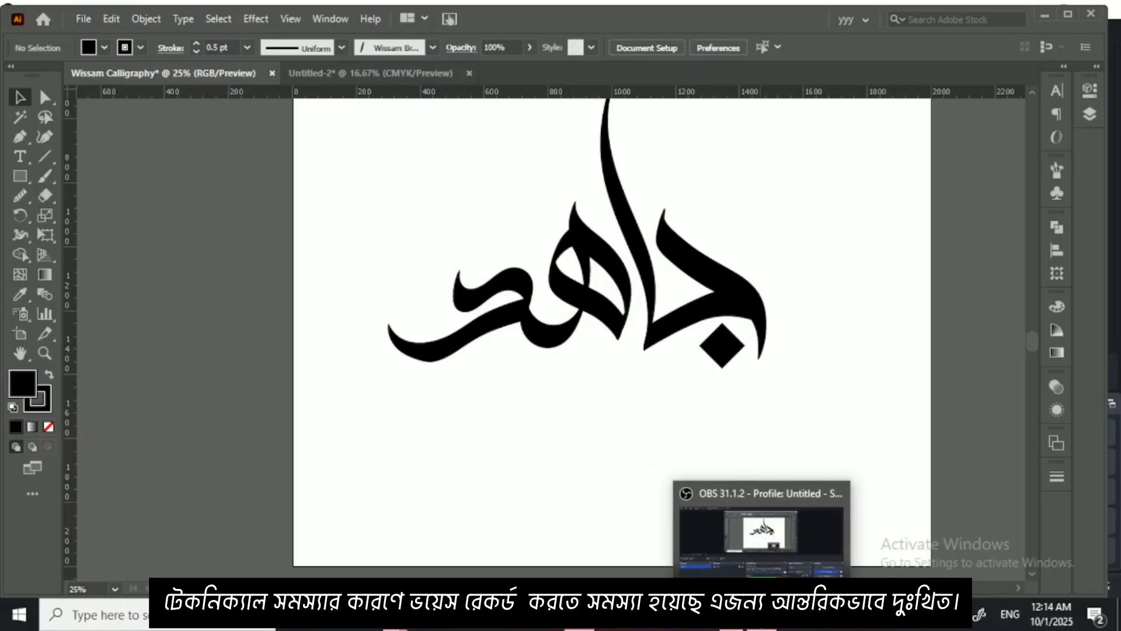
pyautogui.click(731, 626)
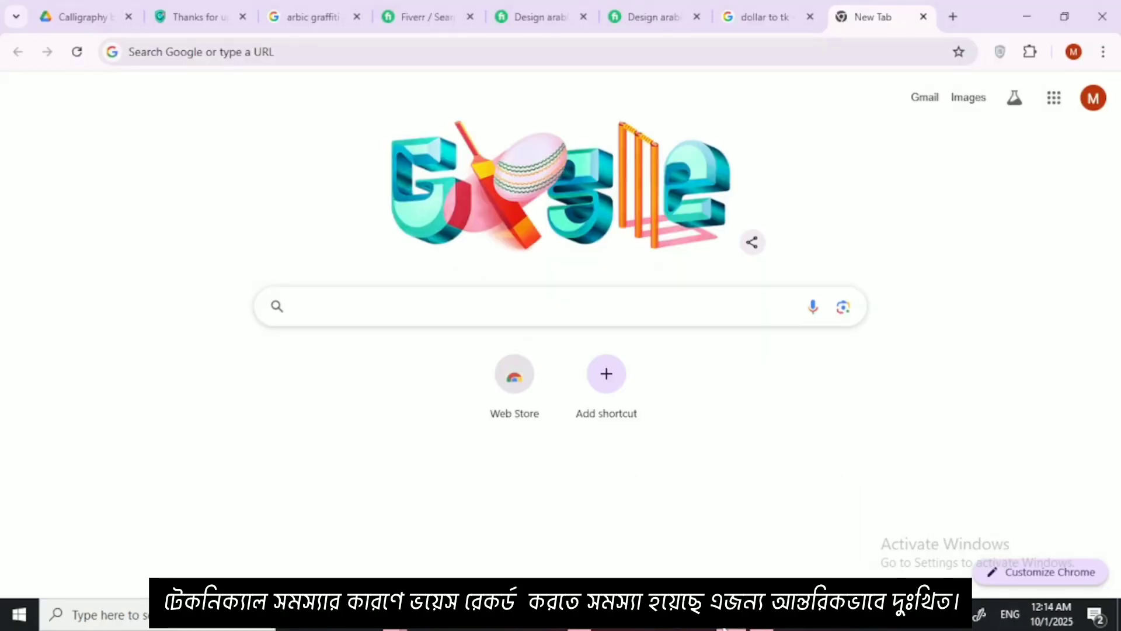
pyautogui.click(574, 304)
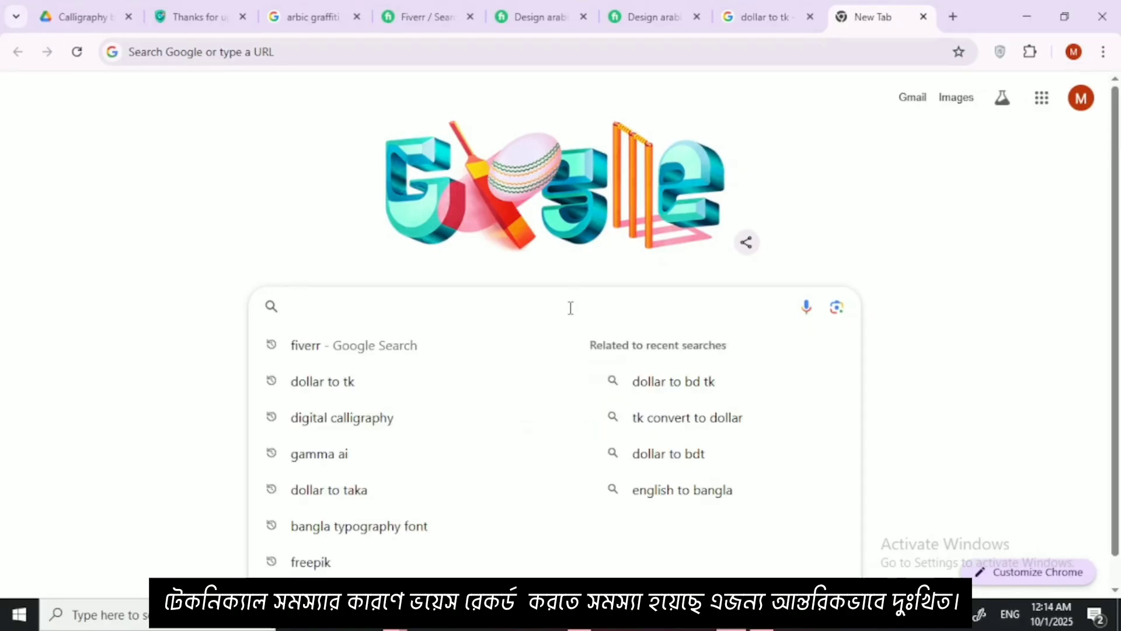
pyautogui.write('PINT')
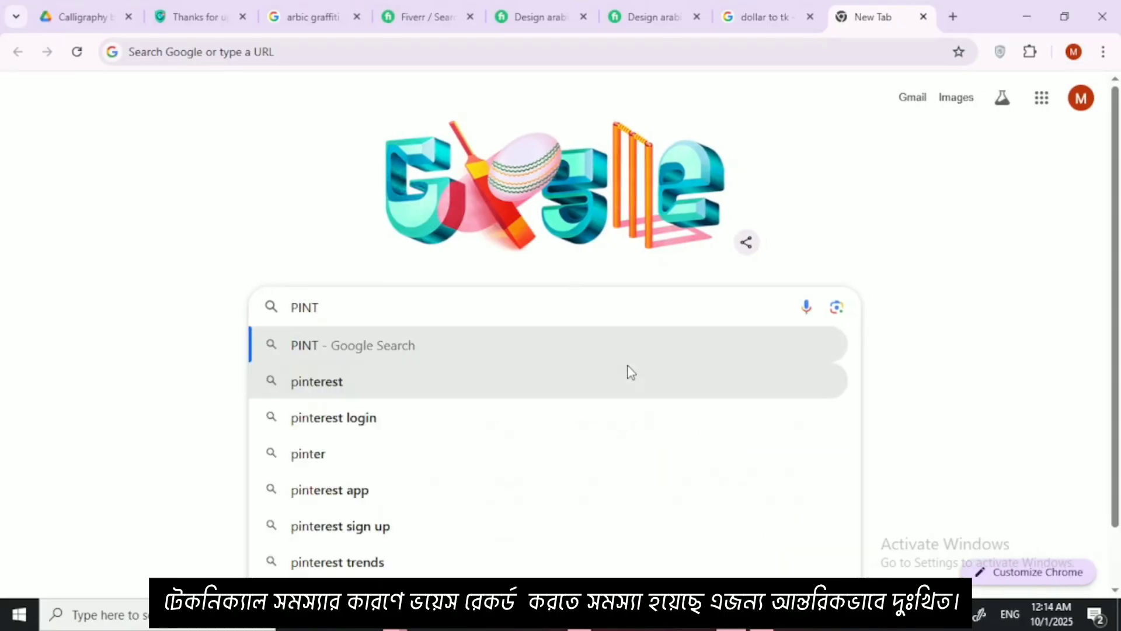
pyautogui.press('BackSpace')
pyautogui.press('BackSpace')
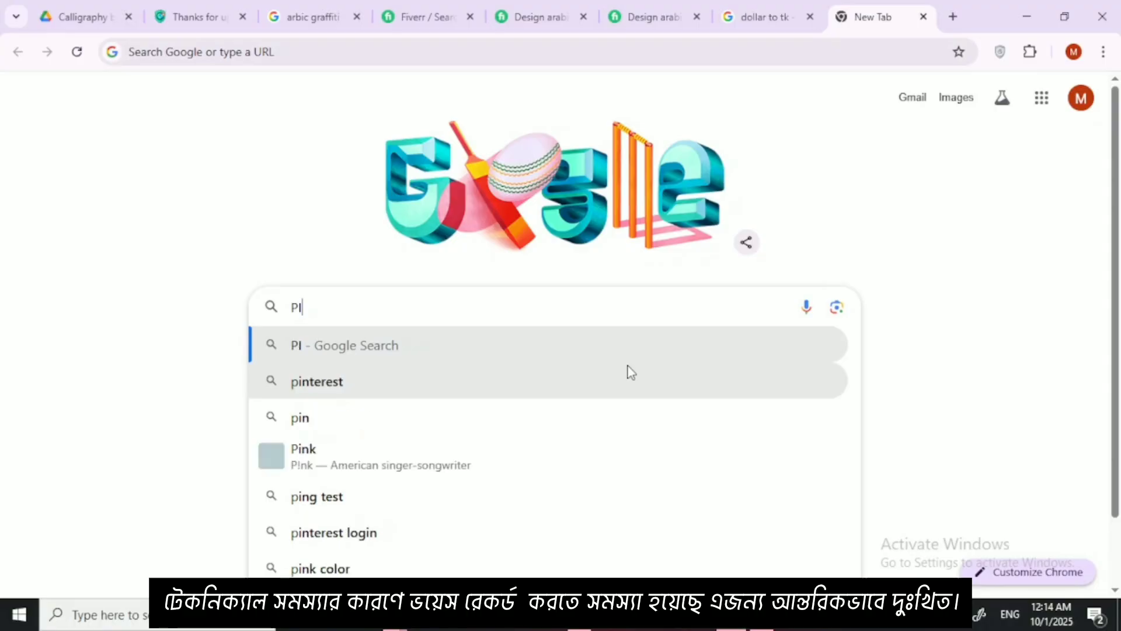
pyautogui.press('Down')
pyautogui.press('Return')
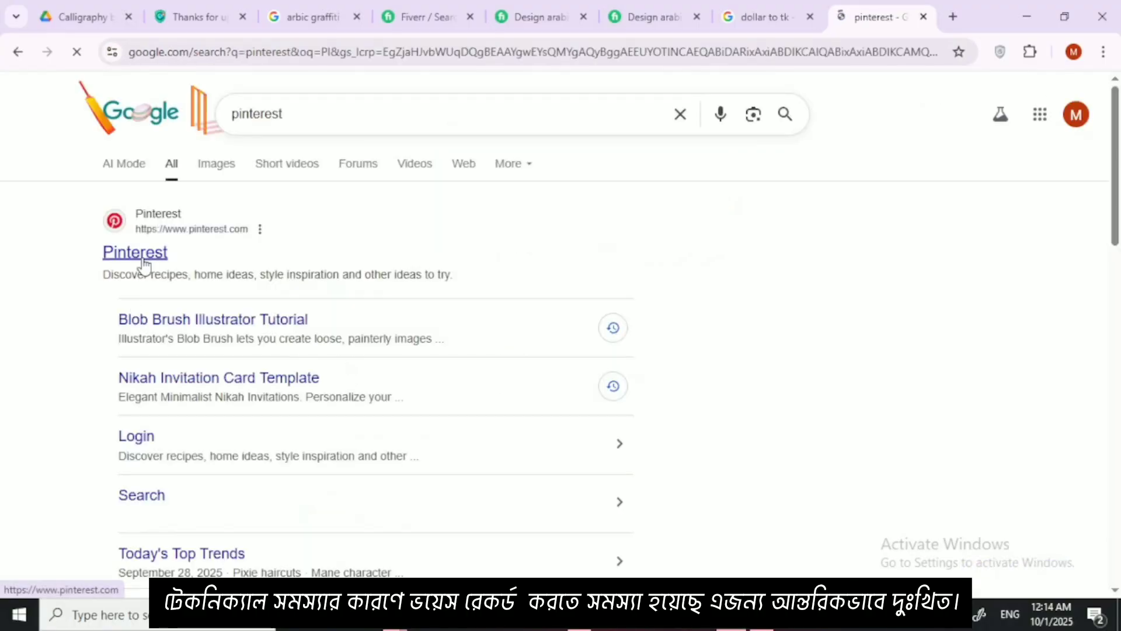
pyautogui.click(144, 261)
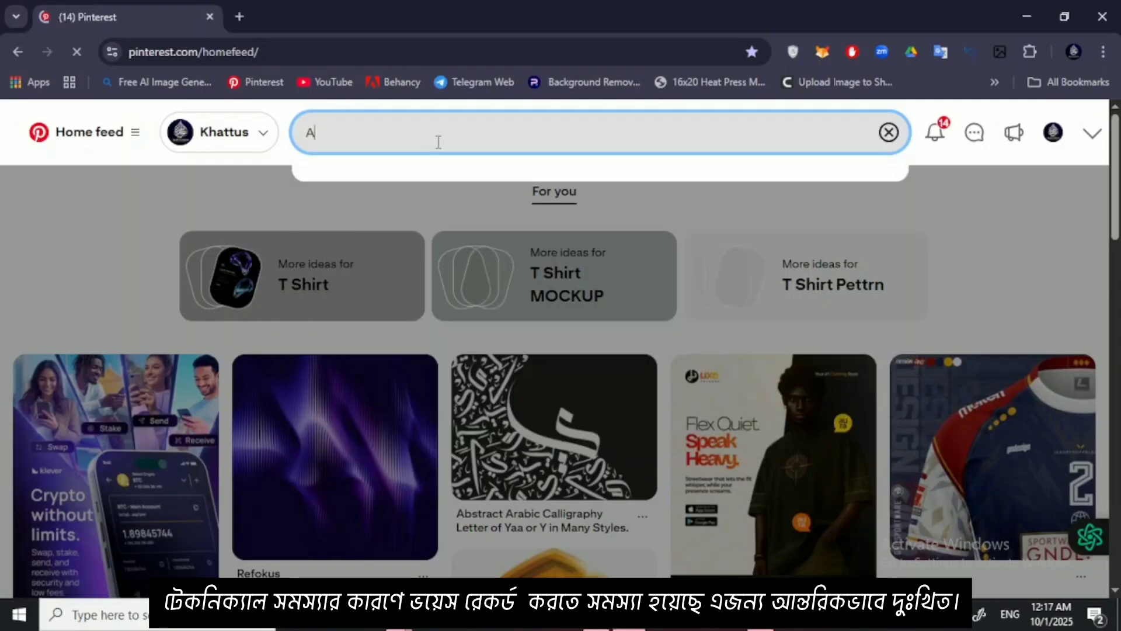
# Step: Search Pinterest for "Arabic logo"
pyautogui.write('ran')
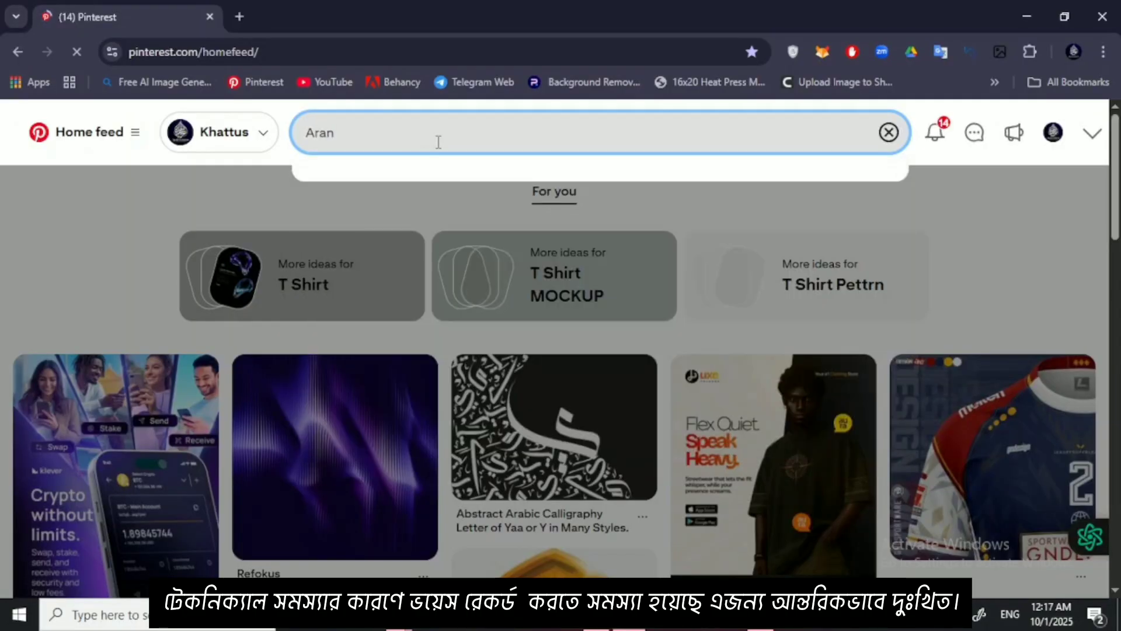
pyautogui.press('BackSpace')
pyautogui.write('b')
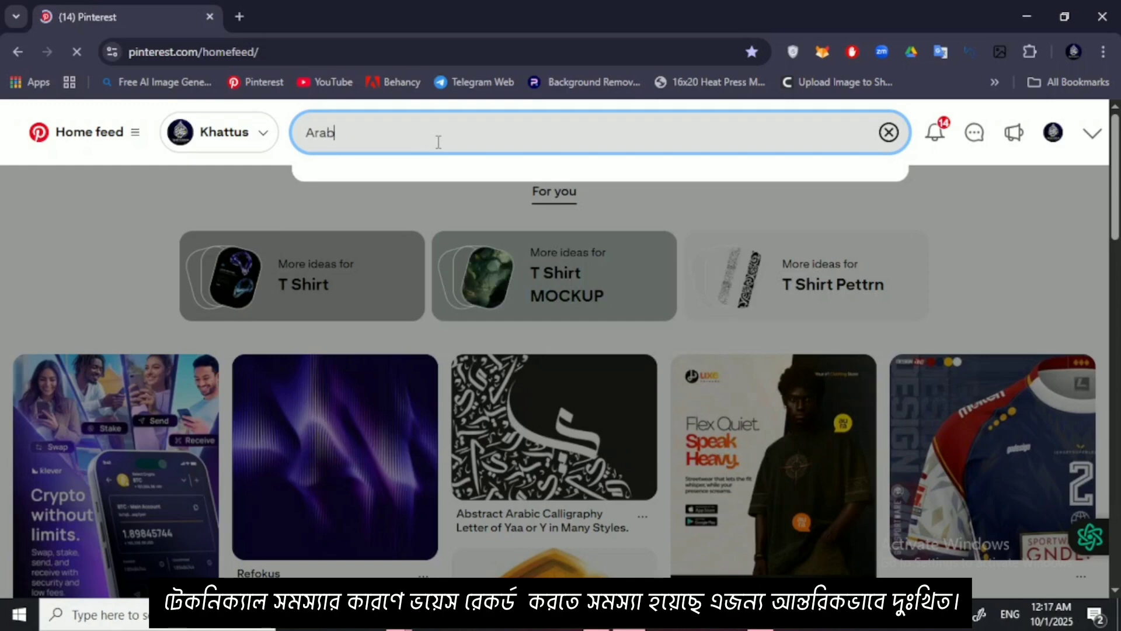
pyautogui.write('ic logo')
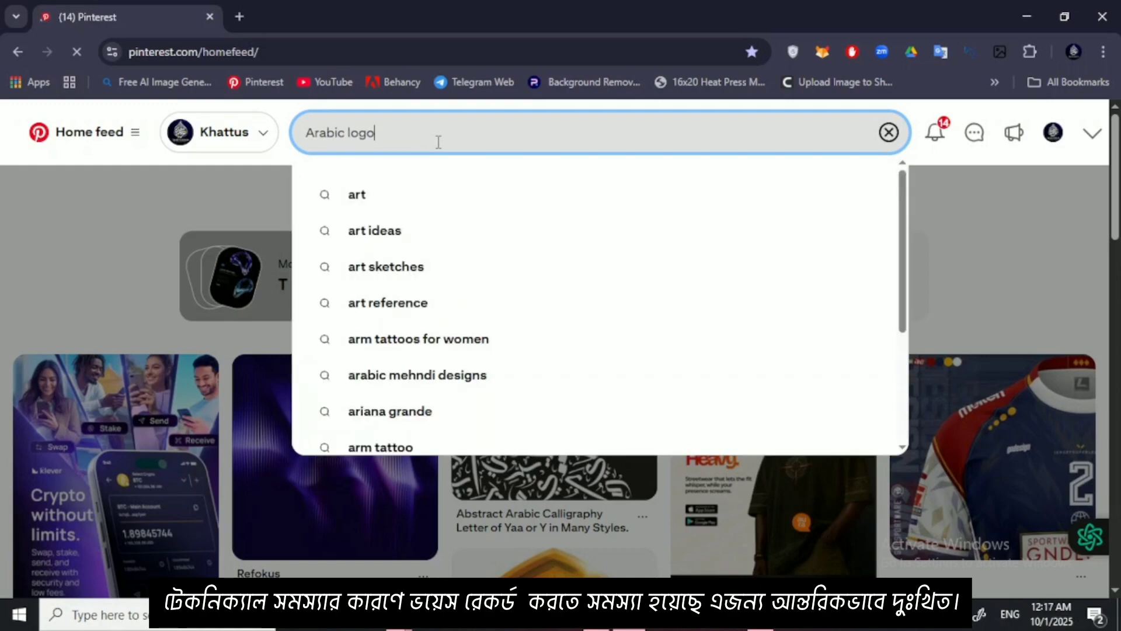
pyautogui.press('Return')
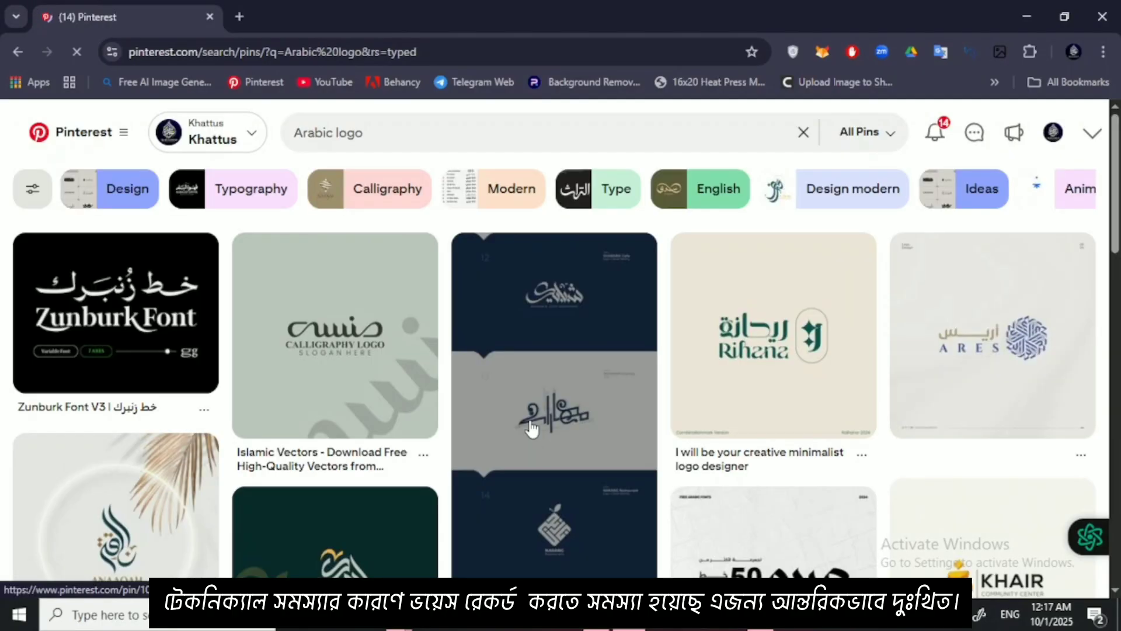
# Step: Examine the Arabic logo designs in the Pinterest results for lettering styles and composition ideas
pyautogui.scroll(-1, 530, 429)
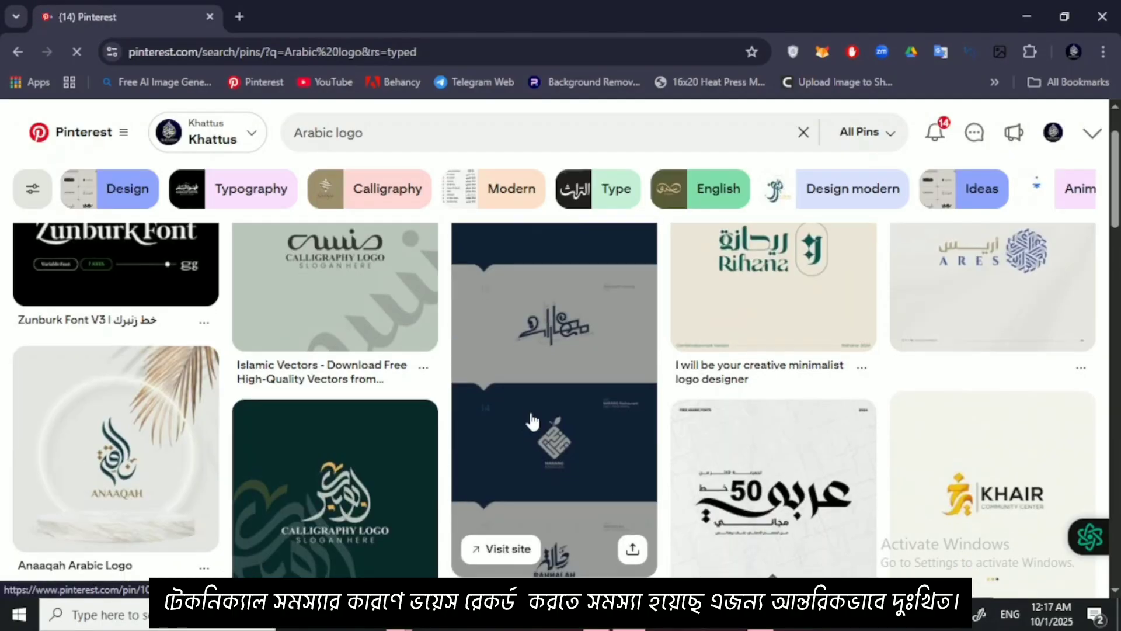
pyautogui.scroll(-4, 532, 420)
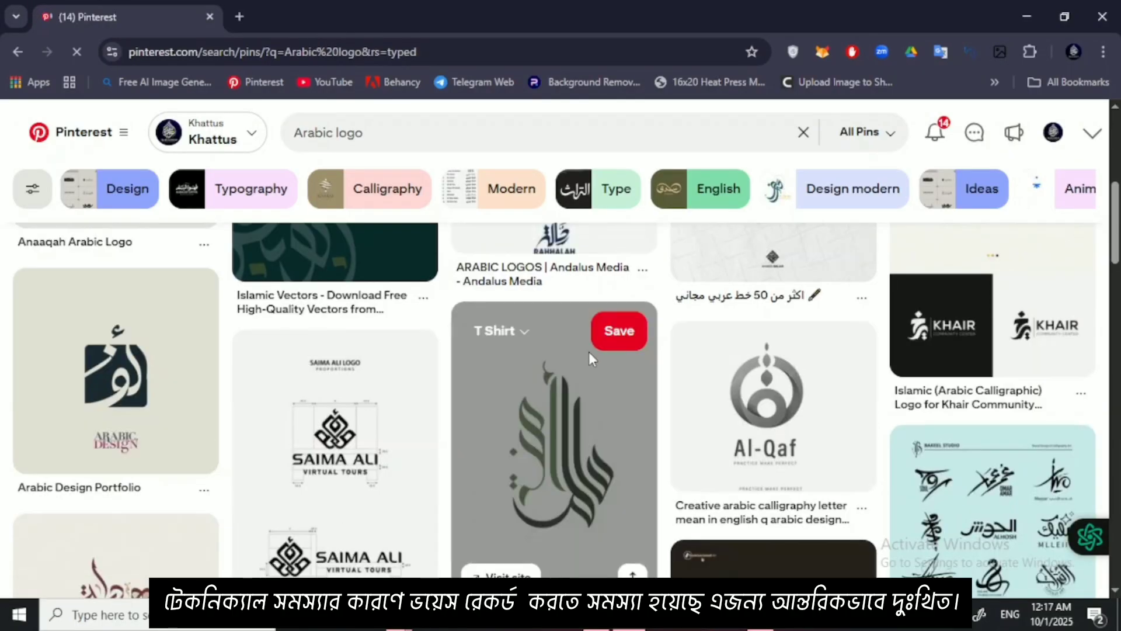
pyautogui.scroll(-1, 587, 357)
pyautogui.scroll(-3, 586, 357)
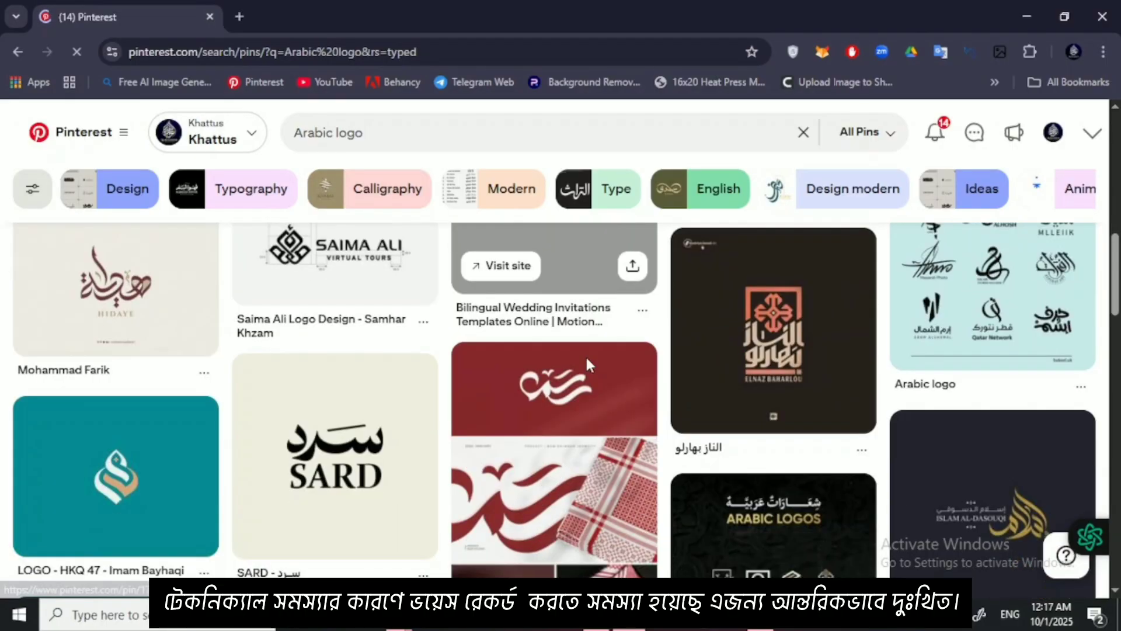
pyautogui.scroll(-2, 587, 358)
pyautogui.scroll(-7, 588, 365)
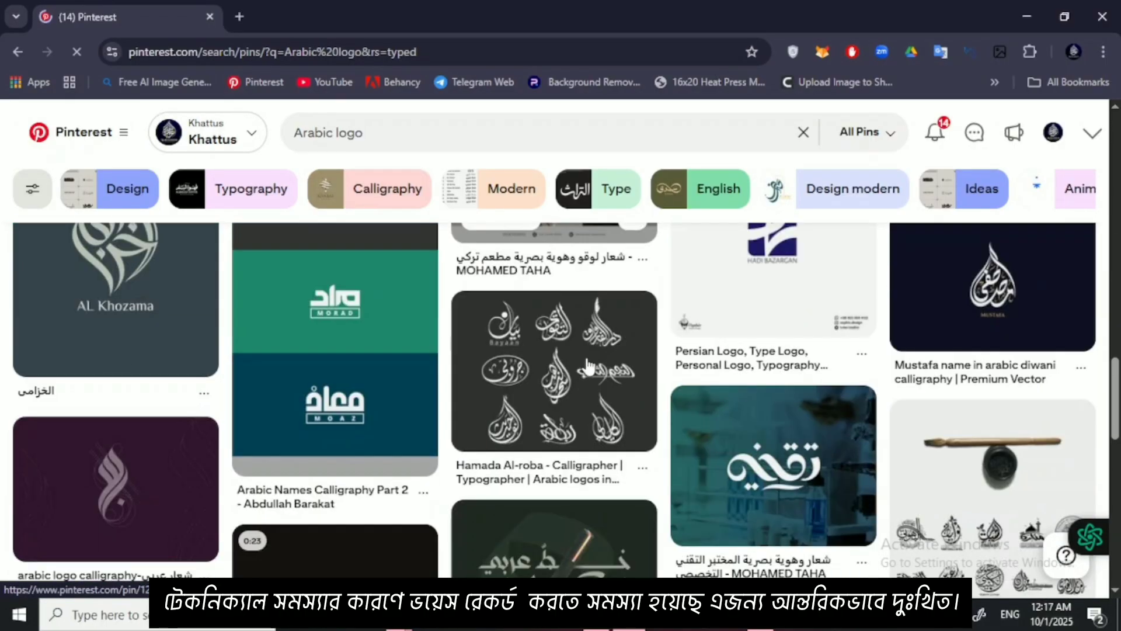
pyautogui.scroll(9, 589, 367)
pyautogui.scroll(7, 708, 406)
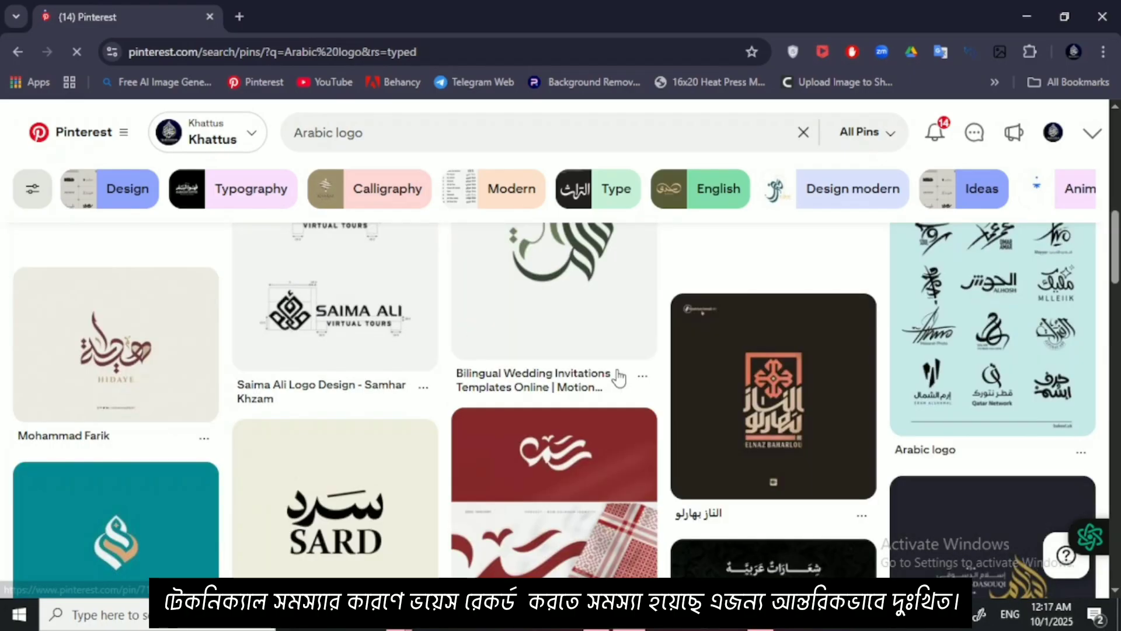
pyautogui.scroll(4, 708, 406)
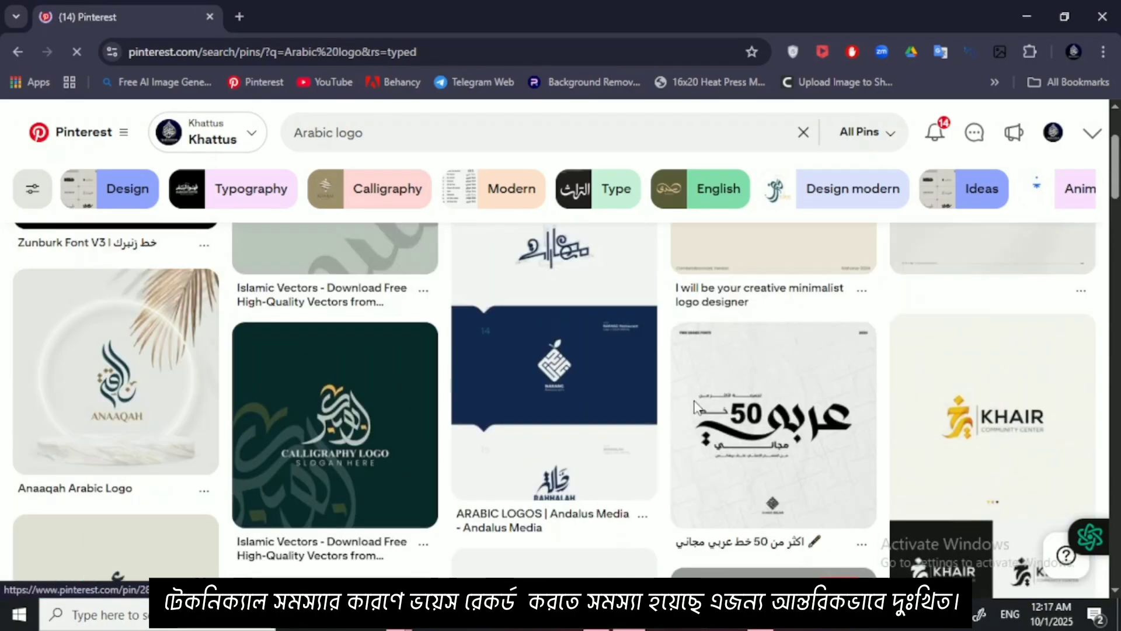
# Step: Browse the Arabic logo pins and their related designs, open the green SEDRA logo pin, and copy its image
pyautogui.scroll(-8, 697, 403)
pyautogui.scroll(-1, 696, 403)
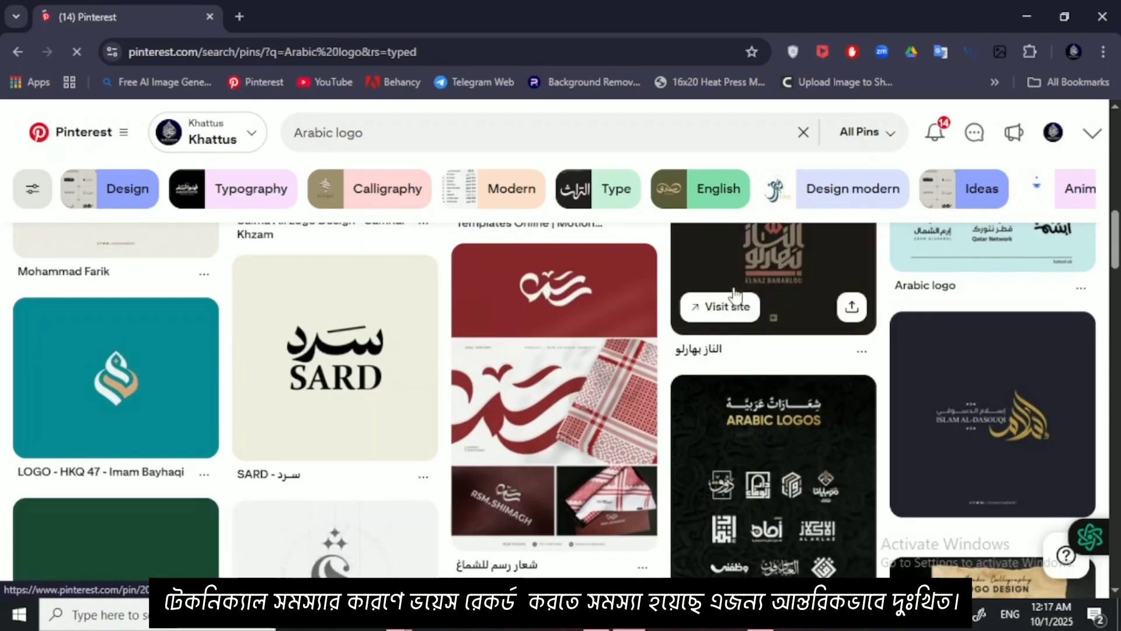
pyautogui.click(733, 287)
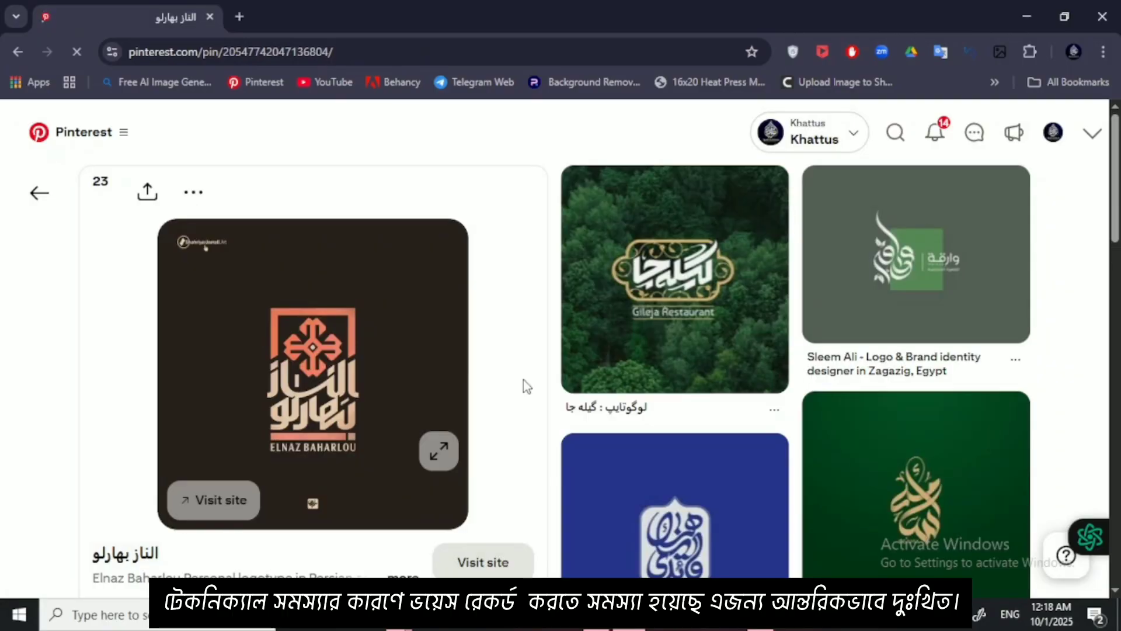
pyautogui.scroll(-3, 527, 387)
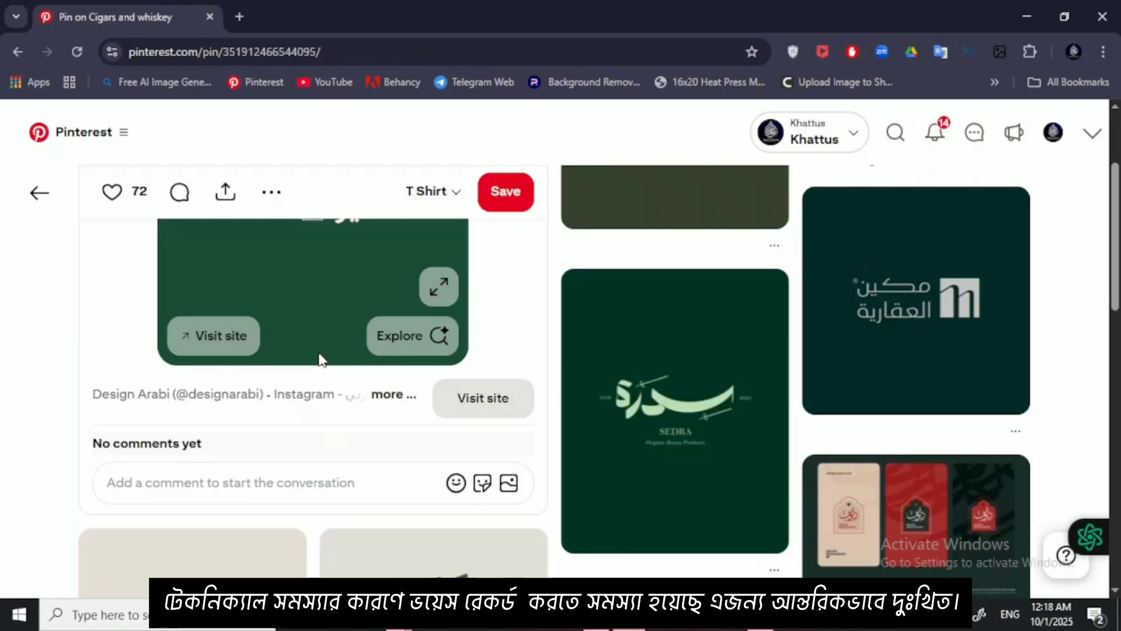
pyautogui.scroll(-2, 593, 280)
pyautogui.click(593, 280)
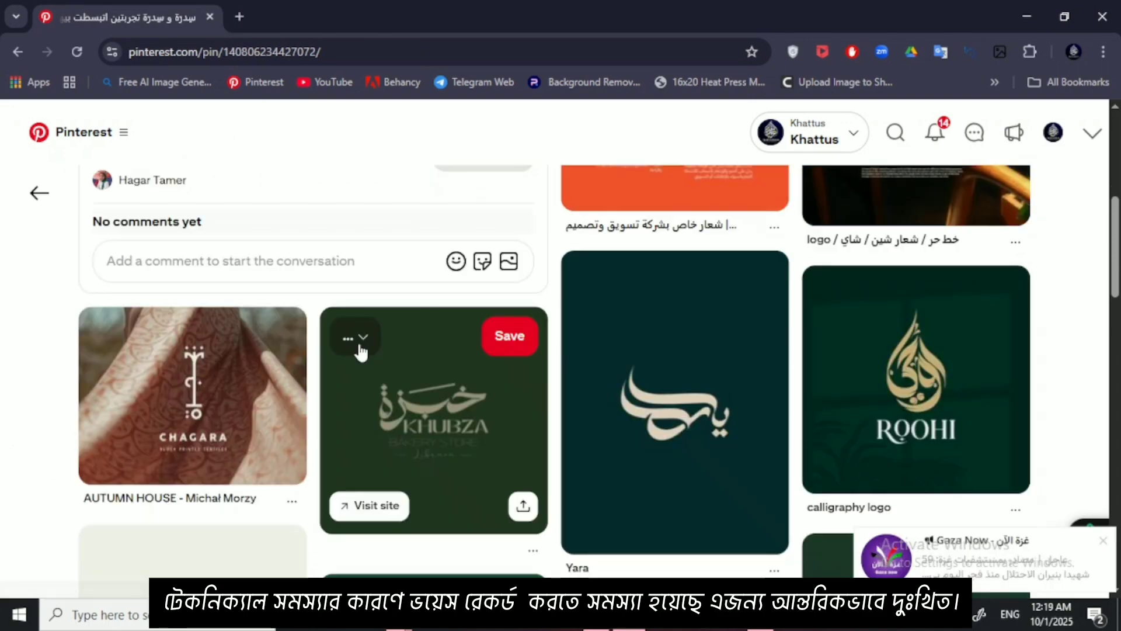
pyautogui.scroll(7, 357, 339)
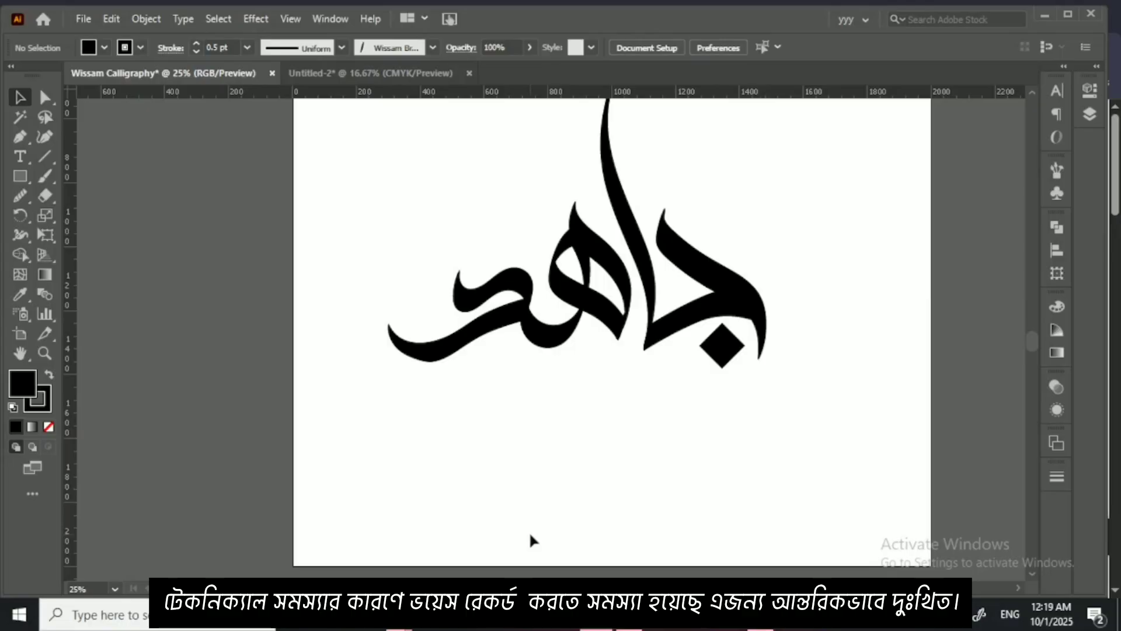
# Step: Switch to Illustrator, paste the SEDRA reference image, and place it beside the lettering, overlapping the artboard's left edge
pyautogui.hotkey('ctrl', 'v')
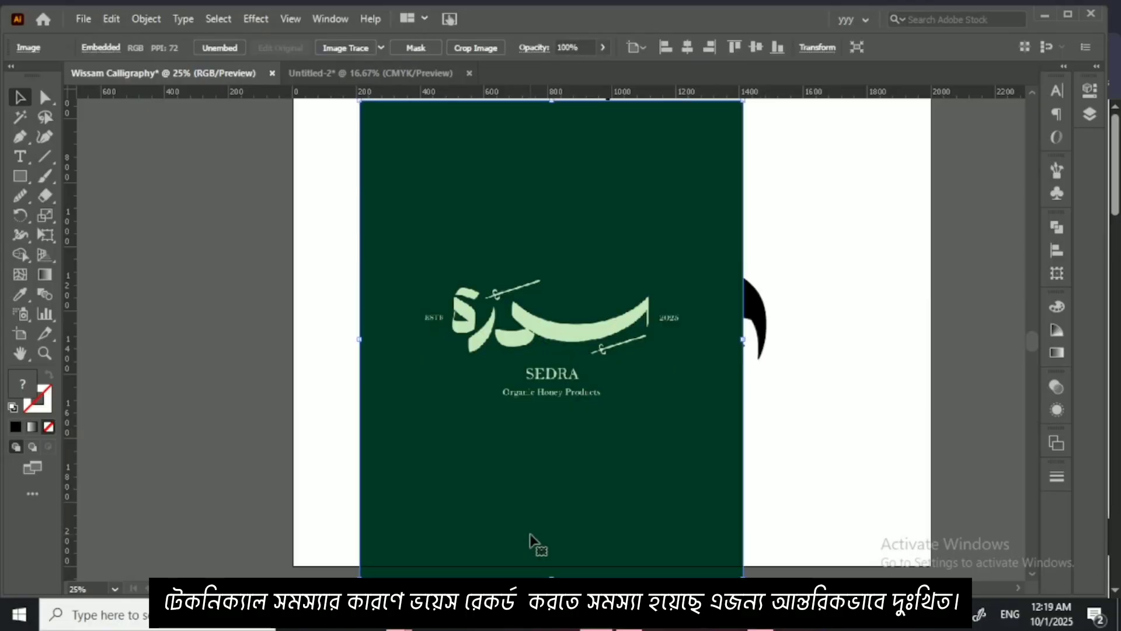
pyautogui.hotkey('ctrl', '-')
pyautogui.moveTo(564, 458); pyautogui.dragTo(286, 380)
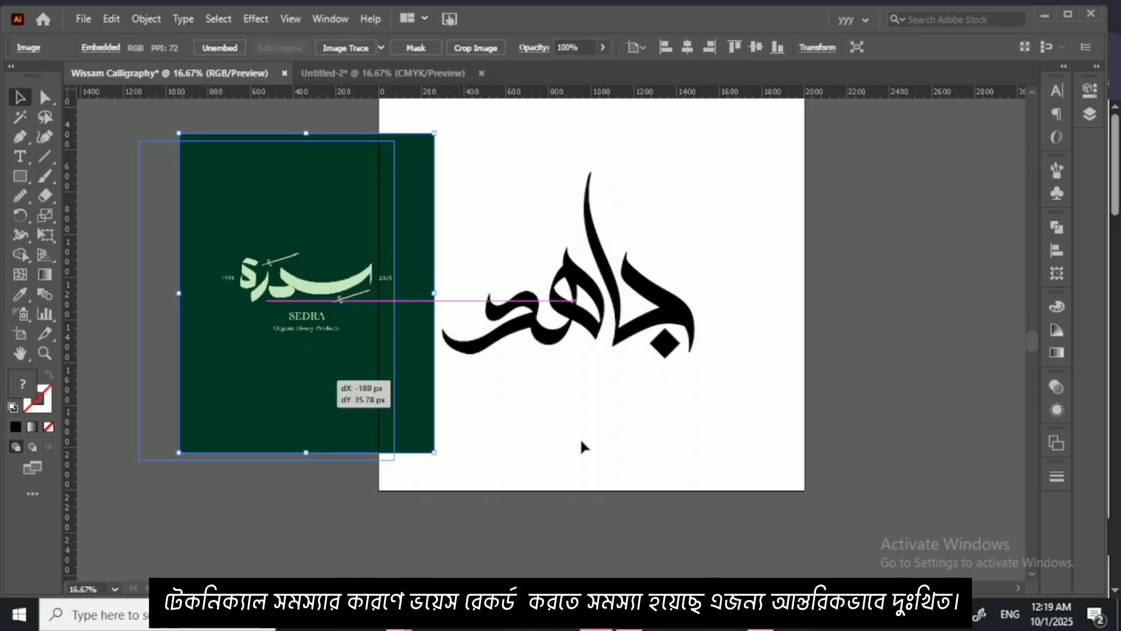
pyautogui.click(621, 444)
# Step: With the Paintbrush set to no fill and a black stroke, paint a thin curved stroke from the alif's tip across its stem
pyautogui.hotkey('ctrl', '+')
pyautogui.hotkey('ctrl', '+')
pyautogui.hotkey('ctrl', '+')
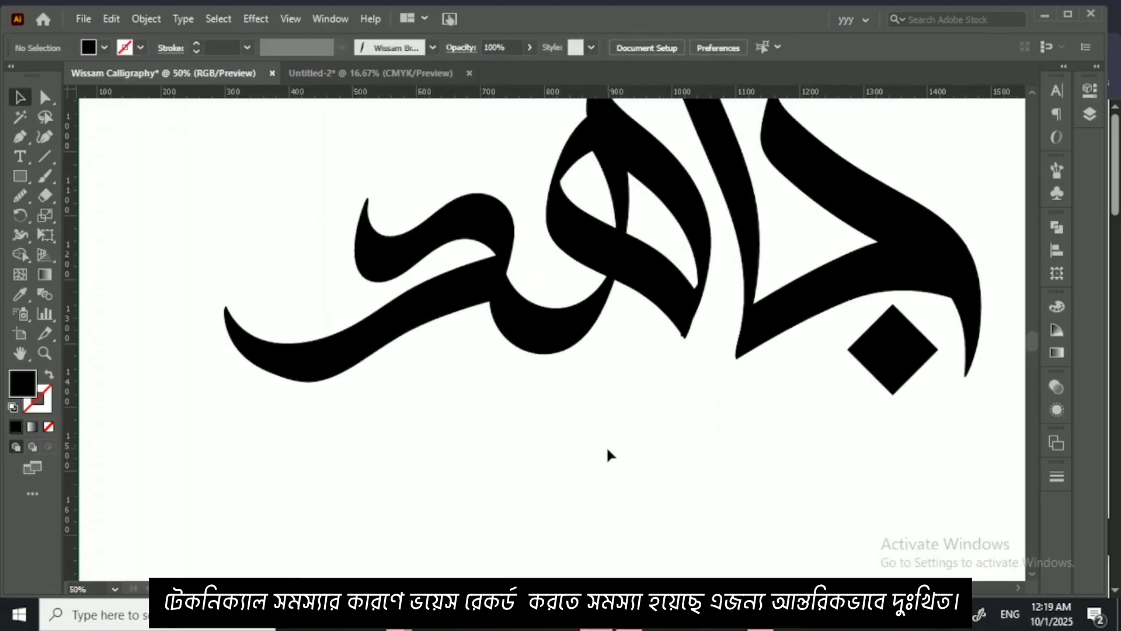
pyautogui.moveTo(748, 209); pyautogui.dragTo(663, 484)
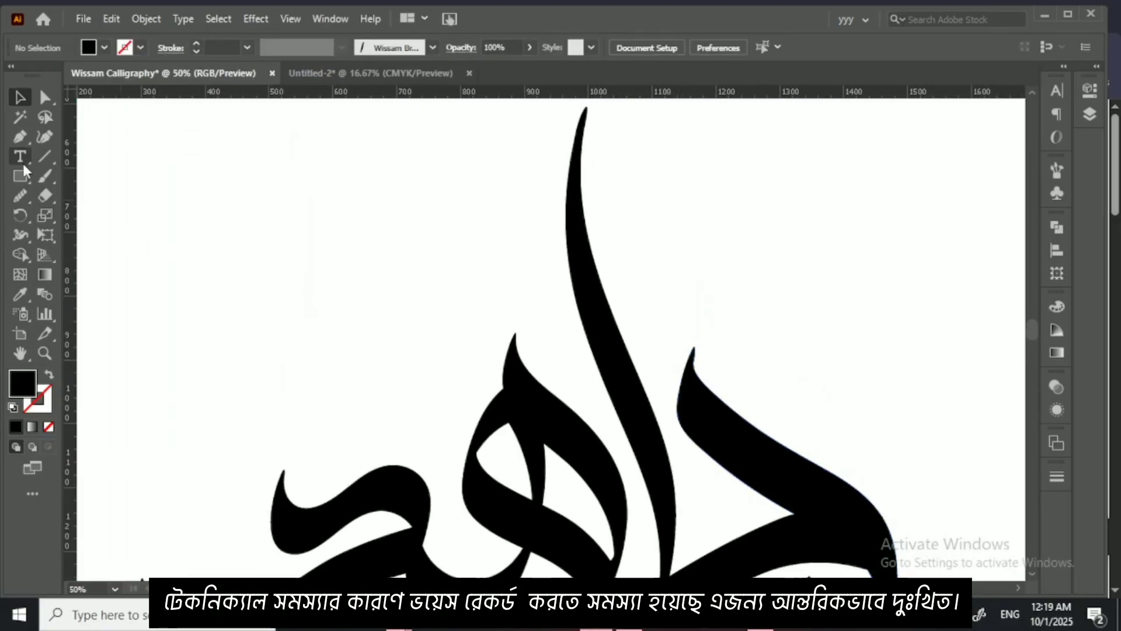
pyautogui.click(46, 177)
pyautogui.moveTo(628, 230); pyautogui.dragTo(623, 288)
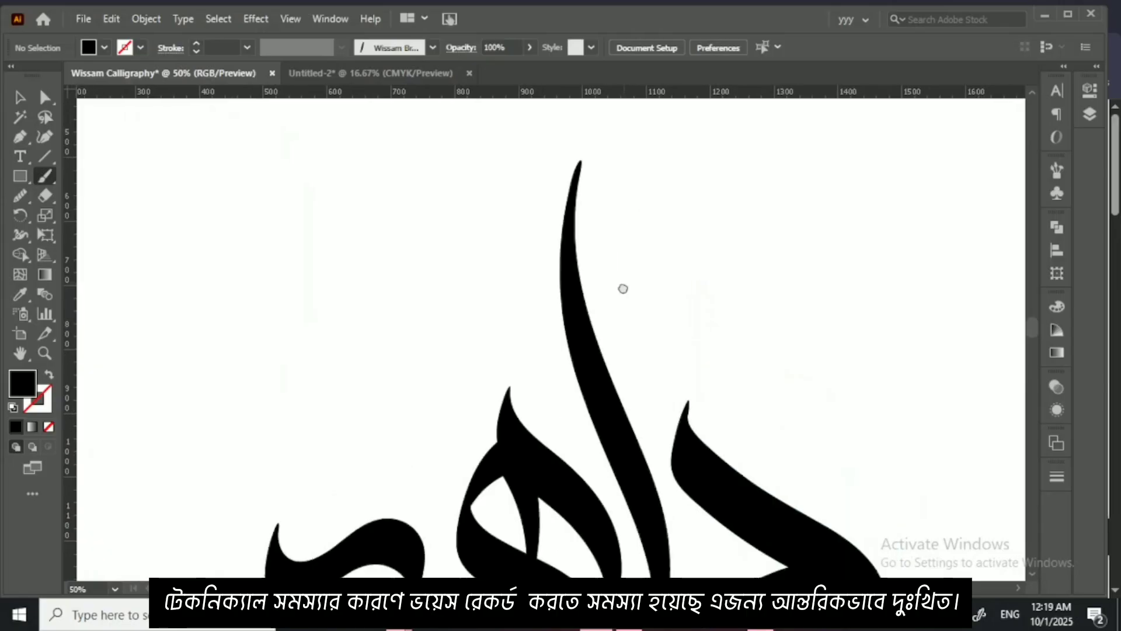
pyautogui.hotkey('shift', 'x')
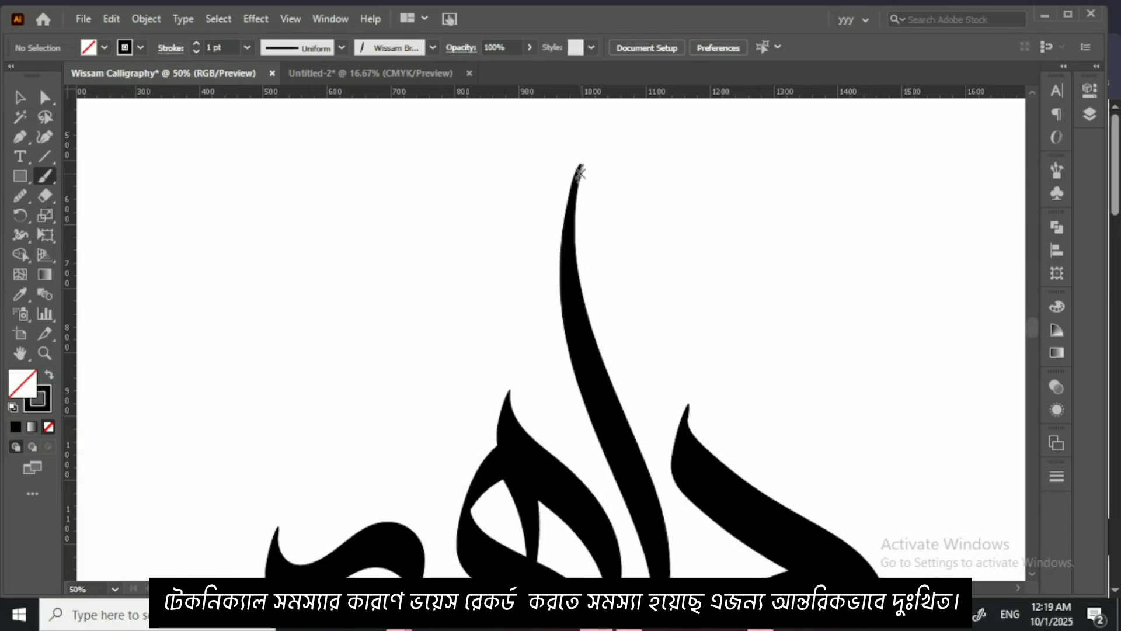
pyautogui.moveTo(580, 171)
pyautogui.mouseDown()
pyautogui.moveTo(613, 272)
pyautogui.moveTo(611, 328)
pyautogui.moveTo(541, 411)
pyautogui.mouseUp()
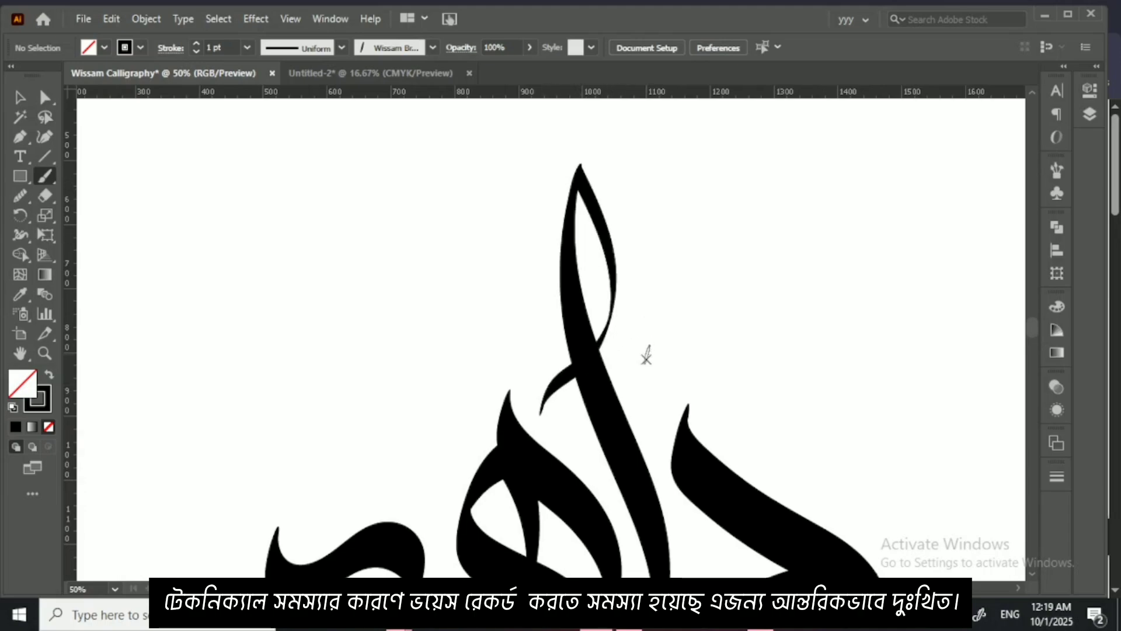
pyautogui.moveTo(638, 384)
pyautogui.mouseDown()
pyautogui.moveTo(632, 275)
pyautogui.moveTo(608, 373)
pyautogui.mouseUp()
pyautogui.hotkey('ctrl', 'z')
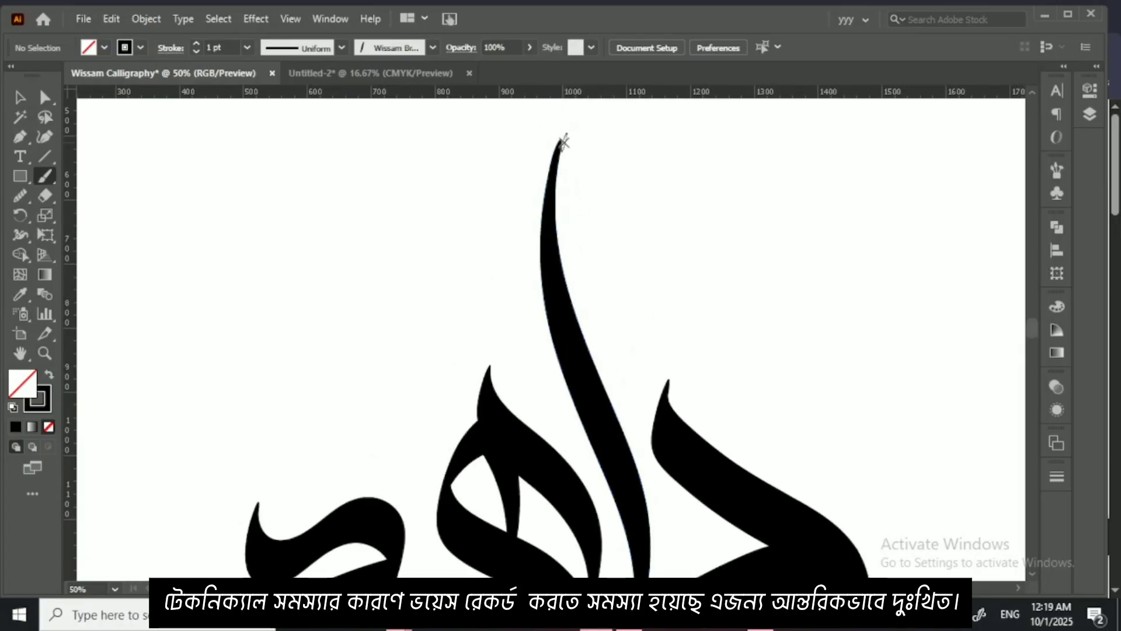
pyautogui.moveTo(558, 171)
pyautogui.mouseDown()
pyautogui.moveTo(581, 250)
pyautogui.moveTo(556, 373)
pyautogui.moveTo(530, 406)
pyautogui.moveTo(599, 347)
pyautogui.moveTo(626, 298)
pyautogui.mouseUp()
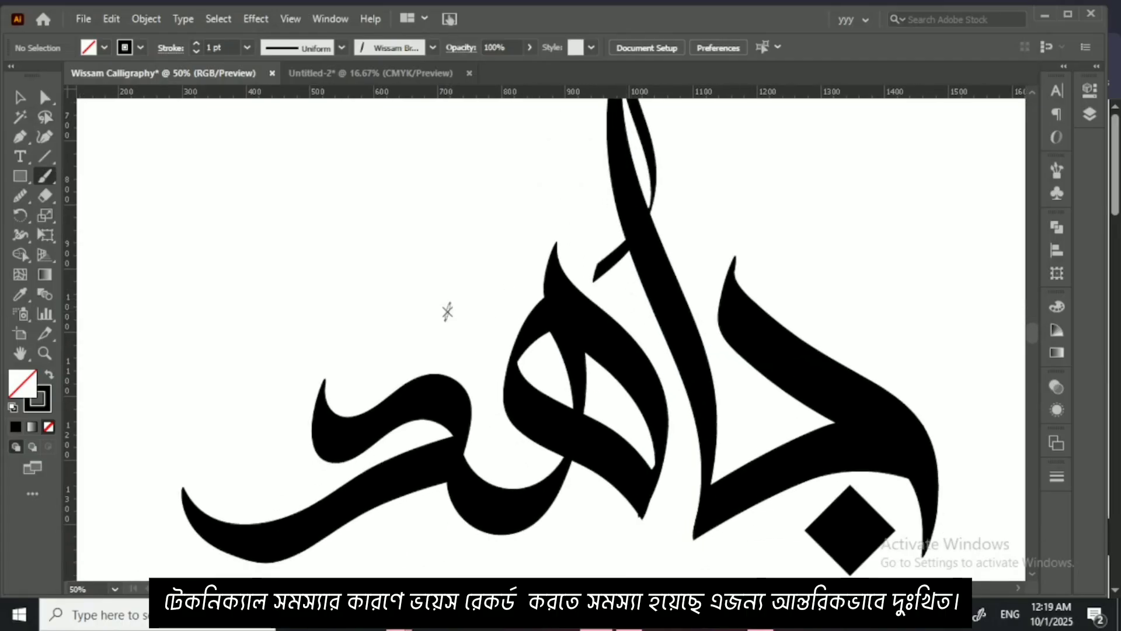
# Step: Paint a short hook-ended flourish above the dal and a small wavy slanted stroke above the jeem
pyautogui.moveTo(447, 306)
pyautogui.mouseDown()
pyautogui.moveTo(470, 357)
pyautogui.moveTo(462, 365)
pyautogui.moveTo(479, 359)
pyautogui.moveTo(486, 286)
pyautogui.moveTo(396, 198)
pyautogui.moveTo(399, 118)
pyautogui.mouseUp()
pyautogui.moveTo(506, 275); pyautogui.dragTo(500, 355)
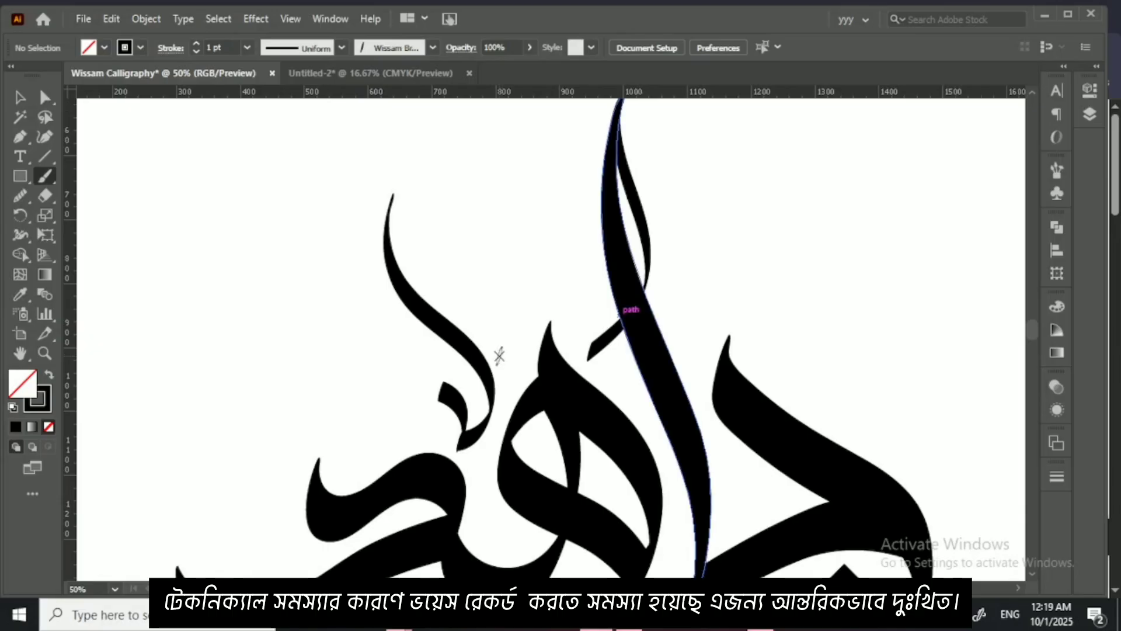
pyautogui.hotkey('ctrl', 'z')
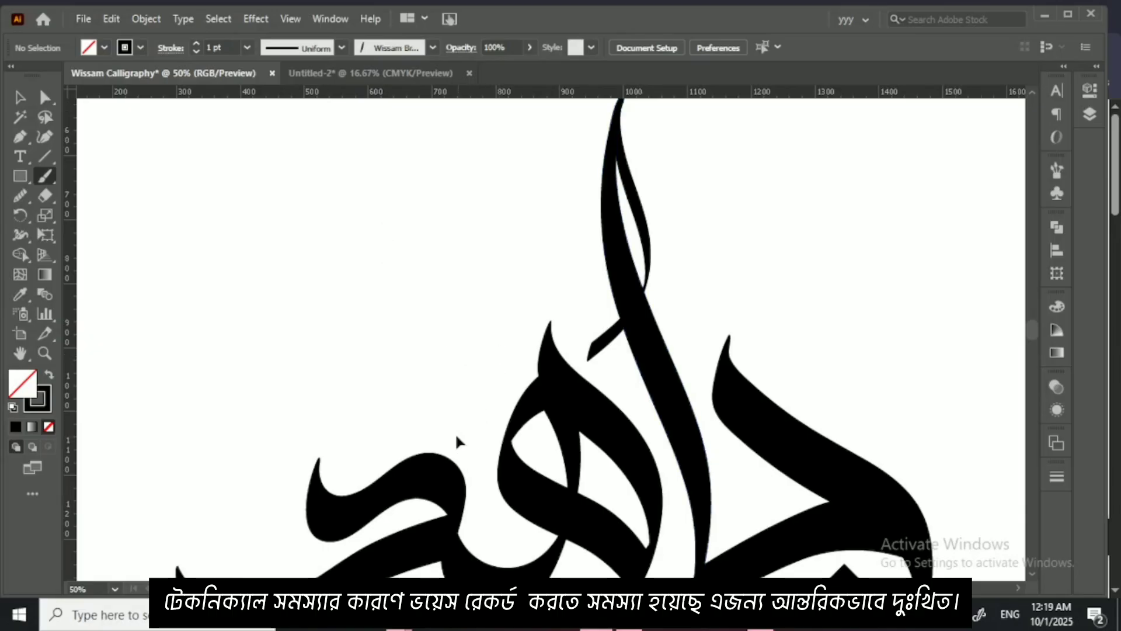
pyautogui.moveTo(457, 423)
pyautogui.mouseDown()
pyautogui.moveTo(471, 454)
pyautogui.moveTo(493, 433)
pyautogui.moveTo(450, 333)
pyautogui.moveTo(476, 305)
pyautogui.mouseUp()
pyautogui.moveTo(588, 358); pyautogui.dragTo(501, 347)
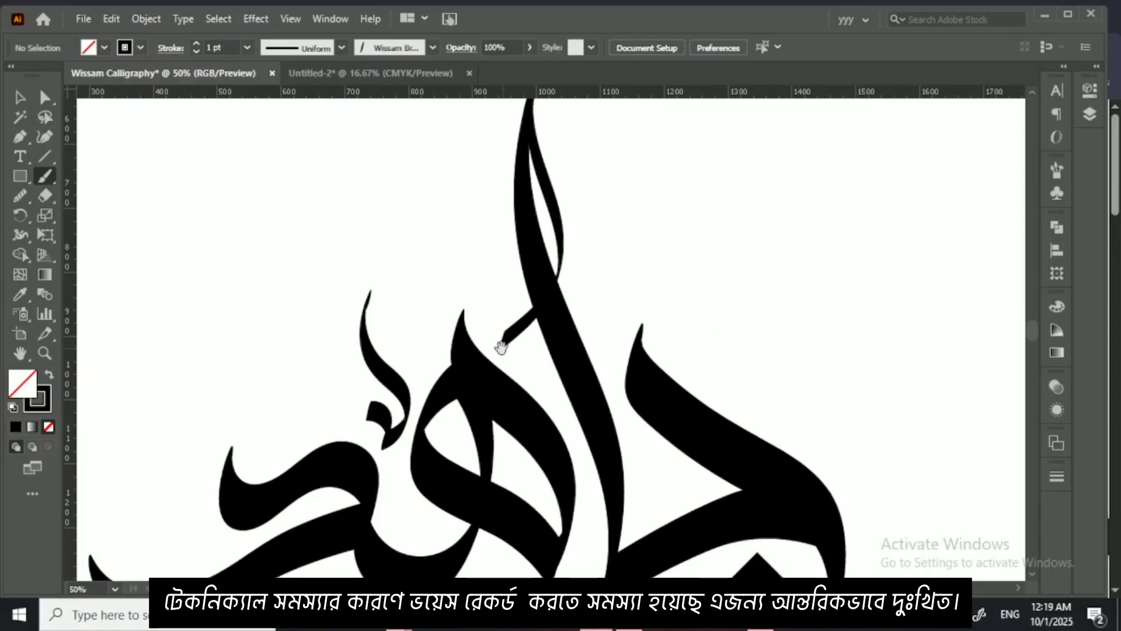
pyautogui.moveTo(677, 264)
pyautogui.mouseDown()
pyautogui.moveTo(600, 321)
pyautogui.moveTo(600, 339)
pyautogui.mouseUp()
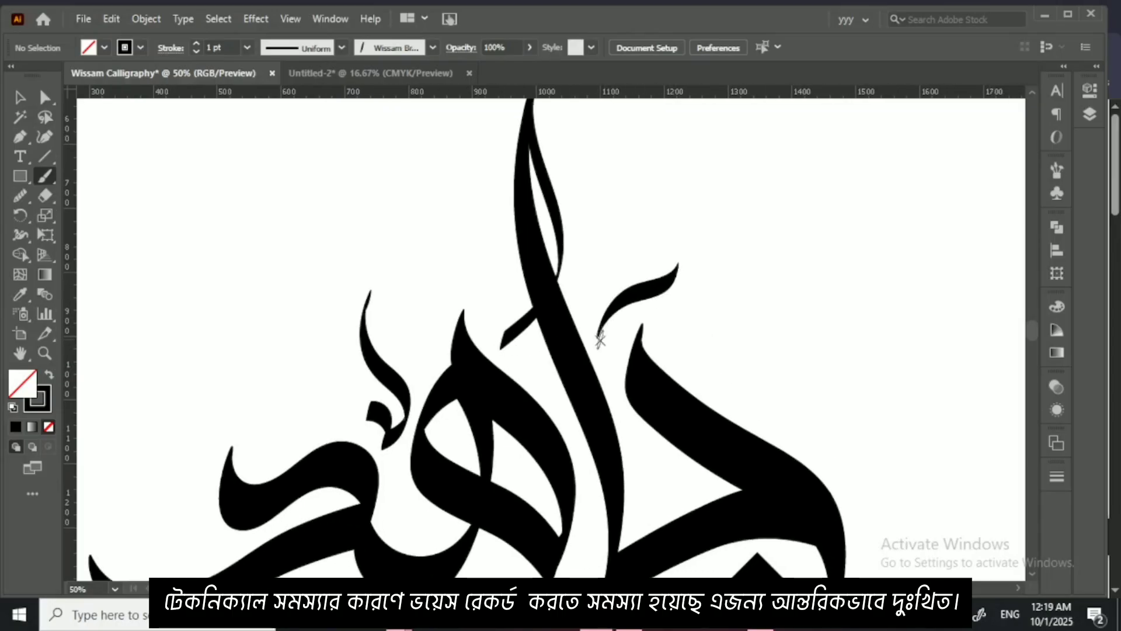
# Step: Paint a small shadda-like mark with a long tail beneath the middle letter heh
pyautogui.moveTo(601, 377); pyautogui.dragTo(578, 289)
pyautogui.moveTo(523, 394)
pyautogui.mouseDown()
pyautogui.moveTo(570, 358)
pyautogui.moveTo(576, 368)
pyautogui.mouseUp()
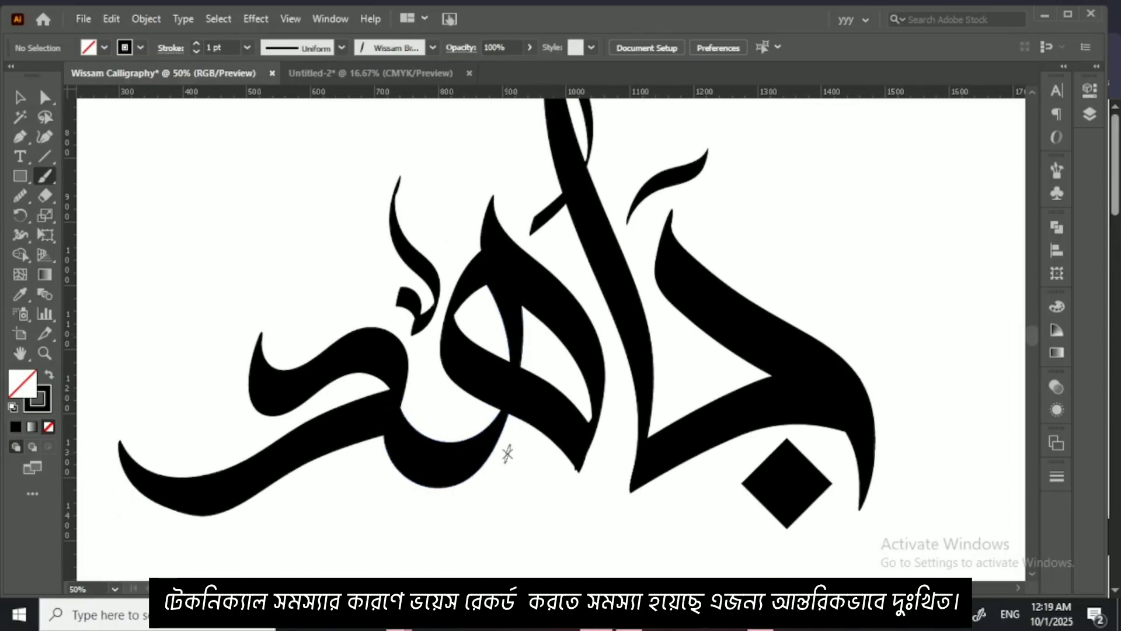
pyautogui.moveTo(507, 453)
pyautogui.mouseDown()
pyautogui.moveTo(522, 473)
pyautogui.moveTo(531, 462)
pyautogui.moveTo(583, 480)
pyautogui.moveTo(602, 480)
pyautogui.moveTo(608, 454)
pyautogui.mouseUp()
pyautogui.hotkey('ctrl', 'z')
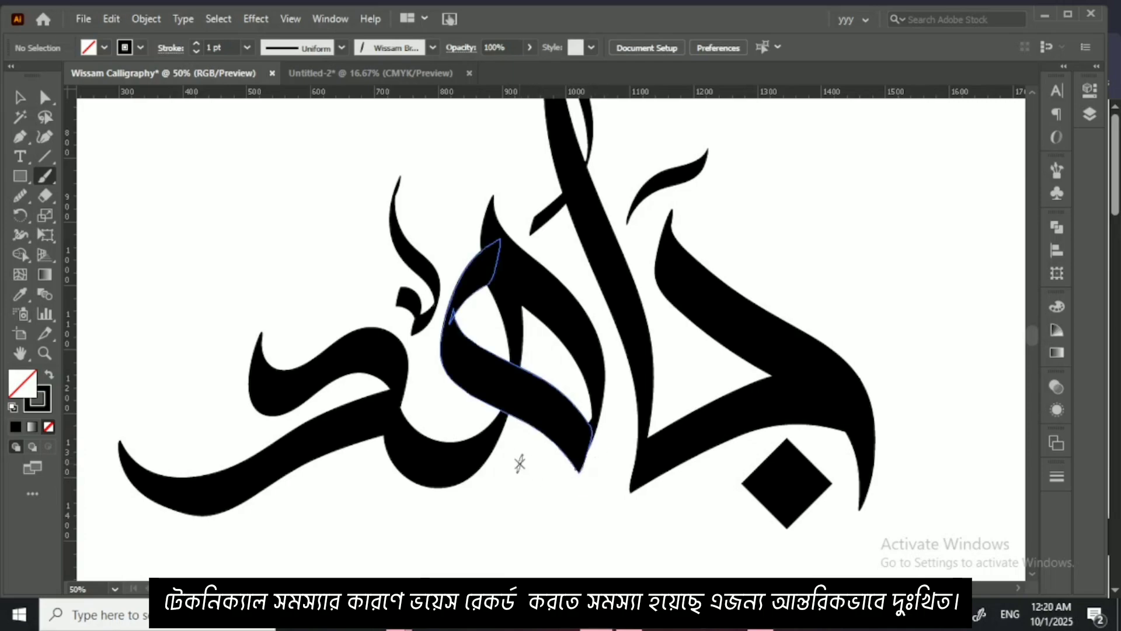
pyautogui.moveTo(515, 478)
pyautogui.mouseDown()
pyautogui.moveTo(545, 458)
pyautogui.moveTo(561, 493)
pyautogui.moveTo(602, 477)
pyautogui.moveTo(614, 437)
pyautogui.mouseUp()
pyautogui.hotkey('ctrl', 'z')
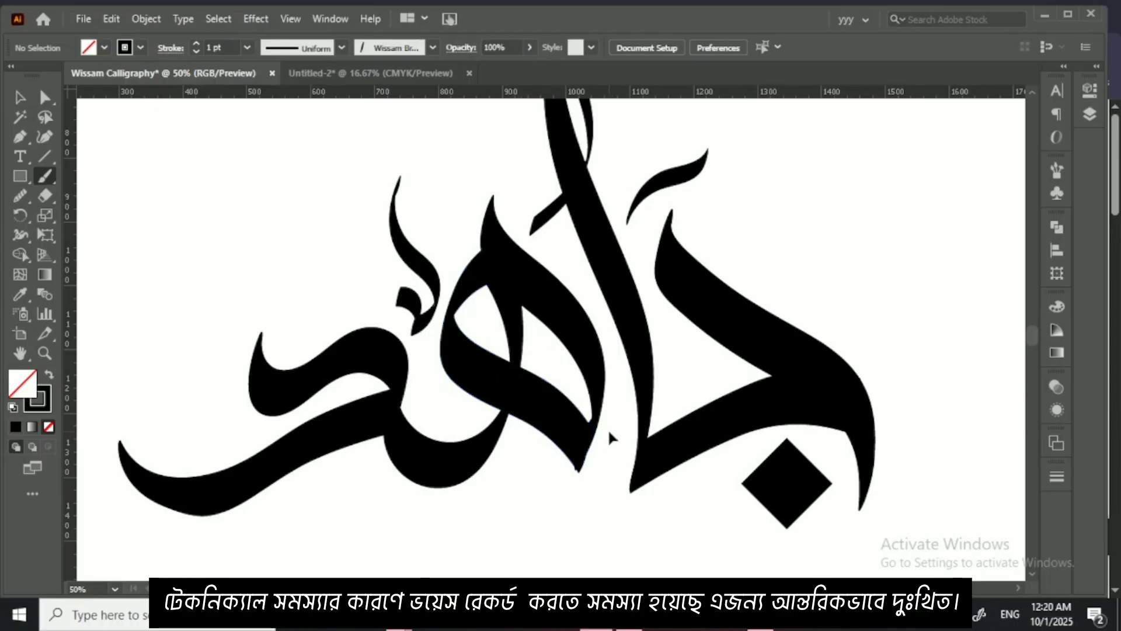
pyautogui.moveTo(605, 492)
pyautogui.mouseDown()
pyautogui.moveTo(588, 486)
pyautogui.moveTo(507, 496)
pyautogui.mouseUp()
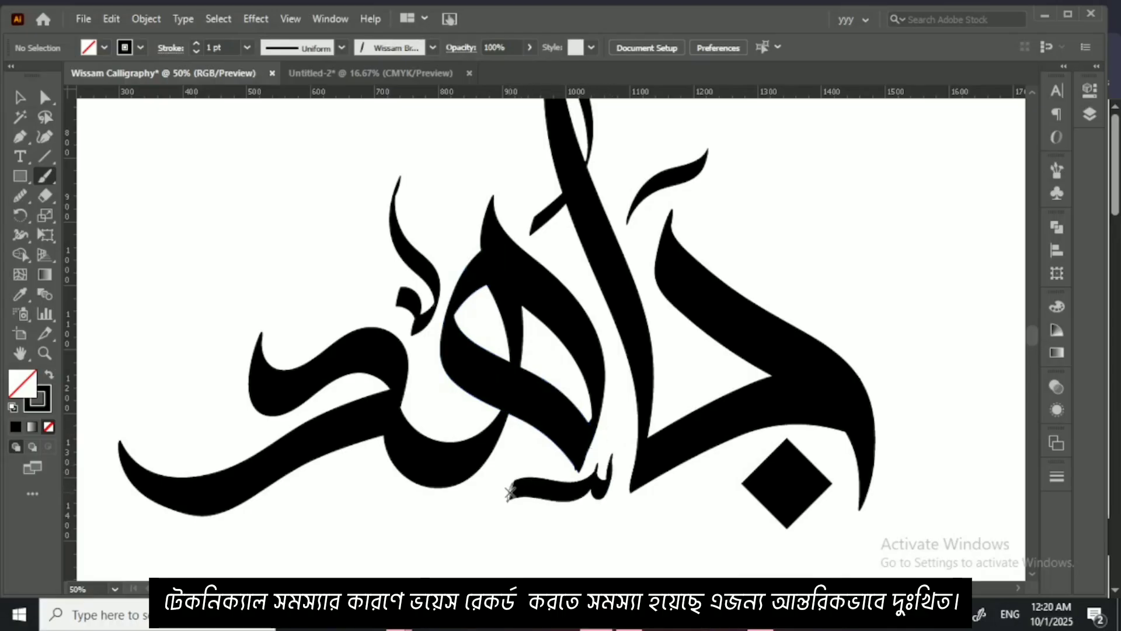
# Step: Paint small comma-shaped hook marks inside the jeem and on both sides of the tall alif
pyautogui.scroll(3, 608, 342)
pyautogui.hscroll(-2, 438, 393)
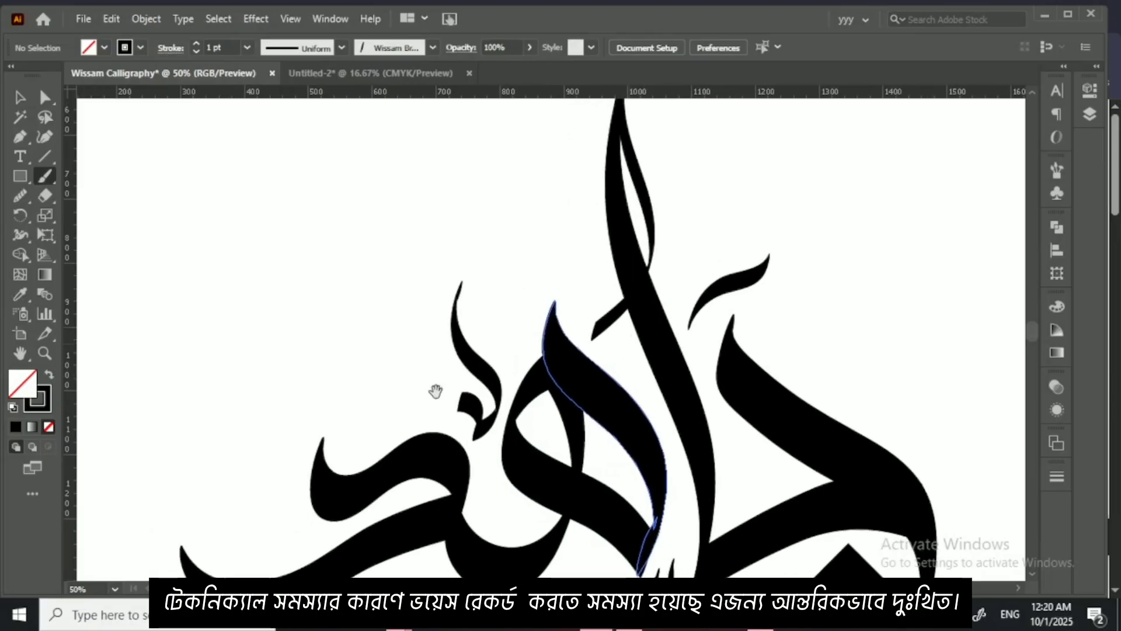
pyautogui.moveTo(386, 385); pyautogui.dragTo(419, 273)
pyautogui.moveTo(757, 348); pyautogui.dragTo(775, 395)
pyautogui.moveTo(728, 168); pyautogui.dragTo(702, 331)
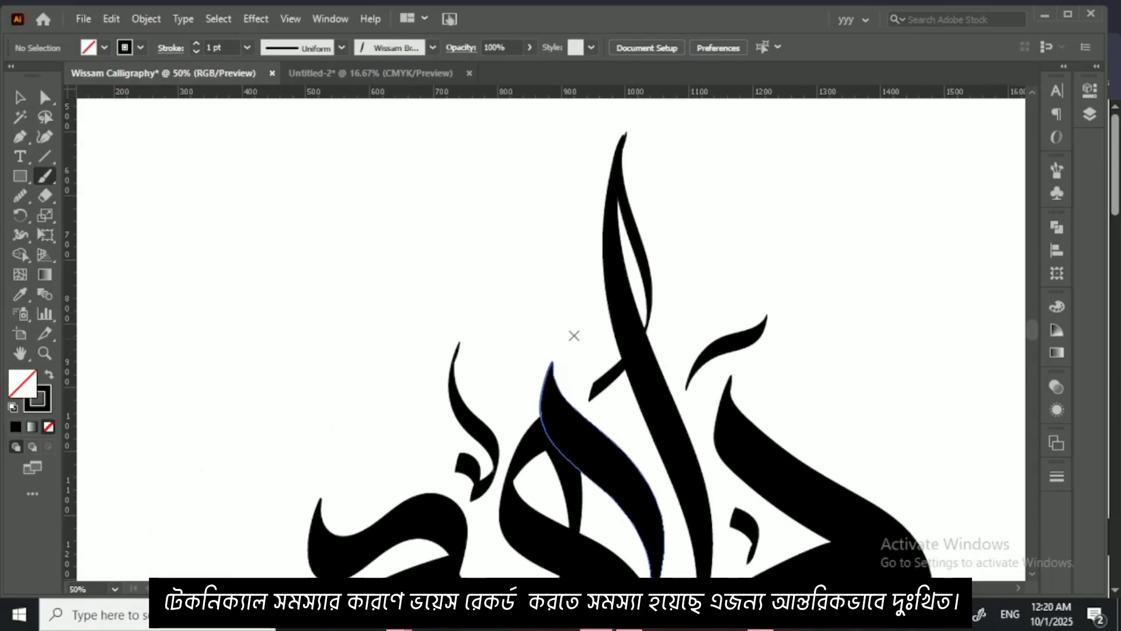
pyautogui.moveTo(562, 311)
pyautogui.mouseDown()
pyautogui.moveTo(581, 325)
pyautogui.moveTo(577, 349)
pyautogui.moveTo(556, 327)
pyautogui.moveTo(603, 320)
pyautogui.mouseUp()
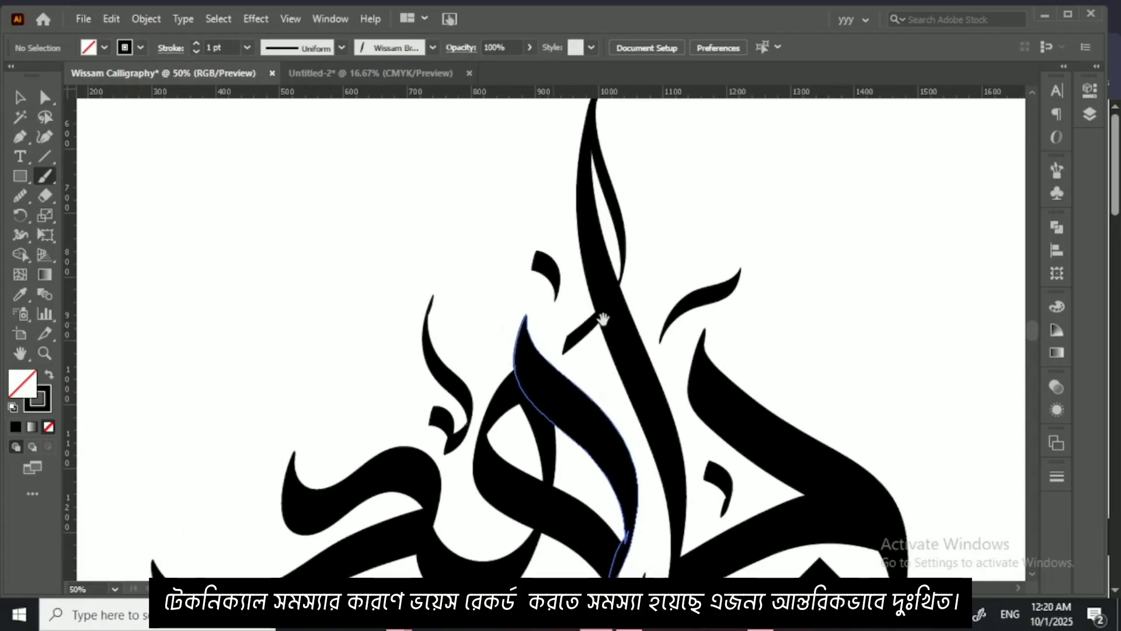
pyautogui.moveTo(667, 224); pyautogui.dragTo(679, 281)
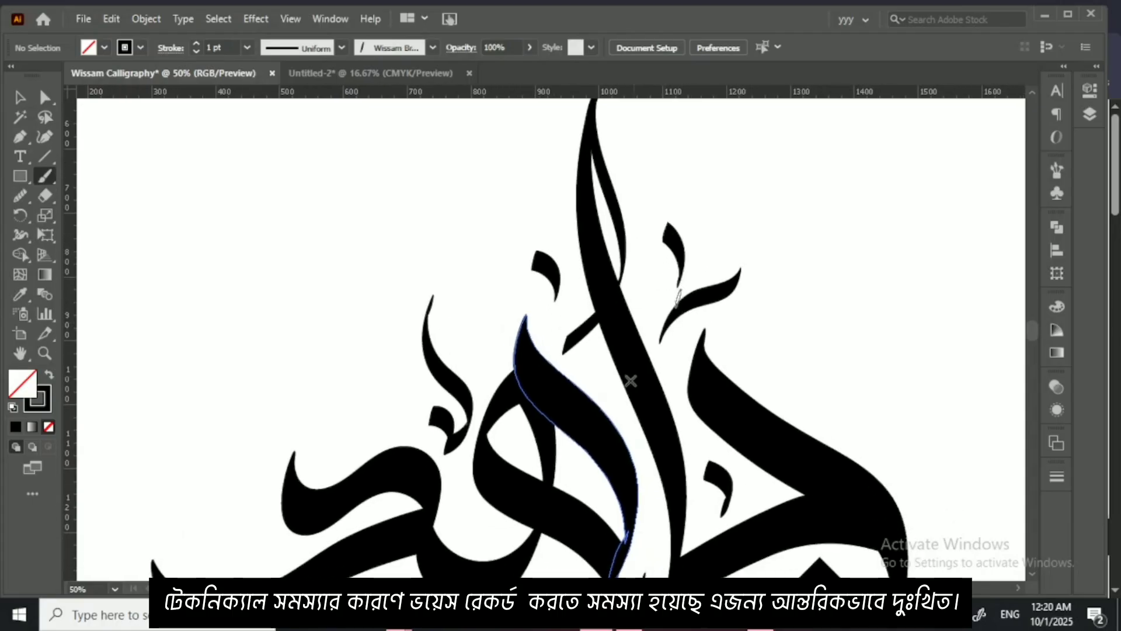
pyautogui.scroll(-2, 575, 402)
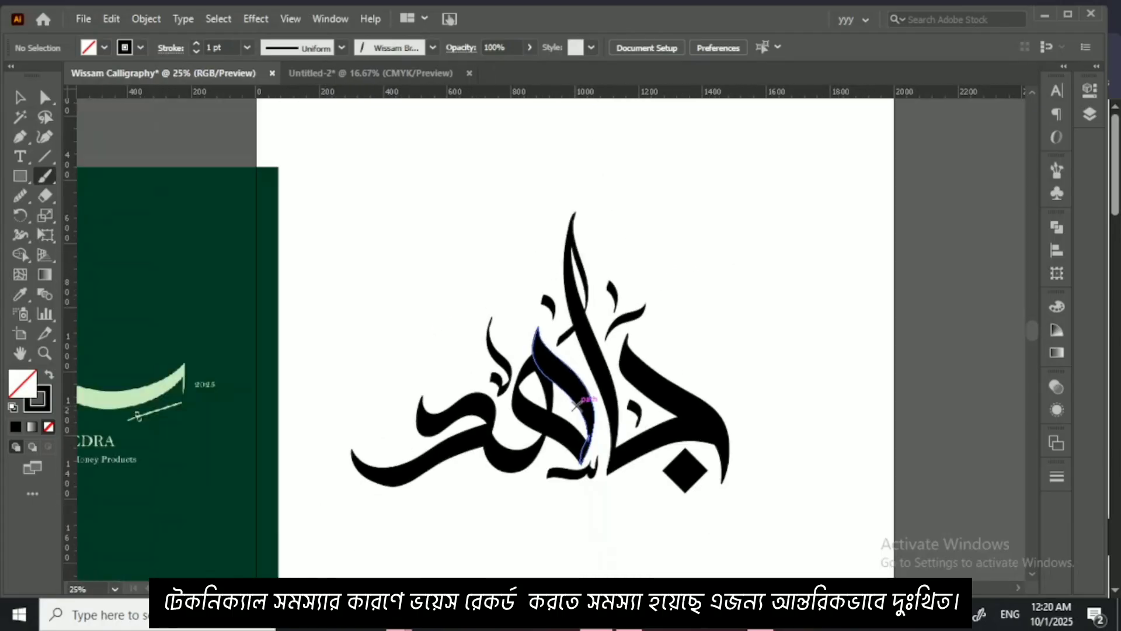
# Step: Select the whole lettering with its decorative marks and expand its appearance into shapes
pyautogui.click(20, 97)
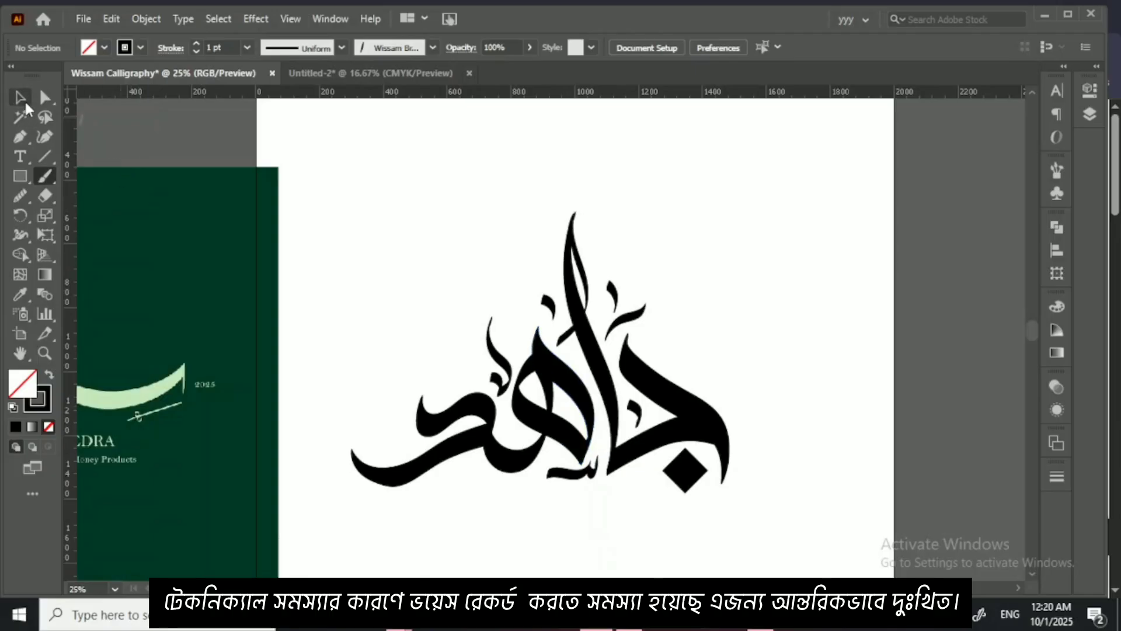
pyautogui.moveTo(377, 209); pyautogui.dragTo(739, 494)
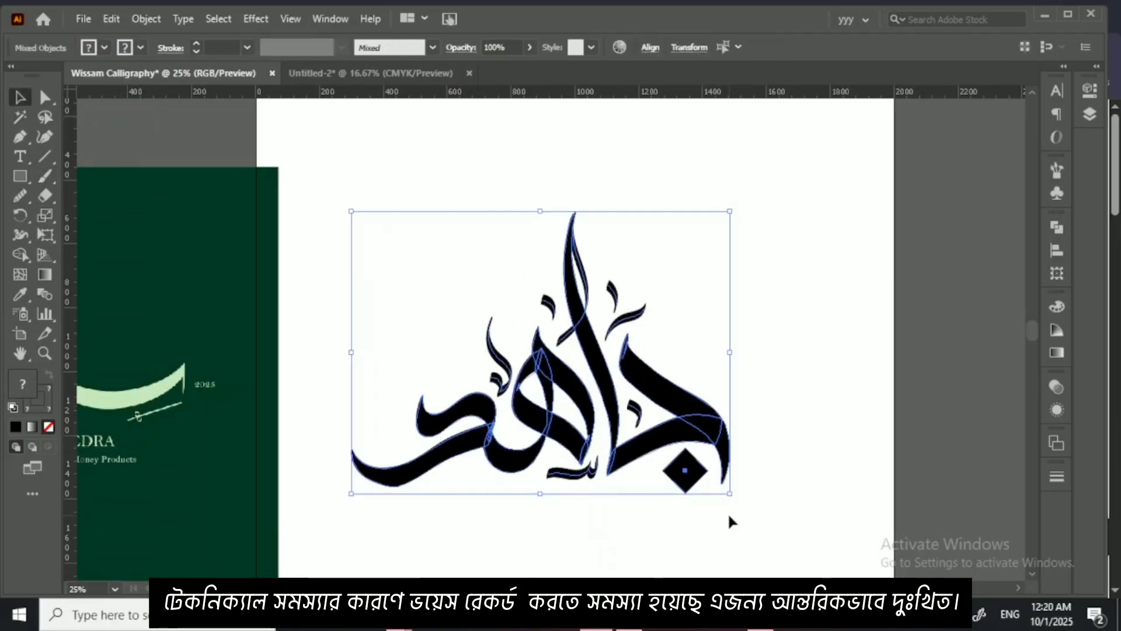
pyautogui.scroll(-1, 730, 517)
pyautogui.hotkey('ctrl', '-')
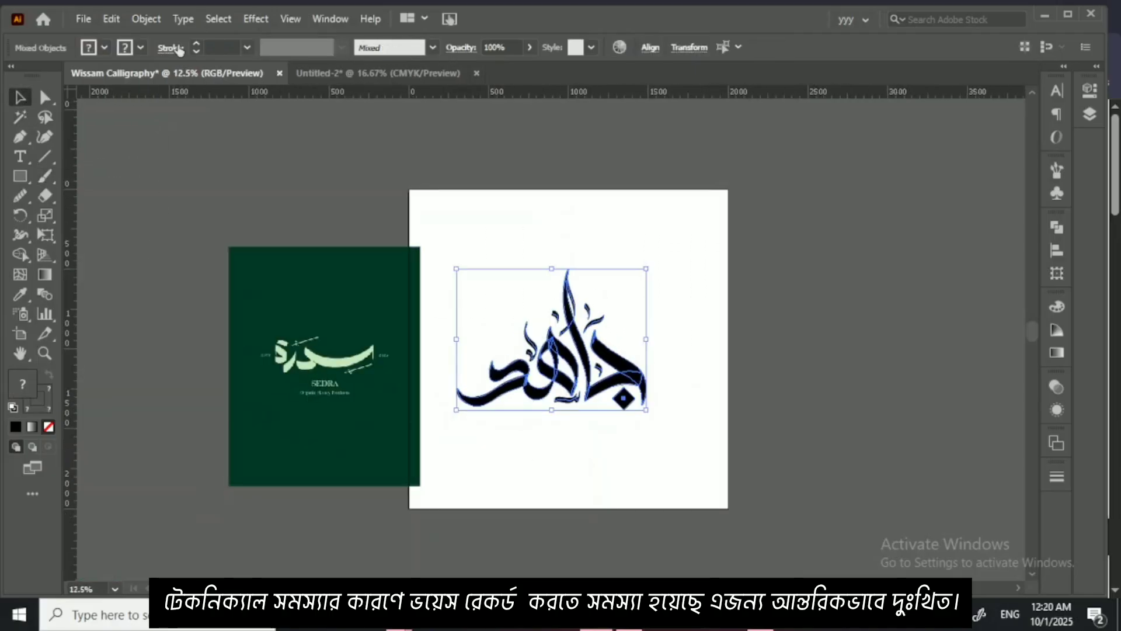
pyautogui.click(146, 19)
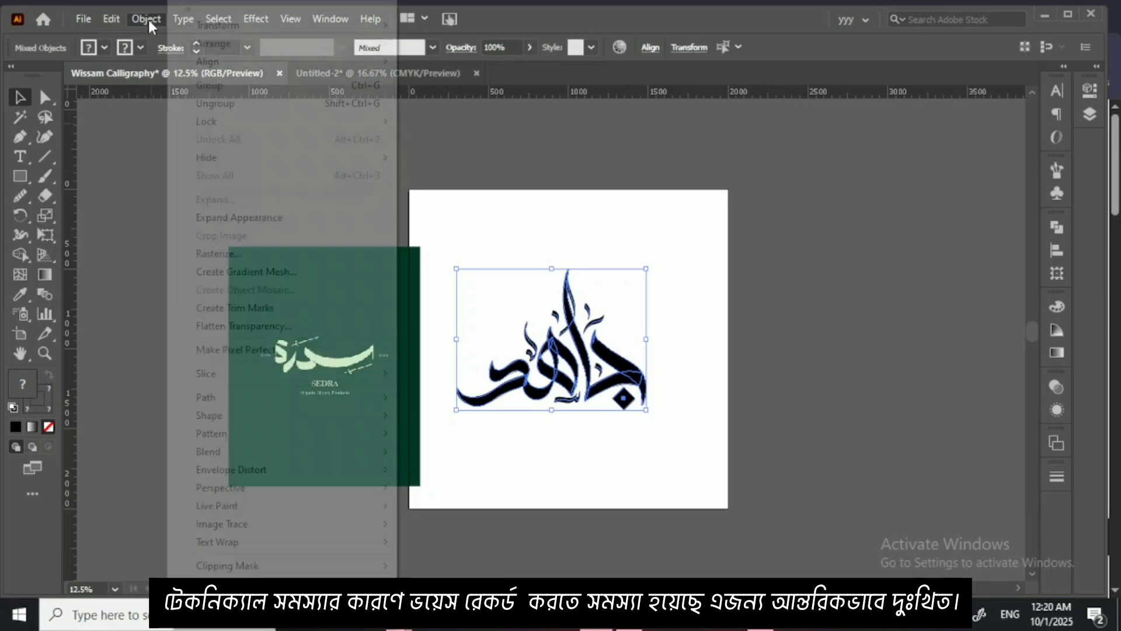
pyautogui.click(274, 219)
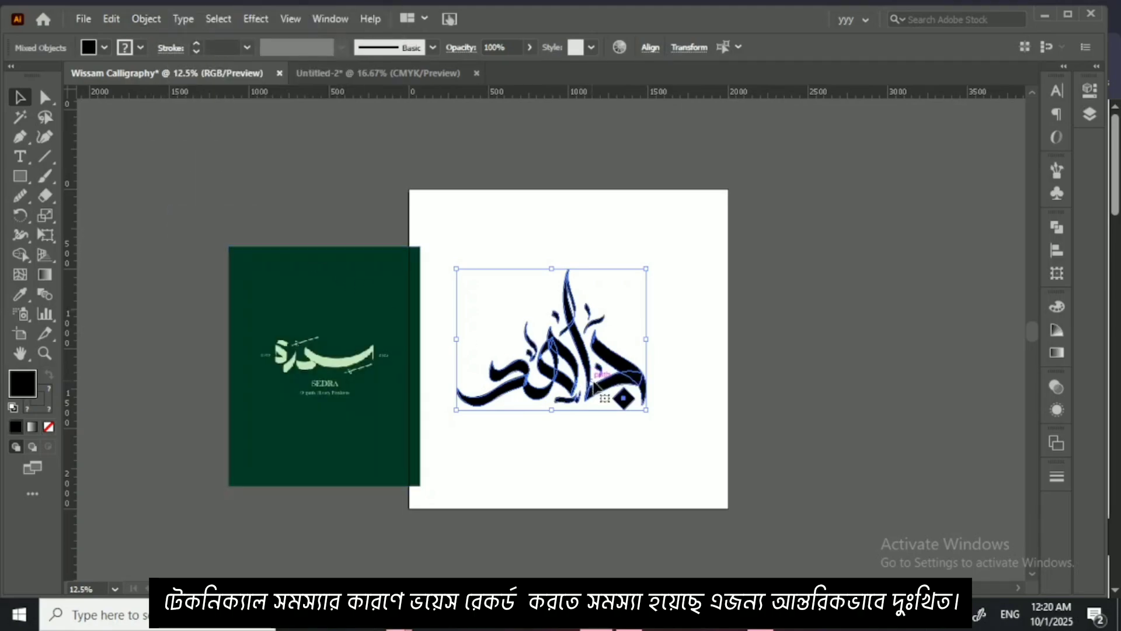
# Step: Move the lettering off the artboard to its right and shift the SEDRA reference image completely off its left edge
pyautogui.moveTo(593, 385); pyautogui.dragTo(883, 423)
pyautogui.click(821, 237)
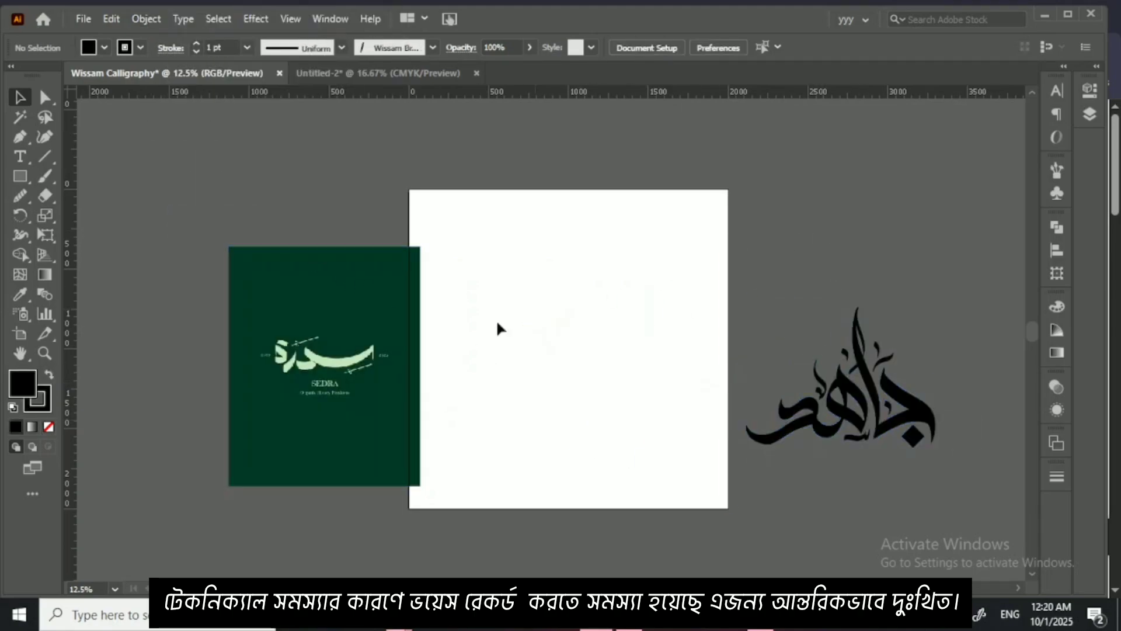
pyautogui.moveTo(416, 325); pyautogui.dragTo(342, 325)
pyautogui.click(448, 324)
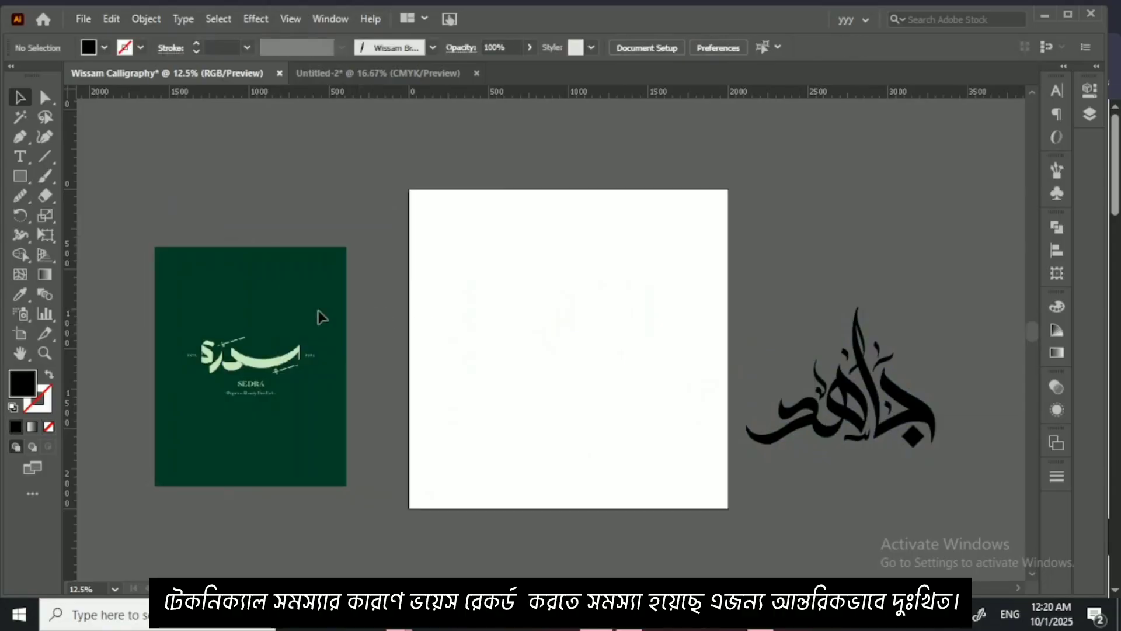
# Step: Cover the whole artboard with a rectangle filled with the reference image's dark green, and lock it
pyautogui.click(28, 177)
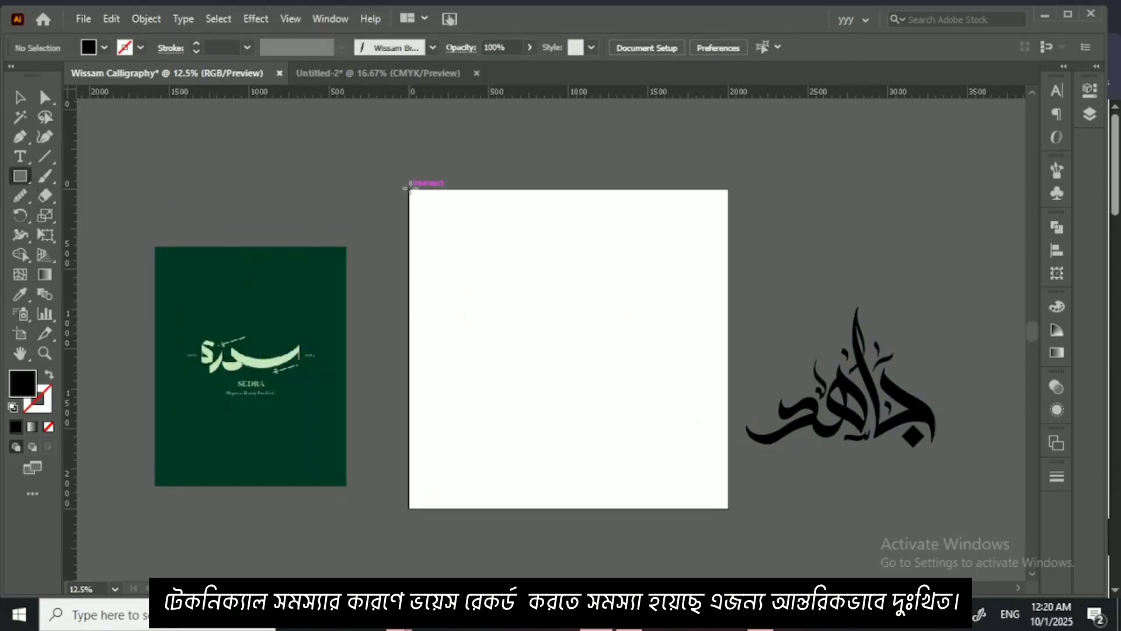
pyautogui.moveTo(409, 189); pyautogui.dragTo(728, 507)
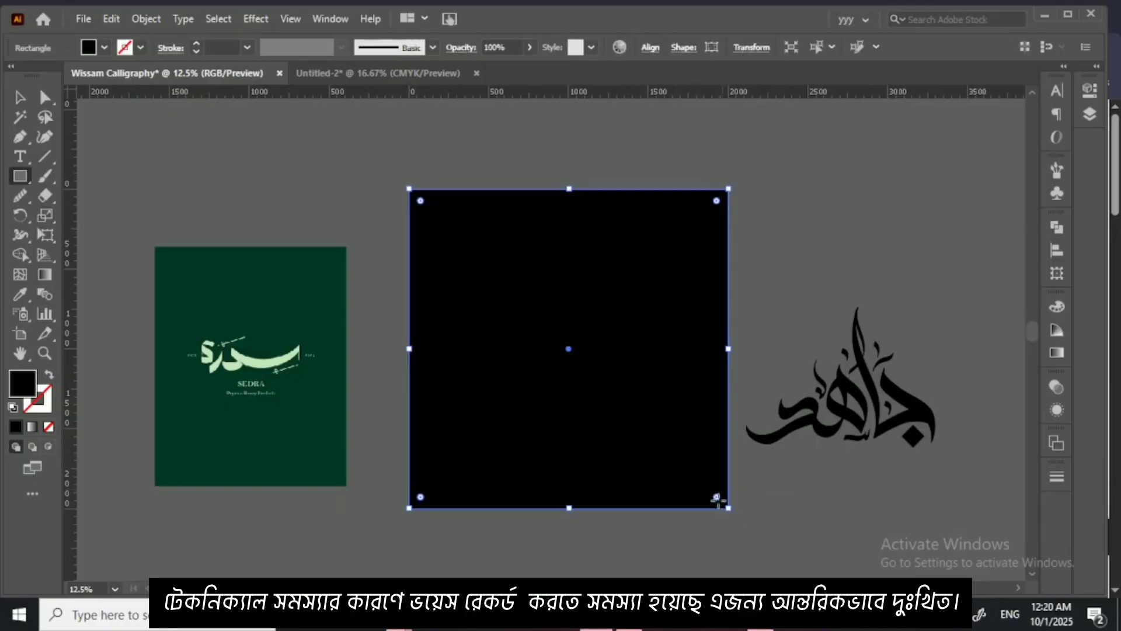
pyautogui.click(25, 294)
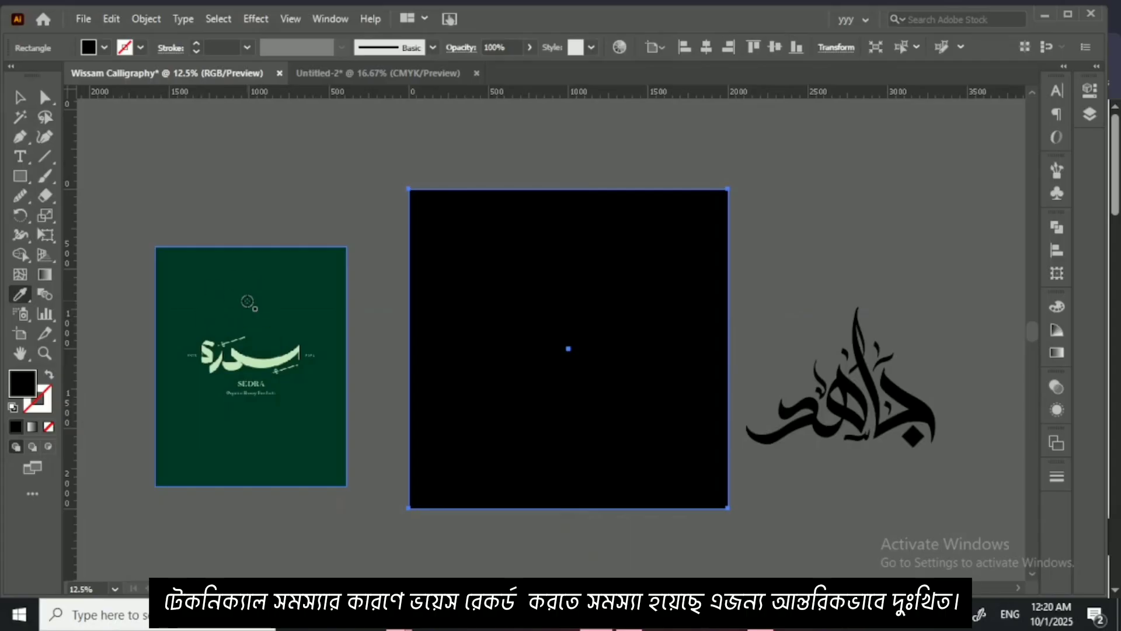
pyautogui.click(248, 301)
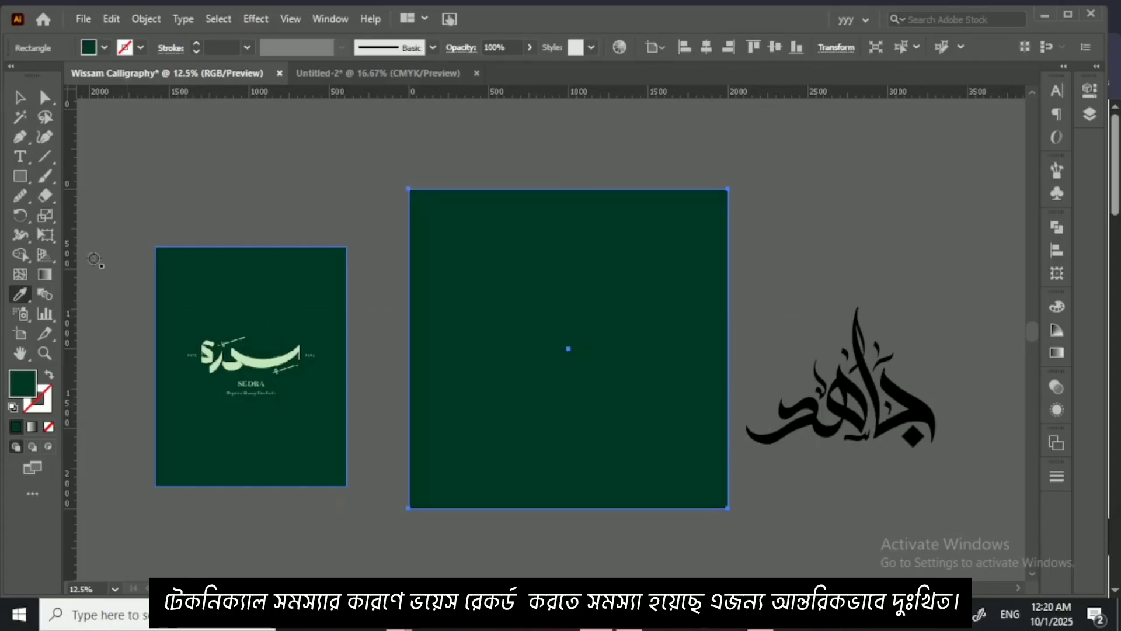
pyautogui.click(21, 98)
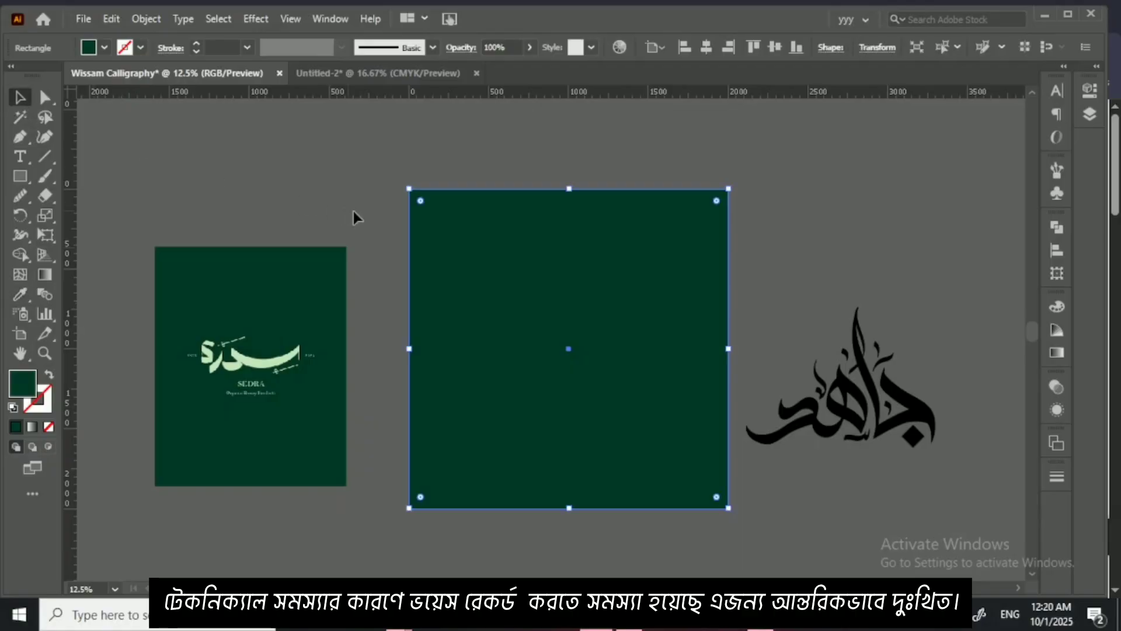
pyautogui.click(373, 225)
pyautogui.click(440, 402)
pyautogui.hotkey('ctrl', '2')
# Step: Move the whole lettering from beside the artboard onto the middle of the green background
pyautogui.moveTo(756, 300); pyautogui.dragTo(902, 524)
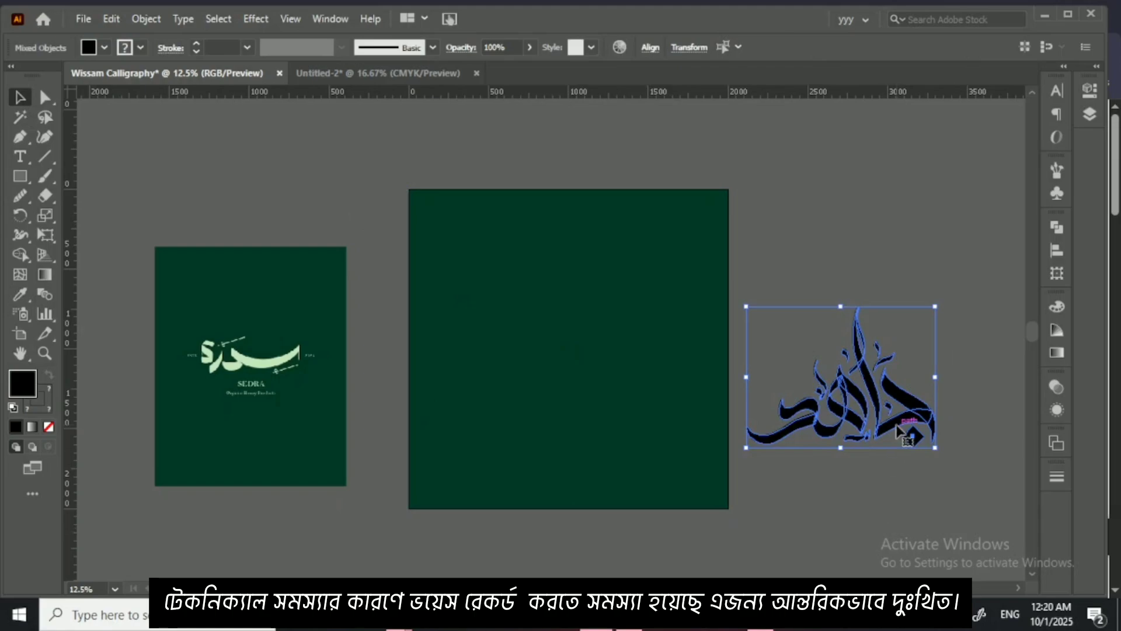
pyautogui.moveTo(899, 432); pyautogui.dragTo(642, 367)
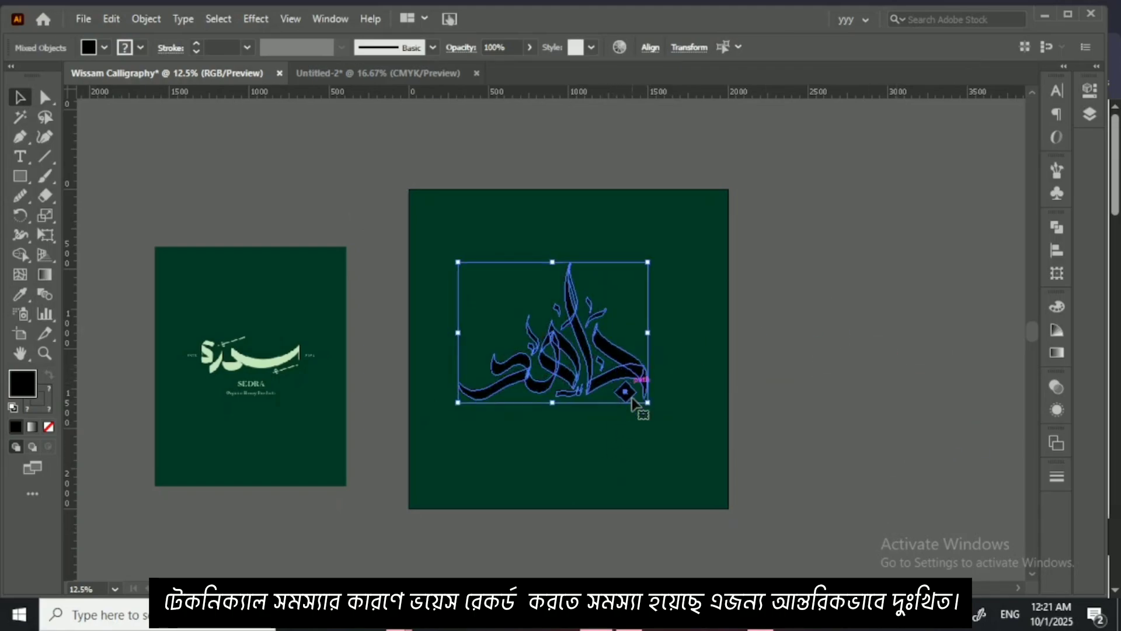
pyautogui.click(626, 435)
# Step: Recolour the whole lettering with the pale green sampled from the reference image's calligraphy
pyautogui.hotkey('ctrl', '=')
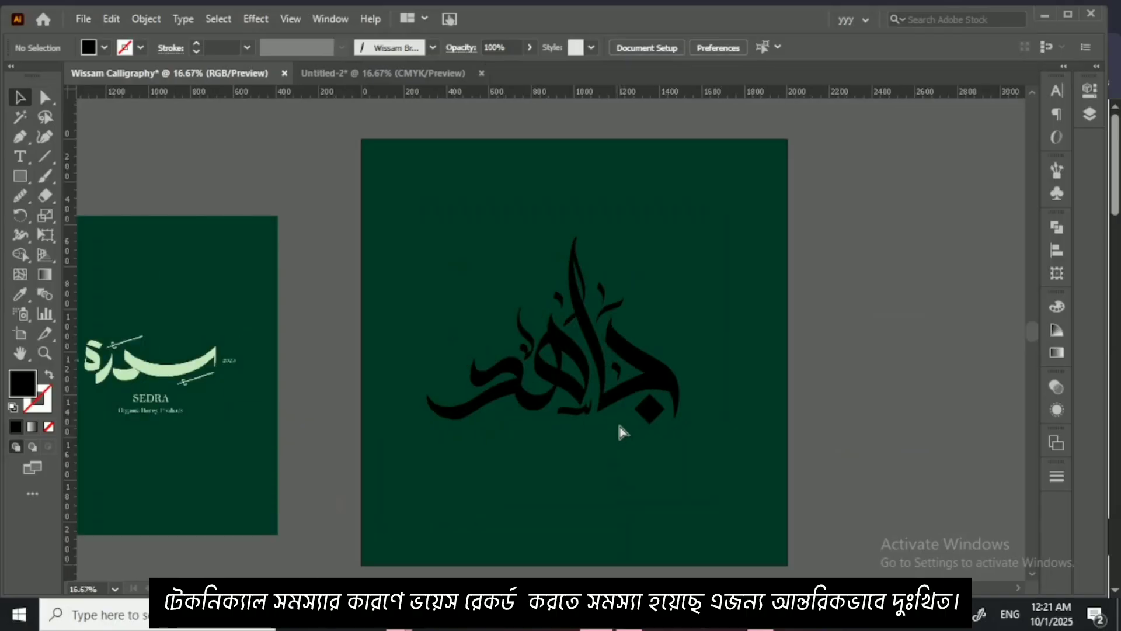
pyautogui.moveTo(549, 425); pyautogui.dragTo(616, 387)
pyautogui.moveTo(599, 268); pyautogui.dragTo(721, 411)
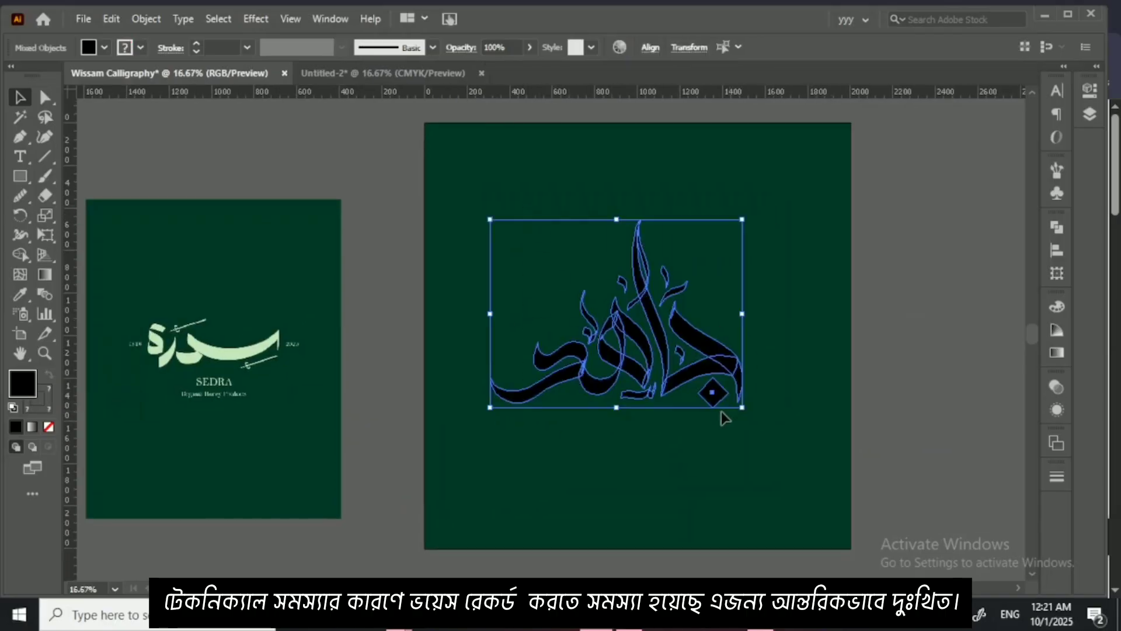
pyautogui.click(21, 295)
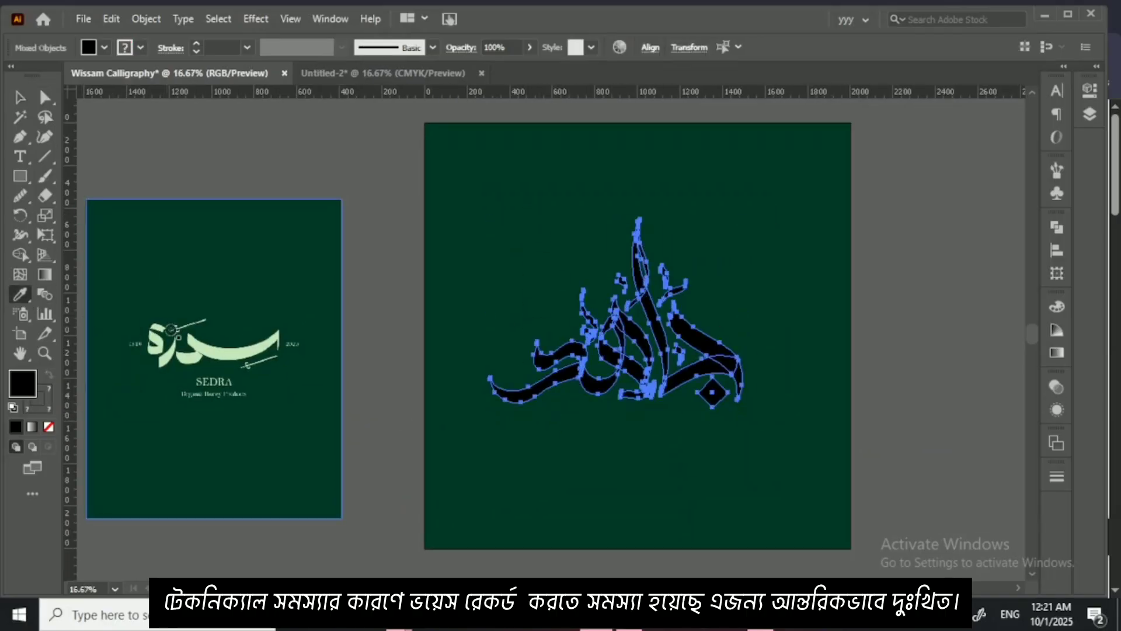
pyautogui.click(198, 348)
pyautogui.press('v')
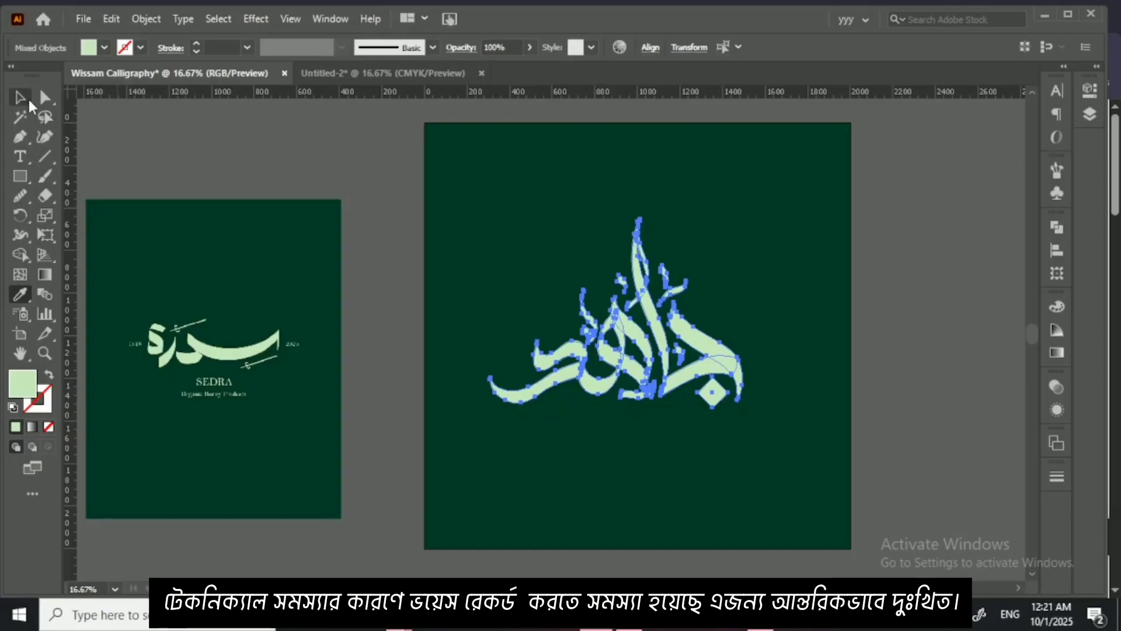
# Step: Delete the SEDRA reference image beside the artboard
pyautogui.click(255, 205)
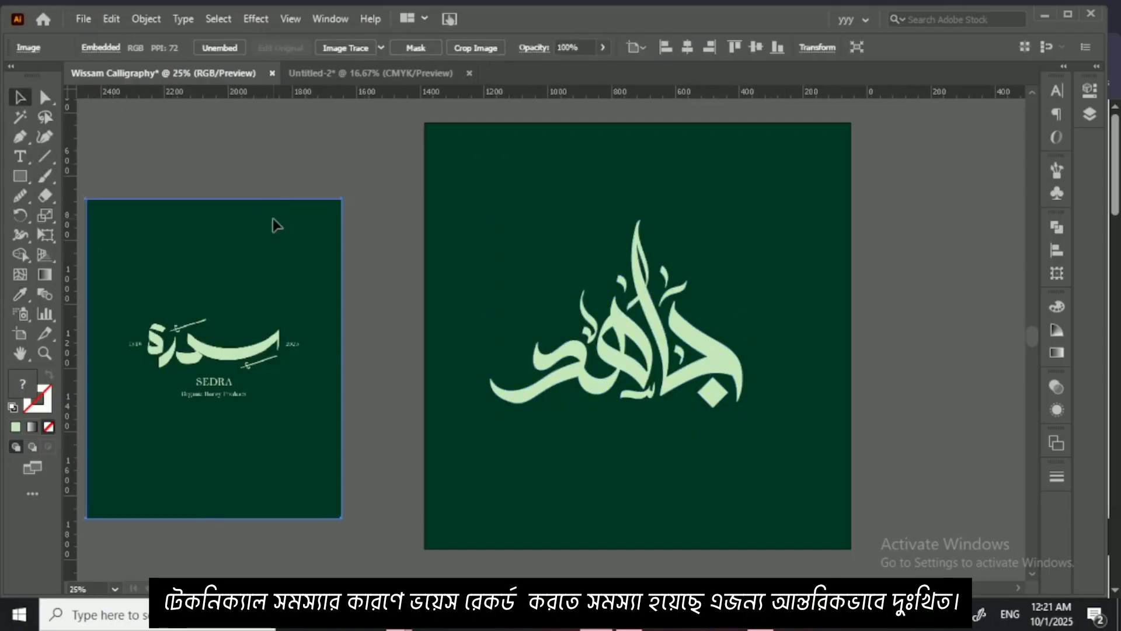
pyautogui.hotkey('ctrl', '=')
pyautogui.hotkey('ctrl', '=')
pyautogui.moveTo(604, 337); pyautogui.dragTo(516, 363)
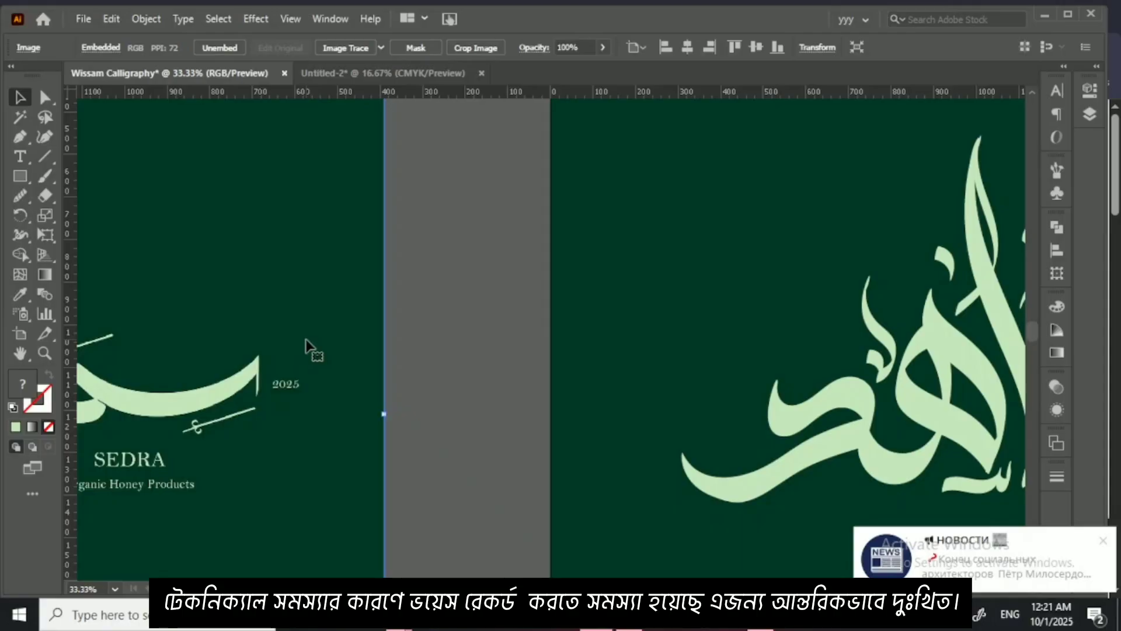
pyautogui.press('Delete')
pyautogui.hscroll(8, 538, 376)
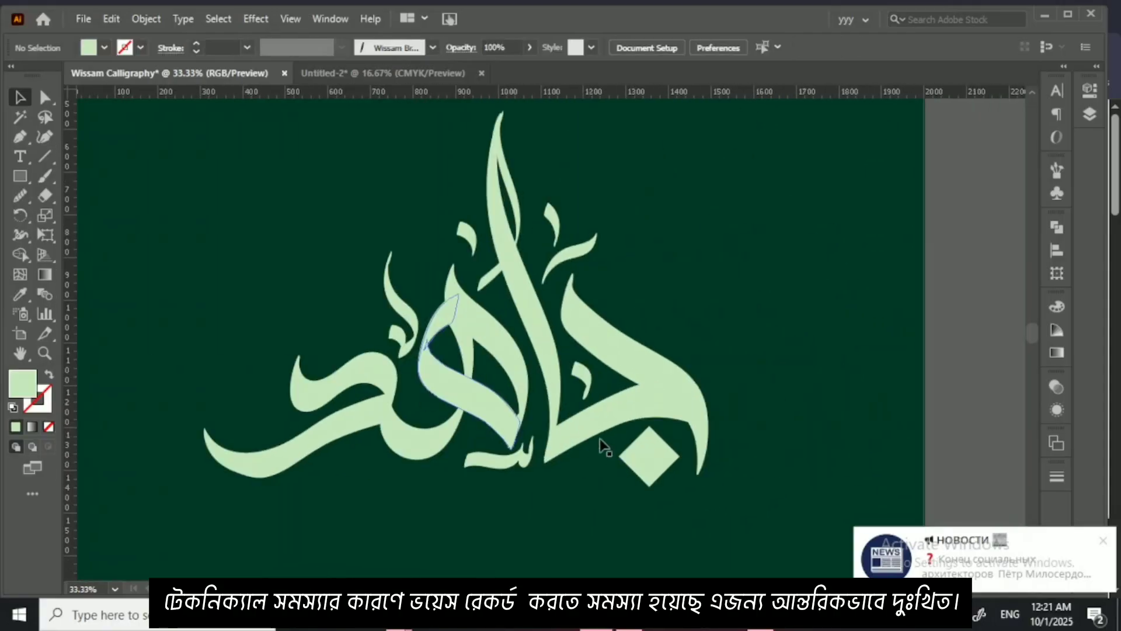
# Step: Change the fill of the diamond dot beneath the jeem to a light, bright green
pyautogui.click(648, 455)
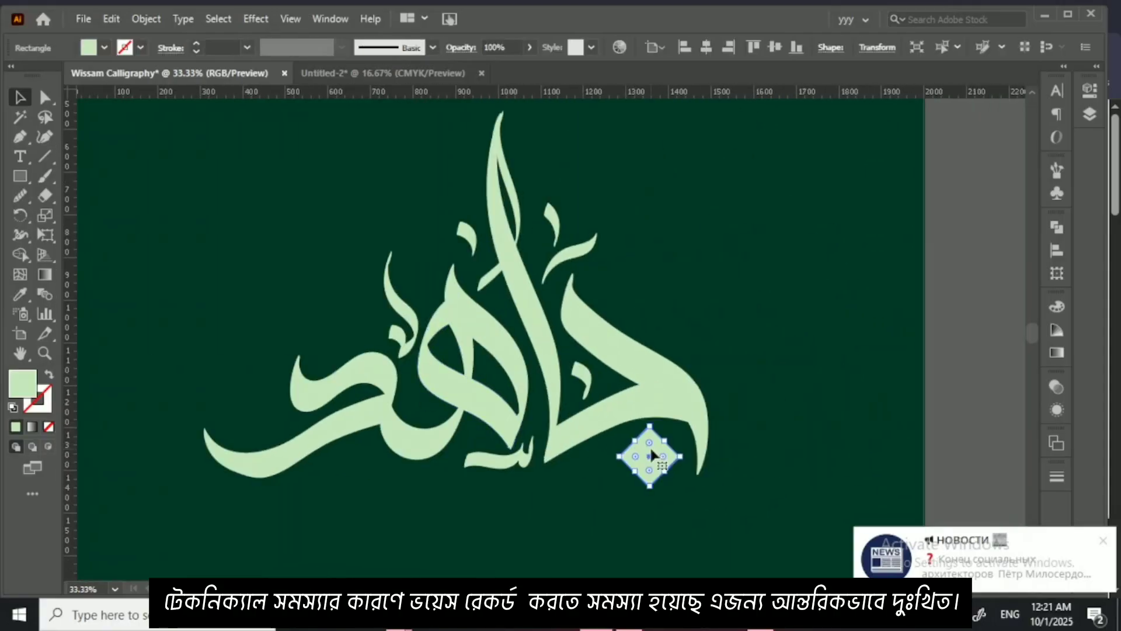
pyautogui.doubleClick(23, 386)
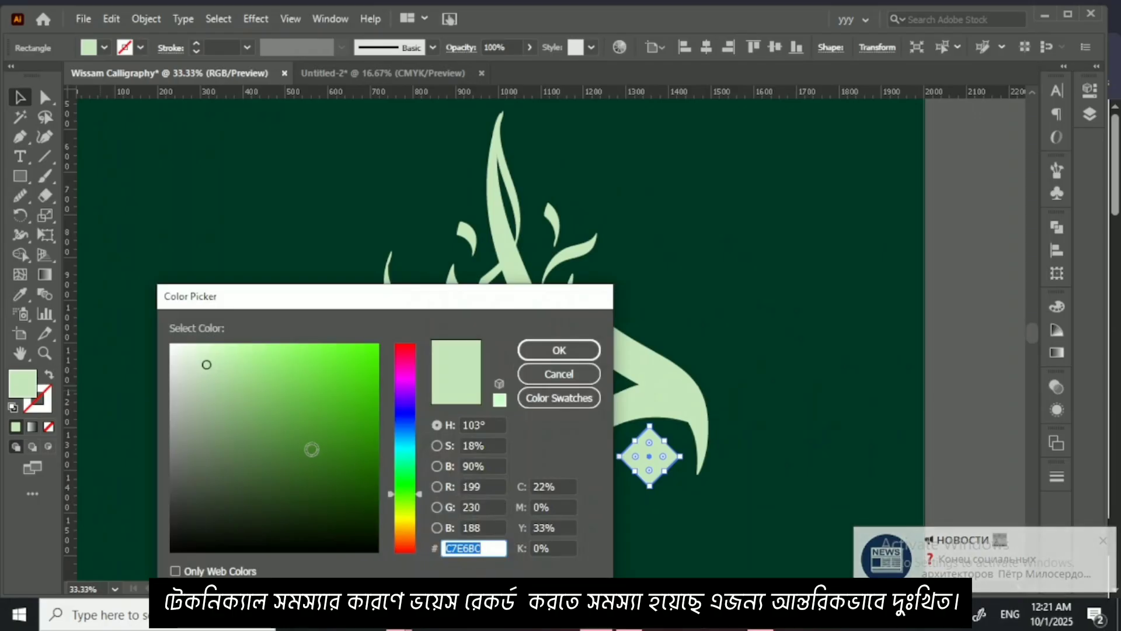
pyautogui.moveTo(243, 363)
pyautogui.mouseDown()
pyautogui.moveTo(268, 333)
pyautogui.moveTo(295, 327)
pyautogui.mouseUp()
pyautogui.click(576, 350)
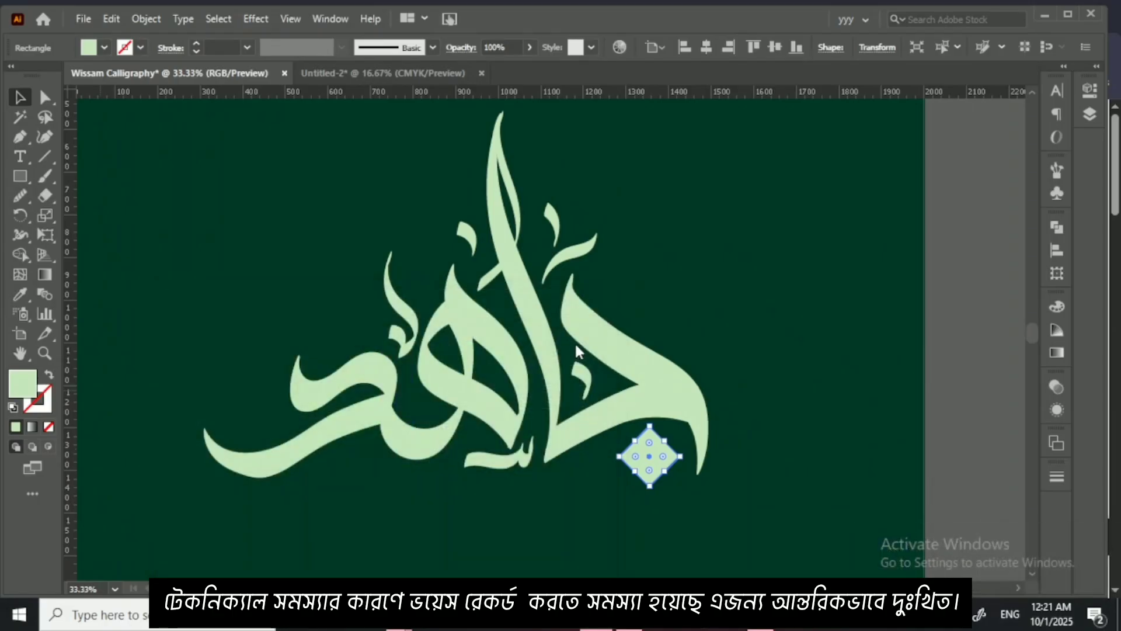
pyautogui.click(734, 355)
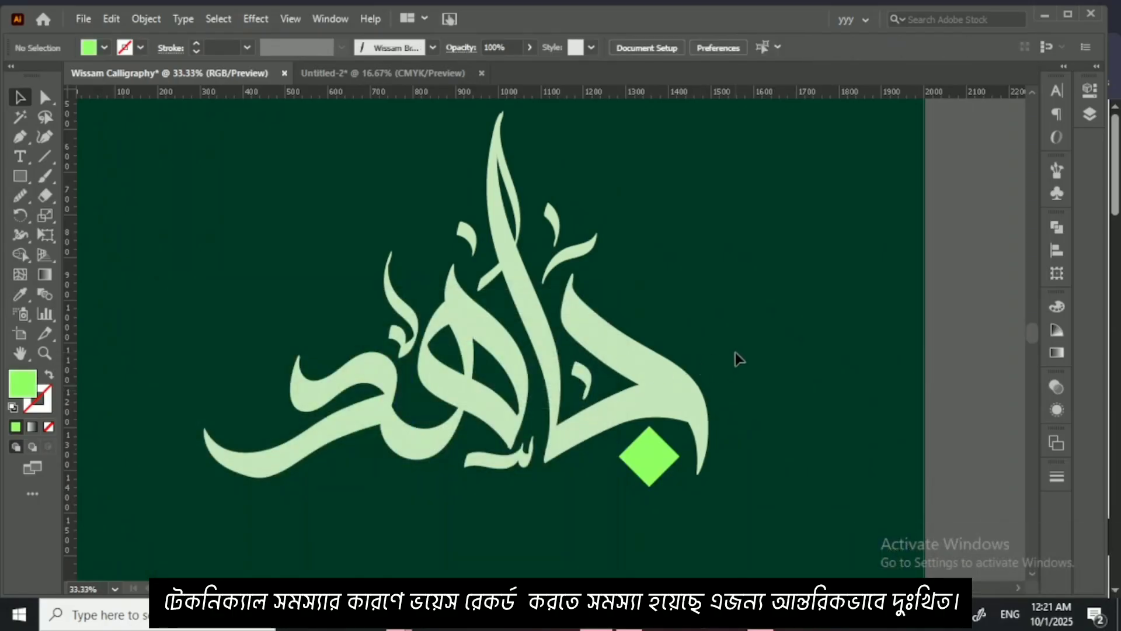
# Step: Set the diamond dot's fill to a more saturated, vivid green
pyautogui.click(645, 458)
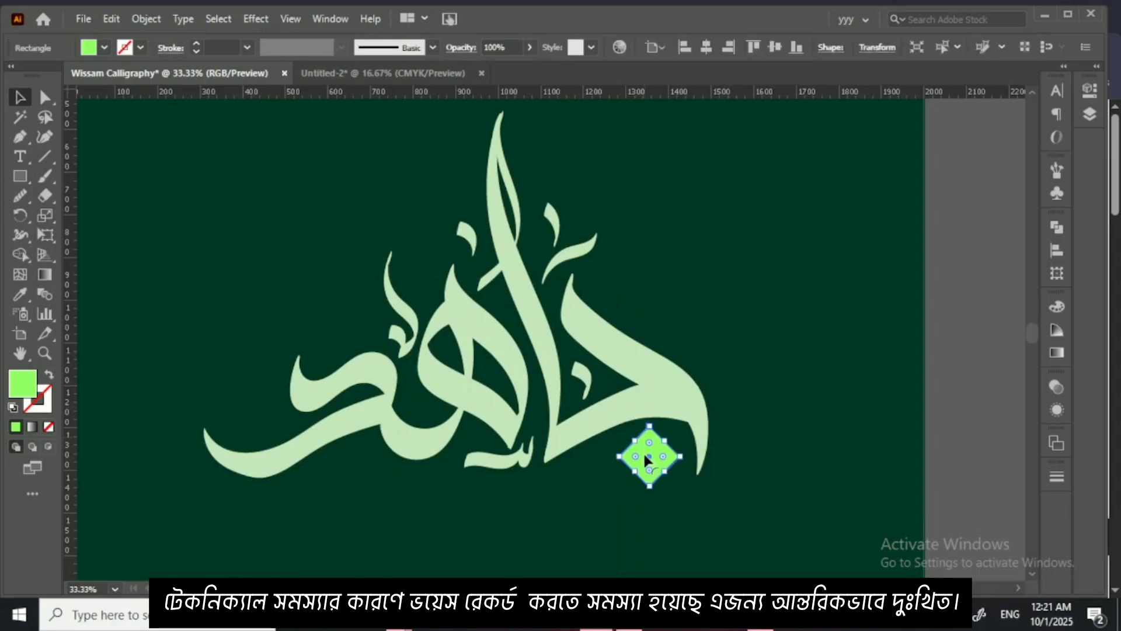
pyautogui.doubleClick(23, 385)
pyautogui.moveTo(320, 366); pyautogui.dragTo(329, 346)
pyautogui.click(559, 350)
pyautogui.click(714, 341)
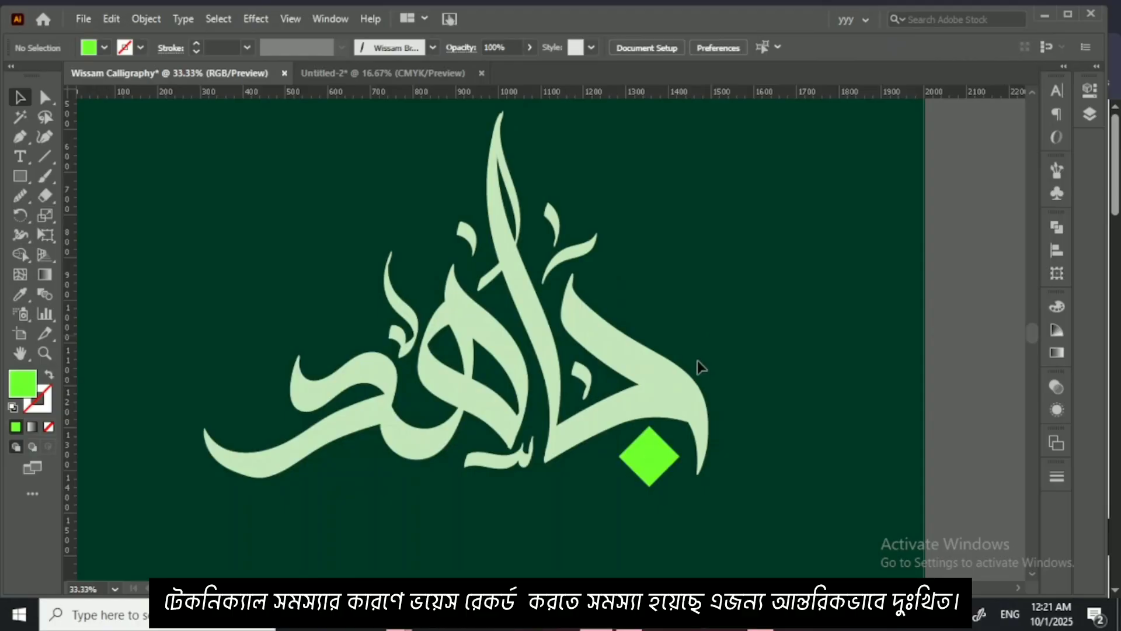
# Step: Recolour all the small decorative marks around the letters with the vivid green sampled from the diamond dot
pyautogui.click(529, 449)
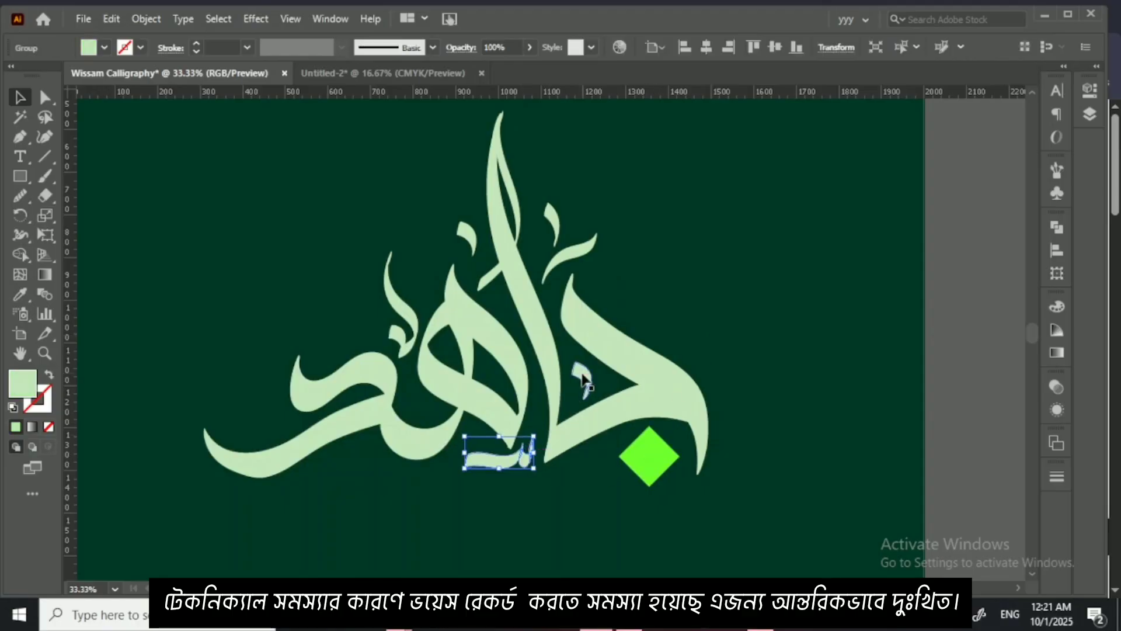
pyautogui.keyDown('shift'); pyautogui.click(583, 383); pyautogui.keyUp('shift')
pyautogui.keyDown('shift'); pyautogui.click(576, 245); pyautogui.keyUp('shift')
pyautogui.keyDown('shift'); pyautogui.click(467, 233); pyautogui.keyUp('shift')
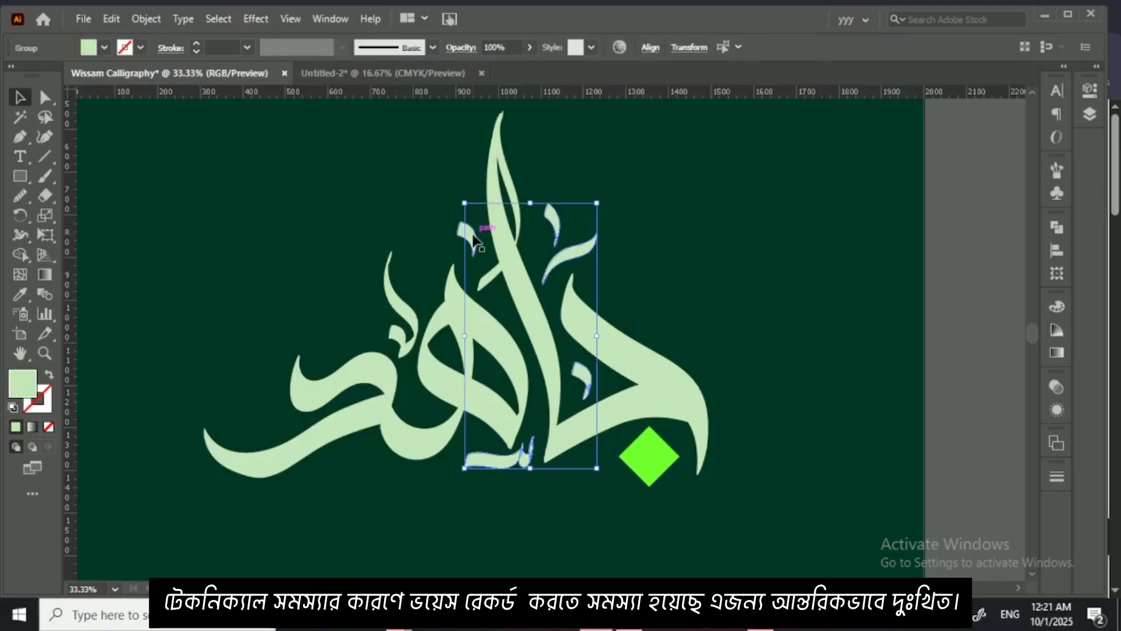
pyautogui.keyDown('shift'); pyautogui.click(394, 275); pyautogui.keyUp('shift')
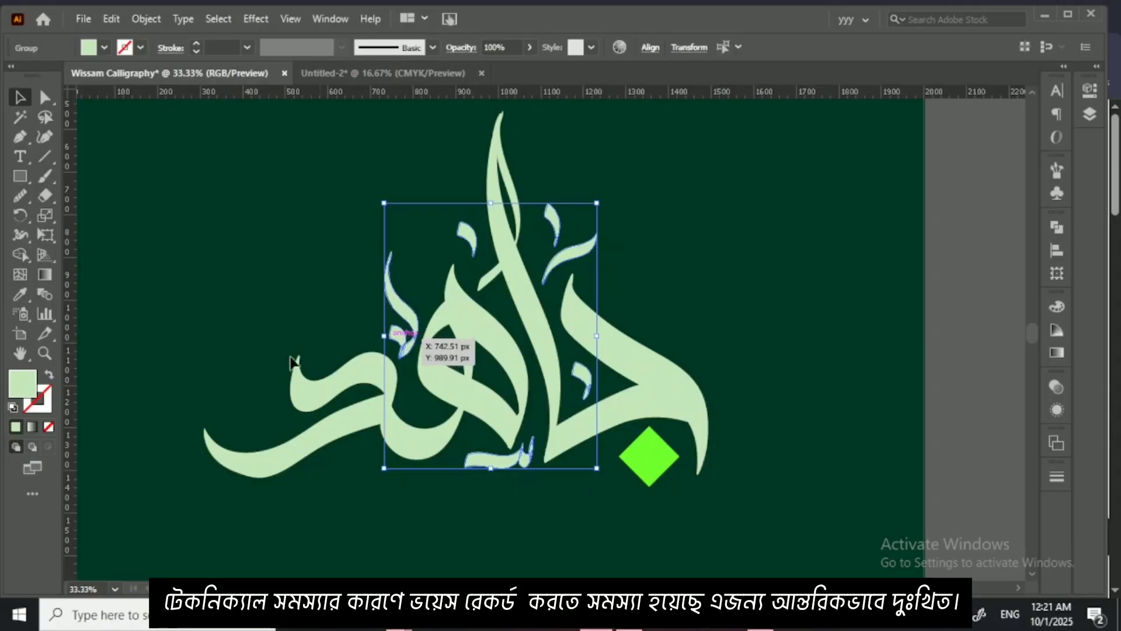
pyautogui.click(20, 294)
pyautogui.click(652, 465)
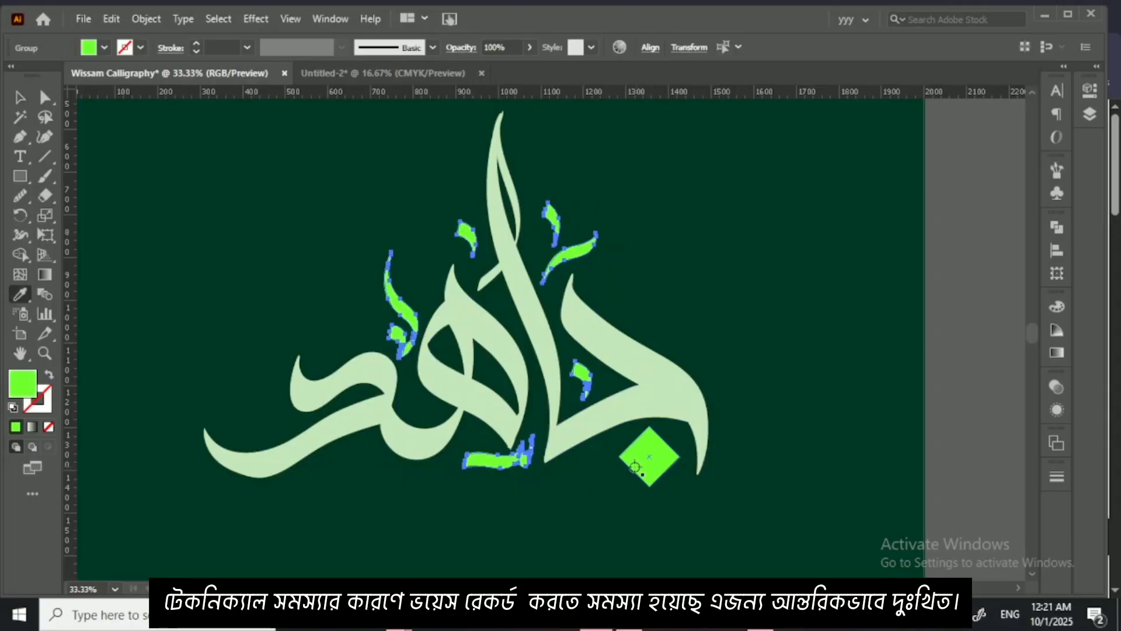
pyautogui.click(19, 97)
pyautogui.click(211, 122)
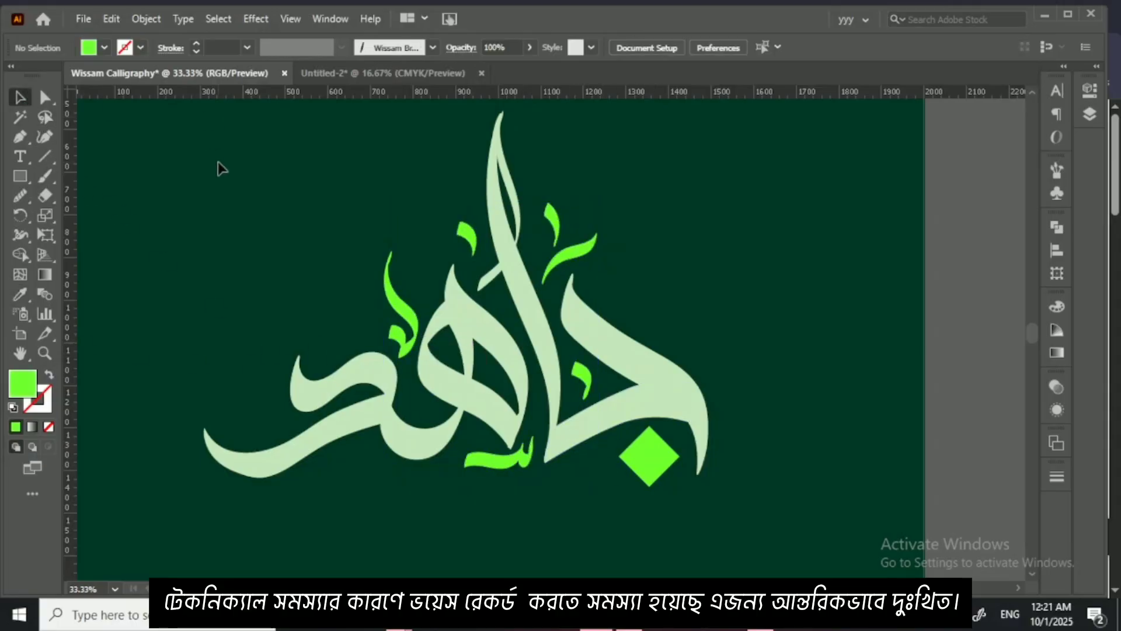
# Step: Group all the letters, decorative marks and the diamond dot into one object
pyautogui.hotkey('ctrl', '-')
pyautogui.hotkey('ctrl', '-')
pyautogui.hotkey('ctrl', '-')
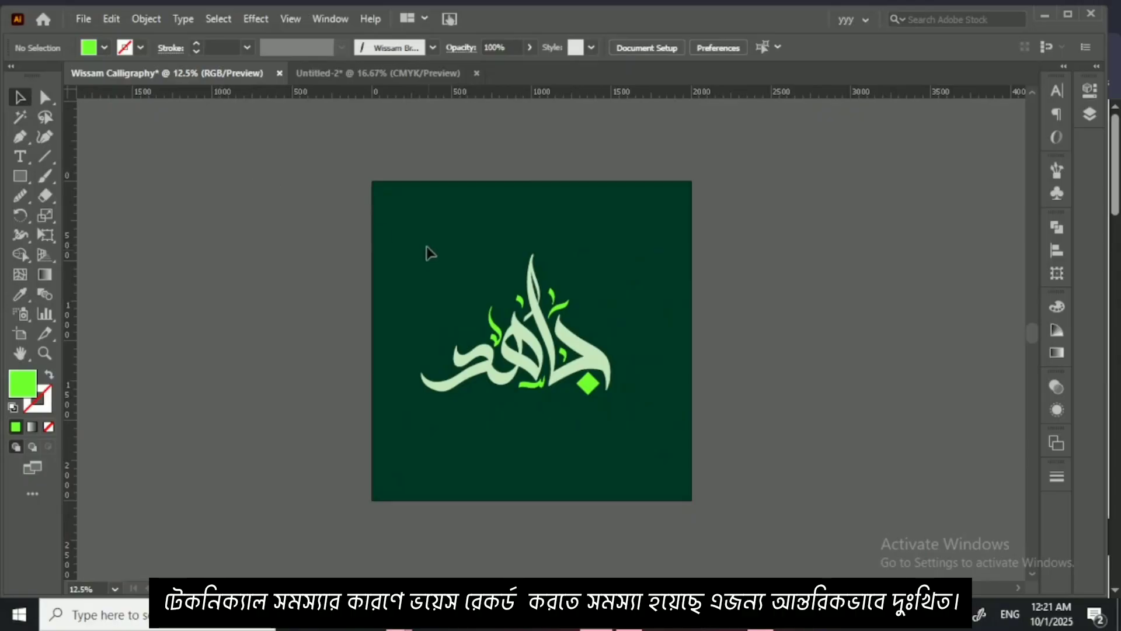
pyautogui.moveTo(426, 252); pyautogui.dragTo(625, 408)
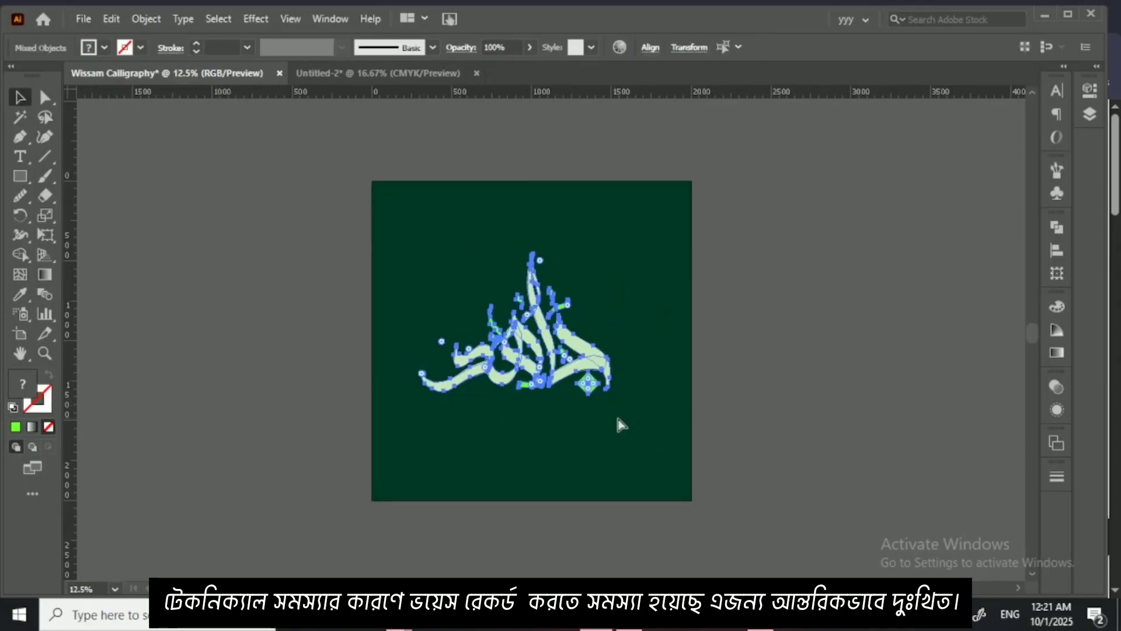
pyautogui.hotkey('ctrl', 'g')
pyautogui.click(104, 287)
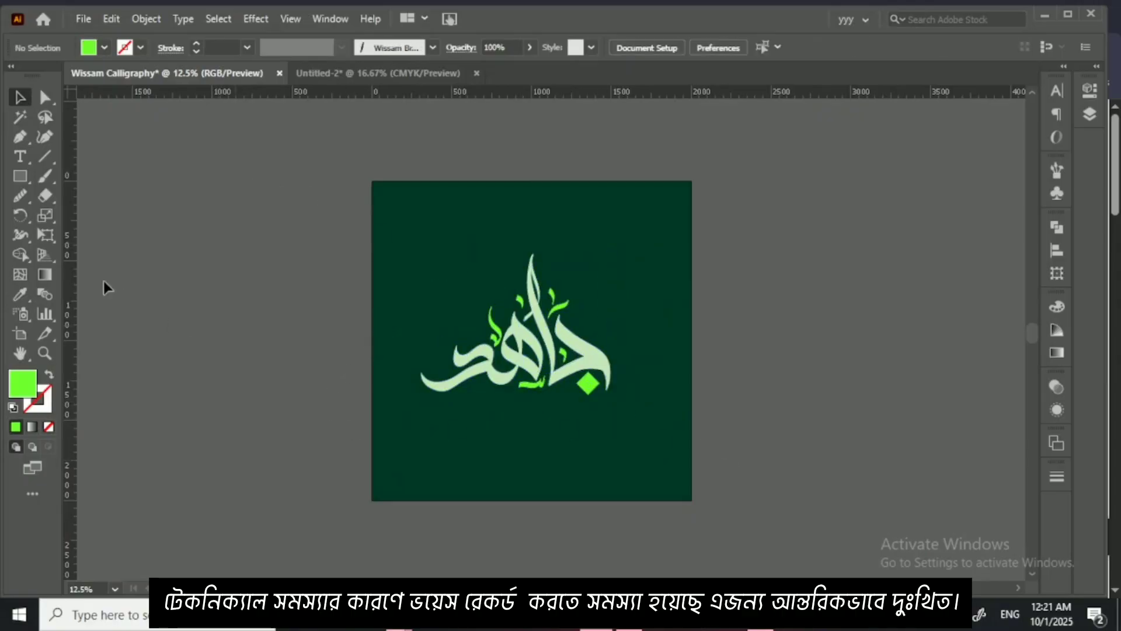
# Step: Add a text line with the person's full name beneath the lettering and enlarge it to about 264 pt
pyautogui.click(31, 159)
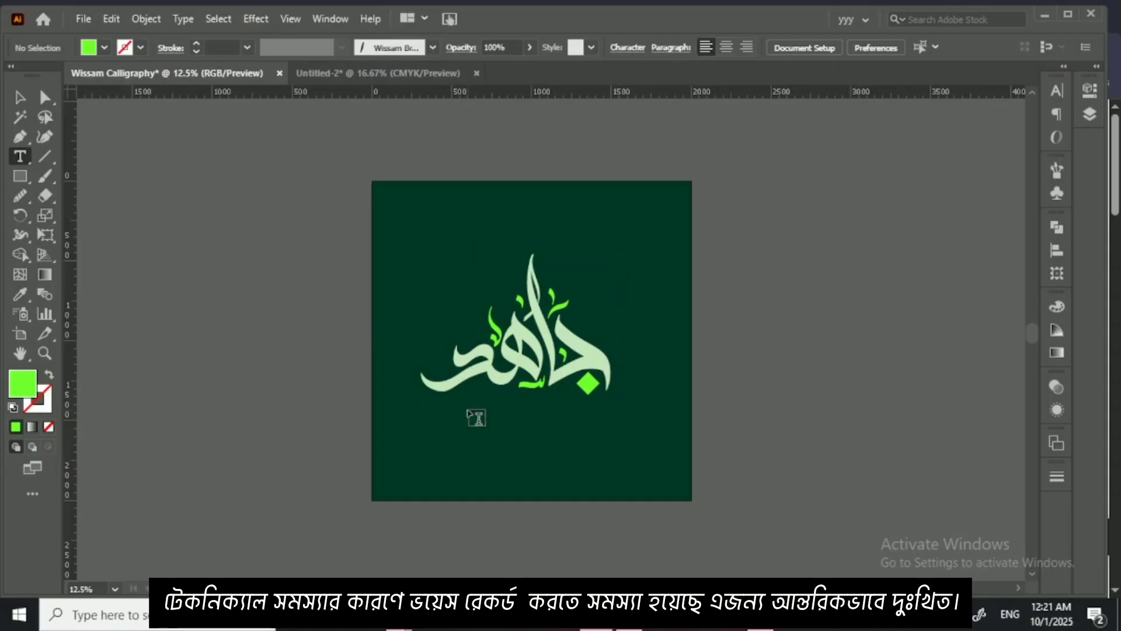
pyautogui.moveTo(476, 417); pyautogui.dragTo(482, 433)
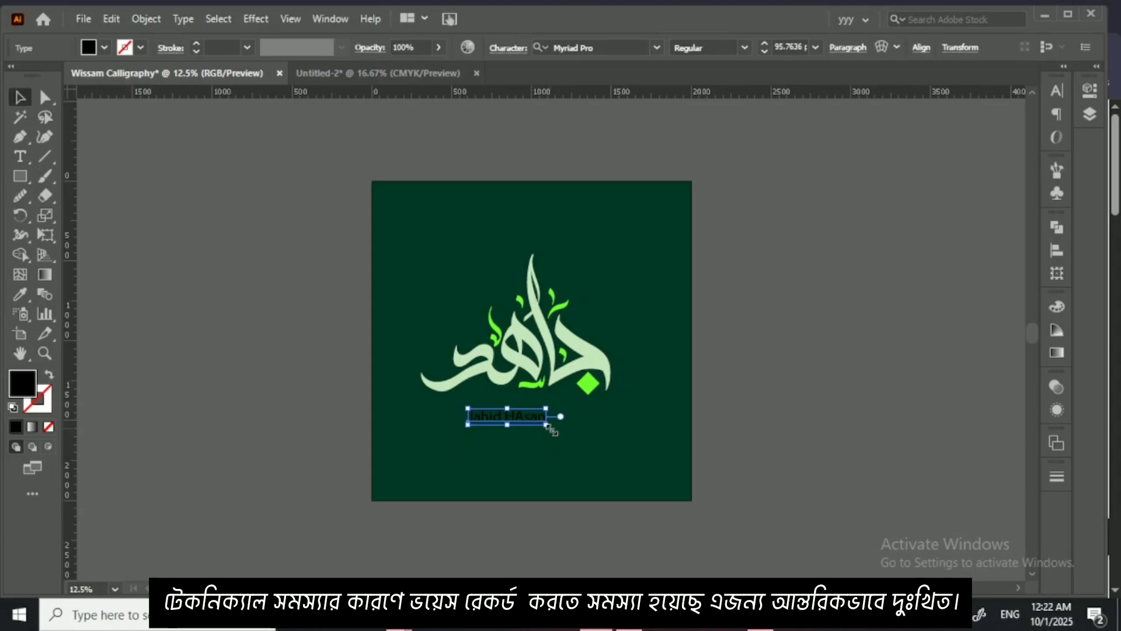
pyautogui.moveTo(550, 426); pyautogui.dragTo(687, 493)
# Step: Correct the capital A inside the surname to a lowercase a
pyautogui.doubleClick(615, 433)
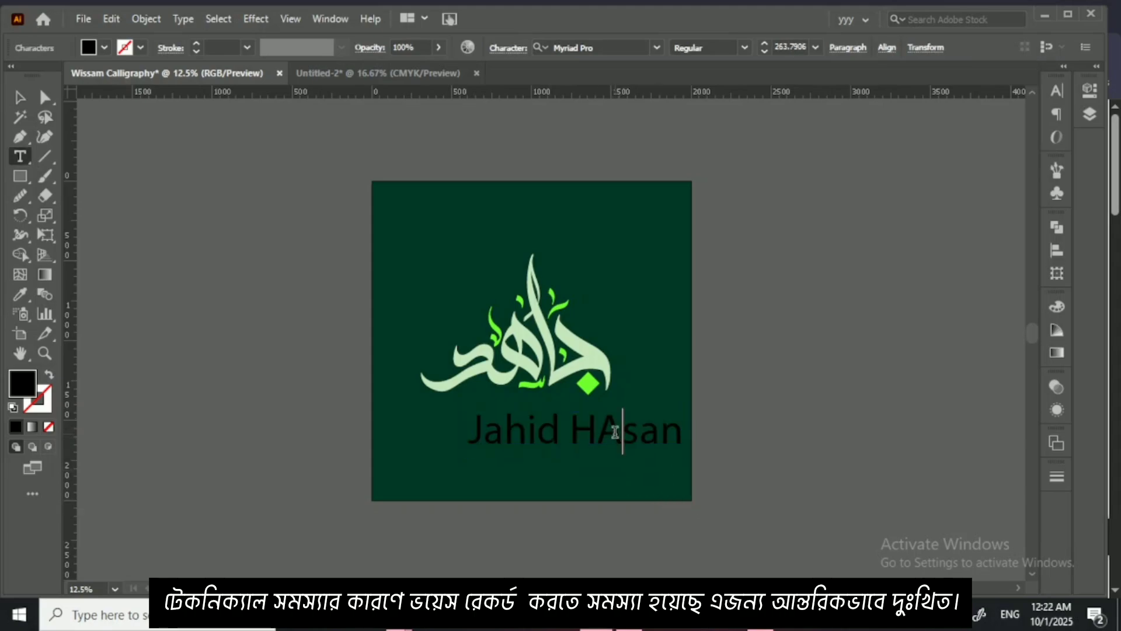
pyautogui.press('BackSpace')
pyautogui.write('a')
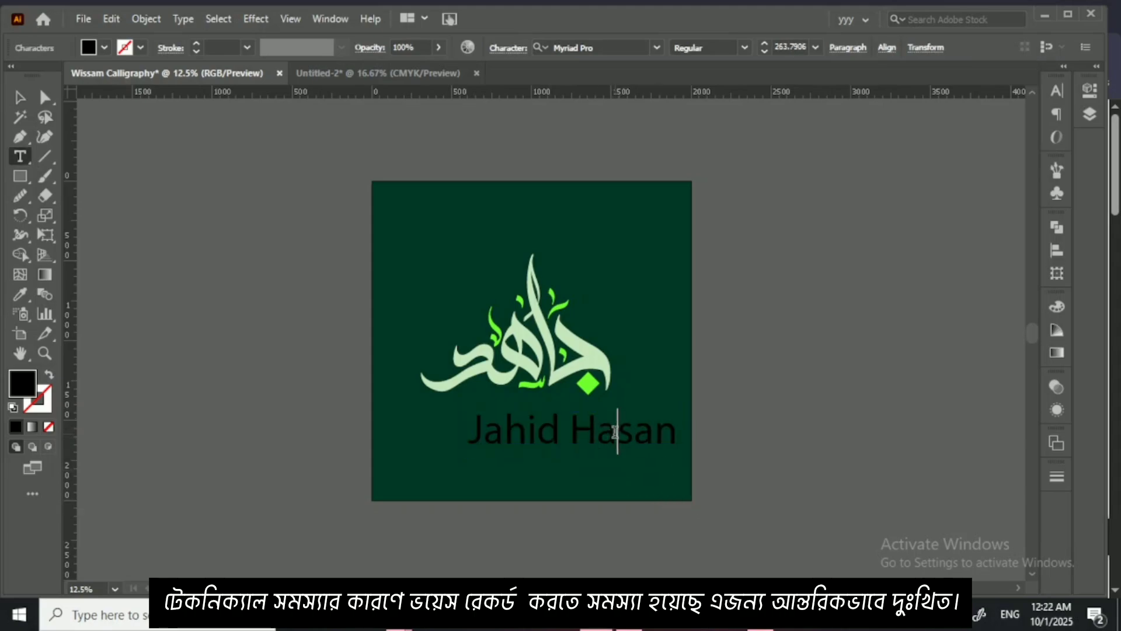
# Step: Finish editing the name text and shift it left so that it sits centred beneath the lettering
pyautogui.moveTo(486, 433); pyautogui.dragTo(466, 434)
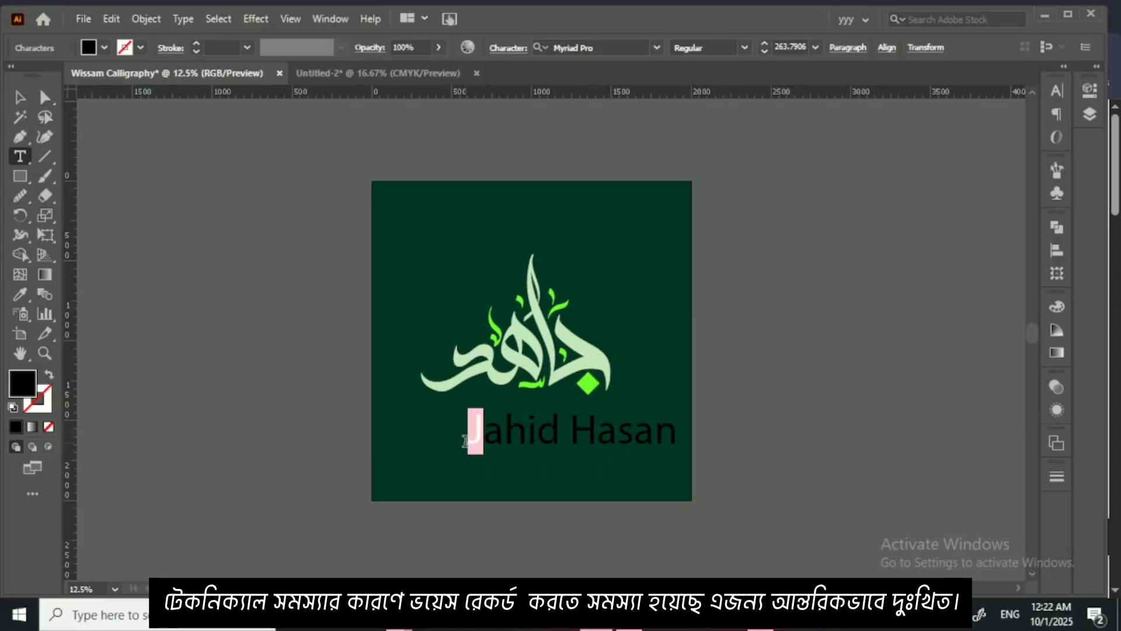
pyautogui.press('Right')
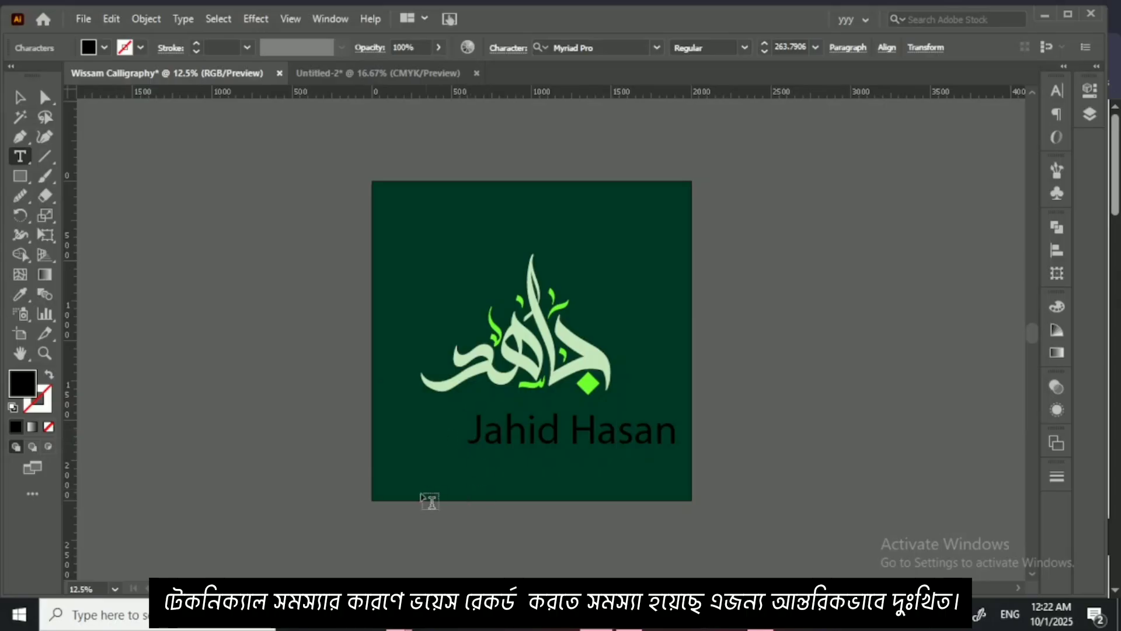
pyautogui.press('Escape')
pyautogui.moveTo(471, 431); pyautogui.dragTo(432, 432)
# Step: Set the name text in Bell MT Regular and sample the lettering's pale green as its fill colour
pyautogui.click(1057, 90)
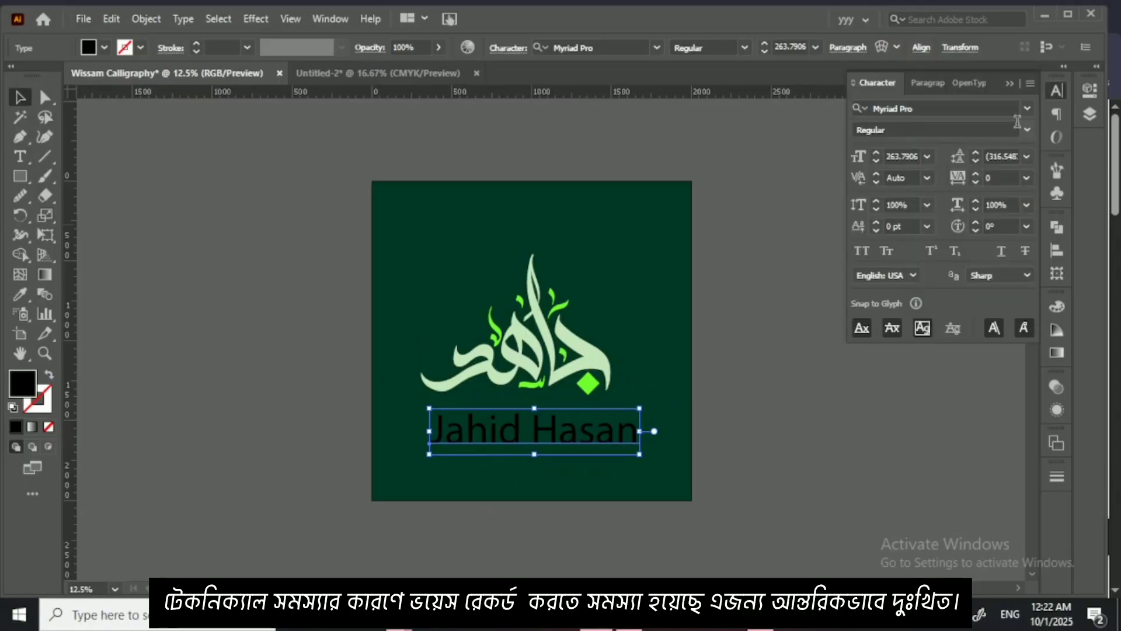
pyautogui.click(1026, 108)
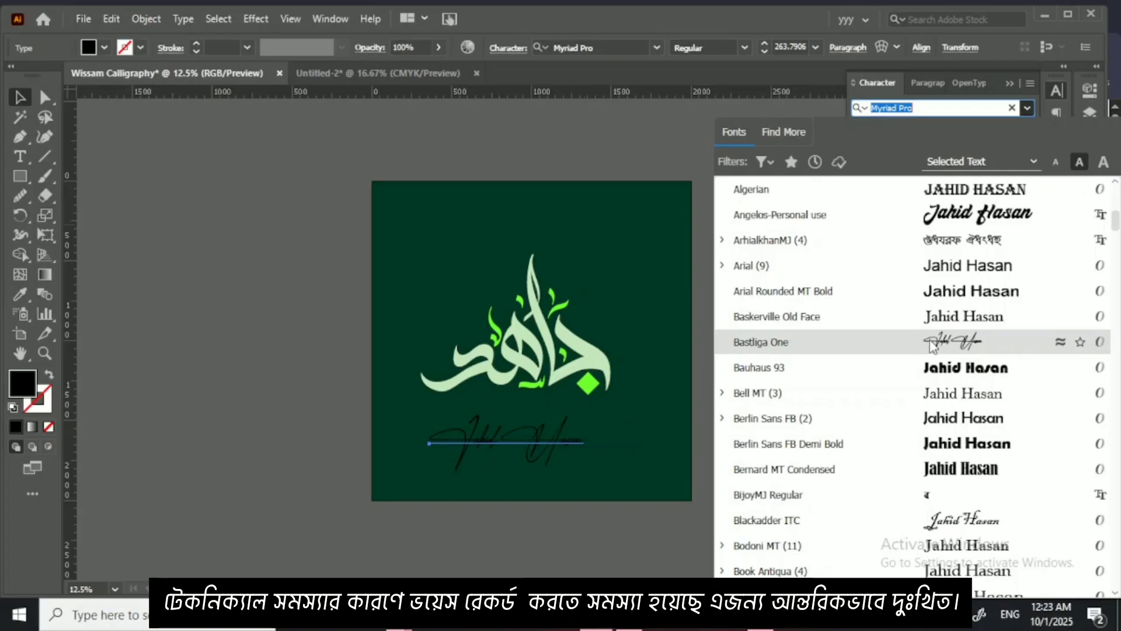
pyautogui.click(924, 390)
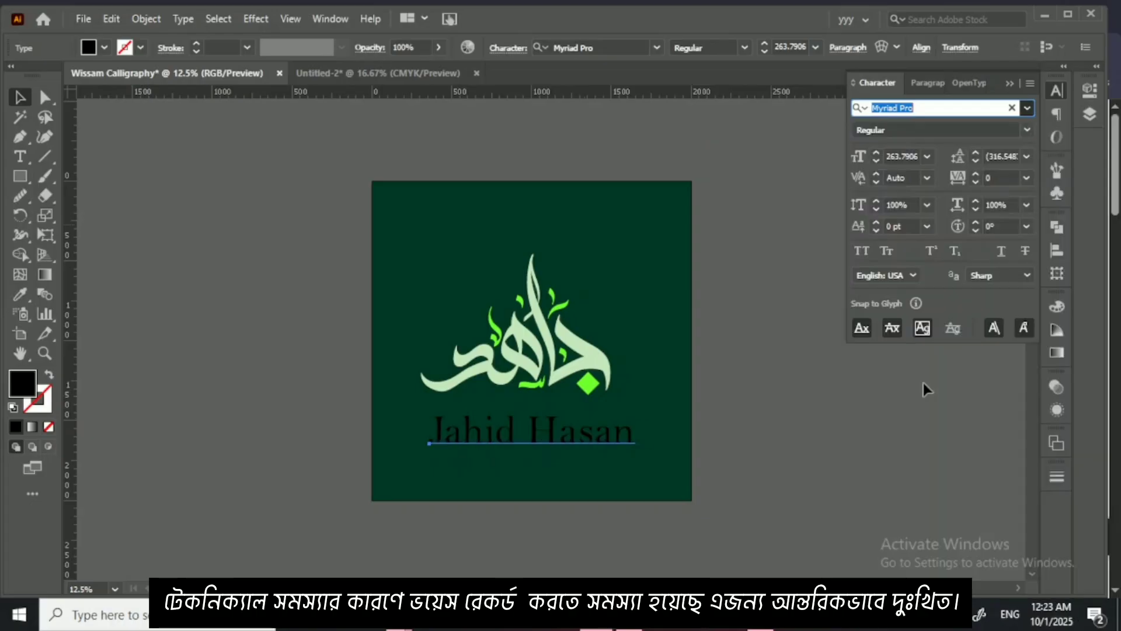
pyautogui.click(19, 294)
pyautogui.click(459, 361)
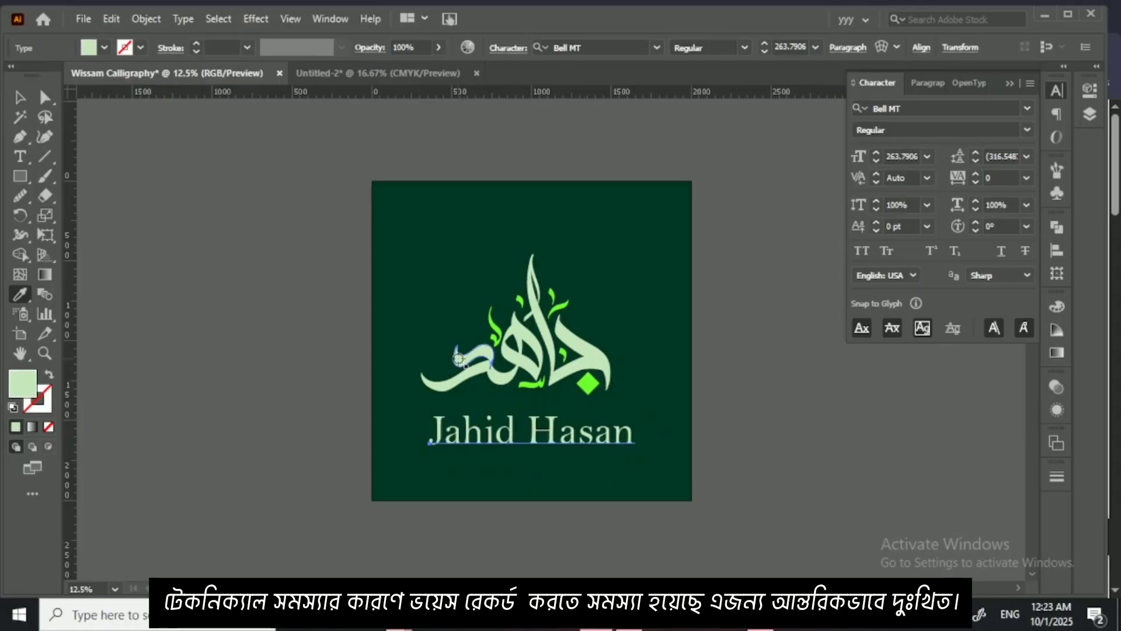
pyautogui.click(17, 98)
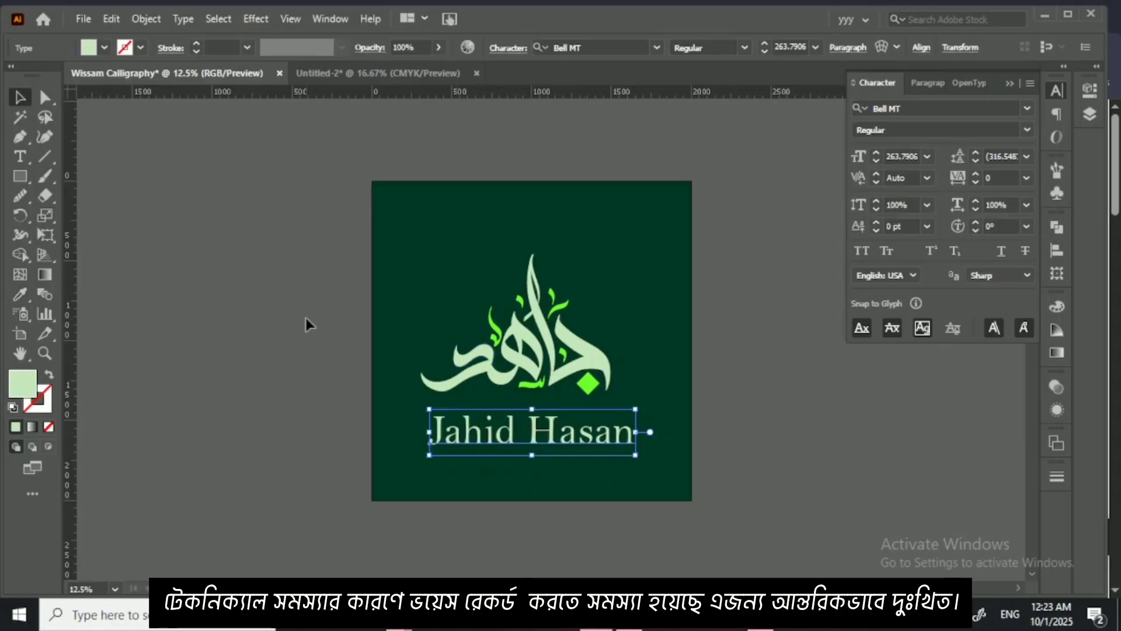
# Step: Scale the name text down to about 173 pt and move it up close beneath the lettering, centred
pyautogui.hotkey('ctrl', '=')
pyautogui.hotkey('ctrl', '=')
pyautogui.hotkey('ctrl', '=')
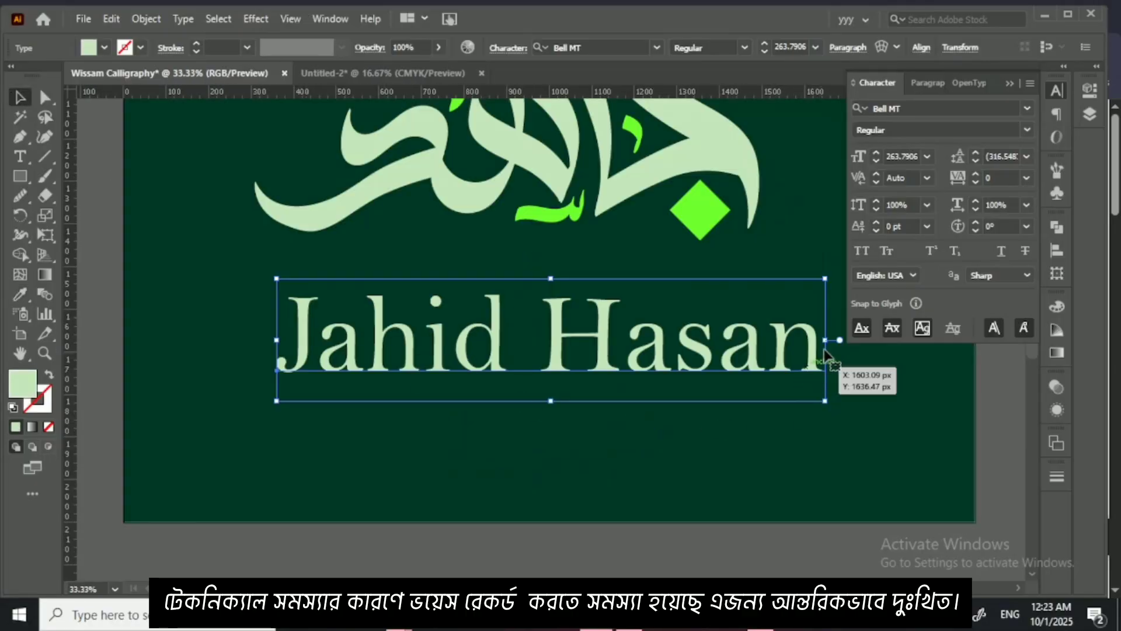
pyautogui.moveTo(825, 339); pyautogui.dragTo(670, 297)
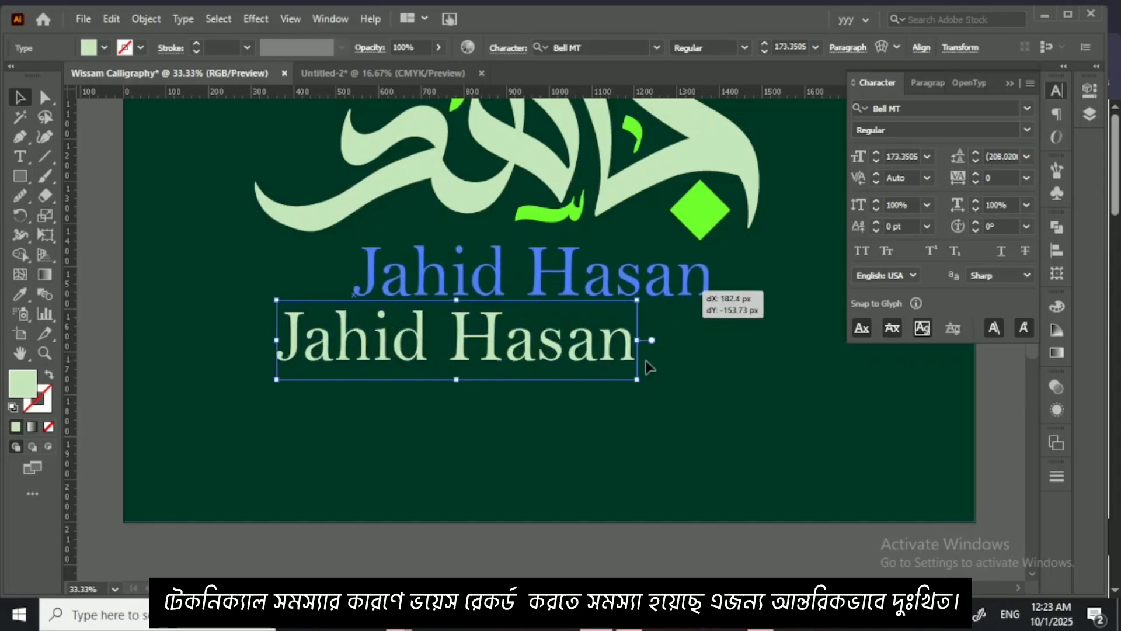
pyautogui.click(647, 369)
# Step: Group the lettering with the name text and centre the group vertically on the artboard
pyautogui.hotkey('ctrl', '-')
pyautogui.hotkey('ctrl', '-')
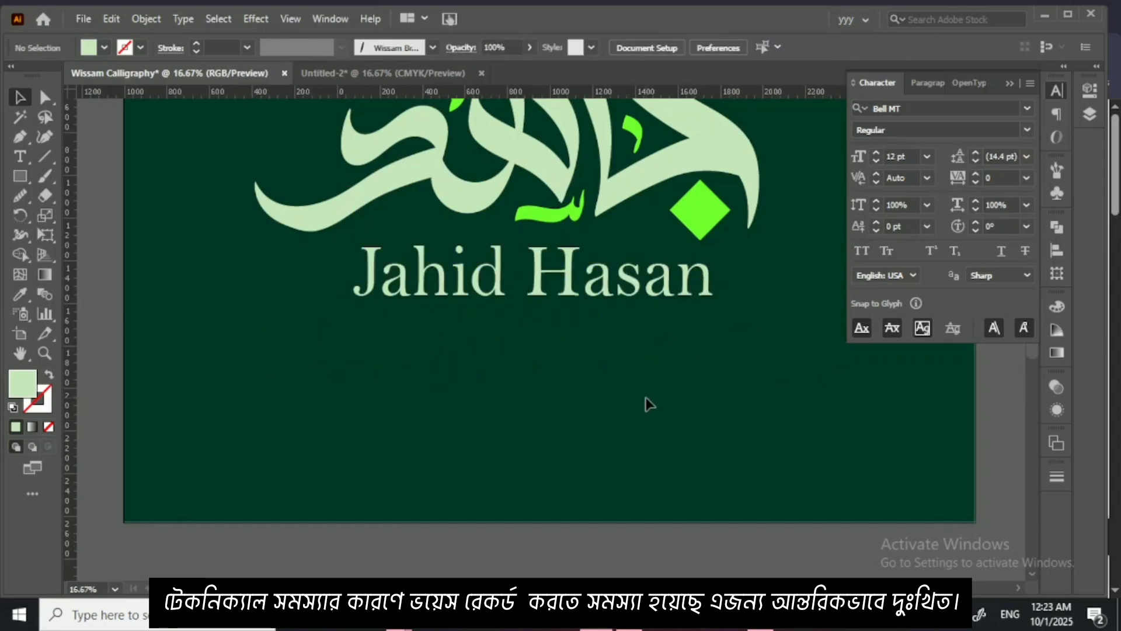
pyautogui.moveTo(646, 388); pyautogui.dragTo(644, 480)
pyautogui.moveTo(399, 108); pyautogui.dragTo(663, 474)
pyautogui.hotkey('ctrl', 'g')
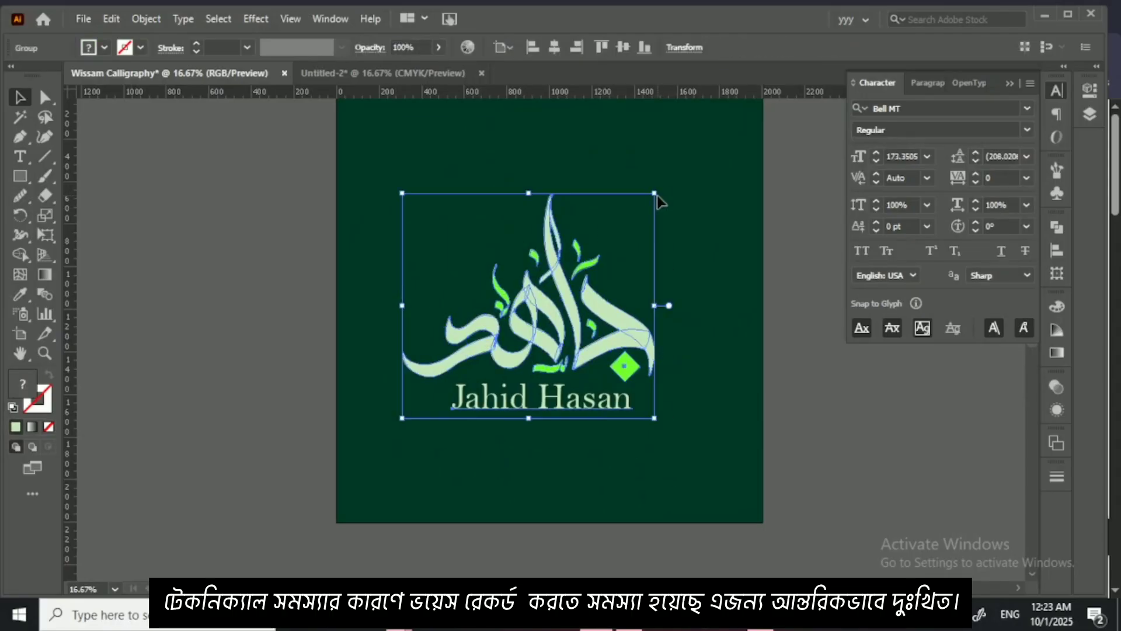
pyautogui.click(623, 47)
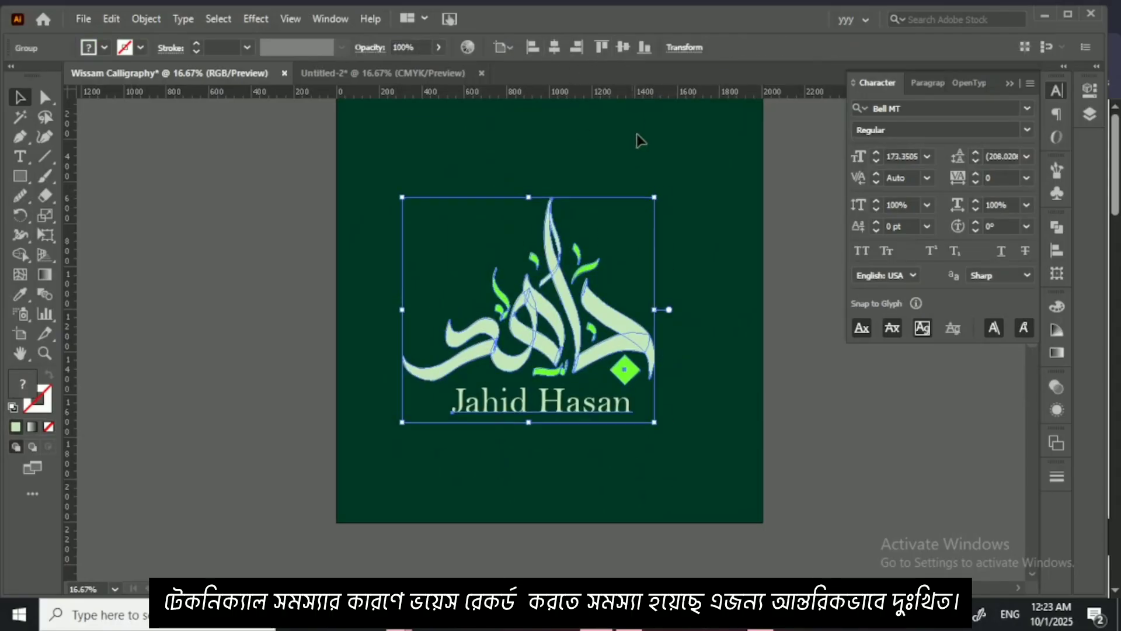
# Step: Shrink the logo group until its name text is about 138 pt and centre it horizontally and vertically on the artboard
pyautogui.moveTo(655, 197); pyautogui.dragTo(603, 243)
pyautogui.click(554, 46)
pyautogui.click(624, 47)
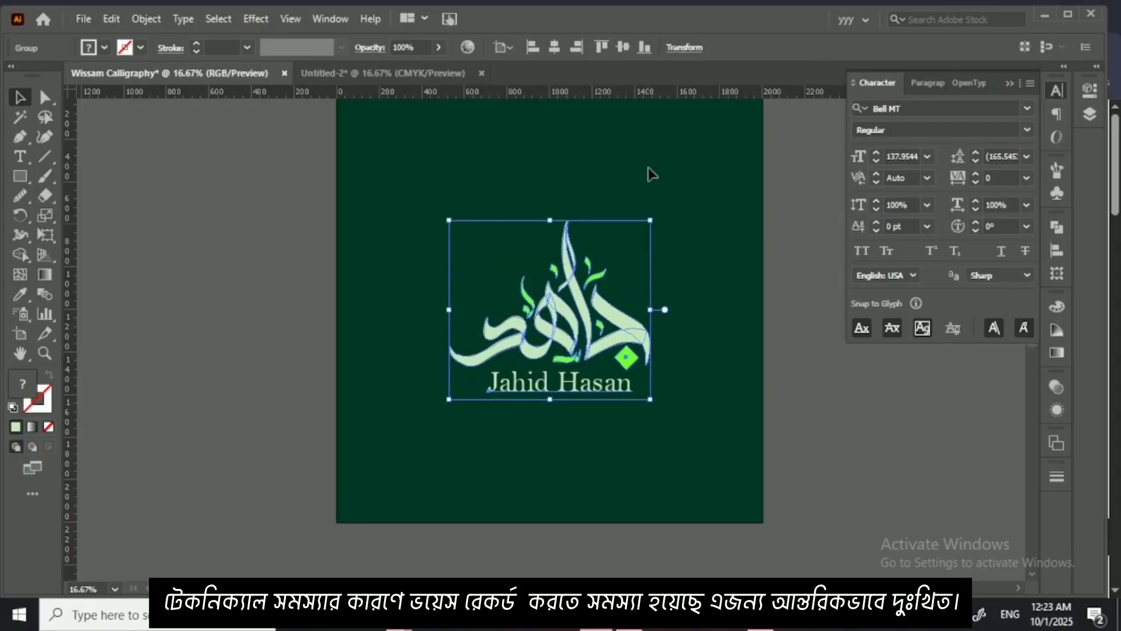
pyautogui.click(641, 258)
pyautogui.keyDown('alt'); pyautogui.scroll(1, 640, 262); pyautogui.keyUp('alt')
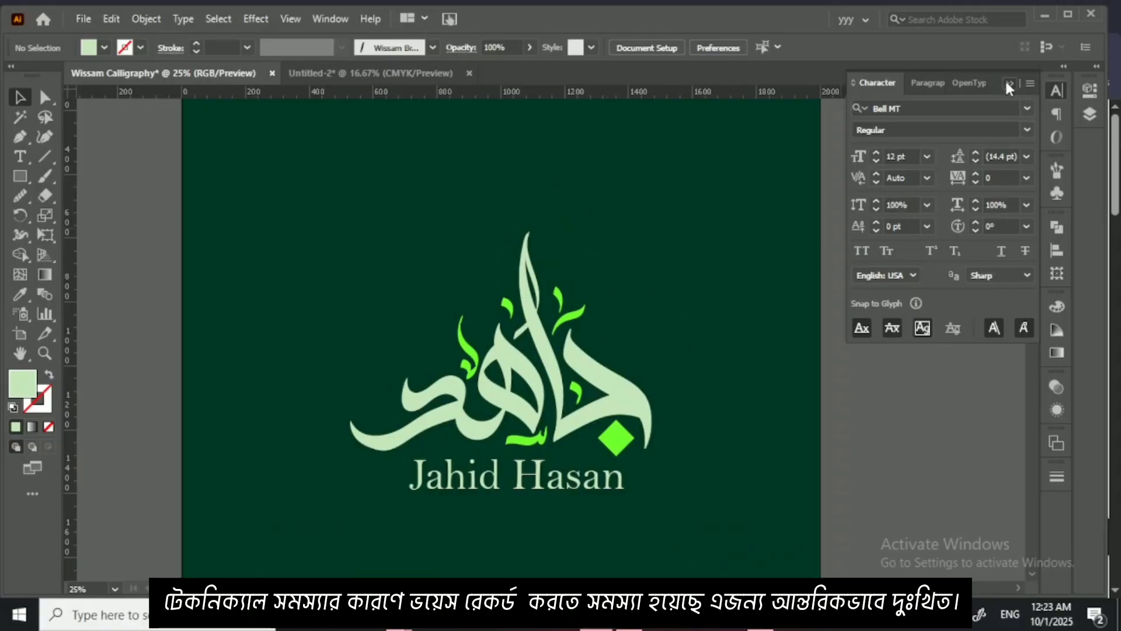
pyautogui.click(1010, 85)
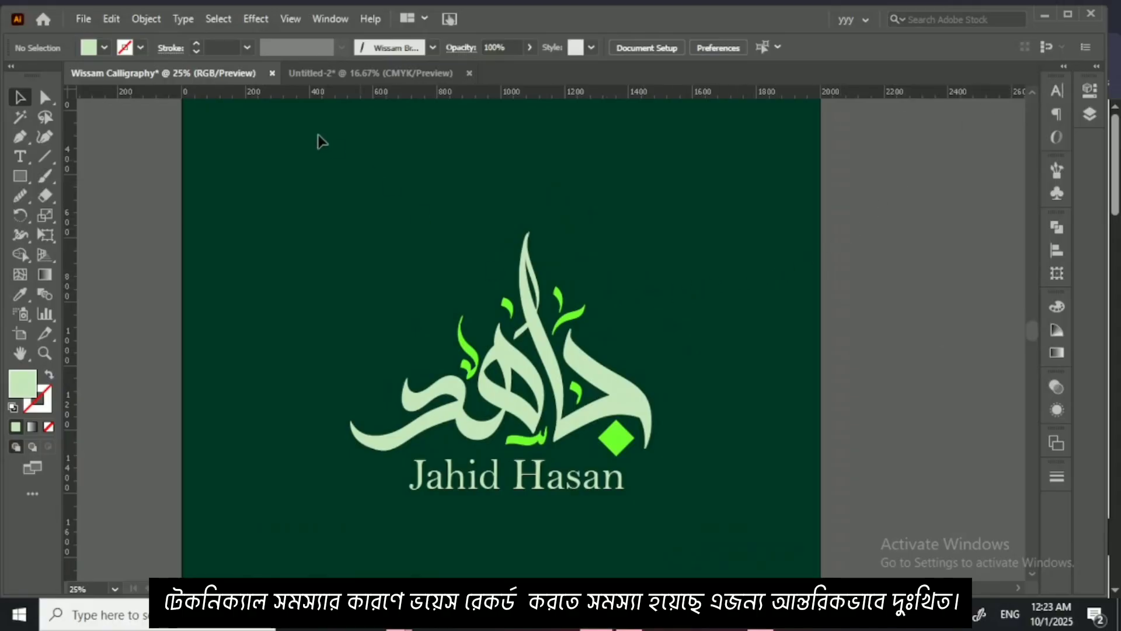
# Step: Review the letter-joining reference sheets in the Untitled-2 document alongside the finished logo in the Wissam Calligraphy document
pyautogui.click(342, 72)
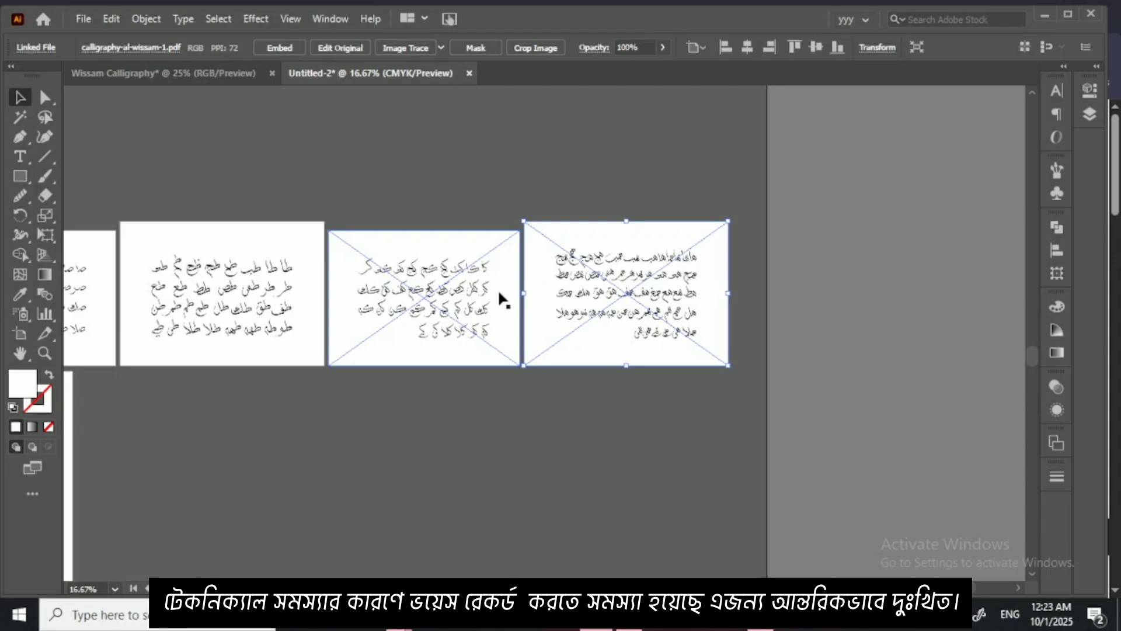
pyautogui.click(208, 73)
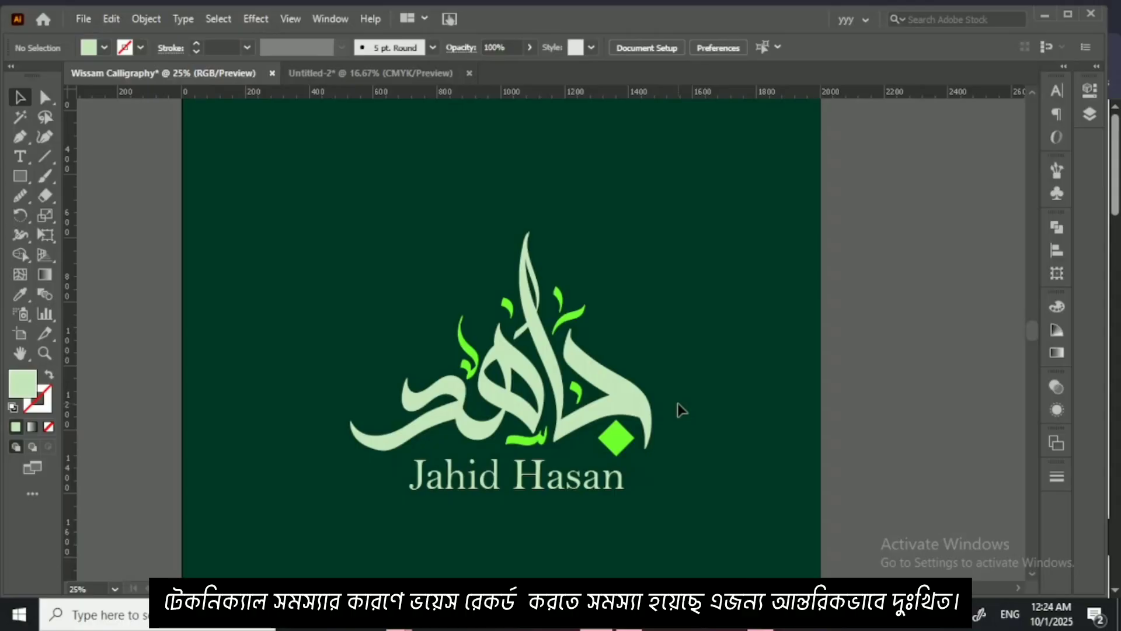
pyautogui.click(395, 72)
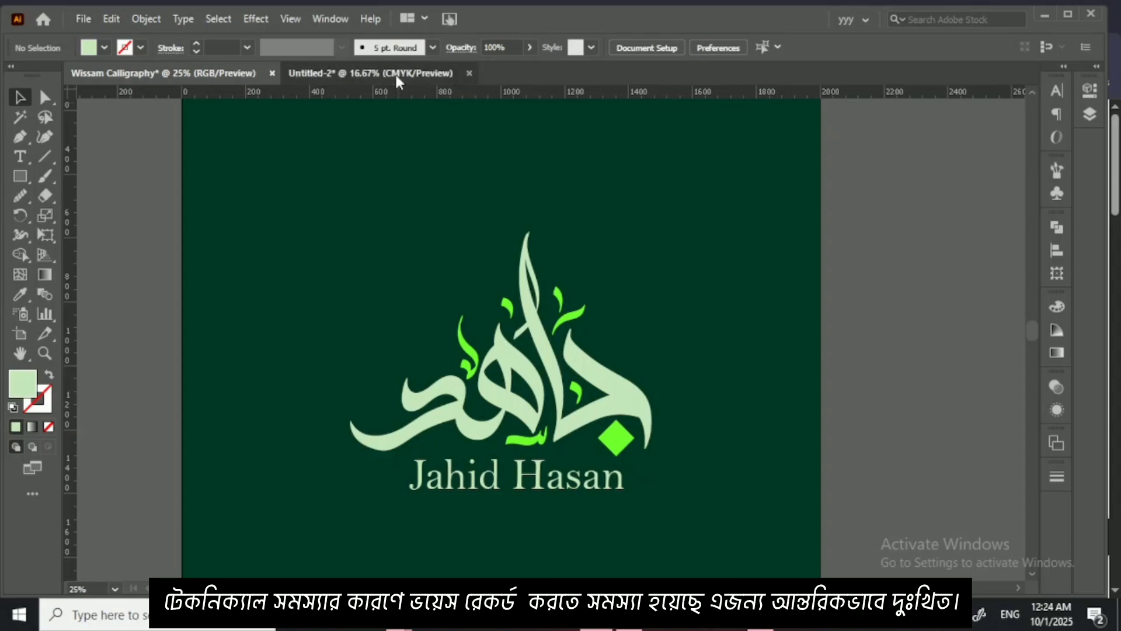
pyautogui.click(493, 205)
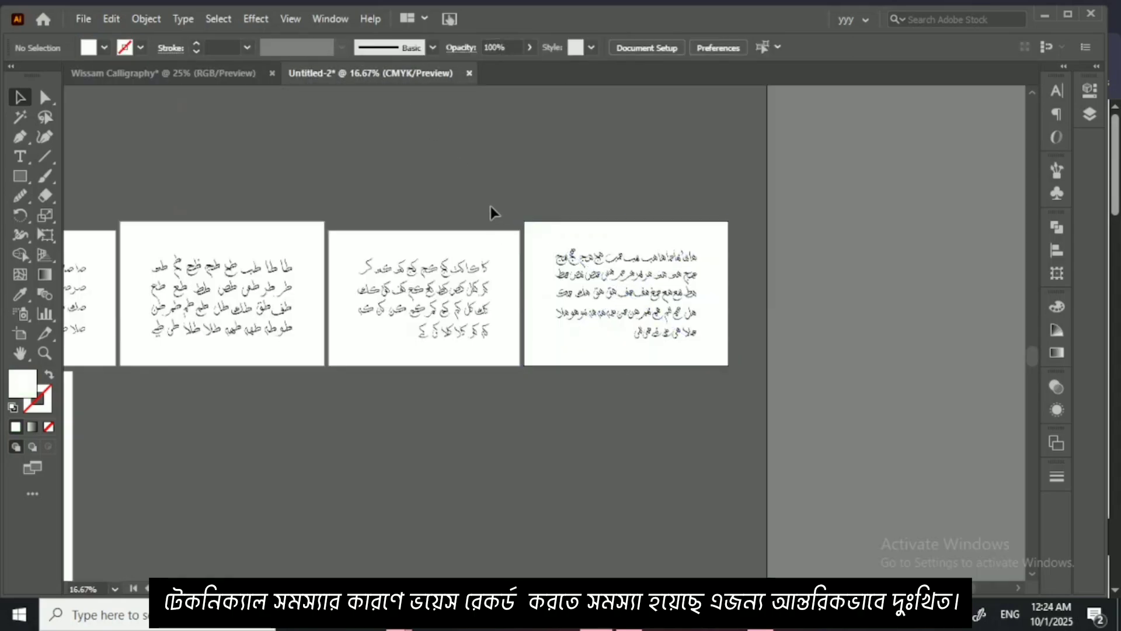
pyautogui.click(486, 240)
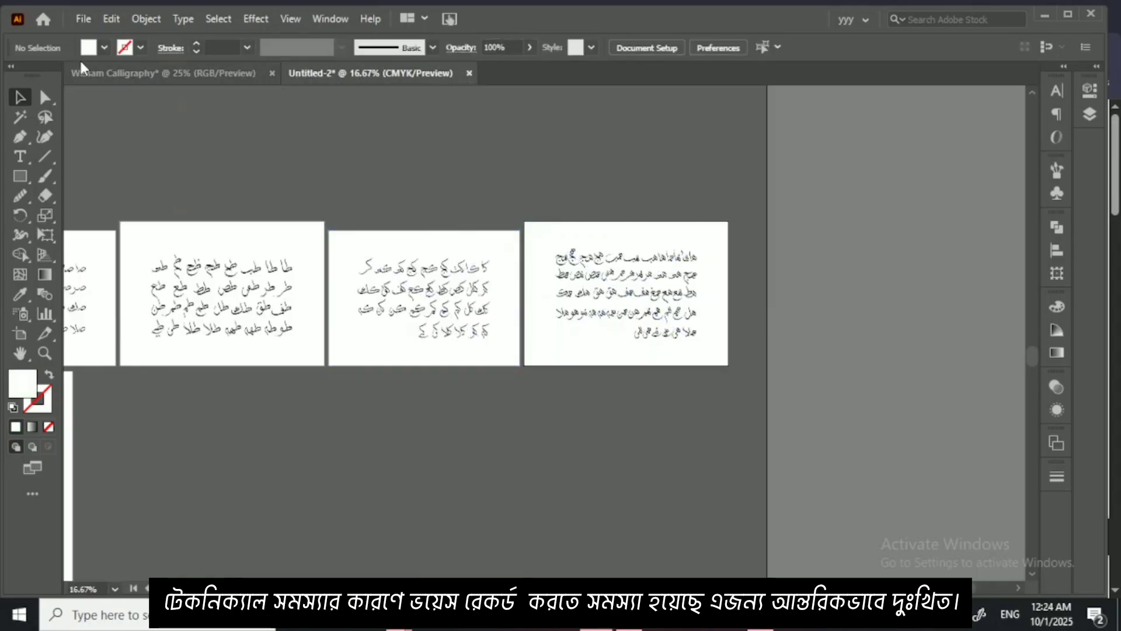
# Step: Open the Illustrator file Class Sheet 5 from the folder D:\2025\kHATTE WISSAM
pyautogui.click(84, 19)
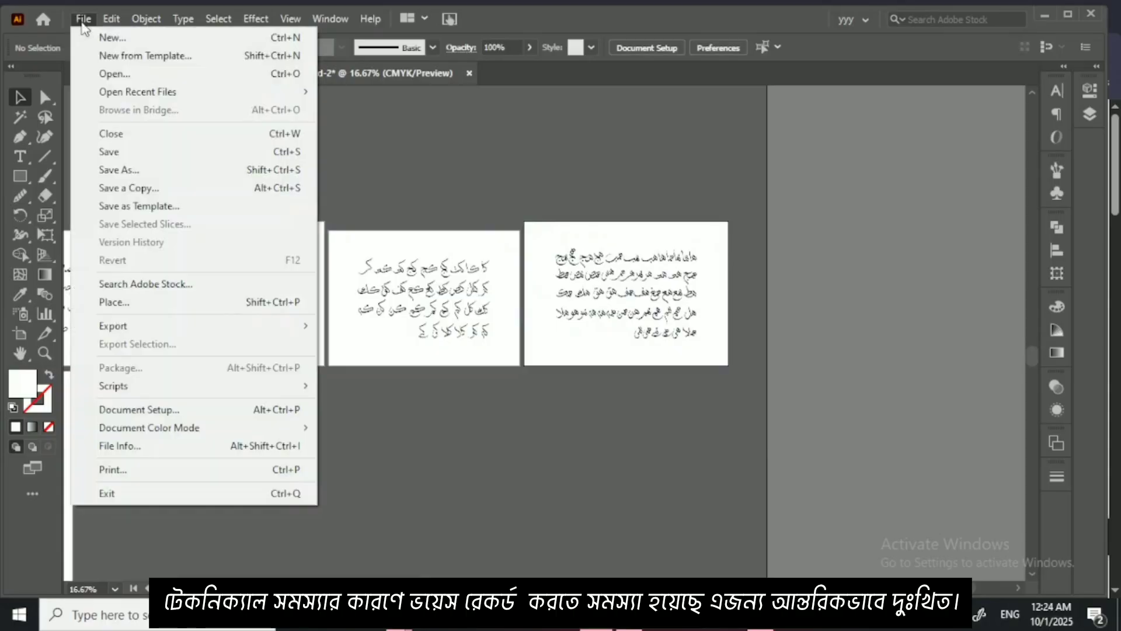
pyautogui.click(120, 74)
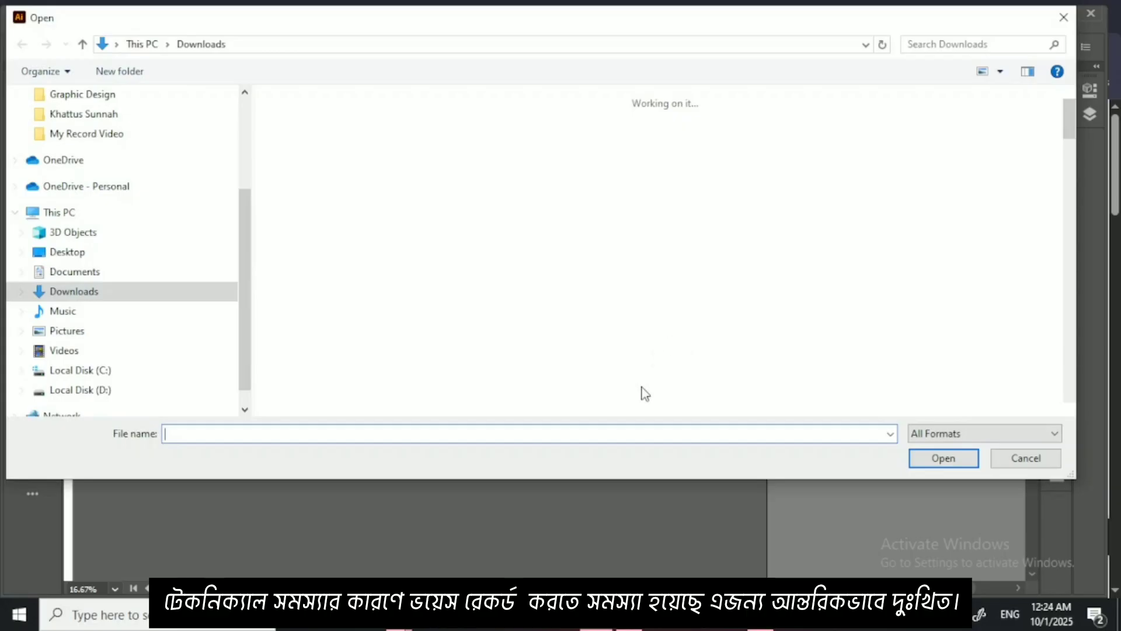
pyautogui.click(150, 389)
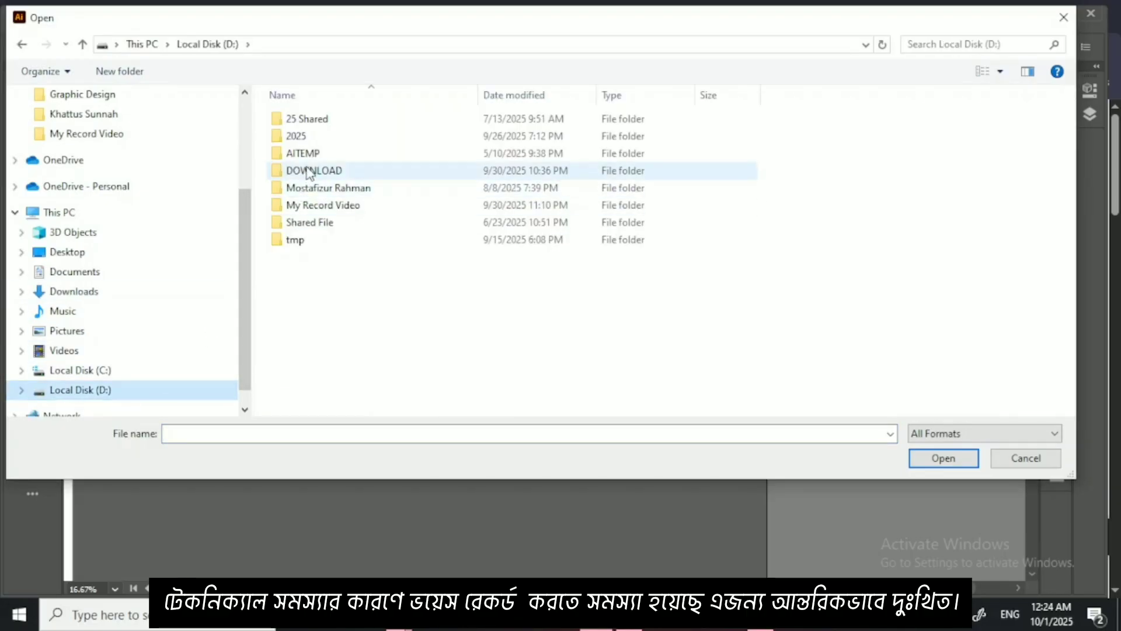
pyautogui.click(314, 139)
pyautogui.doubleClick(314, 139)
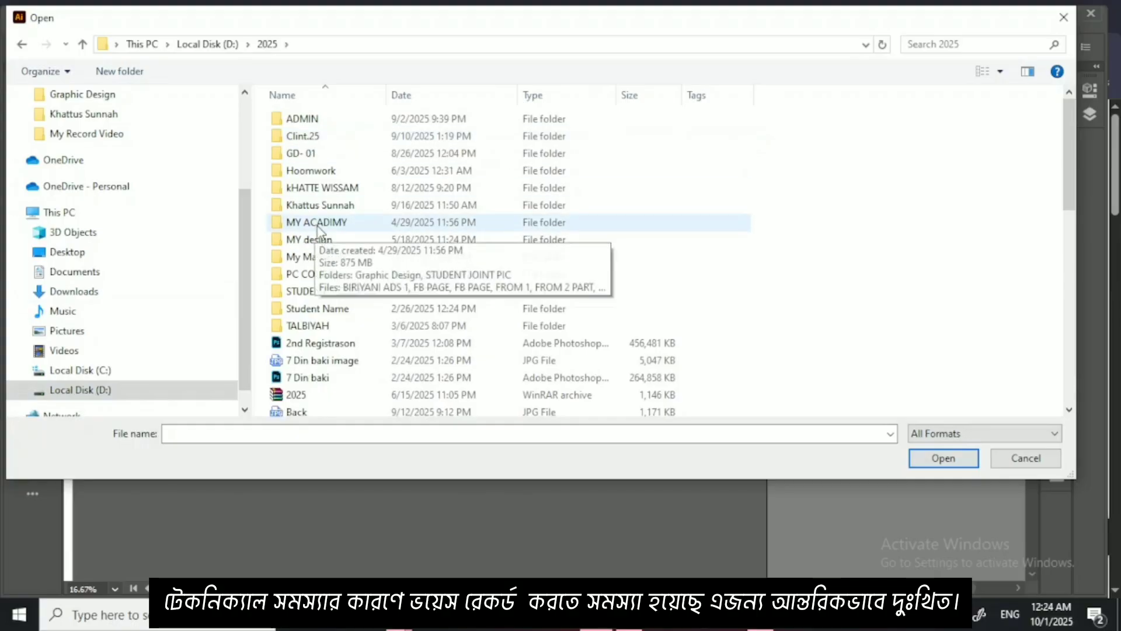
pyautogui.doubleClick(326, 188)
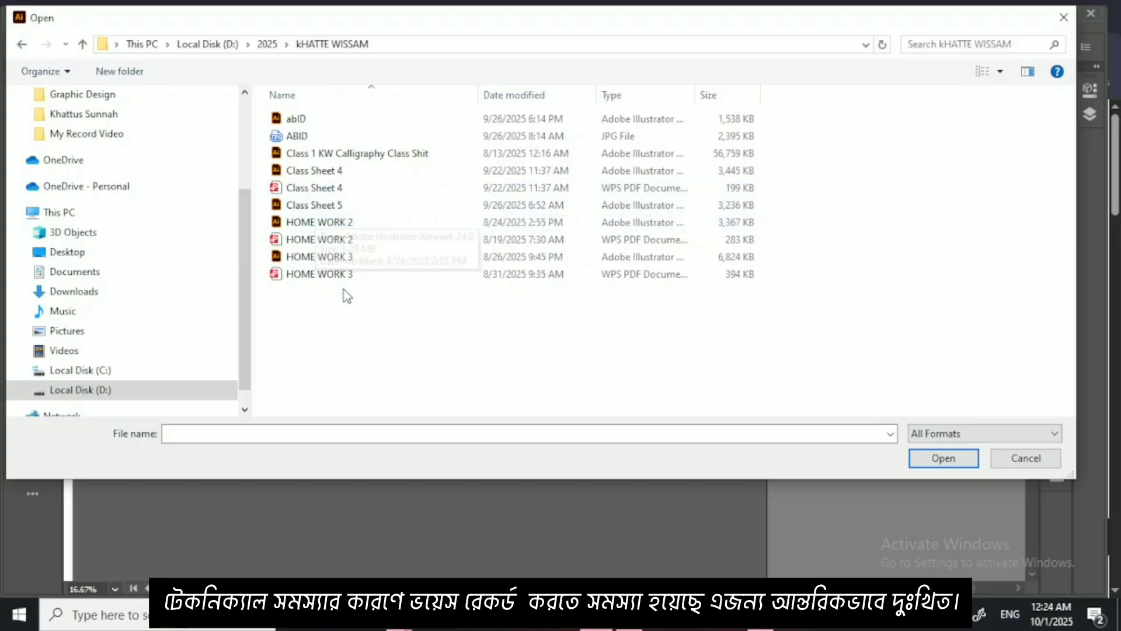
pyautogui.click(335, 209)
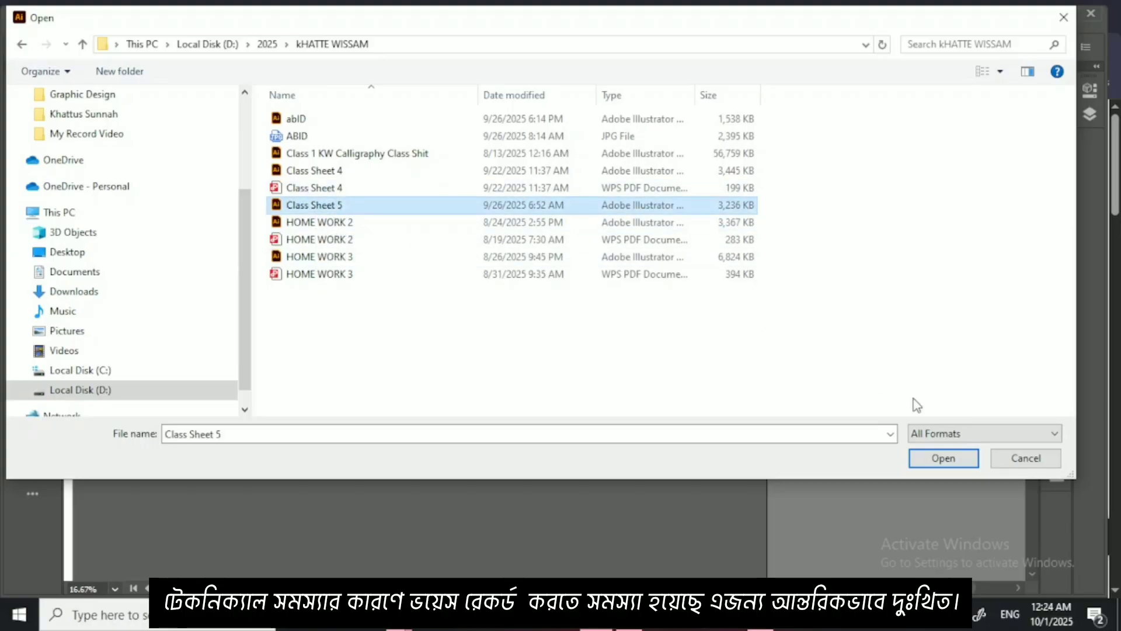
pyautogui.click(927, 462)
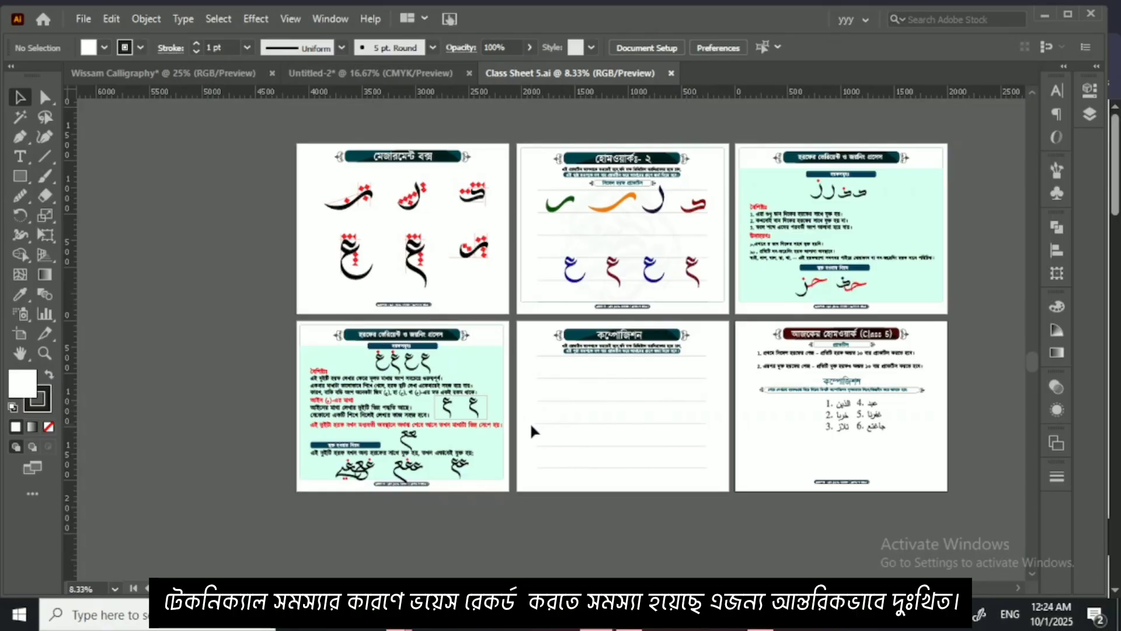
# Step: Examine the Class Sheet 5 pages on letter measurements, single-letter practice, letter variants and joining, composition and homework
pyautogui.hotkey('ctrl', '=')
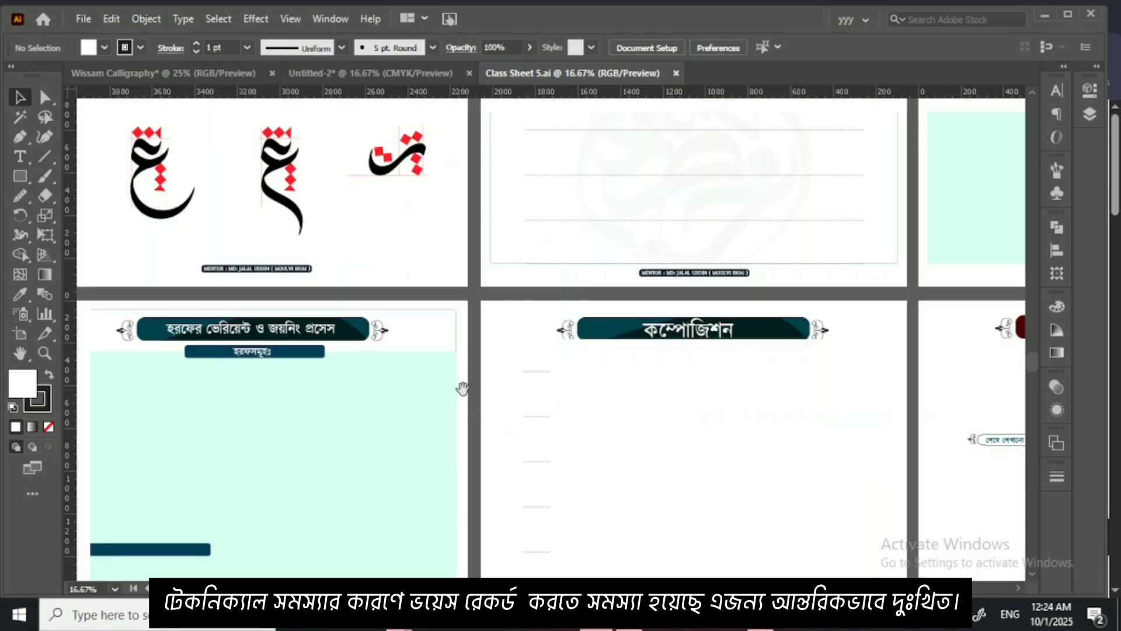
pyautogui.moveTo(459, 387); pyautogui.dragTo(497, 528)
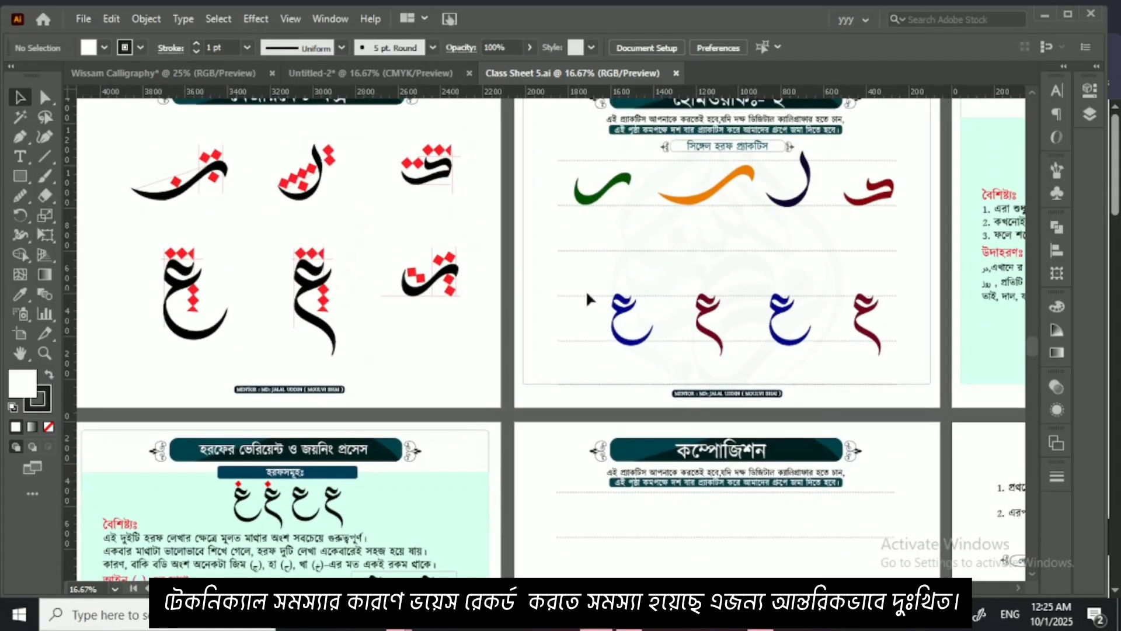
pyautogui.moveTo(548, 307); pyautogui.dragTo(233, 334)
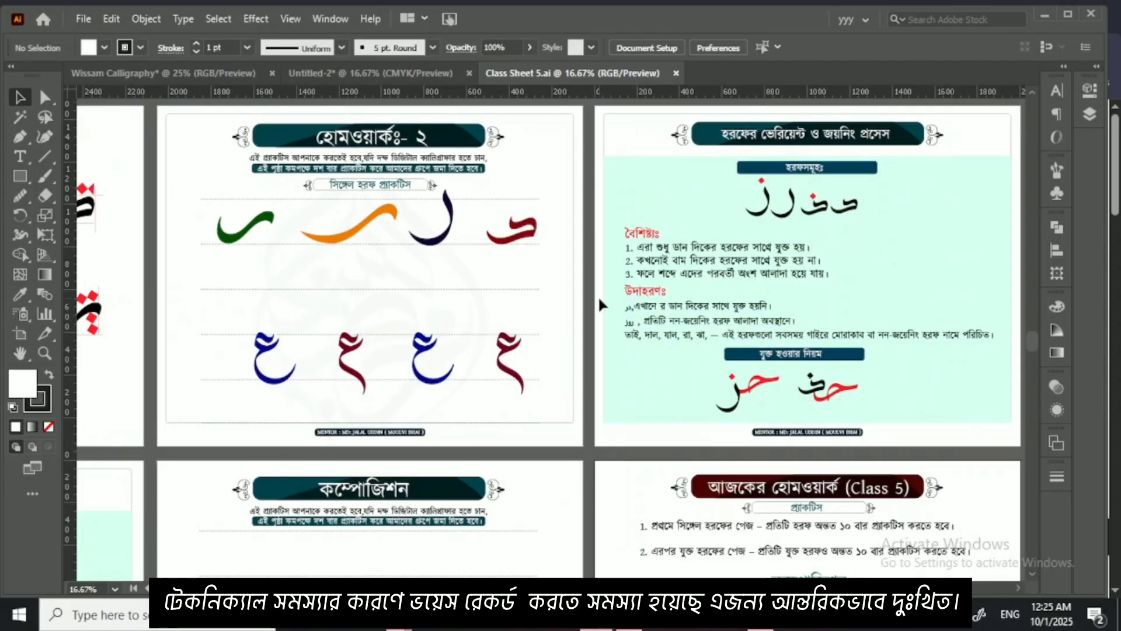
pyautogui.moveTo(734, 303); pyautogui.dragTo(642, 276)
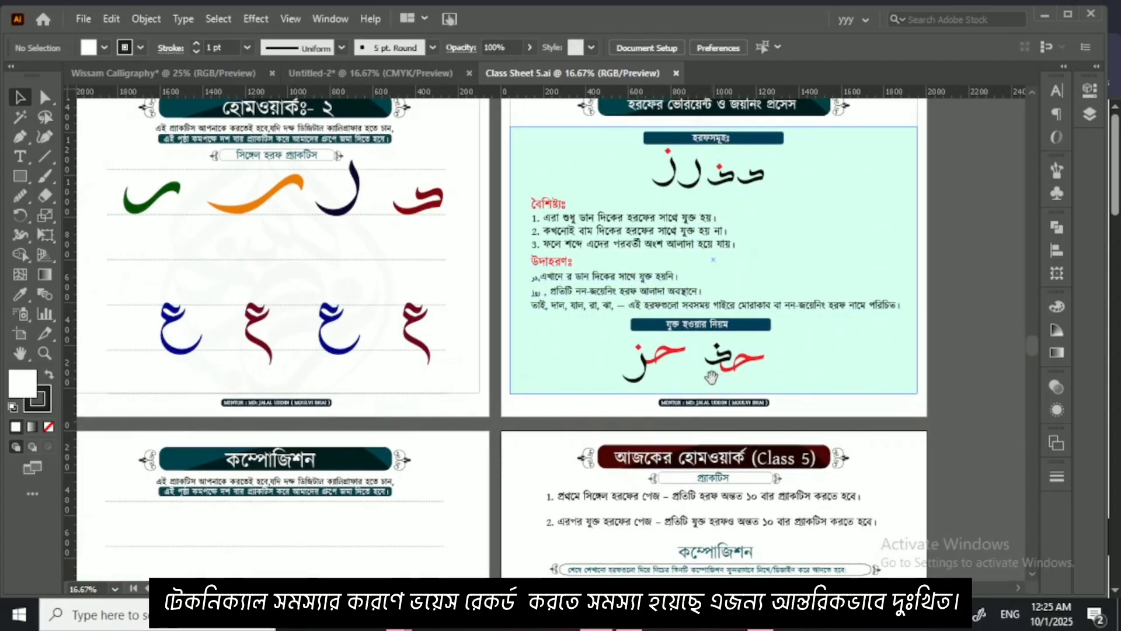
pyautogui.moveTo(657, 463); pyautogui.dragTo(849, 209)
pyautogui.moveTo(278, 379); pyautogui.dragTo(685, 314)
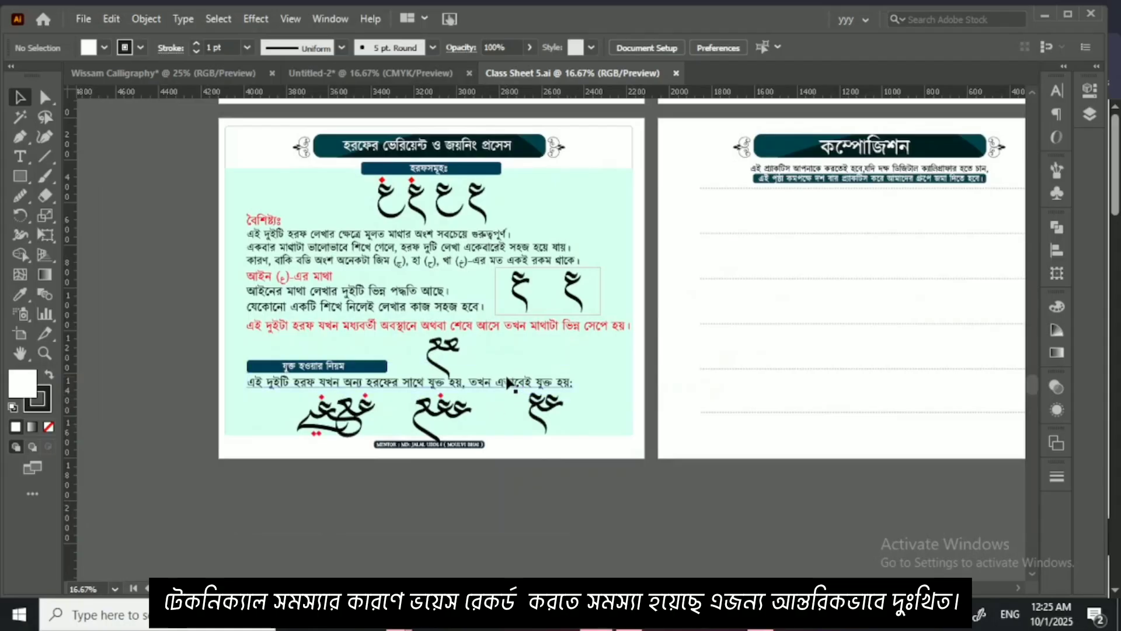
pyautogui.moveTo(603, 314); pyautogui.dragTo(624, 333)
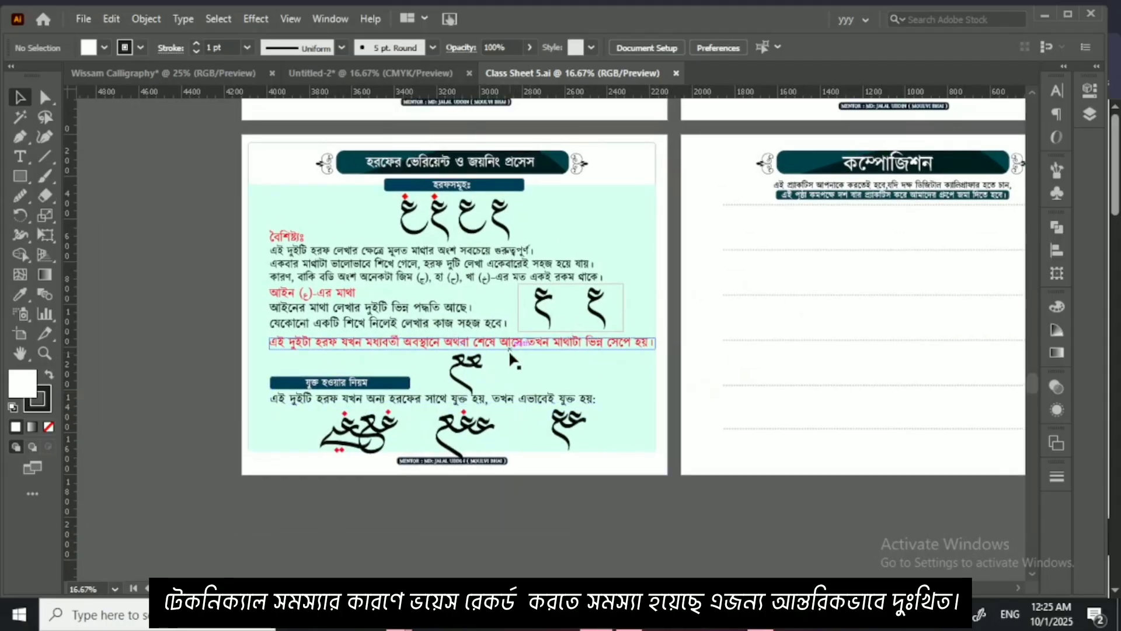
pyautogui.hotkey('ctrl', '-')
pyautogui.hotkey('ctrl', '-')
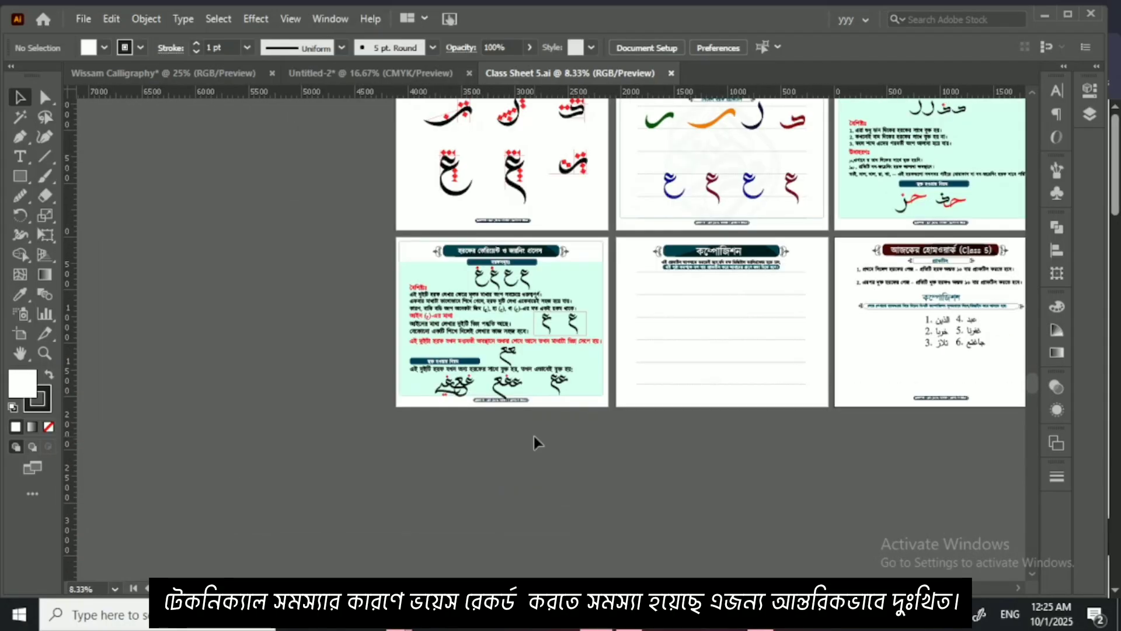
pyautogui.moveTo(705, 388); pyautogui.dragTo(645, 493)
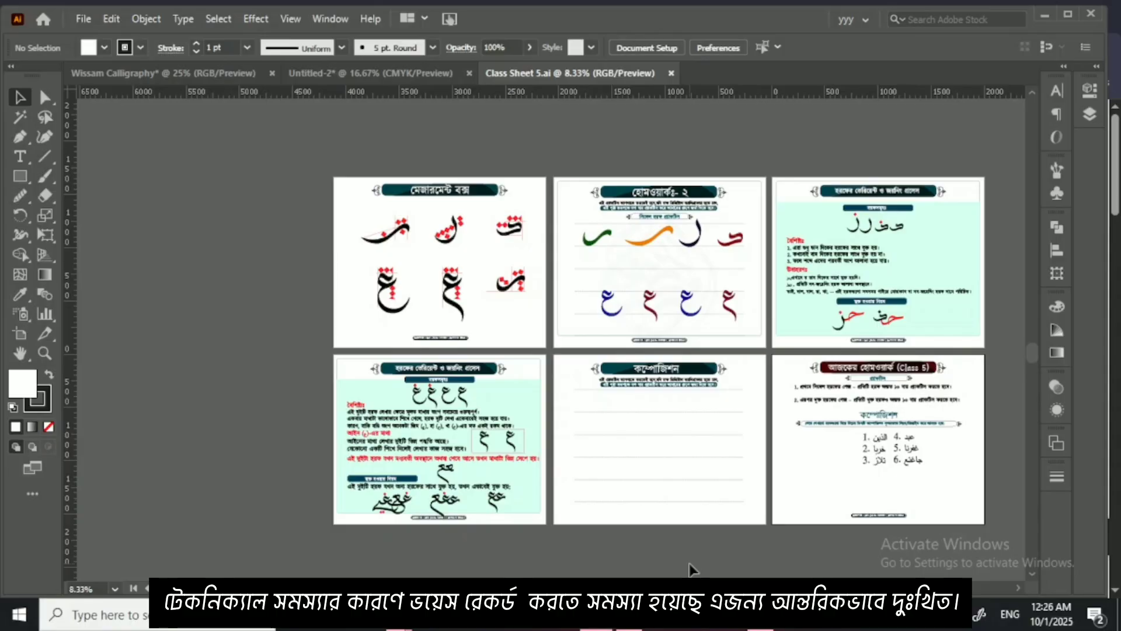
pyautogui.hotkey('ctrl', '=')
pyautogui.hotkey('ctrl', '=')
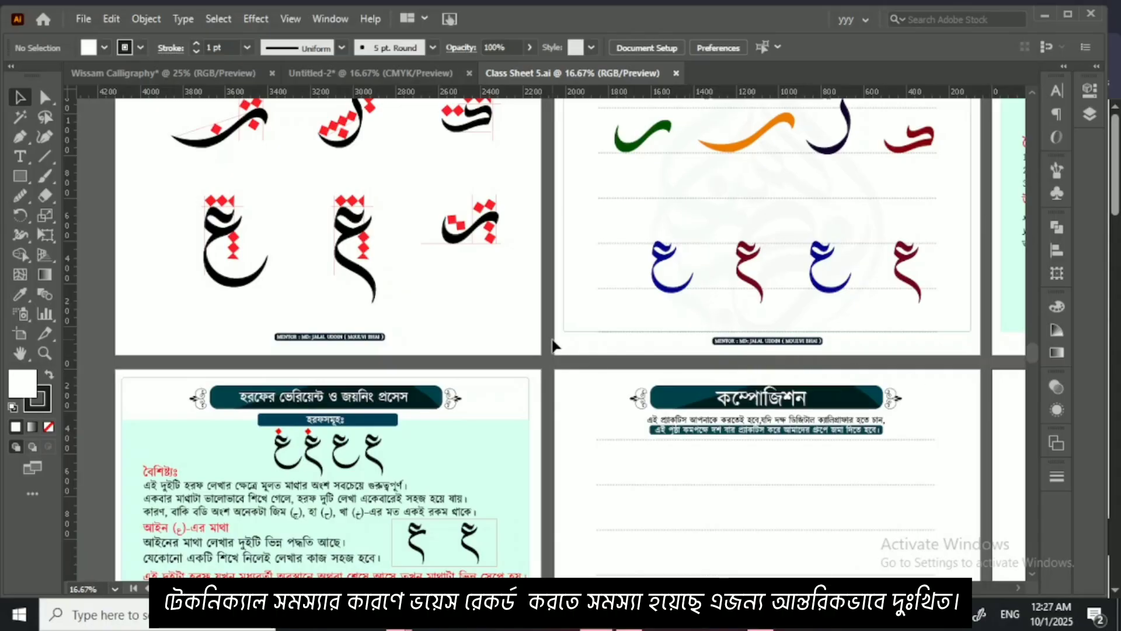
pyautogui.scroll(2, 552, 345)
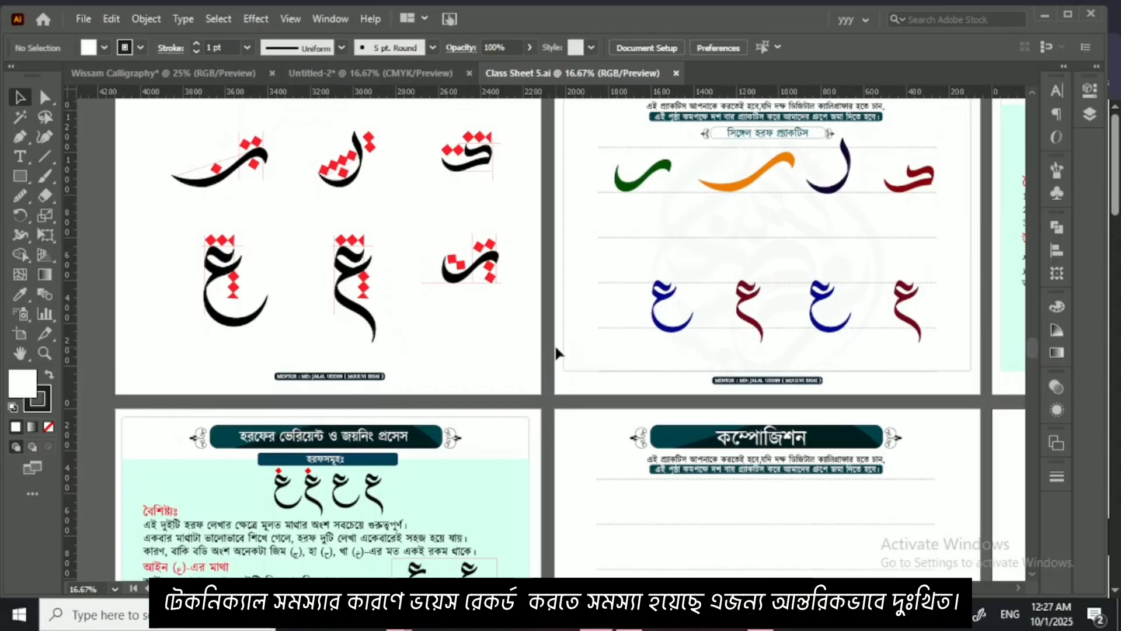